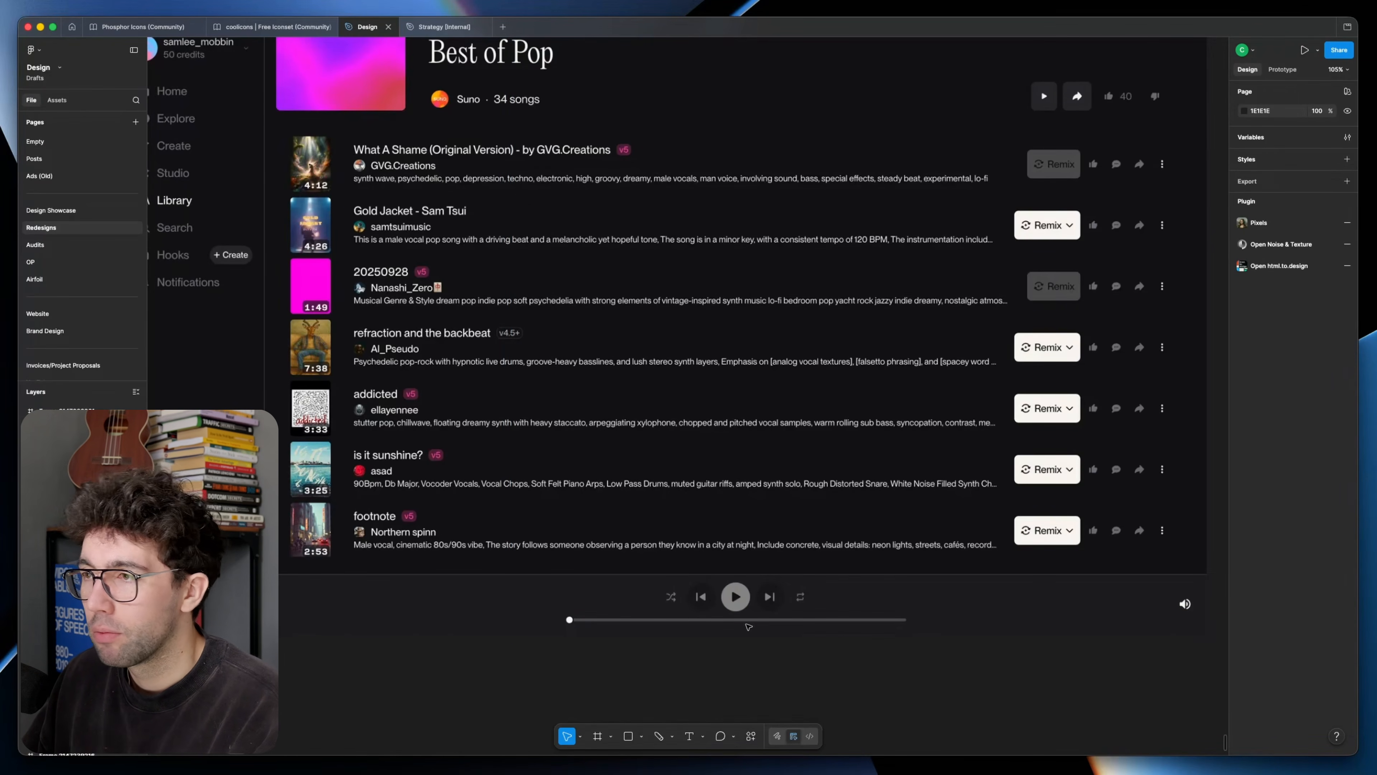
scroll(651, 597, left, 5)
scroll(651, 597, up, 1)
key(r)
drag(348, 462, 474, 567)
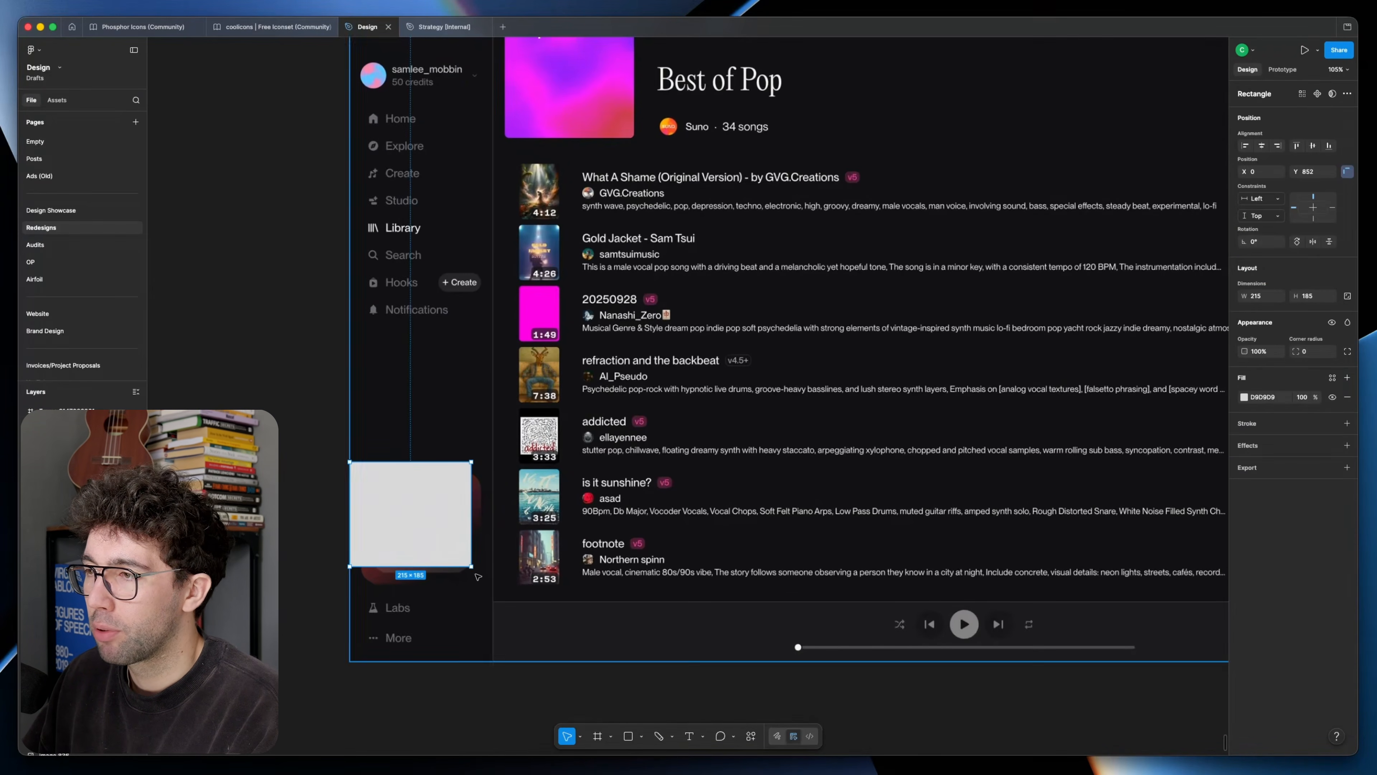
key(BackSpace)
Step: Duplicate the frame holding the SUNO playlist screenshot beside the original and select the image inside the copy
scroll(445, 590, right, 1)
scroll(444, 590, up, 1)
scroll(406, 455, up, 1)
scroll(377, 236, down, 3)
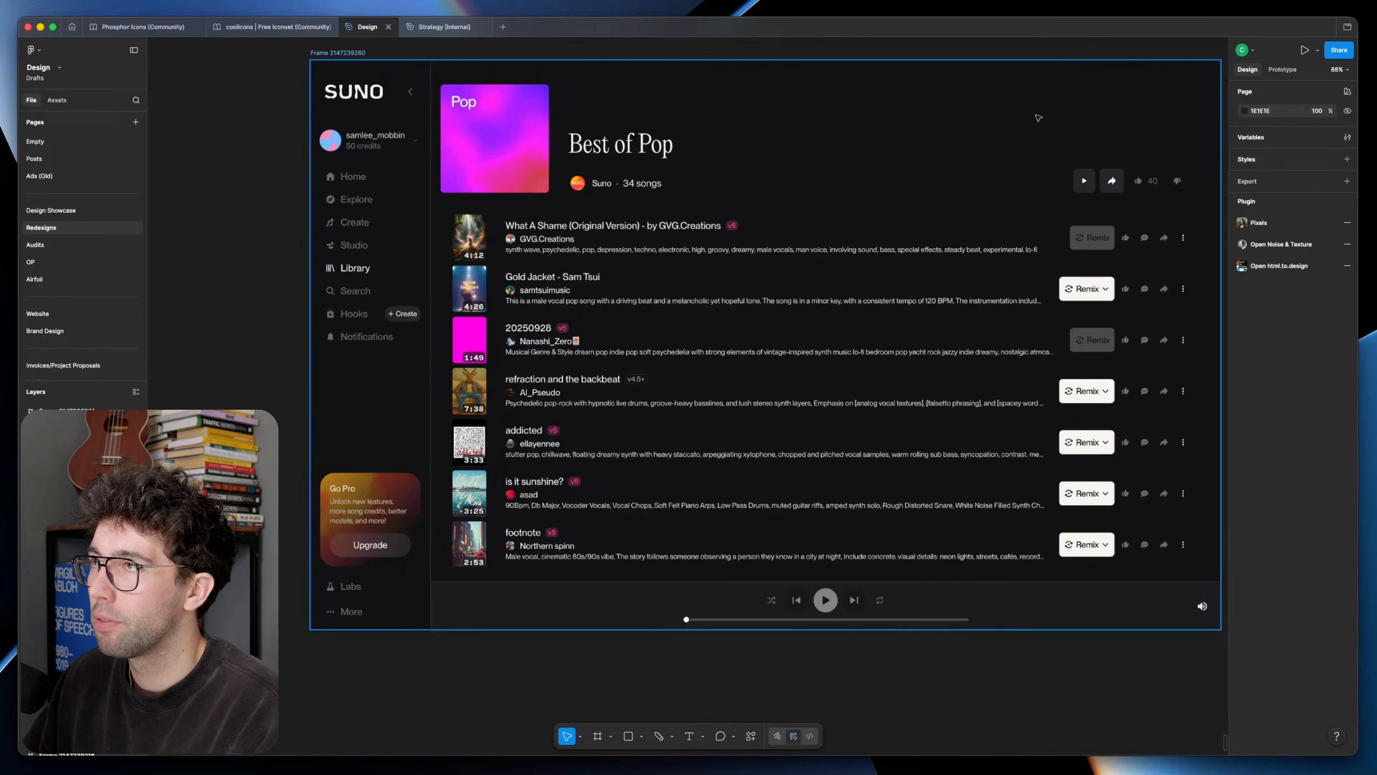
scroll(328, 214, up, 4)
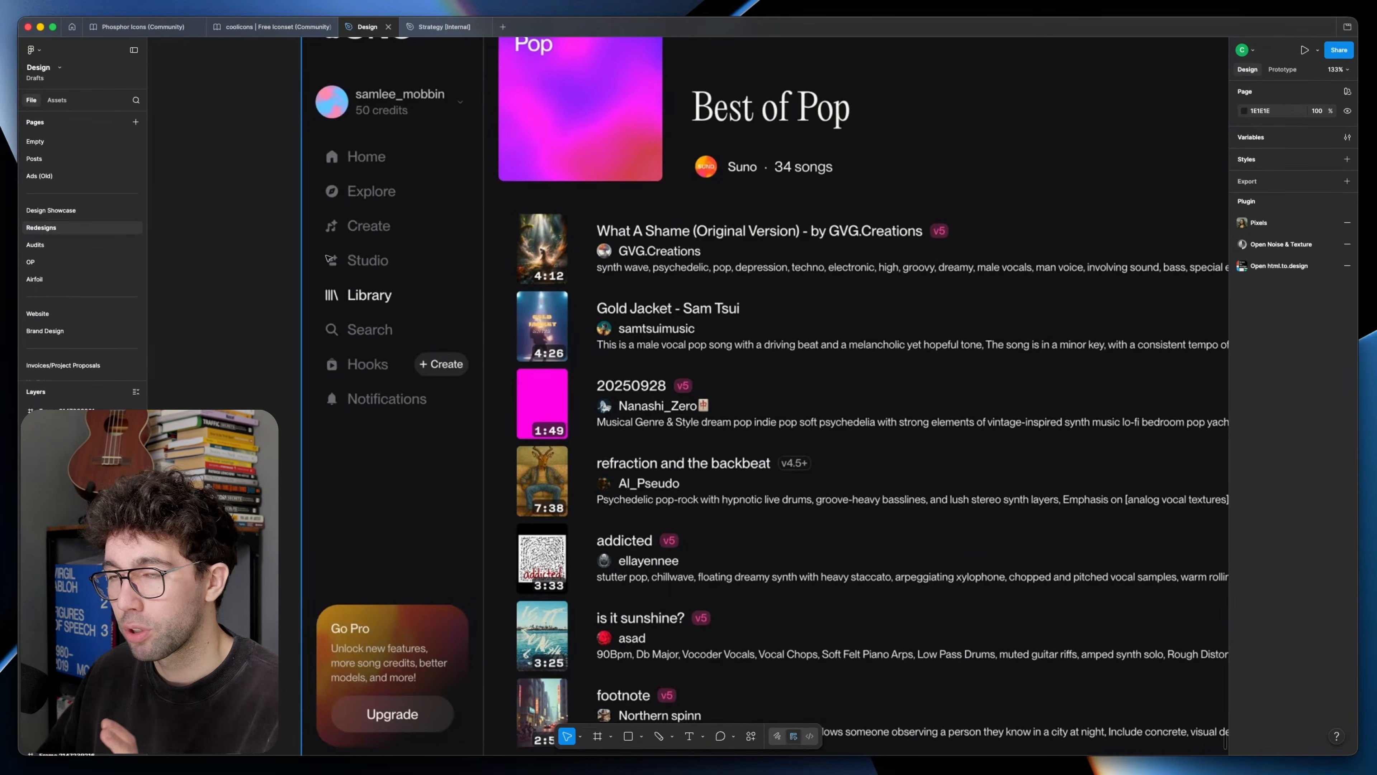
scroll(666, 348, down, 5)
click(642, 384)
key(f)
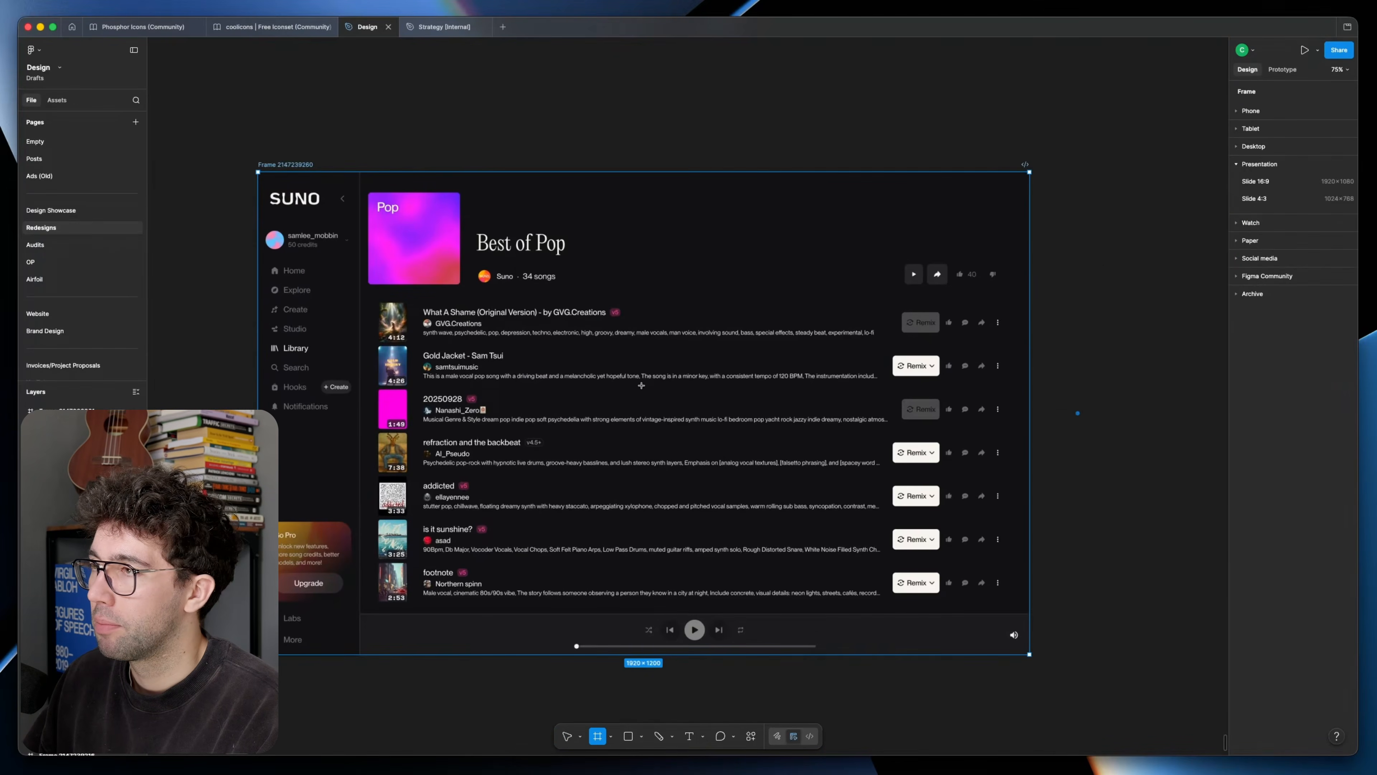
key(super+d)
click(673, 411)
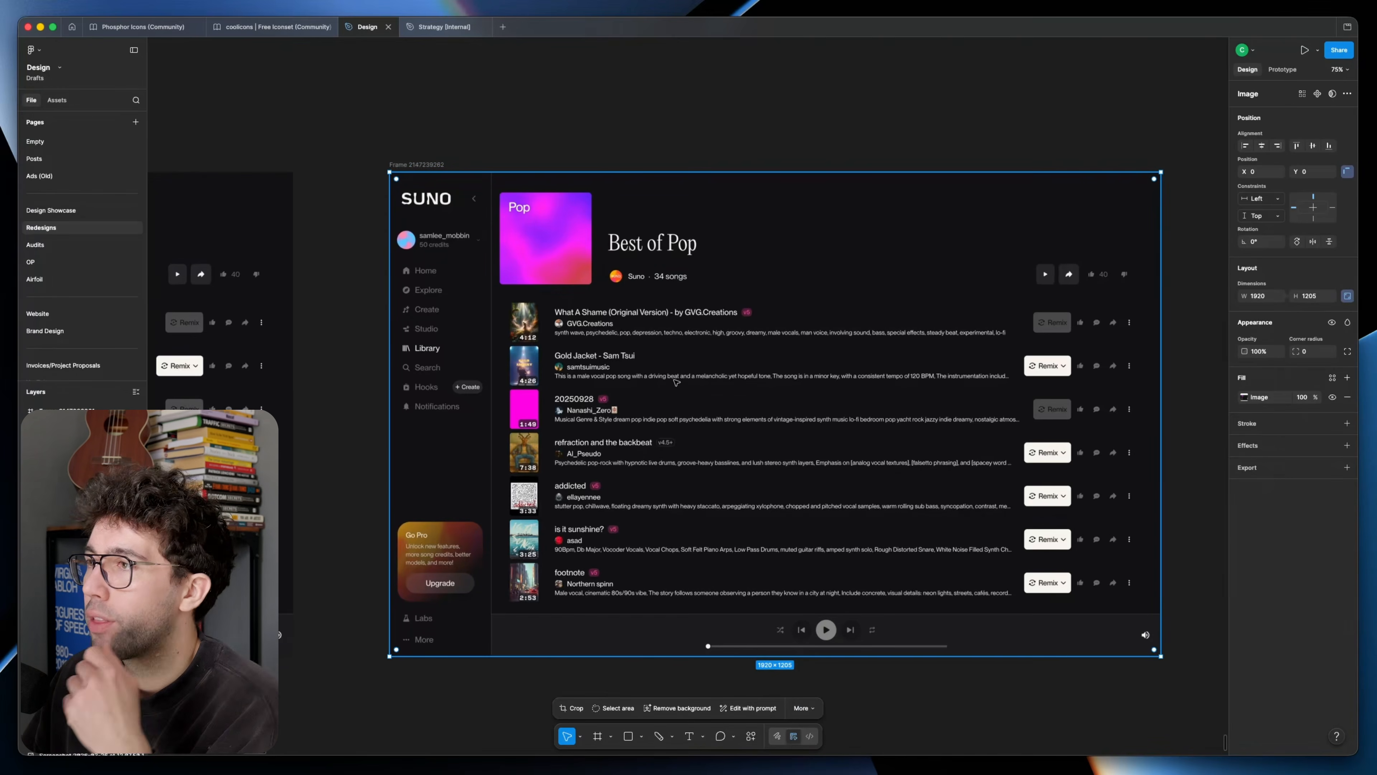
Step: Move the screenshot image down to Y 252 inside the duplicated frame and give the frame a white fill
drag(725, 279, 737, 329)
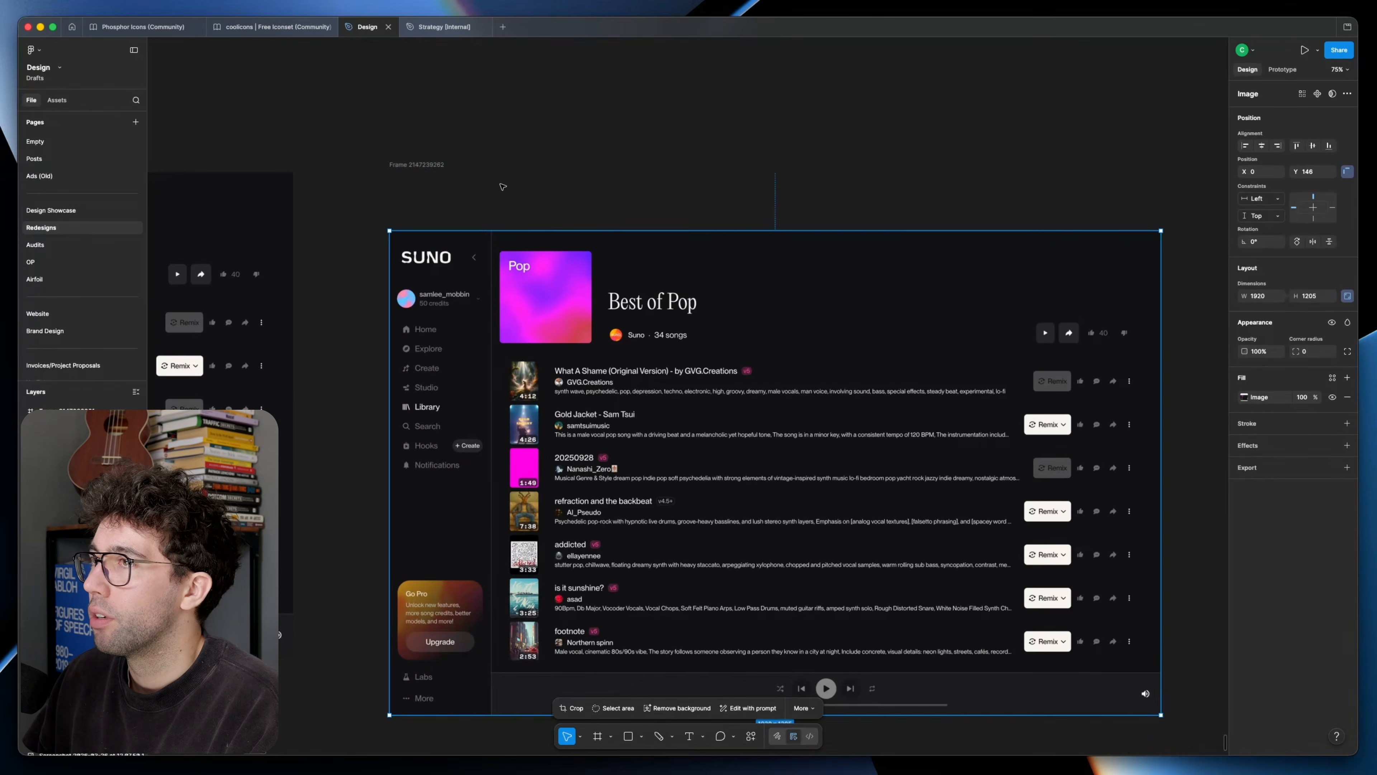
key(super+z)
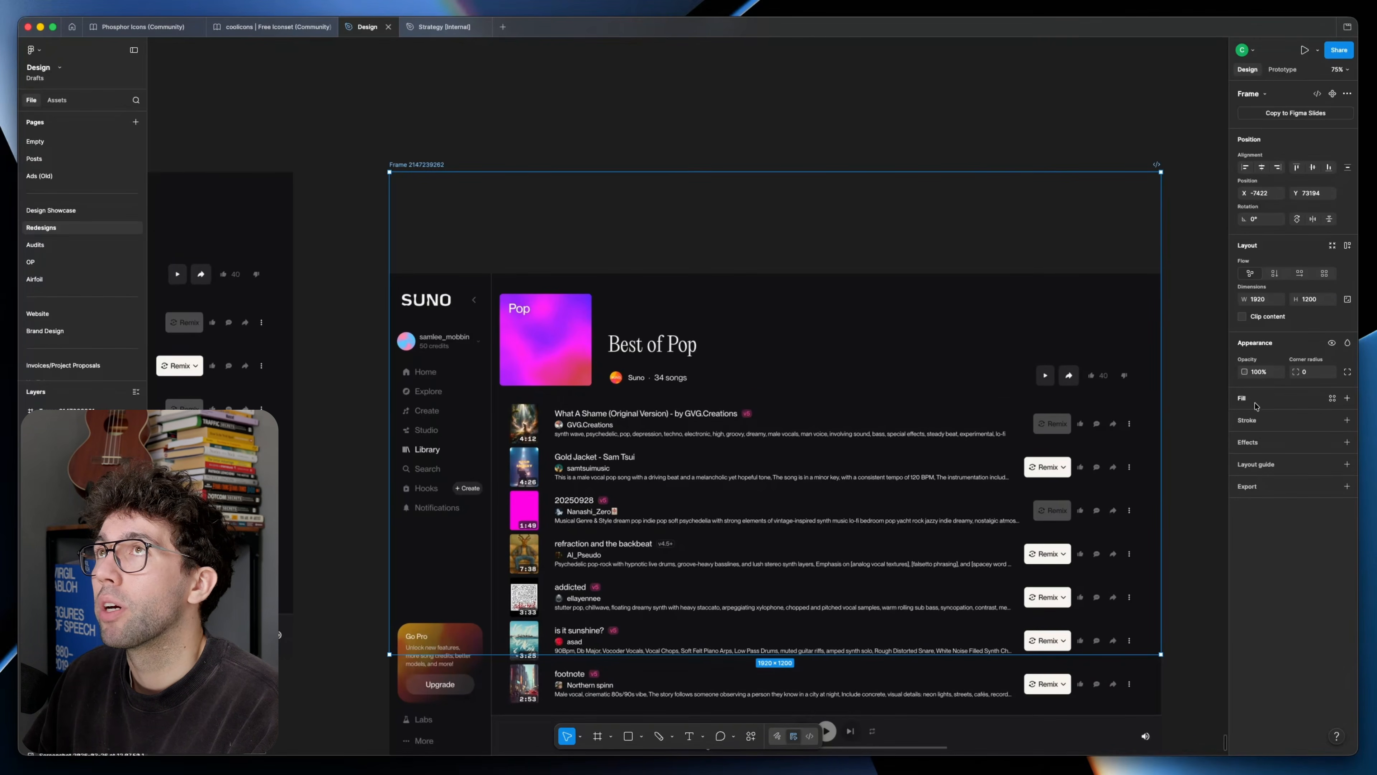
click(1254, 404)
click(580, 281)
scroll(577, 293, up, 2)
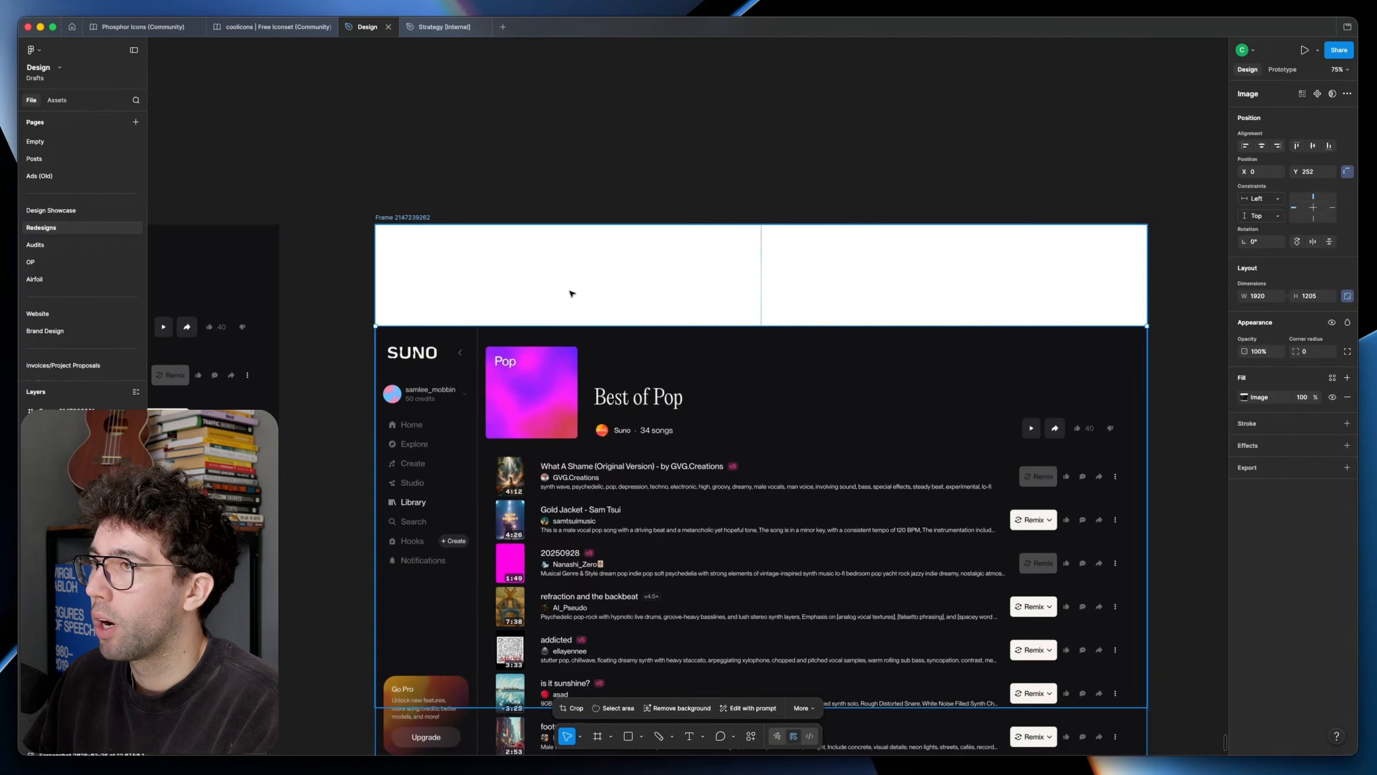
scroll(577, 293, up, 5)
click(510, 258)
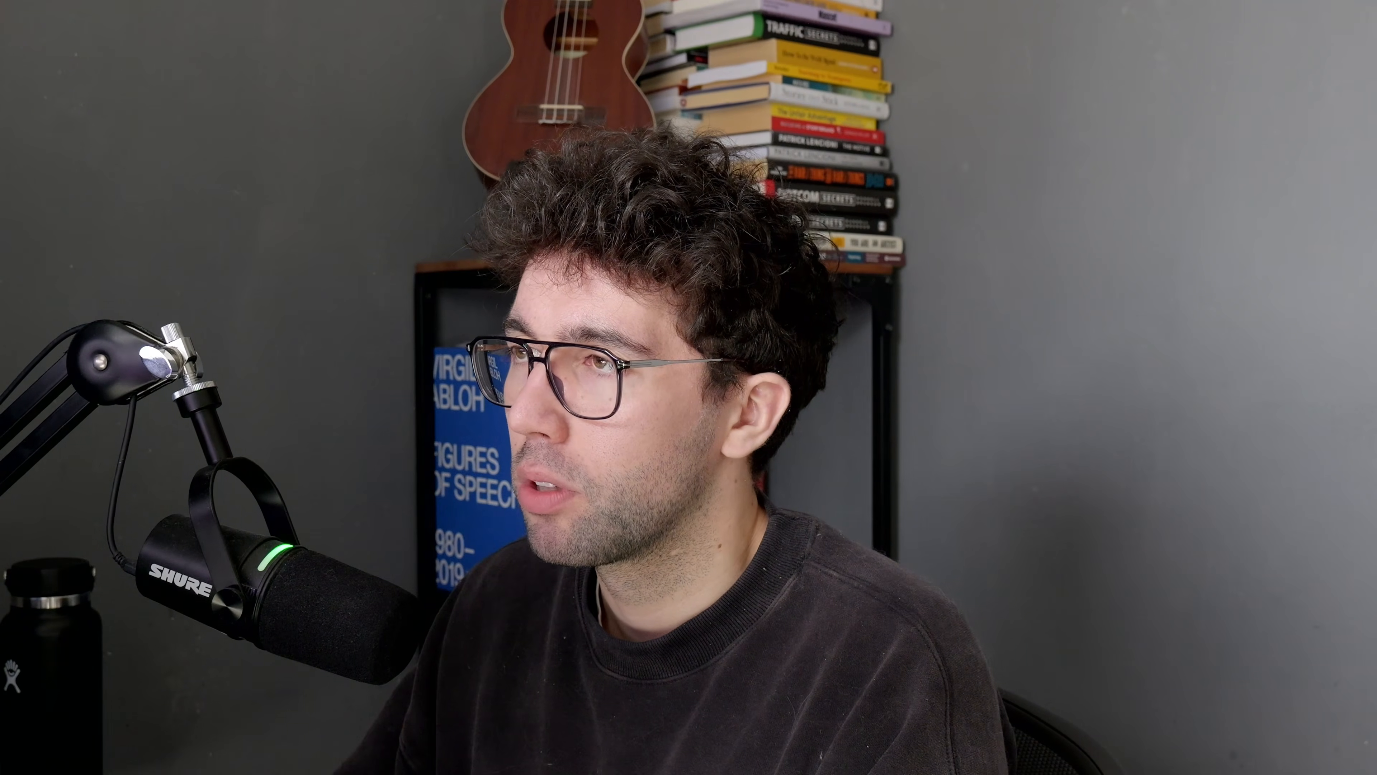
Step: Draw a grey placeholder bar about 514 by 40 in the white header area and copy it to the right
scroll(460, 386, down, 1)
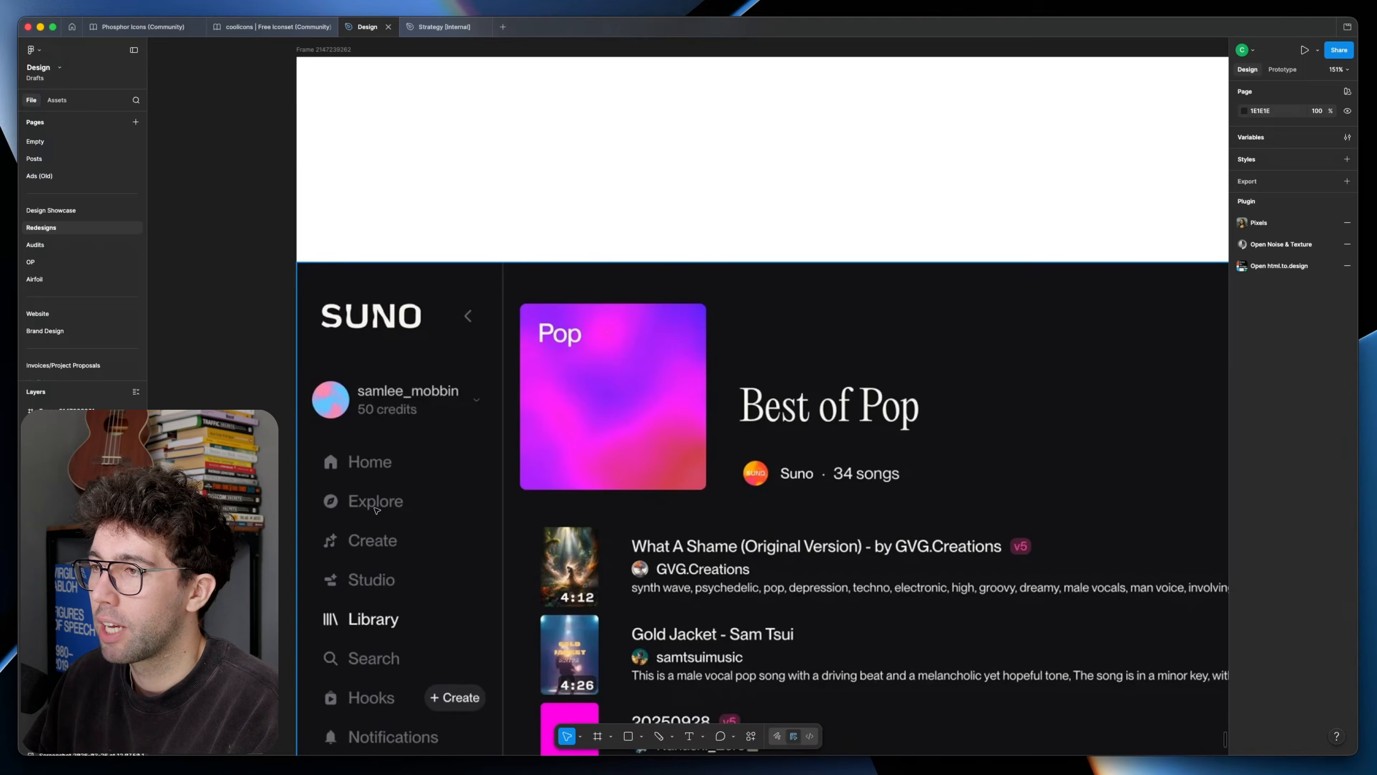
key(p)
scroll(488, 192, up, 3)
key(v)
scroll(454, 224, down, 1)
scroll(455, 225, down, 1)
drag(504, 179, 477, 235)
key(r)
mouse_move(395, 175)
mouse_down()
mouse_move(701, 683)
mouse_move(802, 197)
mouse_move(458, 213)
mouse_up()
drag(378, 209, 1119, 216)
scroll(866, 220, down, 4)
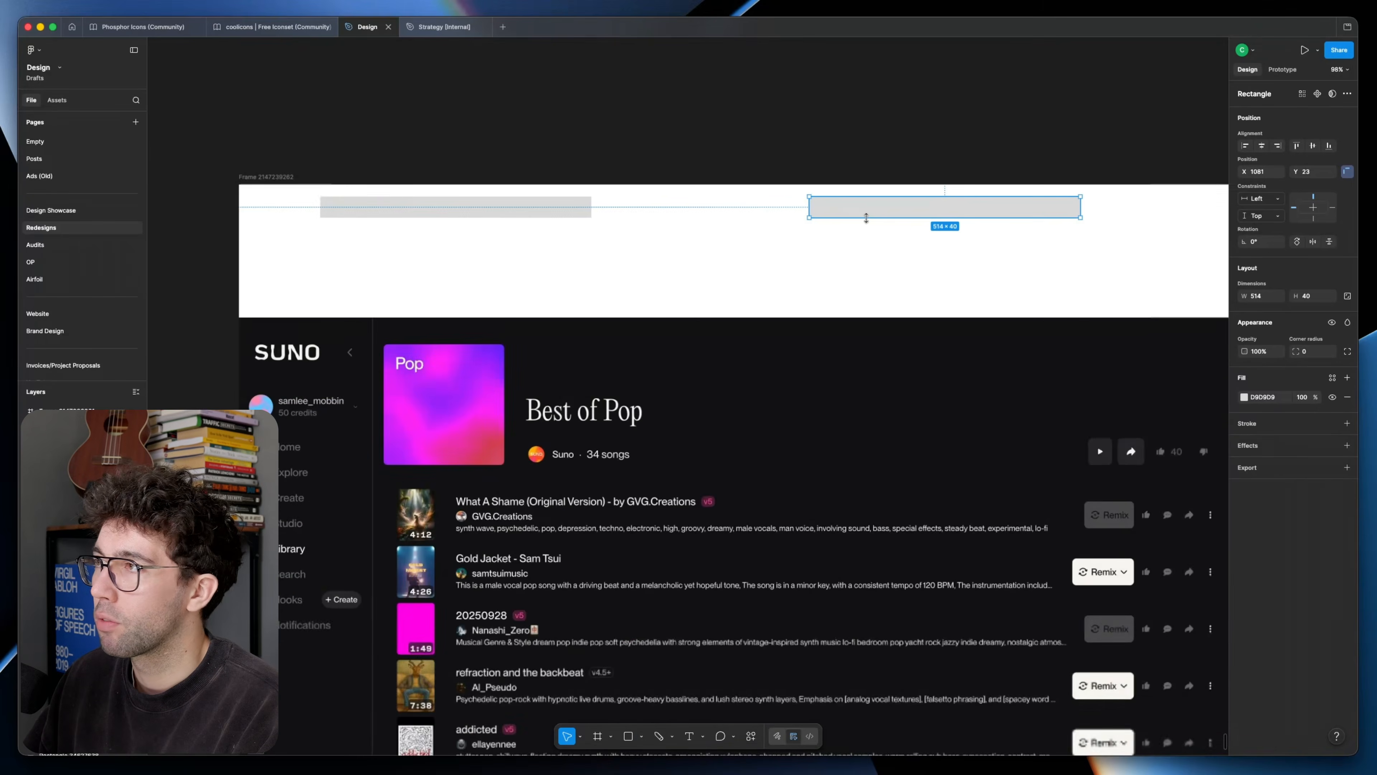
Step: Shift the right placeholder bar towards the frame's right edge and add a shorter grey bar between the two
drag(968, 214, 1095, 212)
drag(1071, 261, 968, 295)
key(r)
drag(557, 235, 776, 254)
drag(652, 300, 795, 243)
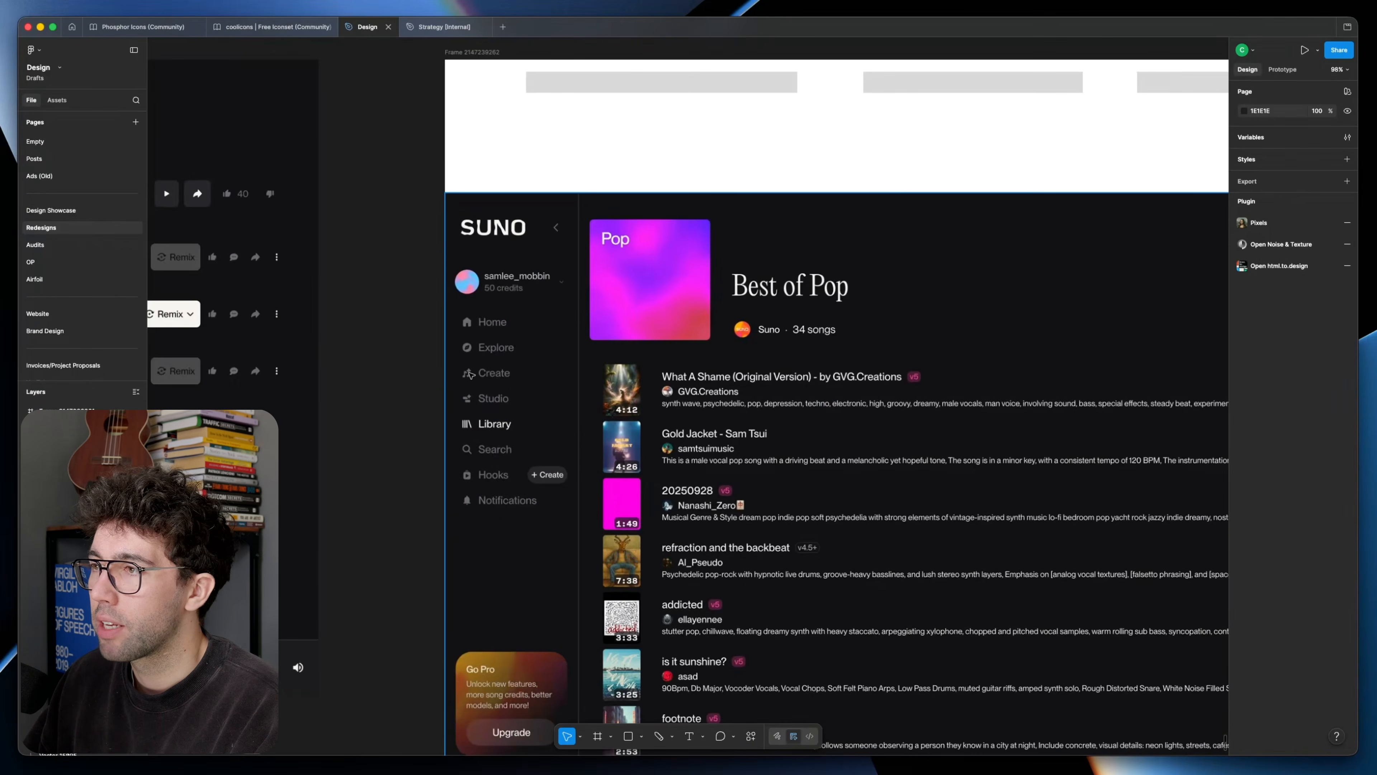
Step: Underline Home, Explore and Studio in the screenshot's sidebar with white lines and box in Create
scroll(471, 374, up, 4)
scroll(474, 376, left, 1)
drag(348, 282, 503, 282)
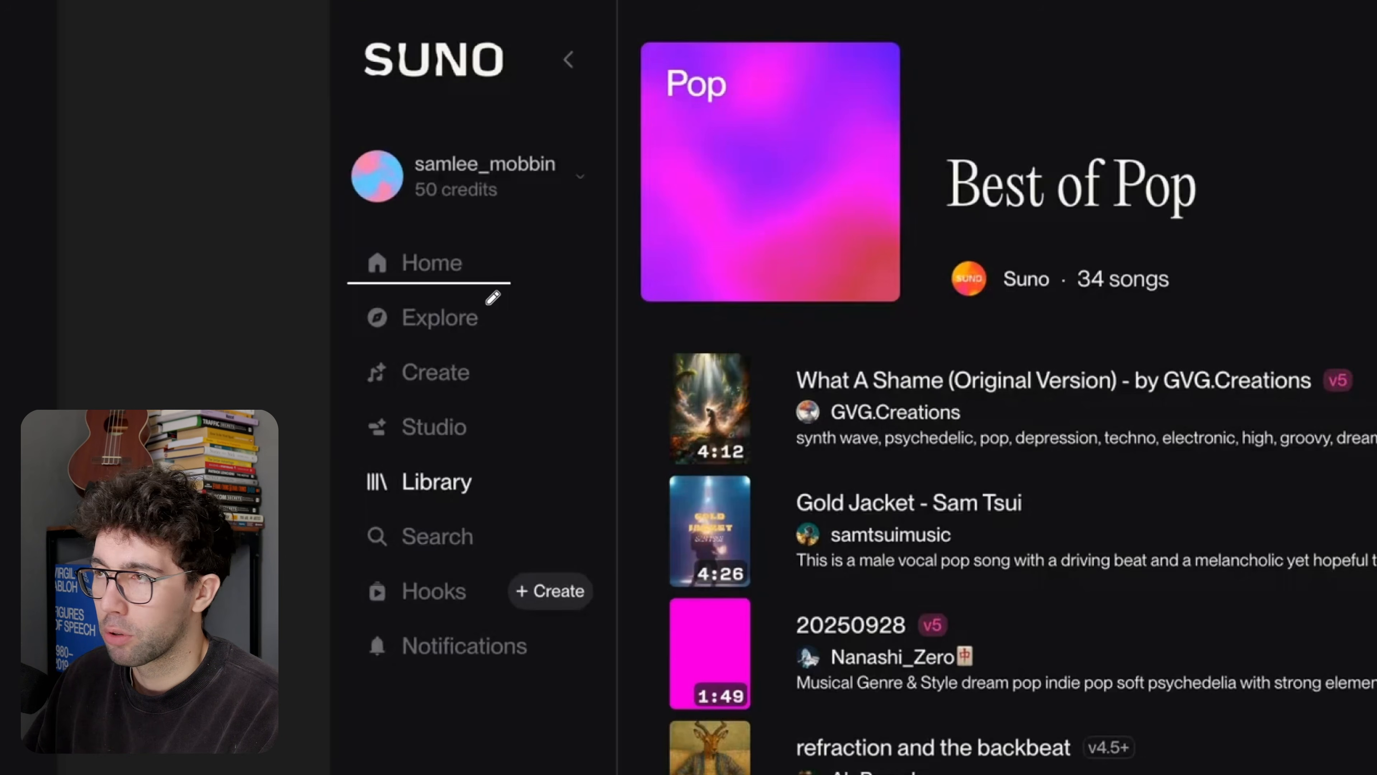
drag(345, 336, 525, 335)
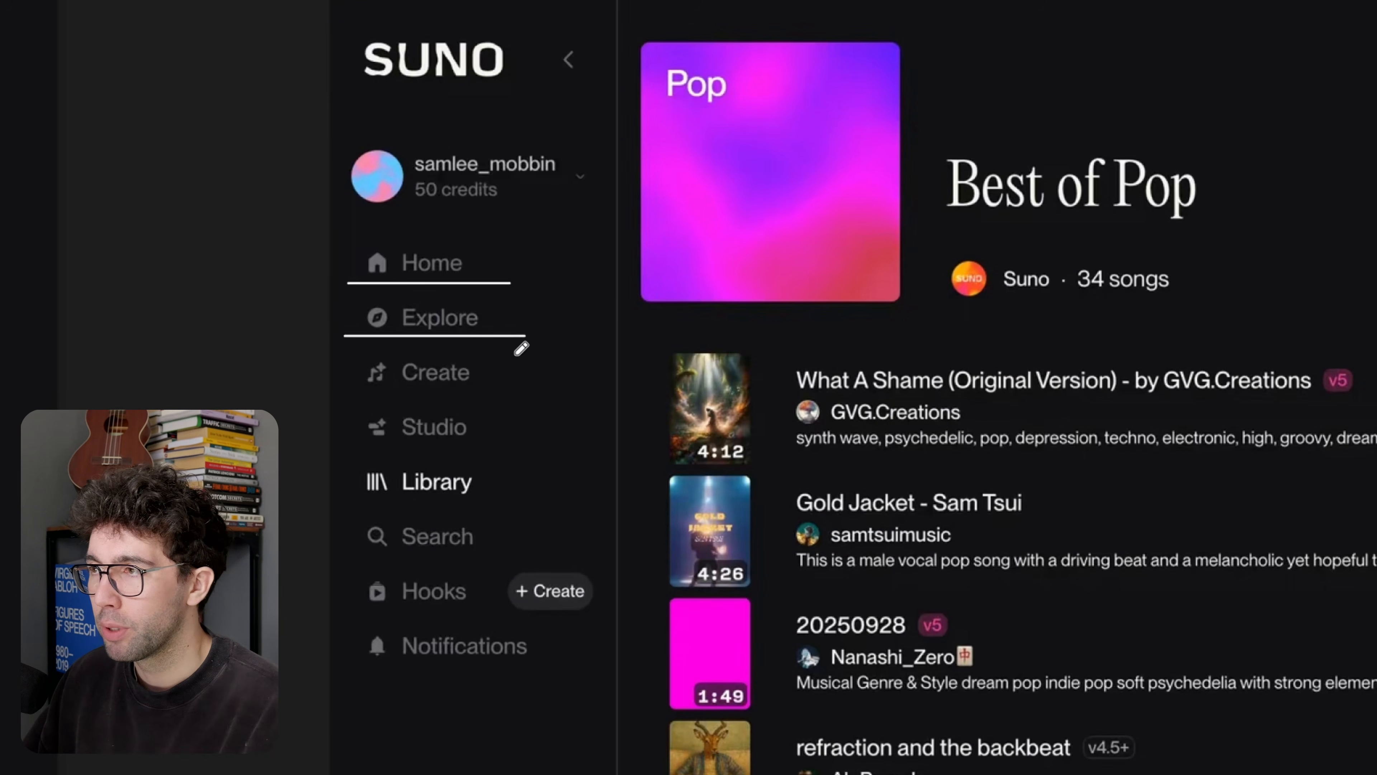
mouse_move(352, 390)
mouse_down()
mouse_move(502, 388)
mouse_move(503, 349)
mouse_move(353, 350)
mouse_move(353, 390)
mouse_up()
drag(358, 445, 536, 445)
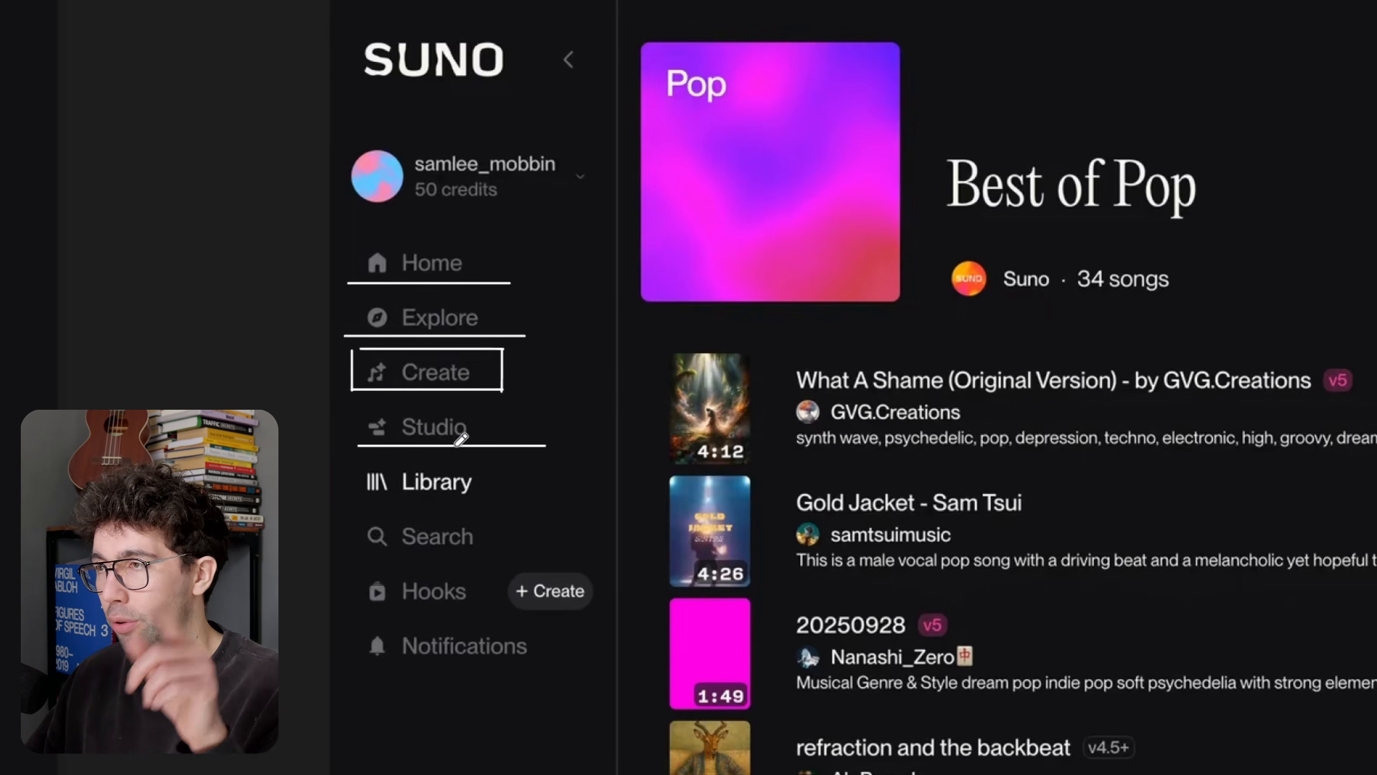
Step: Underline Library and Hooks in the sidebar and draw a white box around Search
drag(367, 501, 477, 501)
mouse_move(484, 553)
mouse_down()
mouse_move(503, 520)
mouse_move(503, 553)
mouse_up()
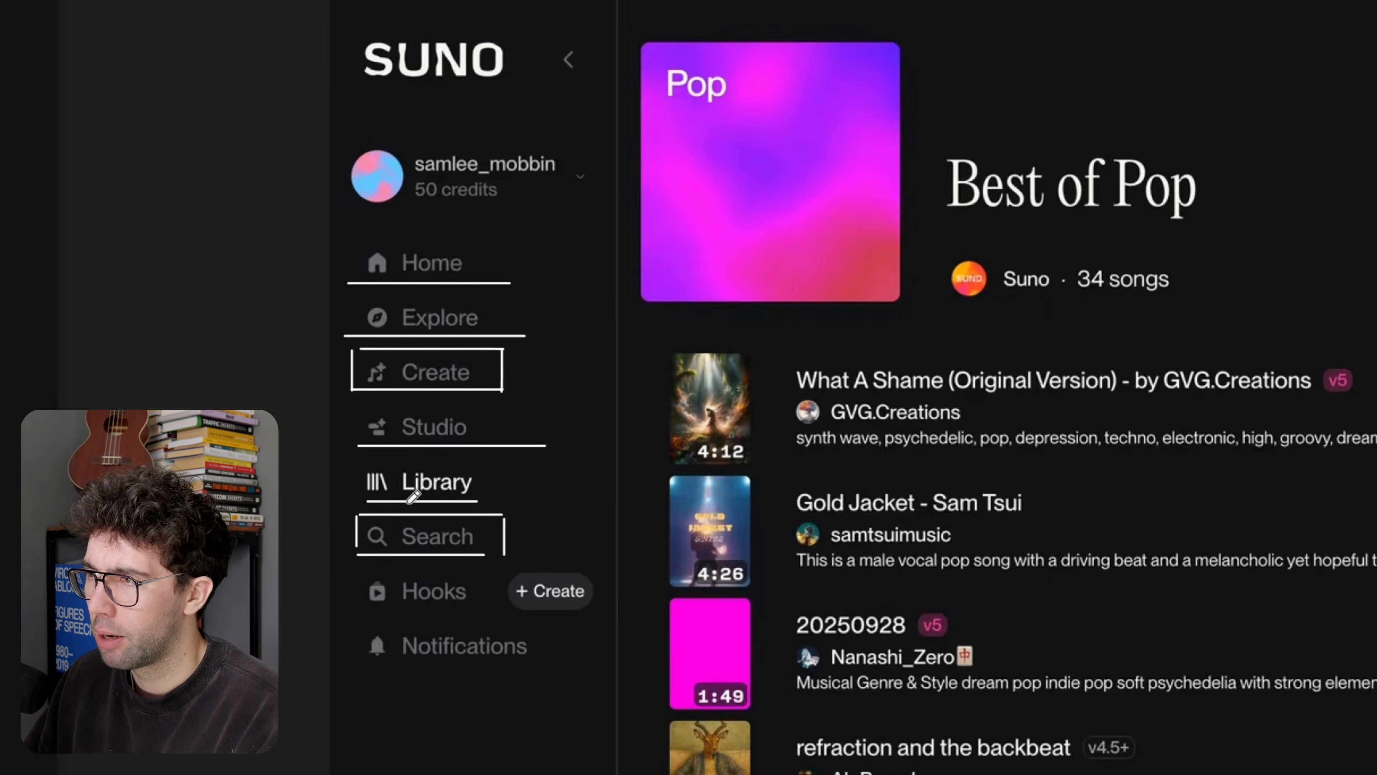
drag(359, 611, 481, 612)
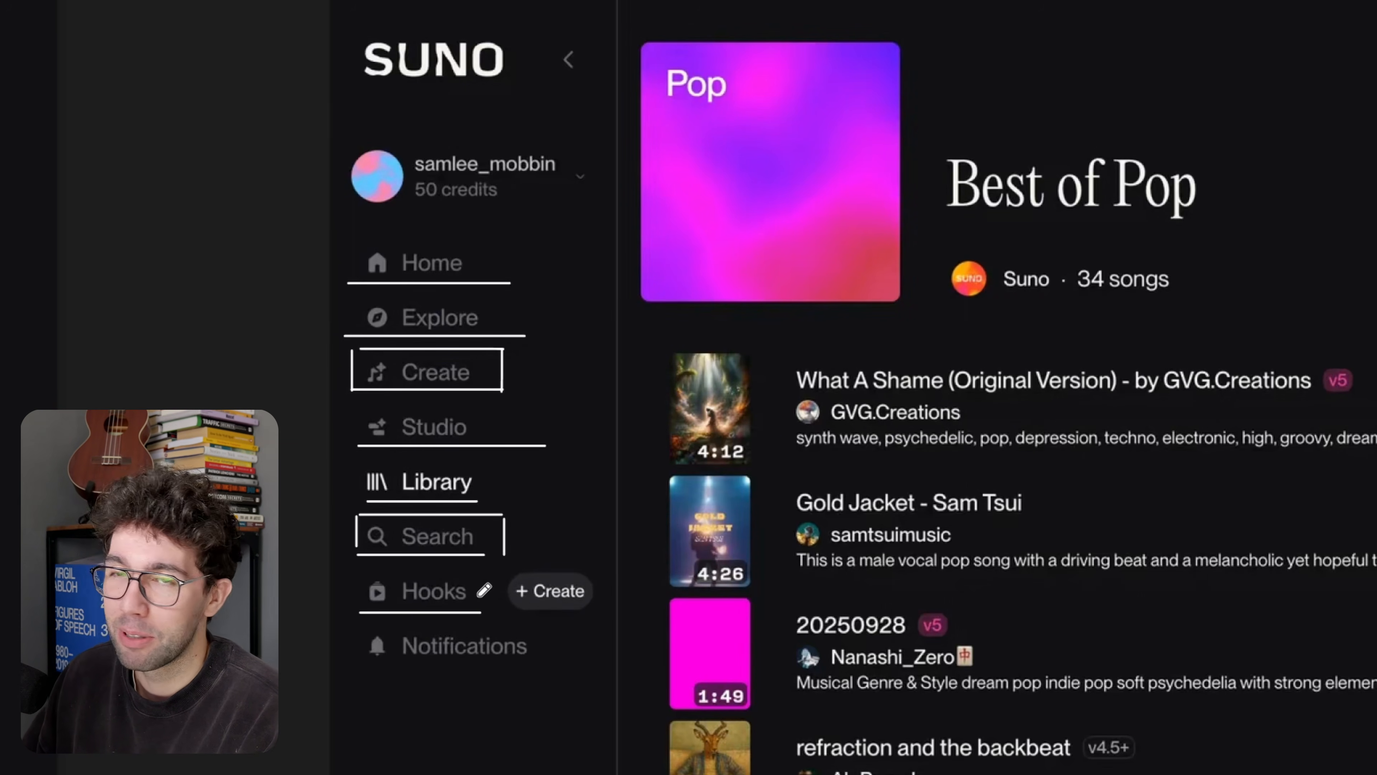
Step: Underline the + Create button beside Hooks and draw a double-headed arrow linking it to the Create sidebar item
mouse_move(519, 614)
mouse_down()
mouse_move(609, 614)
mouse_move(537, 432)
mouse_up()
drag(515, 435, 509, 385)
drag(511, 168, 541, 183)
mouse_move(558, 302)
mouse_down()
mouse_move(565, 315)
mouse_move(639, 320)
mouse_up()
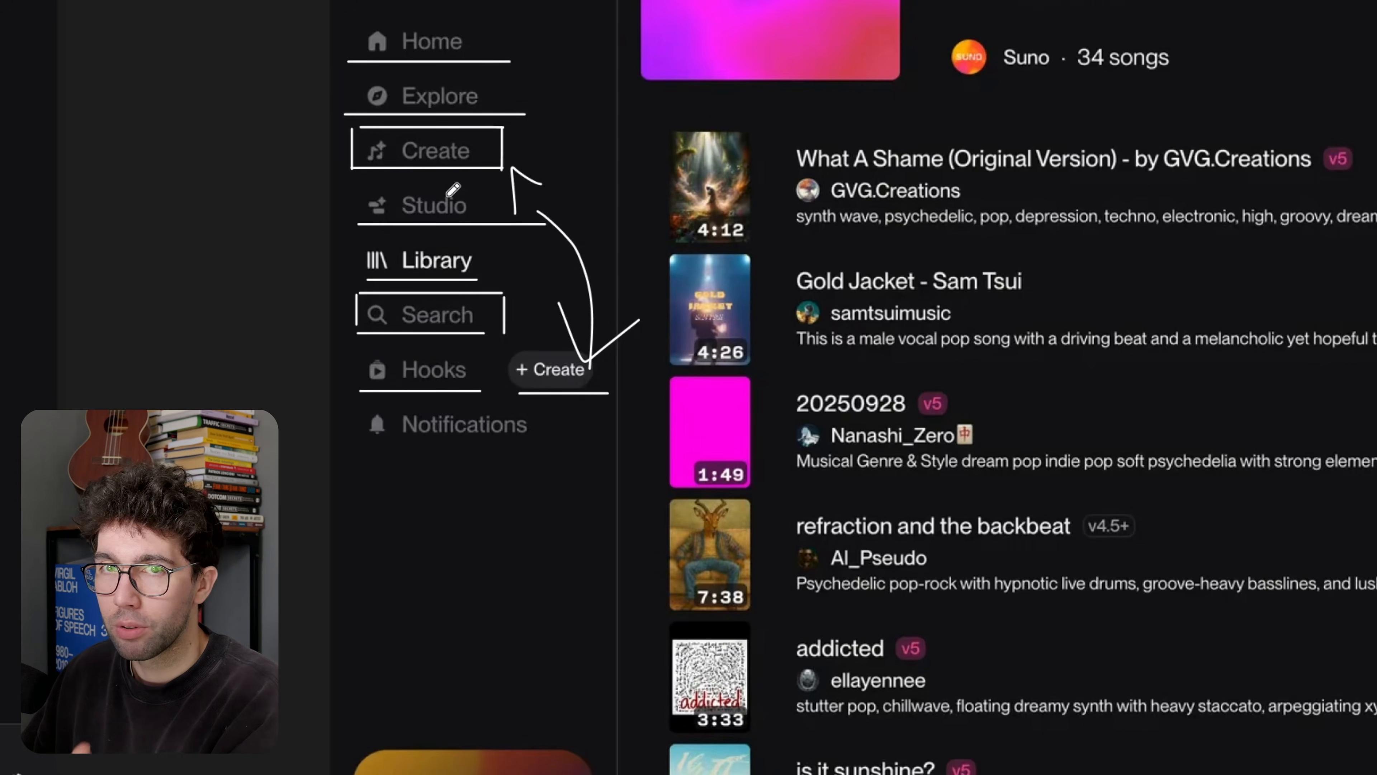
Step: Underline Notifications, Labs and More in the sidebar and circle the account profile block above the list
drag(363, 450, 568, 451)
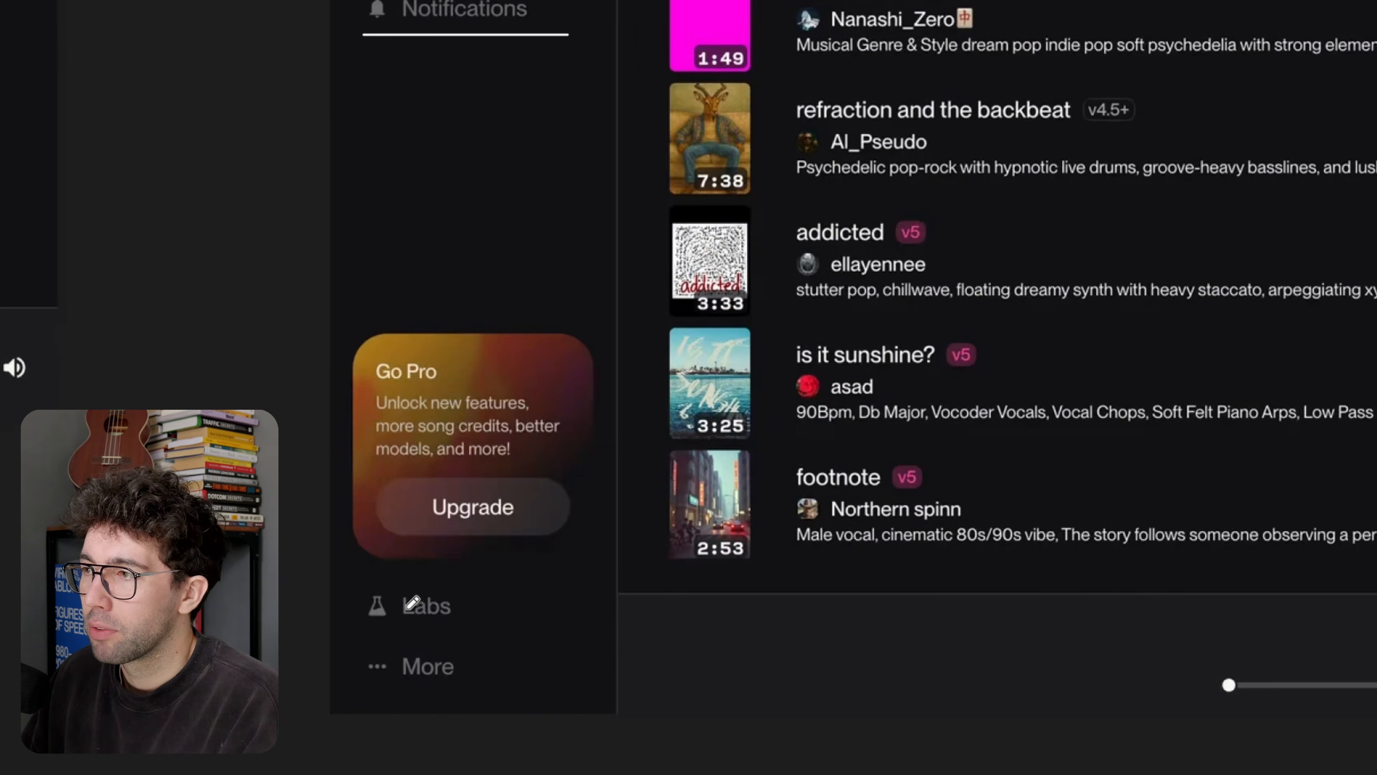
drag(556, 620, 347, 620)
drag(356, 677, 503, 677)
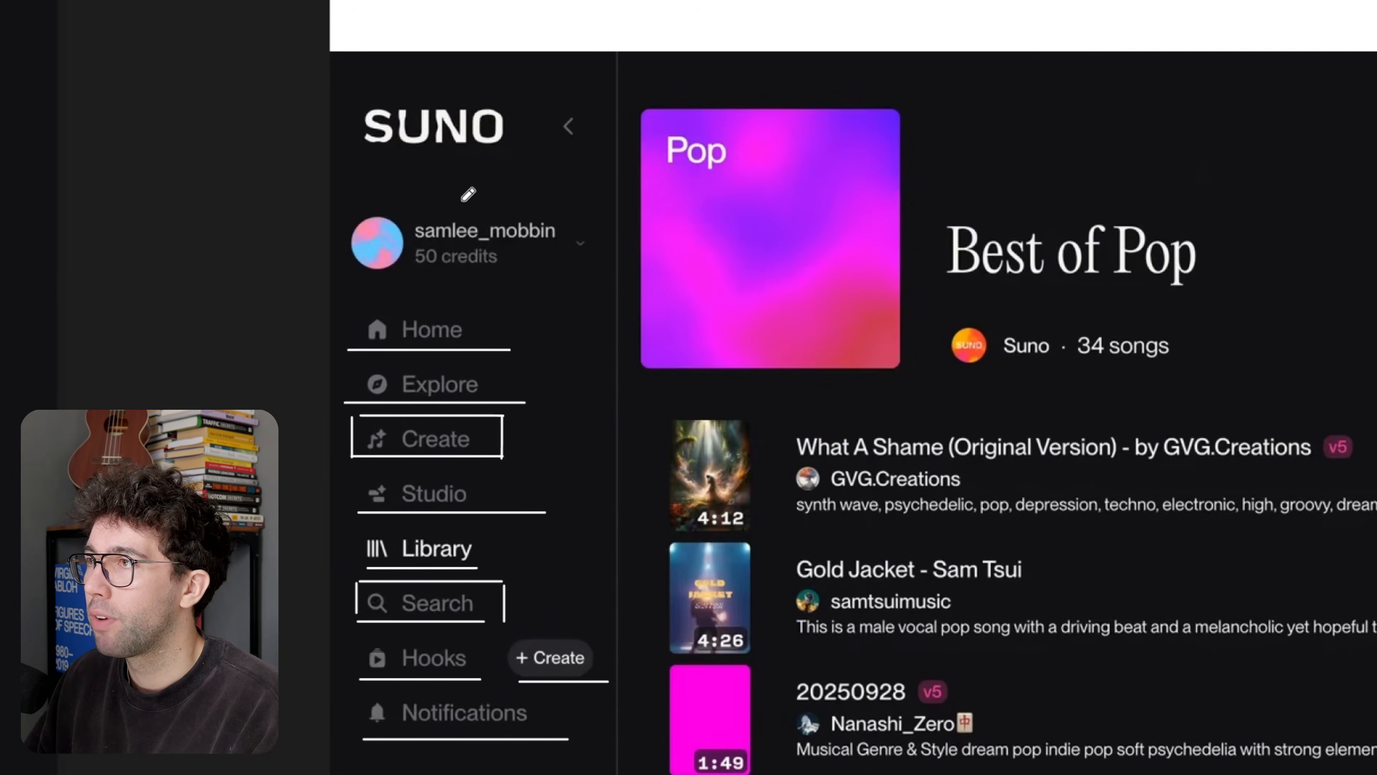
drag(469, 204, 439, 196)
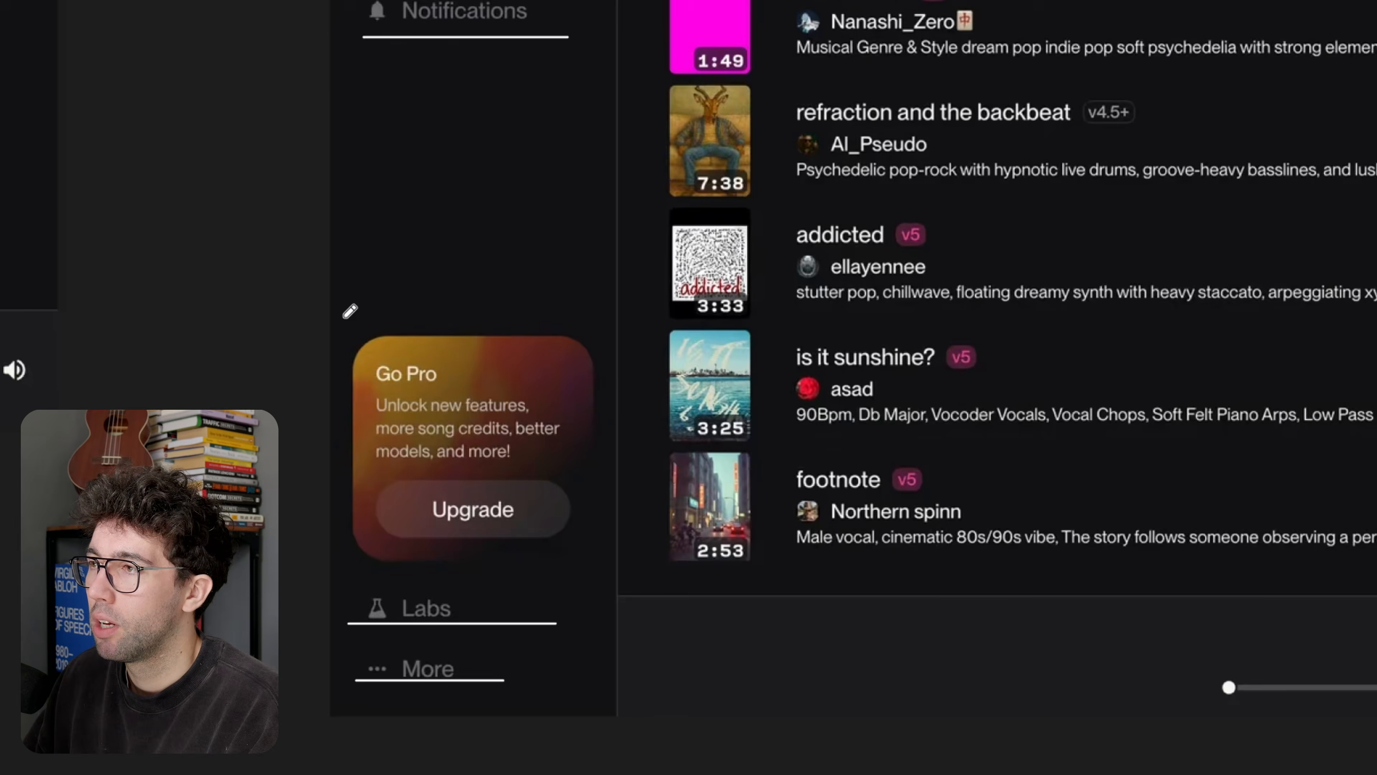
Step: Draw white lines around all four sides of the Go Pro card in the sidebar
drag(345, 318, 352, 542)
drag(366, 545, 557, 545)
drag(570, 555, 571, 344)
drag(614, 332, 398, 332)
scroll(440, 360, down, 5)
scroll(468, 352, up, 5)
scroll(469, 355, down, 3)
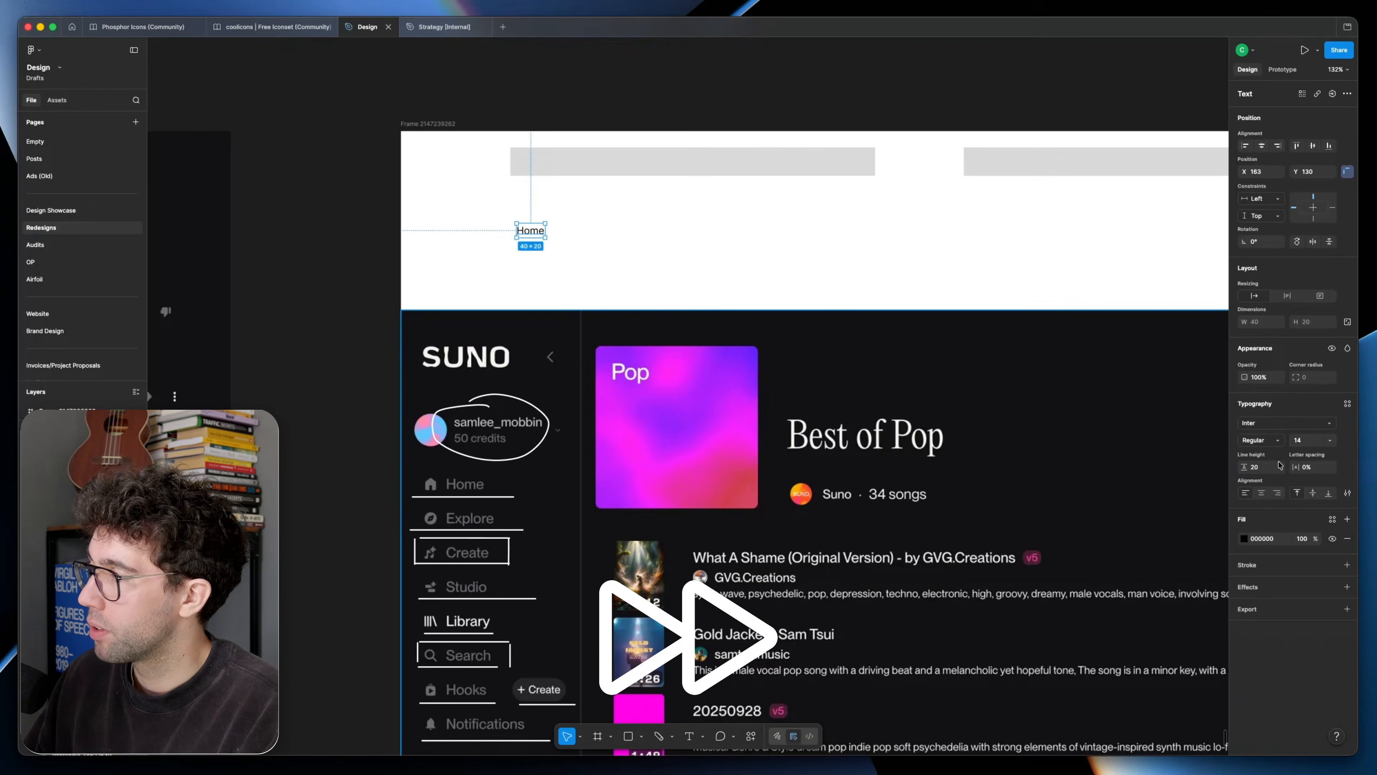
Step: Change the third header navigation label to "Studio" and paste the SUNO wordmark at the header's left side
click(629, 229)
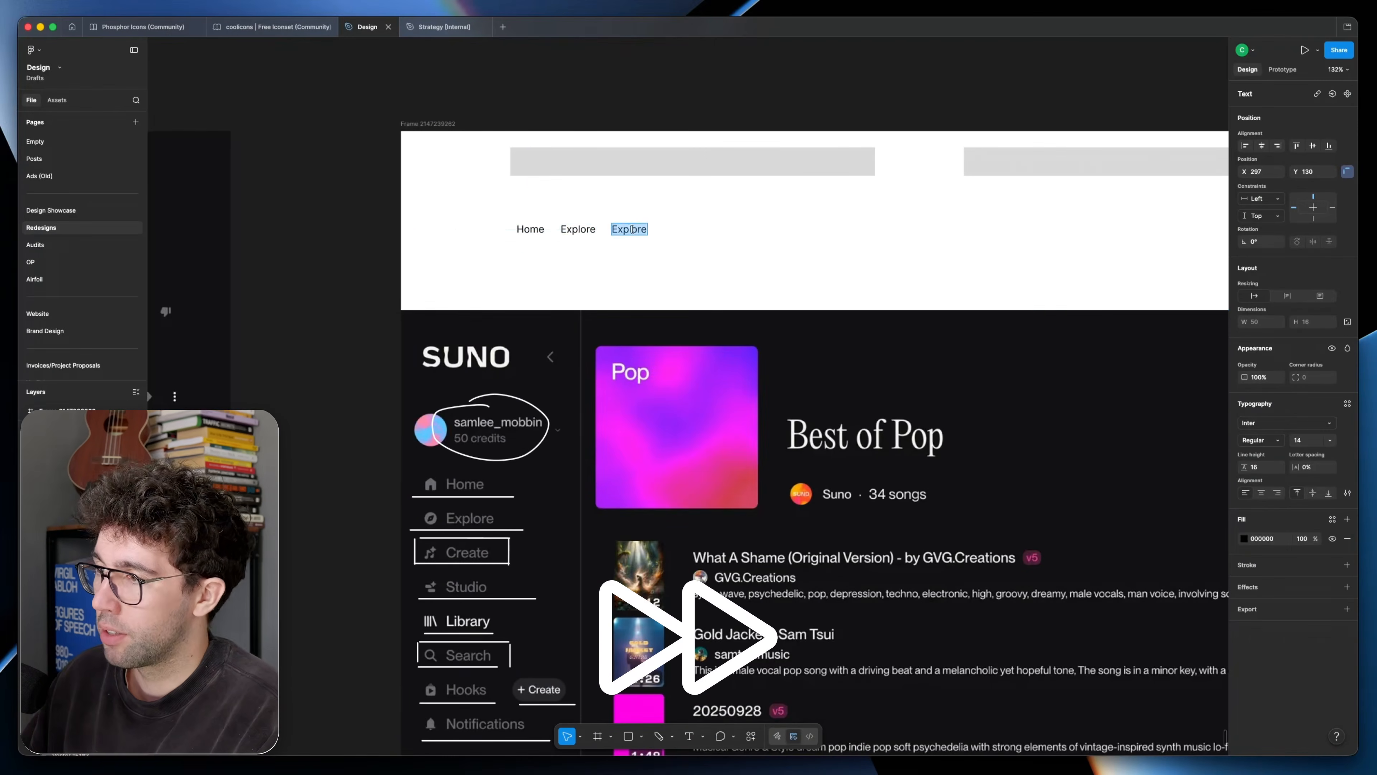
text(Studio)
scroll(633, 230, up, 3)
key(super+v)
drag(547, 309, 381, 263)
scroll(433, 255, up, 5)
scroll(423, 260, down, 5)
click(418, 271)
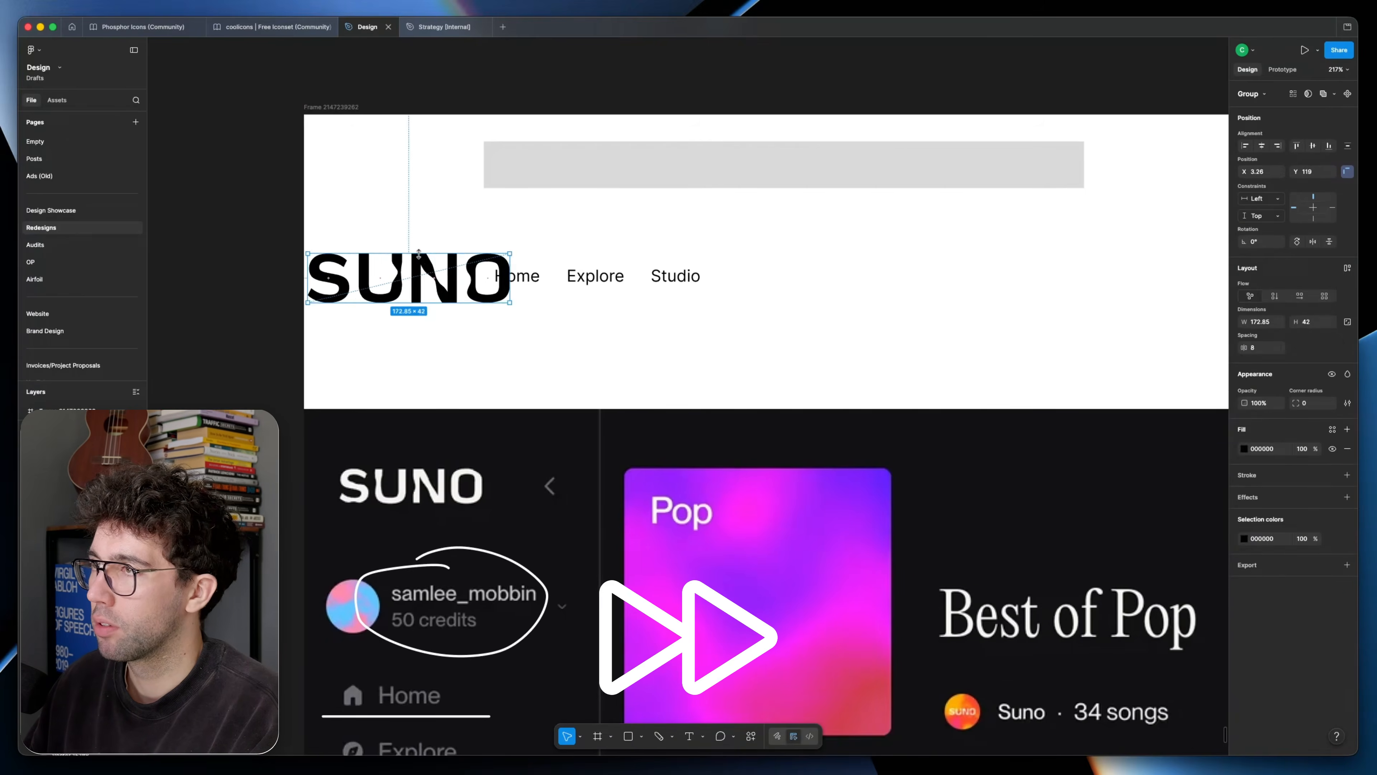
Step: Arrange the SUNO logo and navigation labels with a clear gap between them and set the labels' letter spacing to -2%
scroll(417, 260, down, 4)
click(439, 273)
scroll(466, 276, up, 3)
click(1320, 494)
text(-2)
drag(492, 212, 539, 212)
scroll(399, 326, down, 5)
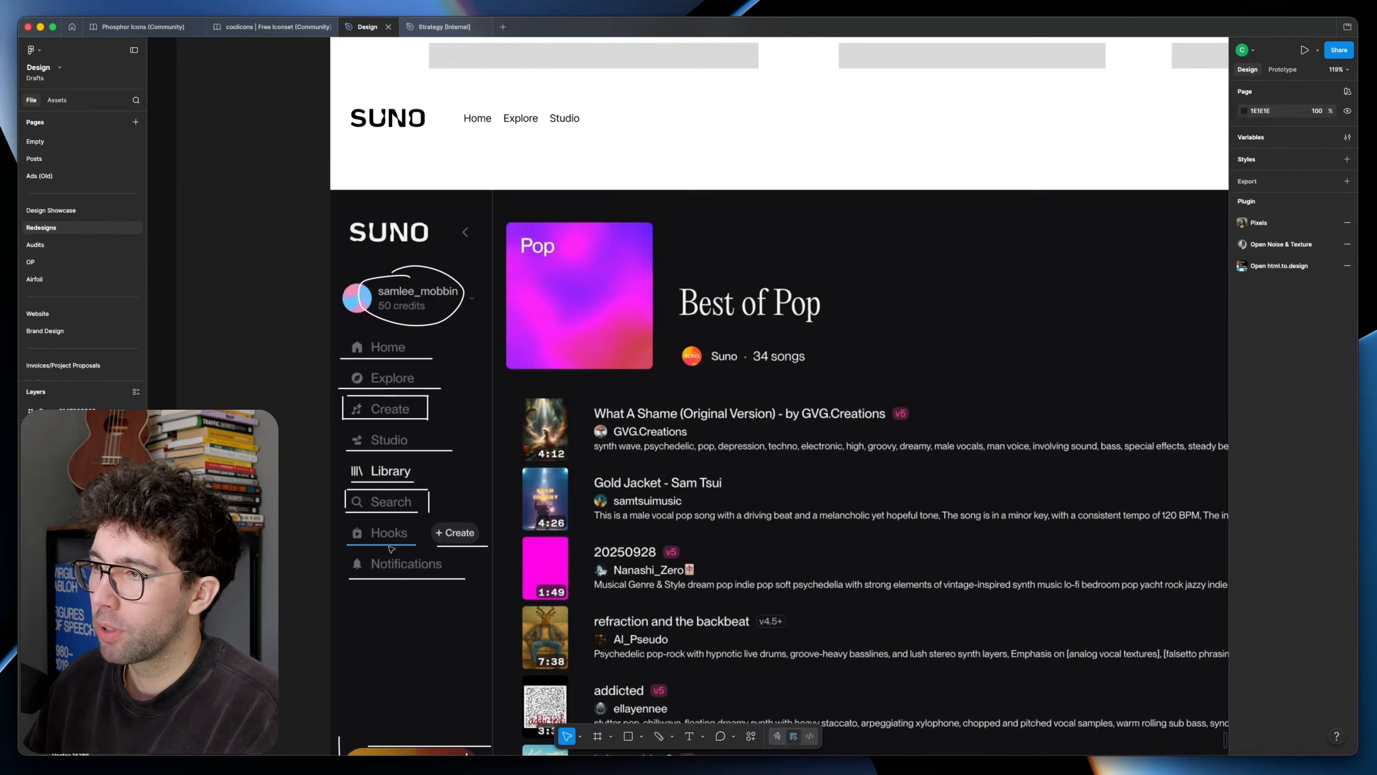
scroll(456, 461, up, 2)
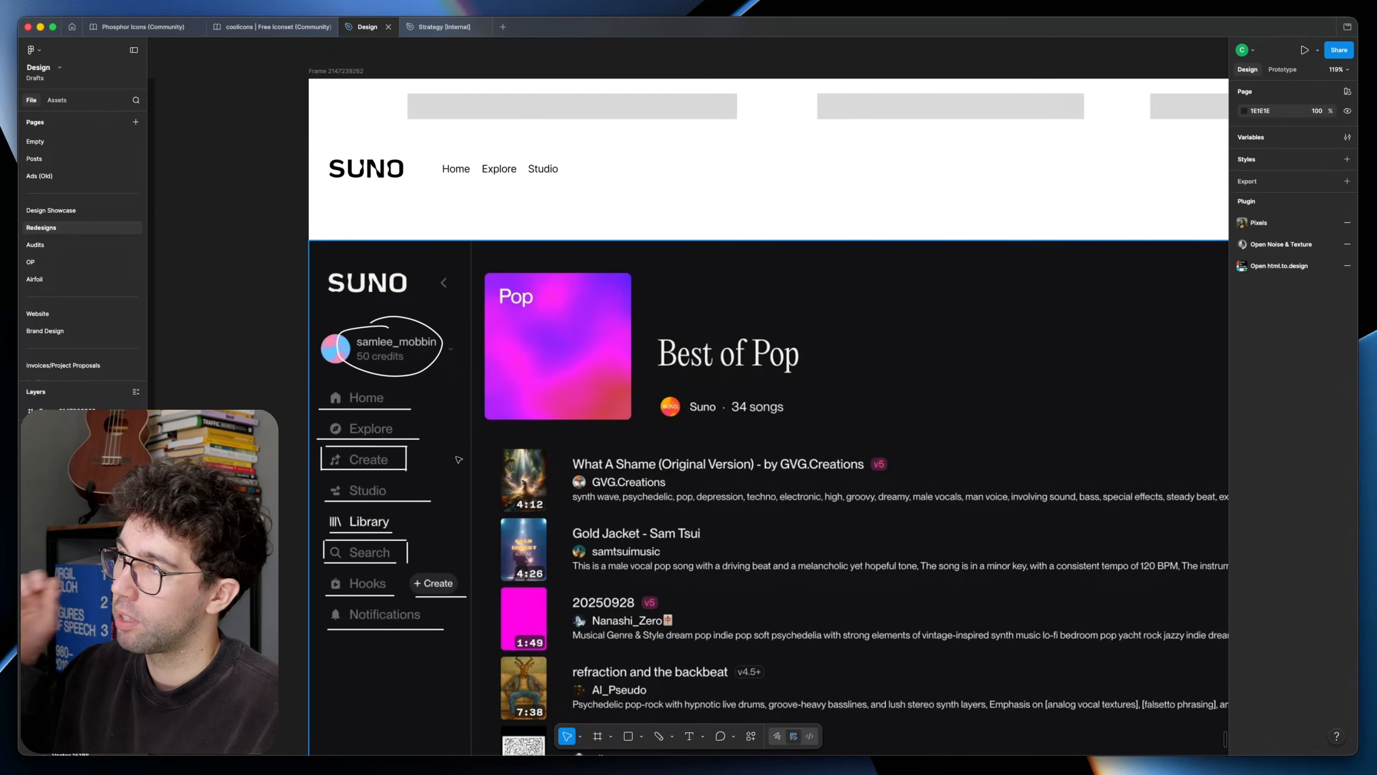
drag(459, 459, 308, 458)
drag(535, 367, 715, 369)
scroll(714, 368, right, 3)
scroll(714, 368, up, 1)
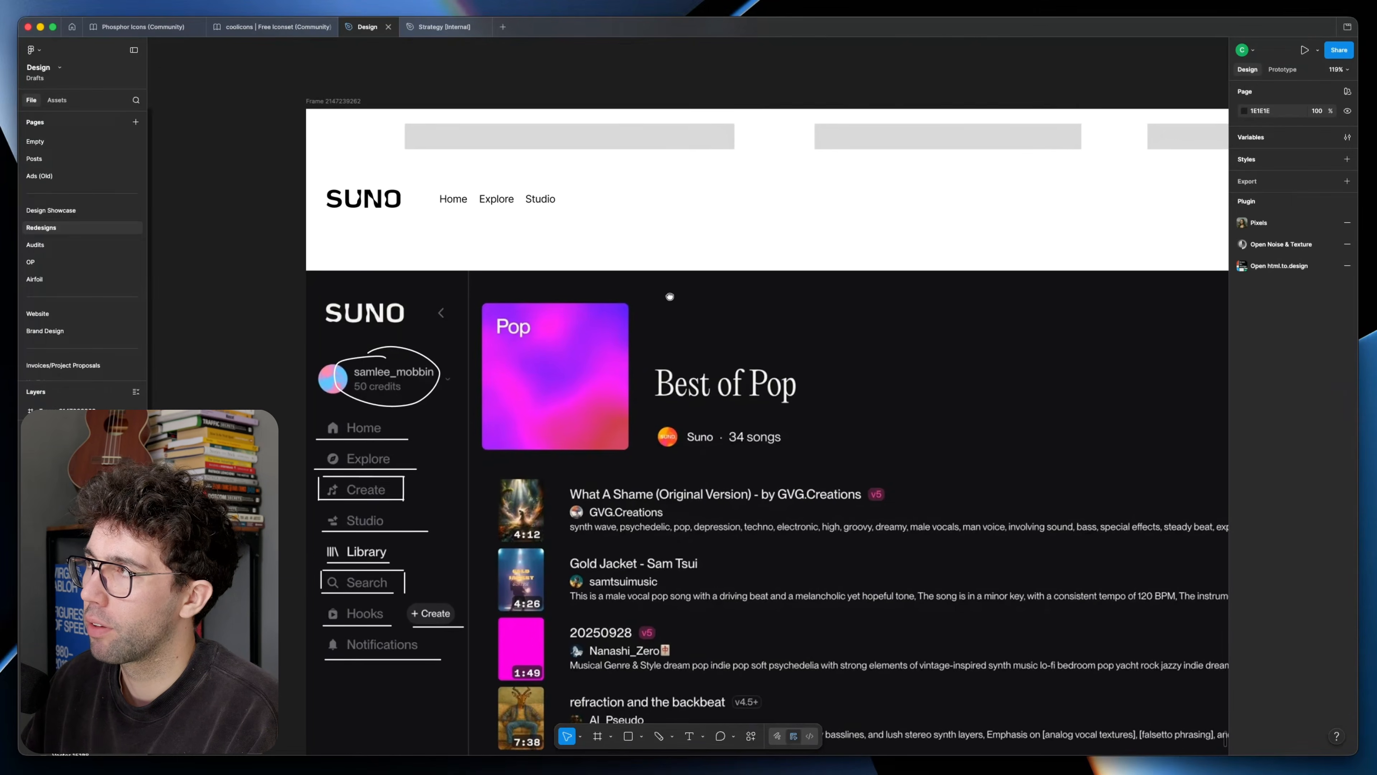
drag(564, 242, 538, 255)
click(855, 163)
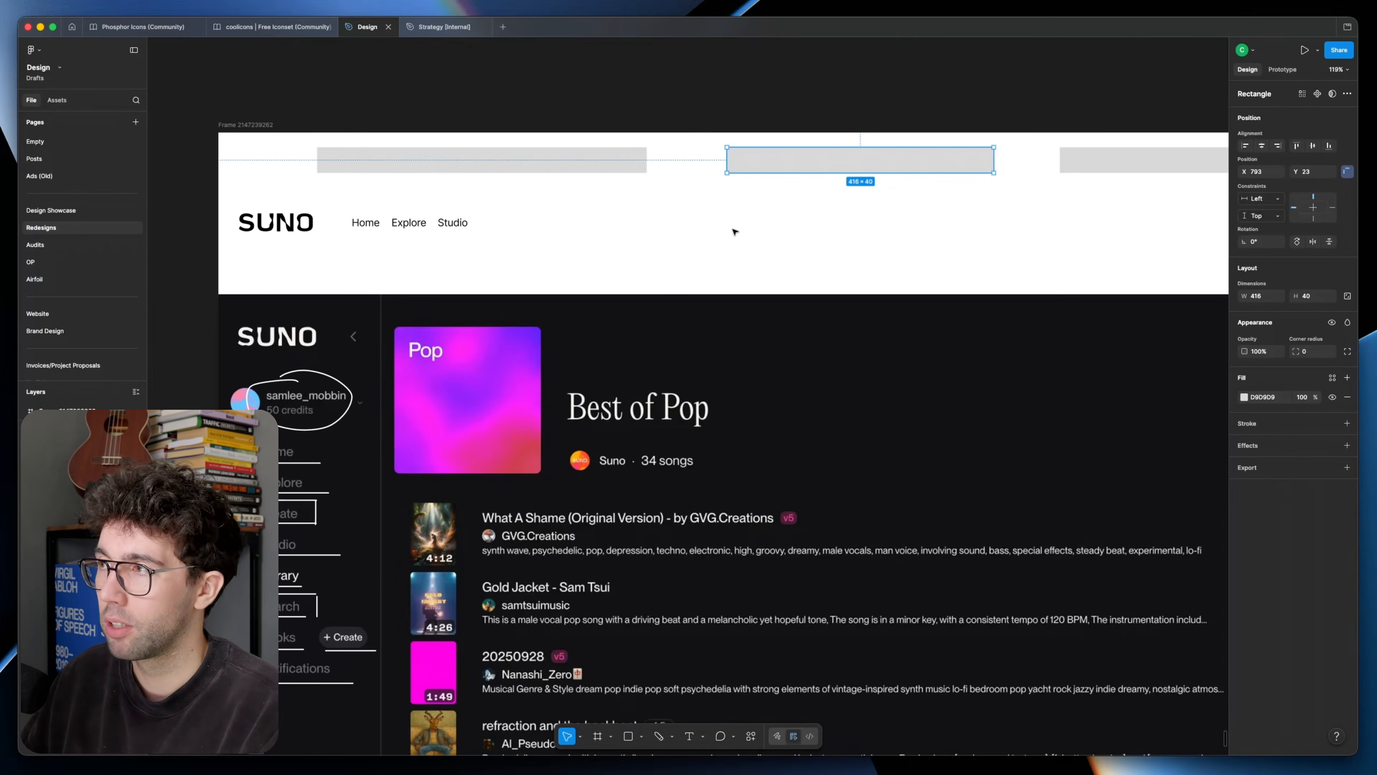
click(733, 235)
drag(687, 234, 662, 241)
Step: Copy a navigation label to the middle of the header and change its text to "Type something..."
click(427, 232)
drag(427, 232, 917, 232)
double_click(703, 229)
text(Type somethi)
key(Escape)
Step: Add "Create" and "Search" text labels to the right of the "Type something..." text in the header
key(Return)
text(Create)
key(Escape)
text(Search)
scroll(430, 267, down, 3)
mouse_move(374, 248)
mouse_down()
mouse_move(1095, 248)
mouse_move(1121, 262)
mouse_up()
key(Escape)
key(BackSpace)
Step: Add a small round avatar placeholder at the header's right side with the text "50 credits" beside it
scroll(1112, 249, up, 2)
key(f)
drag(704, 249, 1073, 249)
key(Return)
text(50 credits)
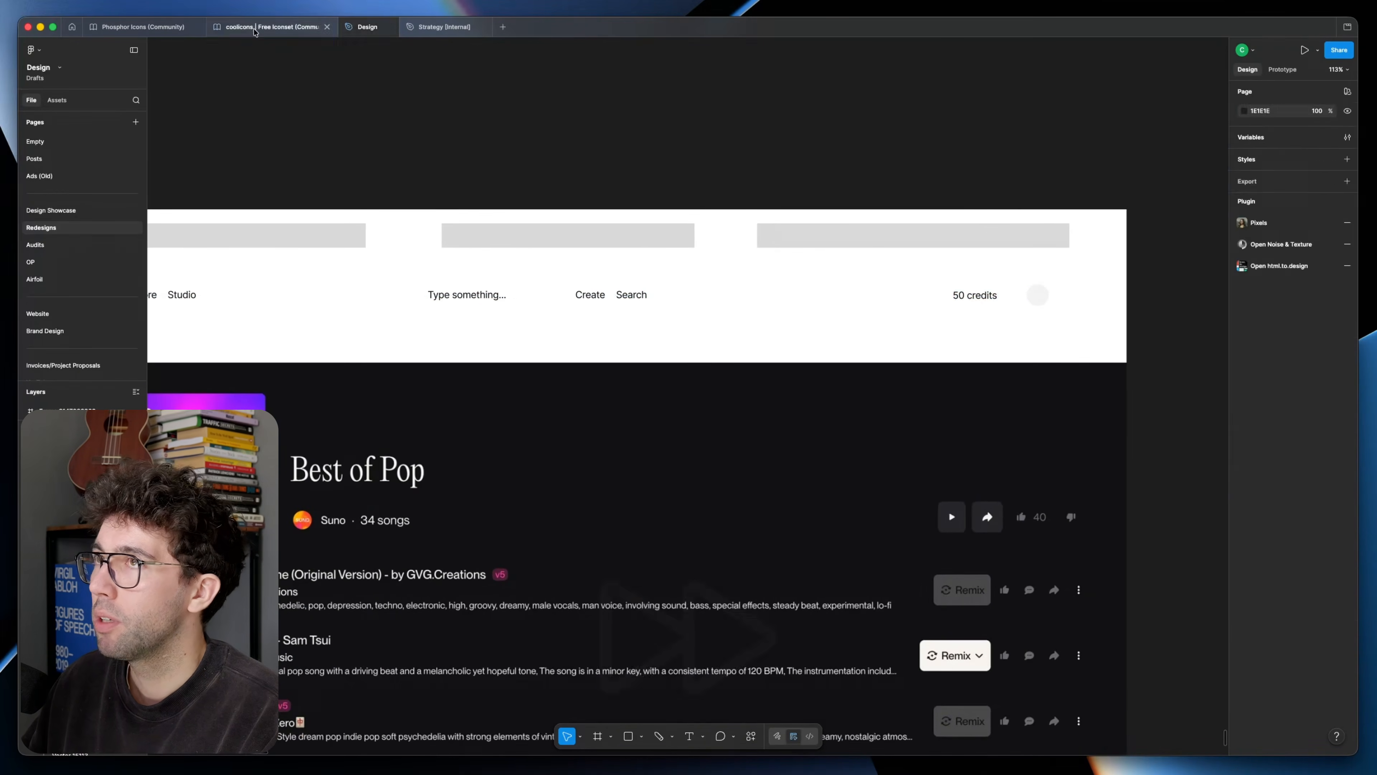
Step: Browse the coolicons and Phosphor Icons community files to compare their available icon sets
click(245, 27)
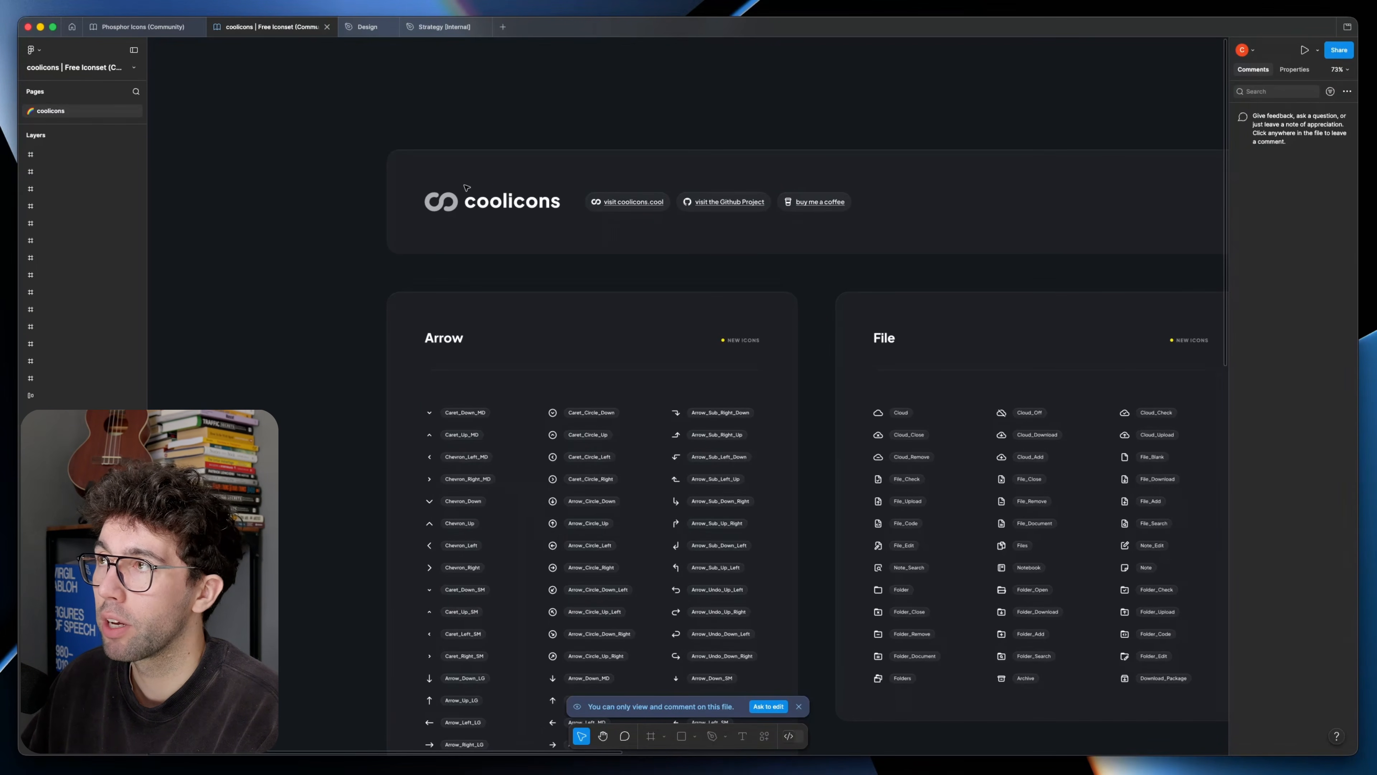
scroll(368, 197, down, 2)
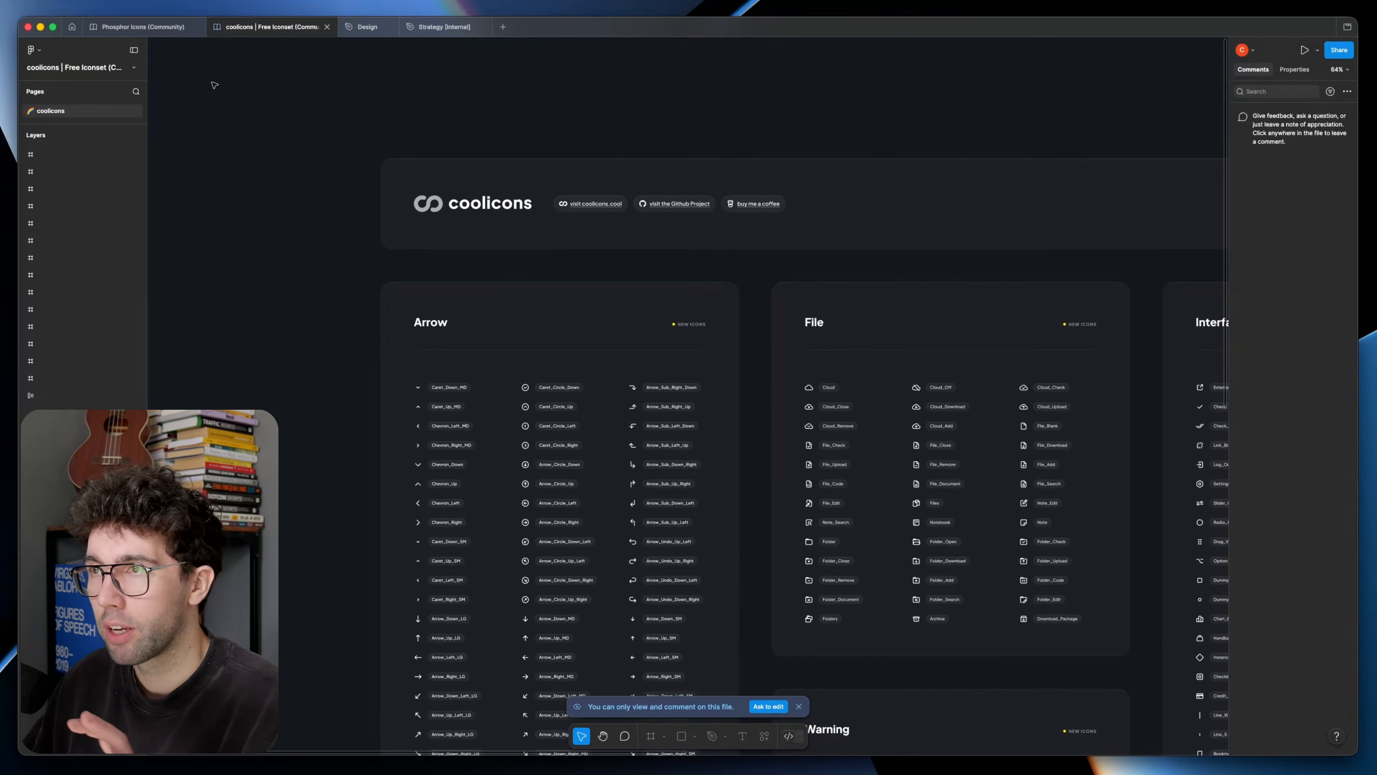
click(143, 26)
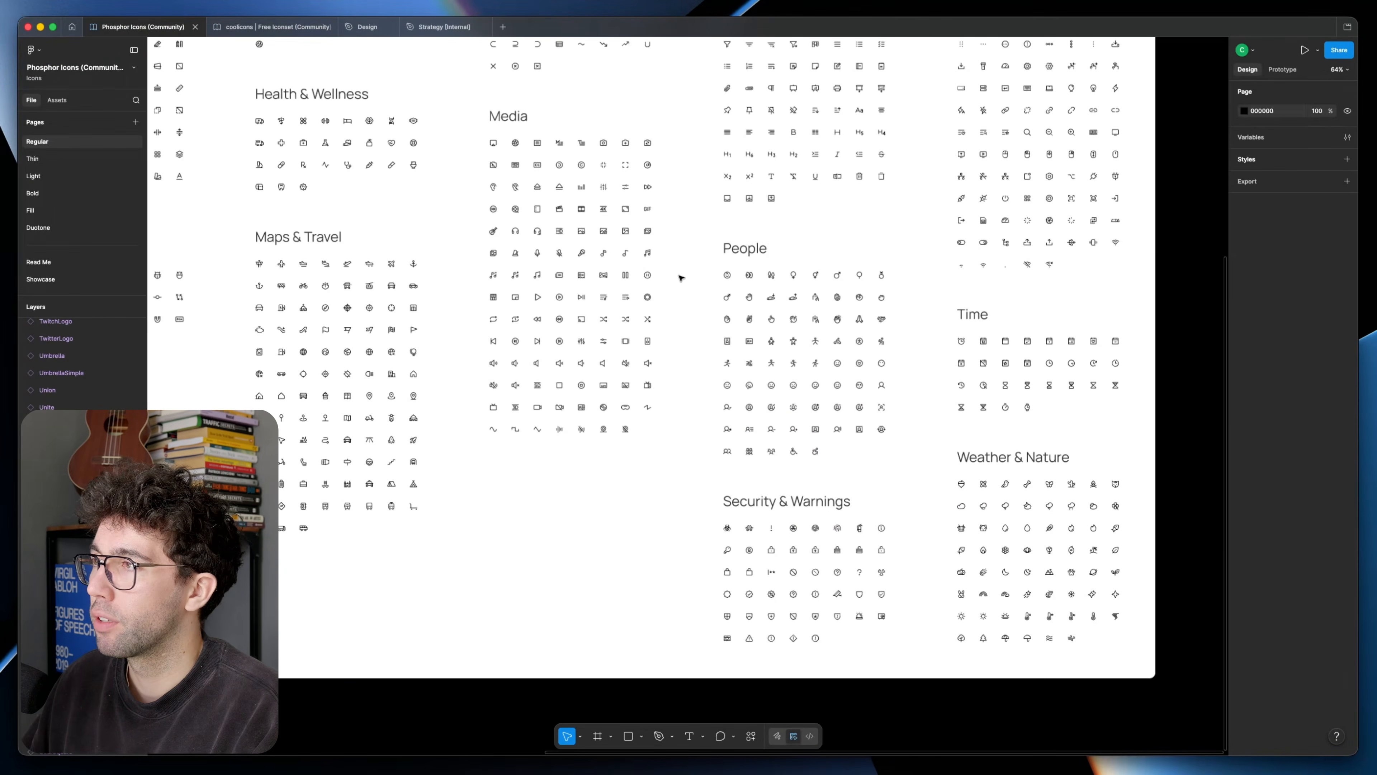
scroll(846, 392, up, 4)
scroll(846, 392, left, 5)
scroll(764, 358, down, 5)
scroll(602, 353, left, 3)
scroll(602, 352, up, 1)
click(293, 27)
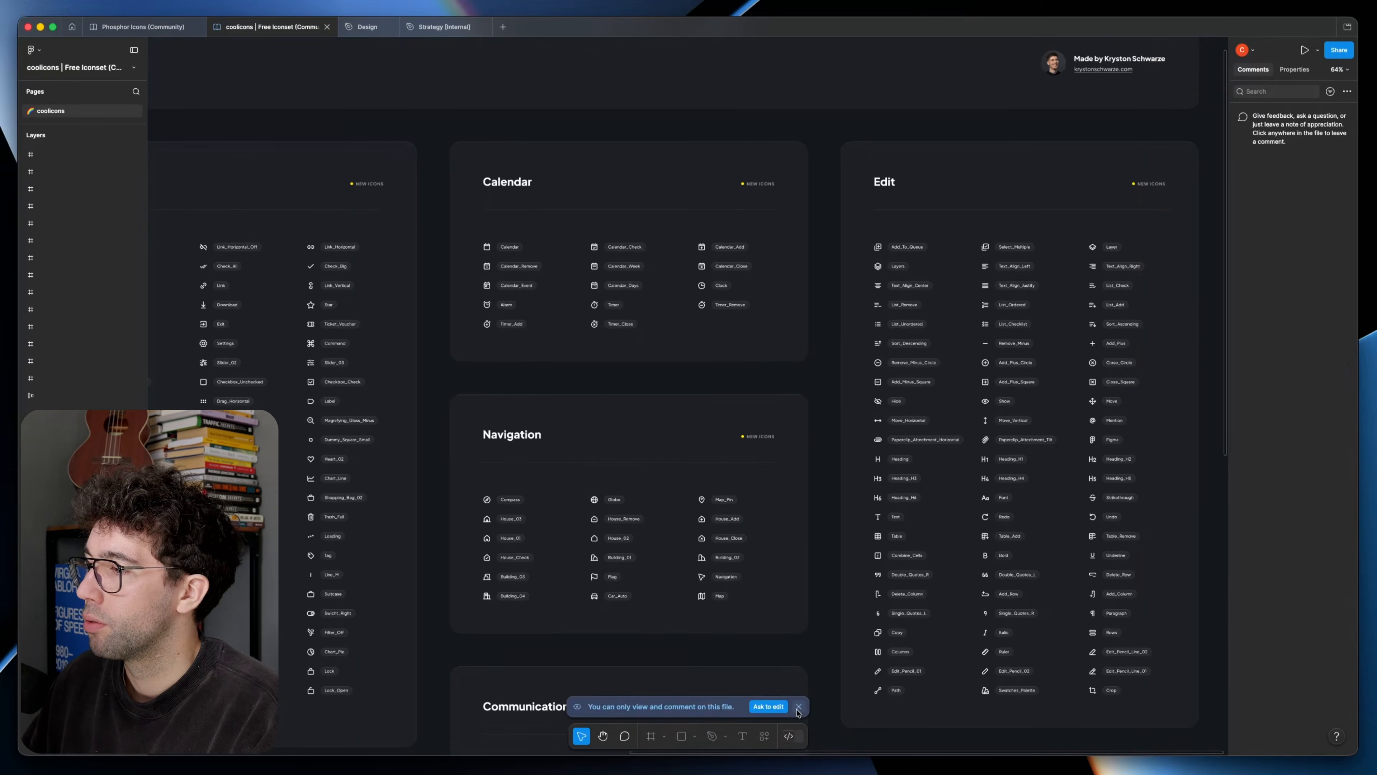
Step: Return to the Design file and delete the large grey rectangle overlapping the header's lower edge
click(379, 27)
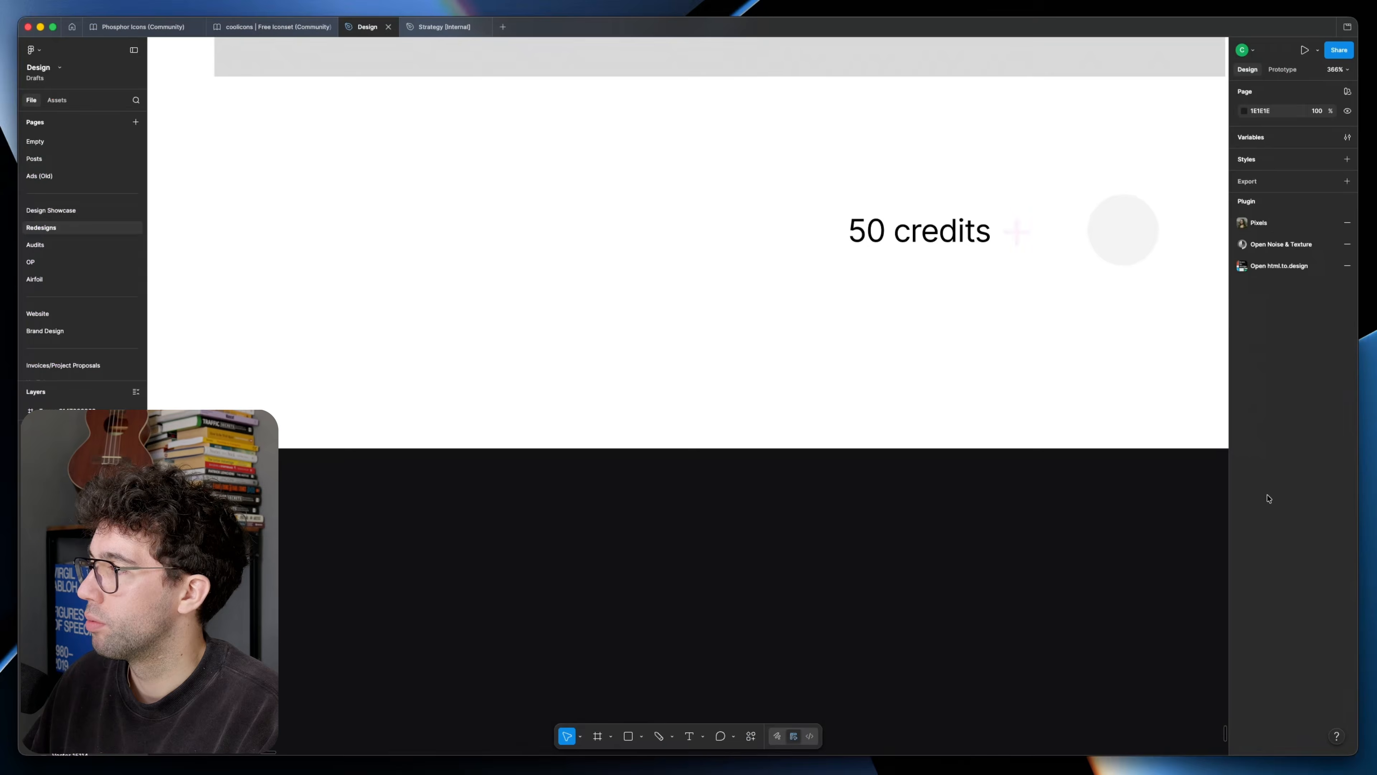
scroll(921, 529, down, 10)
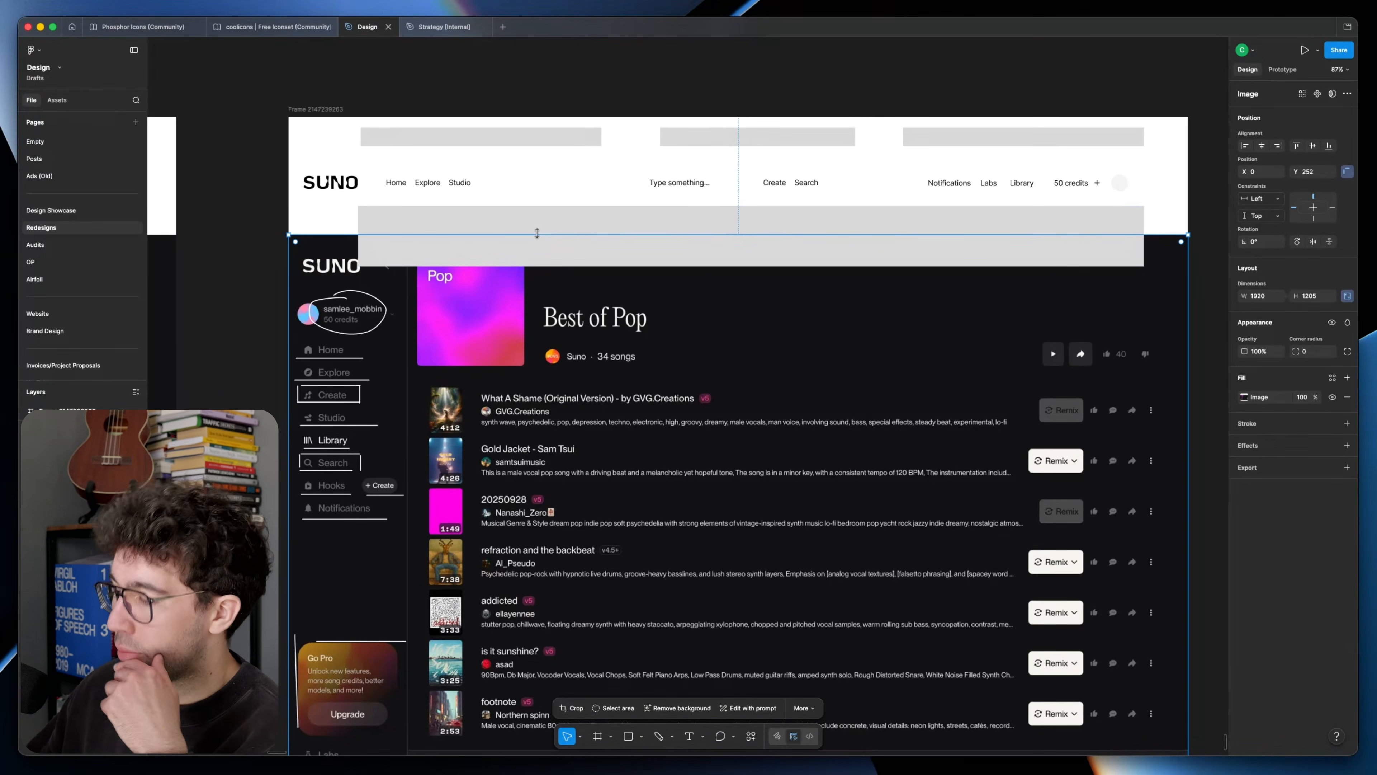
click(539, 226)
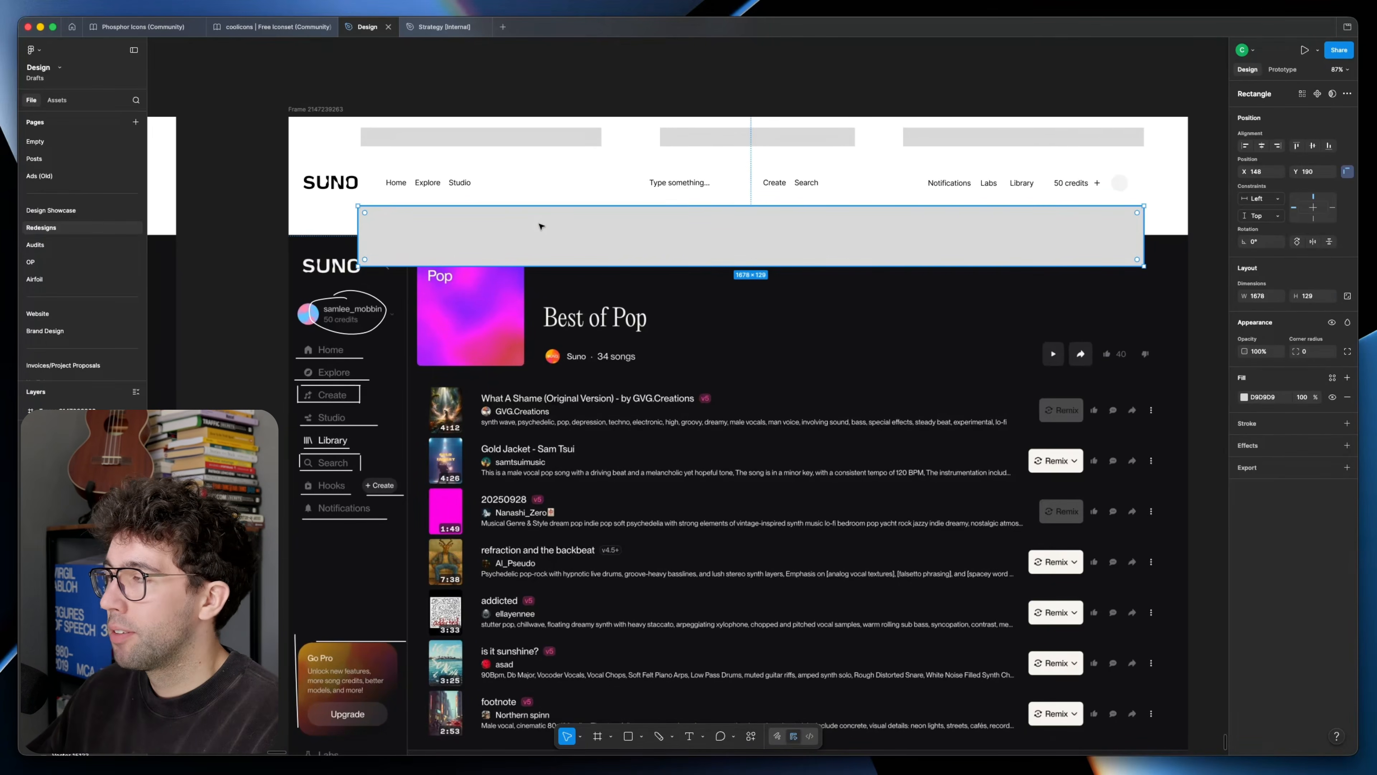
key(BackSpace)
Step: Delete the three grey placeholder bars above the header's navigation row
click(404, 139)
shift+click(725, 138)
shift+click(989, 136)
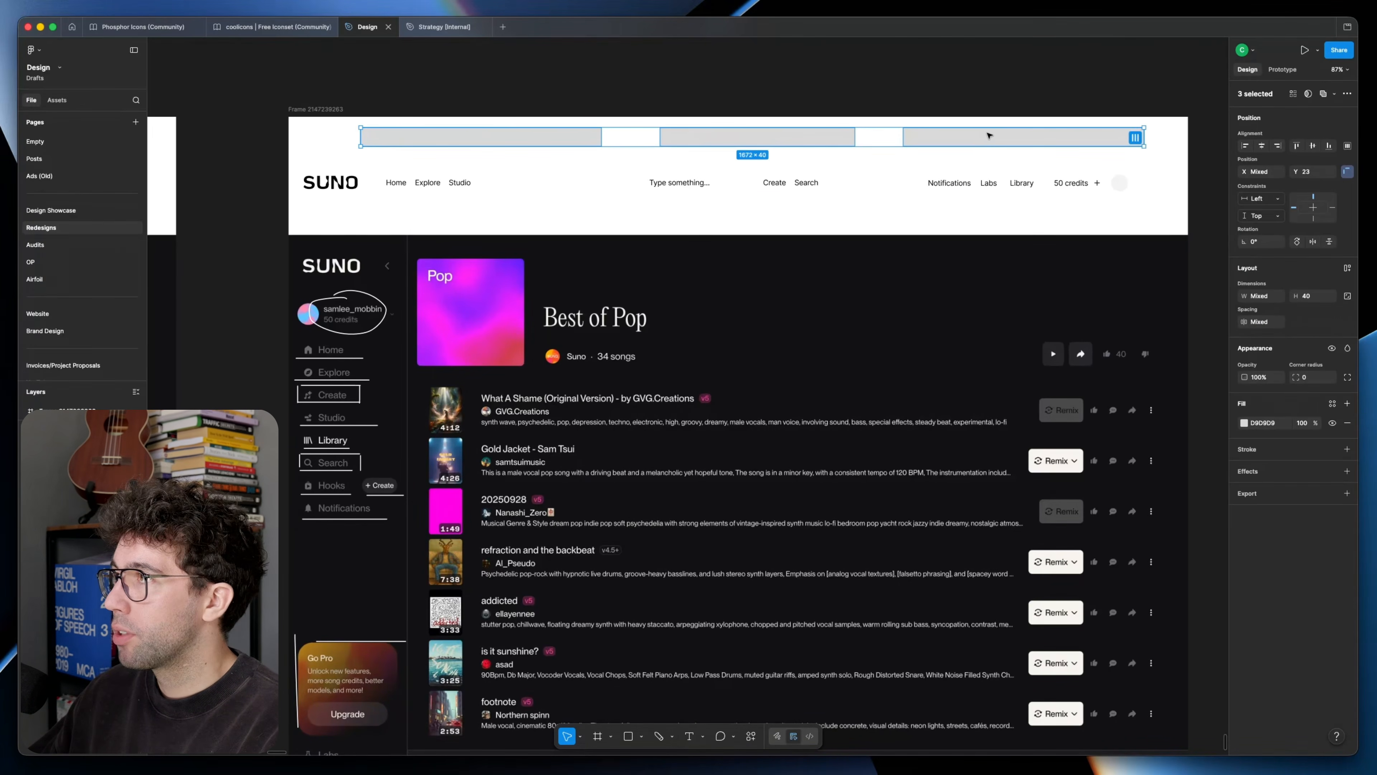
key(BackSpace)
Step: Move the whole header navigation row, from the Home link to the avatar, up toward the frame's upper edge
drag(320, 157, 1141, 200)
mouse_move(815, 184)
mouse_down()
mouse_move(815, 143)
mouse_move(801, 185)
mouse_up()
scroll(814, 144, up, 1)
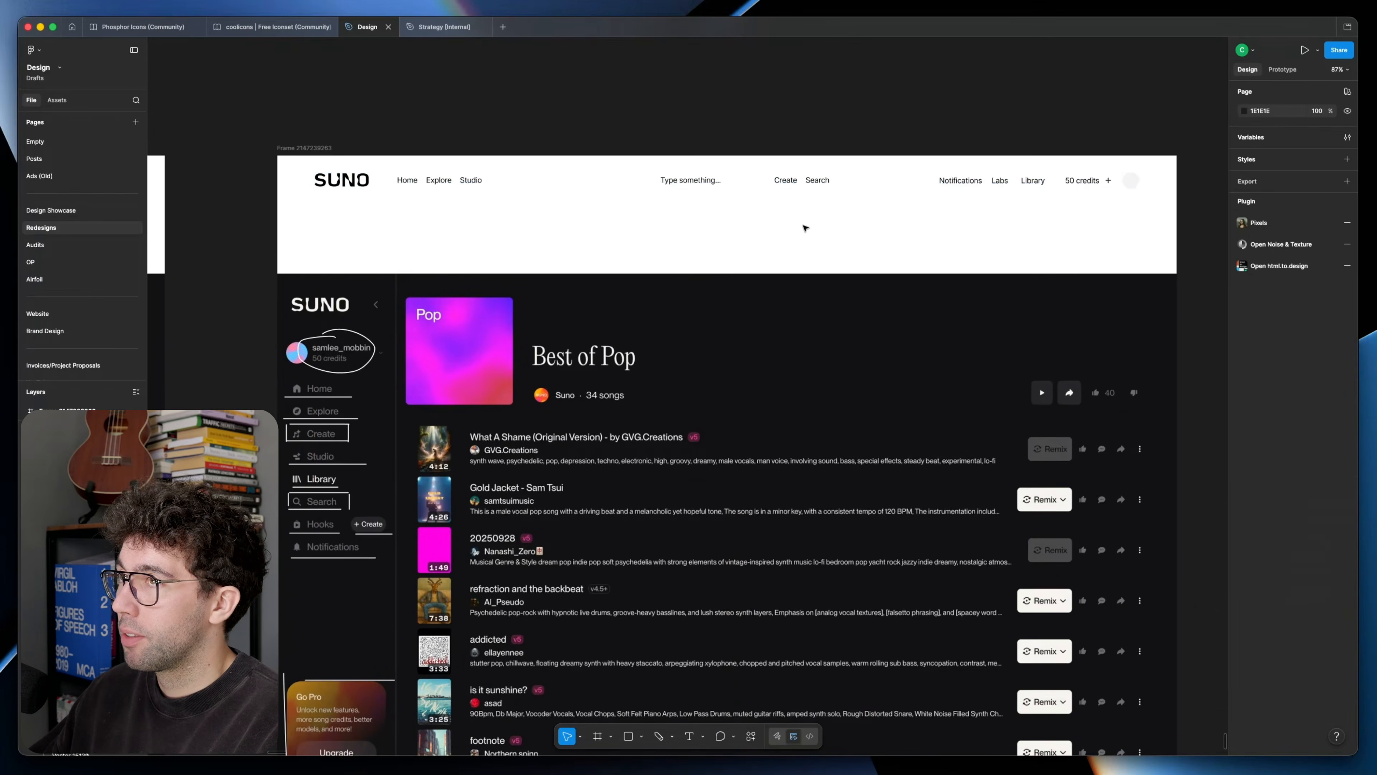
key(Escape)
scroll(805, 228, up, 2)
scroll(624, 337, right, 3)
scroll(624, 336, down, 2)
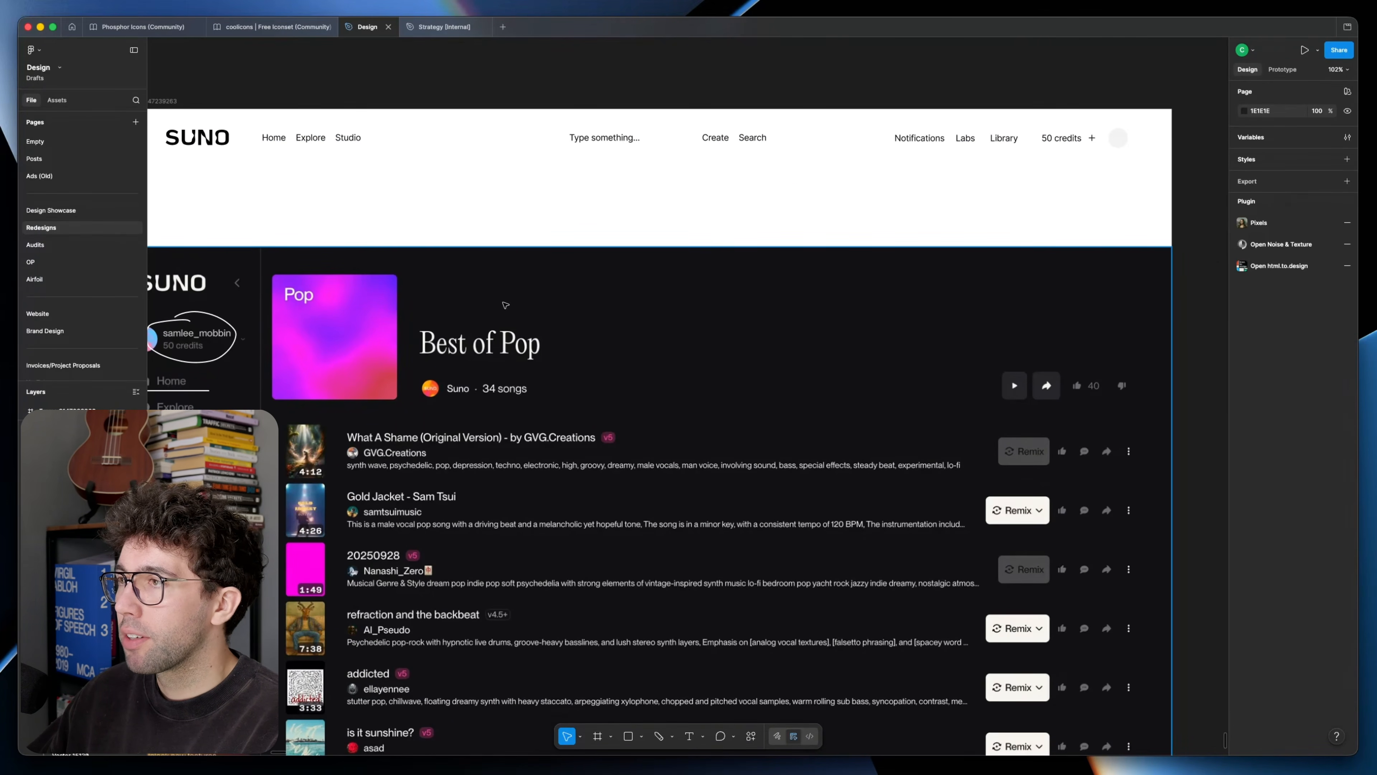
scroll(488, 293, down, 2)
key(r)
drag(407, 235, 569, 321)
key(BackSpace)
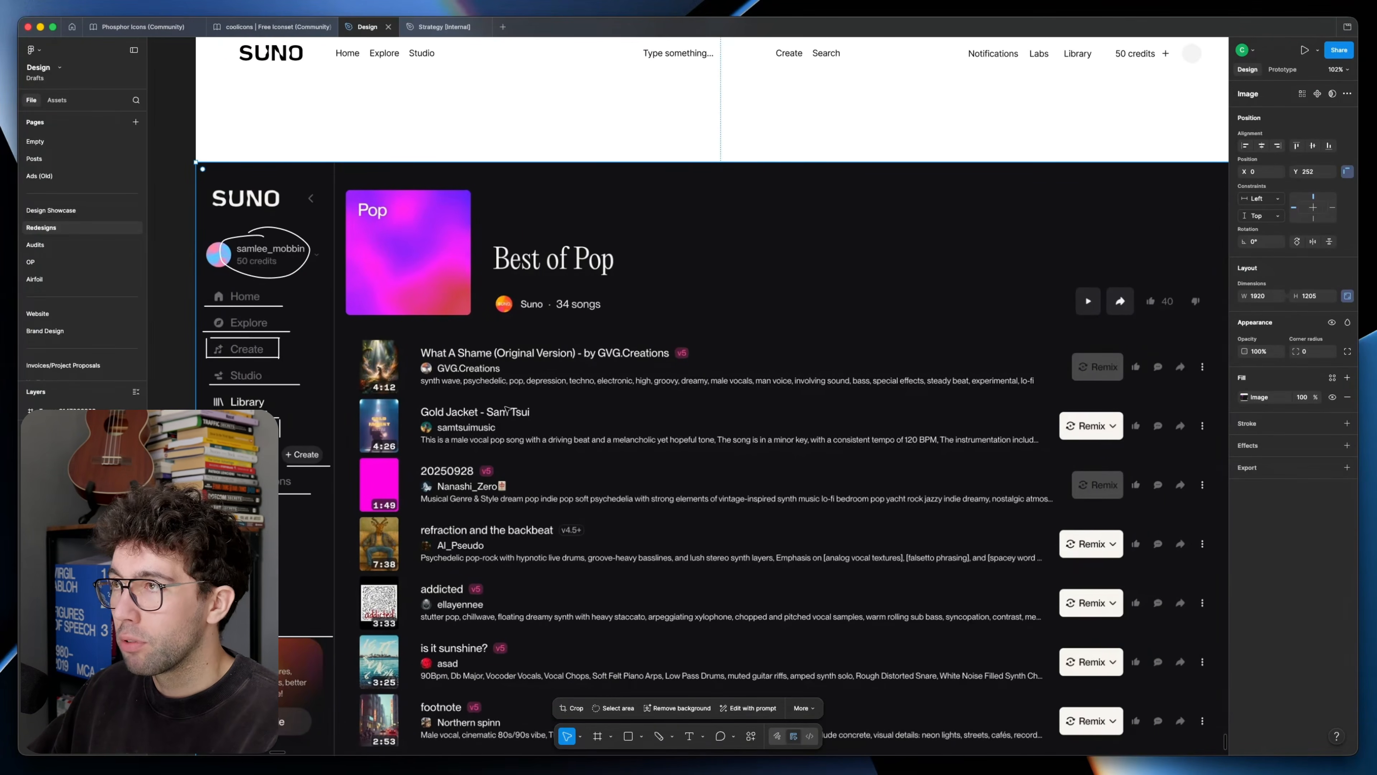
Step: Try covering the first song's thumbnail and description line with grey placeholder rectangles
scroll(506, 408, right, 5)
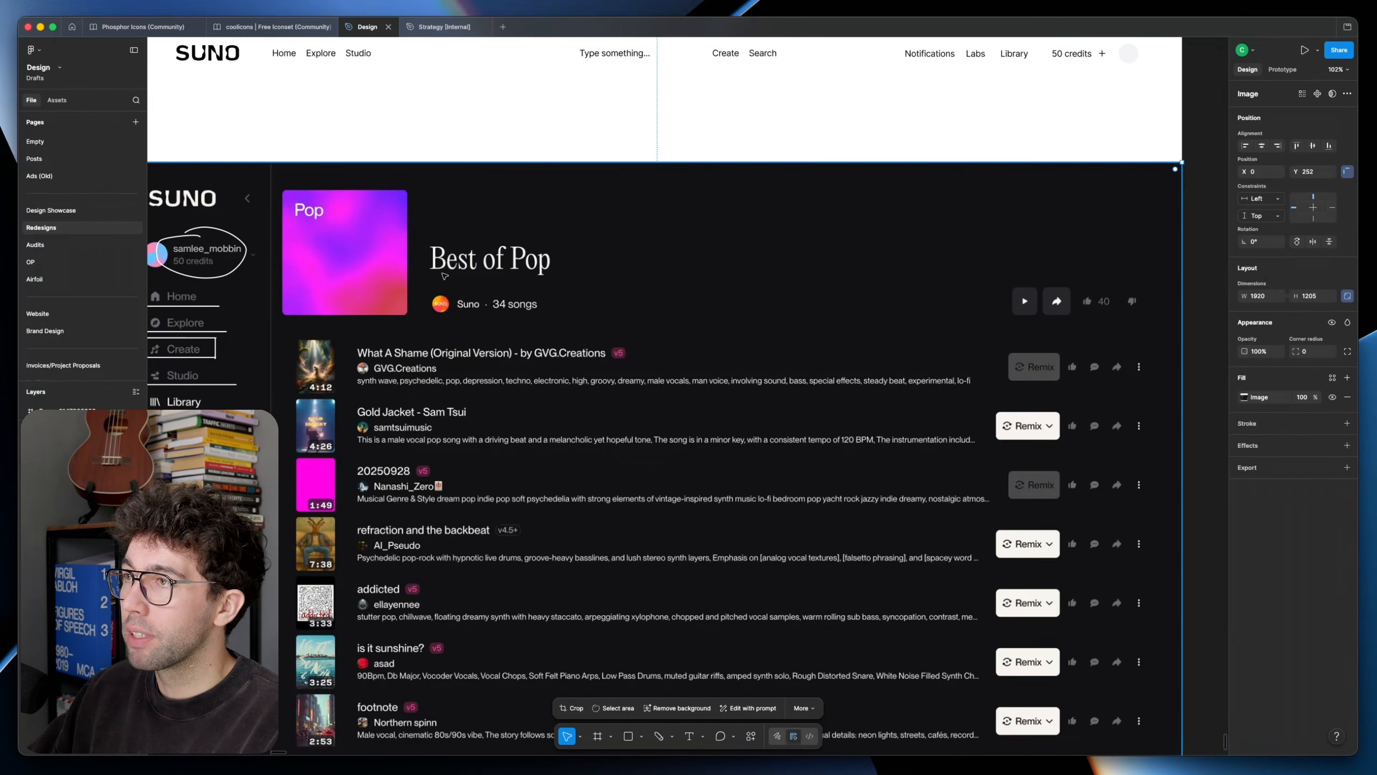
scroll(445, 278, up, 3)
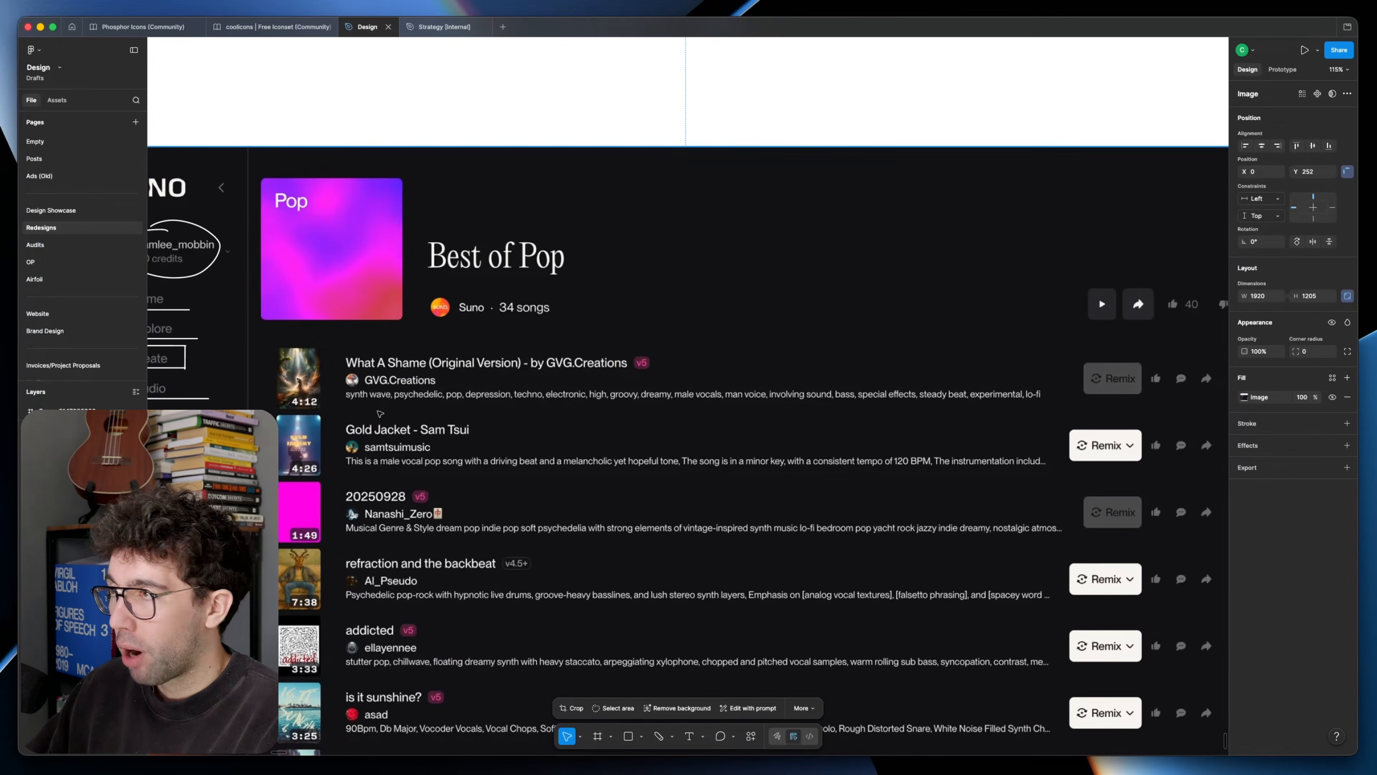
key(r)
drag(343, 388, 1052, 402)
key(super+z)
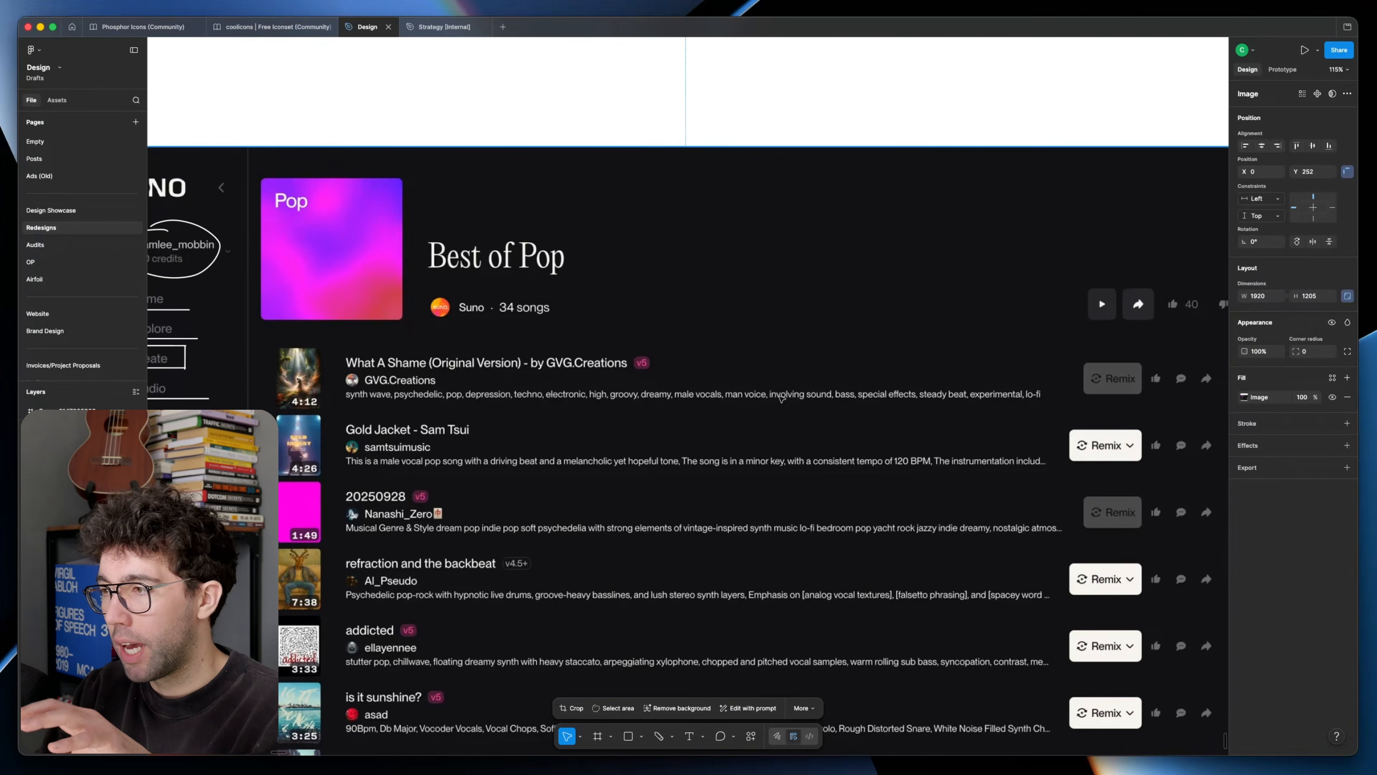
key(r)
drag(263, 352, 310, 401)
drag(338, 385, 867, 391)
key(super+z)
key(r)
drag(338, 386, 857, 398)
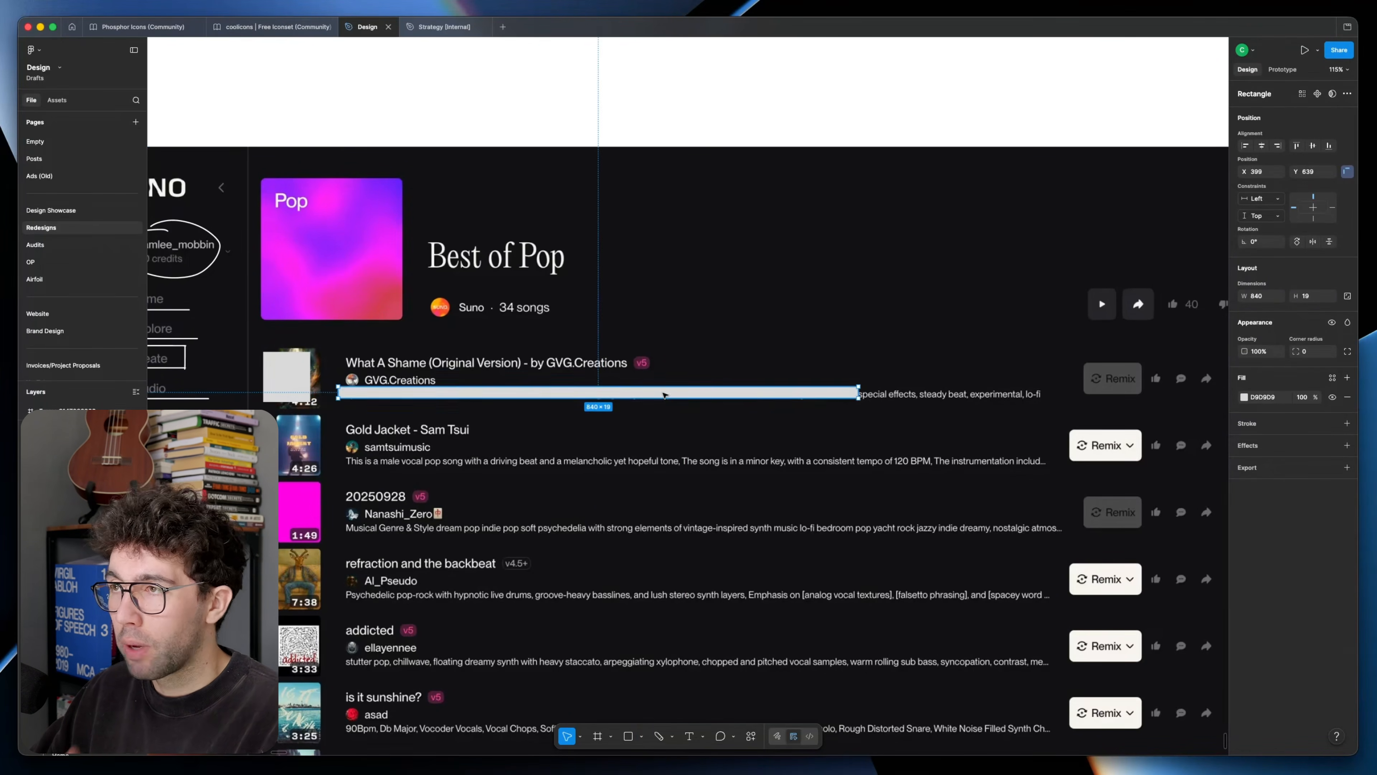
key(super+z)
Step: Place a row of four grey 64 × 28 tag placeholders between the "Best of Pop" title and the Suno credit line
key(r)
mouse_move(431, 275)
mouse_down()
mouse_move(471, 293)
mouse_move(590, 286)
mouse_up()
click(547, 286)
click(499, 285)
click(453, 285)
click(499, 286)
click(591, 285)
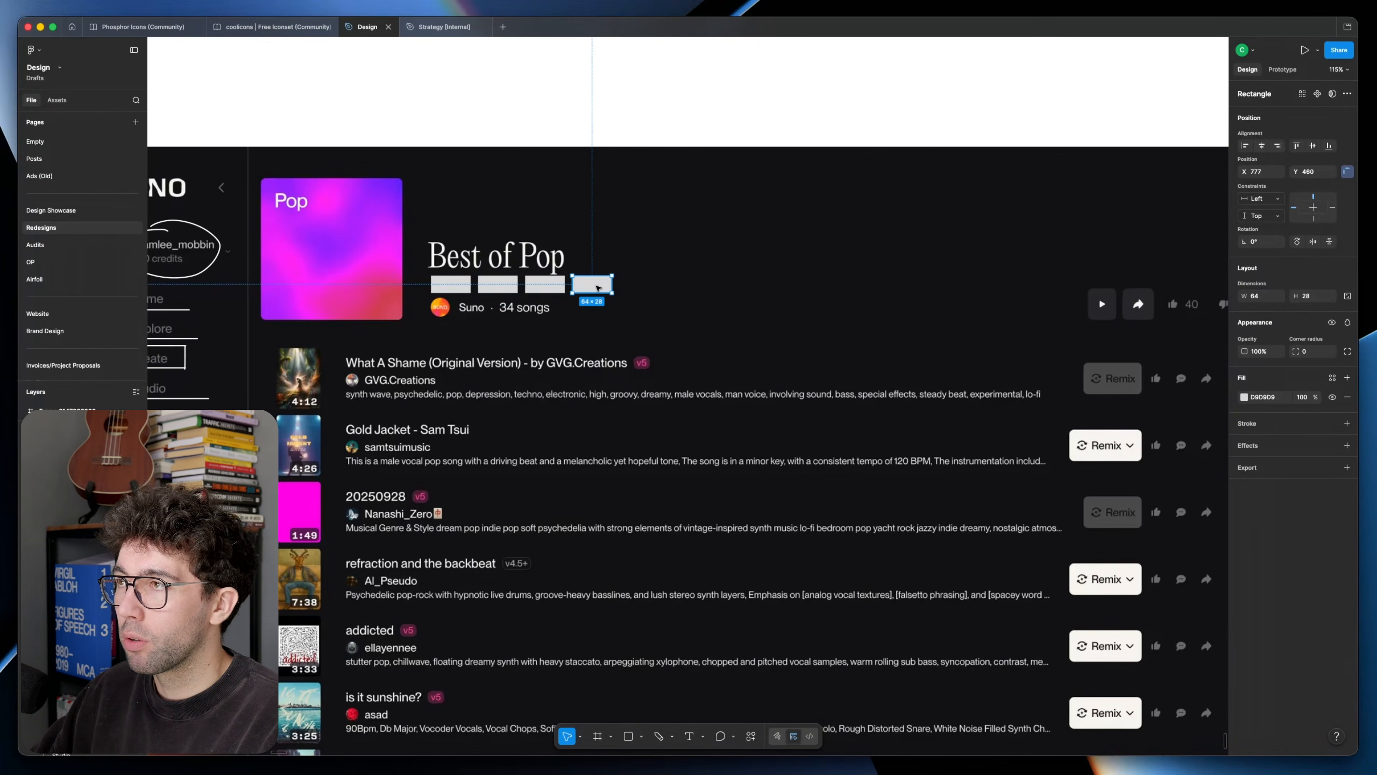
Step: Try marking the first song's description with a long rectangle, then with a shorter tag-sized one
scroll(361, 371, down, 3)
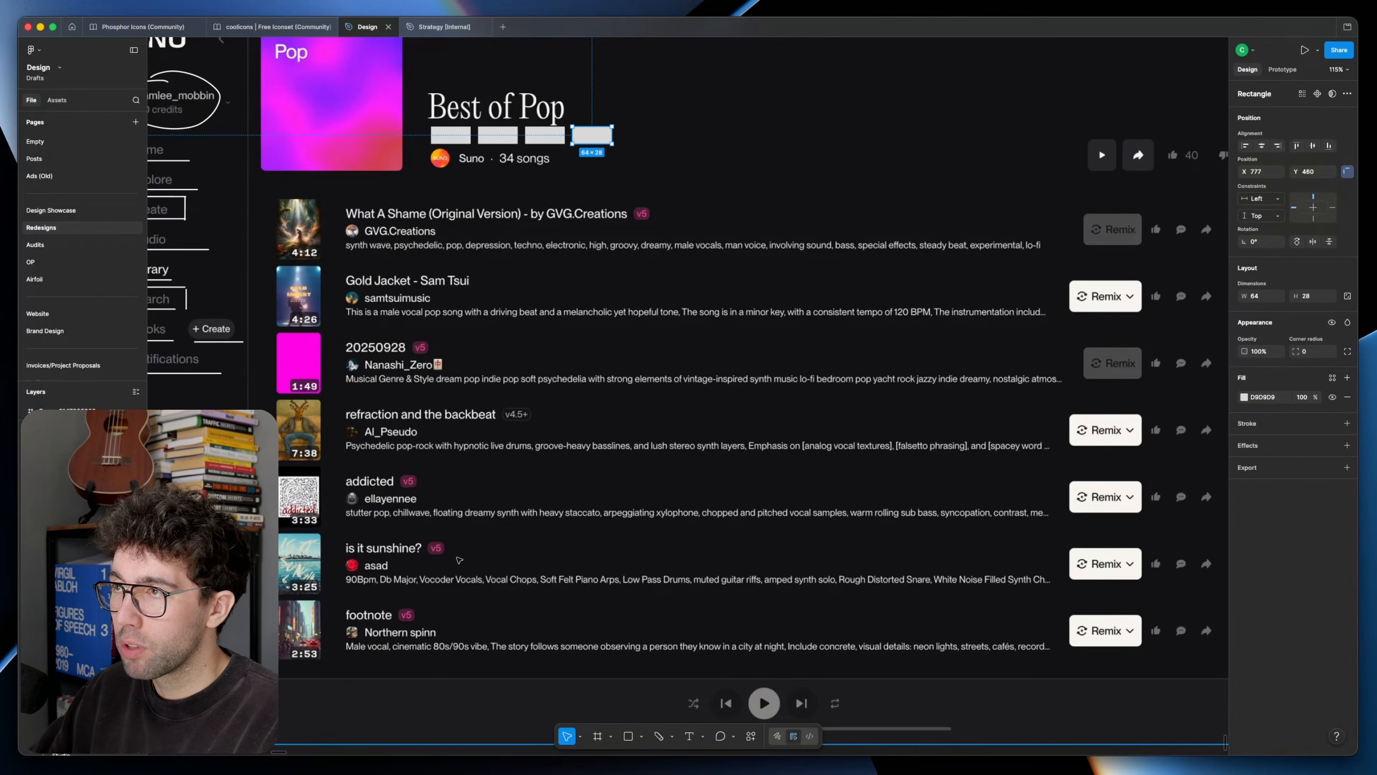
scroll(464, 573, up, 3)
key(r)
drag(339, 390, 935, 400)
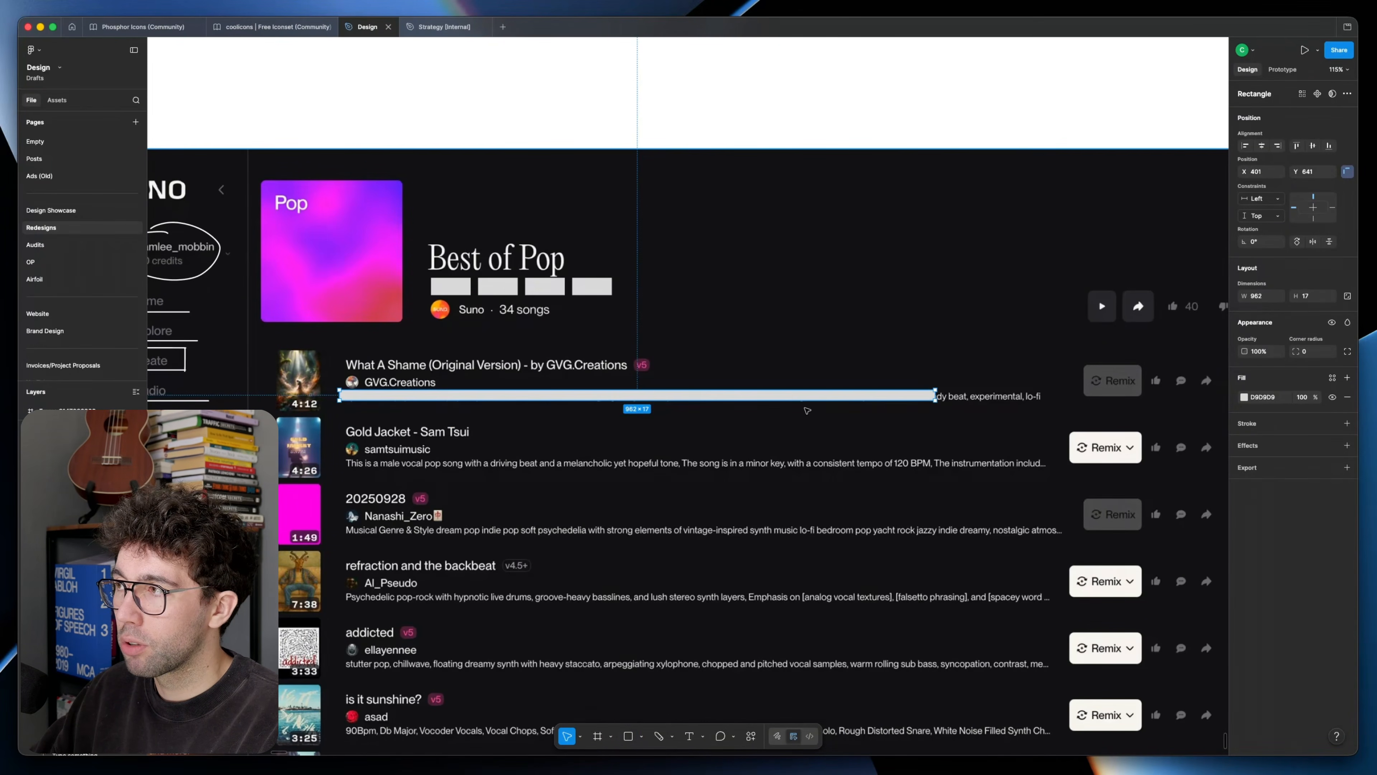
key(super+z)
key(r)
mouse_move(346, 389)
mouse_down()
mouse_move(395, 407)
mouse_move(445, 400)
mouse_up()
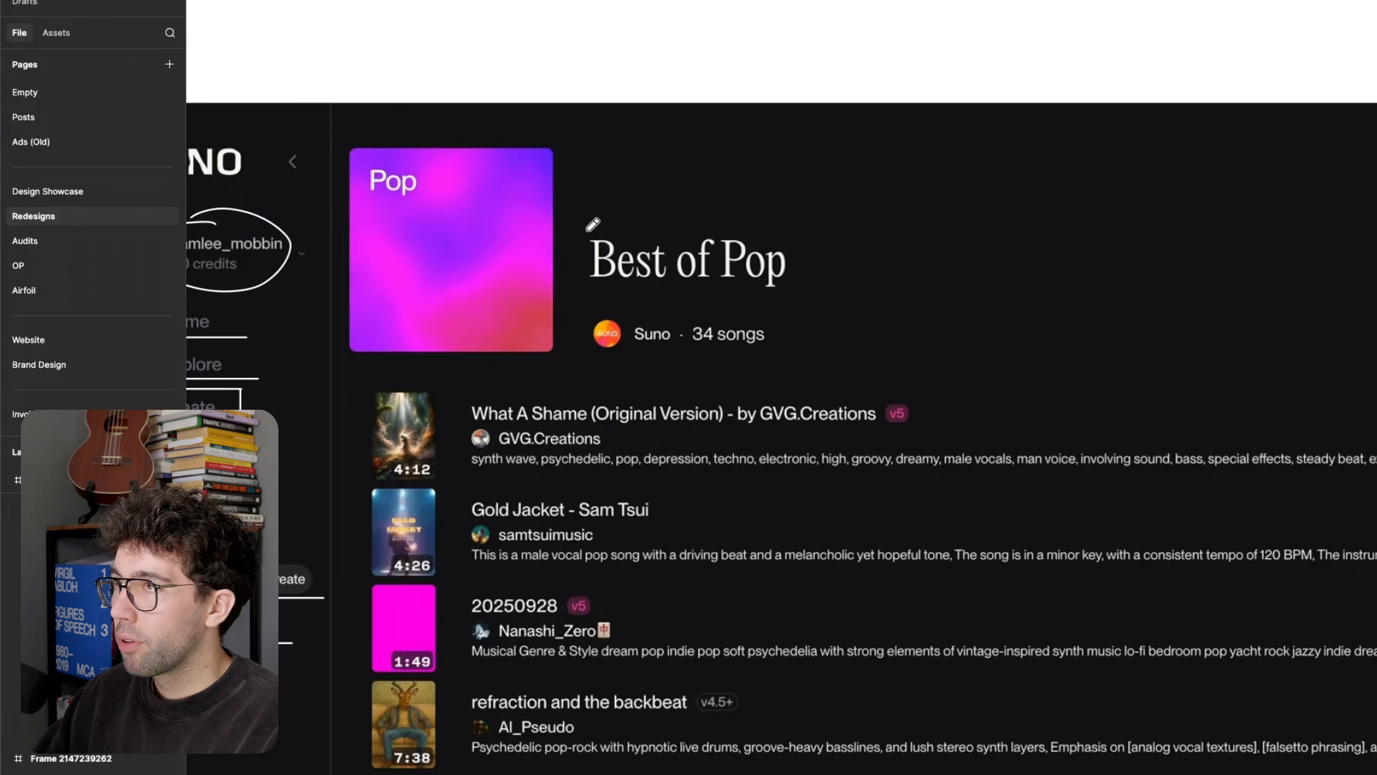
Step: Sketch an upward arrow above the "Best of Pop" title, small ovals beneath it, and a curved arrow beside the song count
drag(603, 231, 600, 181)
mouse_move(607, 304)
mouse_down()
mouse_move(628, 317)
mouse_move(586, 325)
mouse_up()
key(super+z)
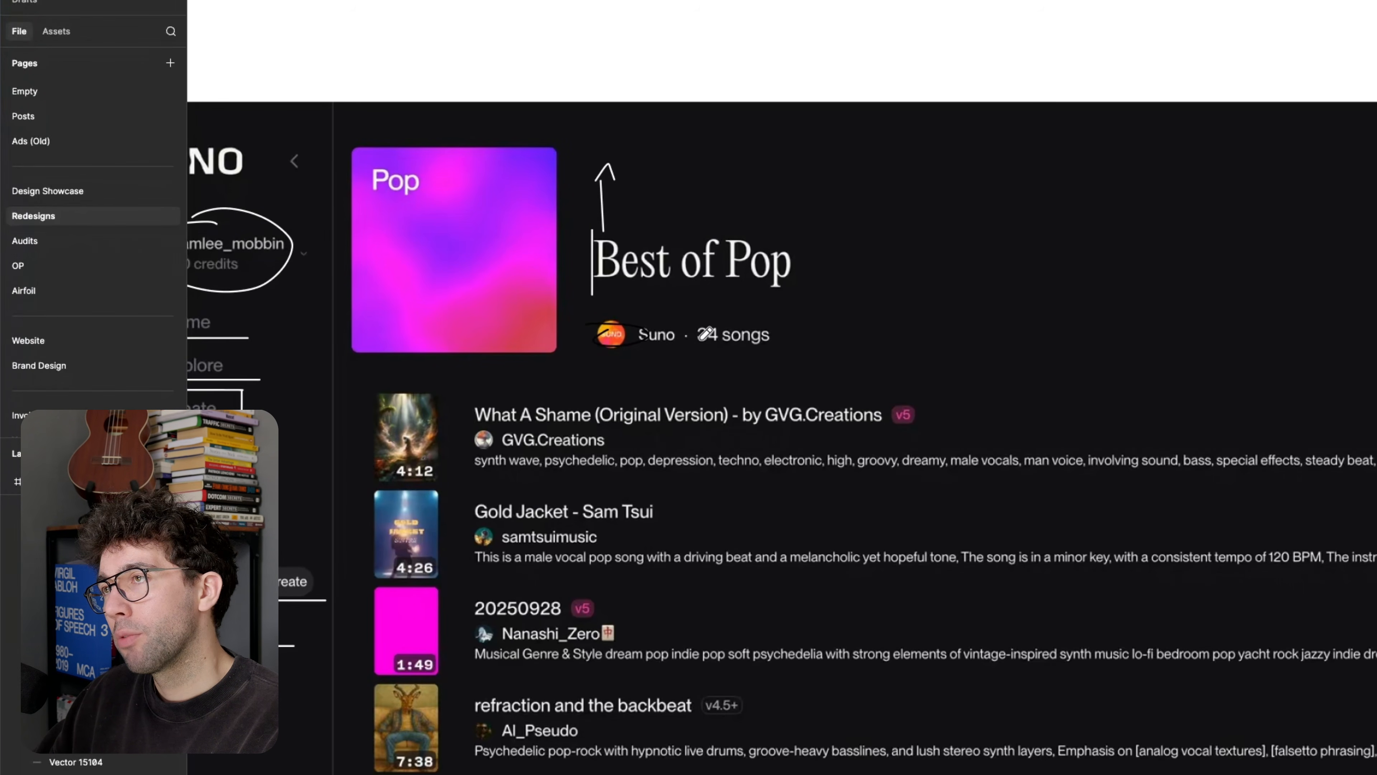
key(super+z)
drag(790, 320, 778, 350)
drag(778, 339, 801, 362)
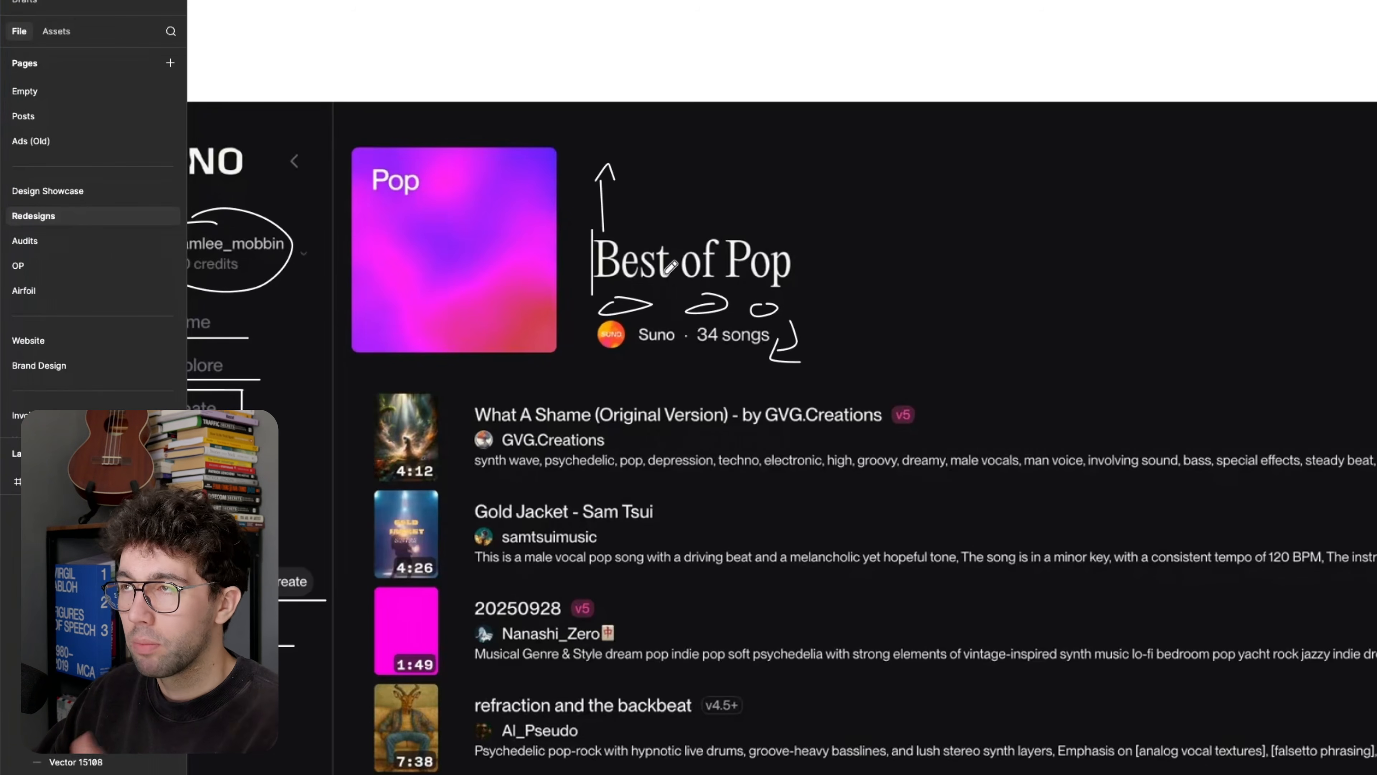
Step: Sketch two horizontal lines with a row of small ovals below them above the "Best of Pop" title
drag(642, 151, 956, 151)
mouse_move(664, 176)
mouse_down()
mouse_move(795, 177)
mouse_move(822, 210)
mouse_up()
drag(879, 210, 903, 216)
drag(931, 215, 954, 207)
key(Escape)
Step: Circle the playlist's play and share buttons and cross out the like and dislike controls beside them
scroll(758, 434, right, 4)
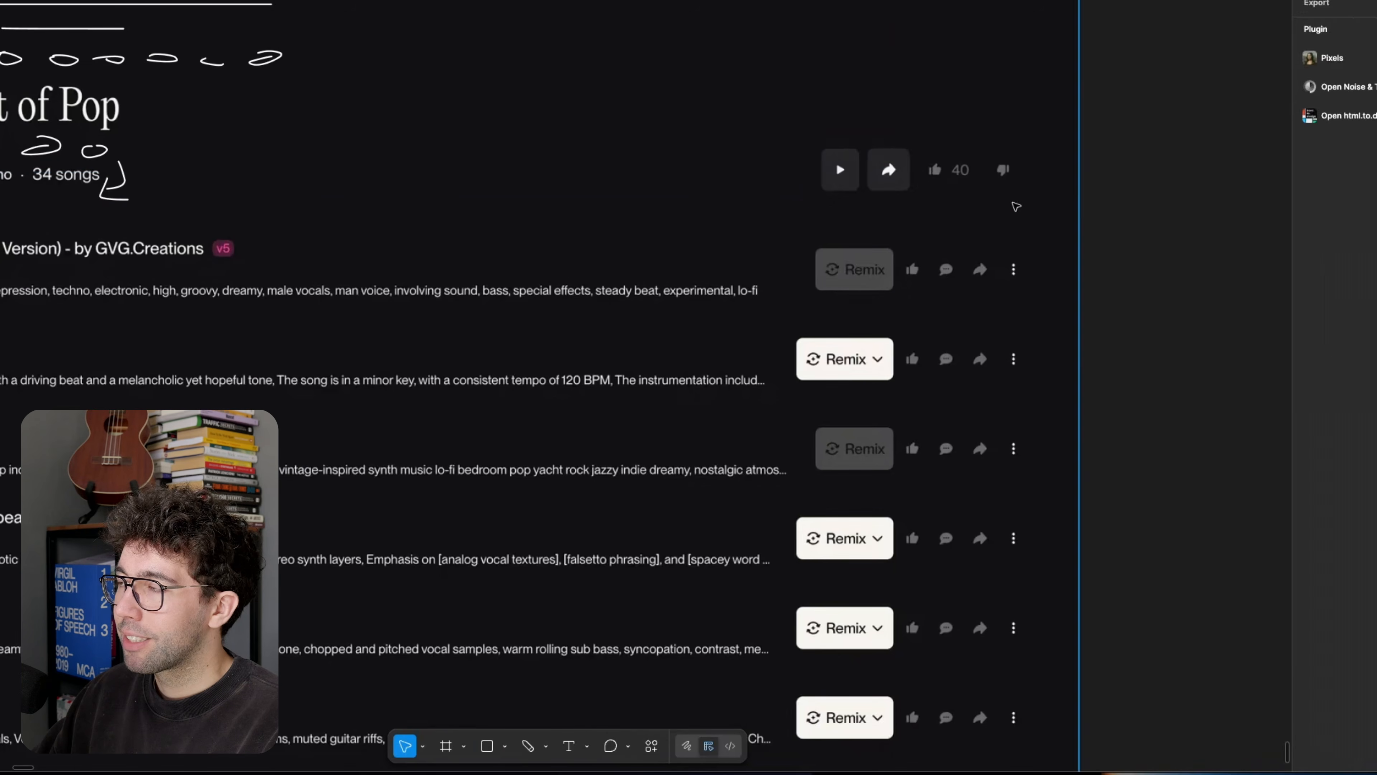
key(shift+p)
drag(851, 150, 880, 139)
drag(944, 189, 1036, 147)
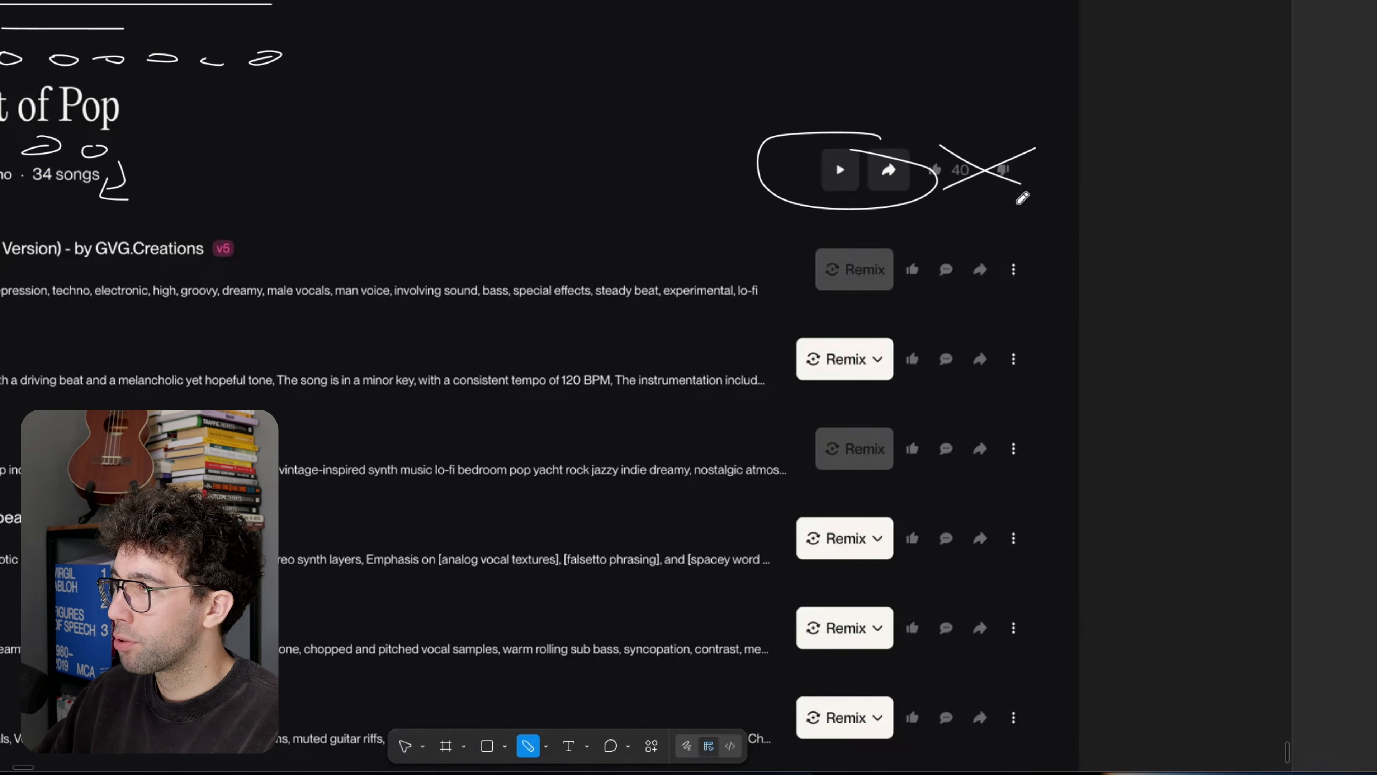
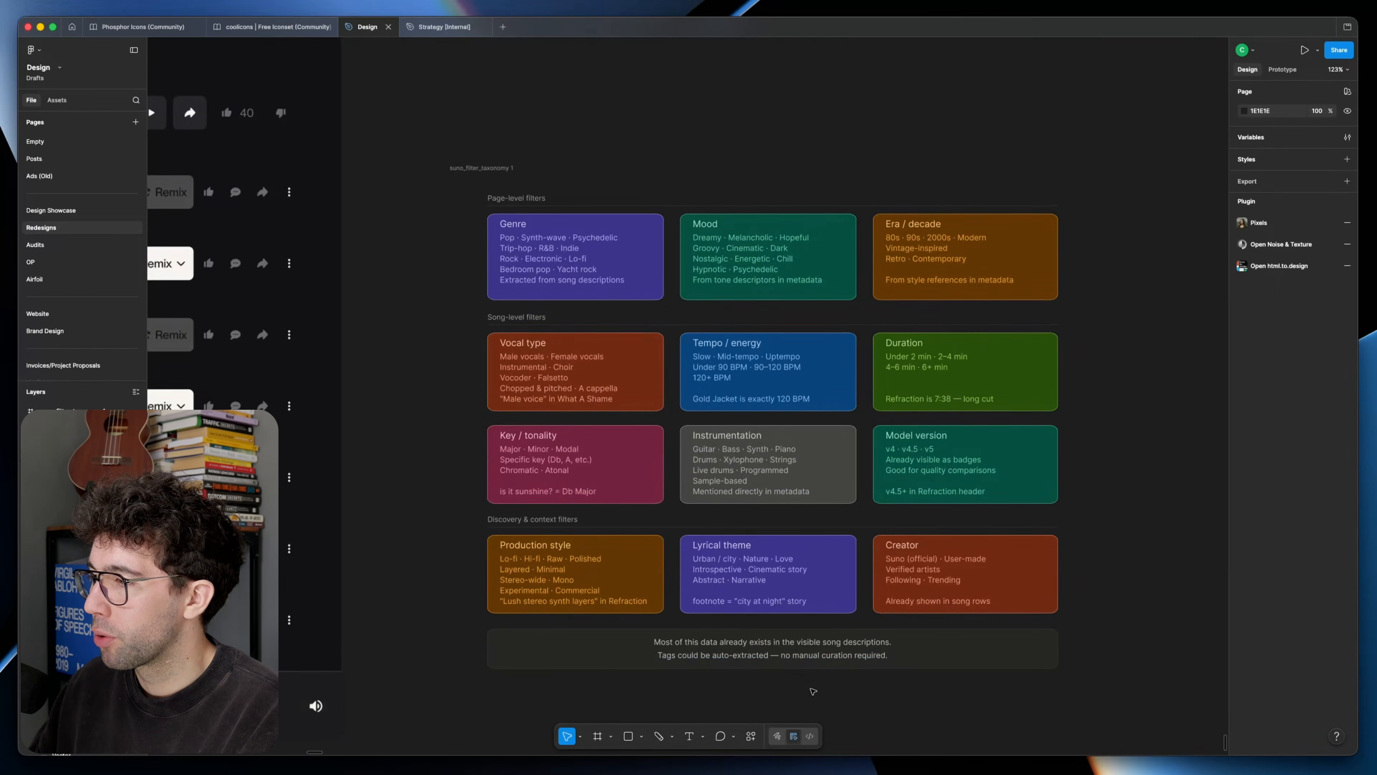
Step: Examine the page-level, song-level and discovery filter categories in the suno_filter_taxonomy frame against the Best of Pop playlist page
drag(808, 690, 984, 688)
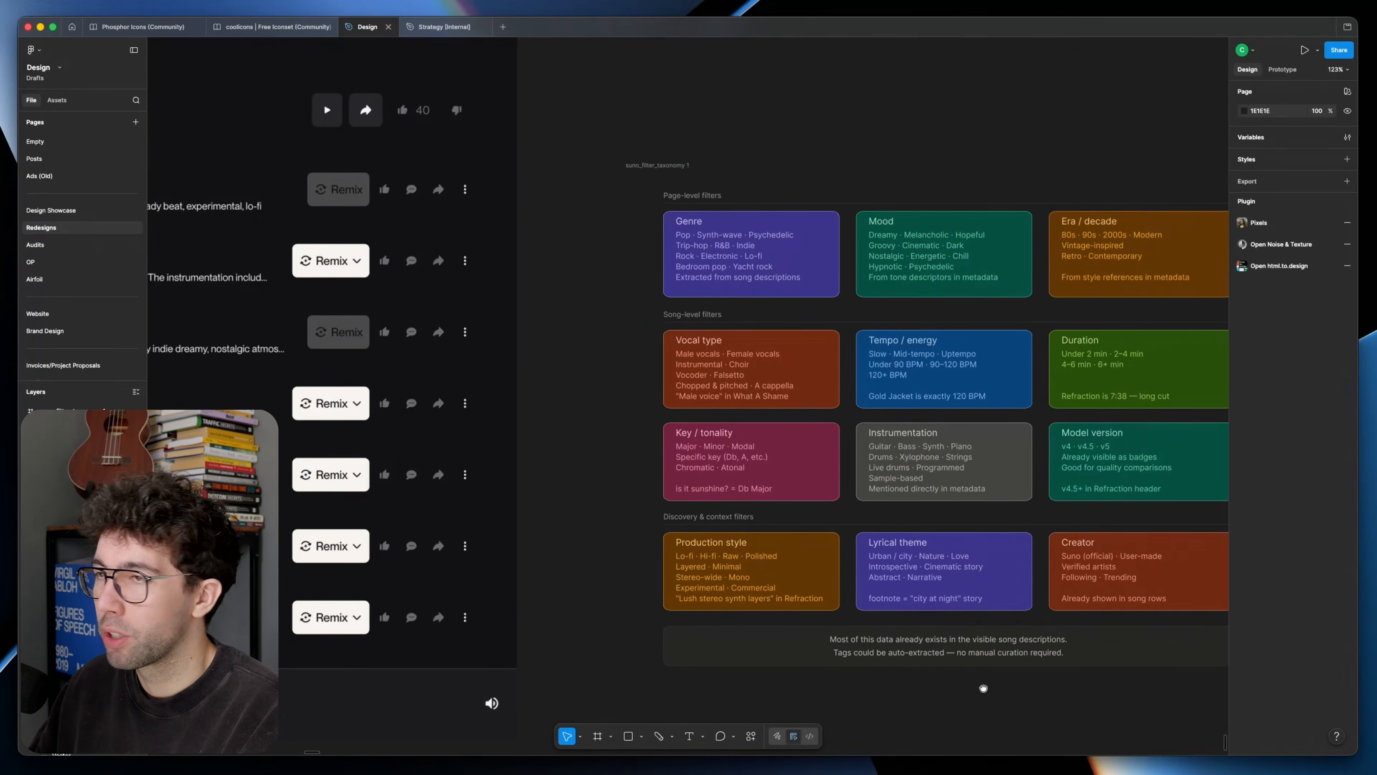
scroll(713, 250, left, 9)
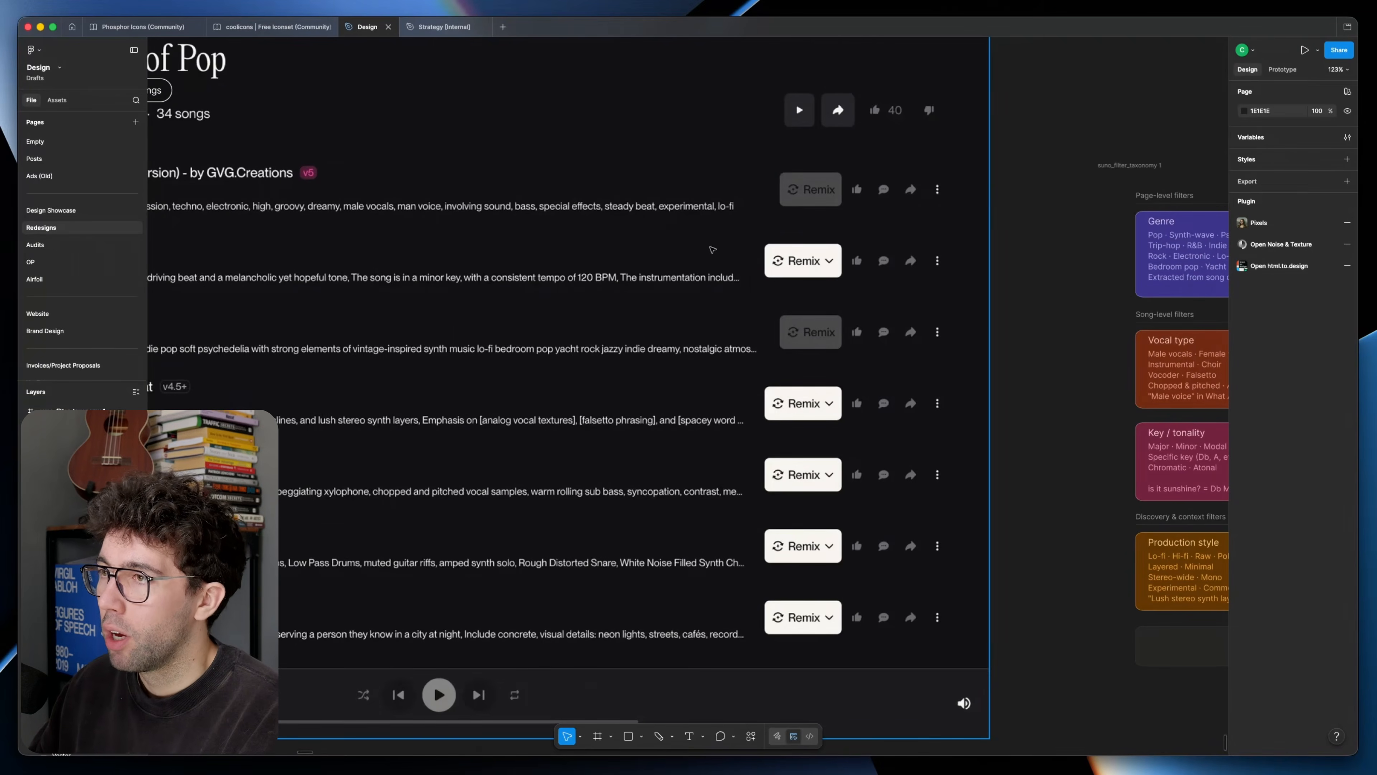
scroll(502, 273, right, 11)
scroll(502, 274, right, 3)
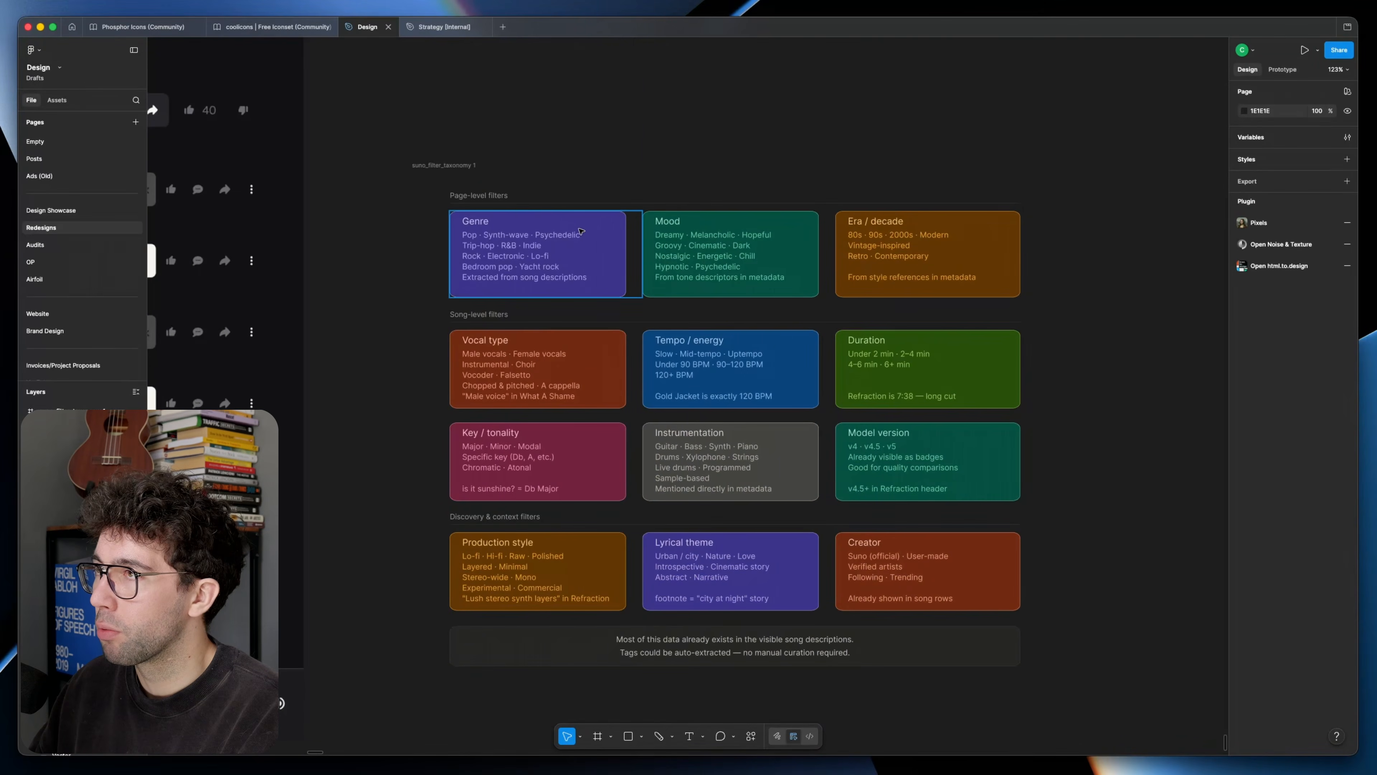
scroll(499, 232, up, 2)
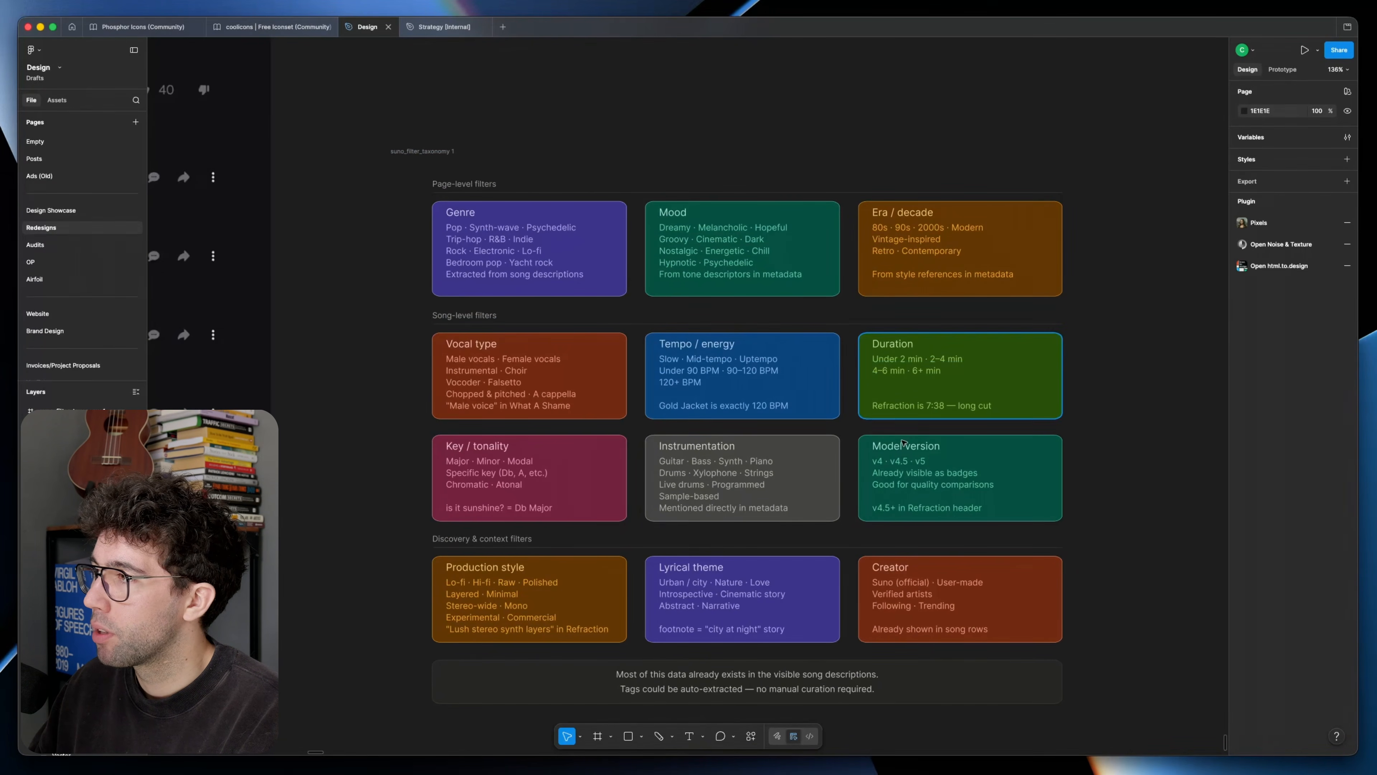
scroll(892, 471, down, 4)
scroll(543, 434, left, 8)
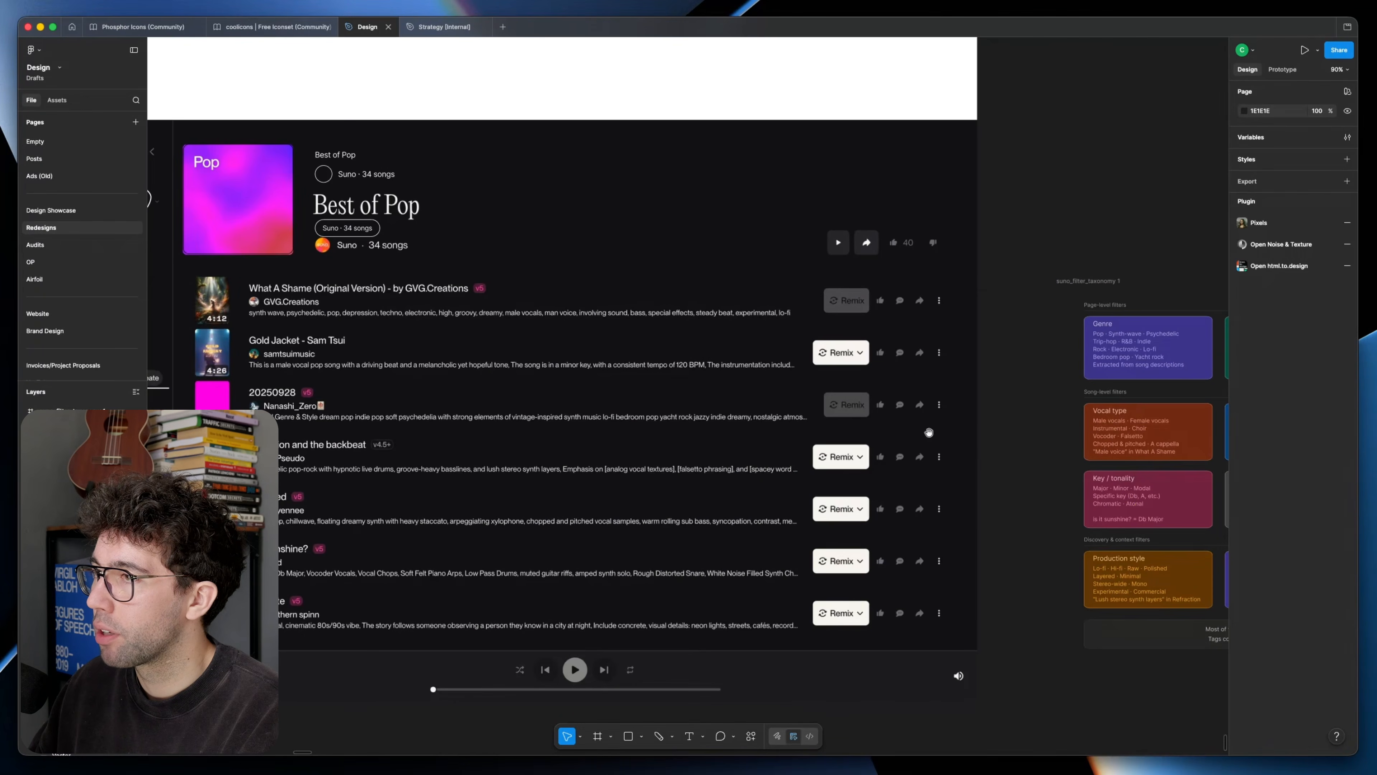
scroll(619, 356, right, 8)
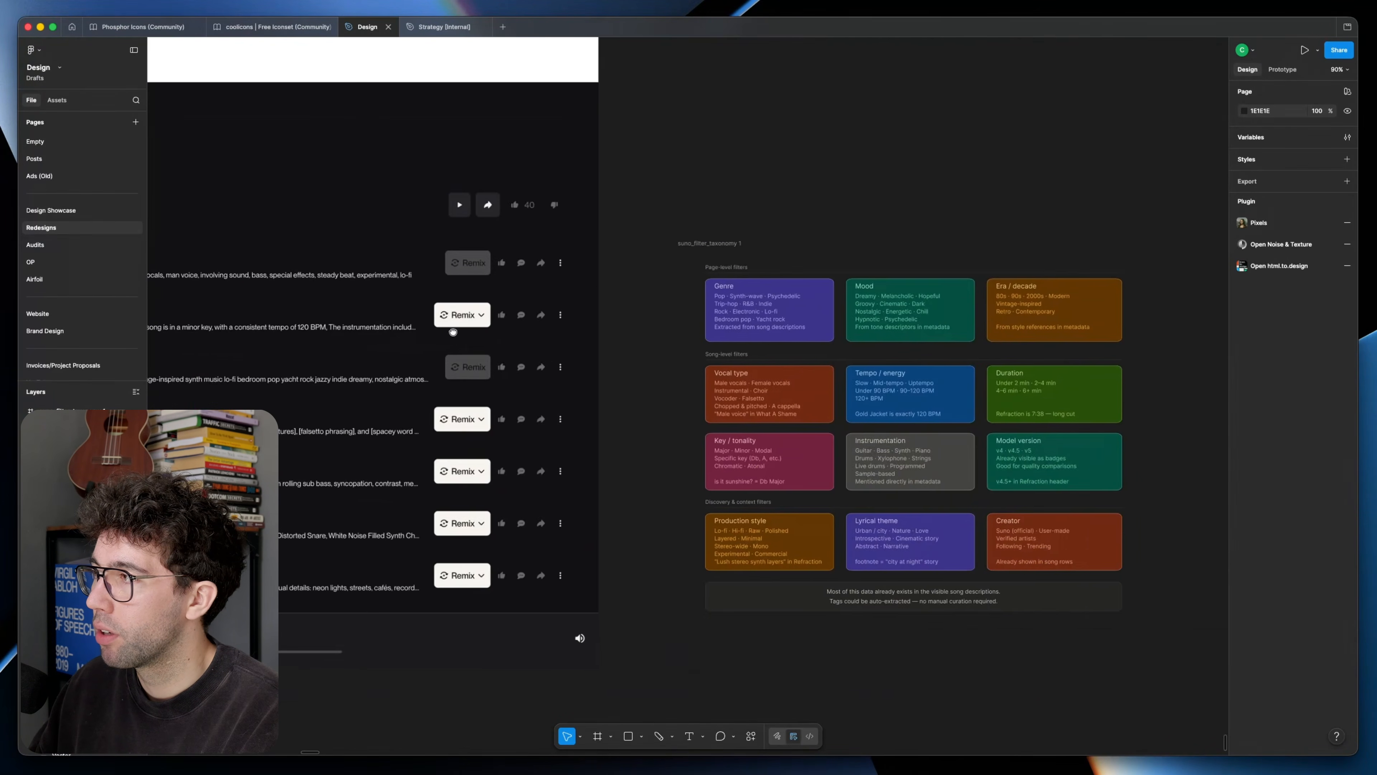
scroll(423, 477, up, 5)
drag(421, 479, 668, 610)
scroll(650, 573, down, 4)
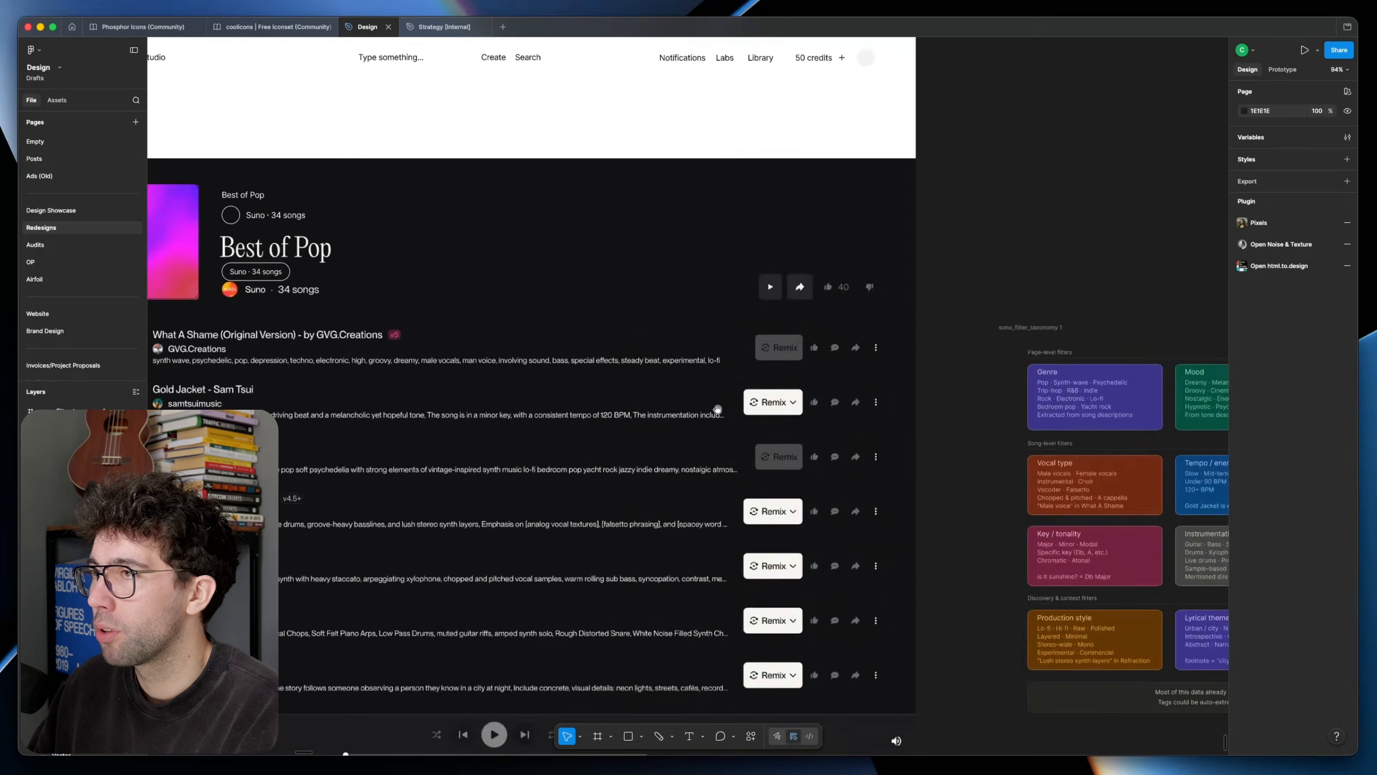
scroll(347, 288, left, 2)
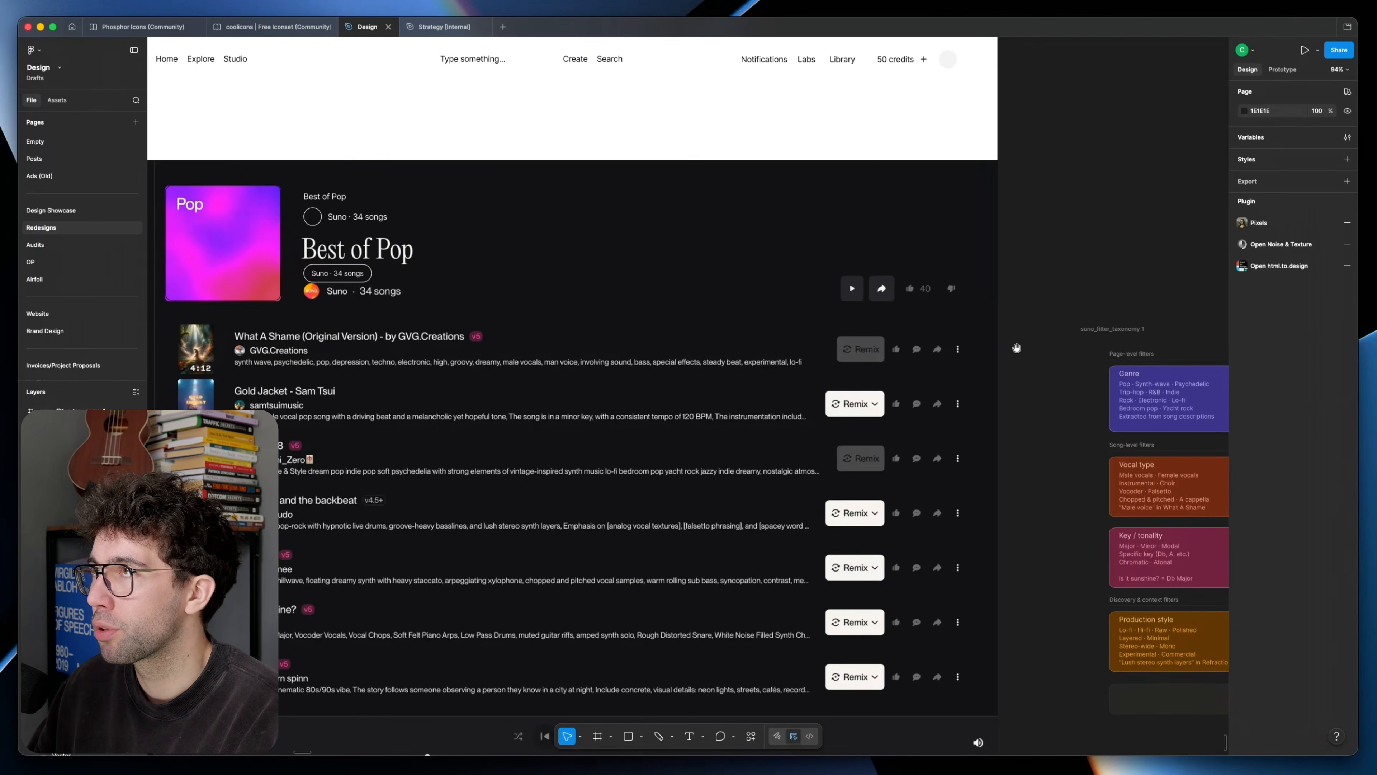
drag(1016, 348, 782, 184)
scroll(761, 287, down, 2)
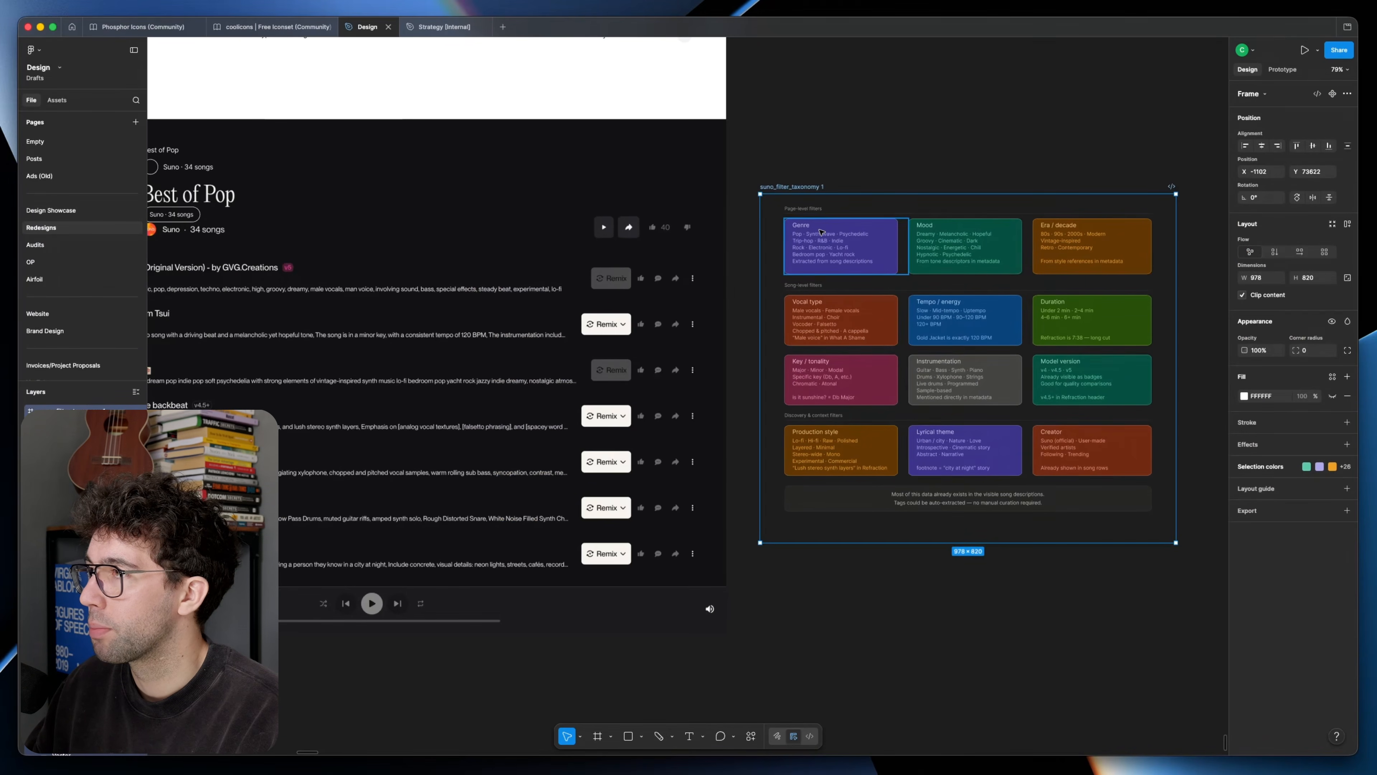
Step: Add a row of Genre, Mood and Style dropdown pills spaced 12 apart beneath the Best of Pop title
scroll(687, 238, left, 3)
scroll(687, 239, up, 1)
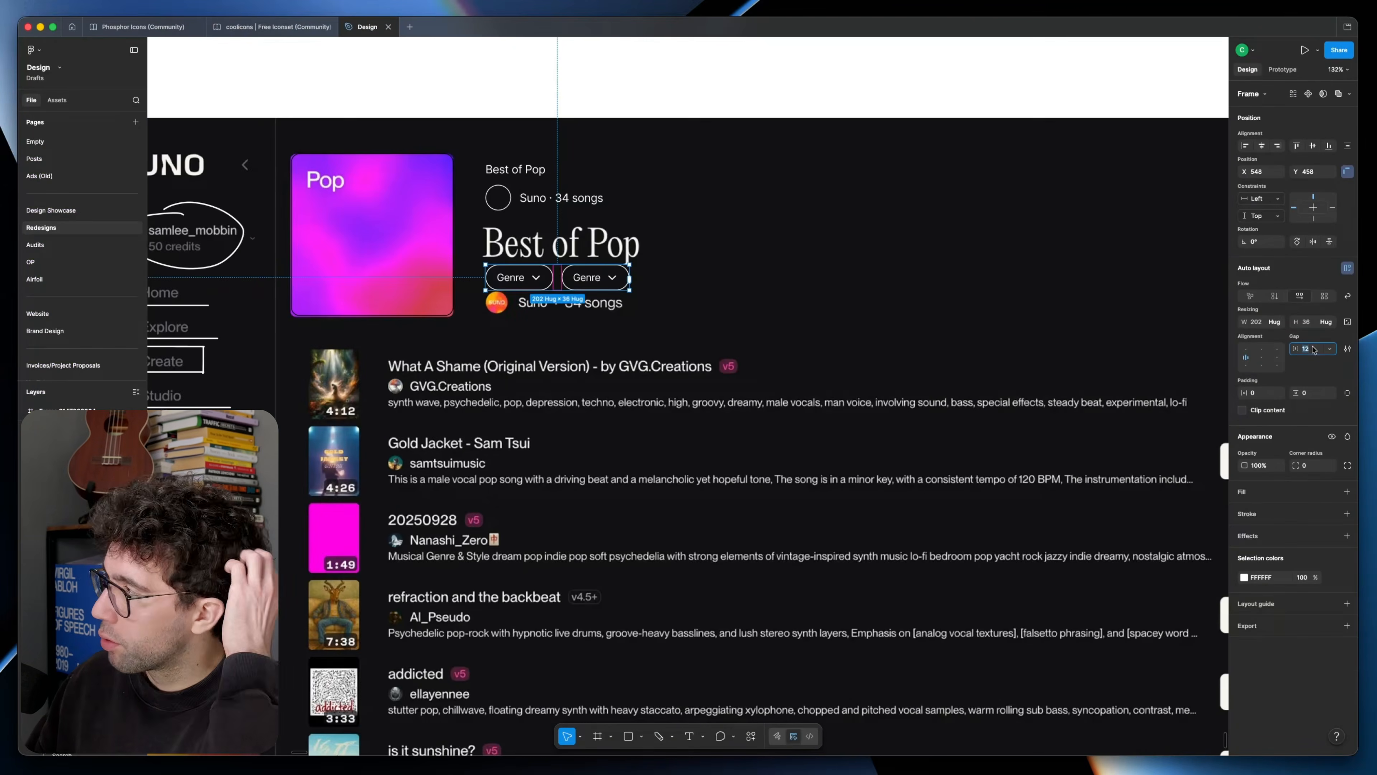
scroll(569, 319, up, 5)
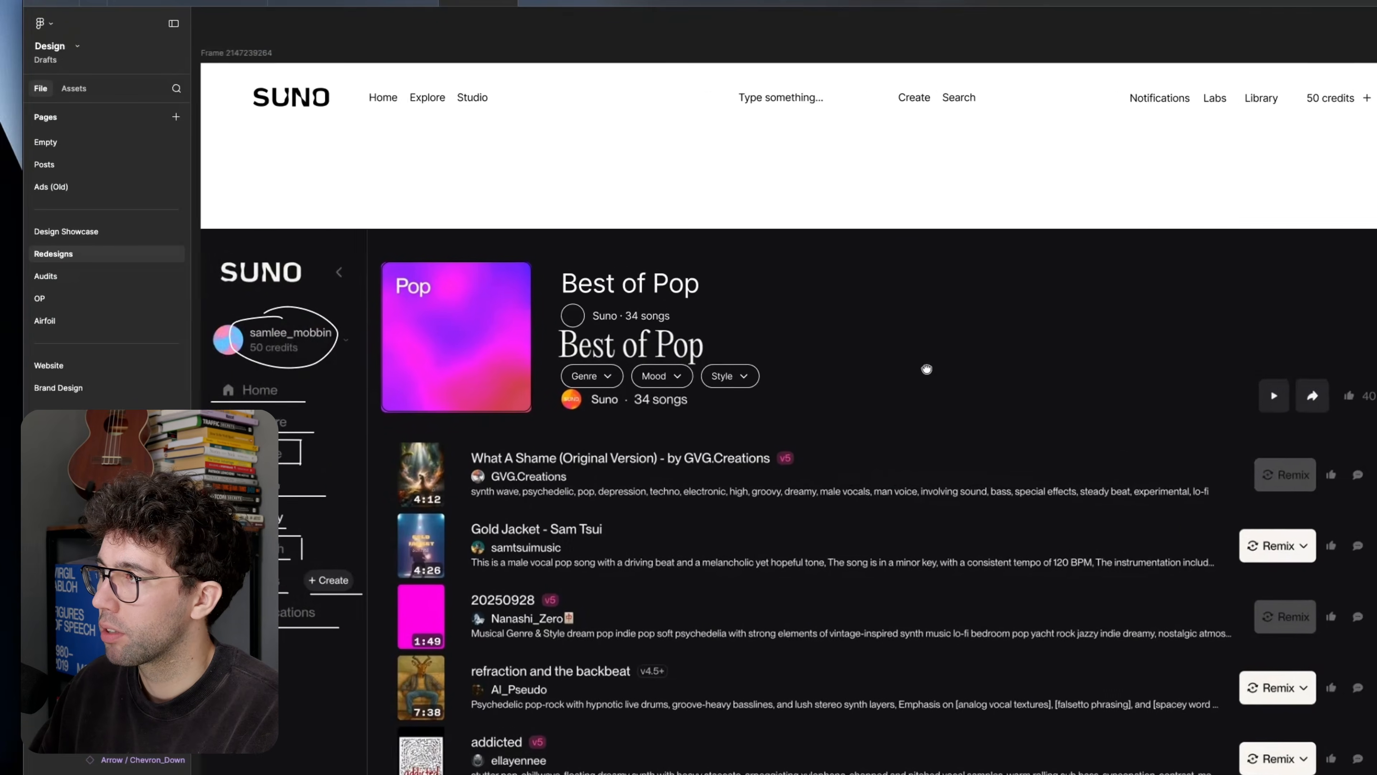
Step: Copy a pill to the empty area beside the title and build a vertical stack of Play, Share, Save and More pills
drag(925, 366, 842, 394)
click(408, 347)
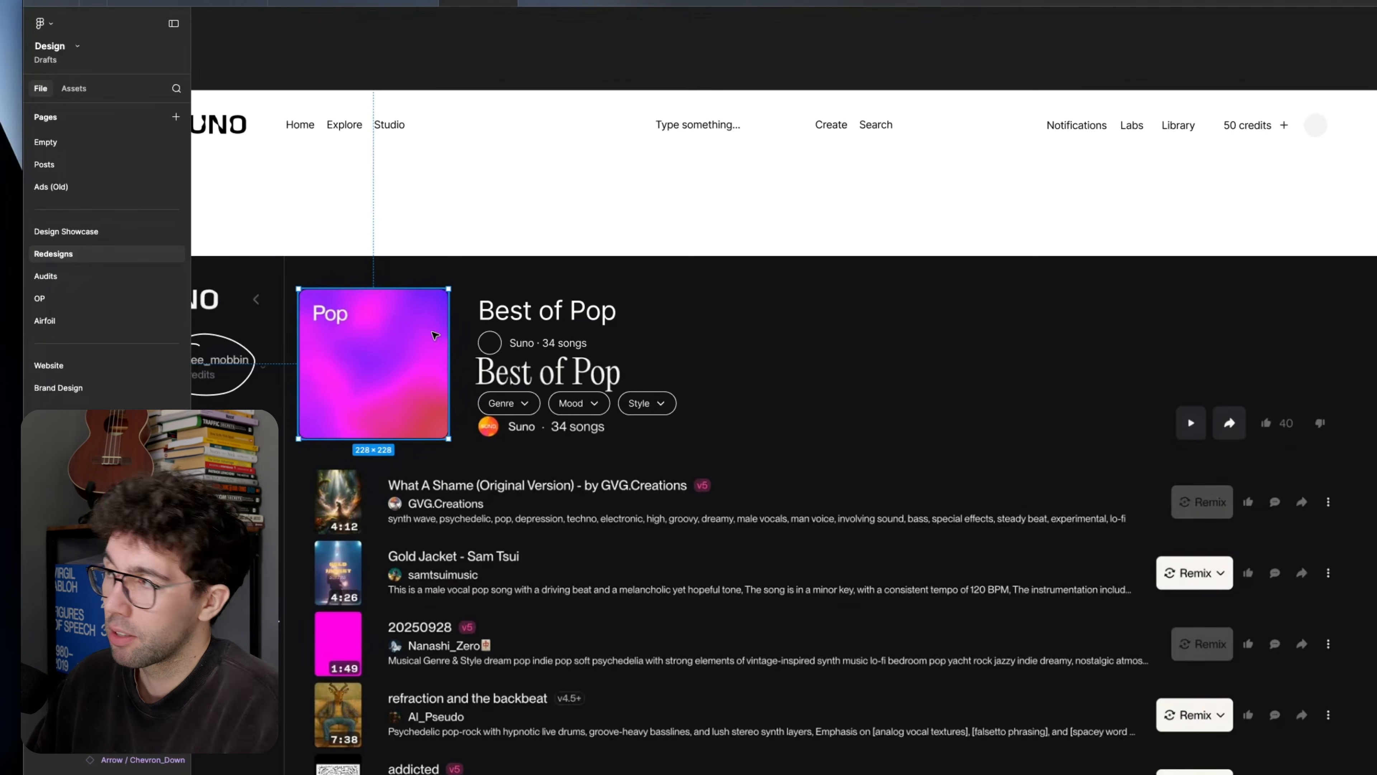
scroll(770, 325, up, 2)
click(622, 417)
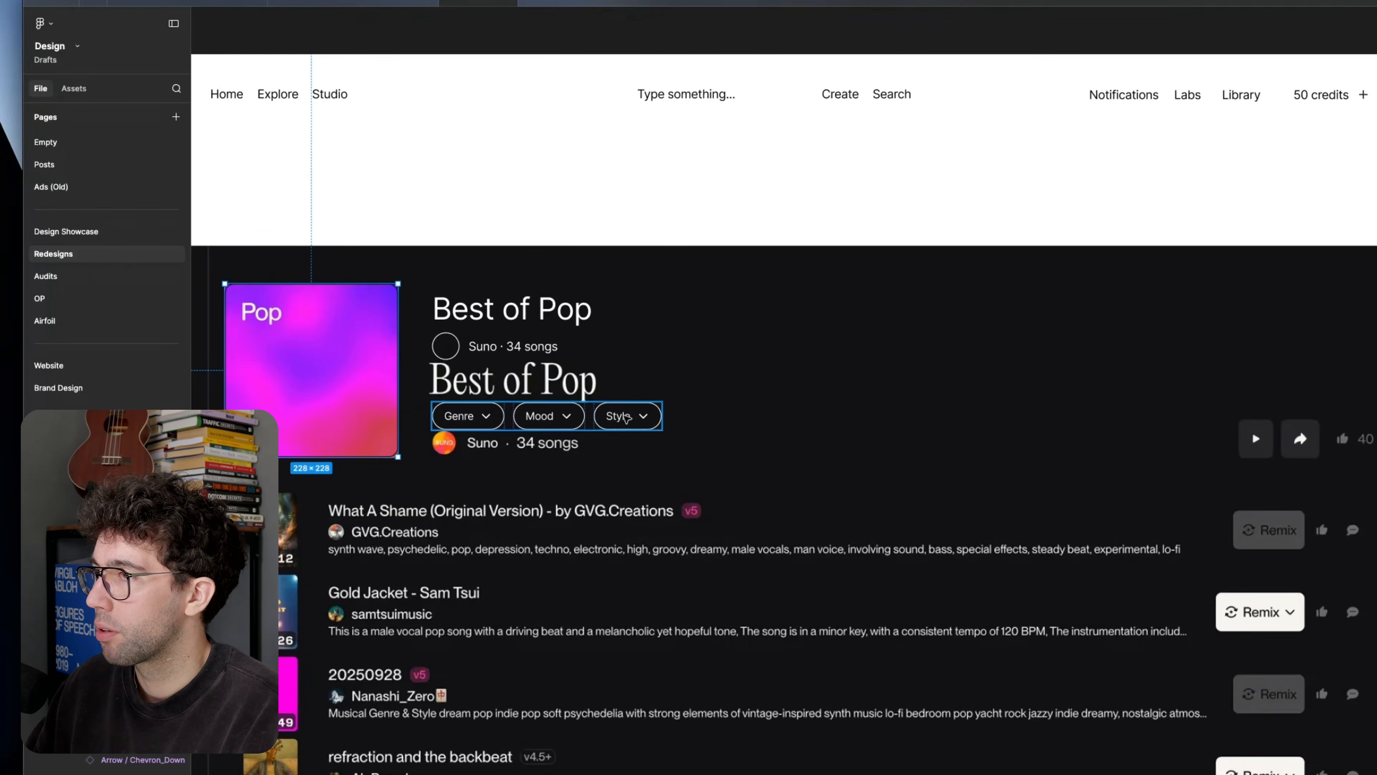
drag(622, 416, 951, 355)
click(950, 322)
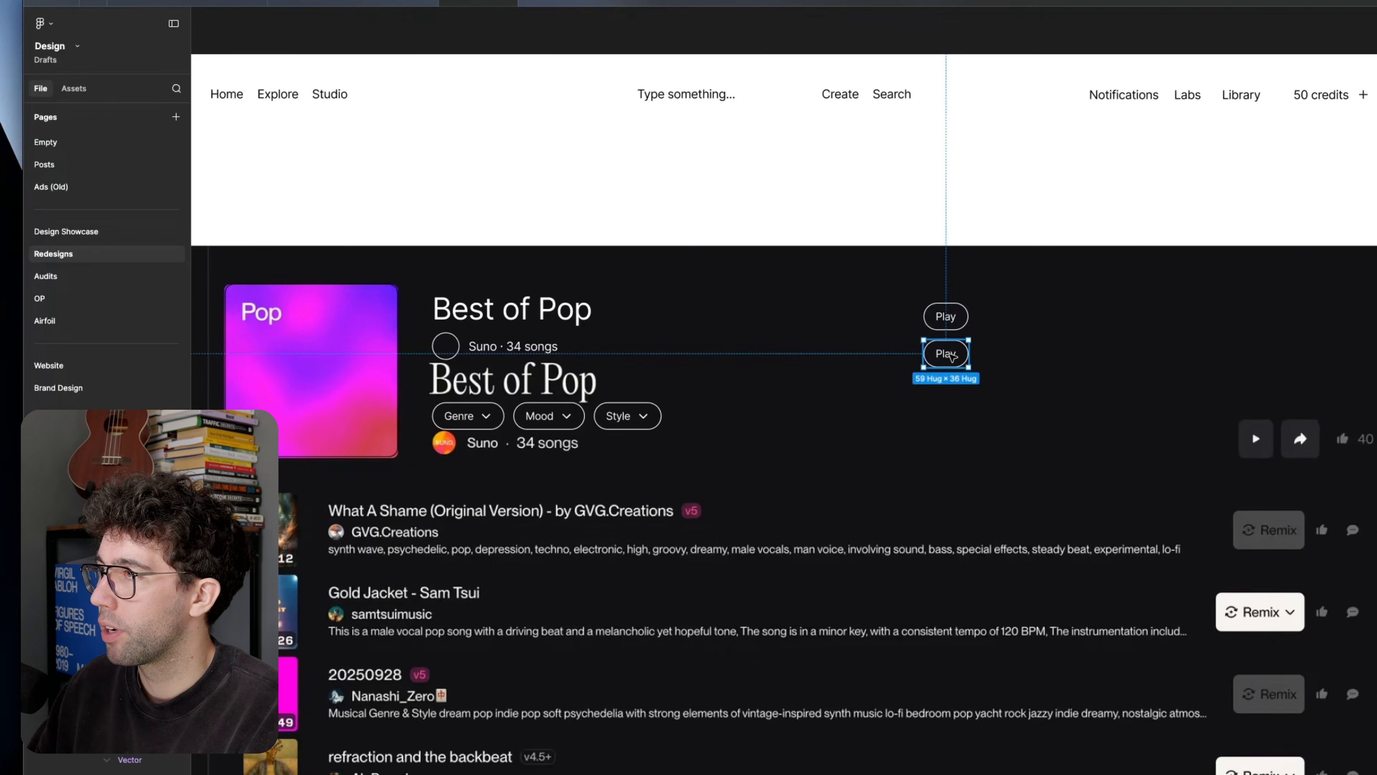
click(952, 355)
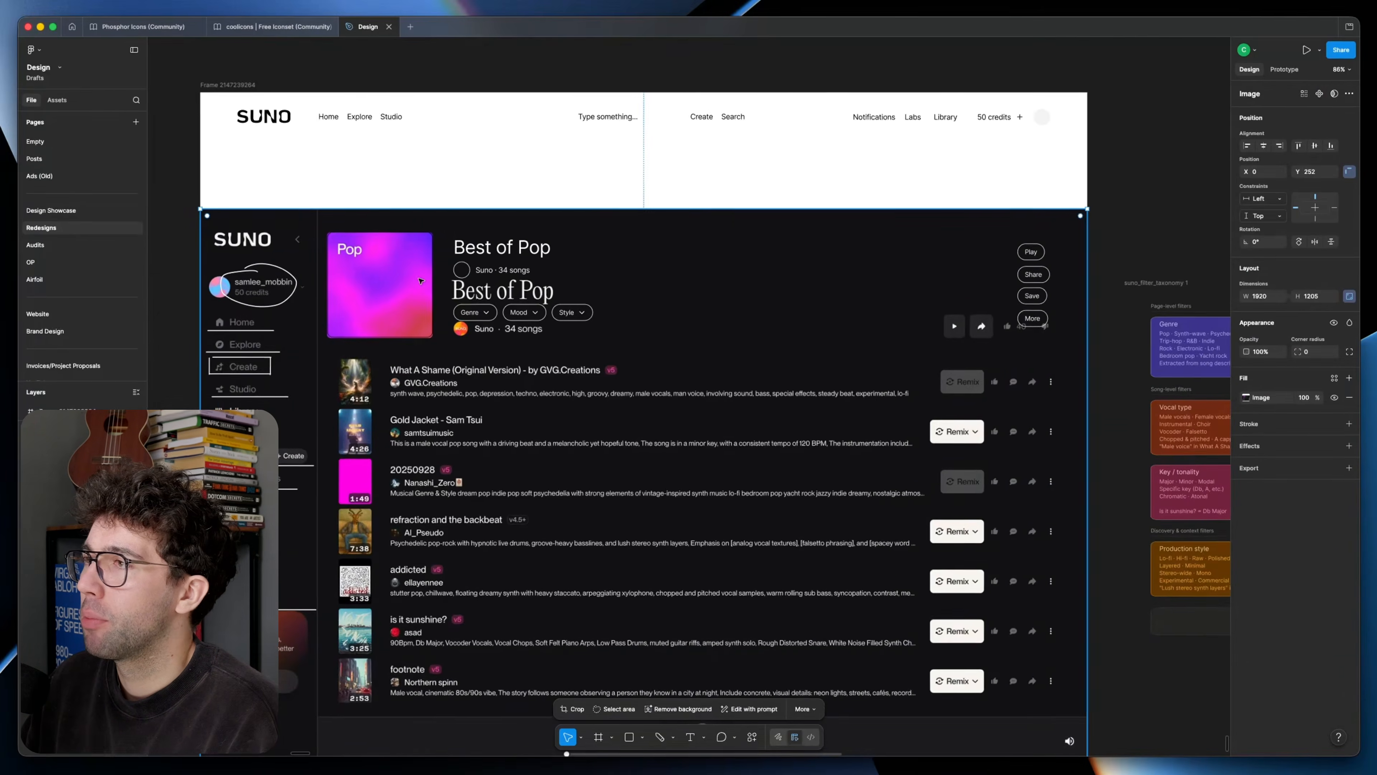
Step: Gather the wireframe elements in a clean white frame with an outlined cover placeholder and duplicate that frame to its right
scroll(494, 388, down, 5)
drag(713, 344, 680, 116)
click(535, 176)
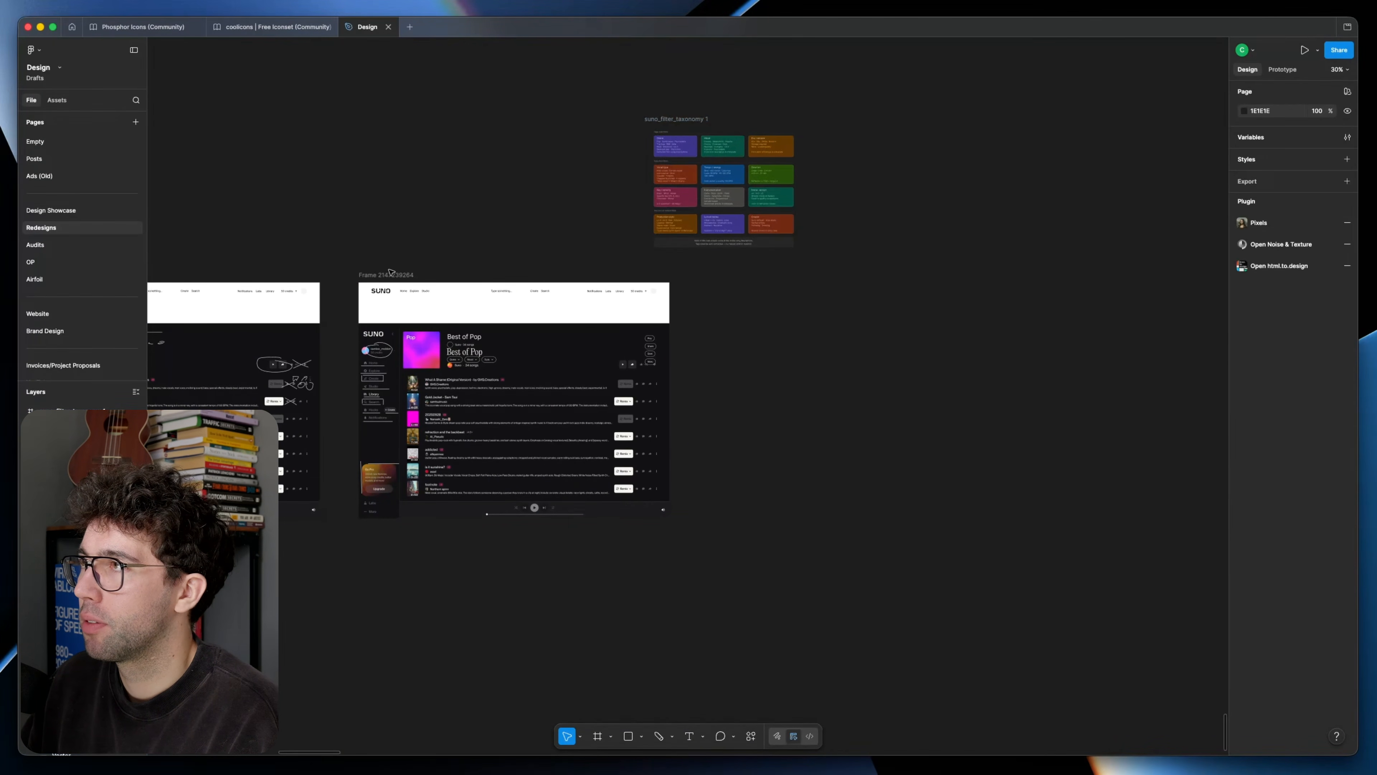
scroll(433, 332, up, 5)
drag(304, 307, 1117, 457)
drag(829, 380, 778, 327)
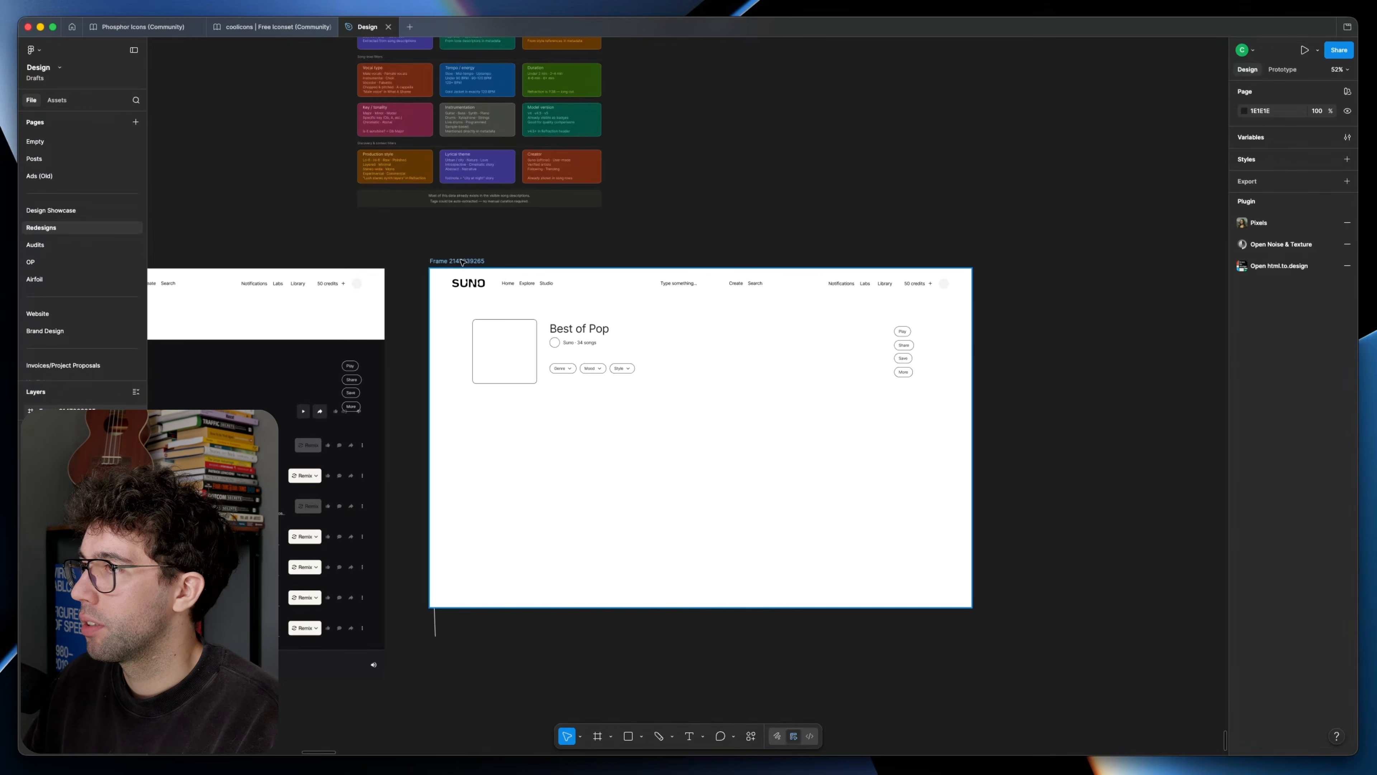
drag(463, 262, 1030, 263)
click(458, 624)
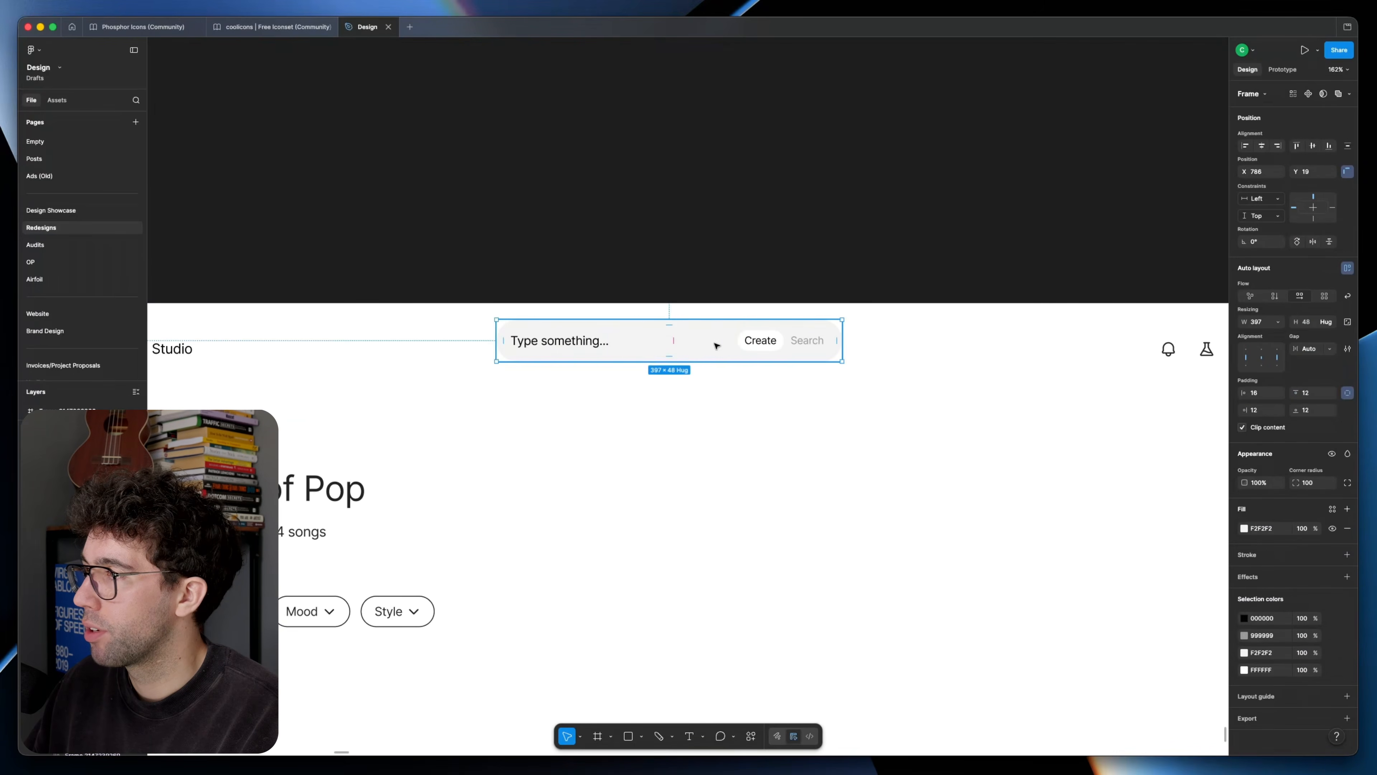
Step: Copy the header search bar directly below the original and set its Create/Search toggle's padding to 4
drag(717, 343, 713, 403)
scroll(713, 403, up, 5)
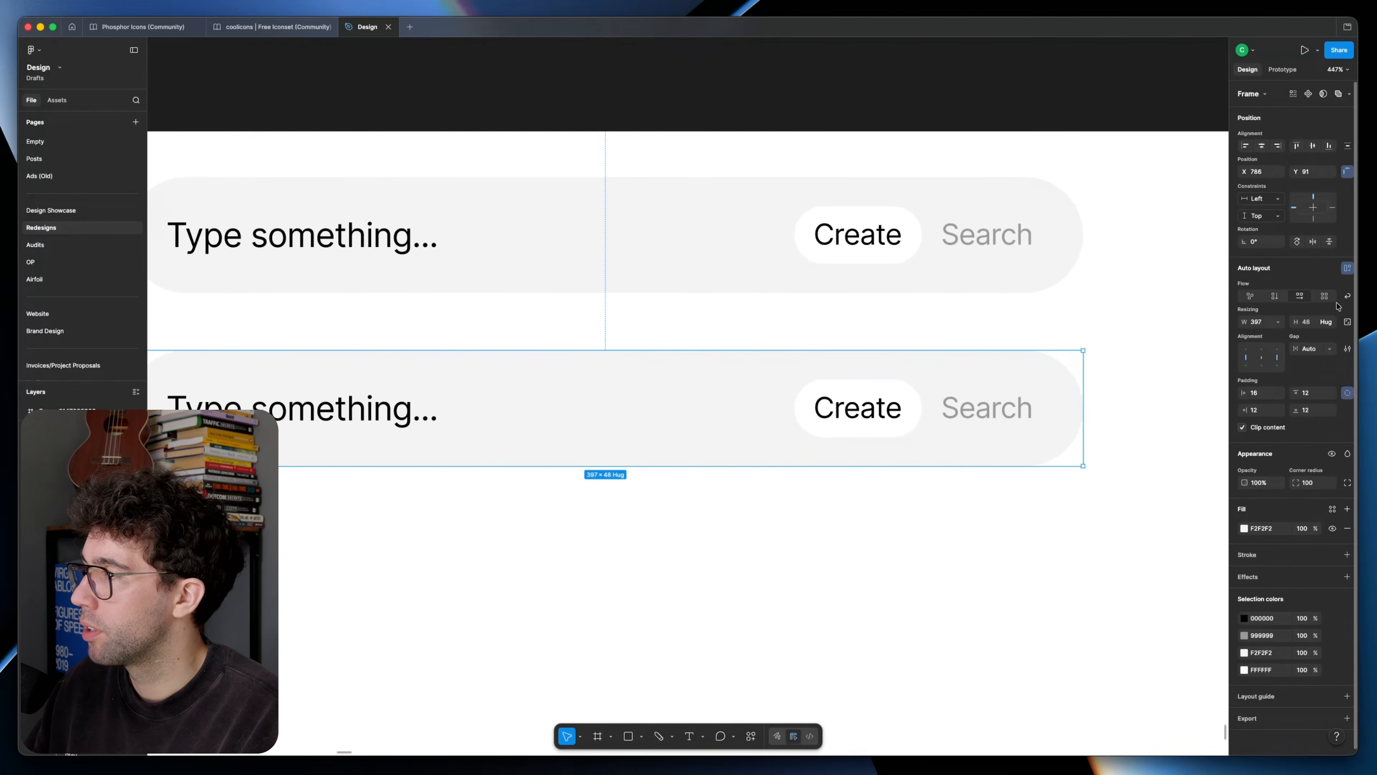
click(971, 413)
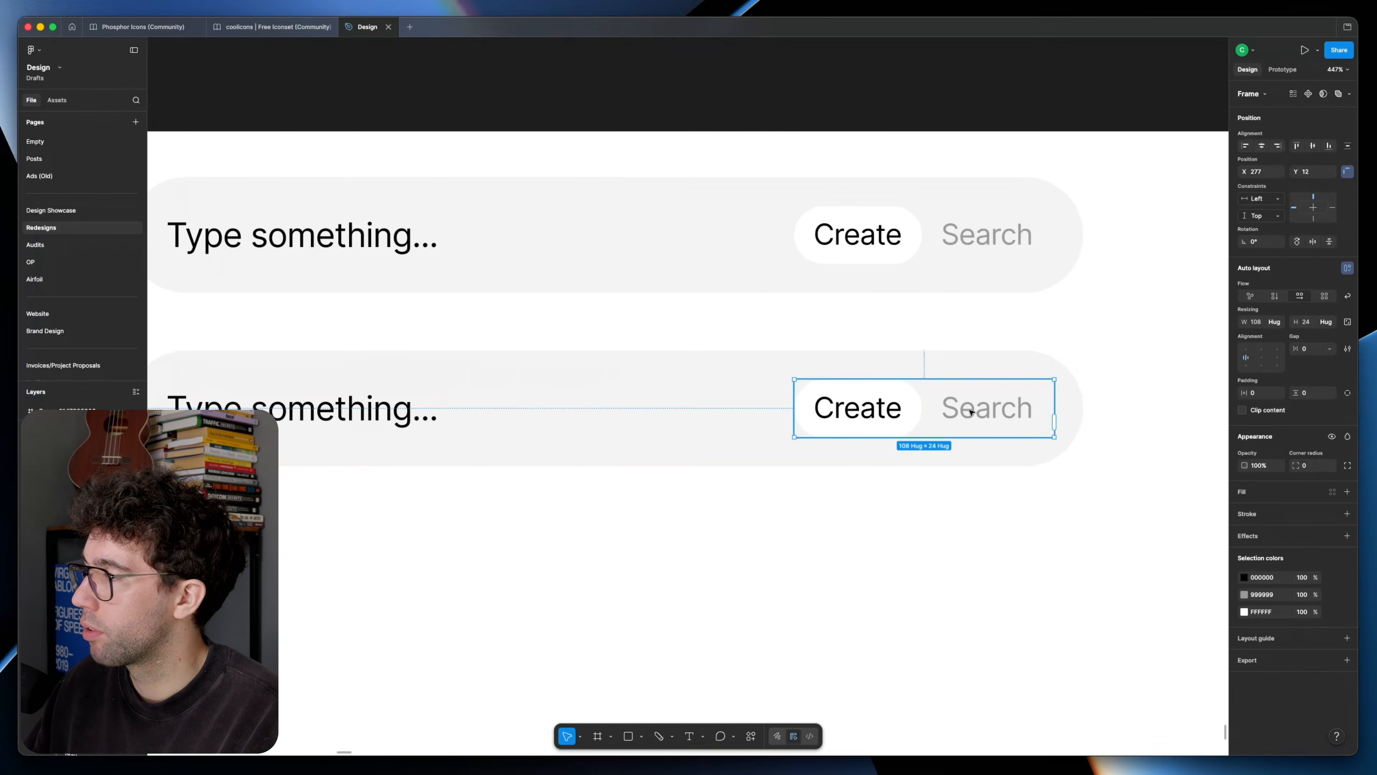
key(Tab)
text(4)
key(Return)
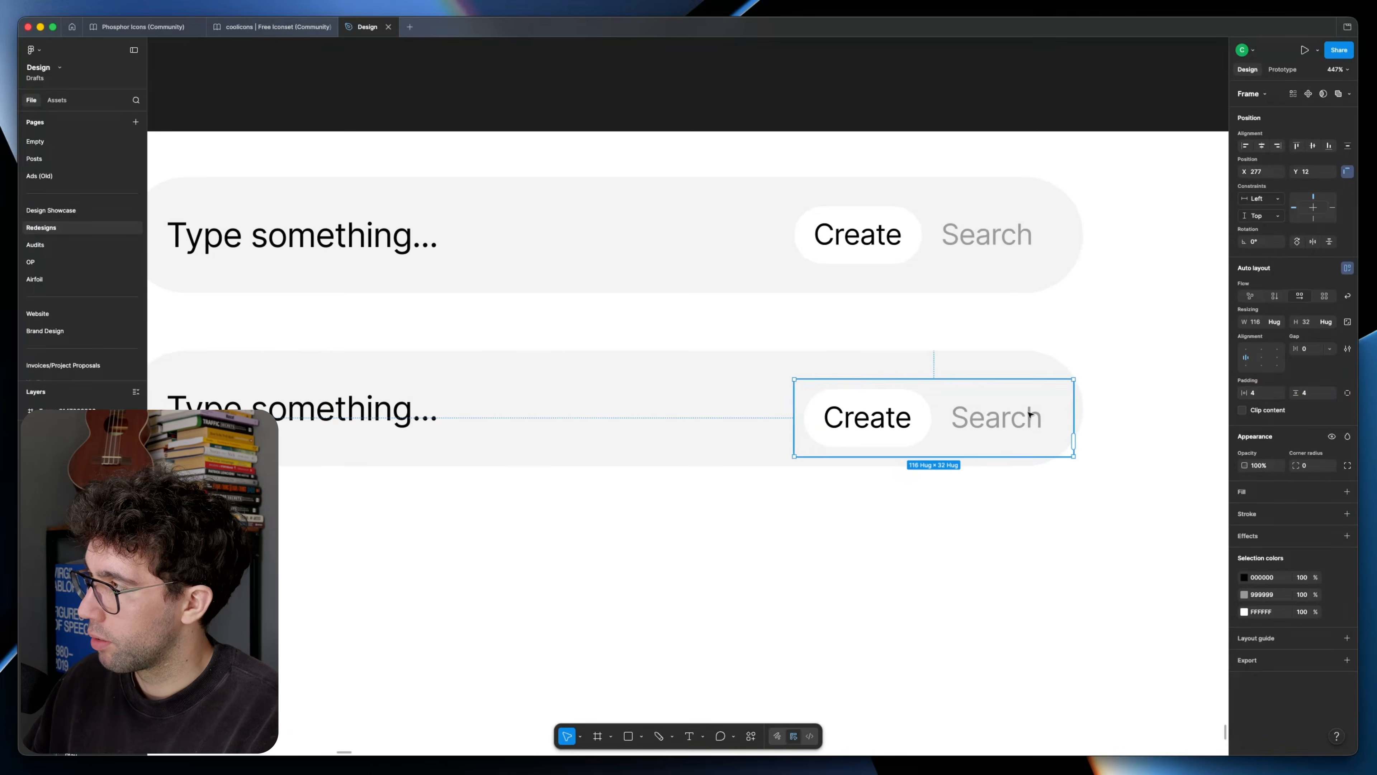
Step: Fill the copied search bar's Create/Search toggle with 000000 at 8% opacity and round its corners
text(4)
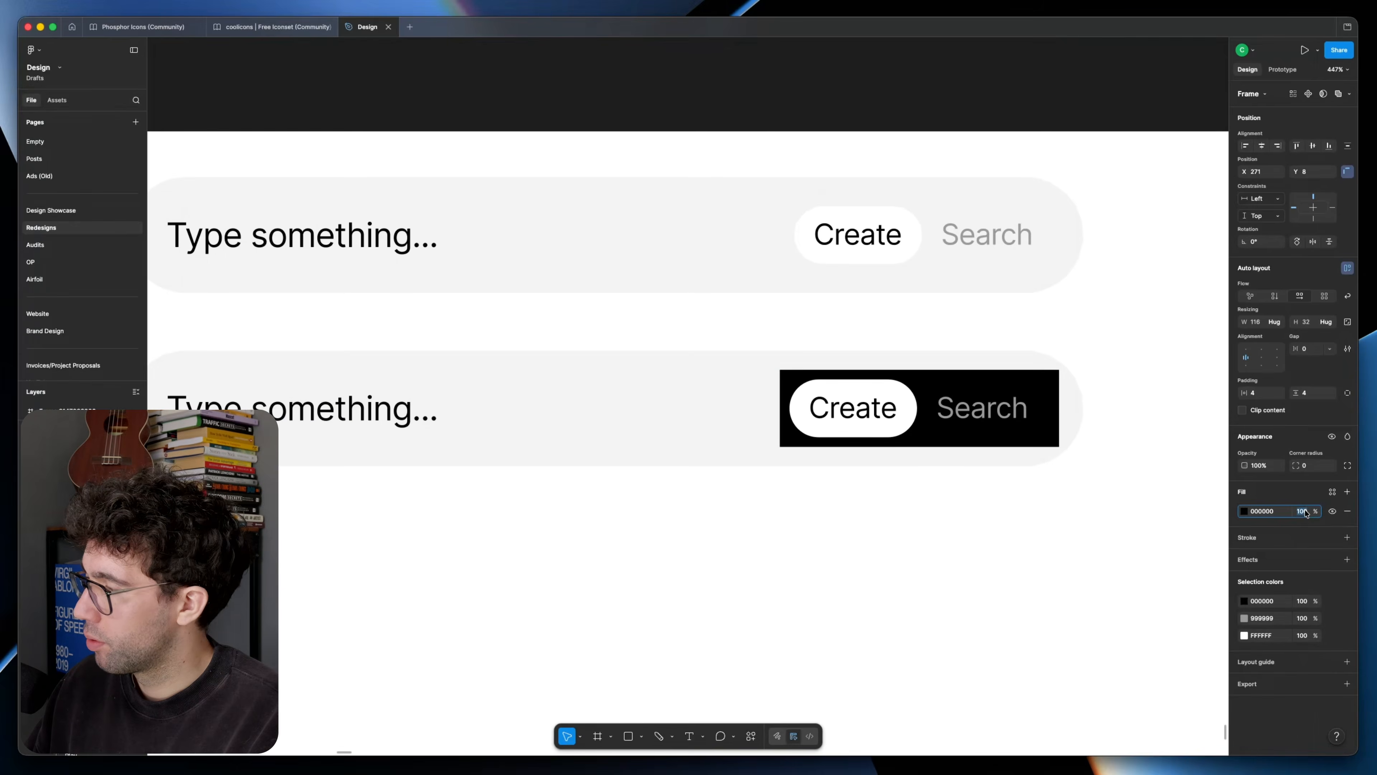
key(Return)
text(8)
key(Return)
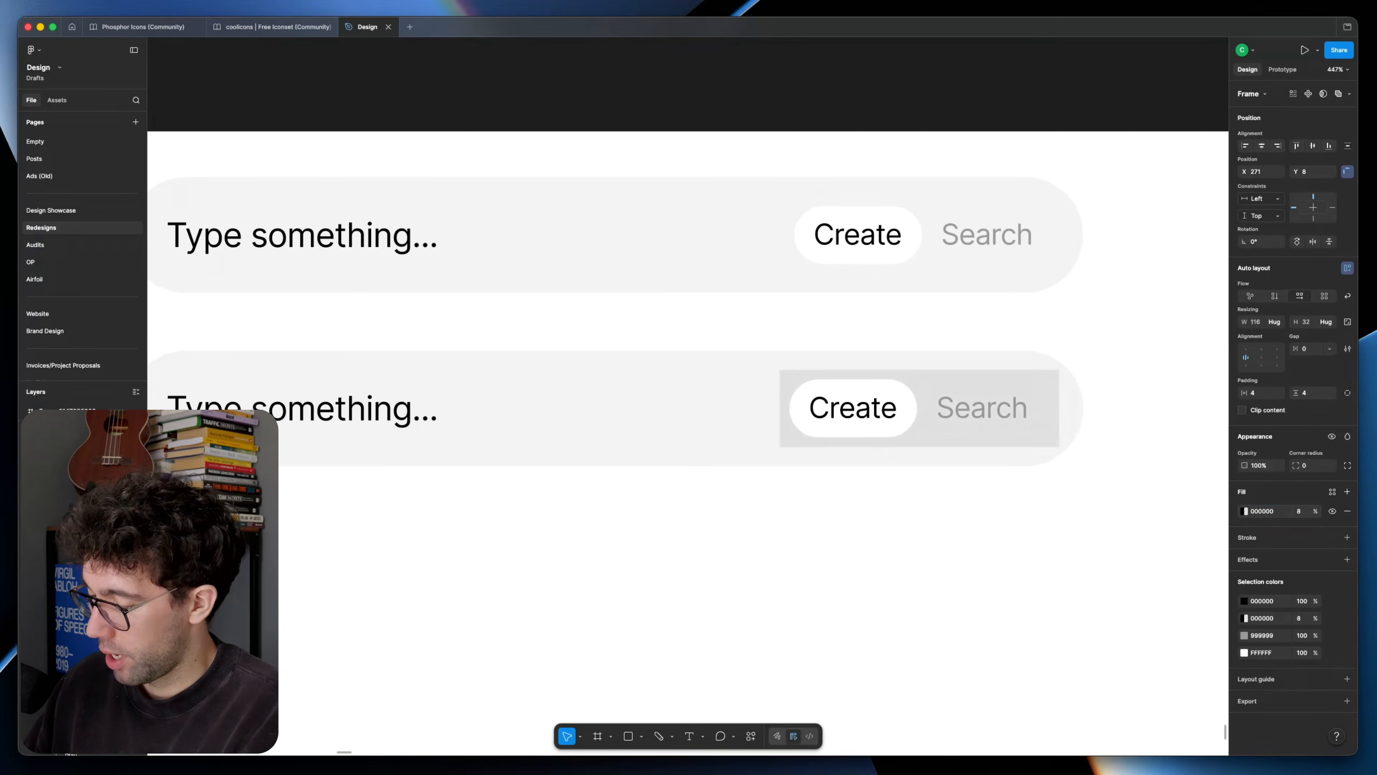
click(954, 551)
Step: Compare the original and the copied search bar within the context of the page header
scroll(953, 550, down, 5)
click(963, 478)
scroll(959, 523, down, 2)
click(959, 523)
scroll(919, 502, down, 1)
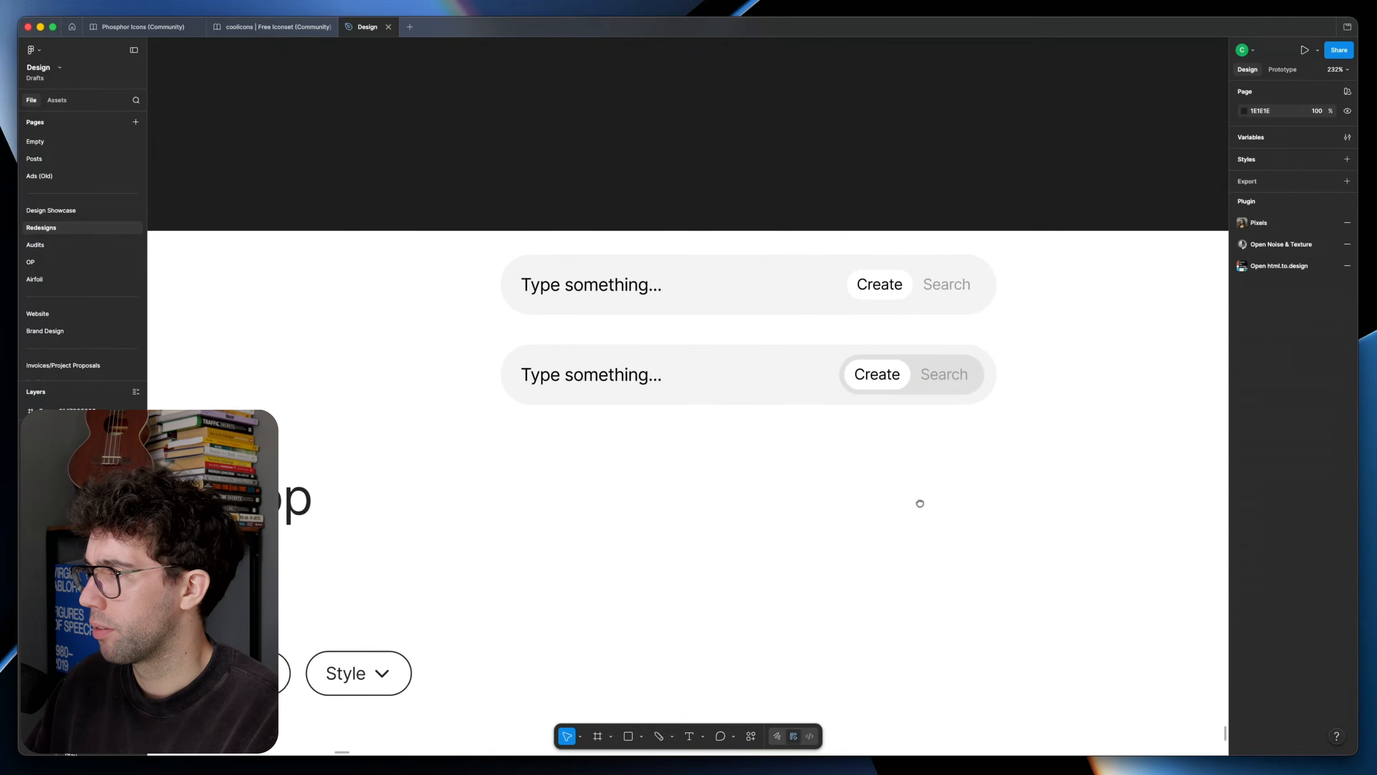
scroll(790, 479, down, 3)
scroll(789, 478, down, 3)
scroll(824, 385, down, 1)
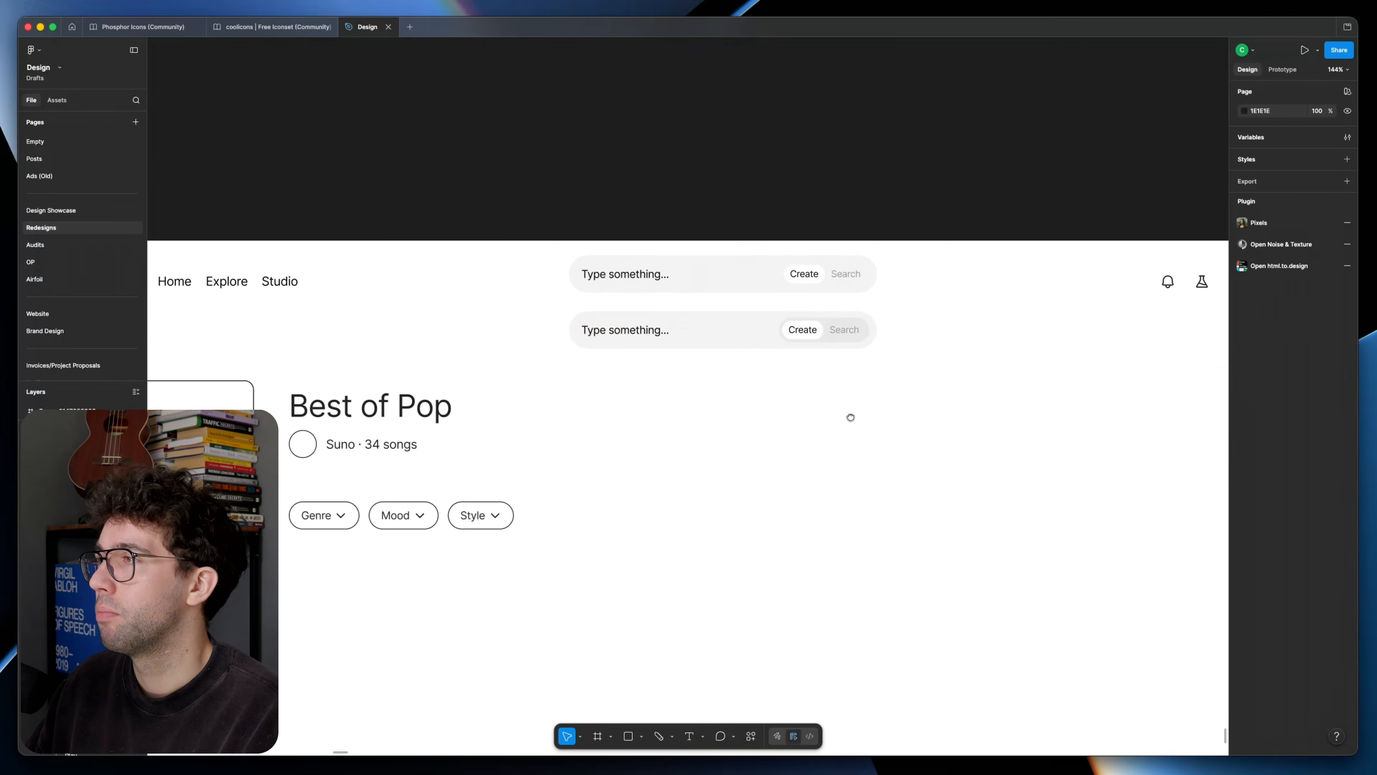
click(851, 270)
click(971, 442)
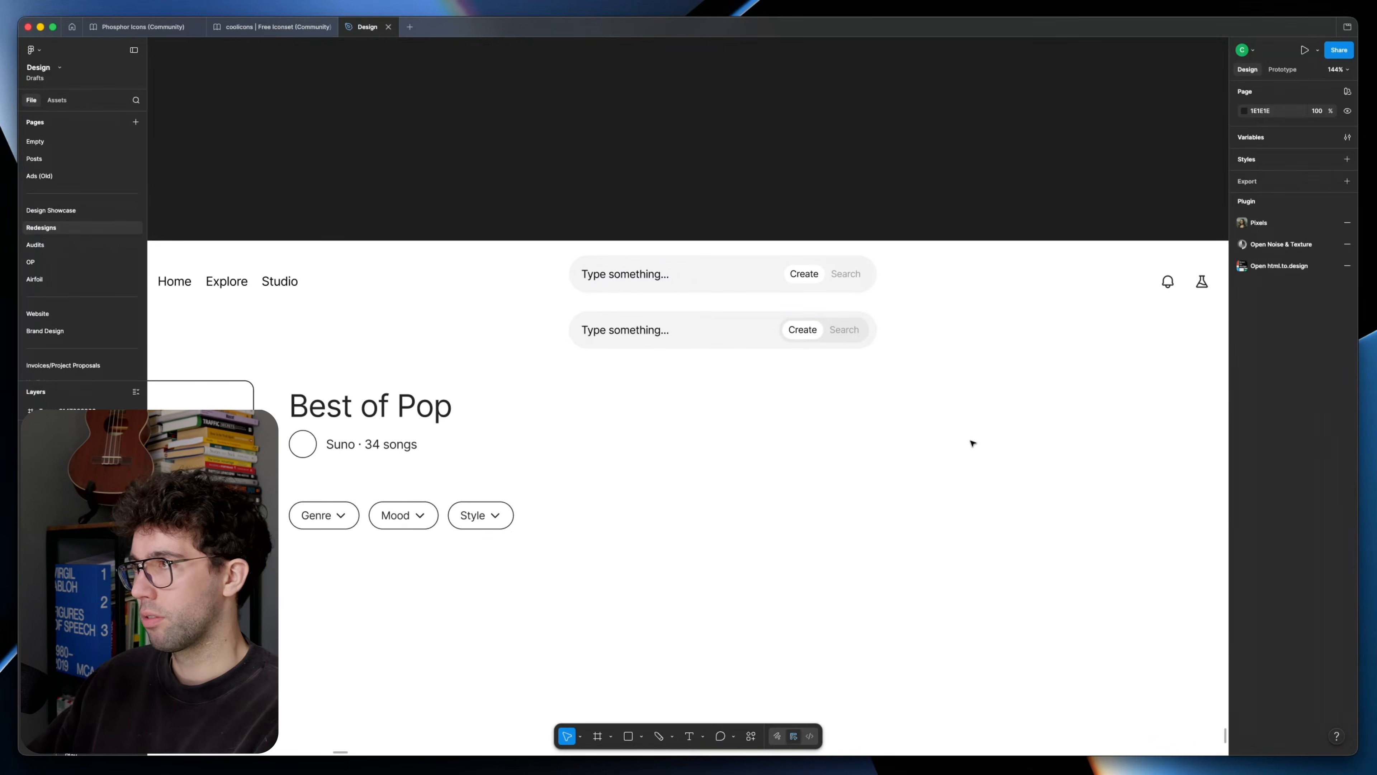
scroll(688, 508, down, 5)
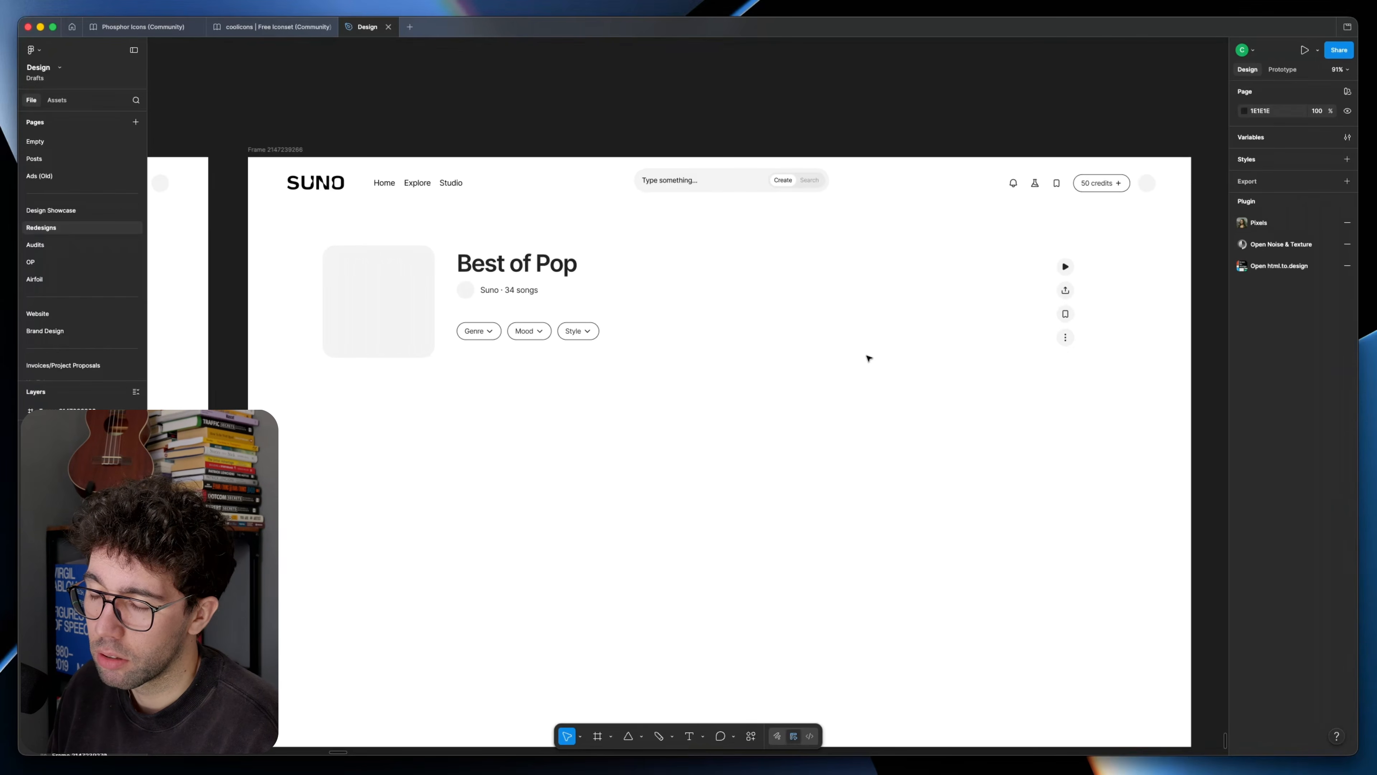
Step: Duplicate the refined frame to its right and rearrange the copy with the action icons in a row and the filter pills below the cover
scroll(621, 387, down, 5)
key(ctrl+d)
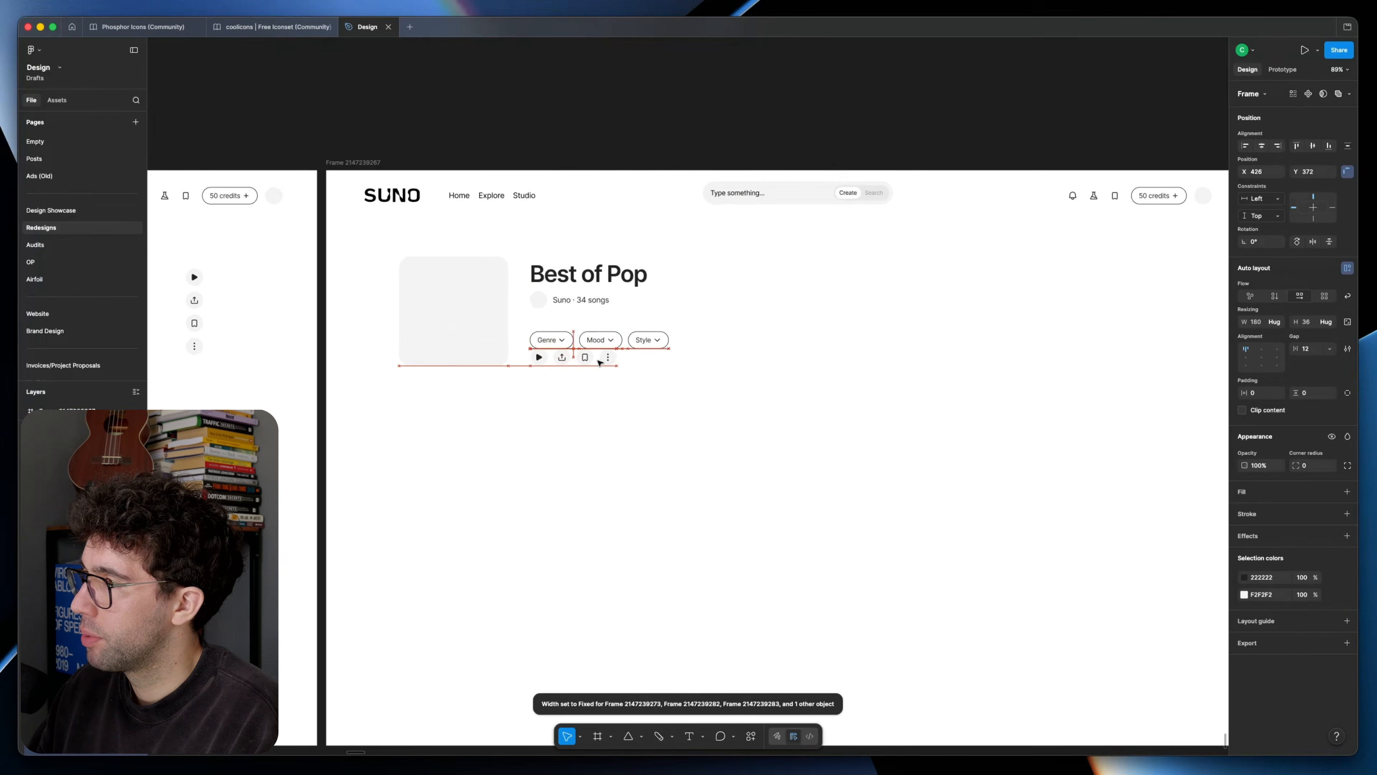
drag(649, 340, 515, 407)
Step: Copy the Style pill to the far right end of the filter row and relabel it Filter
drag(482, 356, 1131, 357)
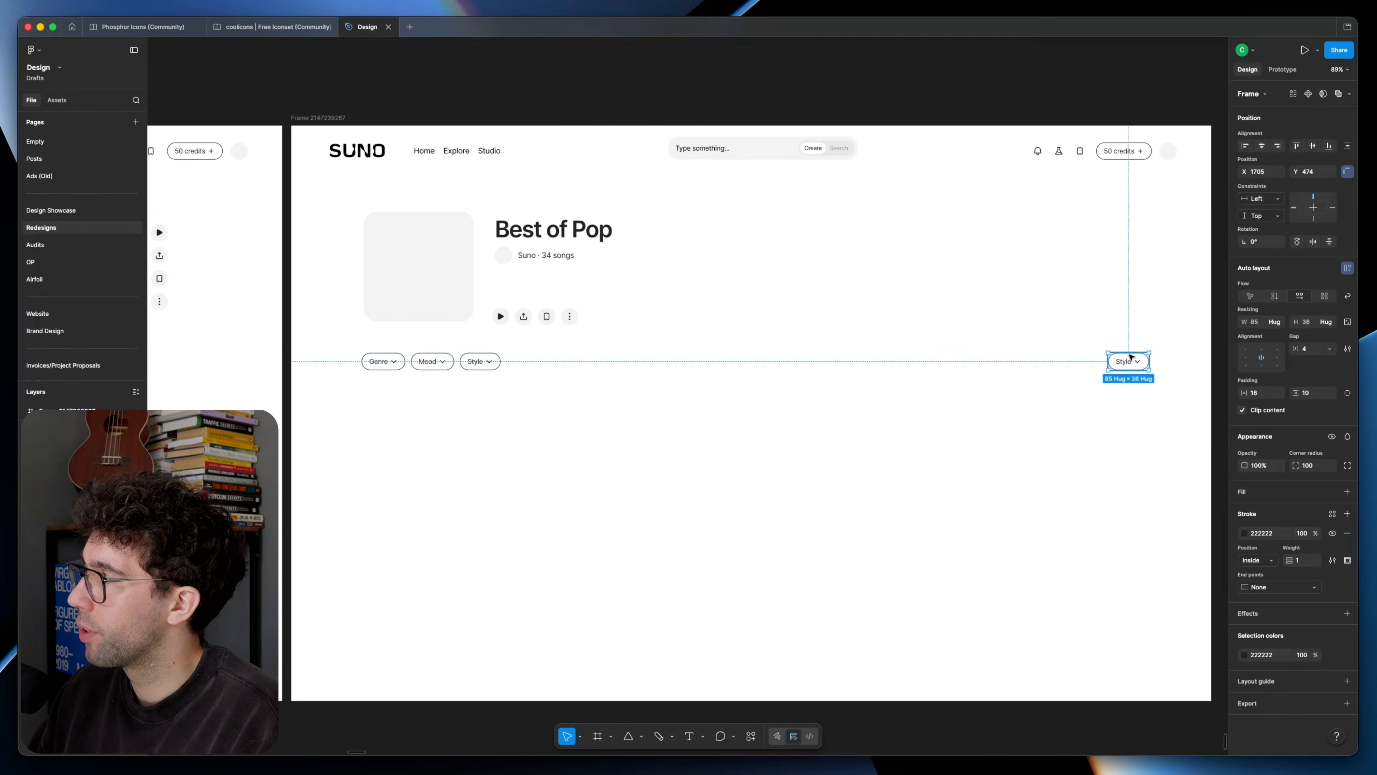
key(super+alt+k)
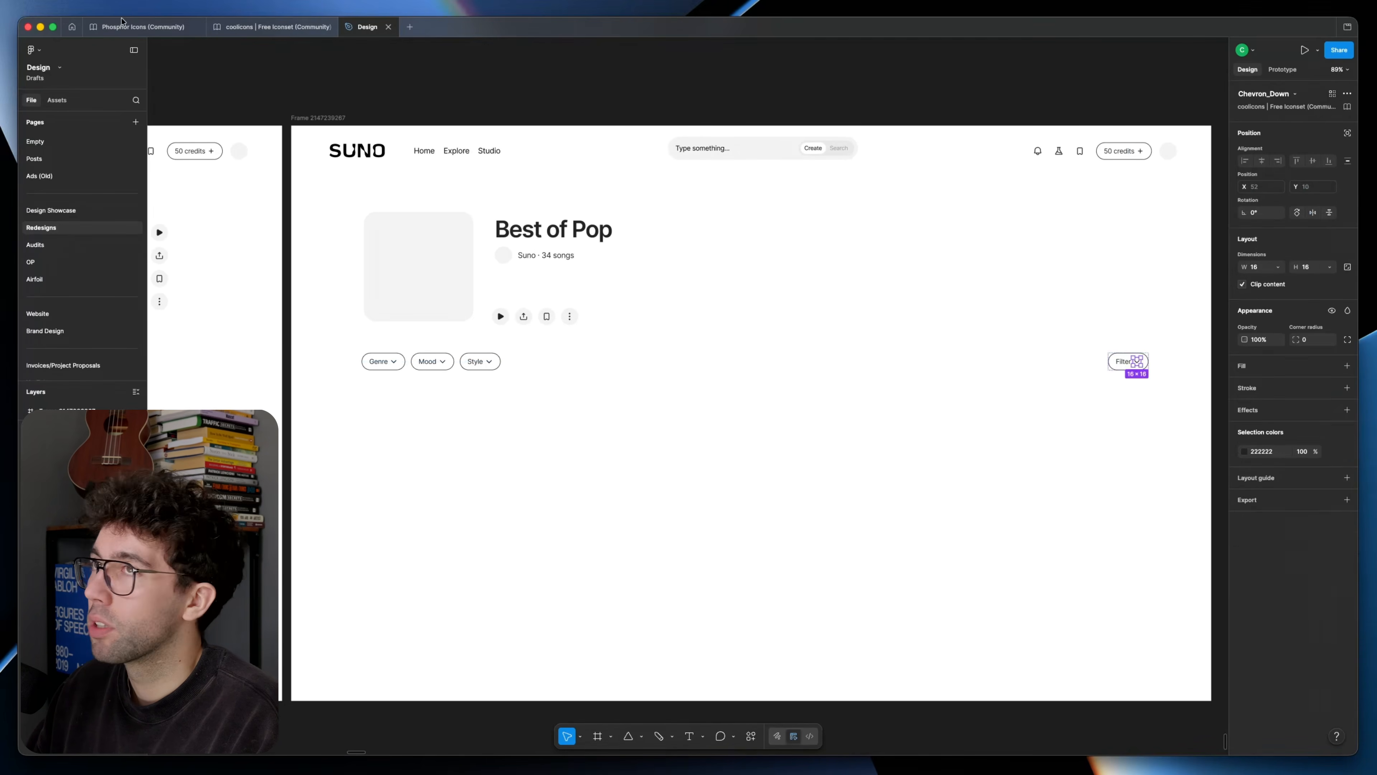
Step: Search the coolicons icon set for "settings" and copy the Slider_01 icon back to the Design file
click(271, 26)
click(54, 190)
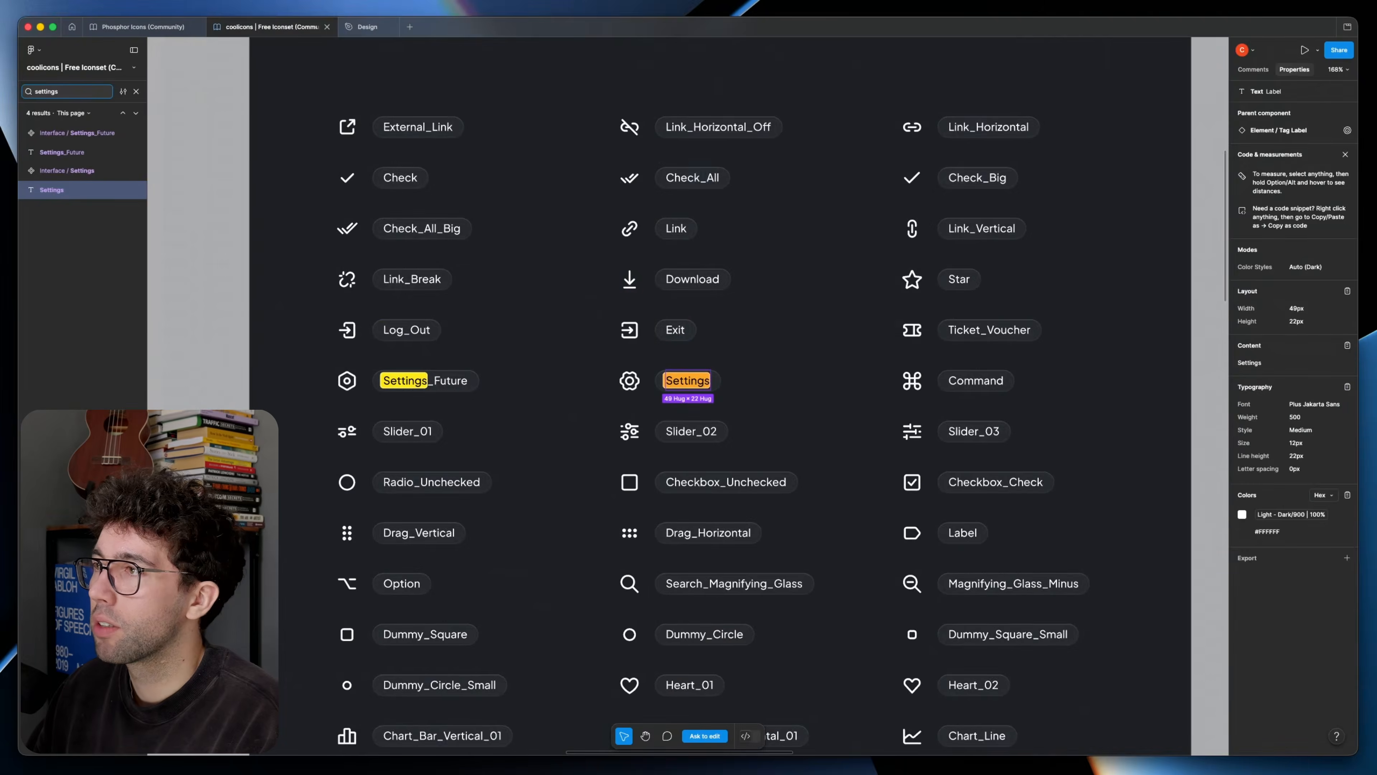
key(Escape)
click(350, 435)
key(super+c)
click(369, 27)
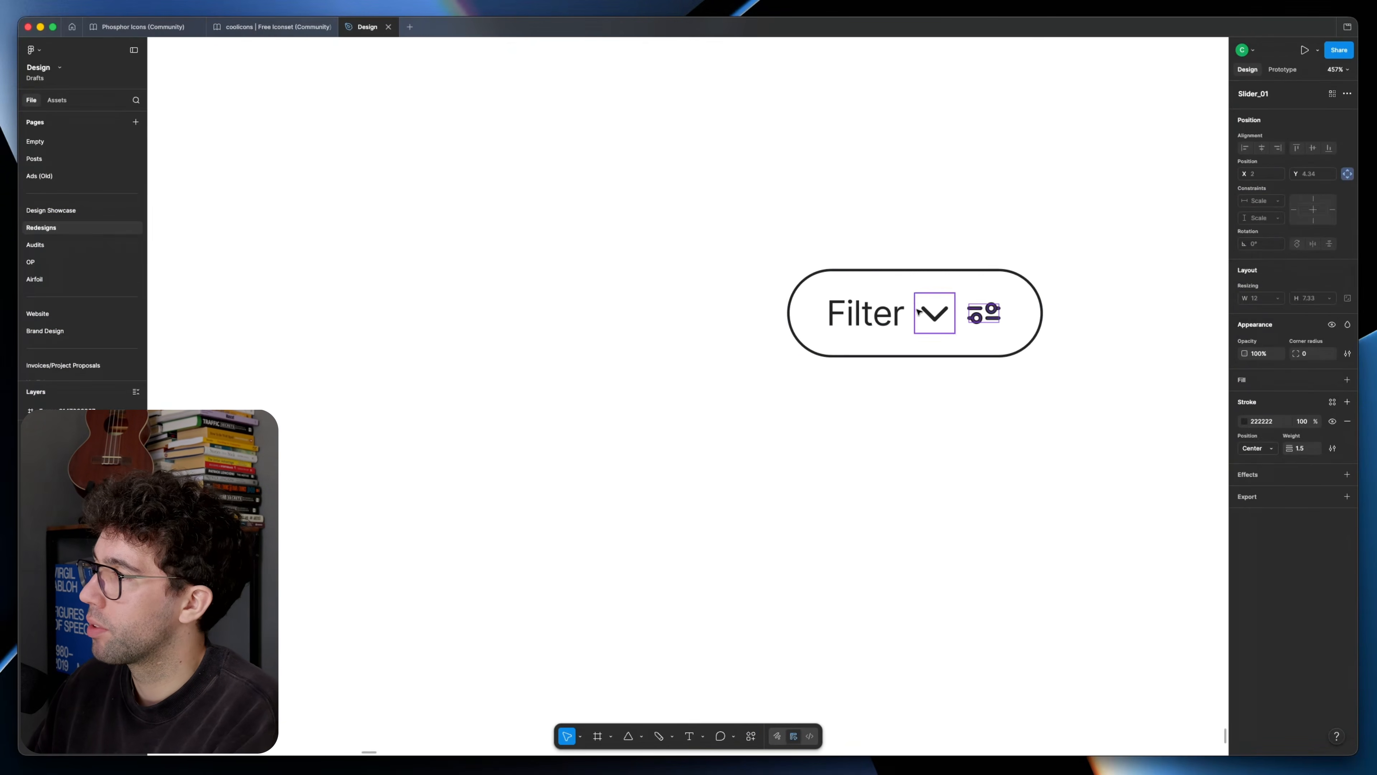
Step: Replace the Filter pill's chevron with the copied slider icon
click(919, 312)
key(Delete)
scroll(953, 253, down, 10)
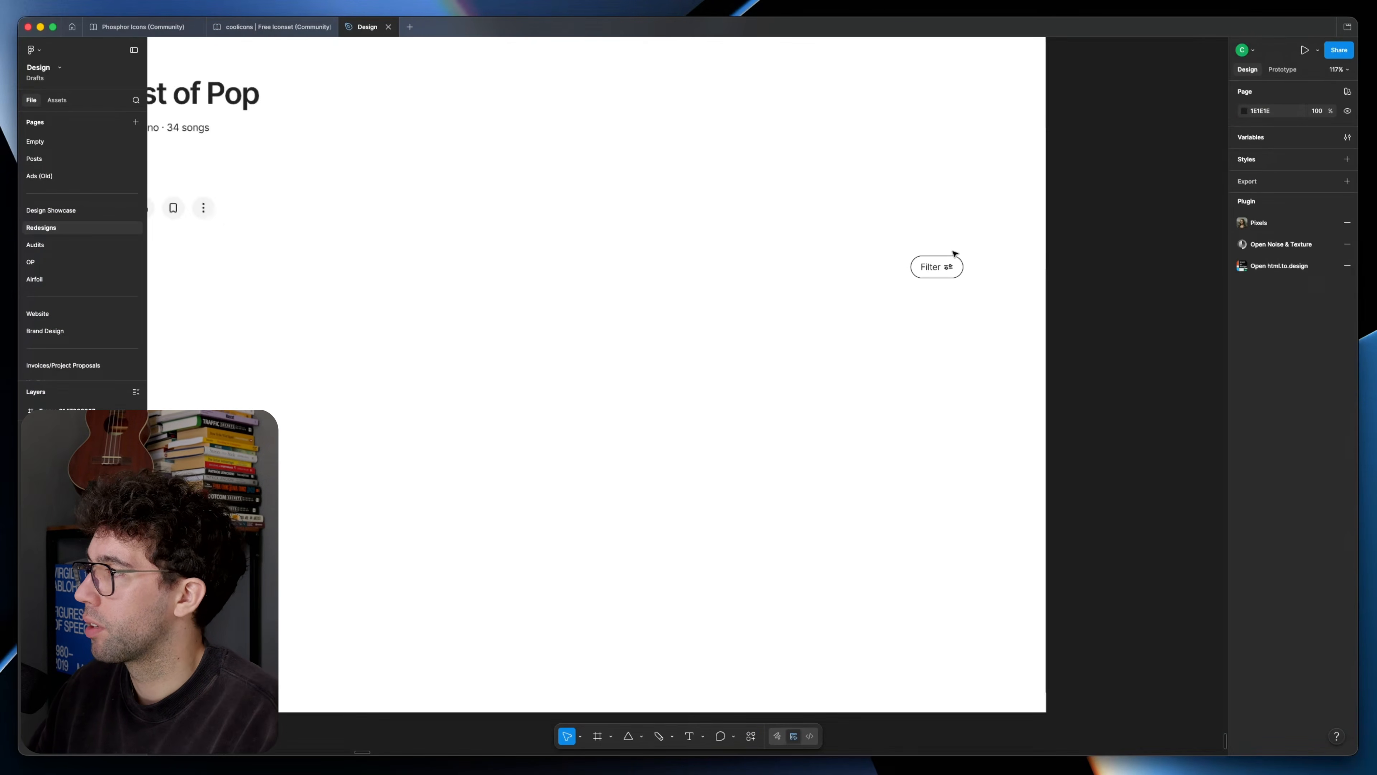
scroll(955, 254, up, 10)
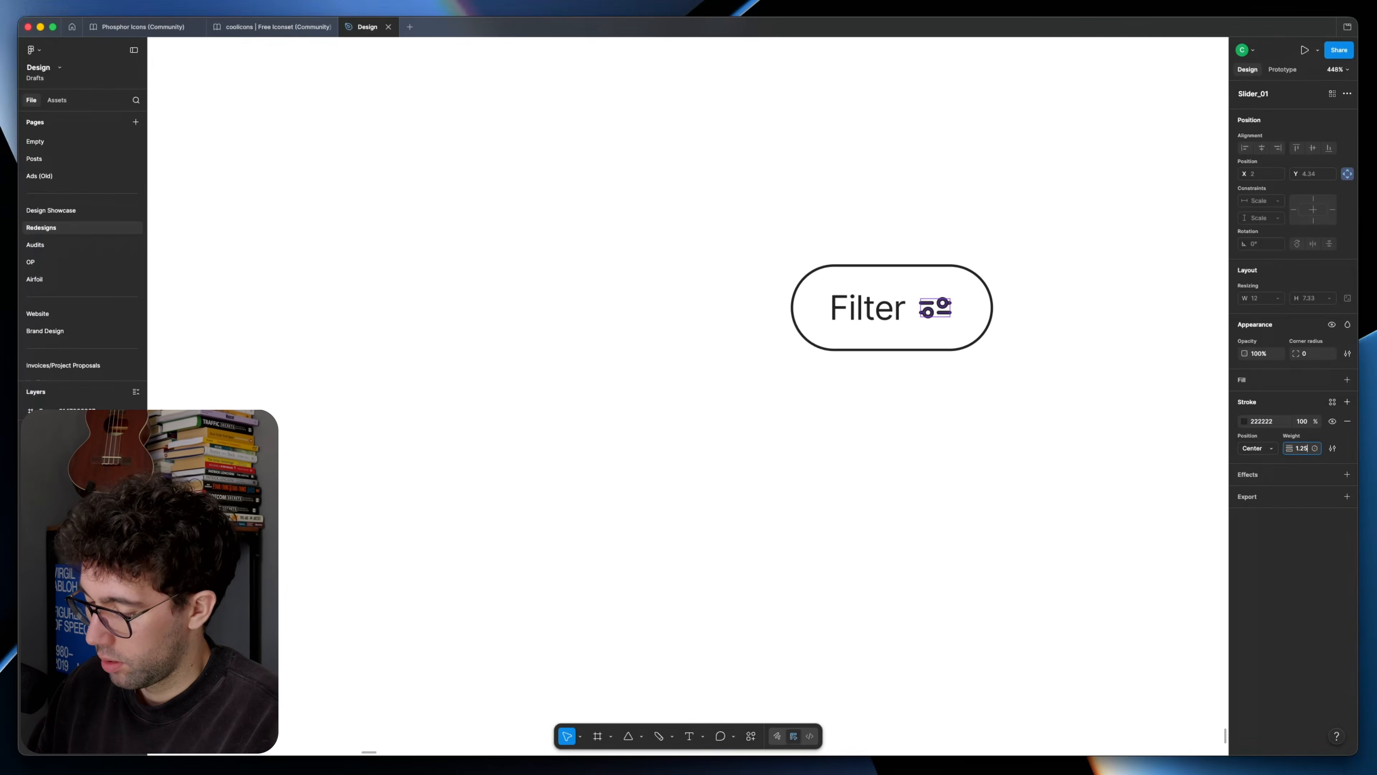
key(Return)
click(1033, 418)
scroll(967, 396, down, 10)
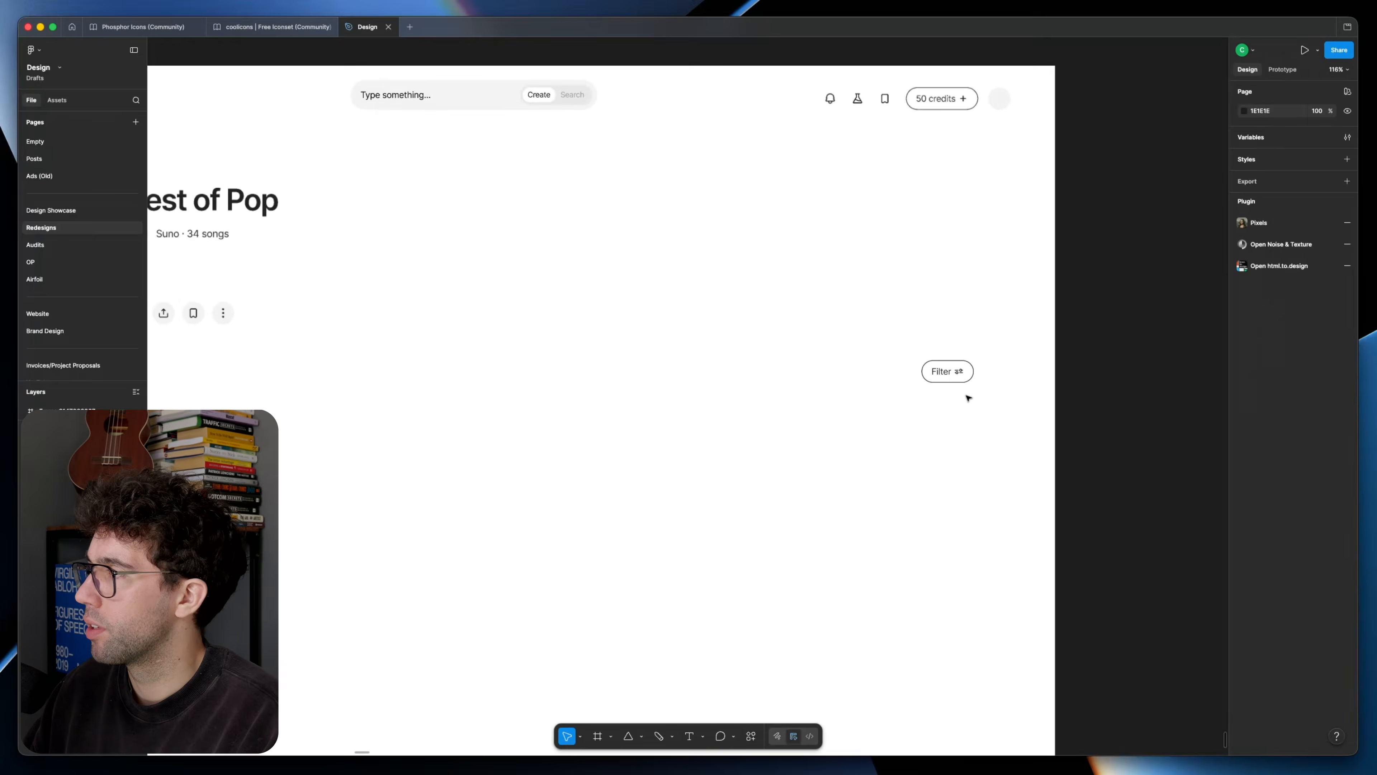
drag(904, 404, 1127, 402)
scroll(526, 403, down, 4)
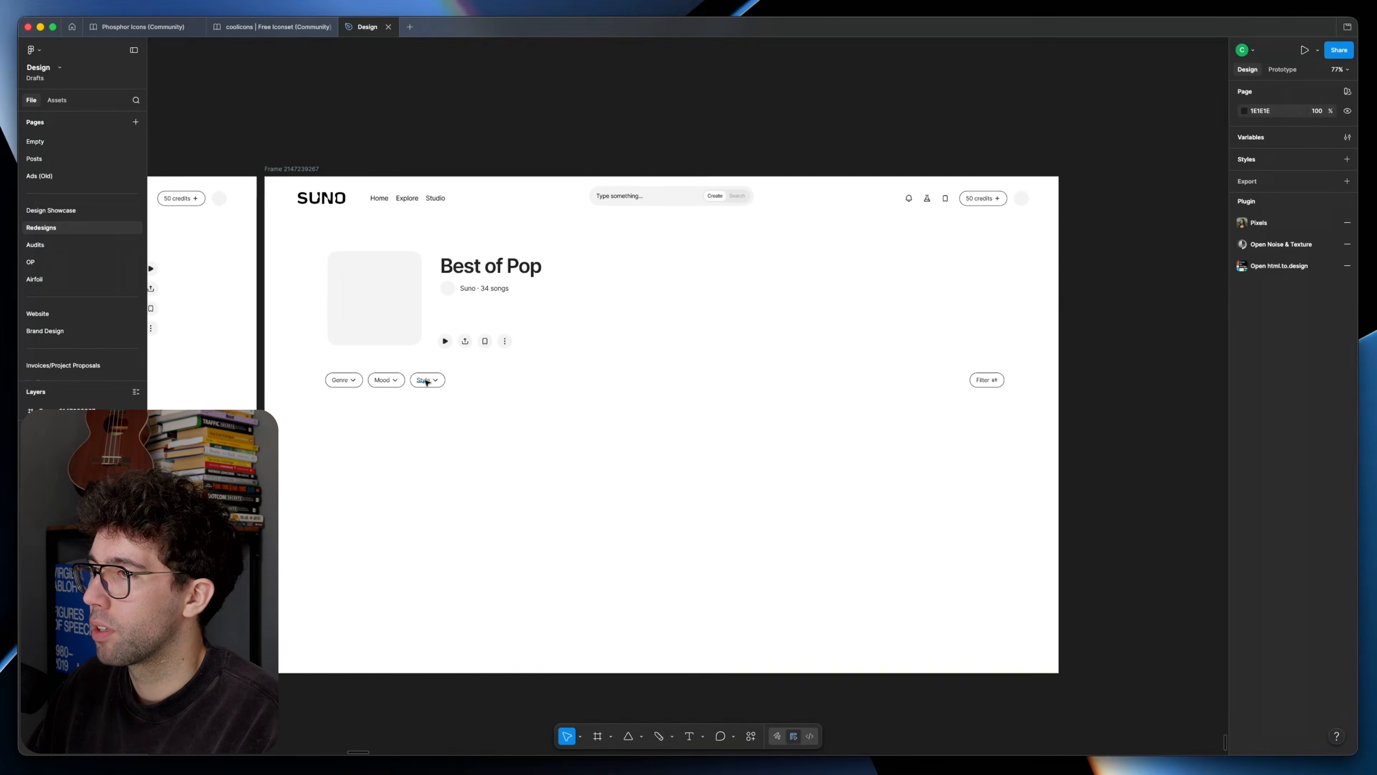
click(635, 400)
scroll(705, 413, up, 2)
scroll(669, 413, up, 2)
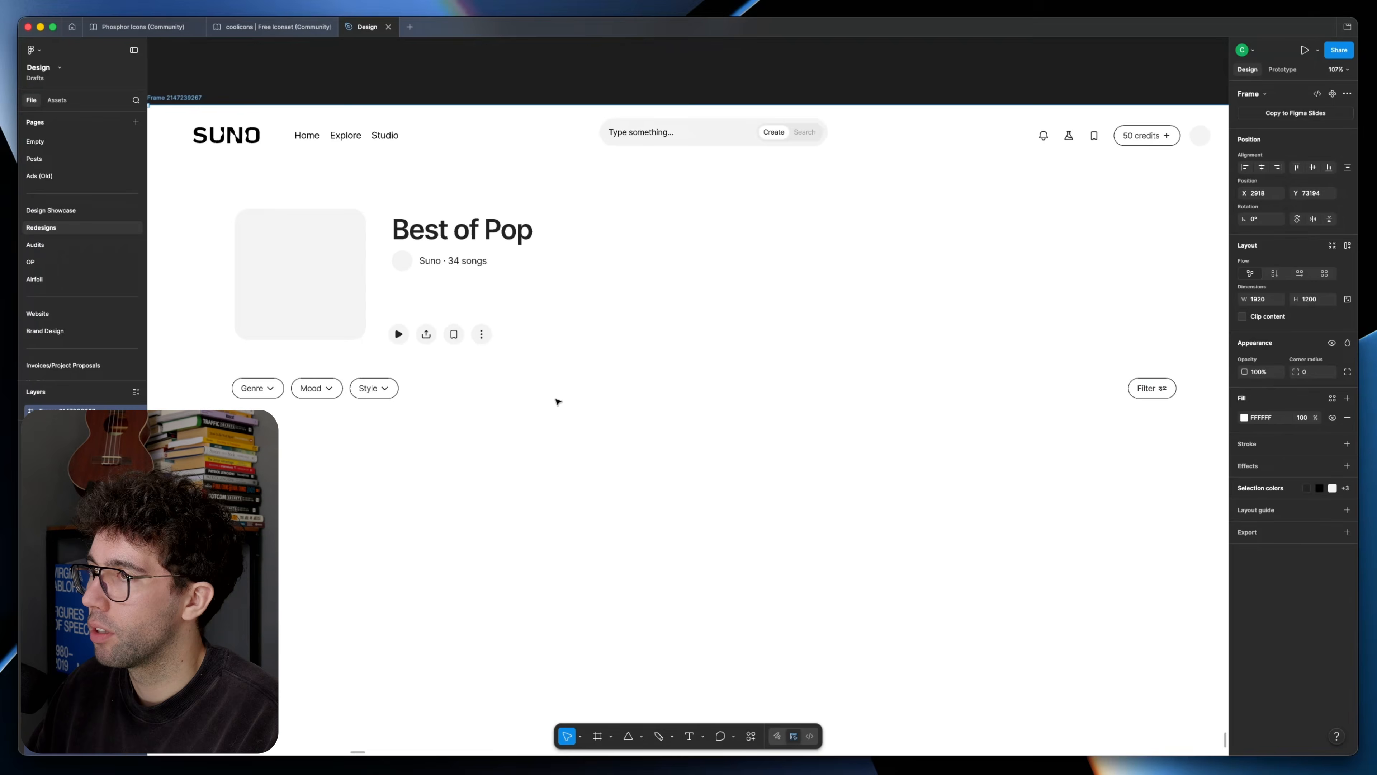
Step: Add the text labels Play, Share and Save beside the icons of the first three action buttons
click(374, 388)
scroll(379, 385, up, 5)
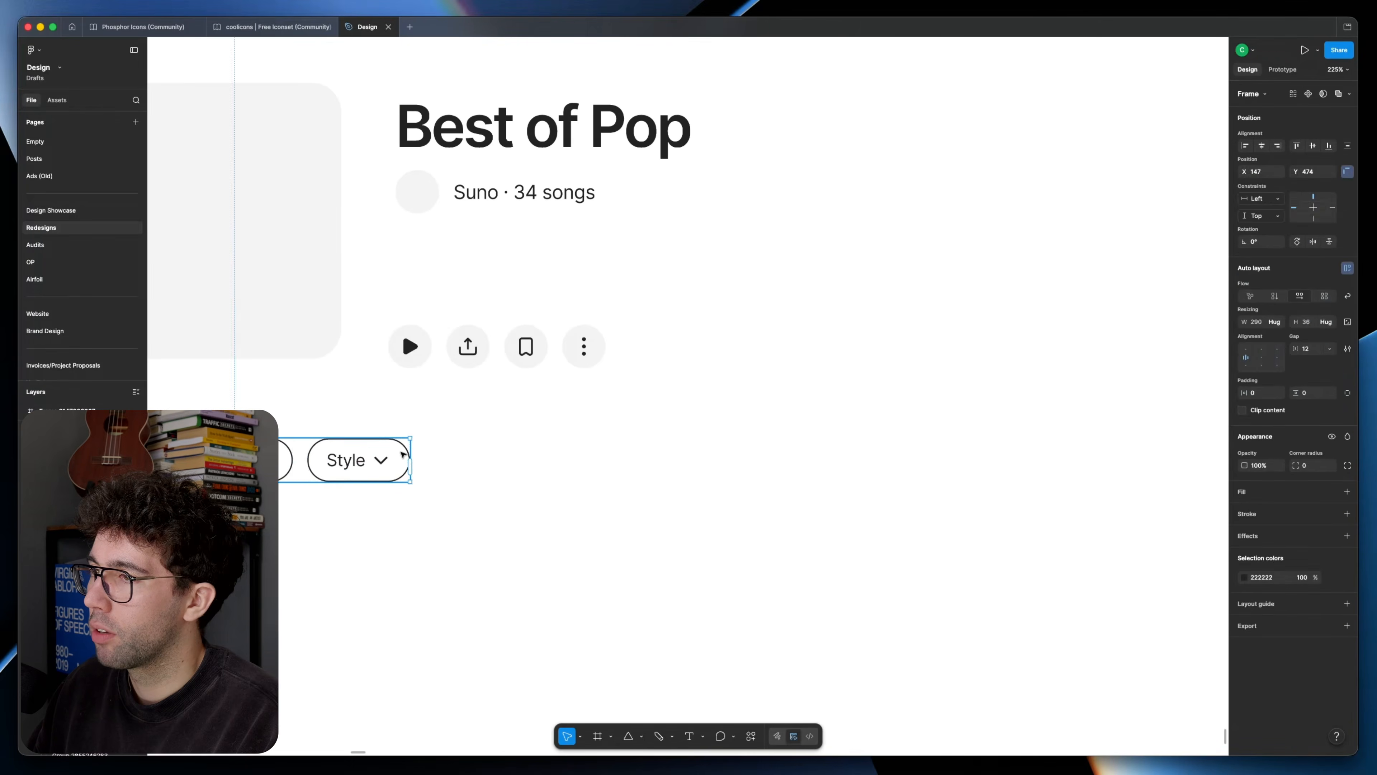
text(Sahre)
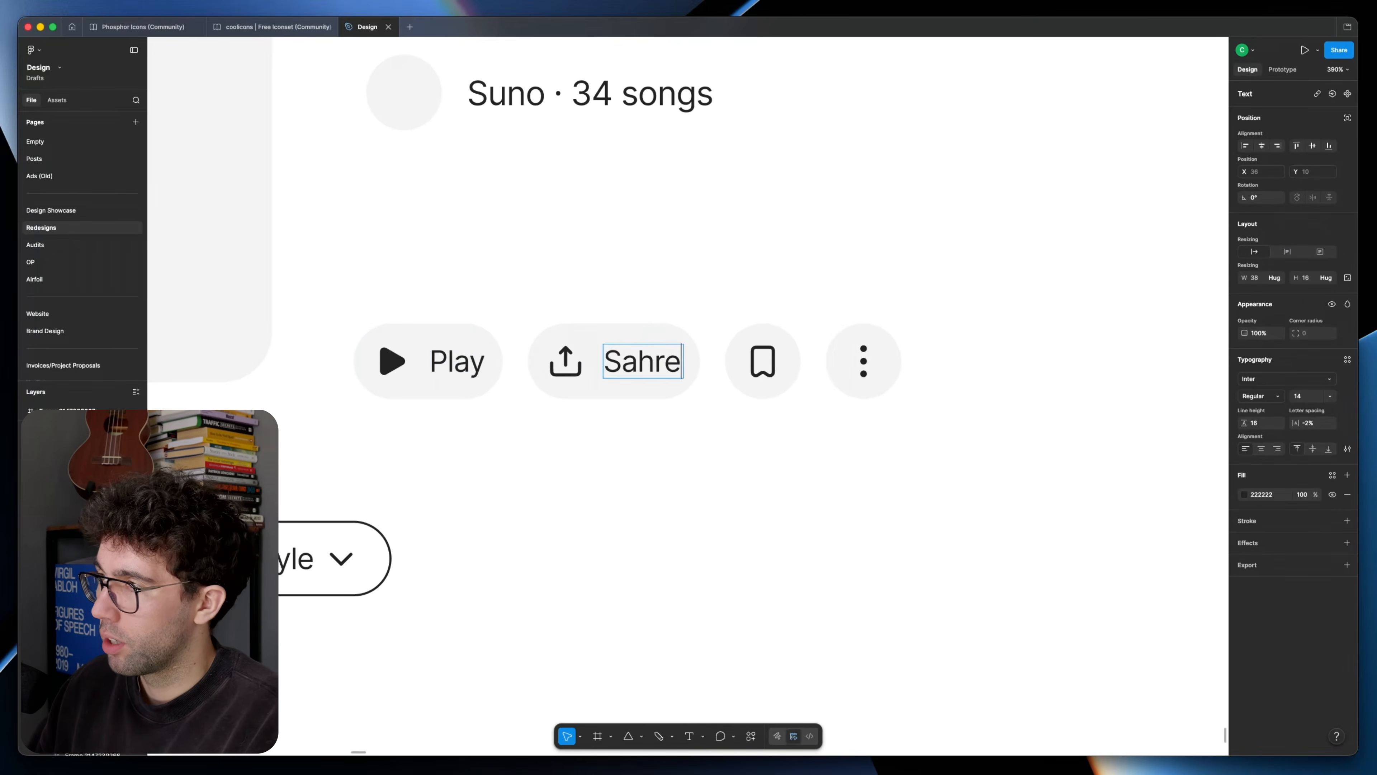
key(BackSpace)
key(BackSpace)
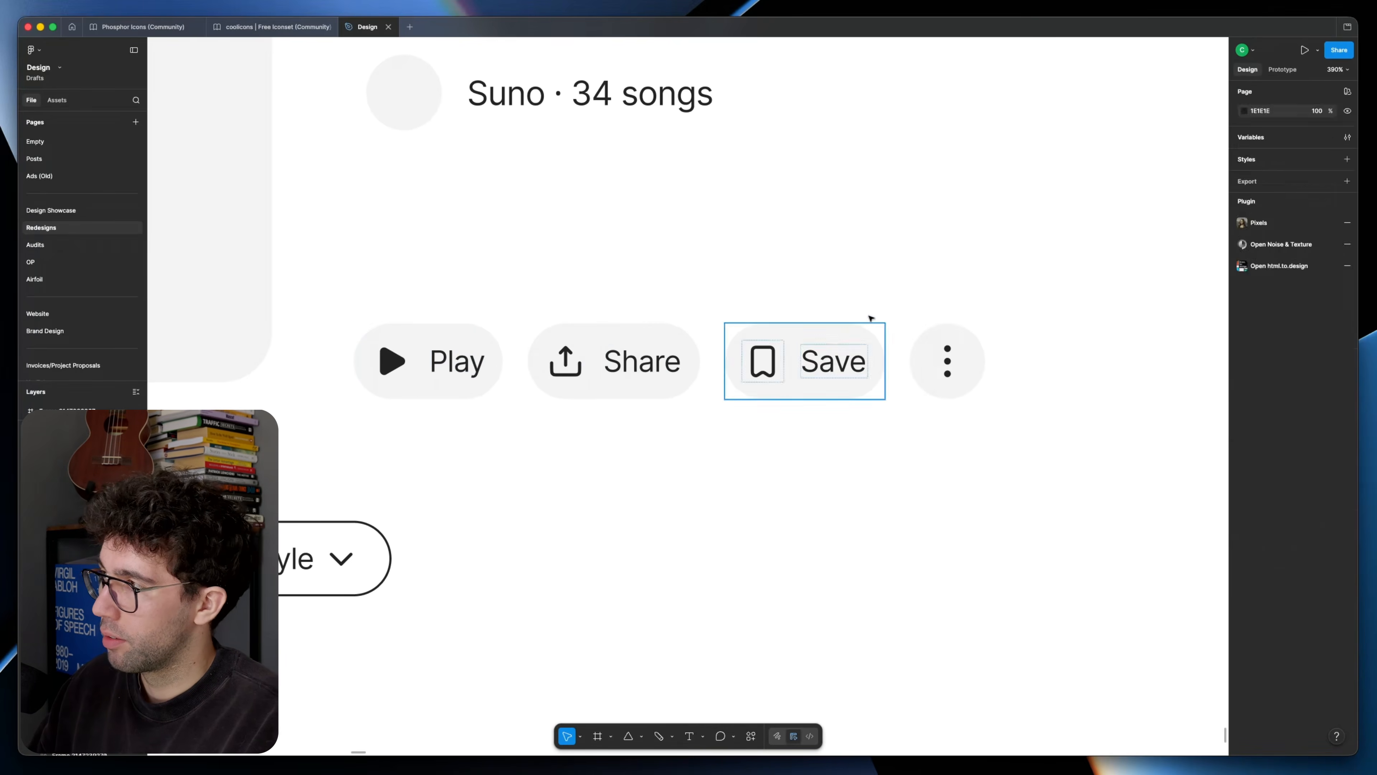
scroll(870, 319, down, 7)
drag(823, 302, 651, 280)
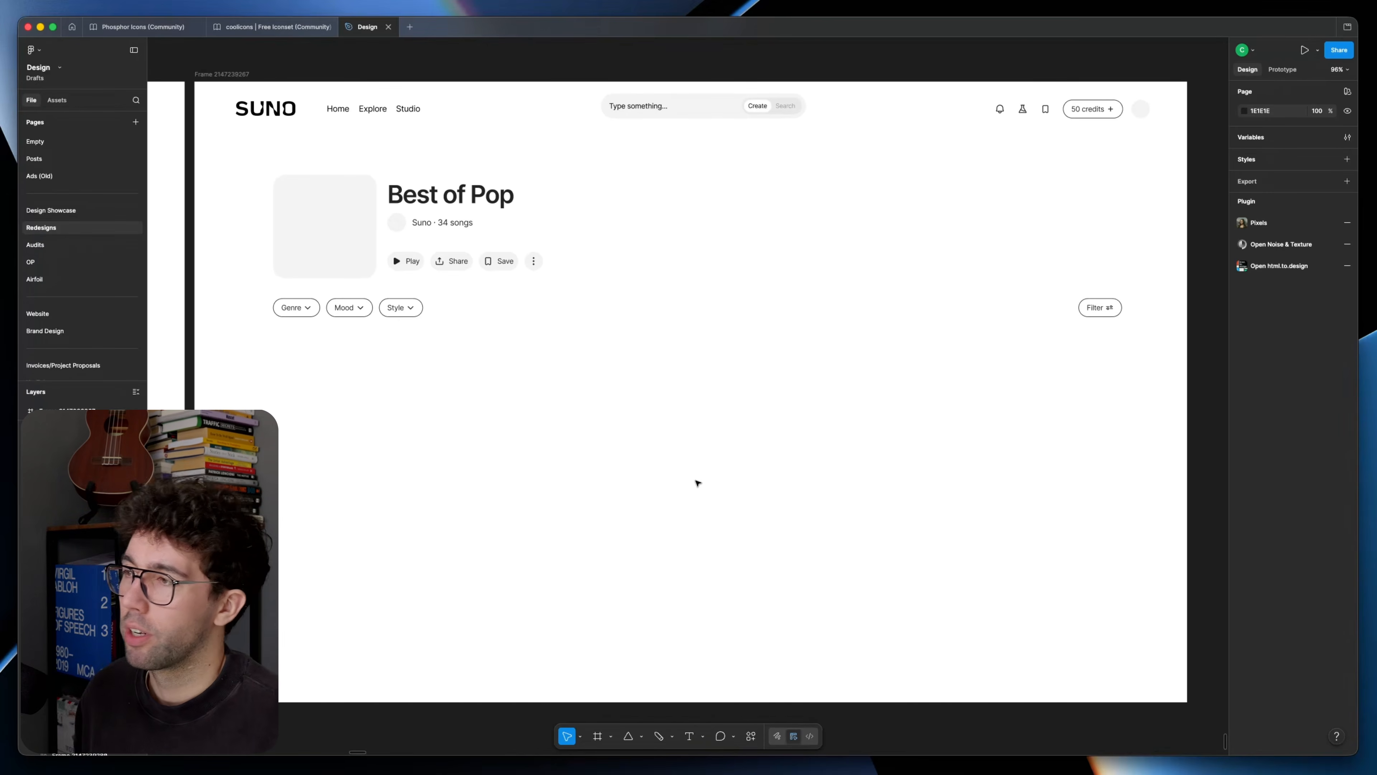
Step: Try placing a copy of the header search bar centred near the bottom of the frame
scroll(677, 521, right, 3)
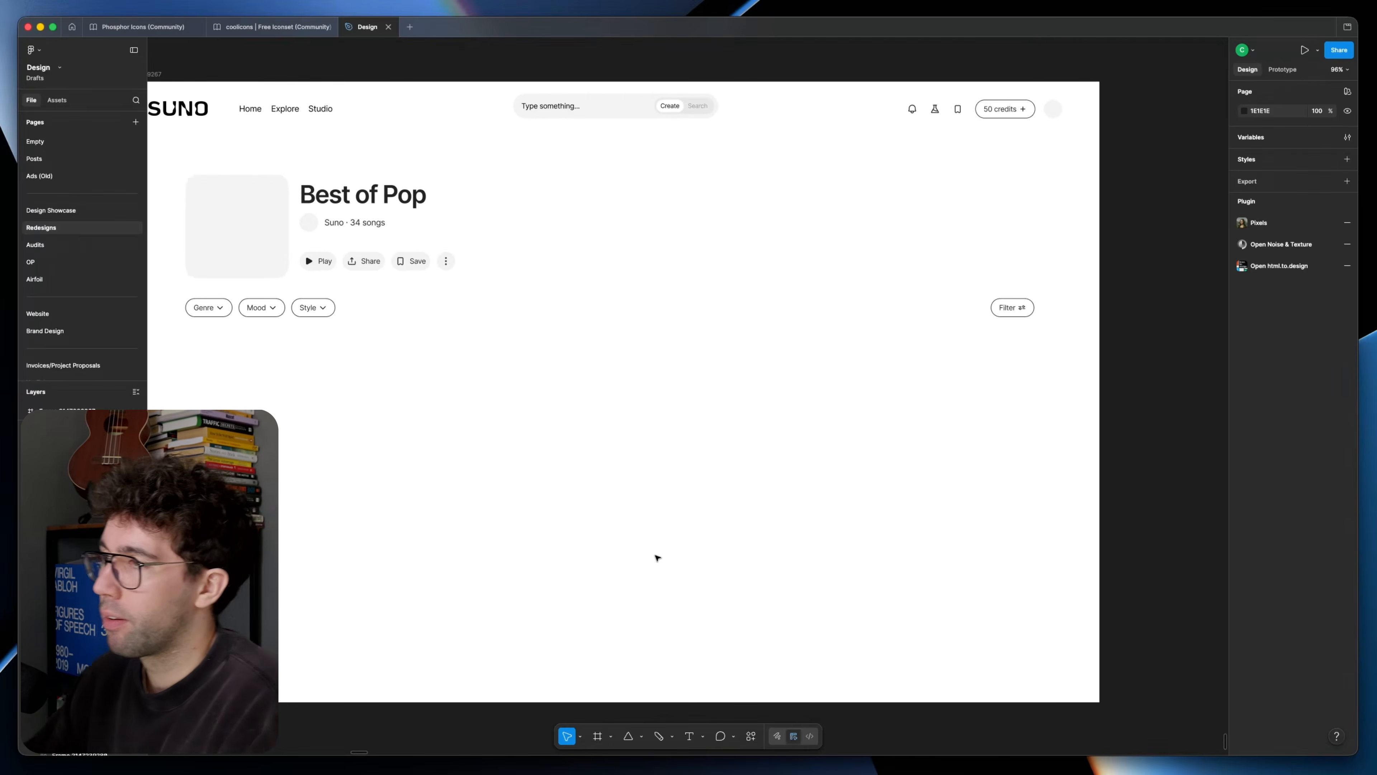
click(625, 112)
drag(634, 123, 667, 643)
scroll(664, 599, left, 3)
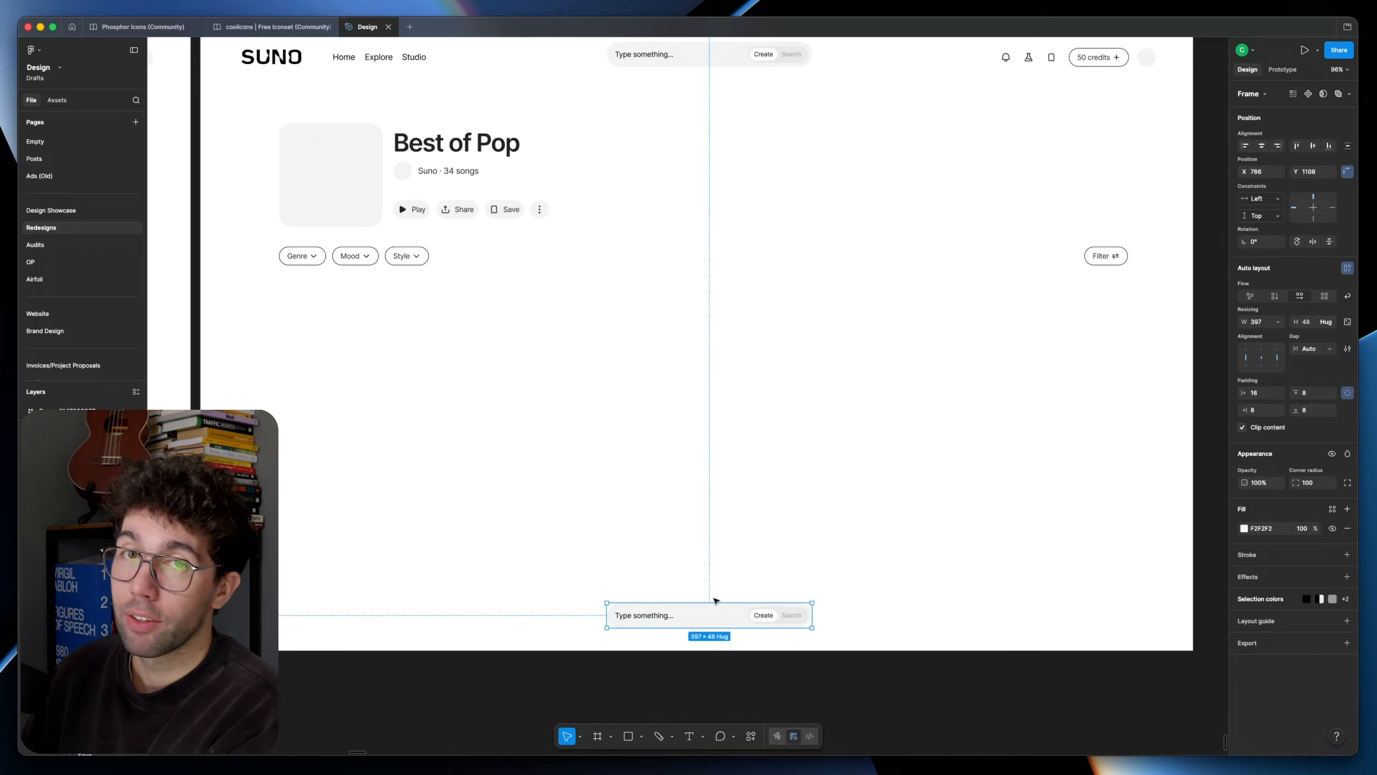
click(681, 490)
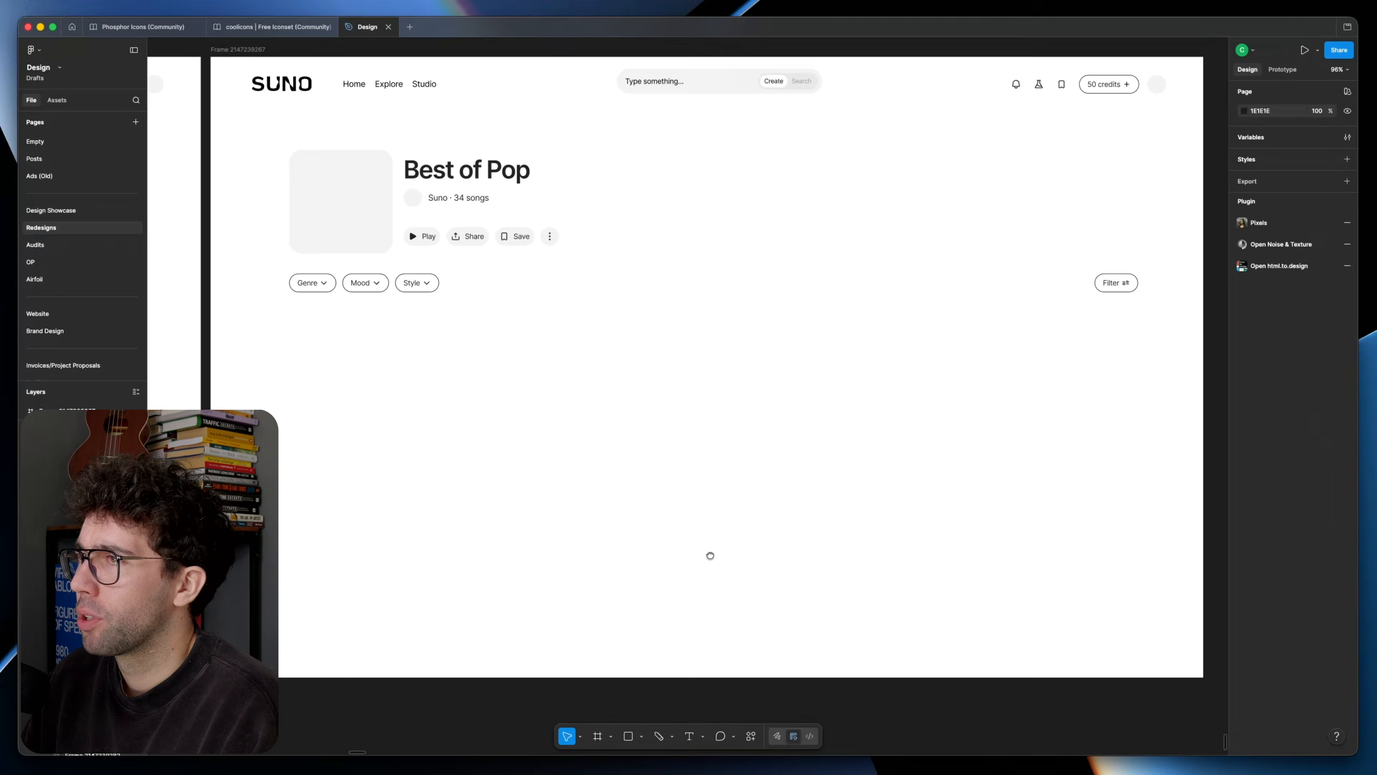
Step: Try a thin placeholder rectangle, about 626 by 12 px, over the first song's description in the original screenshot
scroll(710, 556, down, 10)
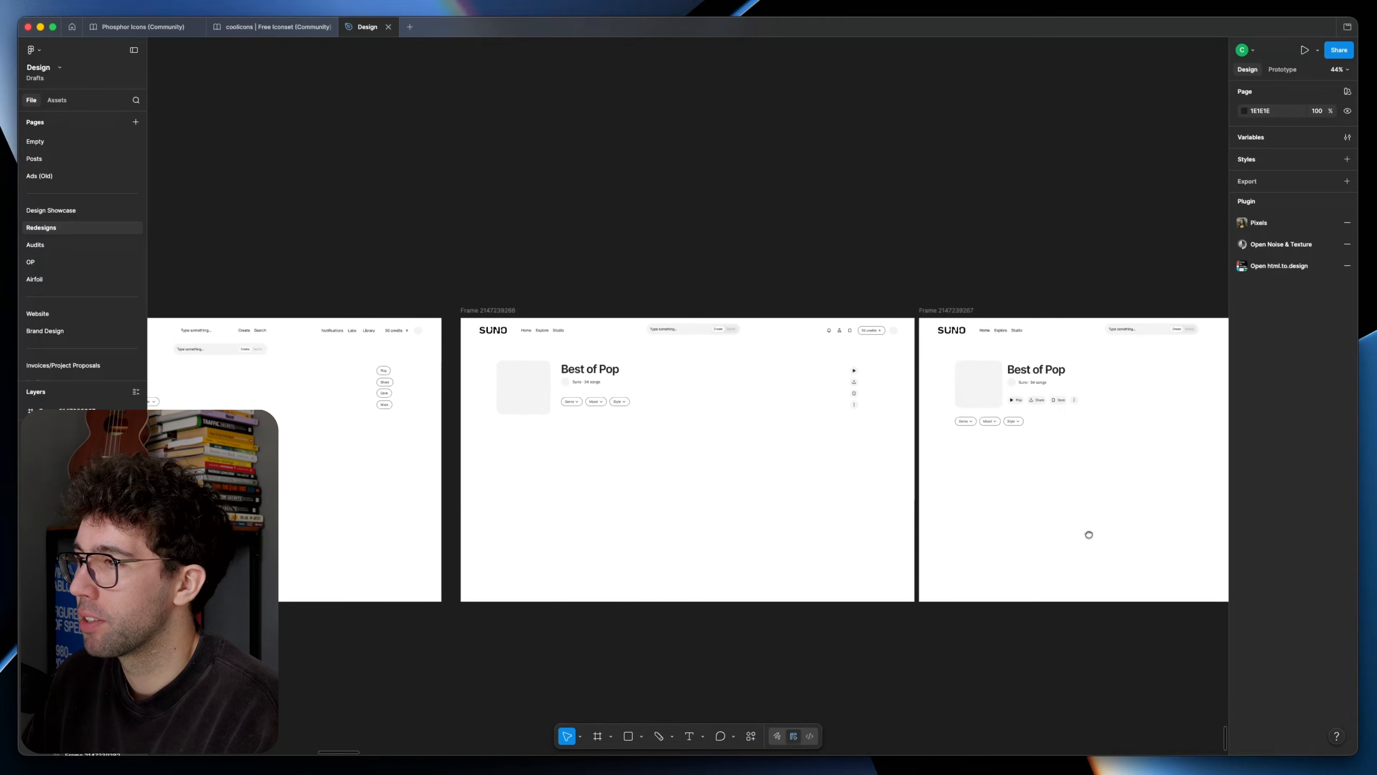
scroll(1089, 534, left, 10)
click(531, 442)
click(820, 336)
scroll(820, 335, up, 5)
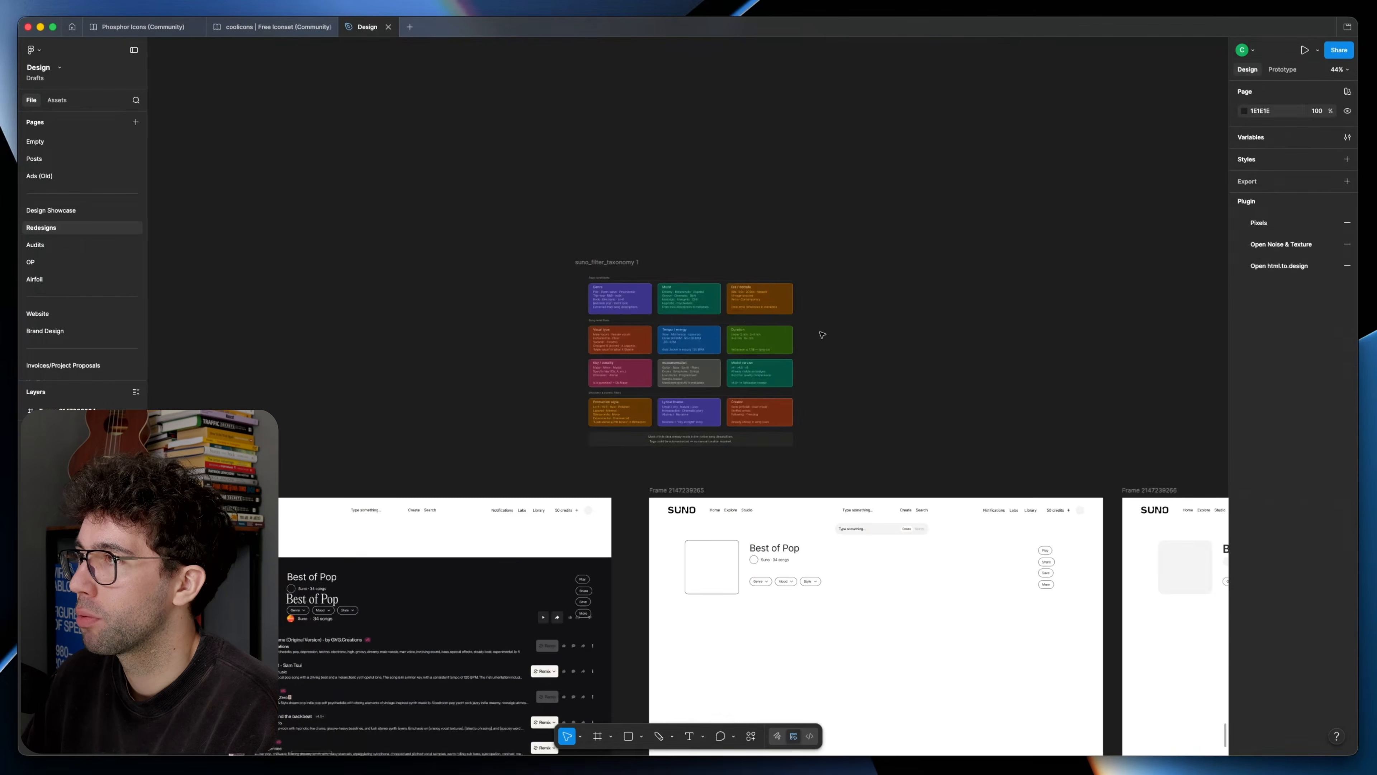
scroll(645, 339, up, 10)
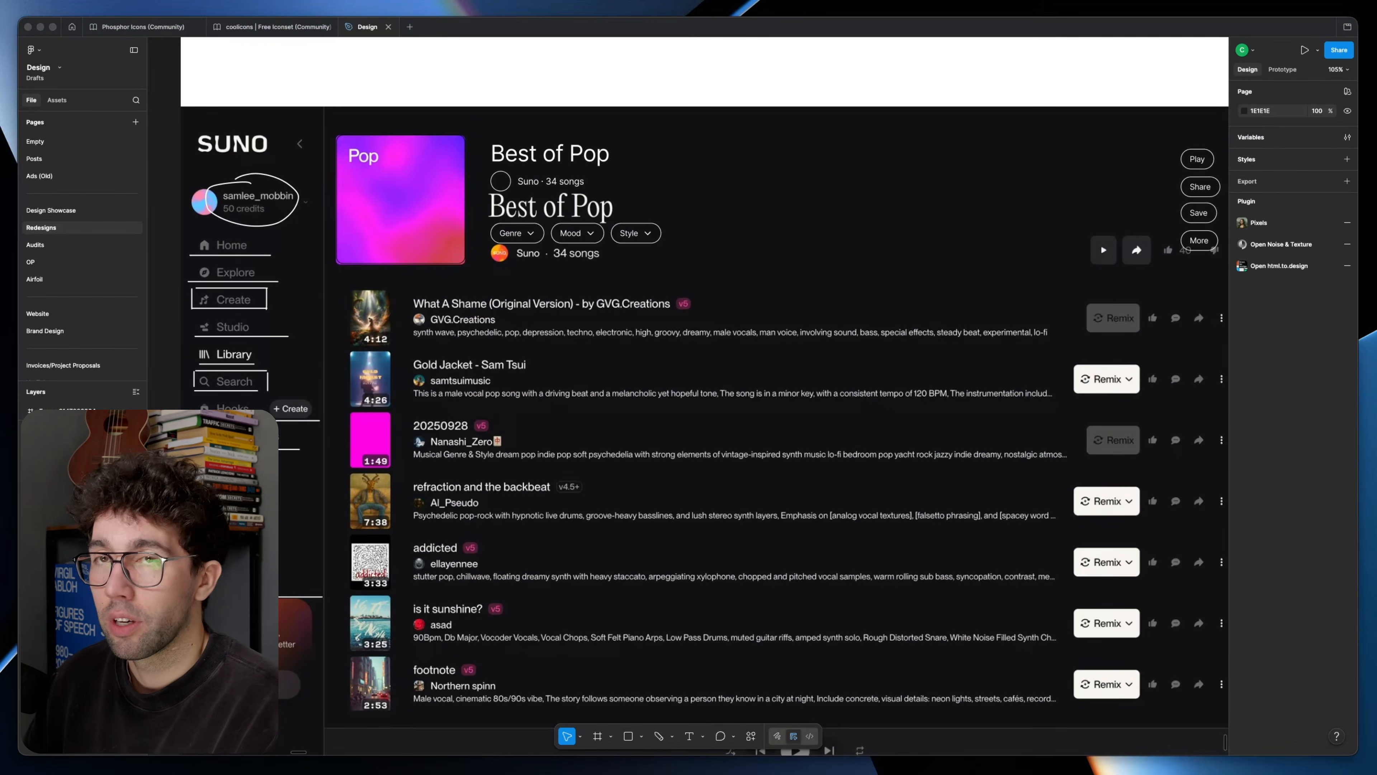
click(413, 328)
click(413, 328)
key(r)
drag(414, 329, 766, 323)
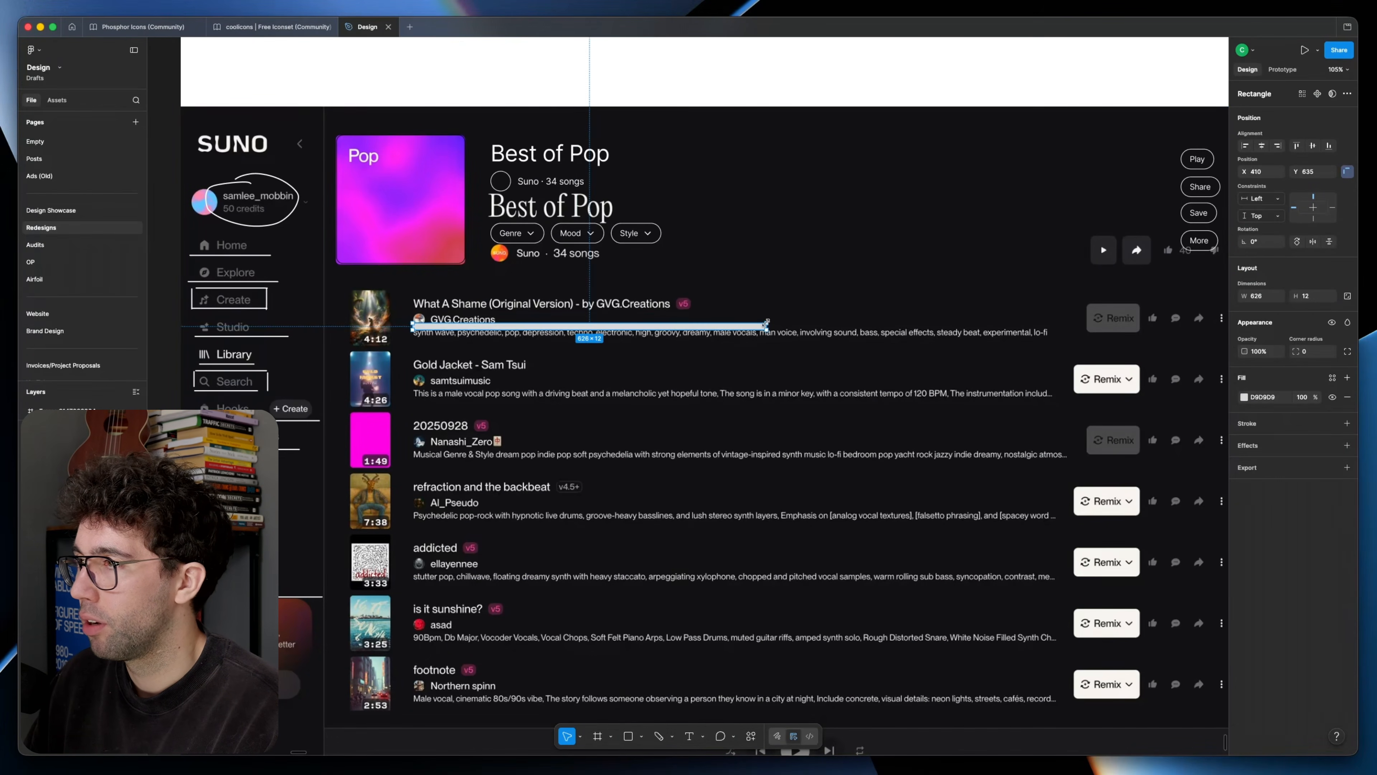
key(super+z)
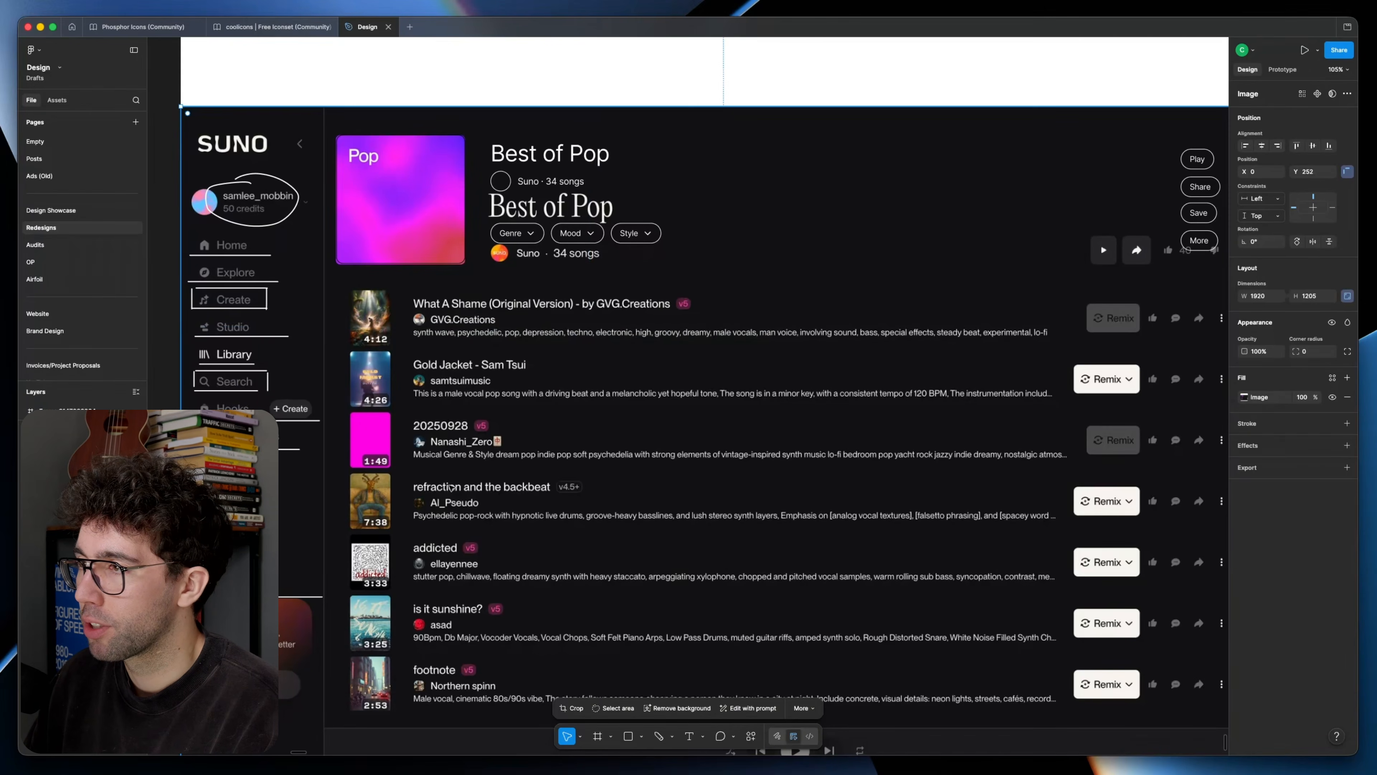
Step: Copy the original playlist screenshot into the newest frame as a reference for the song list
key(super+Tab)
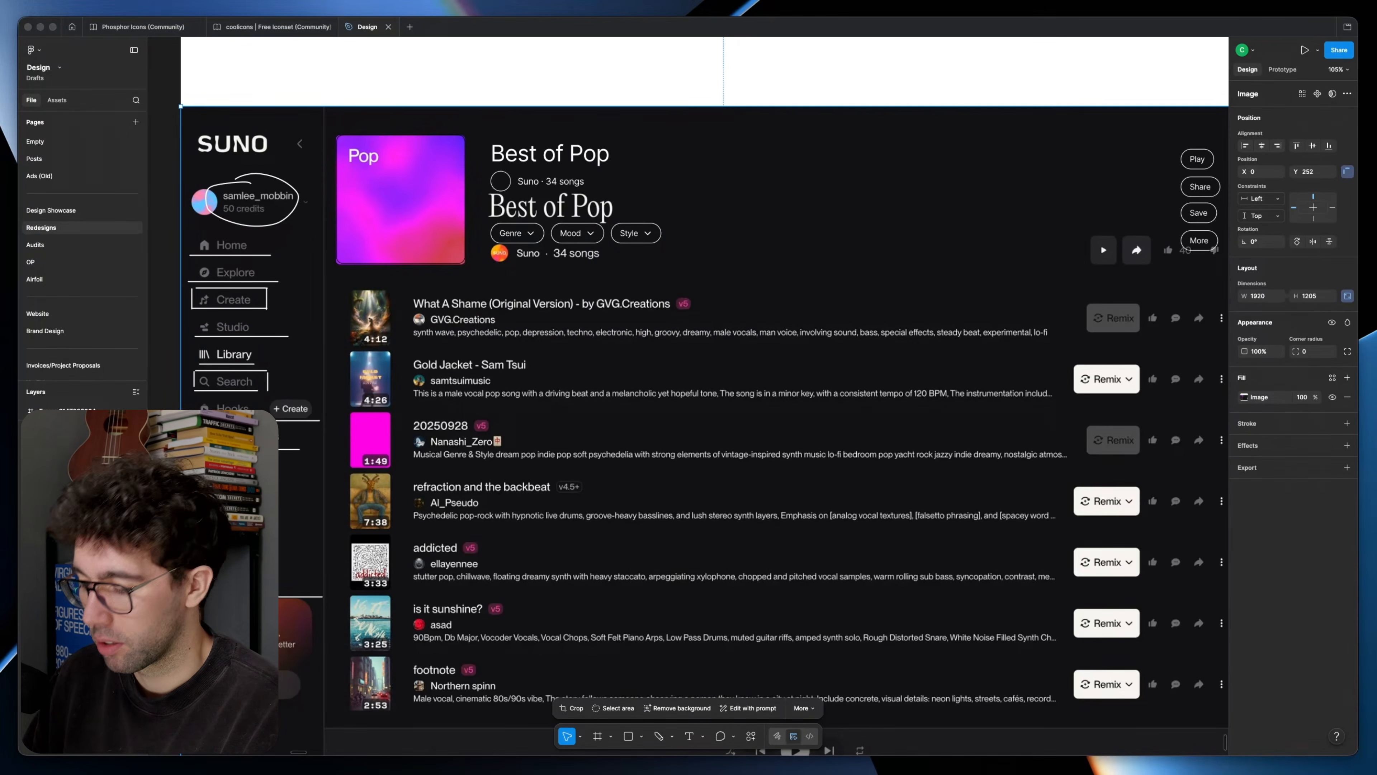
scroll(1101, 244, down, 5)
scroll(1165, 304, right, 10)
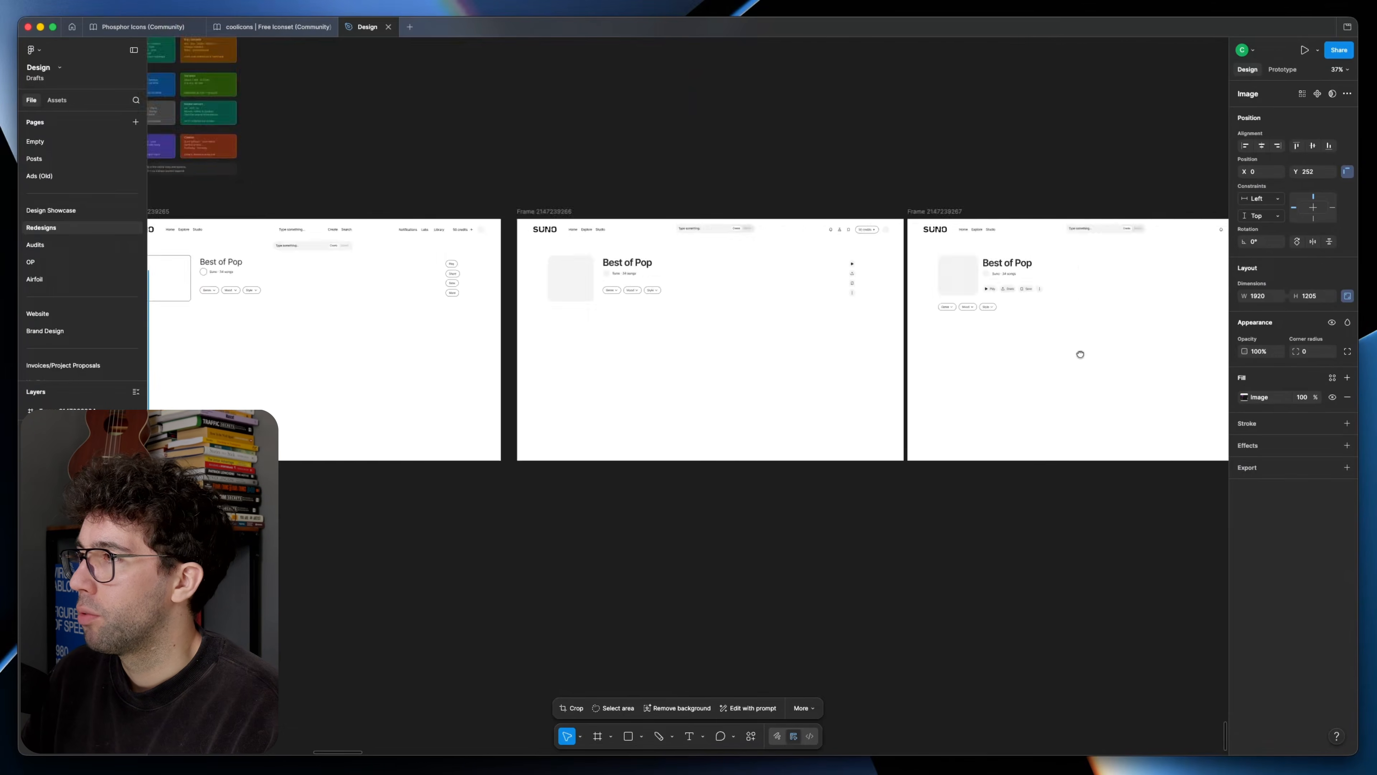
scroll(688, 319, down, 5)
scroll(462, 313, up, 15)
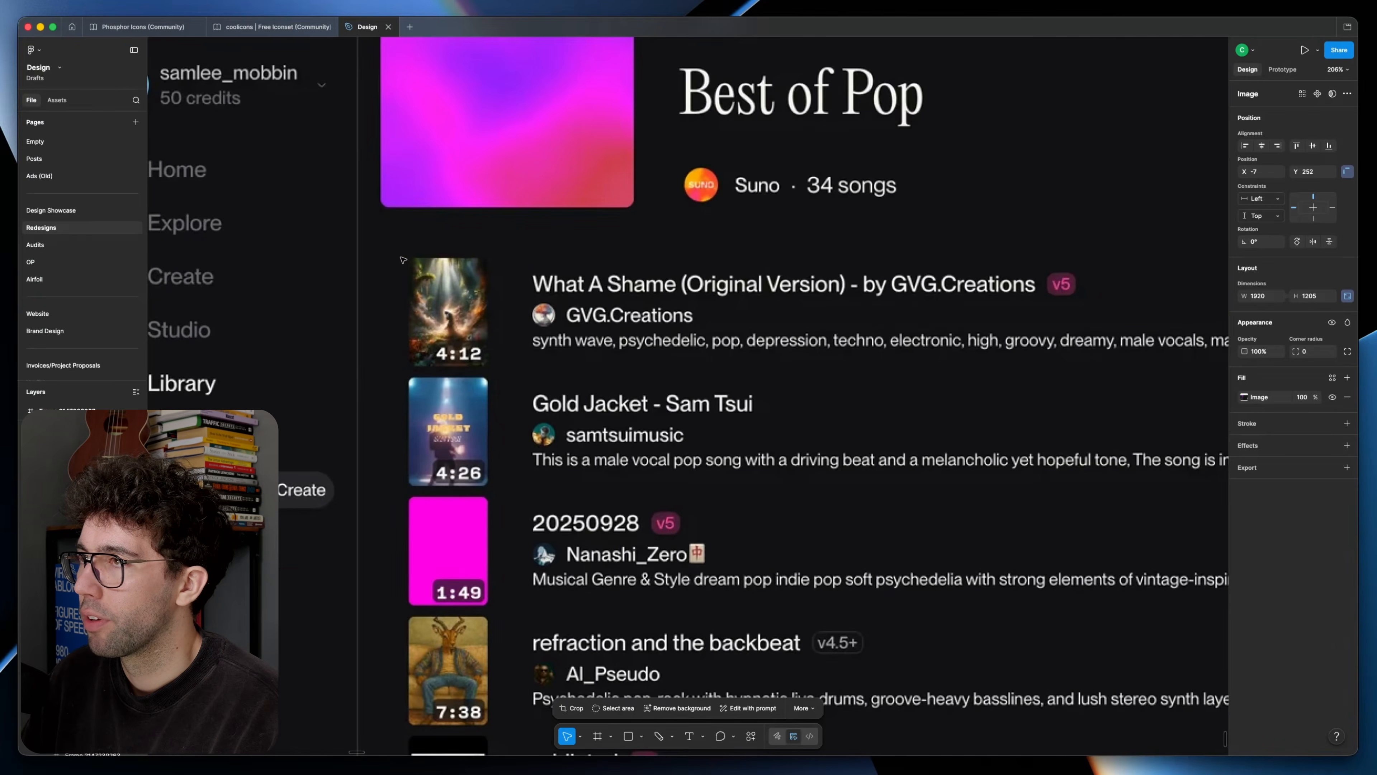
Step: Draw a square frame of about 98 by 98 px over the first song's cover thumbnail
key(f)
drag(399, 258, 508, 318)
scroll(487, 365, down, 5)
scroll(487, 365, up, 6)
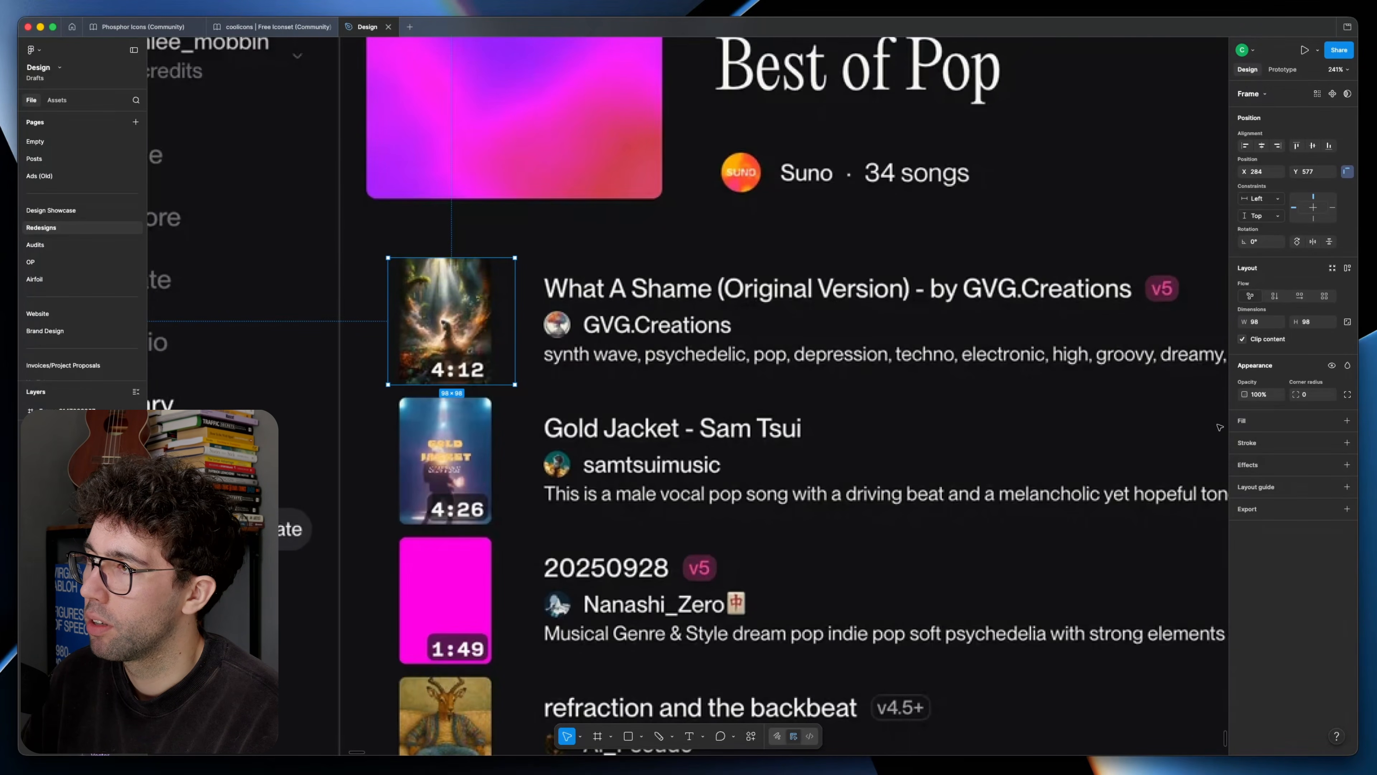
Step: Draw placeholder rectangles over the first song's title (about 363 by 22 px), artist (about 128 by 19 px) and tag row
scroll(1219, 427, down, 4)
key(r)
drag(319, 297, 596, 313)
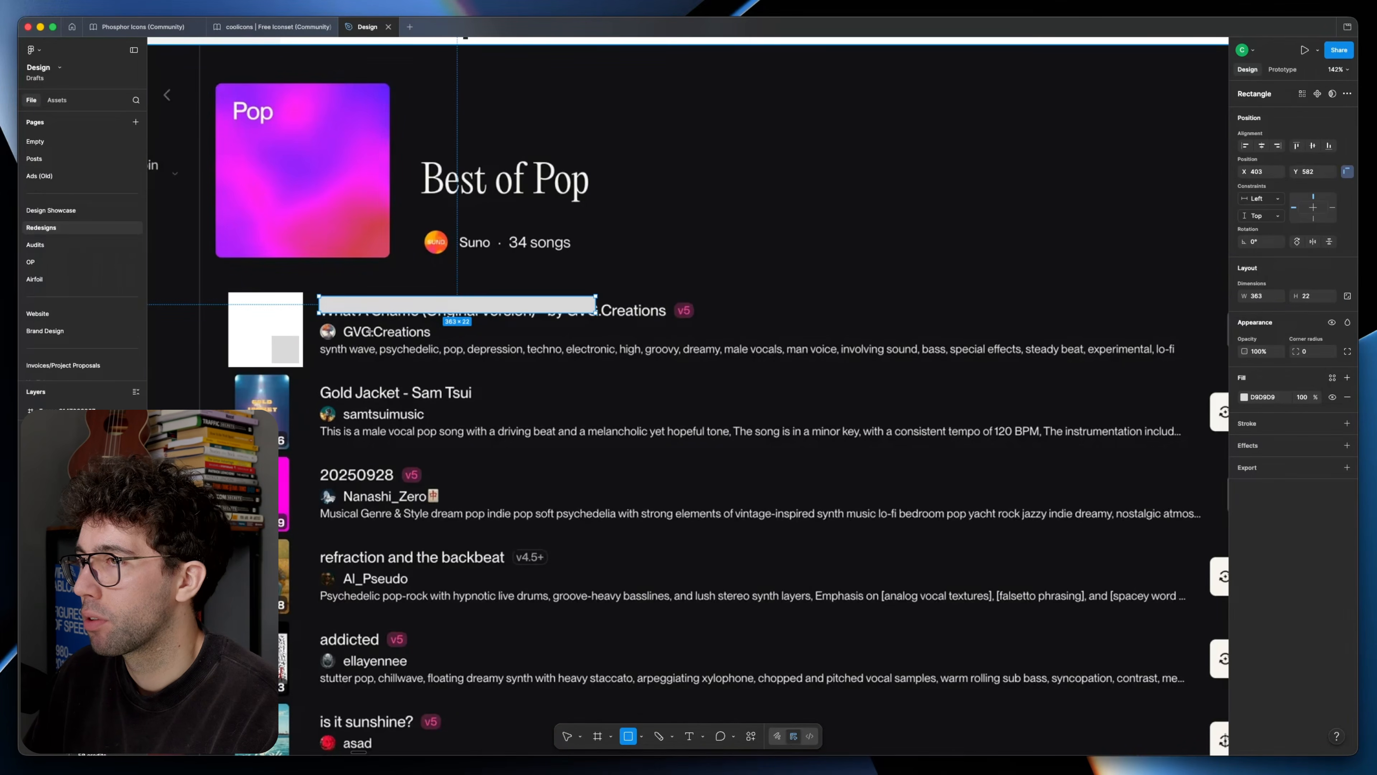
drag(320, 321, 420, 336)
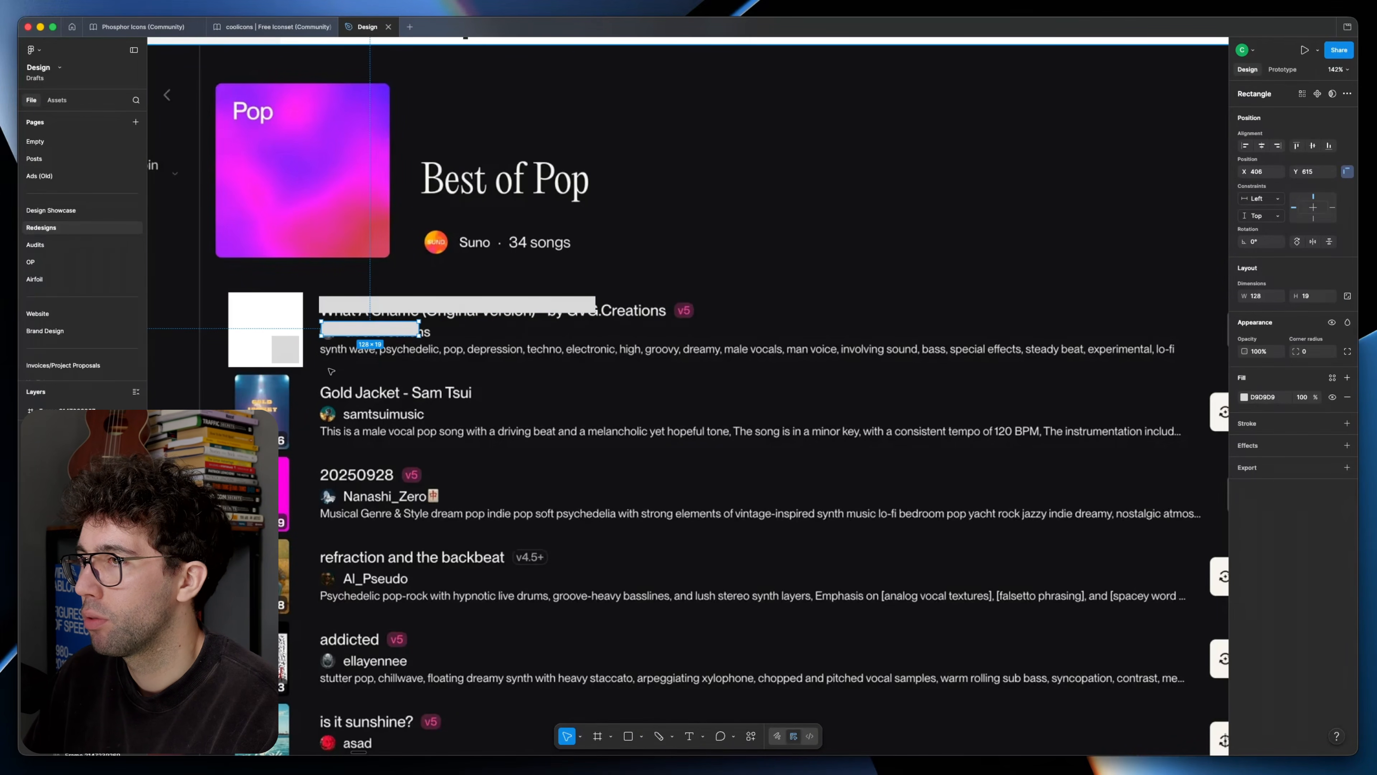
key(r)
drag(320, 344, 373, 362)
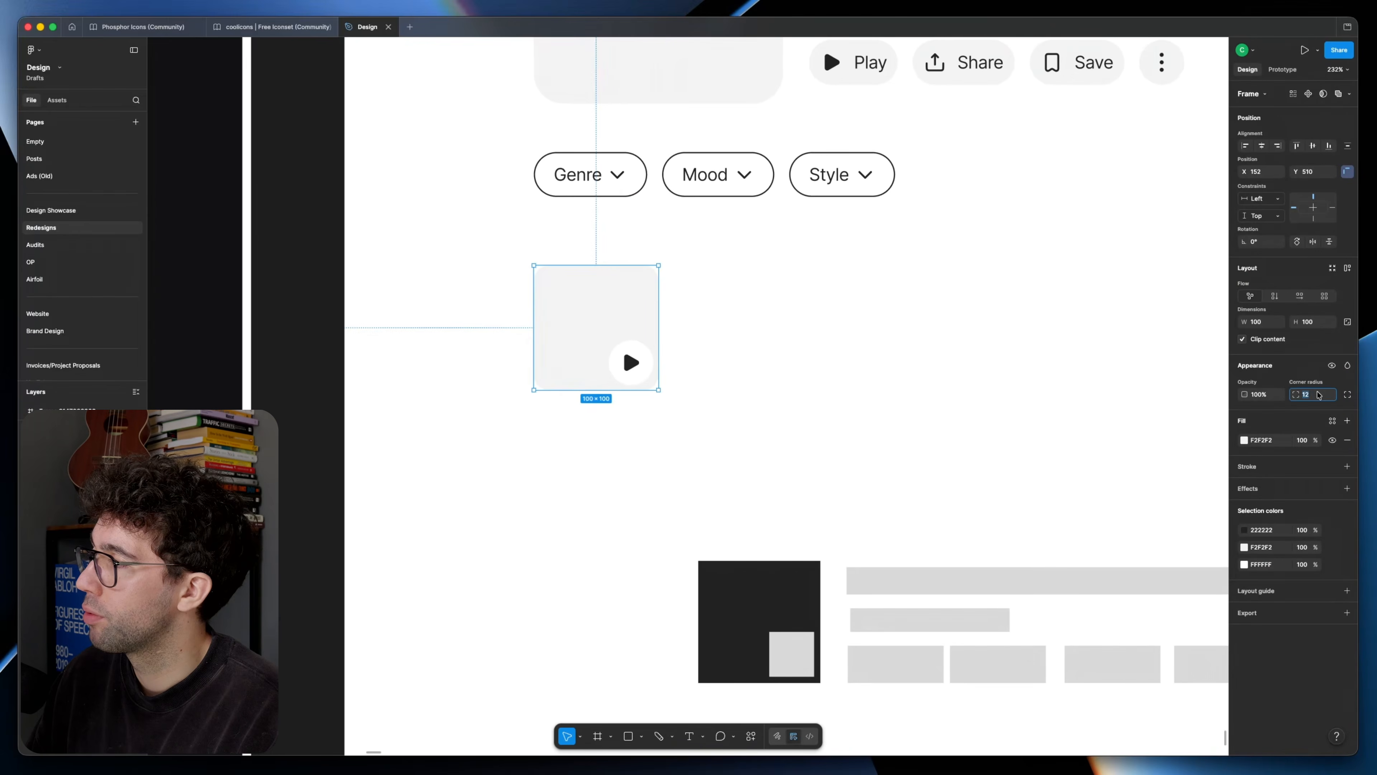
Step: In a duplicate of the frame, build the first song's 100 px rounded cover placeholder with a white circular play button in its lower-right corner
click(956, 449)
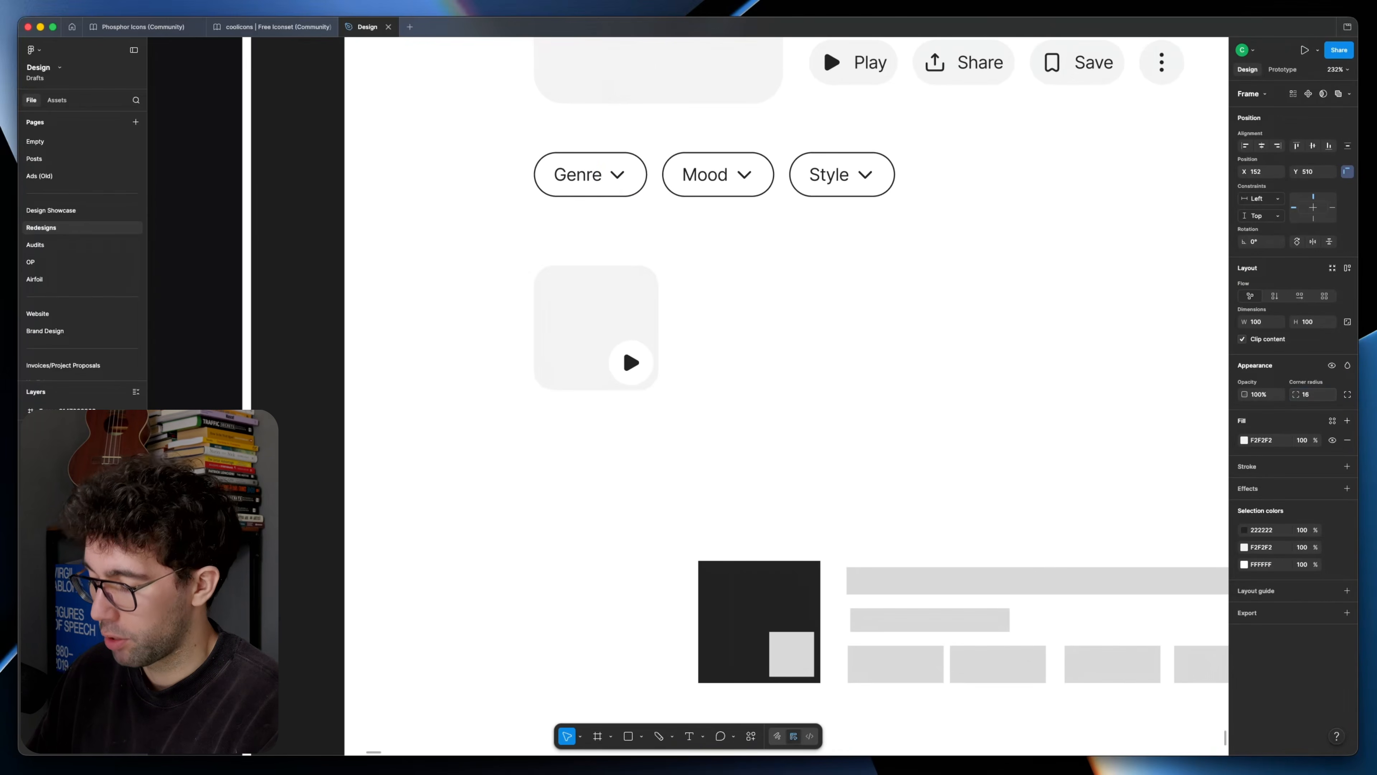
scroll(904, 427, down, 5)
drag(905, 428, 772, 419)
scroll(654, 390, up, 5)
mouse_move(654, 390)
mouse_down()
mouse_move(636, 329)
mouse_move(637, 372)
mouse_up()
super+click(524, 343)
key(alt)
click(695, 329)
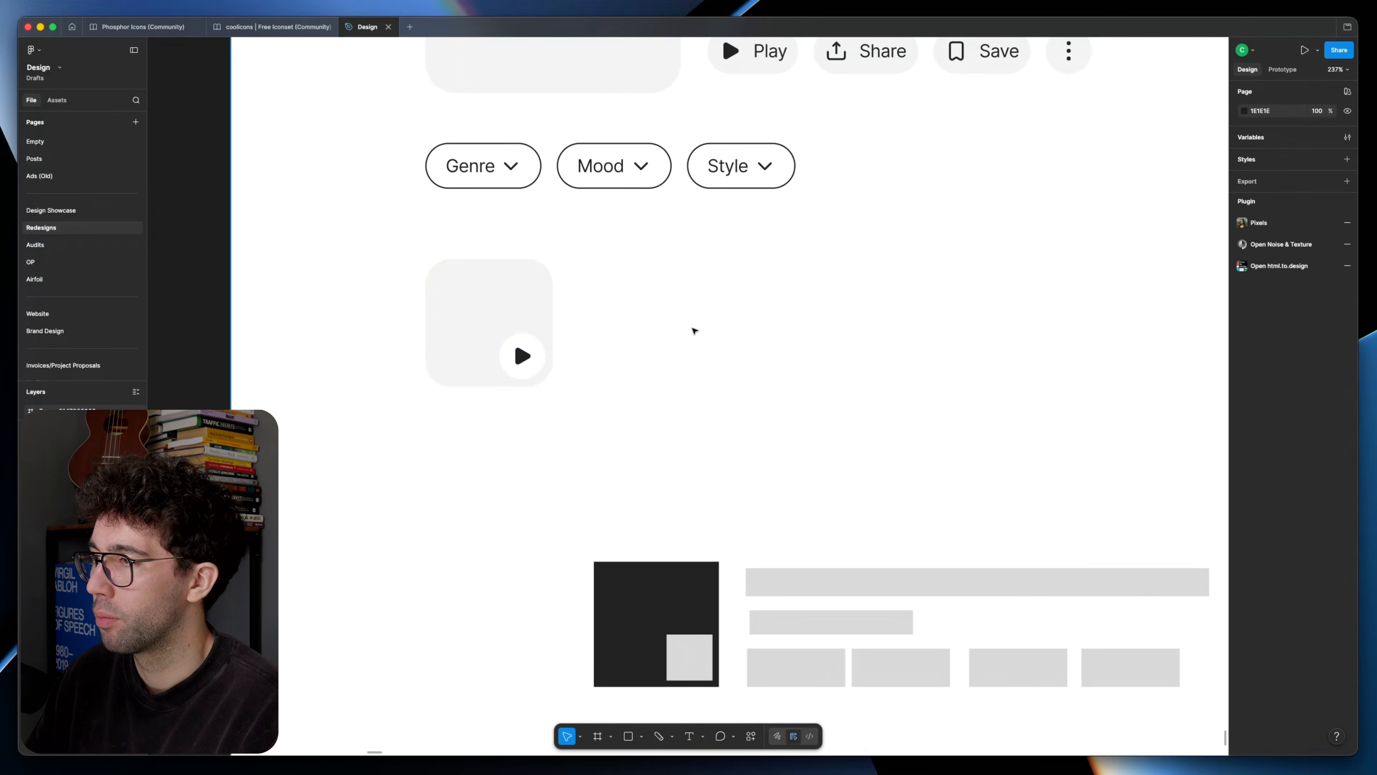
Step: Title the first song "What A Shame (Original Version)" beside its cover and copy the original screenshot below the new frame
scroll(676, 332, down, 5)
scroll(674, 336, up, 5)
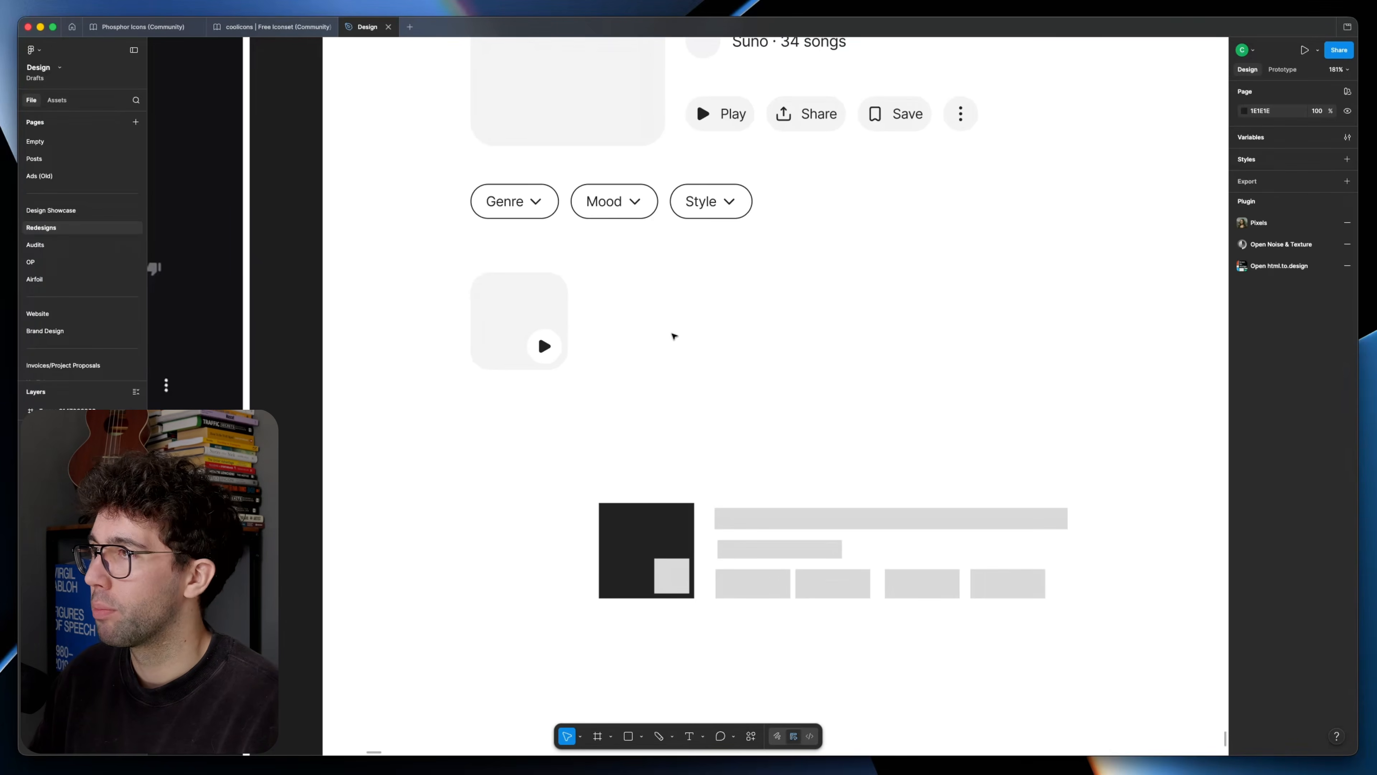
scroll(674, 336, down, 5)
drag(674, 334, 962, 343)
drag(608, 327, 802, 335)
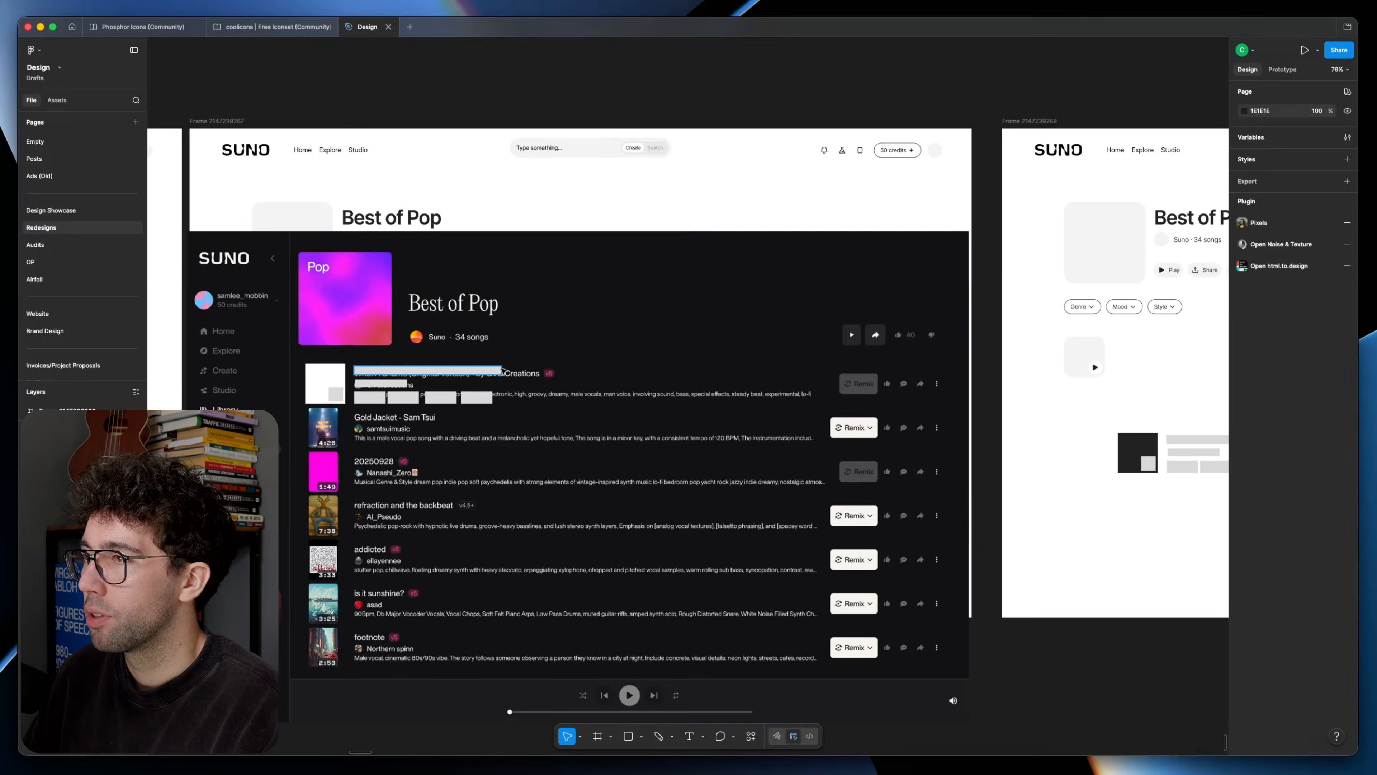
scroll(765, 332, right, 10)
scroll(521, 404, left, 10)
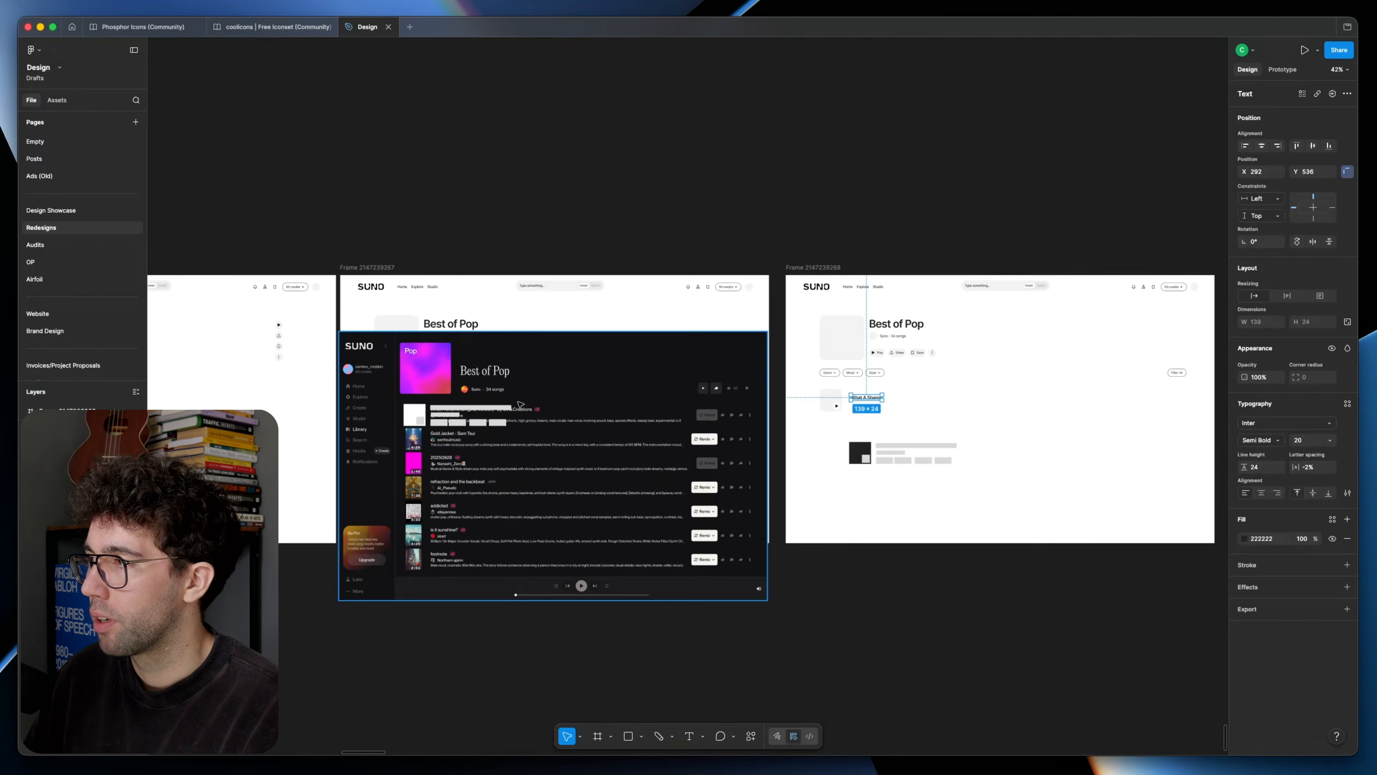
drag(521, 404, 802, 531)
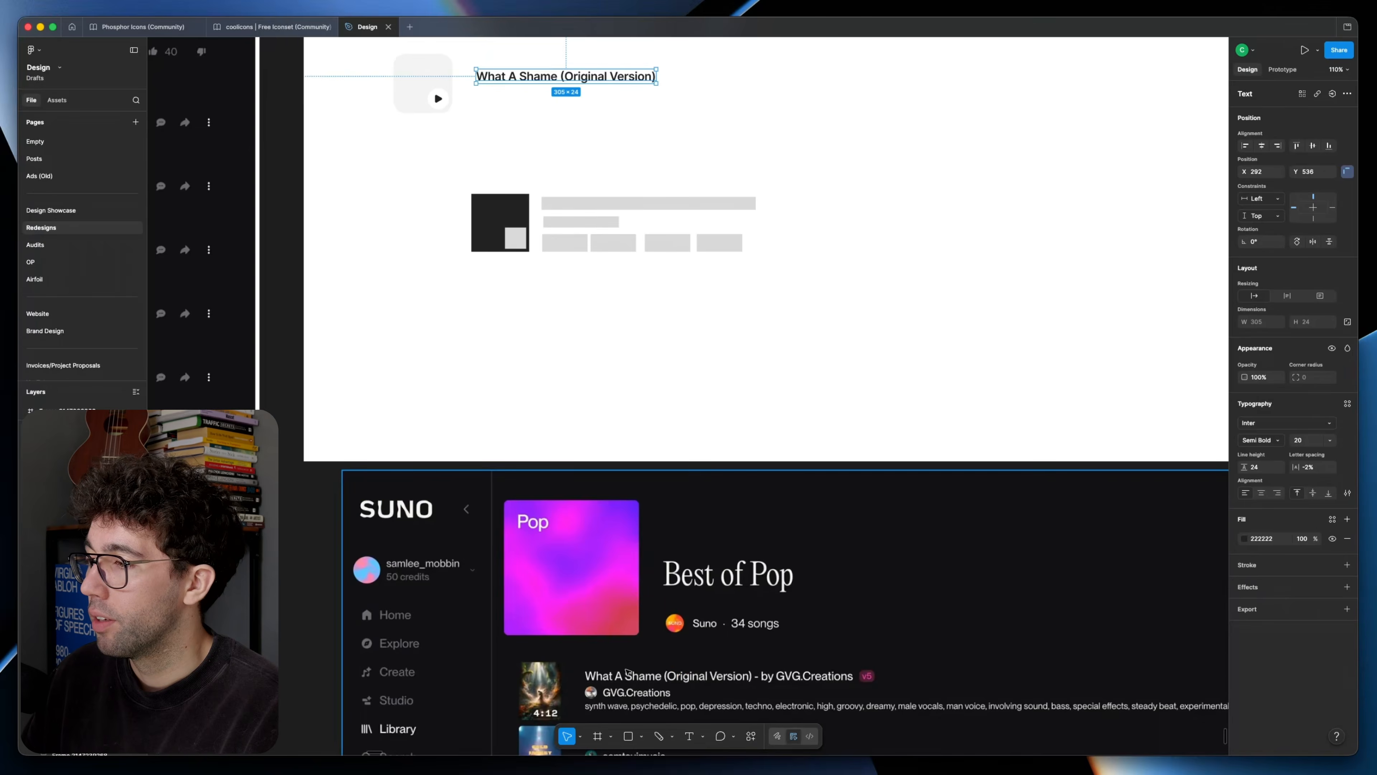
Step: Add the artist line with an avatar circle under the song title and paste a copy of the header's Create pill beneath it
scroll(572, 81, up, 3)
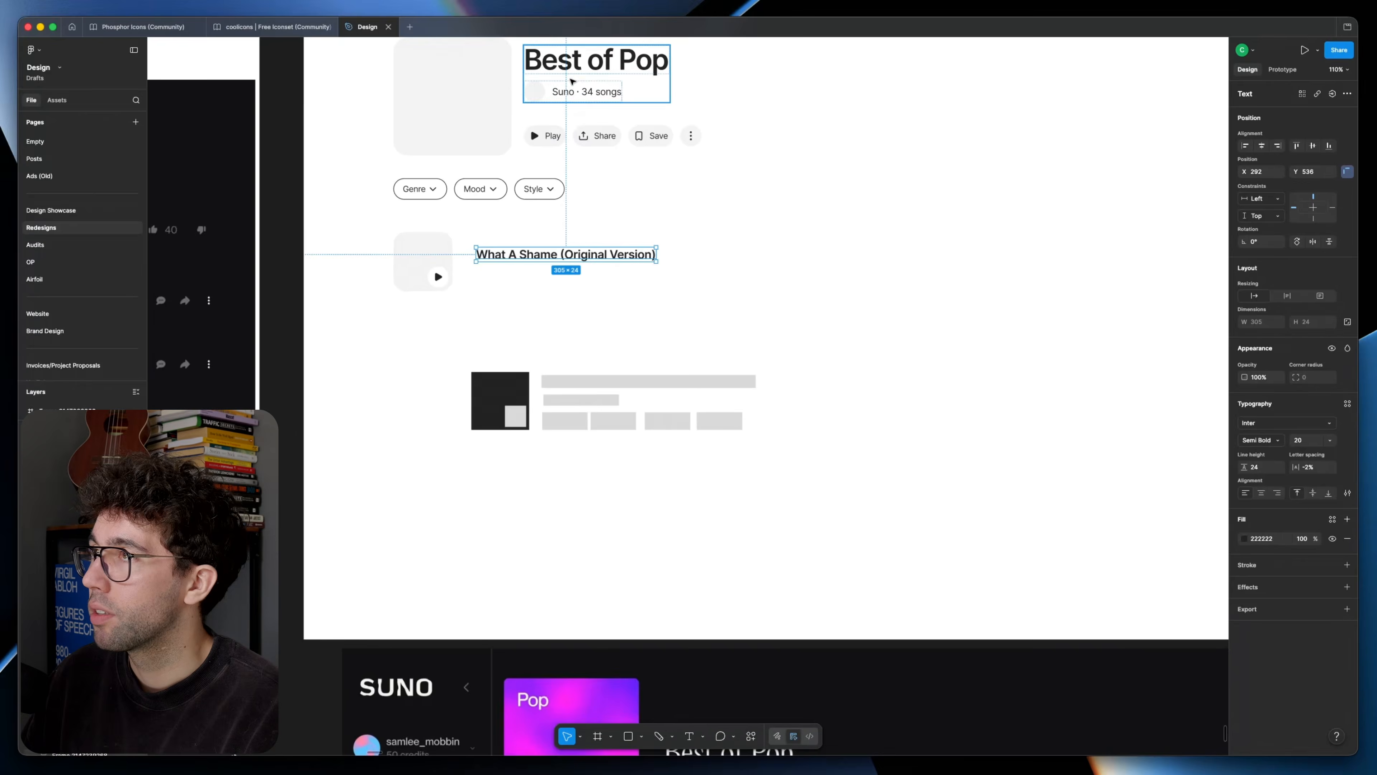
scroll(572, 82, up, 2)
click(434, 246)
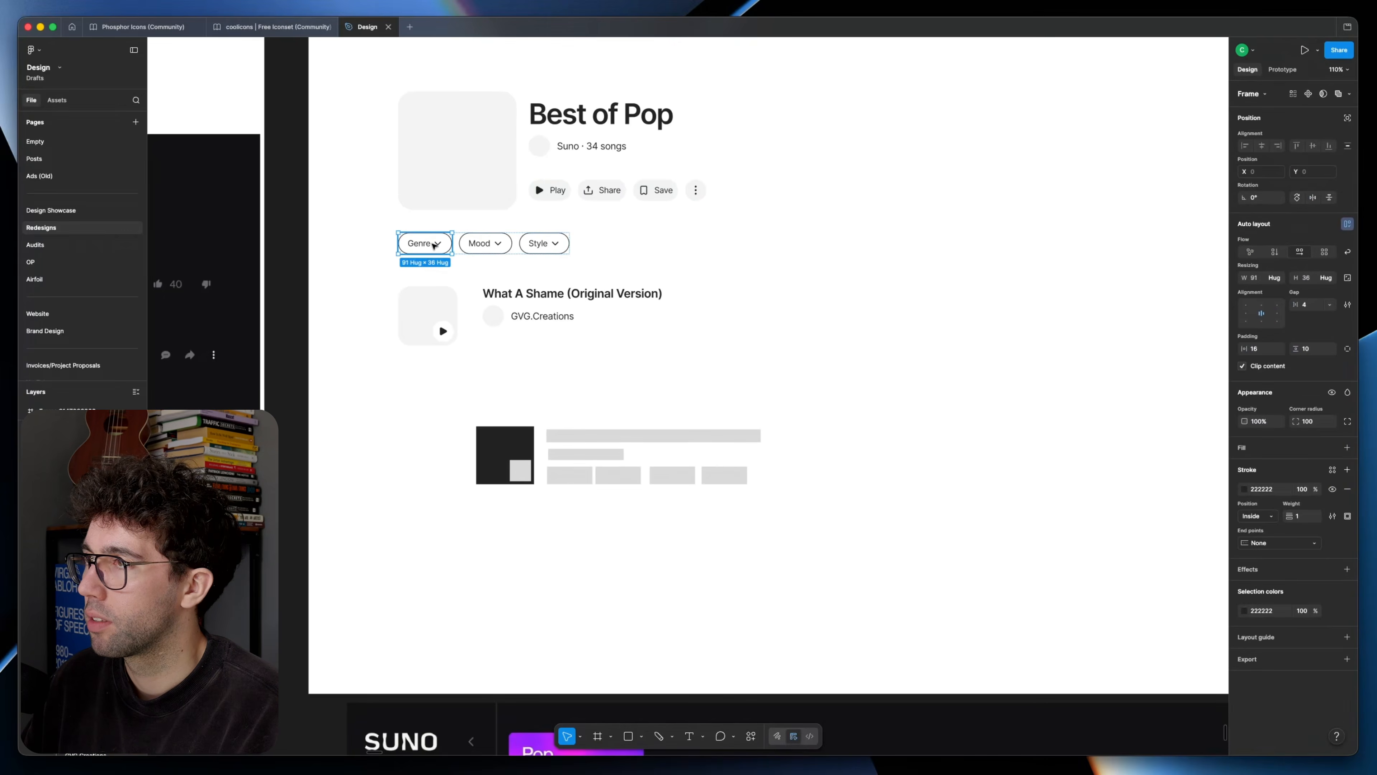
scroll(434, 245, up, 3)
double_click(907, 193)
key(super+c)
click(926, 512)
key(super+v)
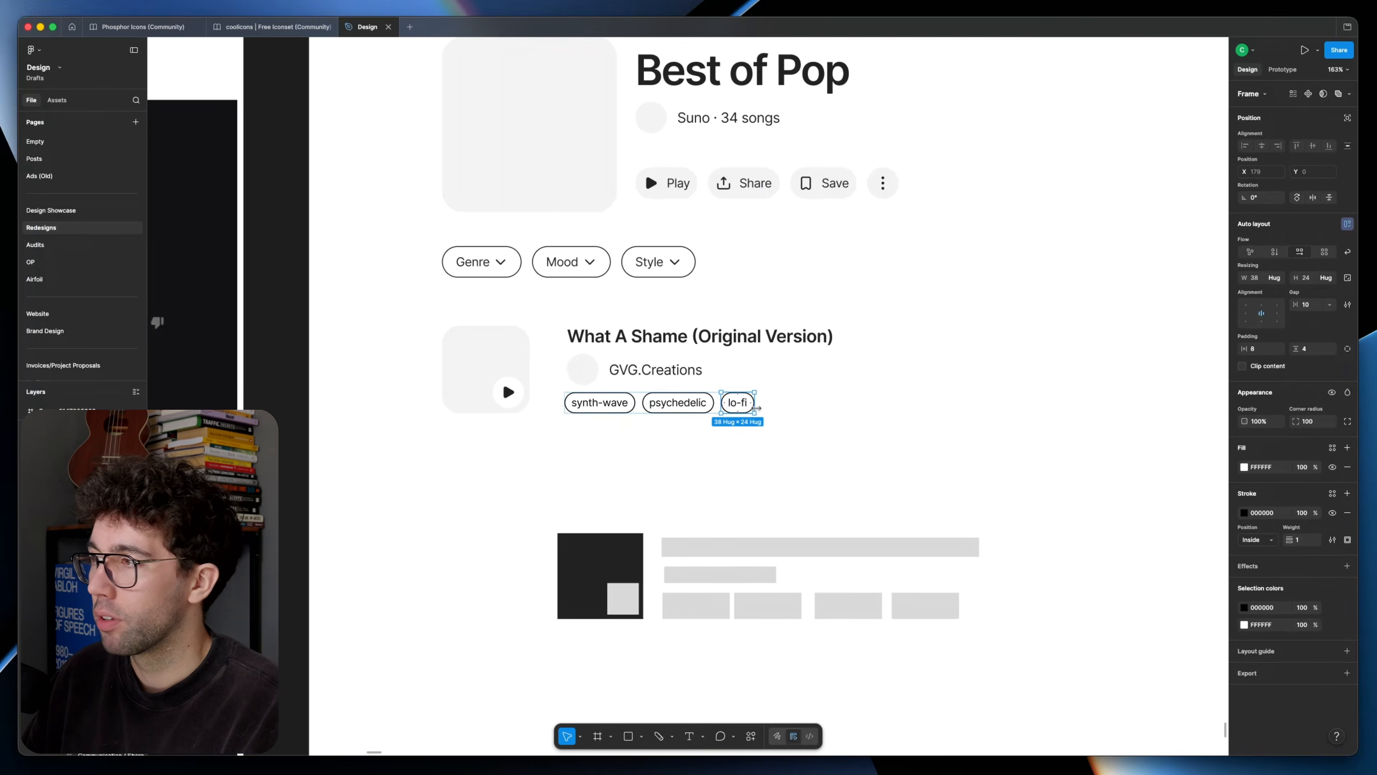
Step: Give the pill a 1 px black outline and duplicate it into tags reading synth-wave, psychedelic, lo-fi and male vocals
key(super+d)
double_click(788, 402)
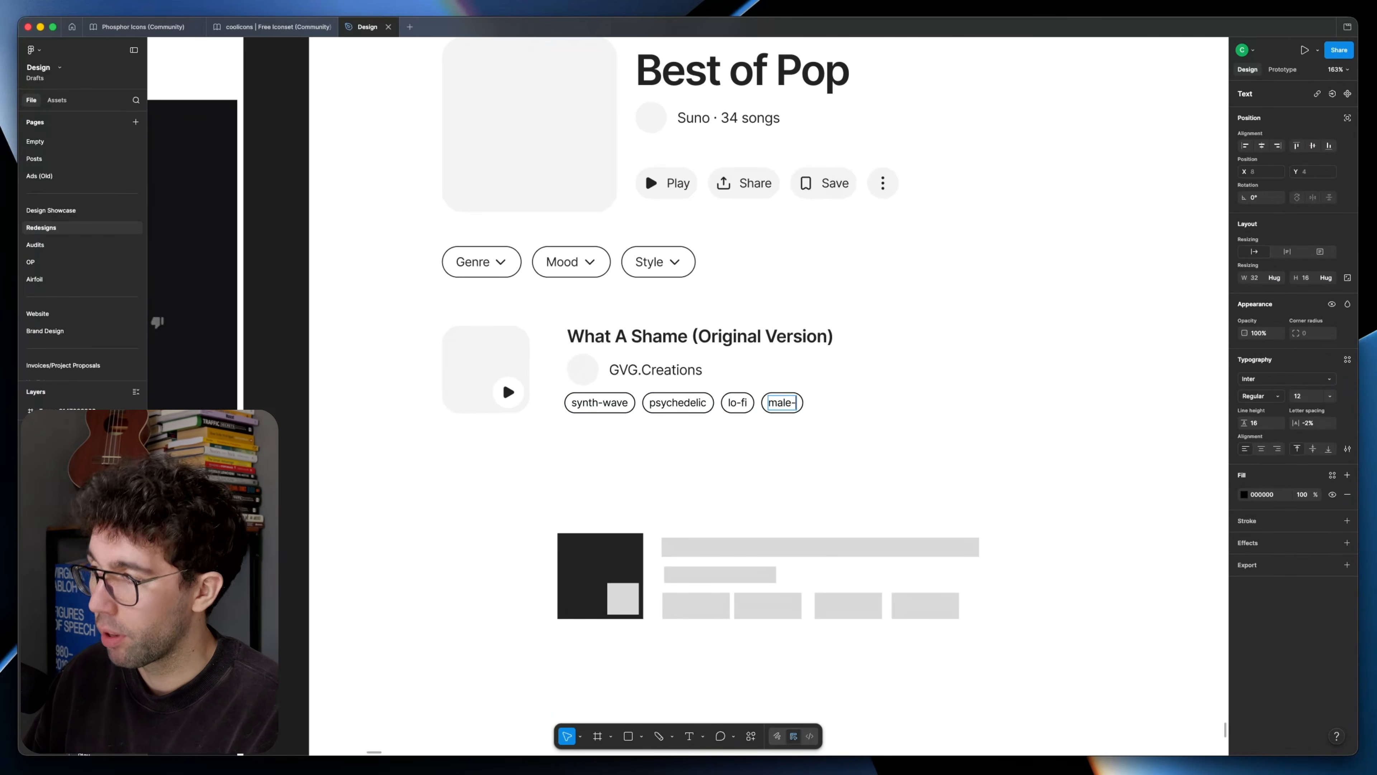
text(ocals)
key(Escape)
key(Escape)
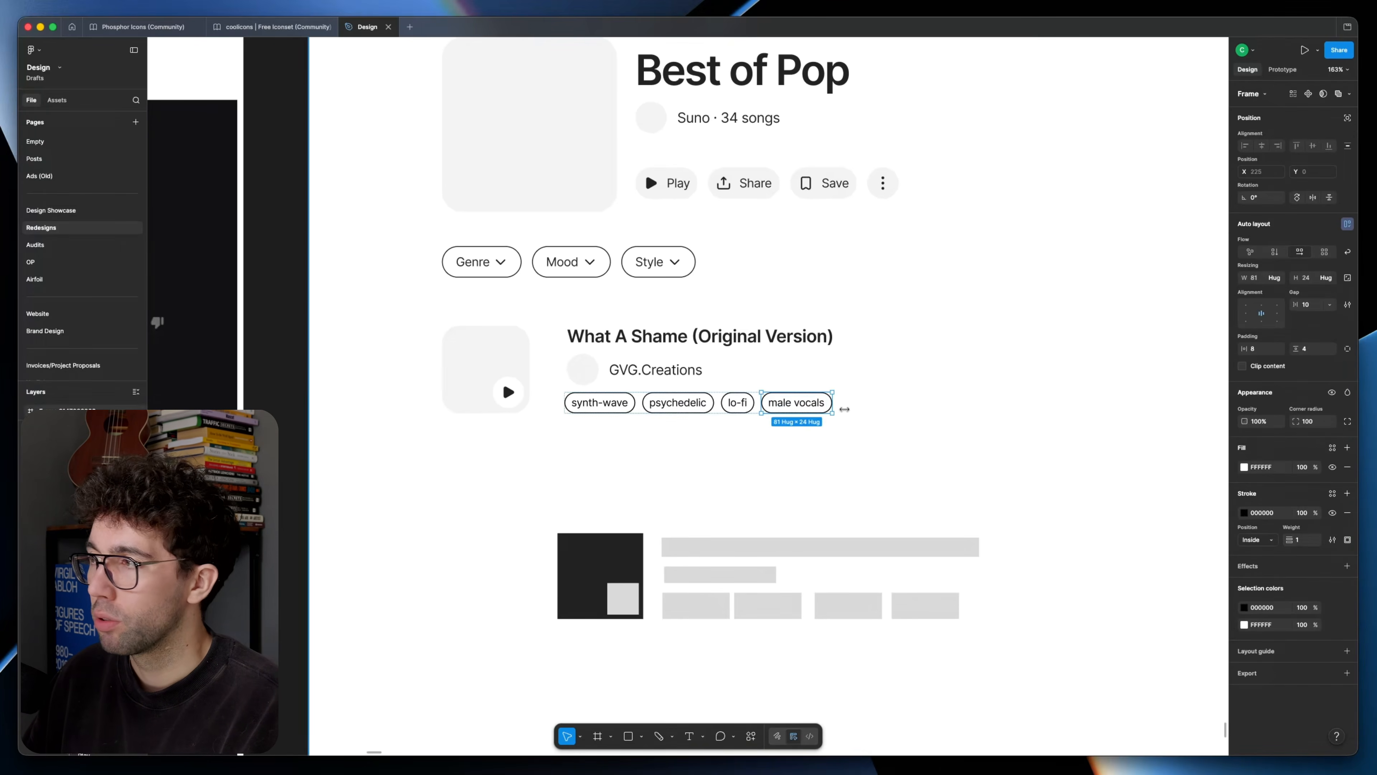
Step: Extend the song's tag row with two more pills reading dreamy and experimental
key(super+d)
double_click(886, 403)
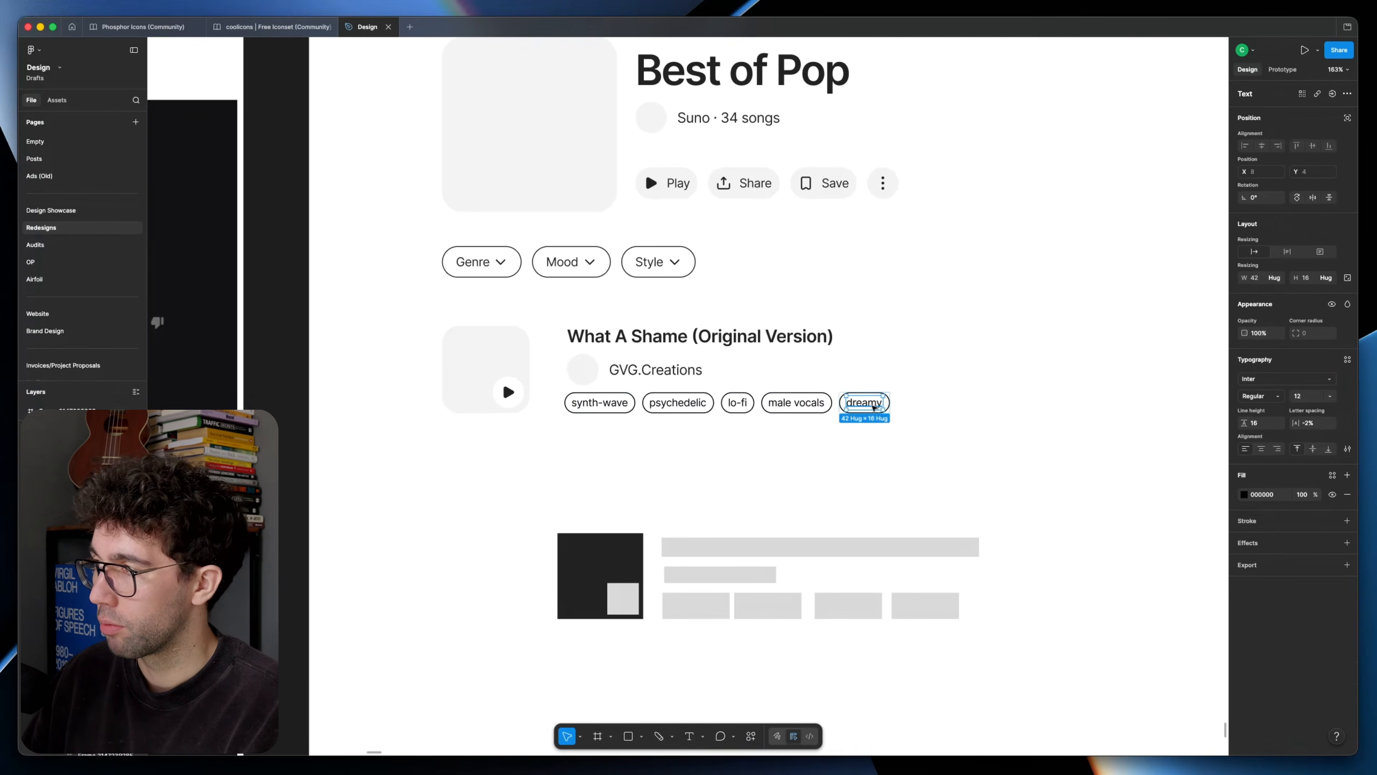
key(Escape)
key(super+d)
double_click(917, 403)
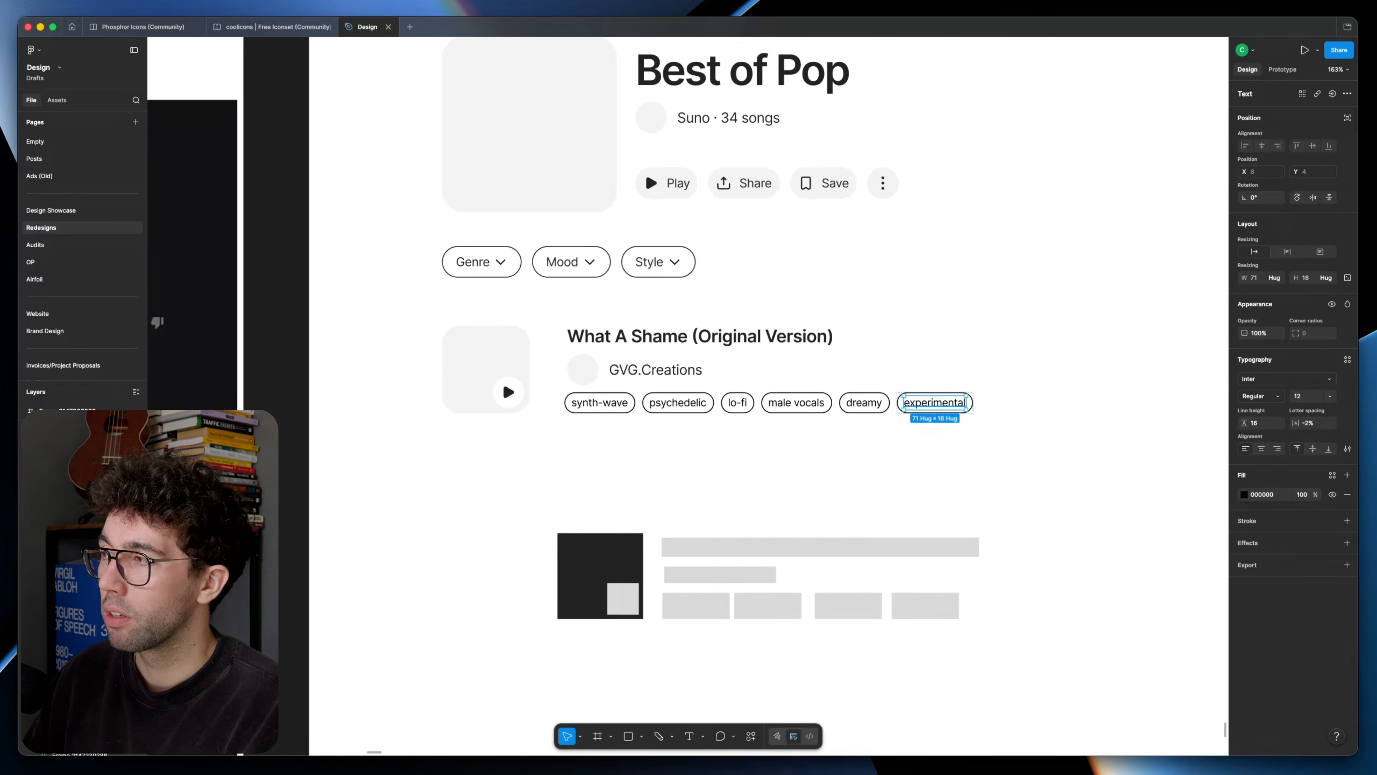
click(823, 452)
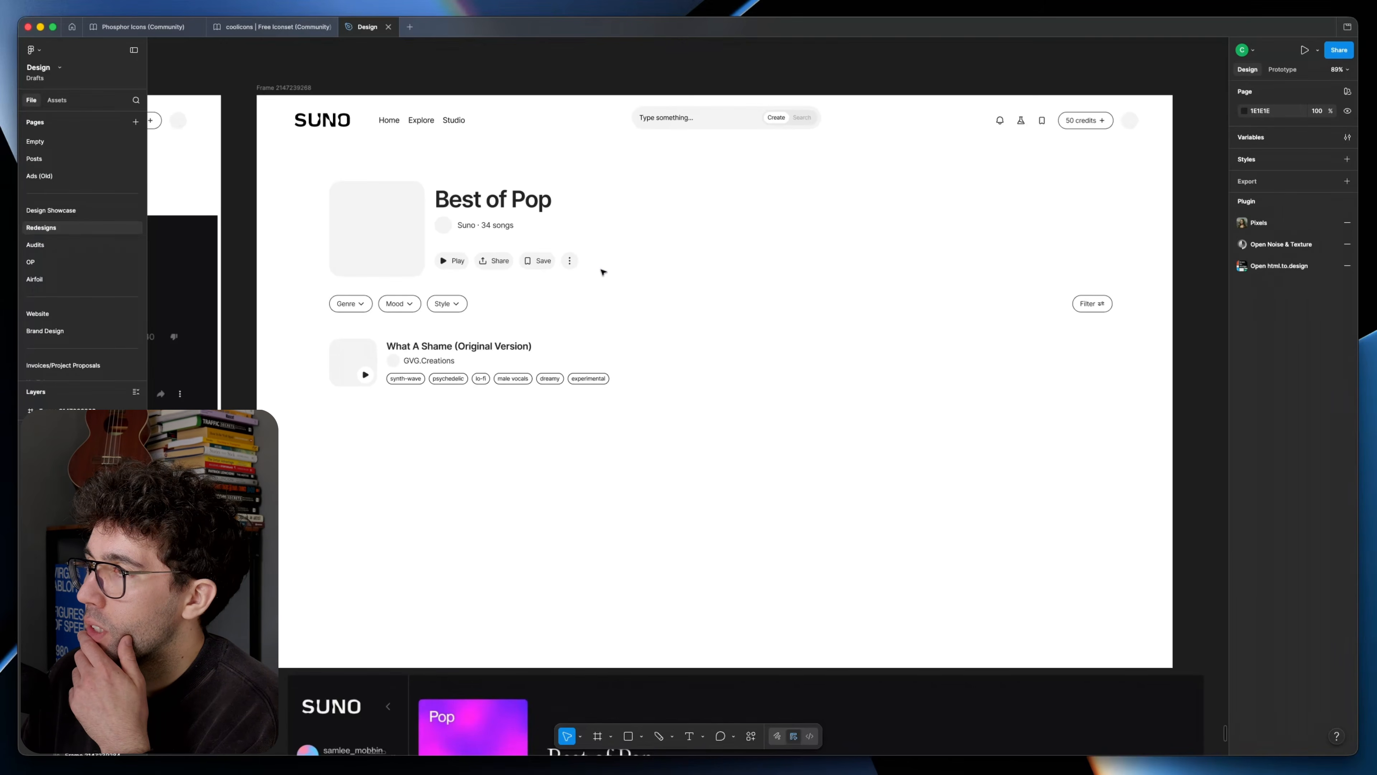
Step: Delete the leftover dark square and grey placeholder blocks below the song row
scroll(603, 272, down, 6)
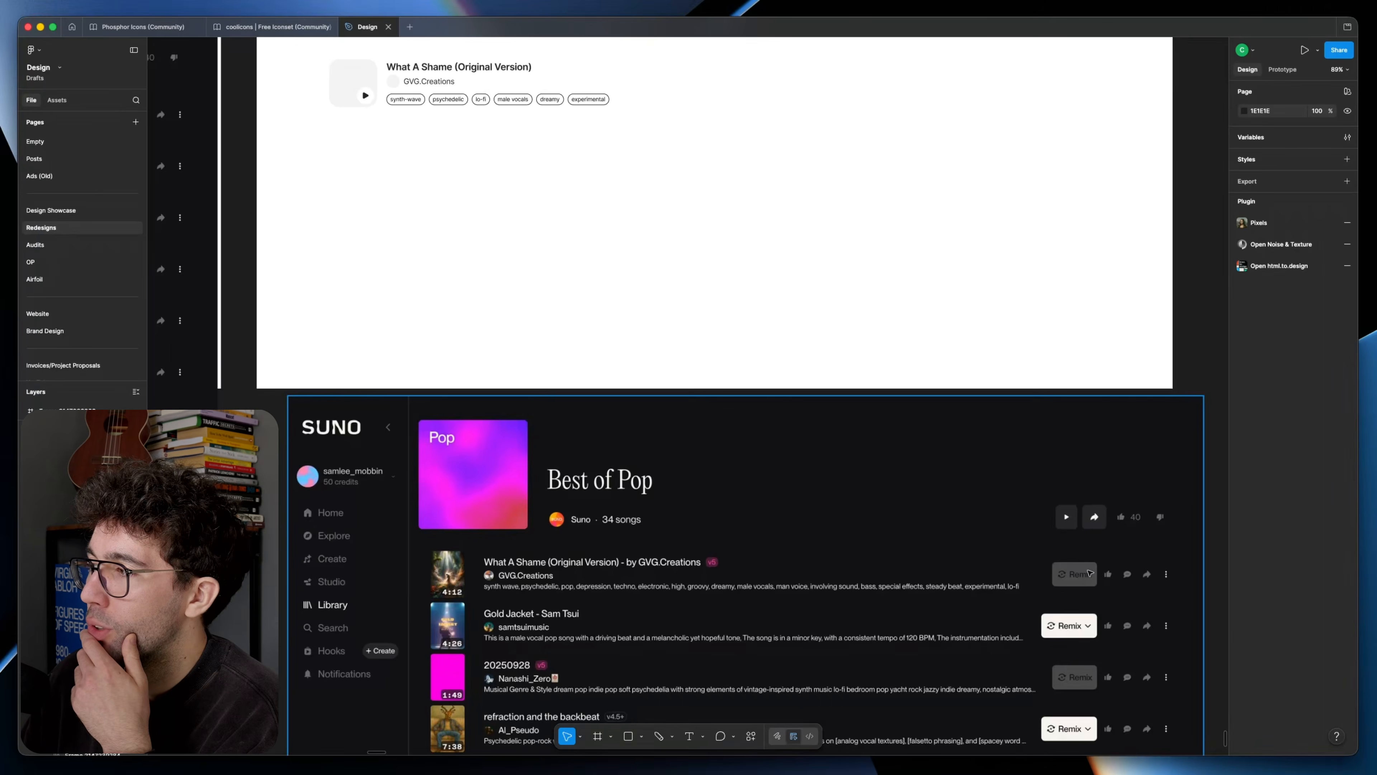
scroll(887, 517, up, 5)
scroll(825, 446, down, 5)
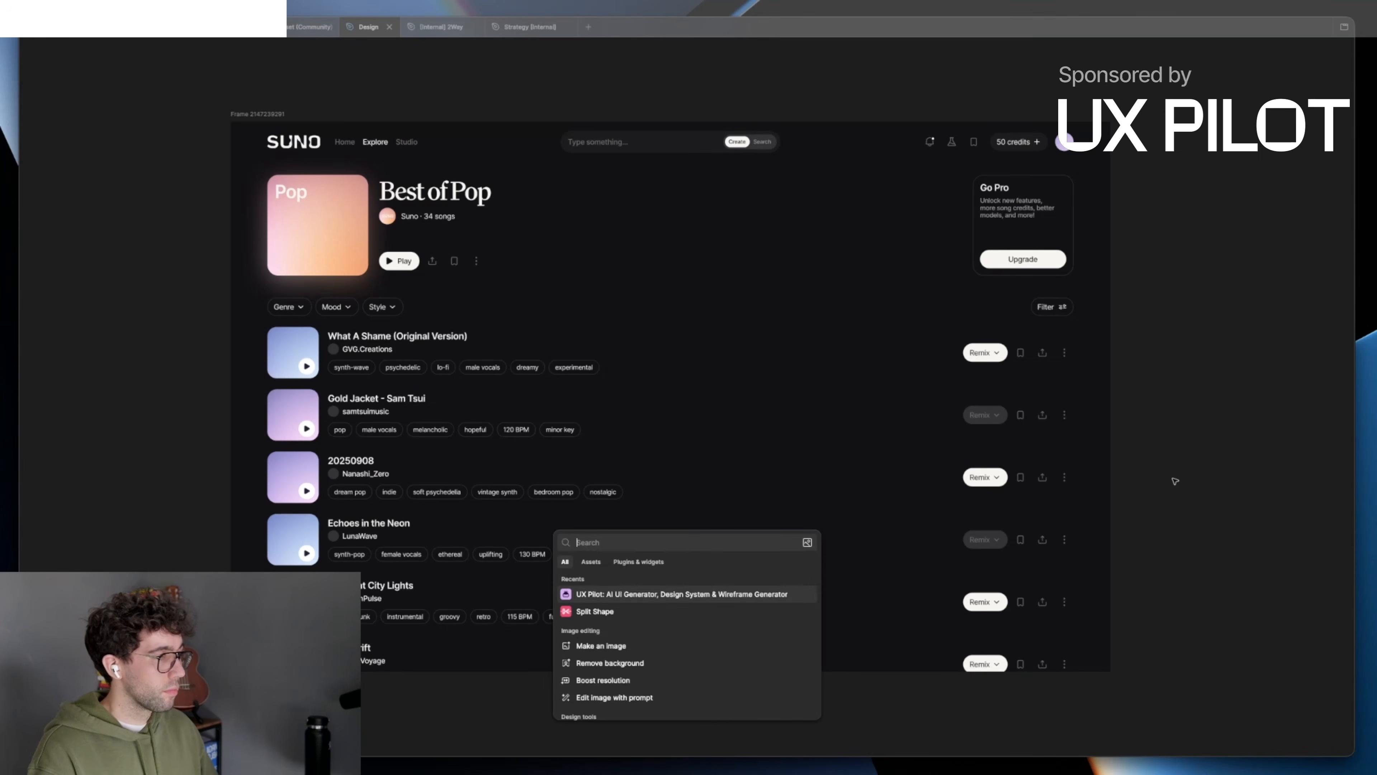
Step: Open the UX Pilot plugin's AI Agent and have it use the components from this file
key(Escape)
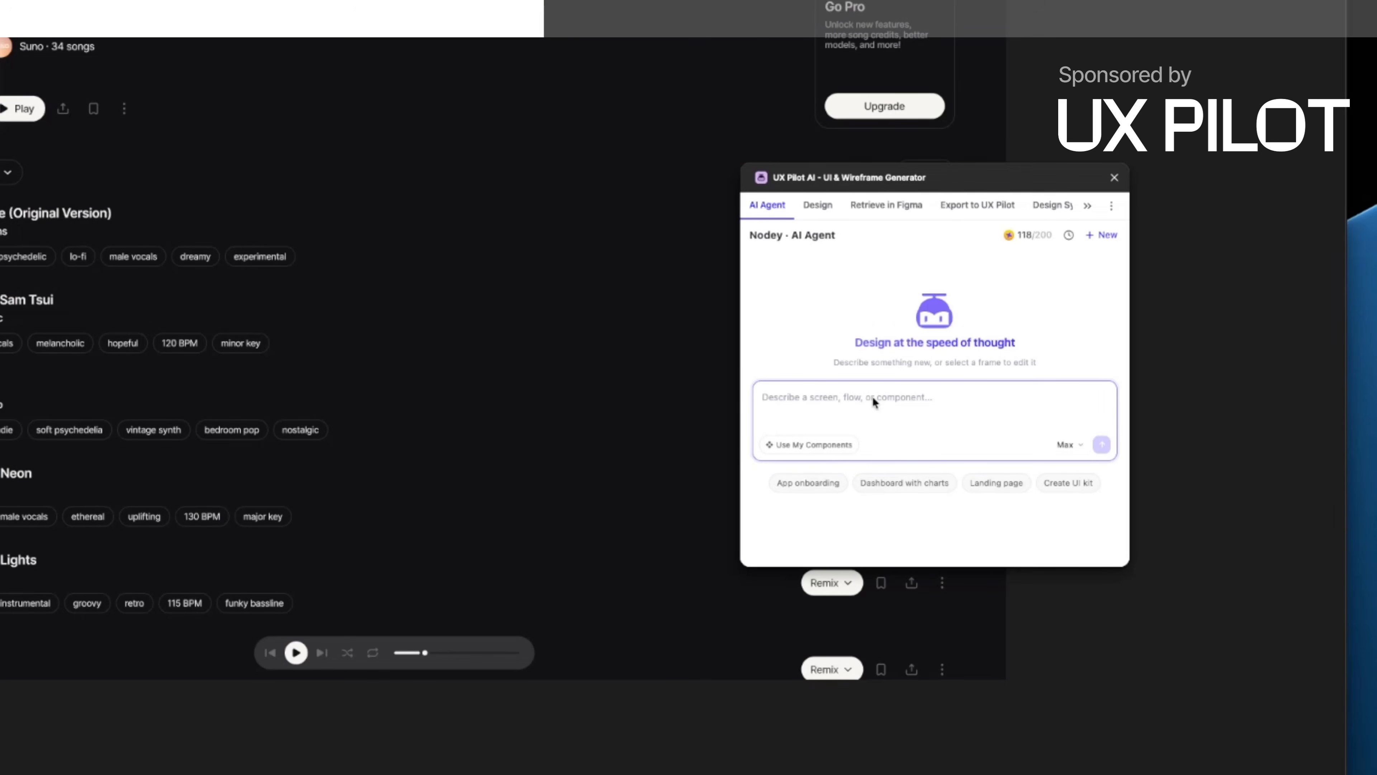
click(812, 445)
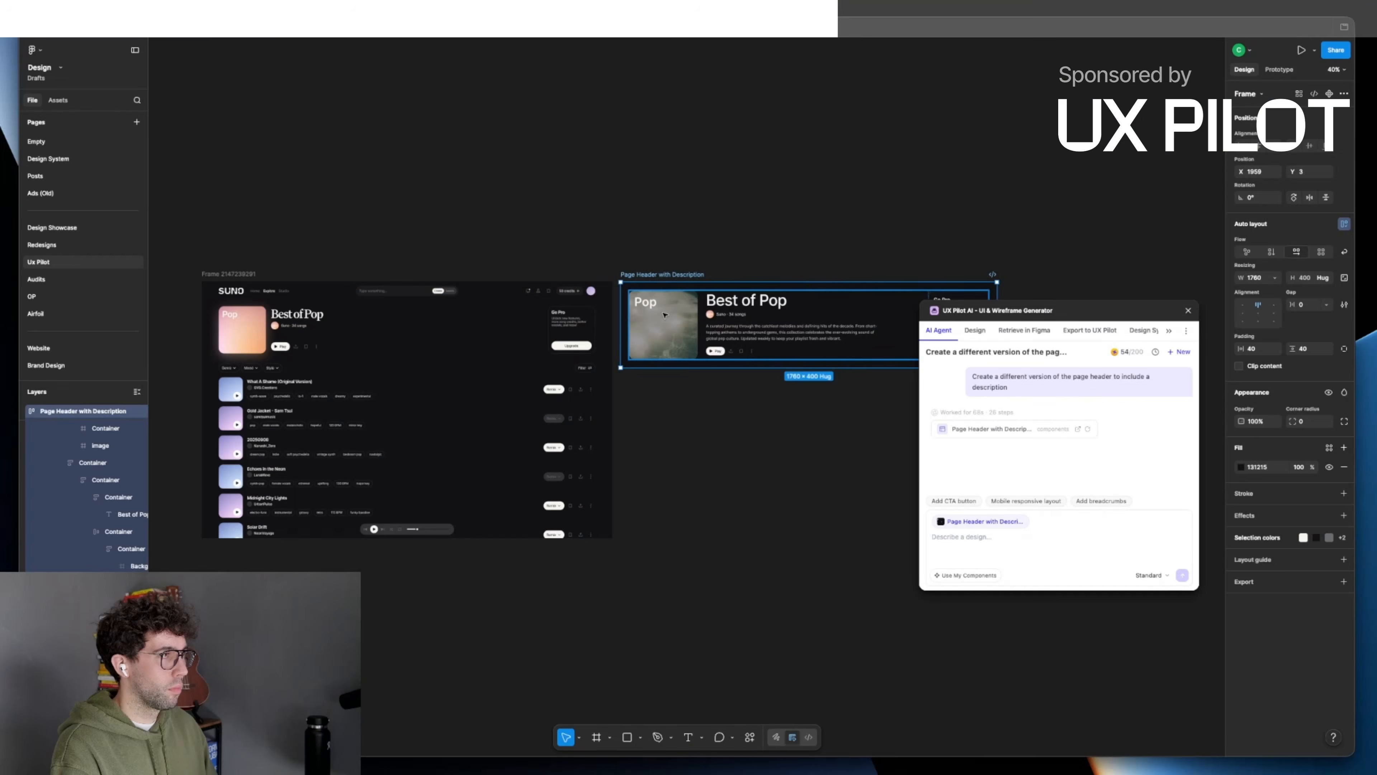
click(738, 247)
drag(840, 278, 672, 295)
scroll(720, 262, up, 4)
scroll(673, 297, up, 1)
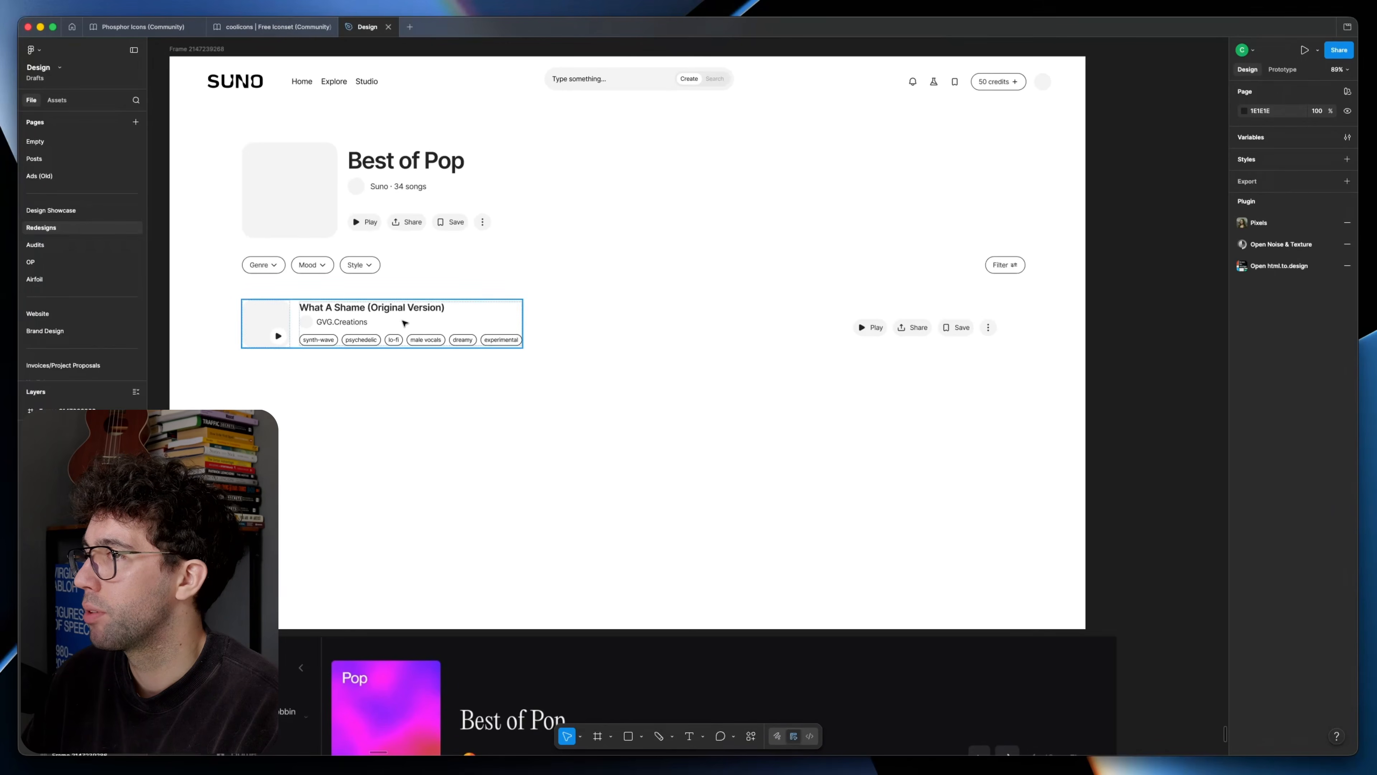
Step: Delete the Play button from the song row's actions and remove the text labels from its Share and Save buttons
double_click(870, 327)
key(Delete)
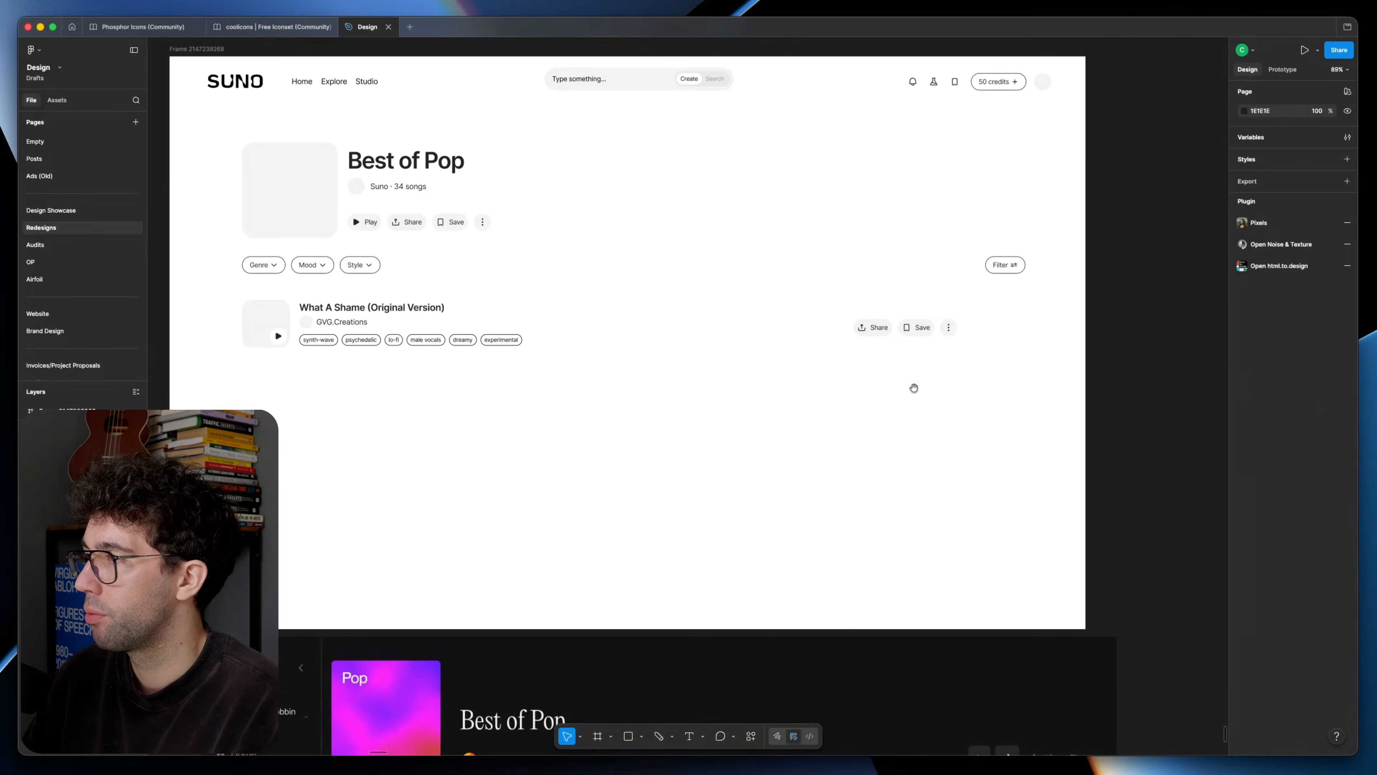
drag(914, 380, 882, 327)
super+click(846, 275)
shift+super+click(890, 275)
key(Delete)
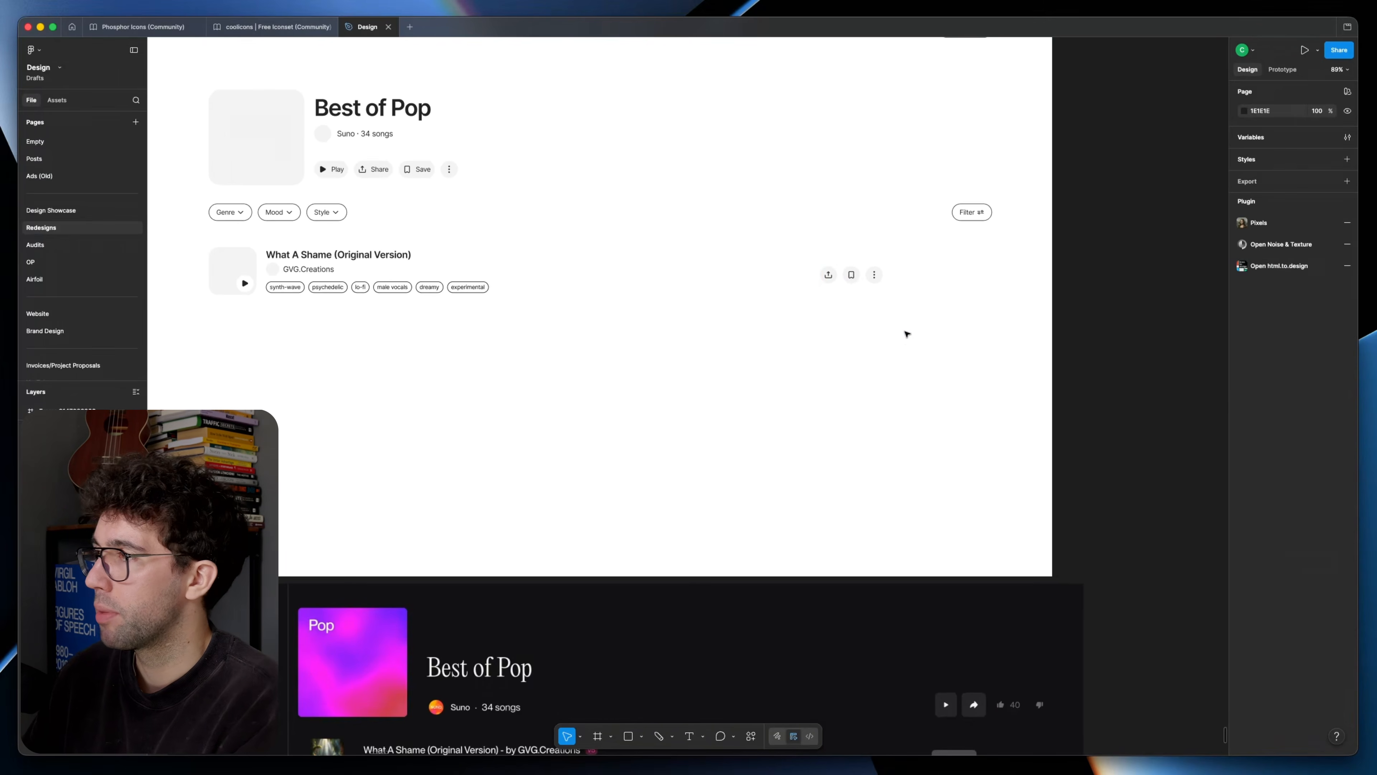
Step: Duplicate the song row's Share button, relabel the copy Remix, and leave the original share and save buttons icon-only
key(super+z)
double_click(853, 277)
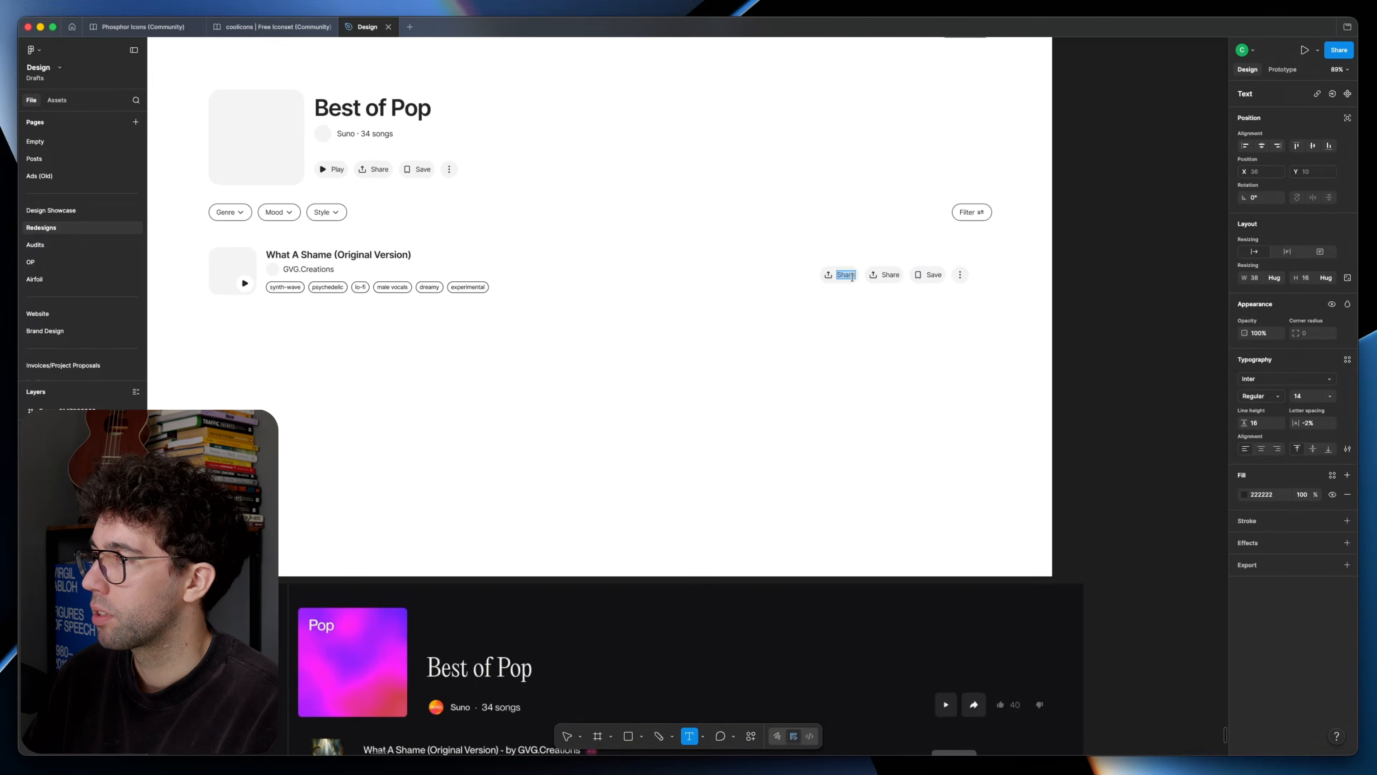
text(Remix)
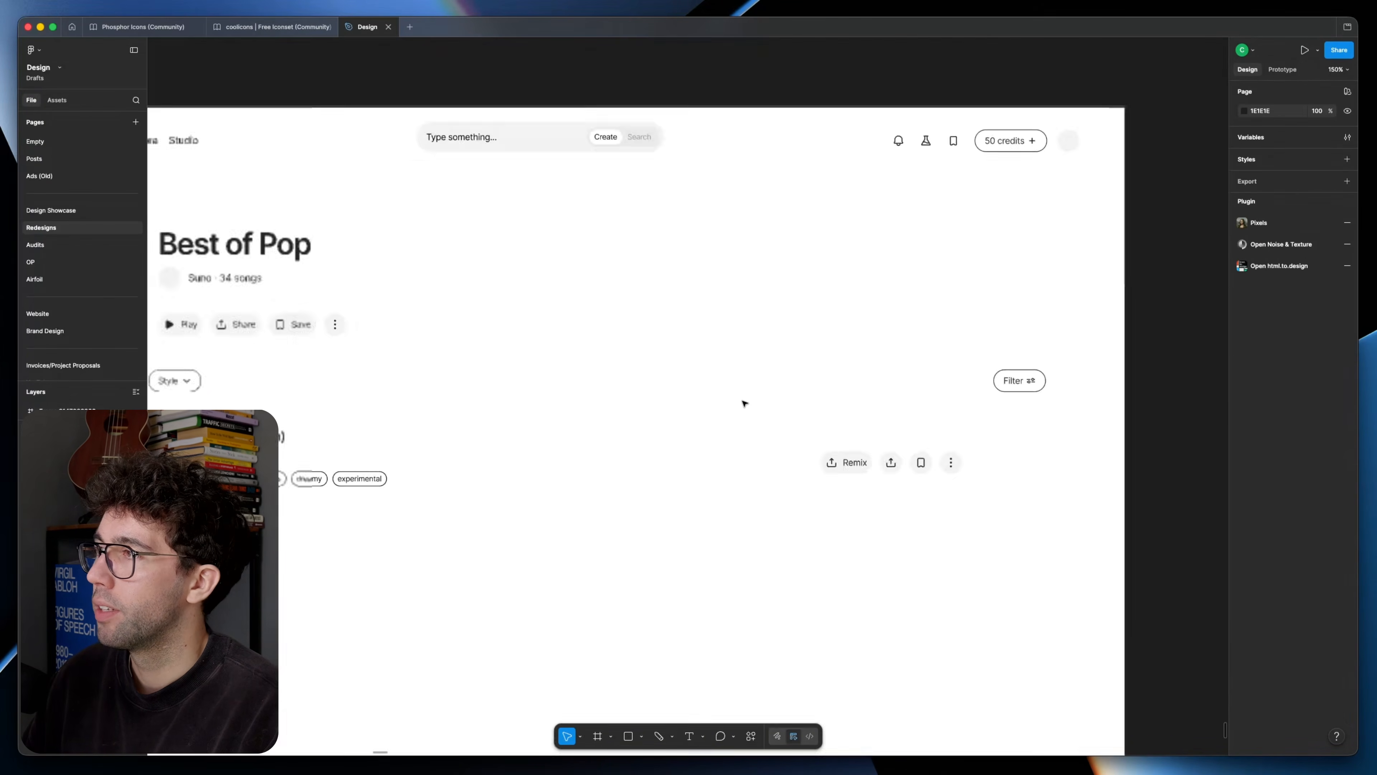
scroll(742, 402, down, 5)
scroll(808, 303, up, 5)
scroll(816, 303, down, 5)
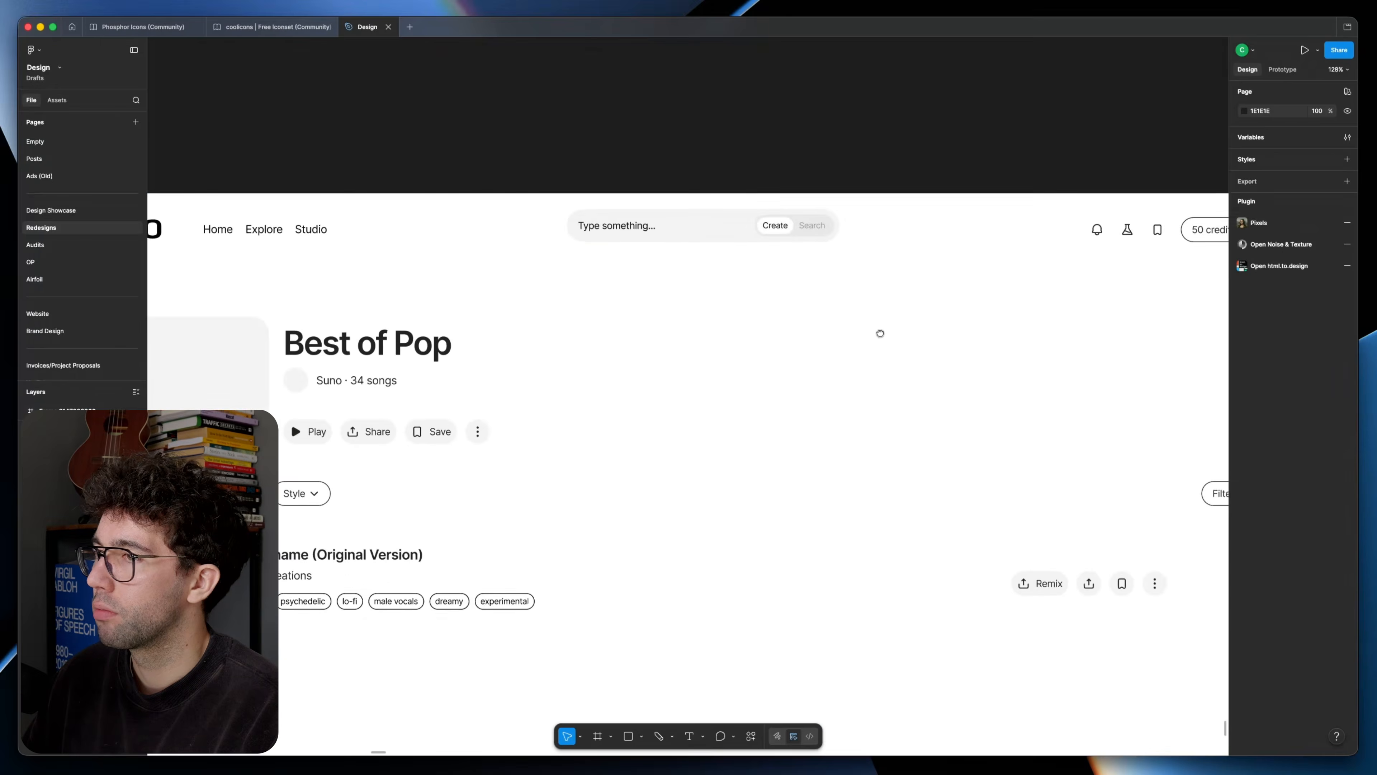
Step: Add the Style filter's dropdown chevron to the Remix button and delete the share icon from it
scroll(437, 486, up, 2)
click(439, 491)
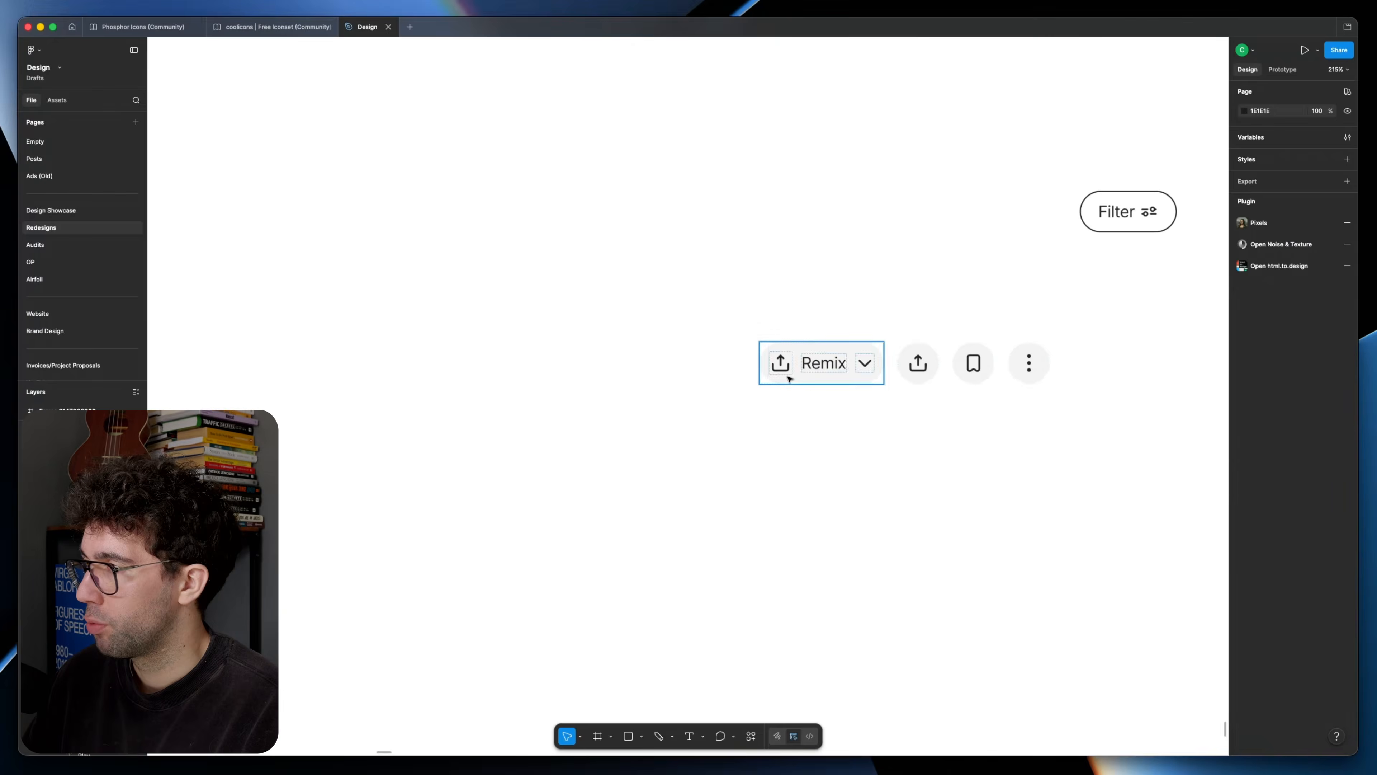
click(789, 378)
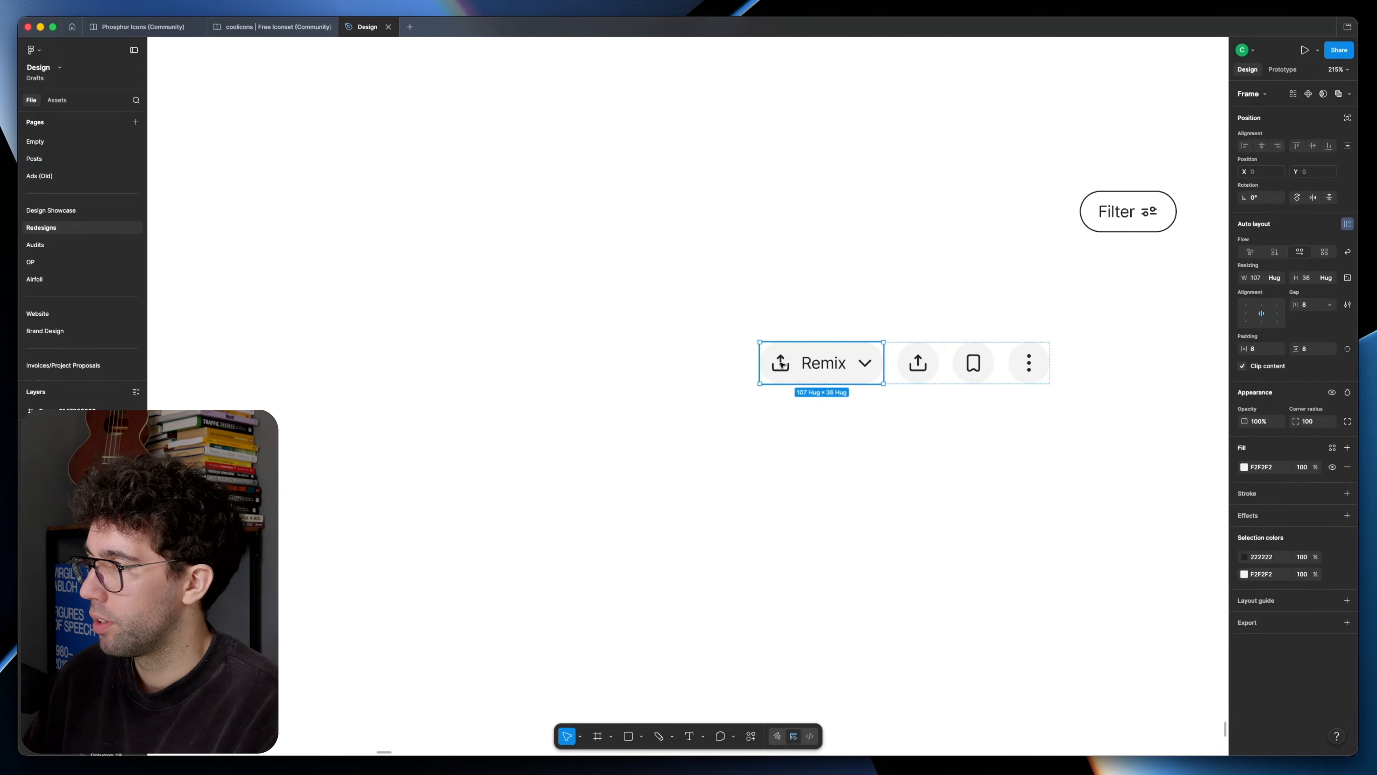
click(780, 369)
key(Delete)
scroll(791, 458, down, 5)
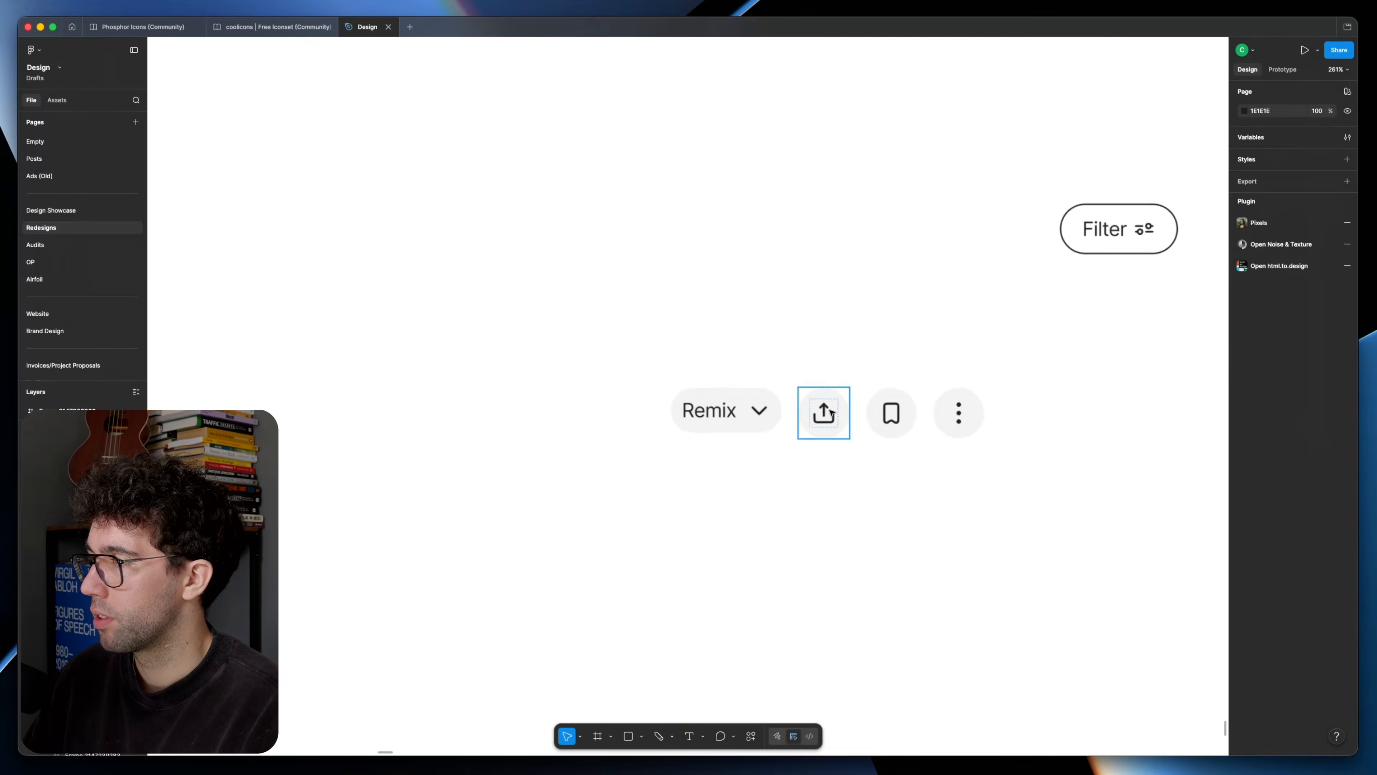
click(827, 410)
click(729, 409)
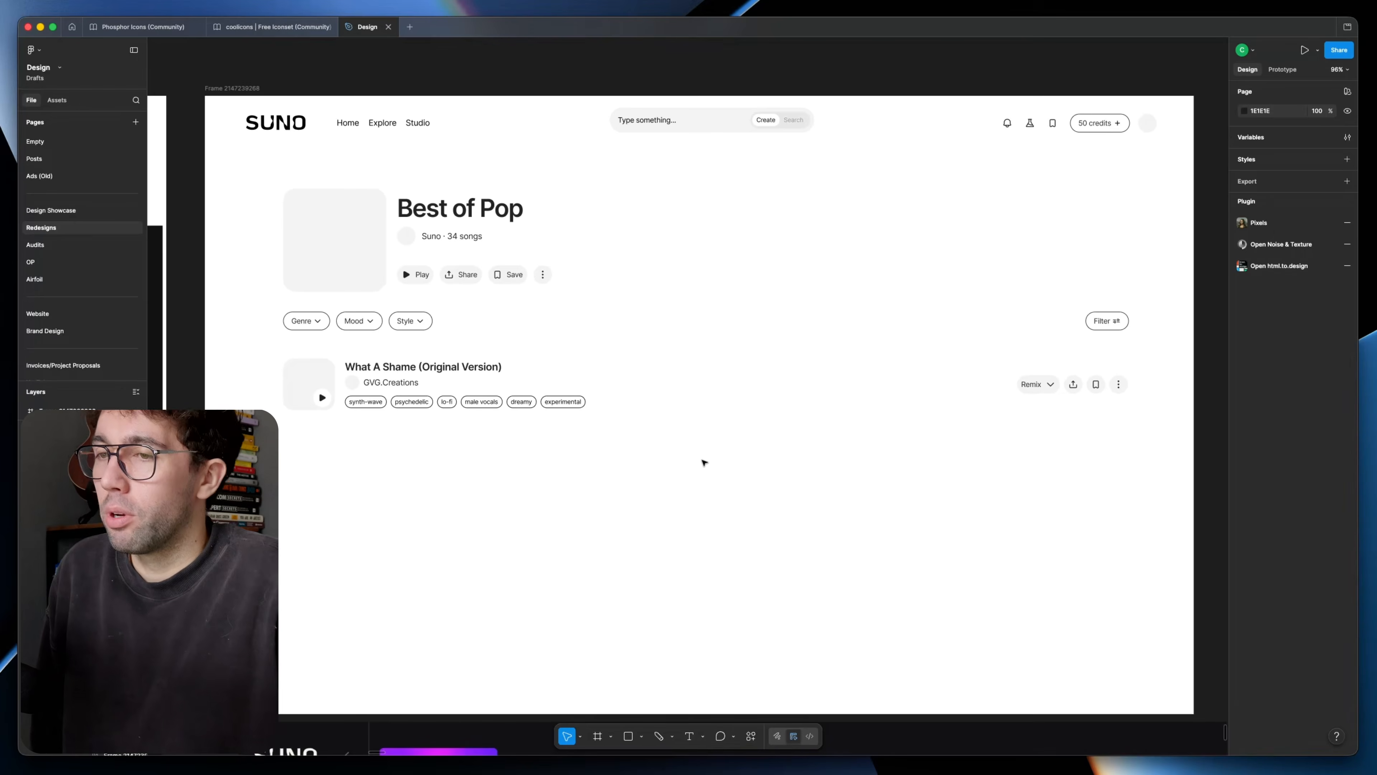
Step: Compare the redesigned playlist frame and its song row with the original SUNO screenshot below it
scroll(798, 656, down, 10)
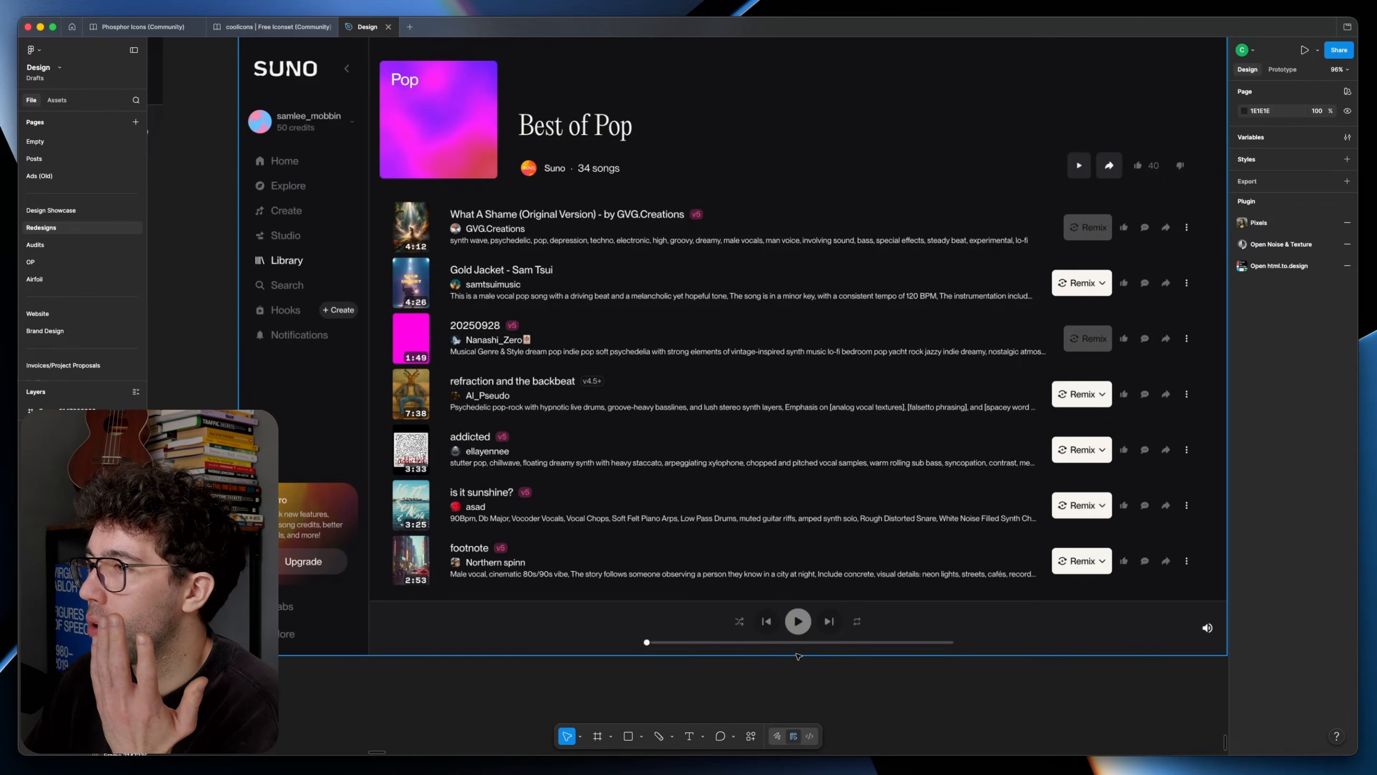
scroll(797, 621, up, 10)
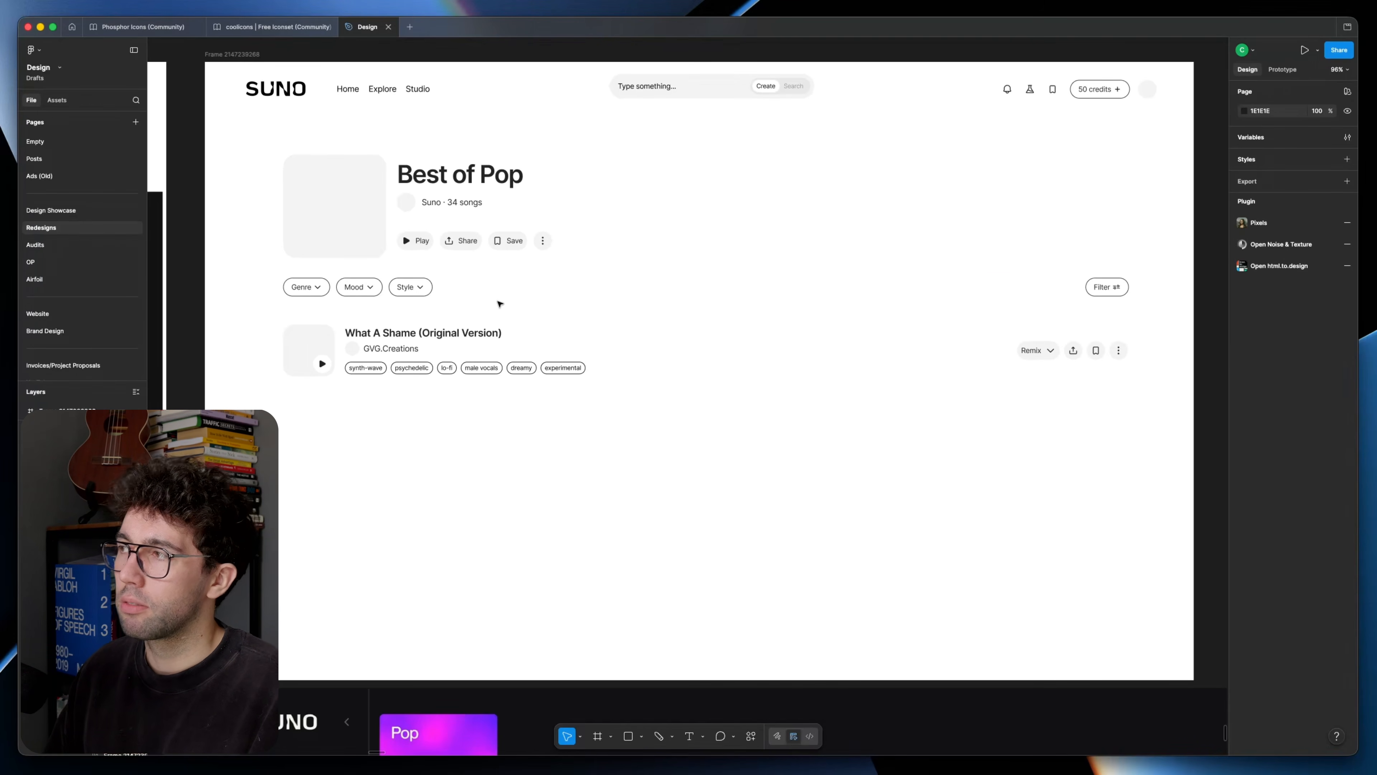
scroll(672, 340, down, 5)
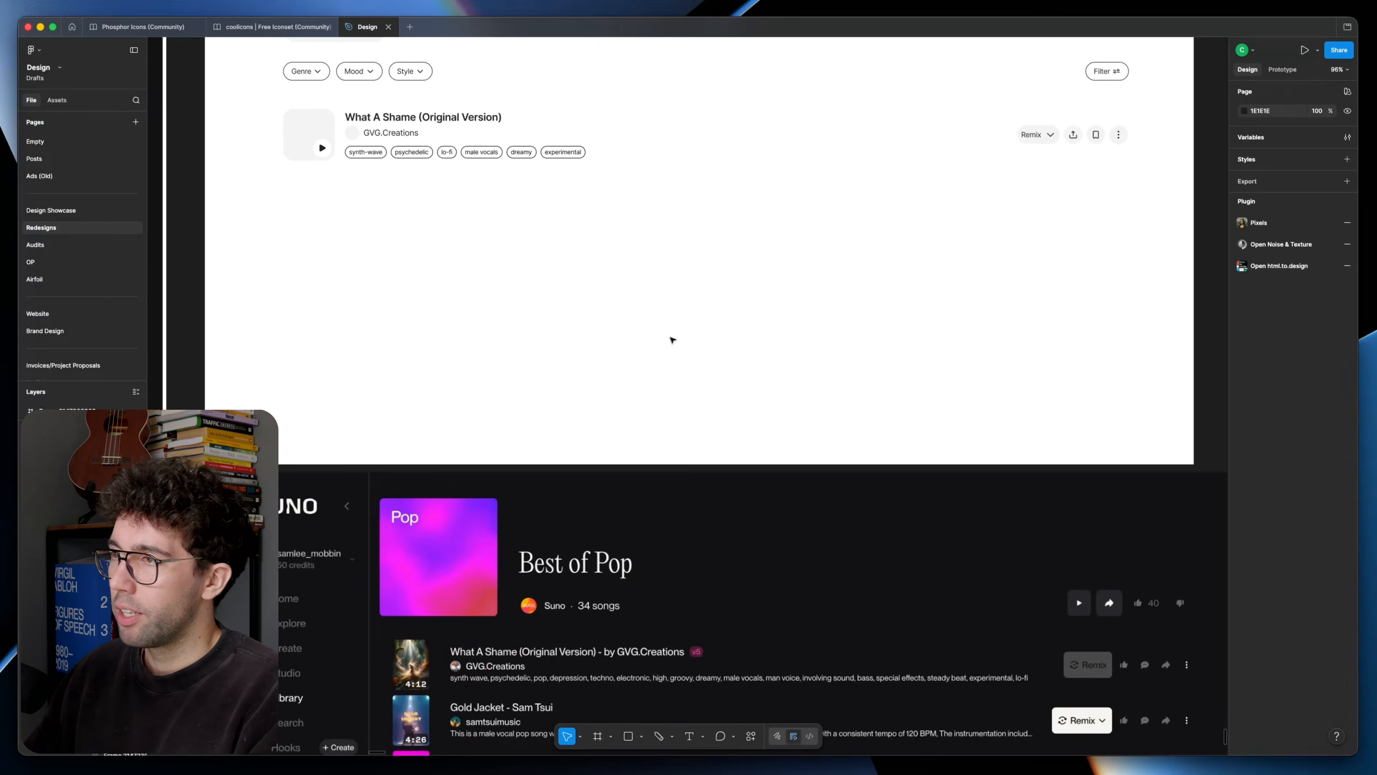
scroll(685, 445, up, 5)
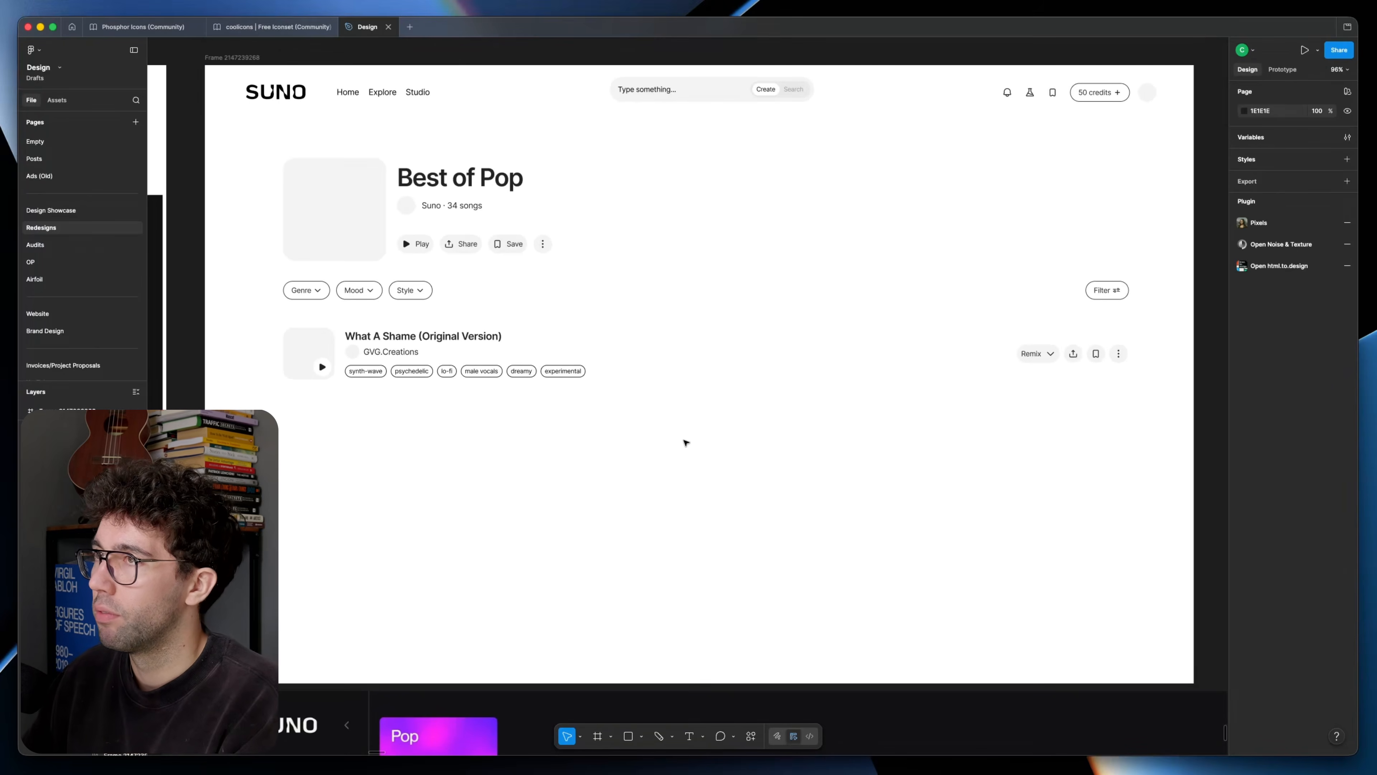
scroll(685, 443, right, 2)
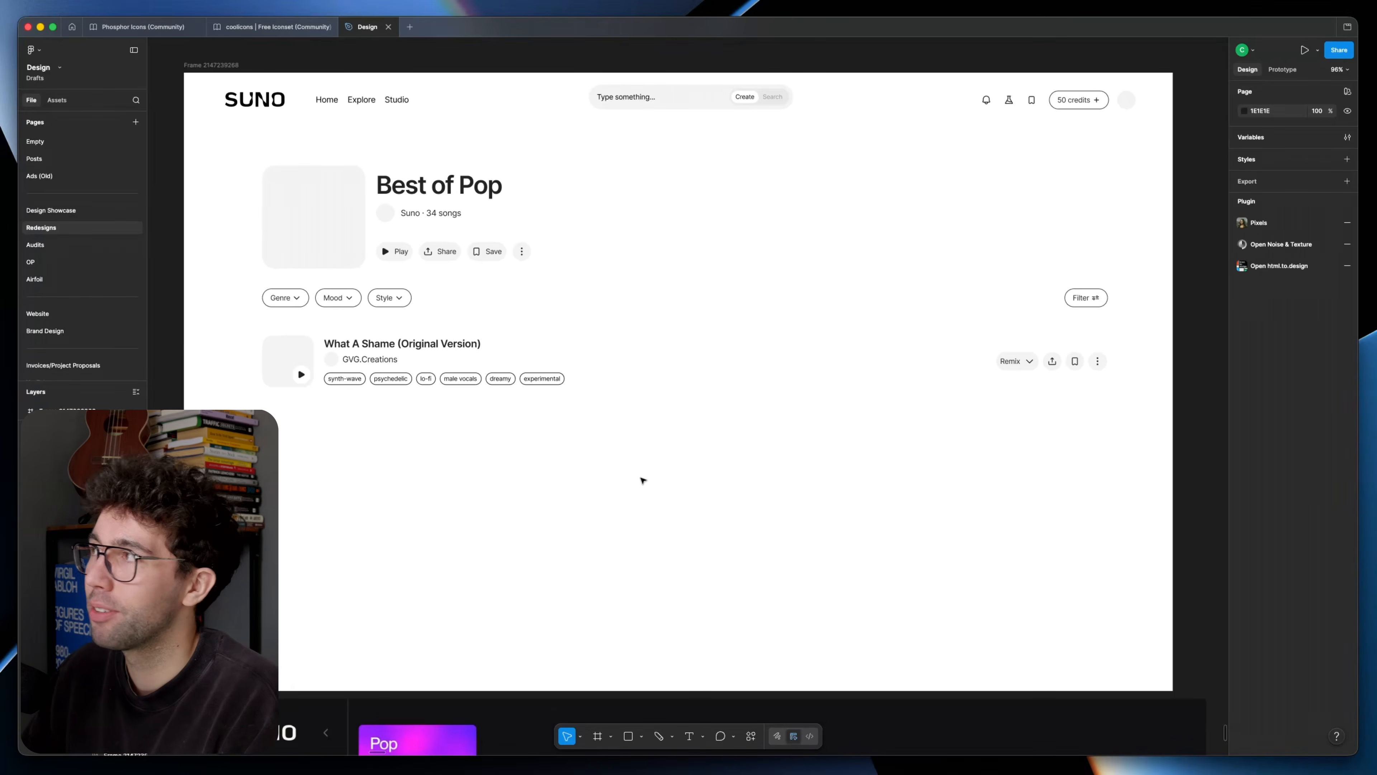
scroll(642, 480, down, 10)
scroll(534, 492, down, 3)
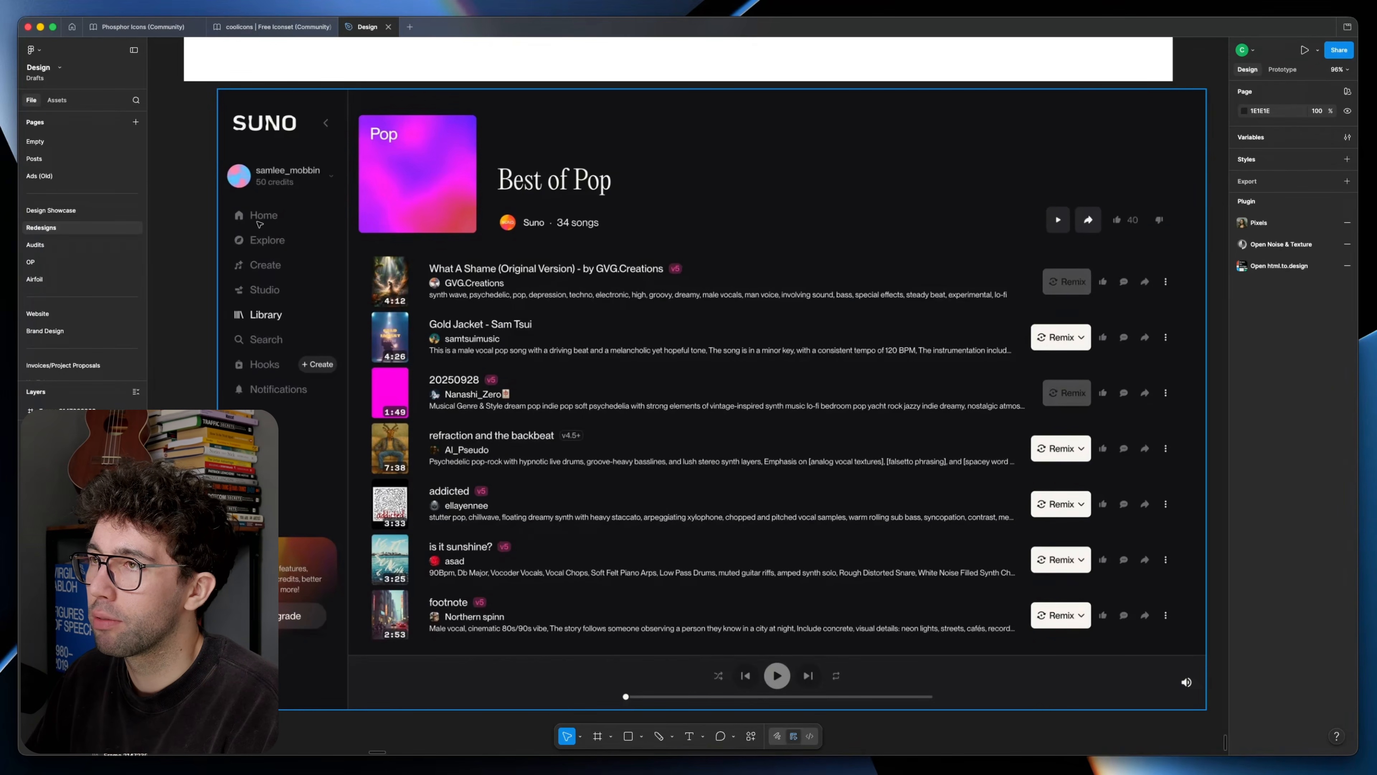
scroll(307, 395, up, 13)
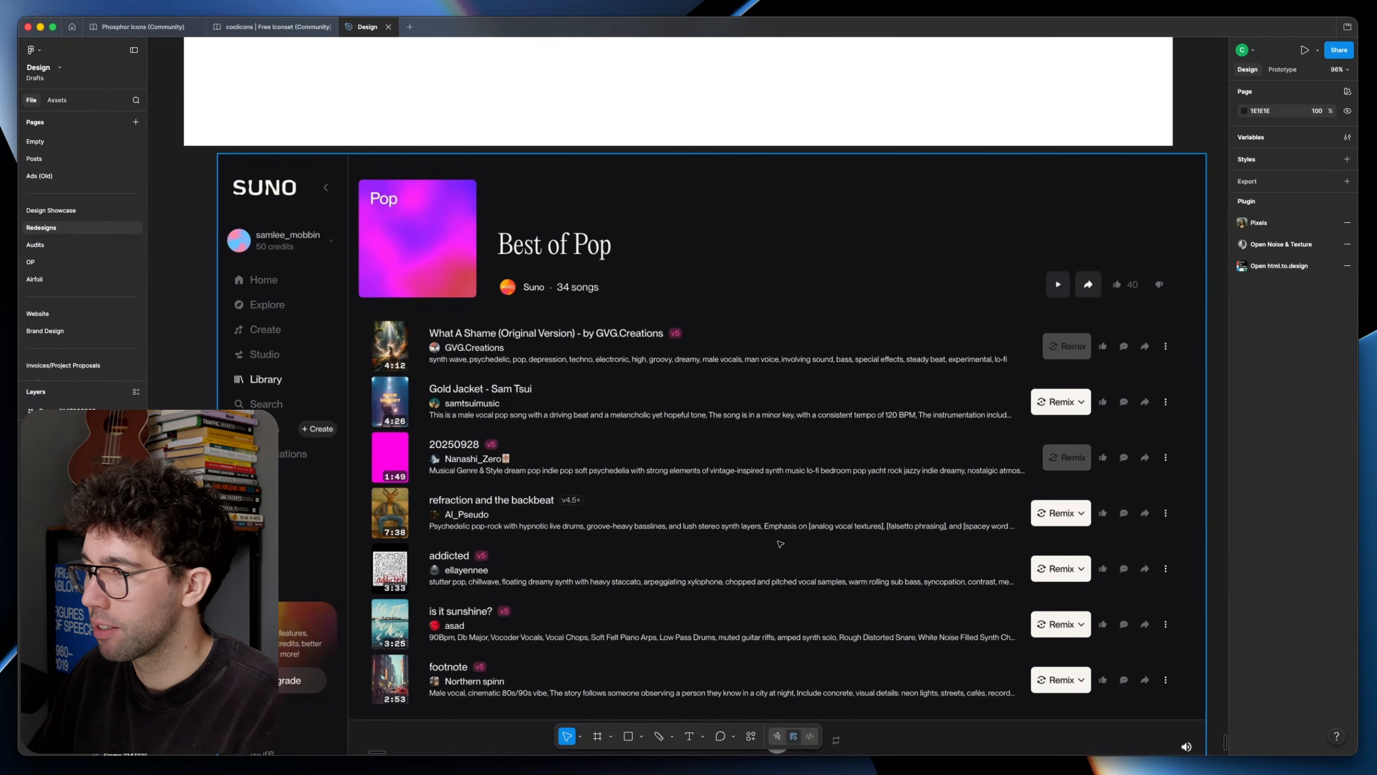
Step: Size the song thumbnail to 100 × 100 and pin its play button to the thumbnail's bottom-right corner
scroll(780, 544, up, 10)
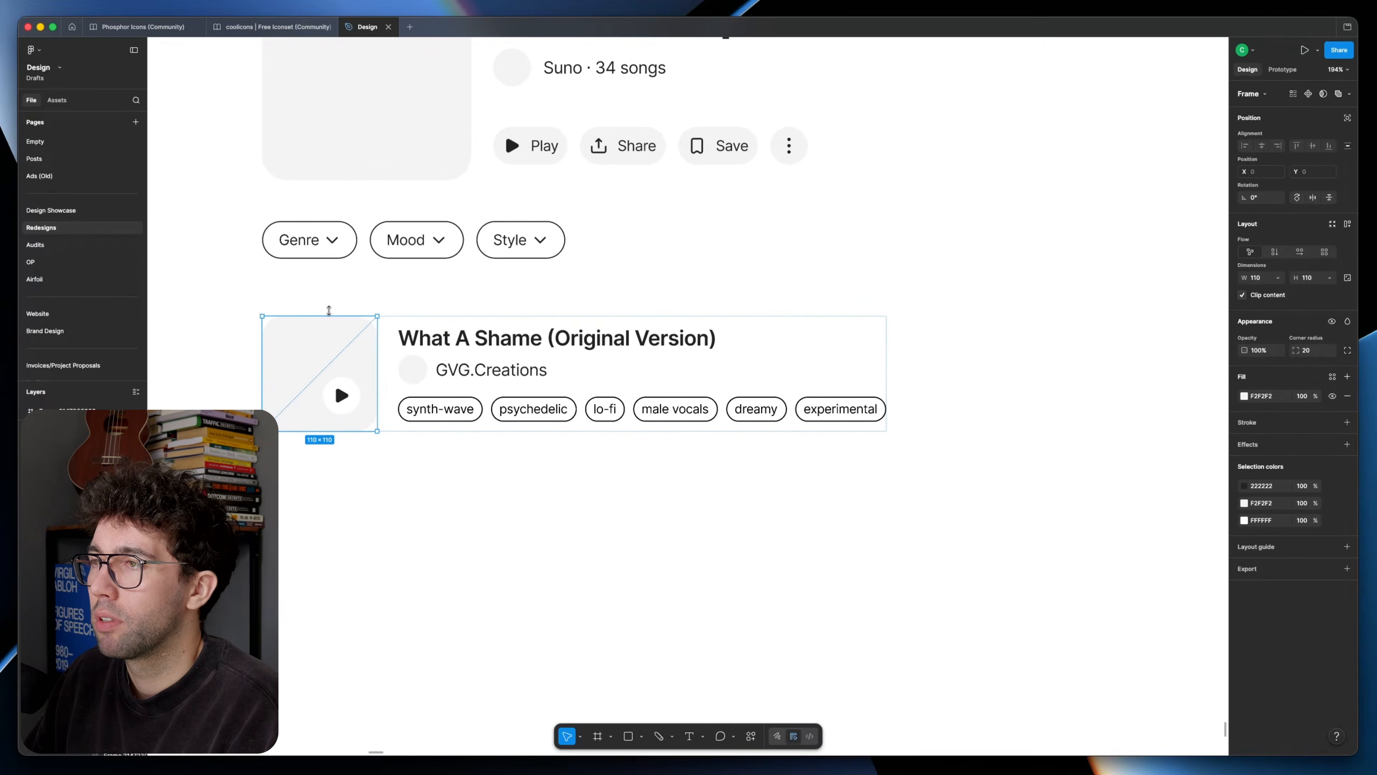
drag(330, 311, 330, 321)
super+click(355, 382)
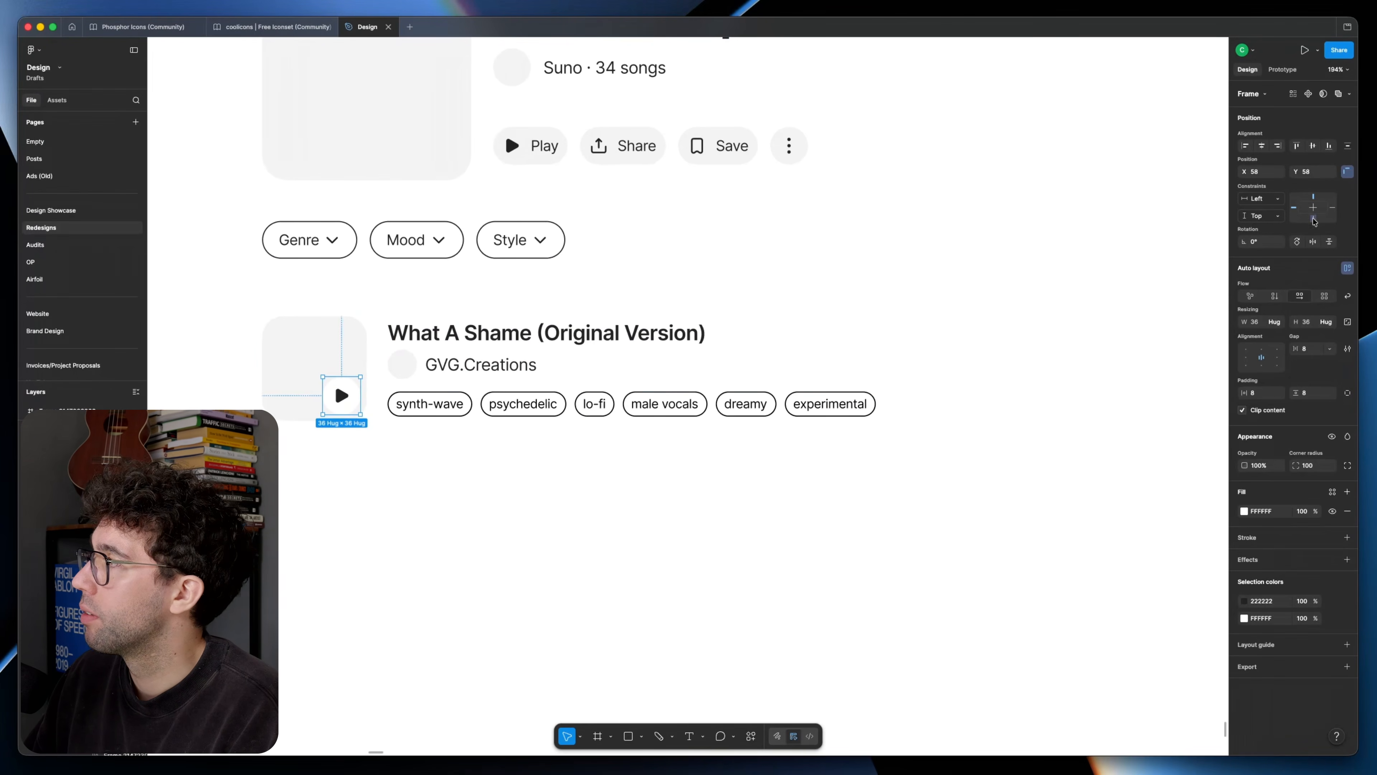
click(323, 350)
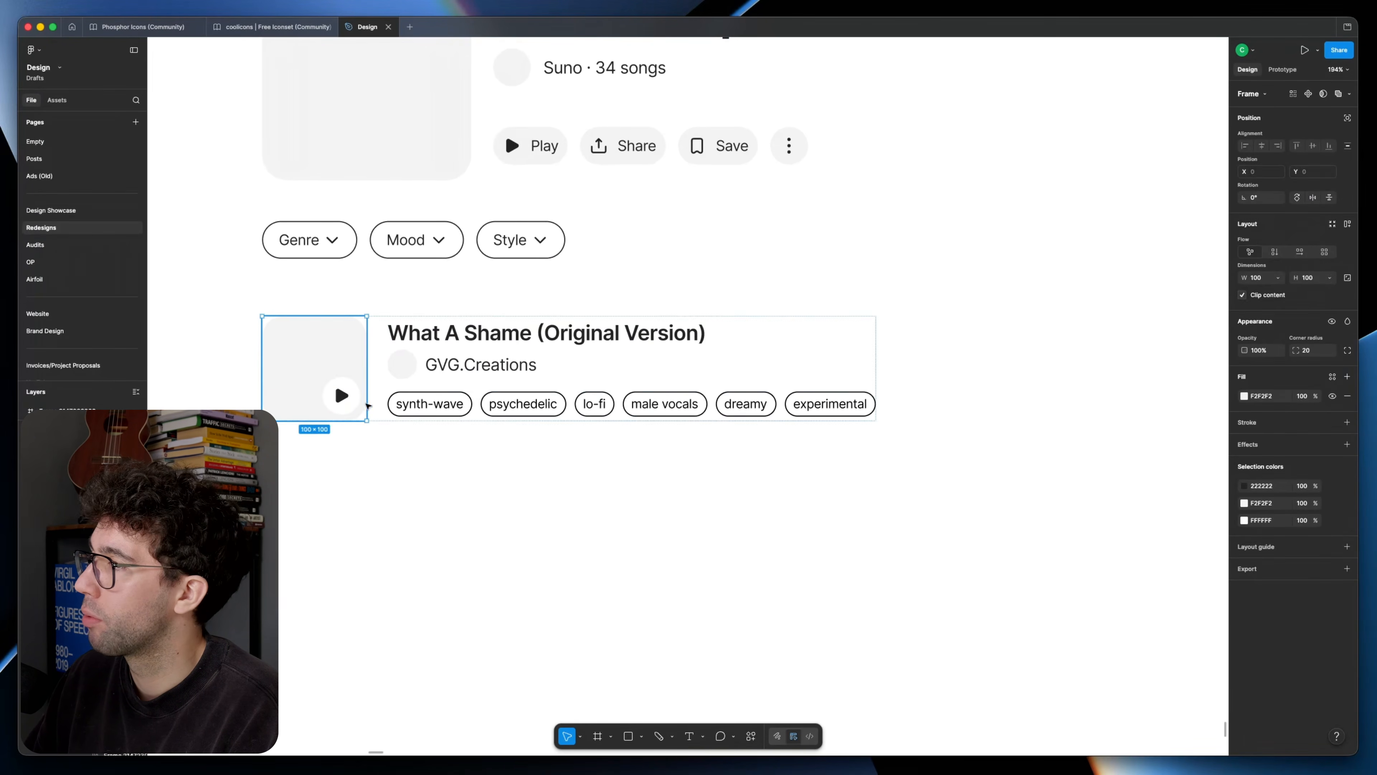
Step: Try a larger song thumbnail of about 120 × 120, then undo the enlargement
drag(366, 420, 388, 442)
click(449, 472)
scroll(449, 472, down, 5)
drag(491, 485, 461, 437)
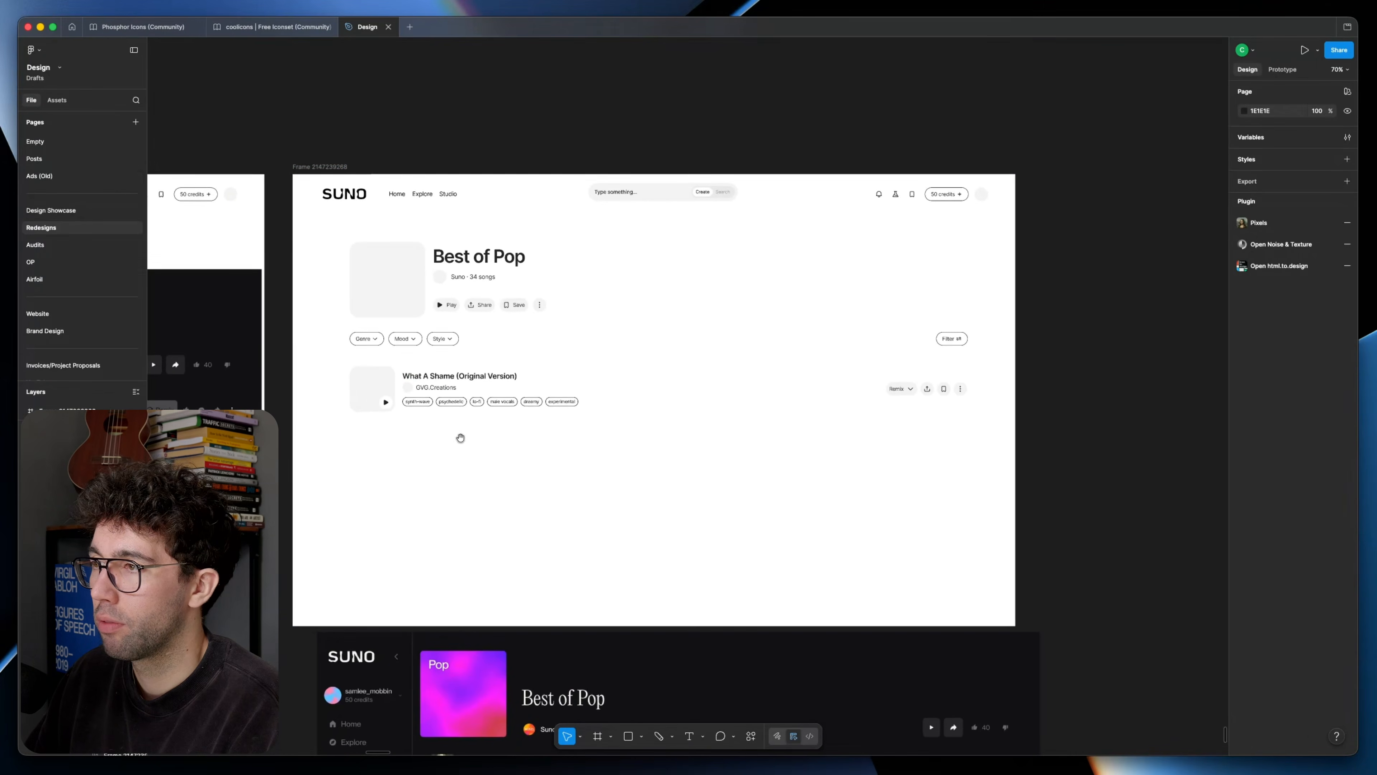
scroll(534, 441, up, 3)
key(super+z)
key(super+z)
Step: Set the vertical gap between the song's title block and its tag row to 8
click(581, 453)
drag(580, 453, 570, 489)
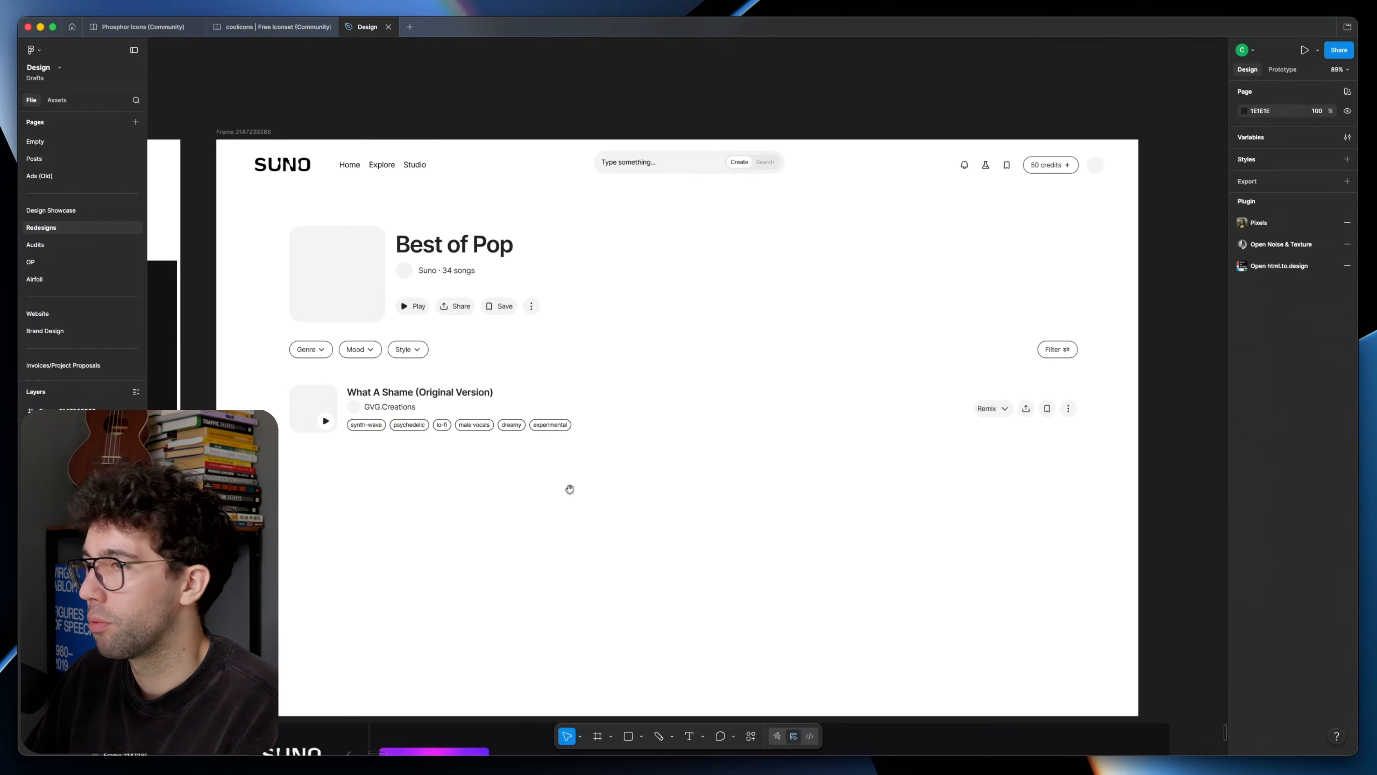
double_click(424, 412)
double_click(424, 411)
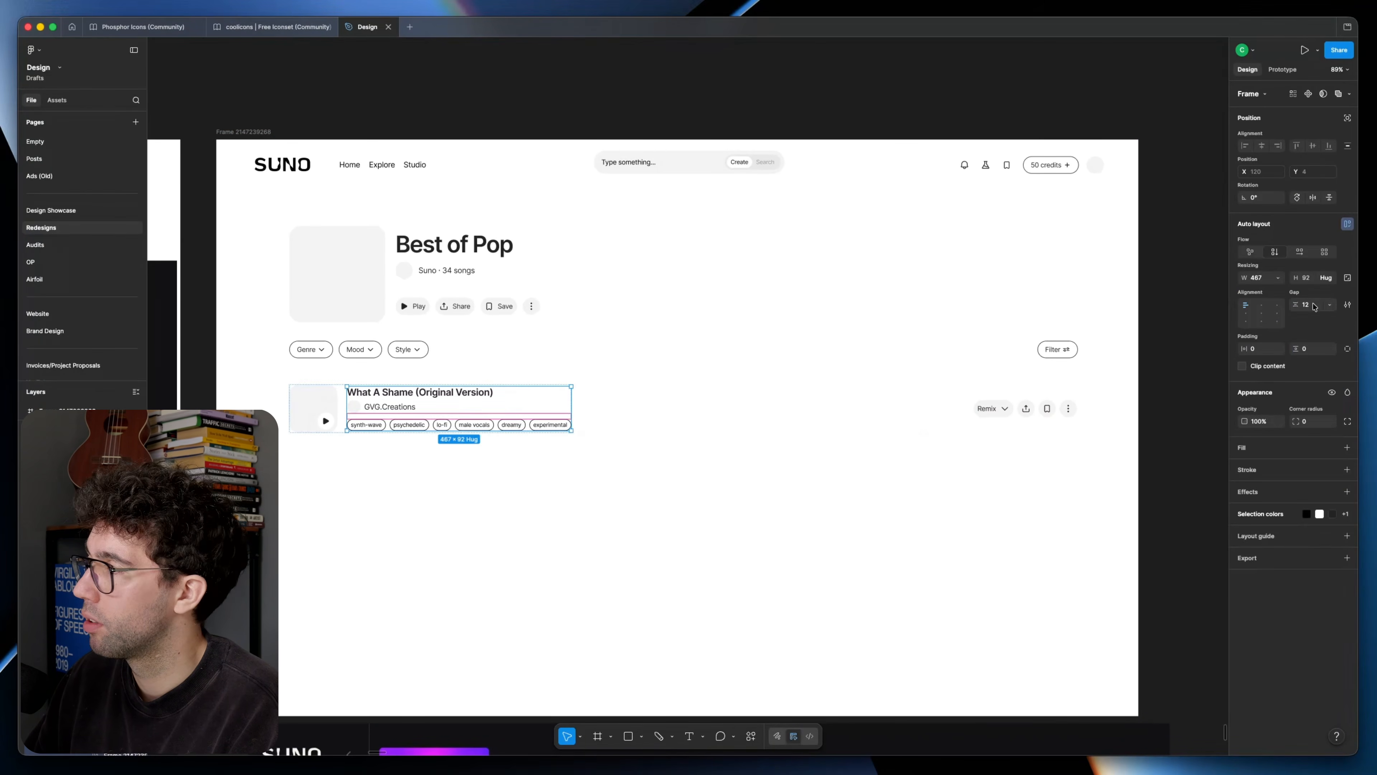
click(1305, 304)
text(8)
key(Return)
Step: Examine the song row's tag pills and the overall layout of the redesigned playlist frame
scroll(406, 389, up, 5)
double_click(350, 451)
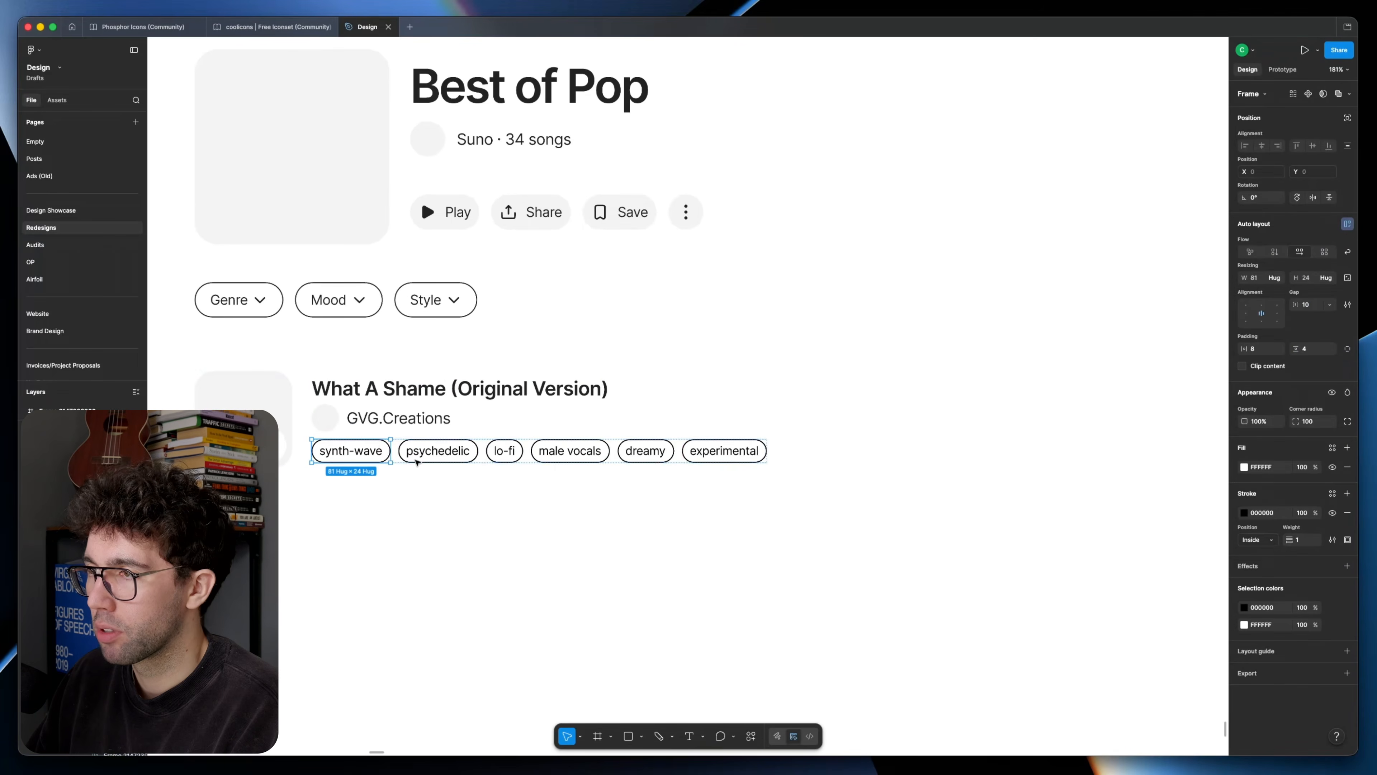
click(769, 567)
scroll(605, 545, down, 5)
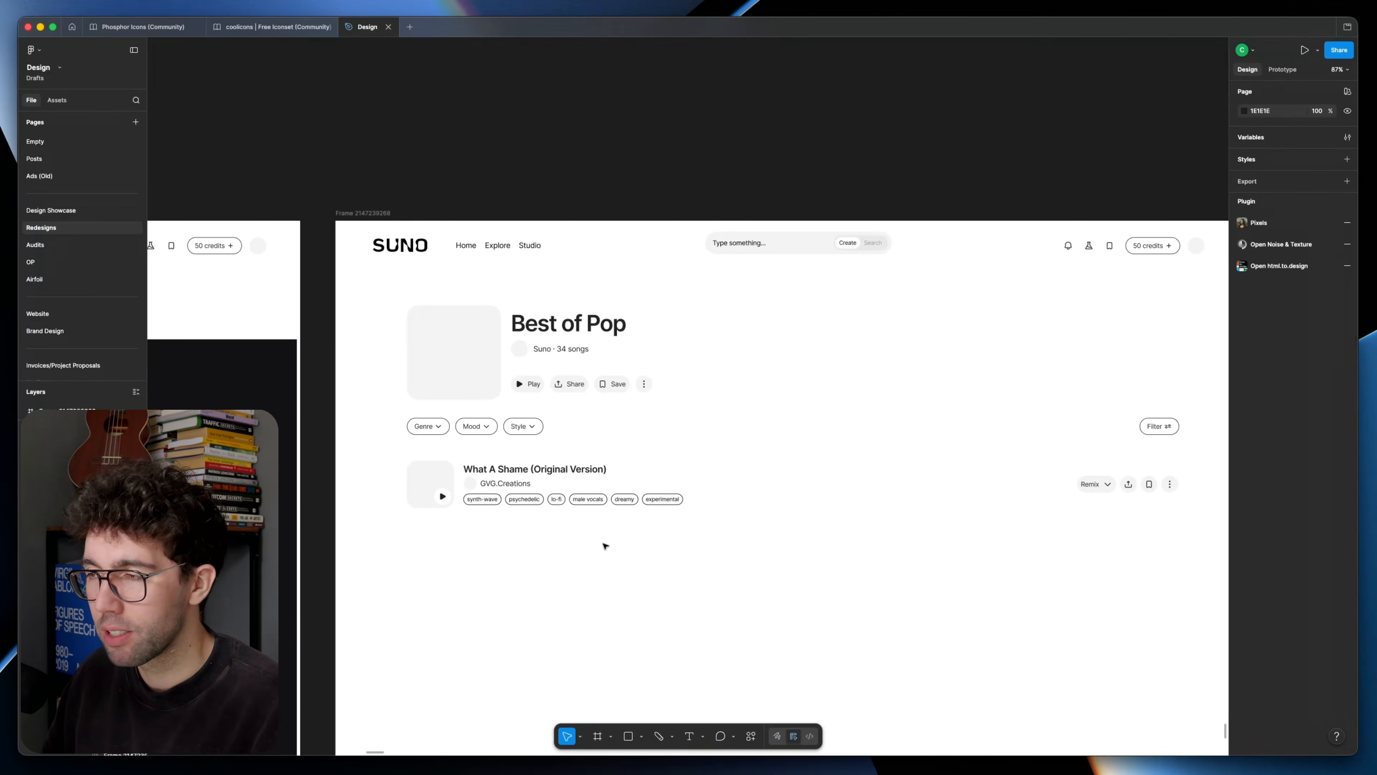
scroll(613, 544, down, 5)
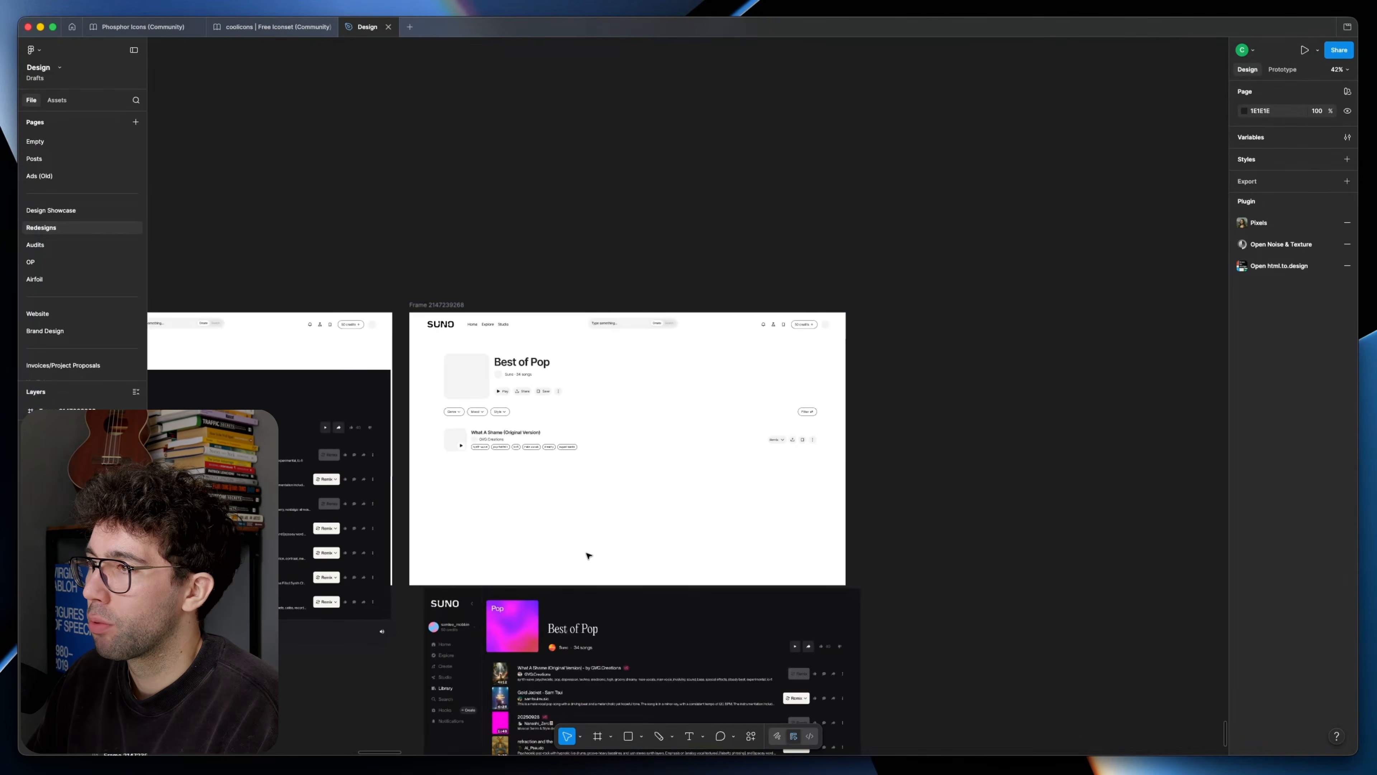
drag(587, 557, 573, 360)
scroll(569, 358, up, 3)
scroll(572, 360, up, 2)
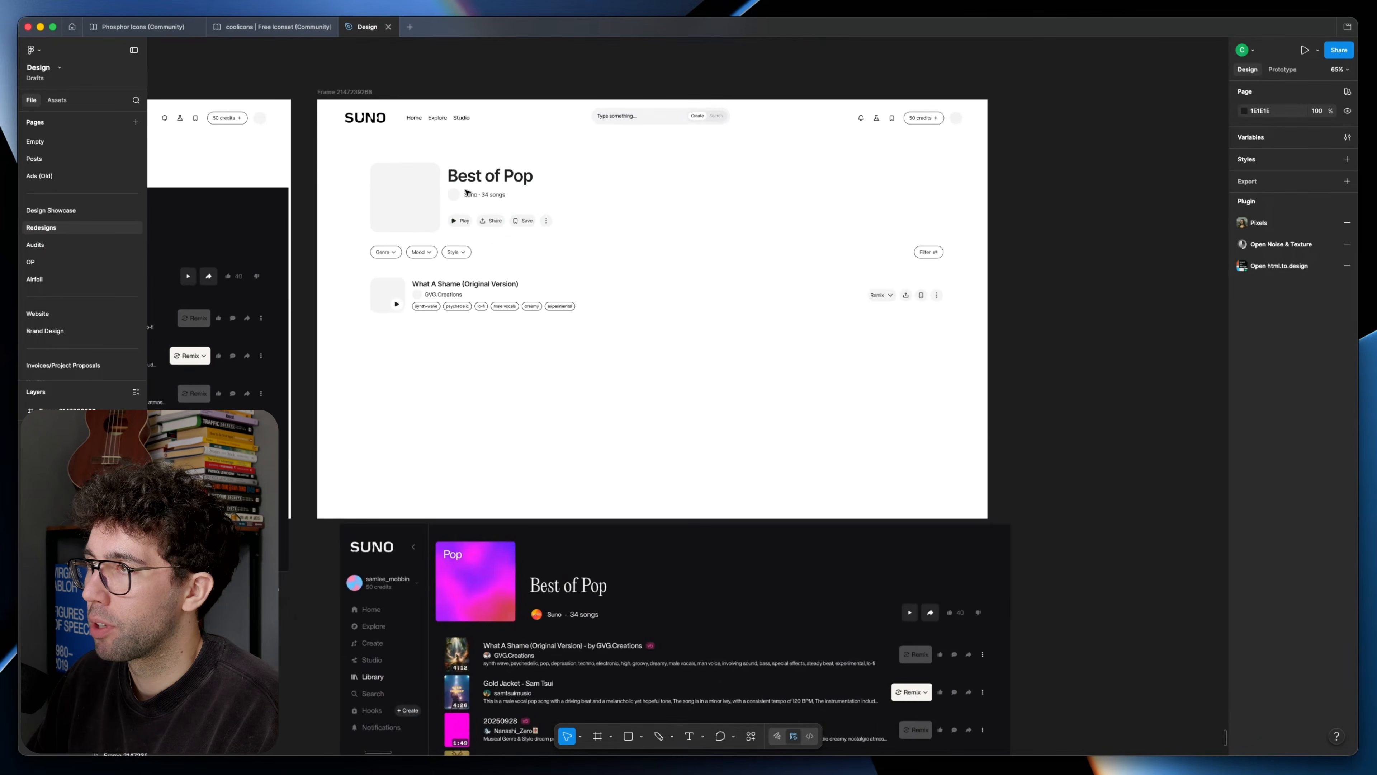
scroll(597, 353, up, 3)
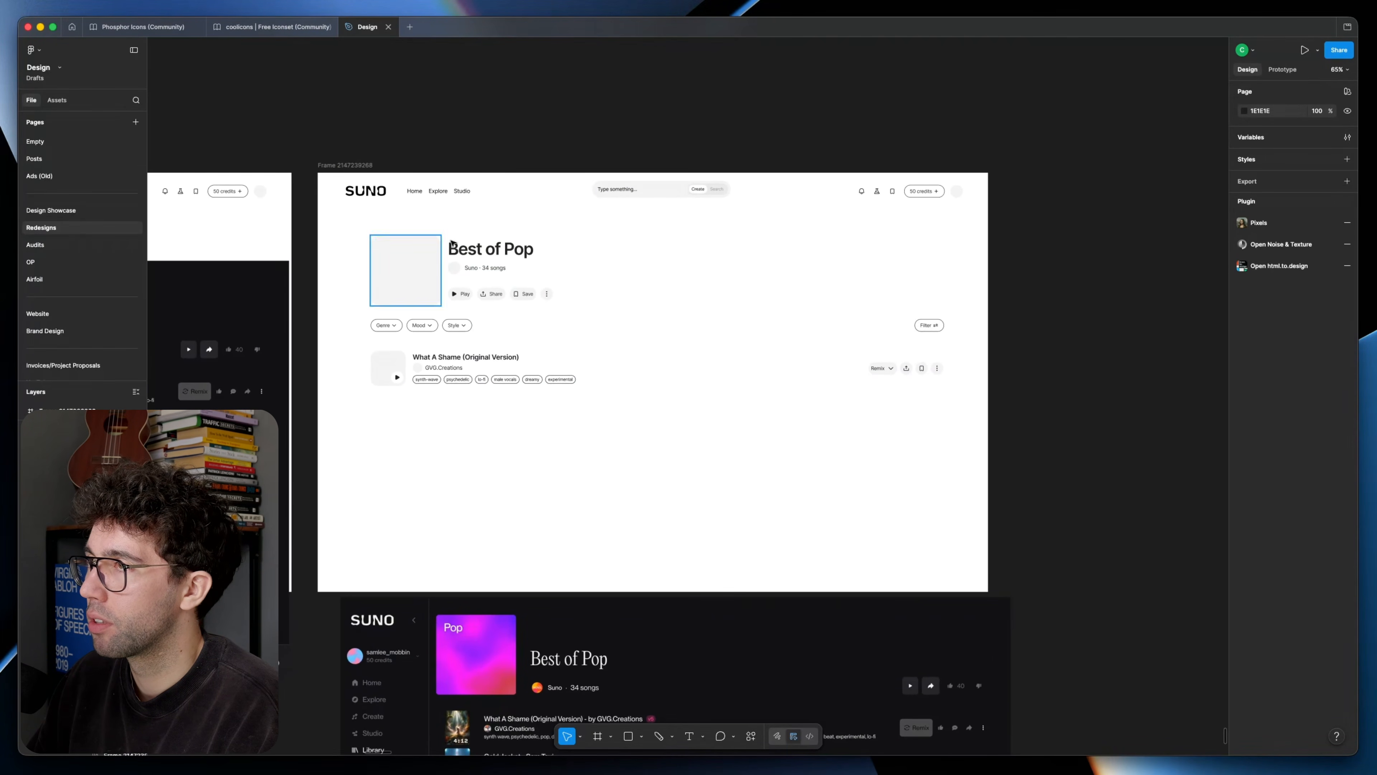
Step: Move the original SUNO screenshot up behind the redesign frame, leaving its player bar exposed just below the frame
scroll(656, 390, down, 6)
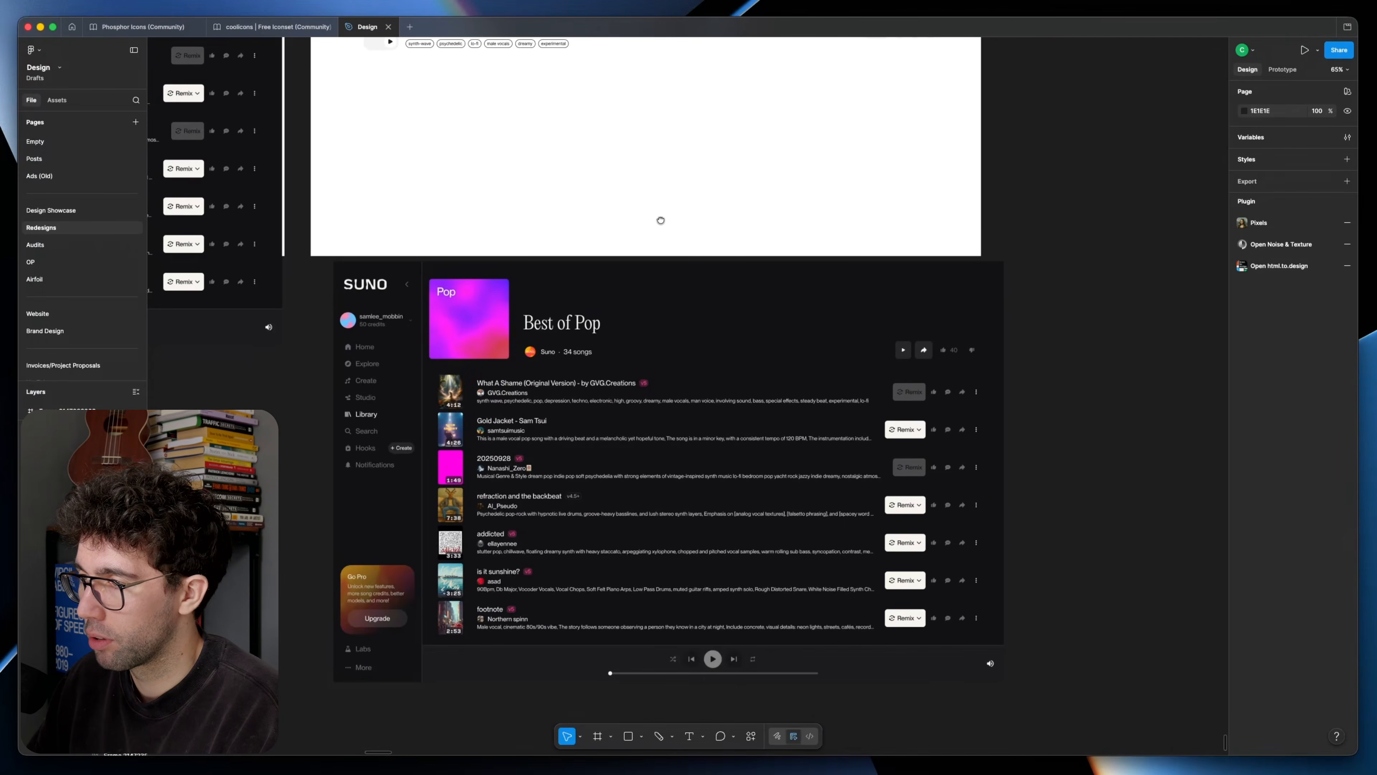
scroll(661, 221, up, 7)
drag(814, 744, 779, 385)
scroll(759, 476, up, 5)
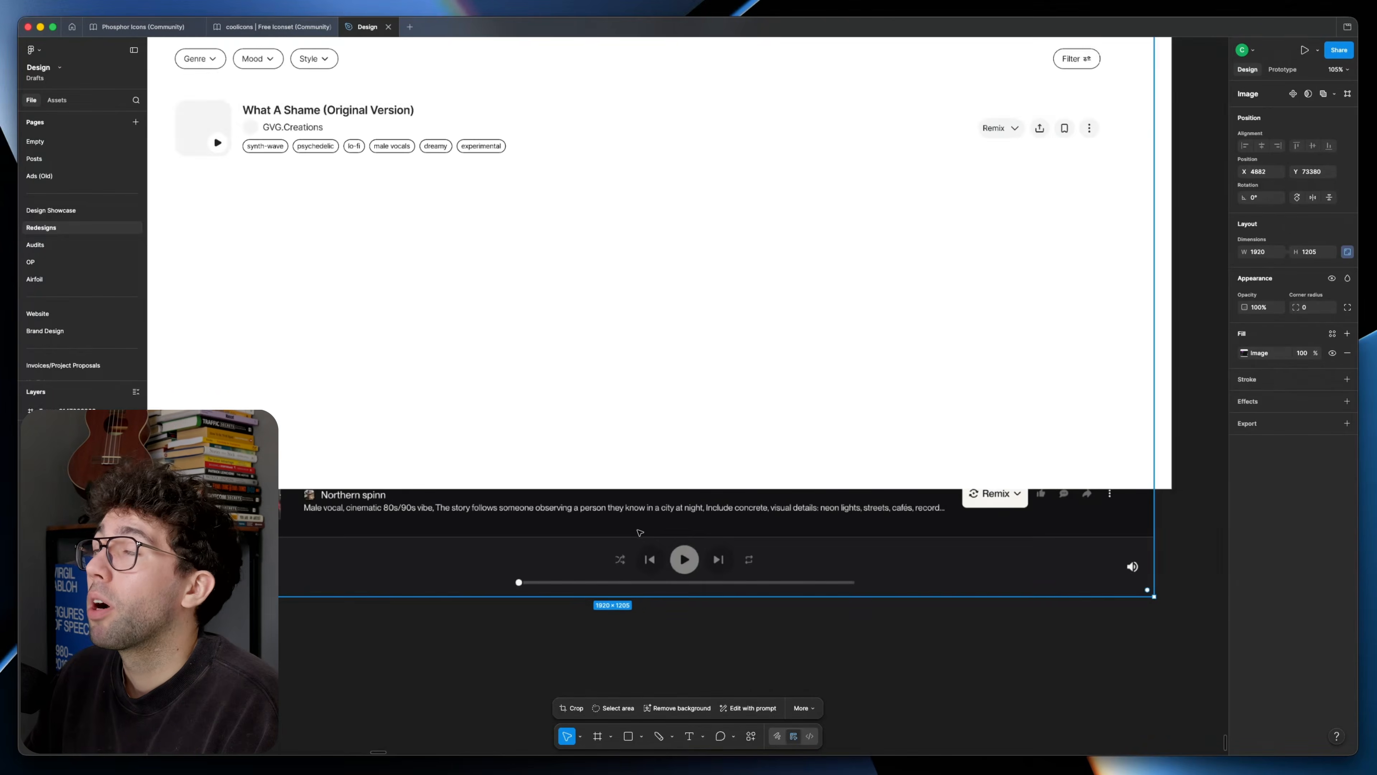
scroll(759, 476, down, 2)
scroll(705, 515, up, 2)
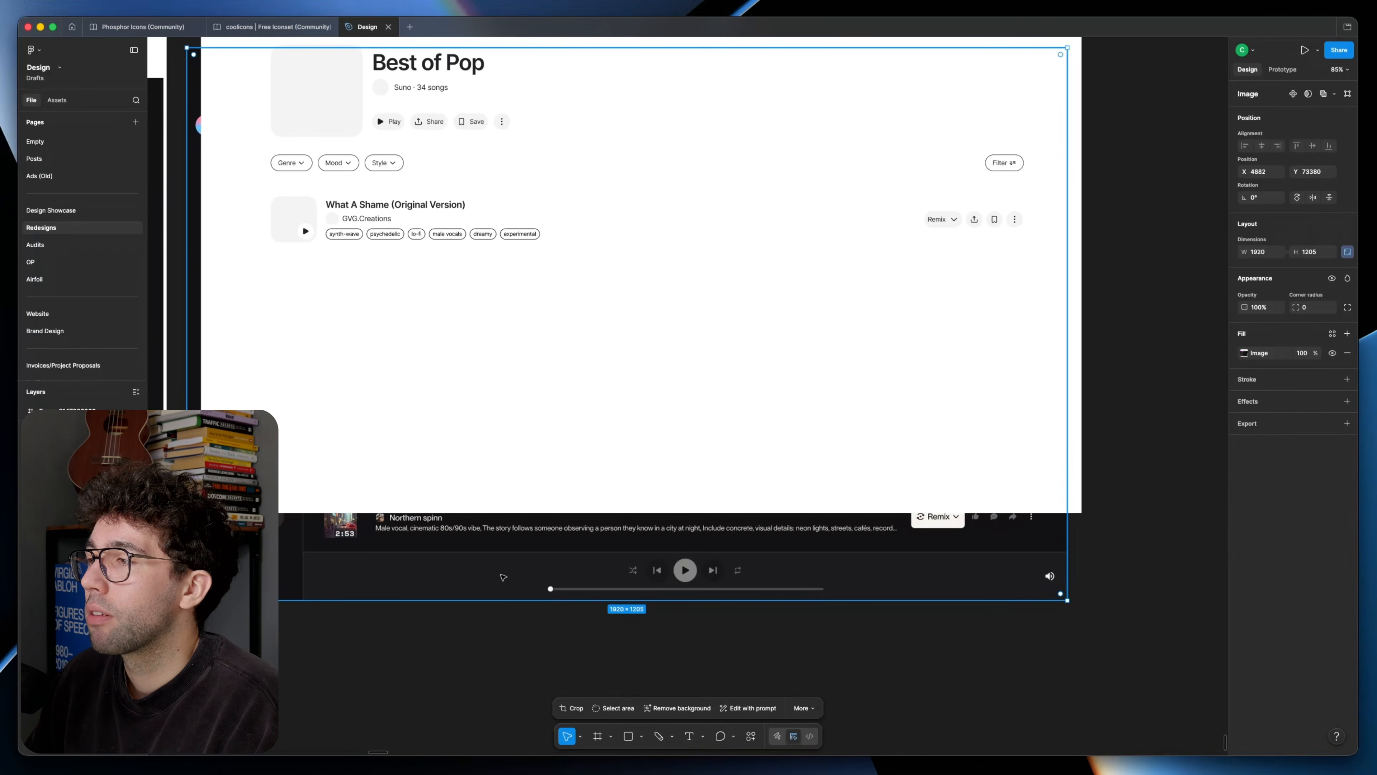
Step: Try a placeholder rectangle about 465 × 72 over the empty left part of the original's player bar, then undo it
key(r)
drag(321, 561, 534, 593)
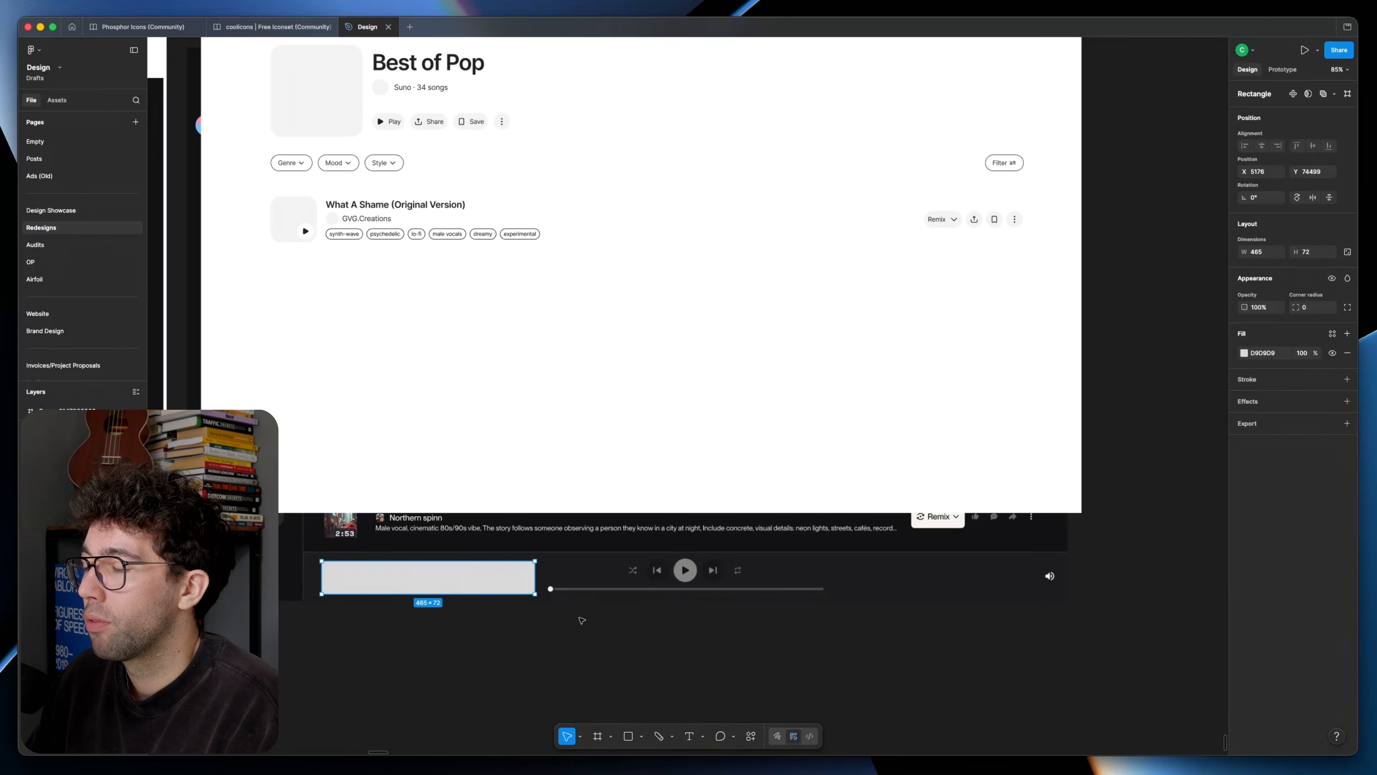
click(596, 628)
key(super+z)
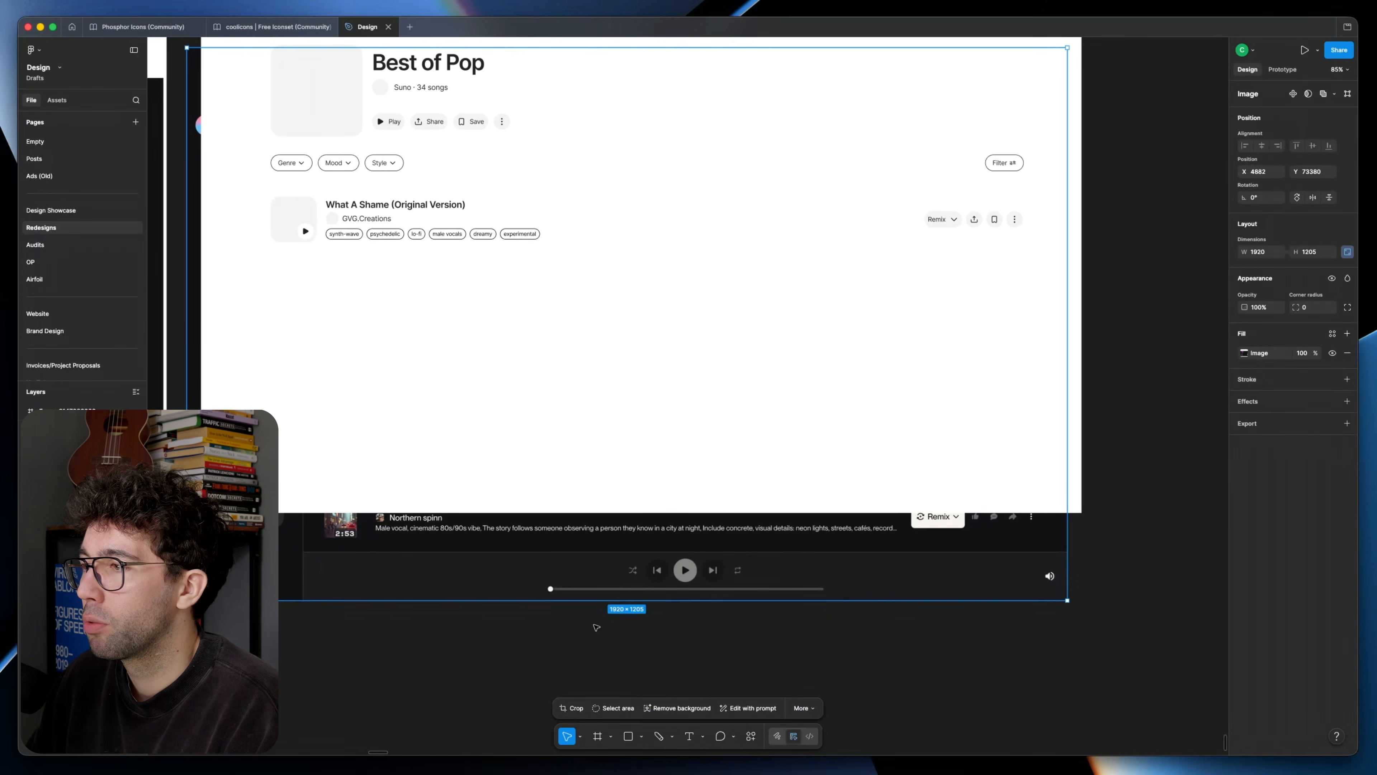
super+click(384, 205)
triple_click(380, 205)
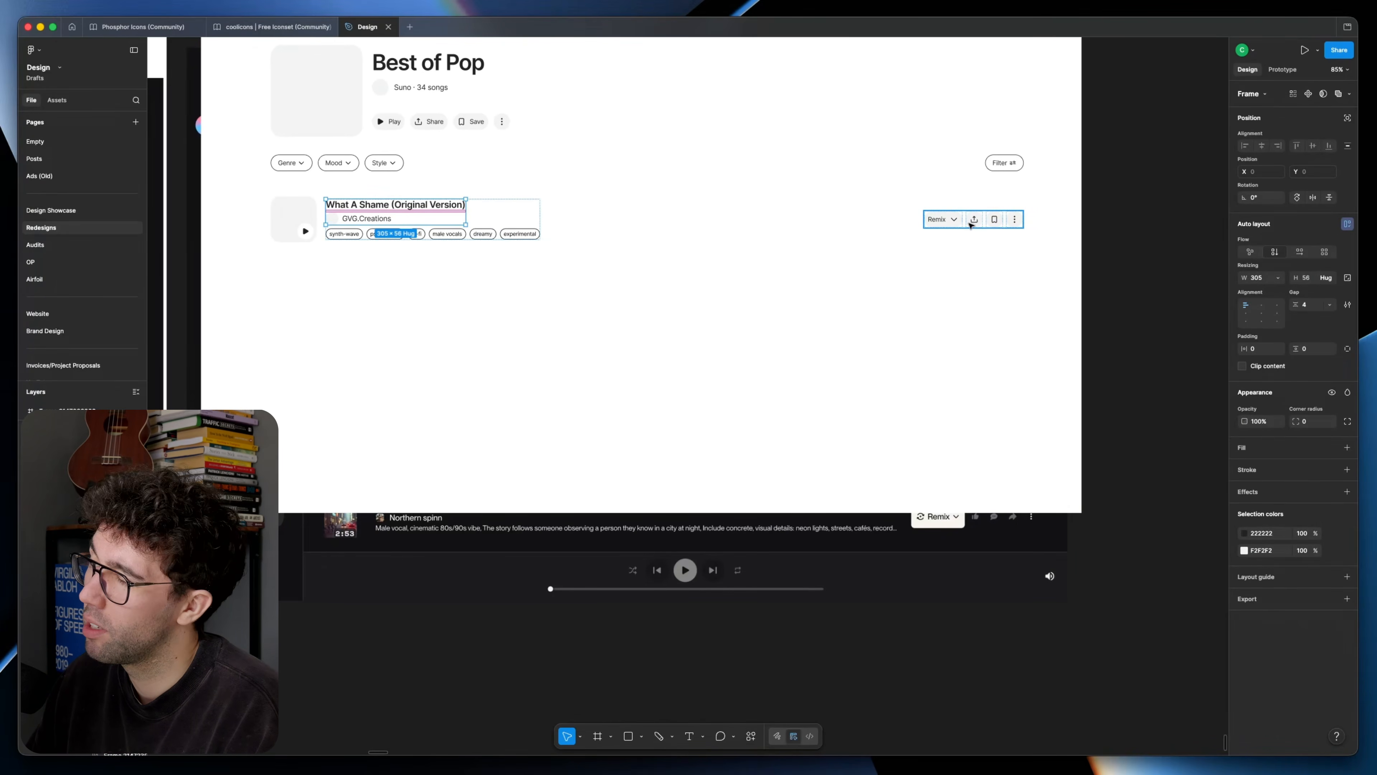
scroll(470, 330, up, 3)
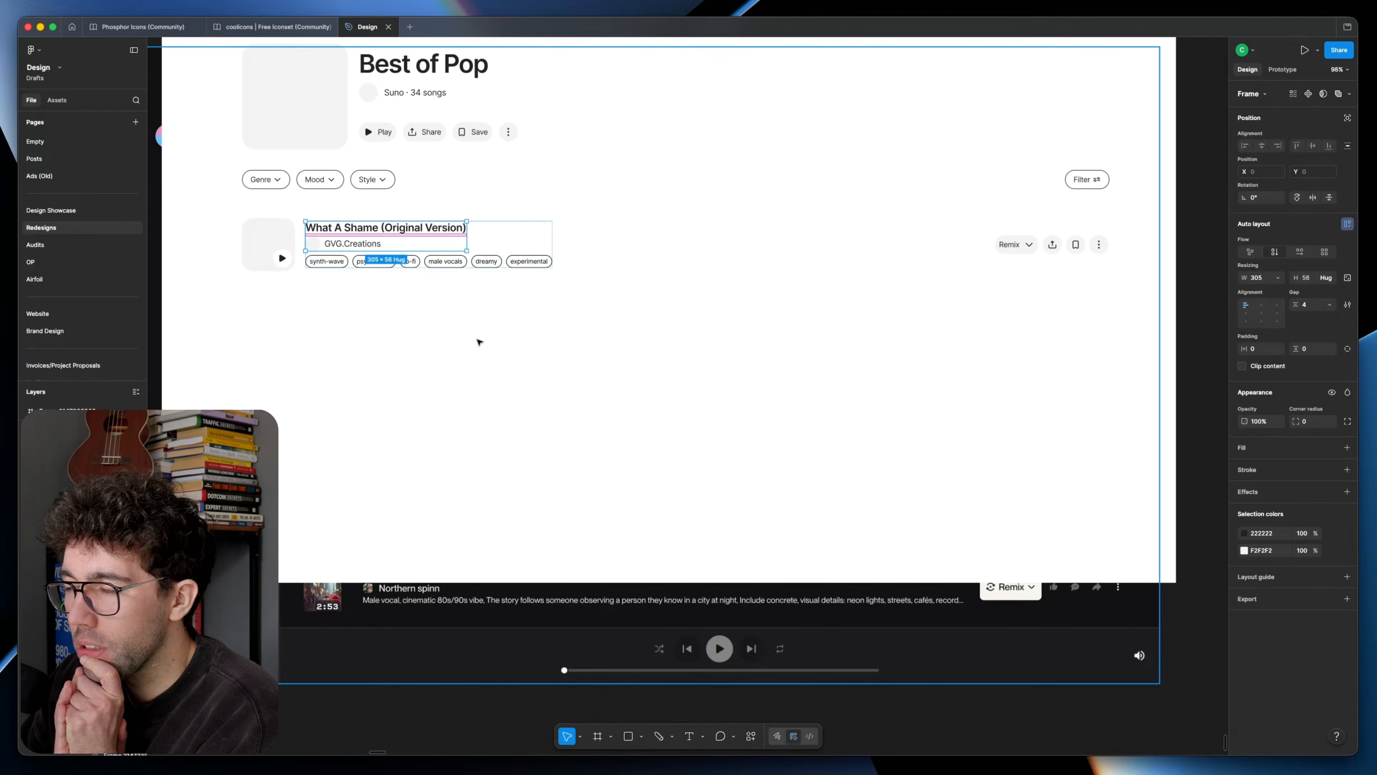
click(495, 320)
Step: Copy the header's grey search pill, emptied of its contents, to the bottom centre of the redesign frame as the player base
scroll(744, 354, up, 3)
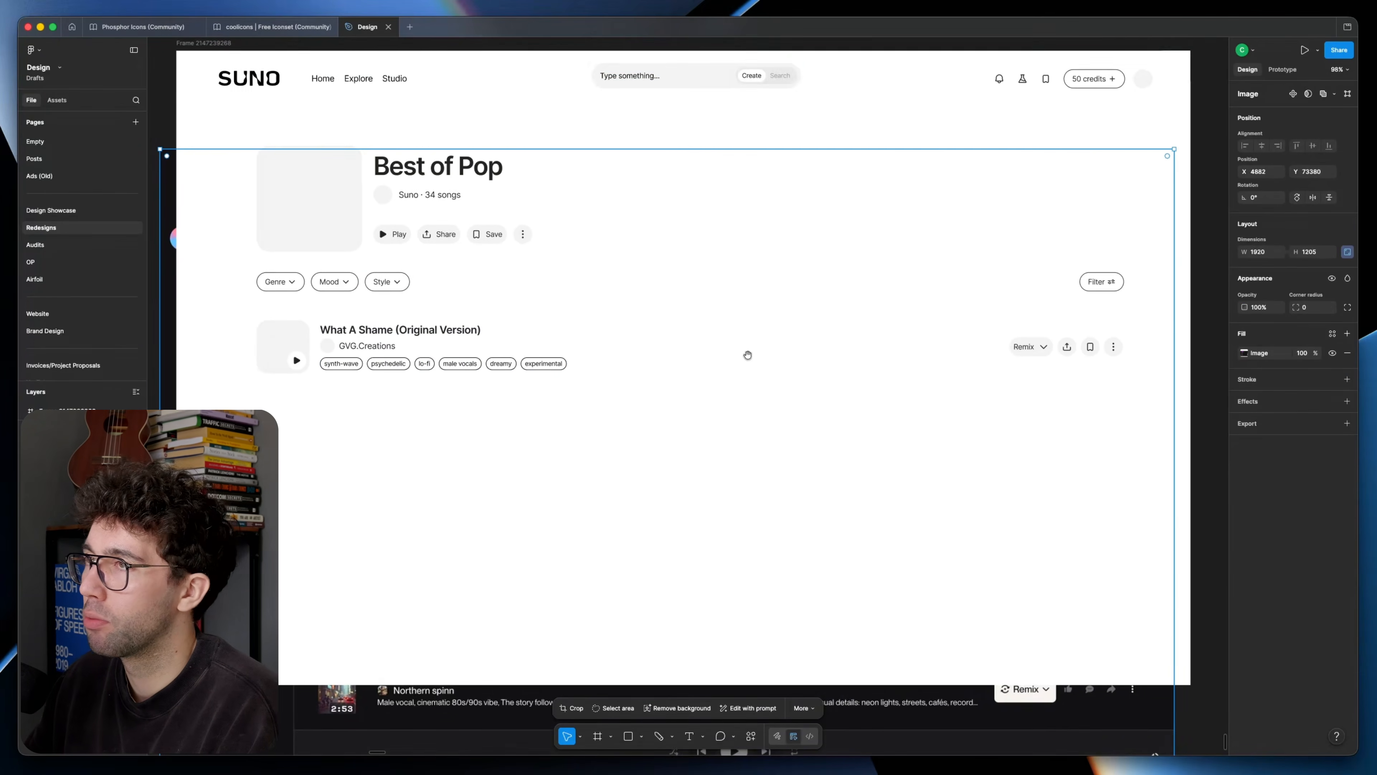
click(690, 73)
drag(698, 74, 704, 329)
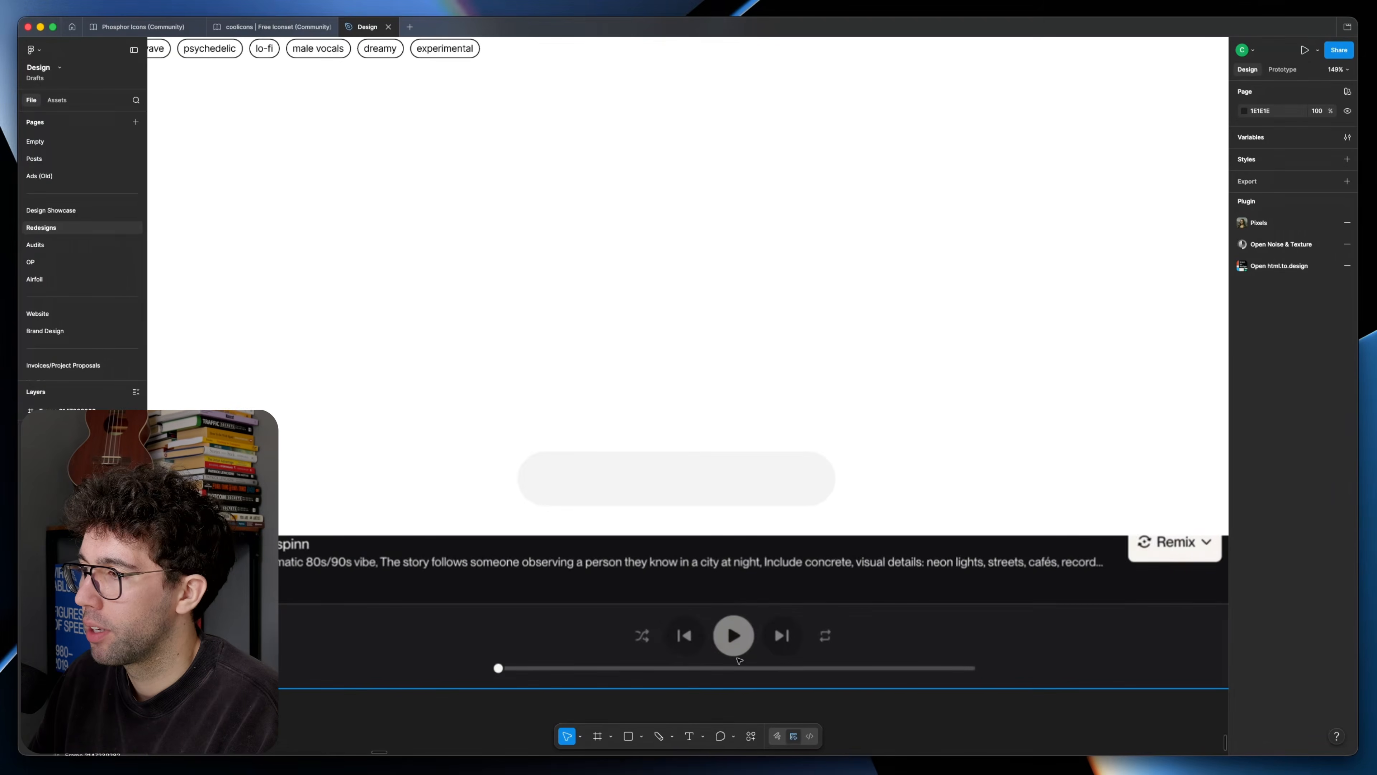
Step: Find player control icons in the coolicons and Phosphor sets and bring previous, next, shuffle and repeat into the redesign frame
scroll(688, 645, down, 4)
scroll(556, 295, up, 1)
double_click(410, 139)
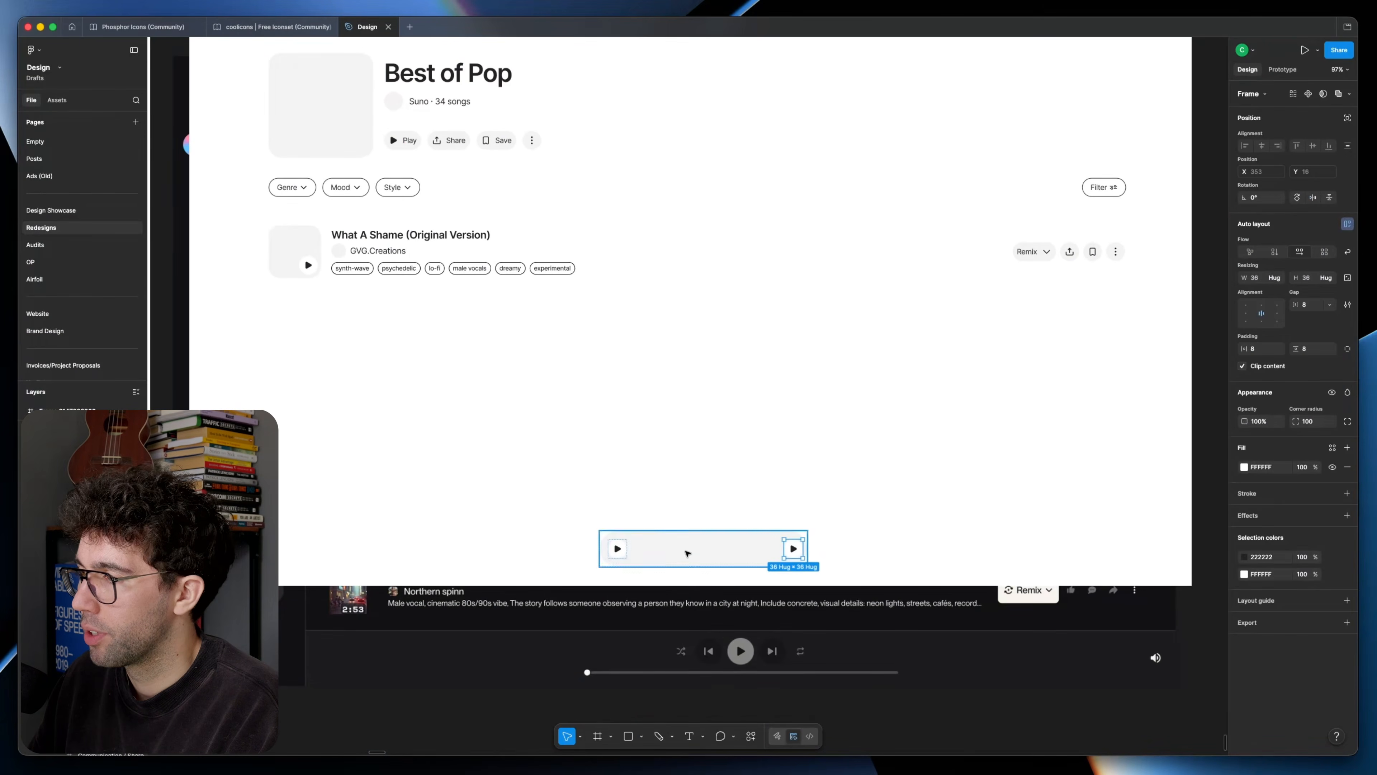
click(260, 27)
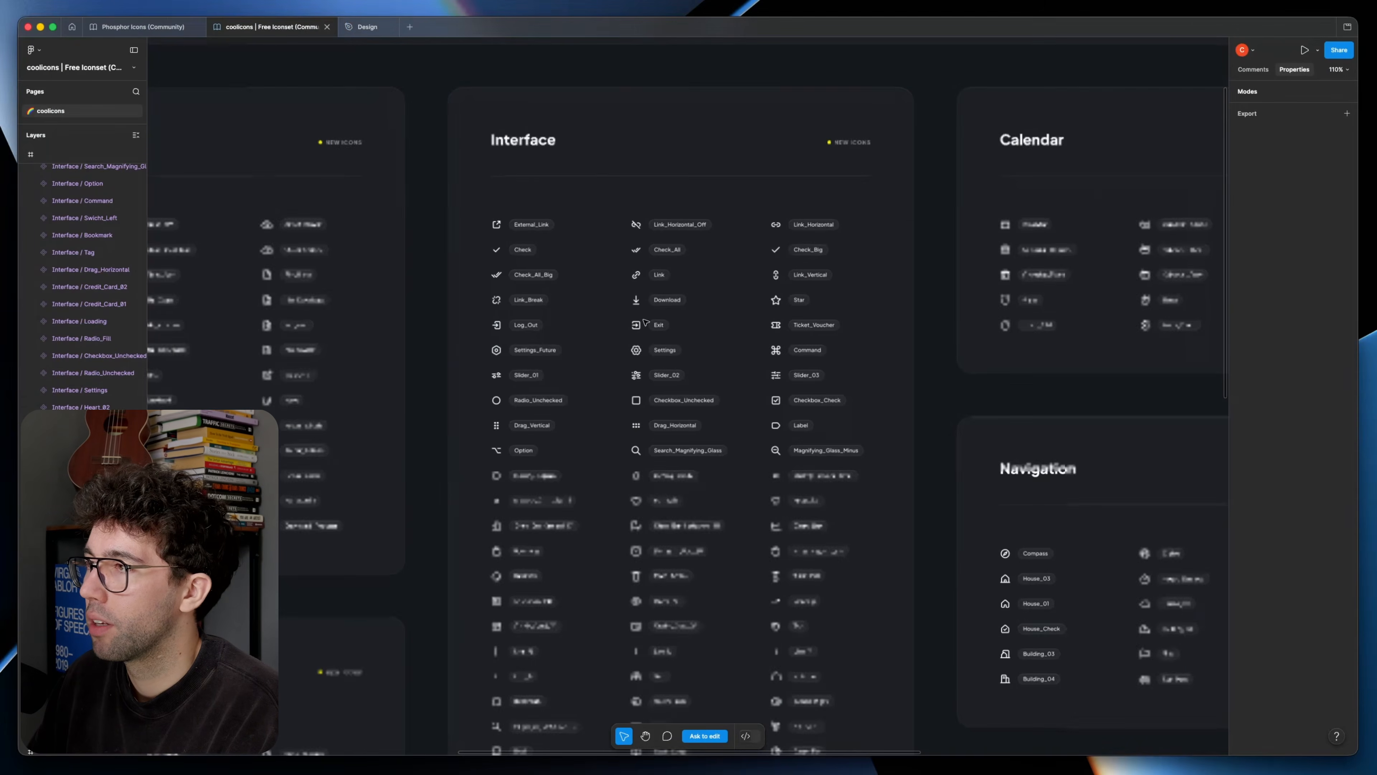
drag(637, 396, 1068, 336)
drag(434, 302, 854, 49)
scroll(163, 80, up, 3)
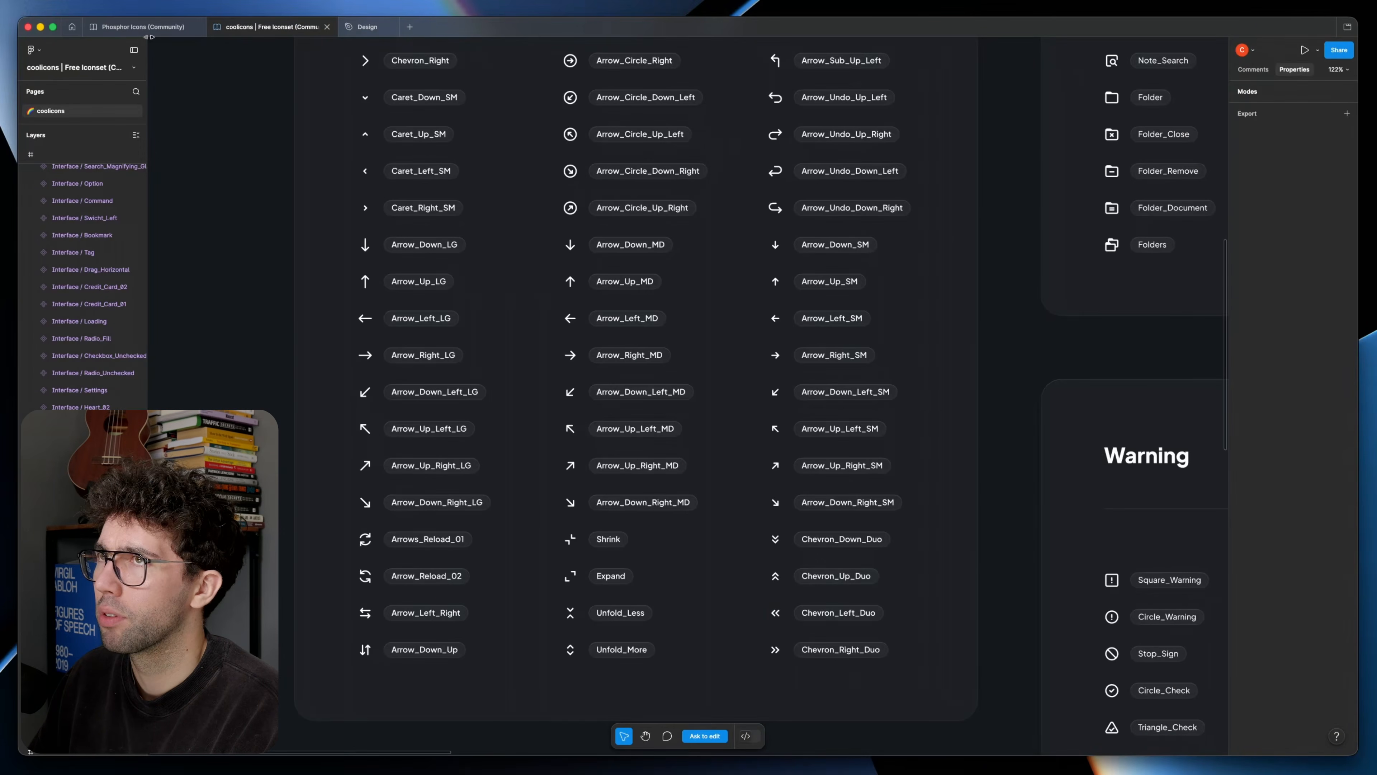
click(143, 27)
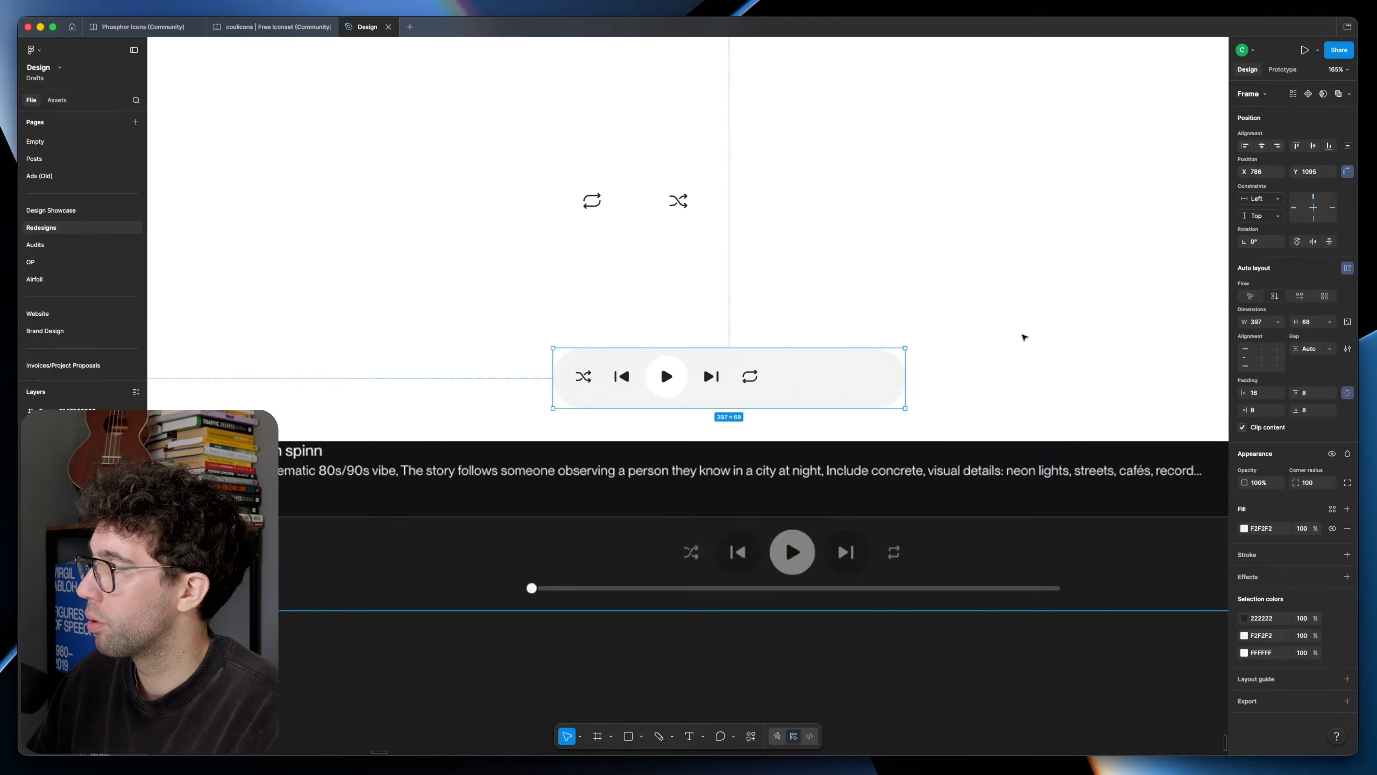
Step: Arrange shuffle, previous, play, next and repeat in the player pill above a thin progress bar, using auto layout
scroll(569, 377, up, 10)
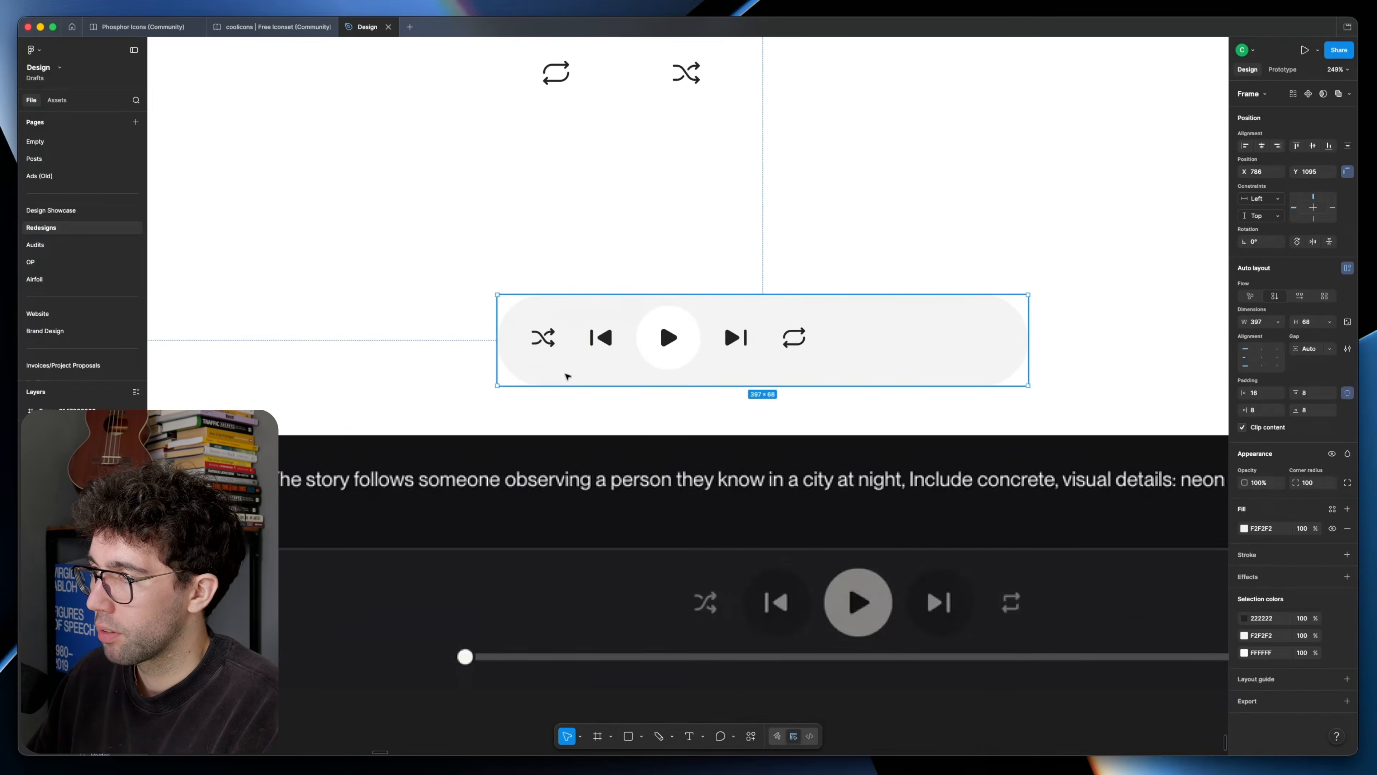
double_click(550, 375)
scroll(580, 374, up, 10)
click(520, 442)
shift+click(525, 417)
shift+click(513, 377)
key(shift+a)
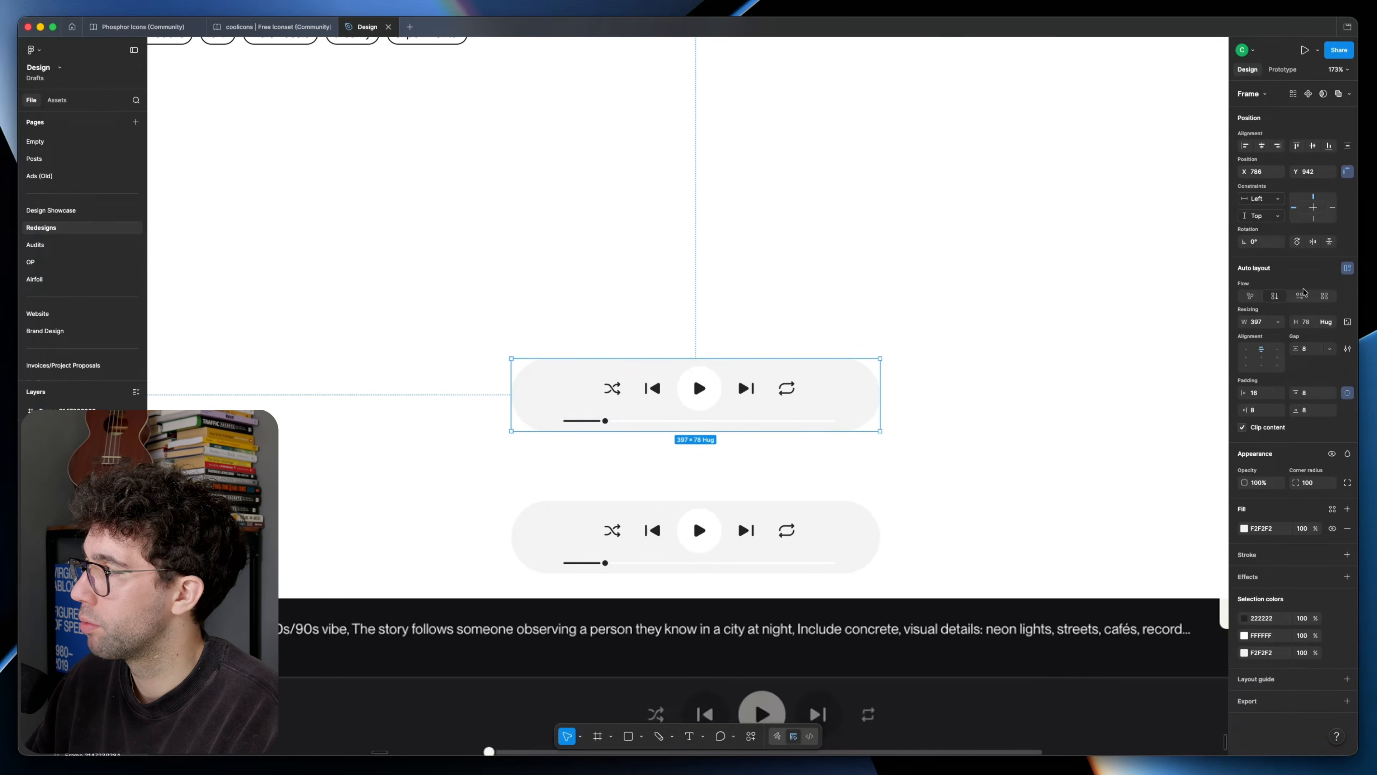
Step: Make a horizontal version of the player, 521 wide, with the progress bar beside the controls and a smaller play button
click(1301, 295)
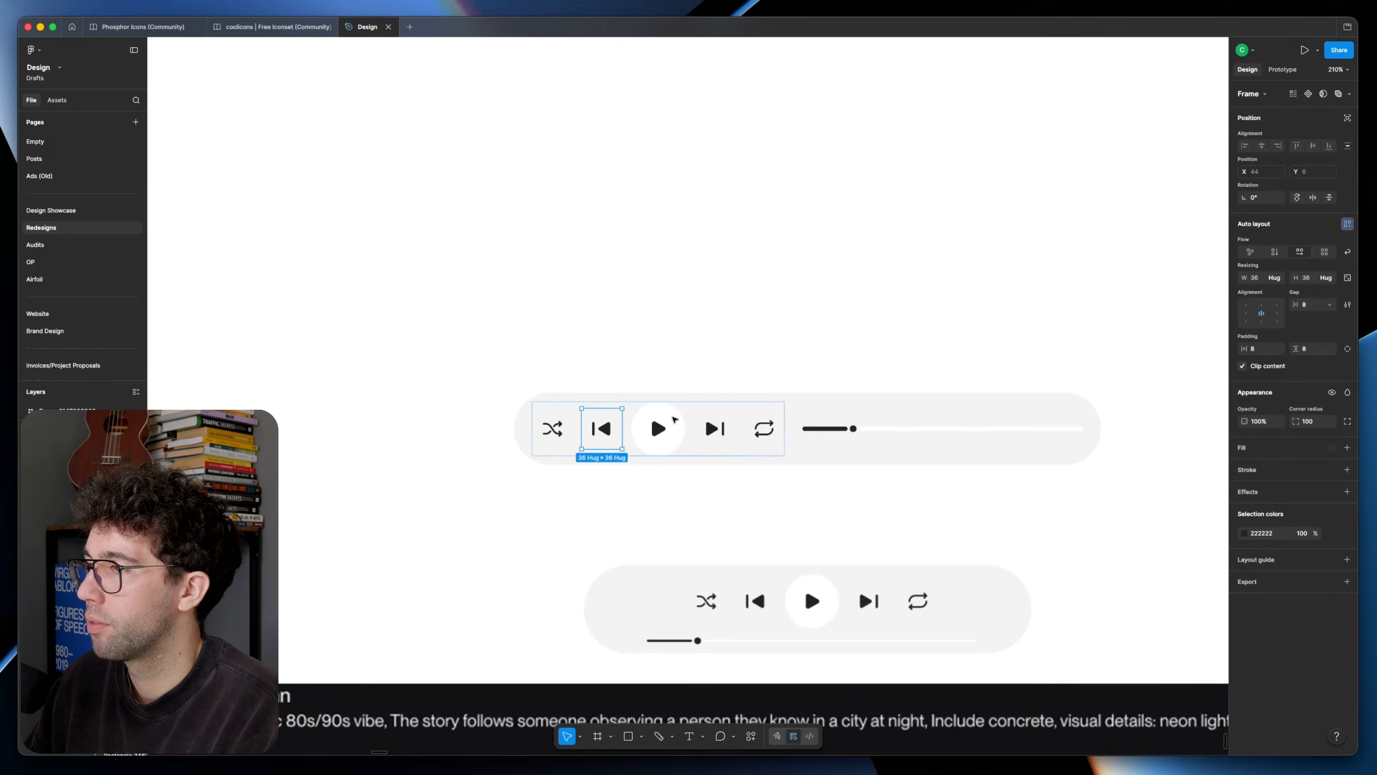
click(670, 409)
drag(663, 402, 664, 410)
click(682, 366)
scroll(684, 366, down, 5)
scroll(680, 369, right, 1)
scroll(677, 371, up, 4)
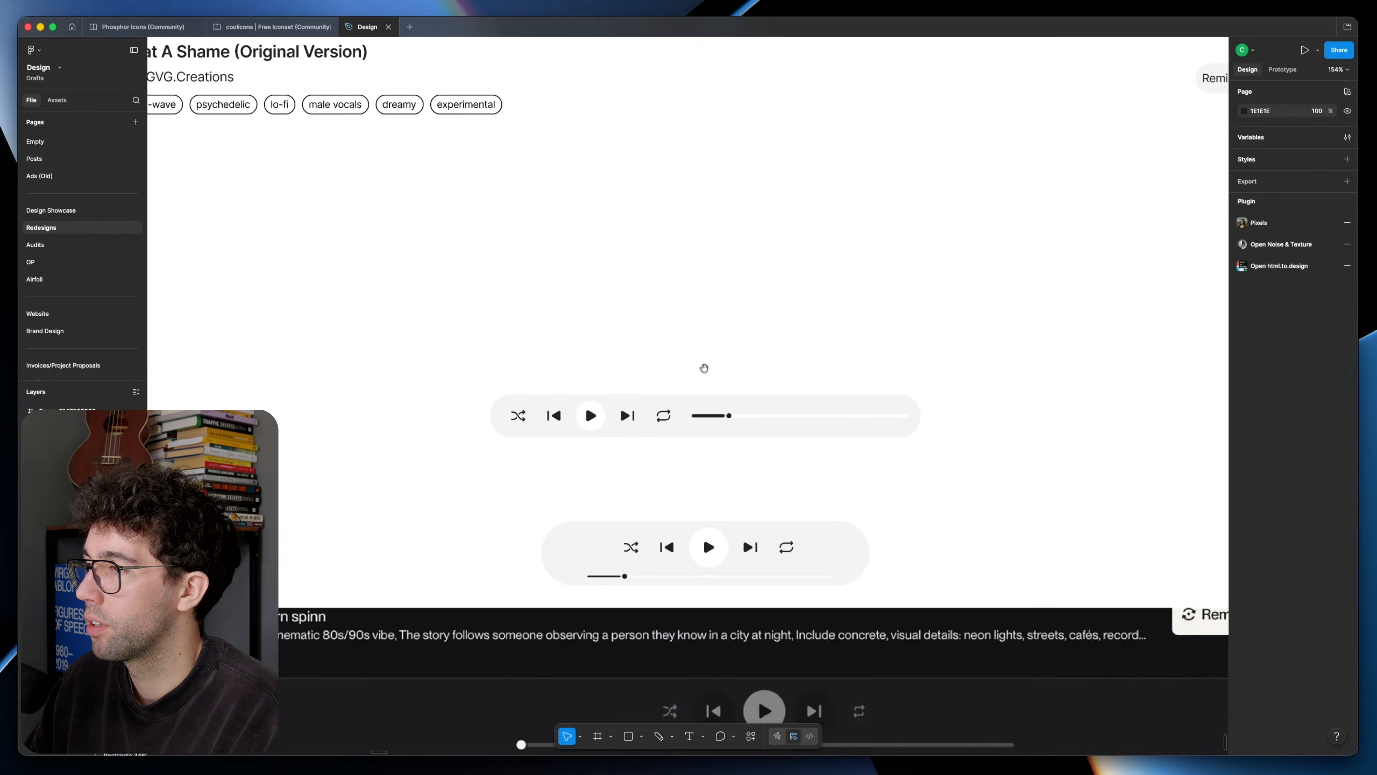
Step: Reorder the horizontal player's controls so shuffle sits between next and repeat
click(507, 423)
key(Right)
key(Right)
key(Right)
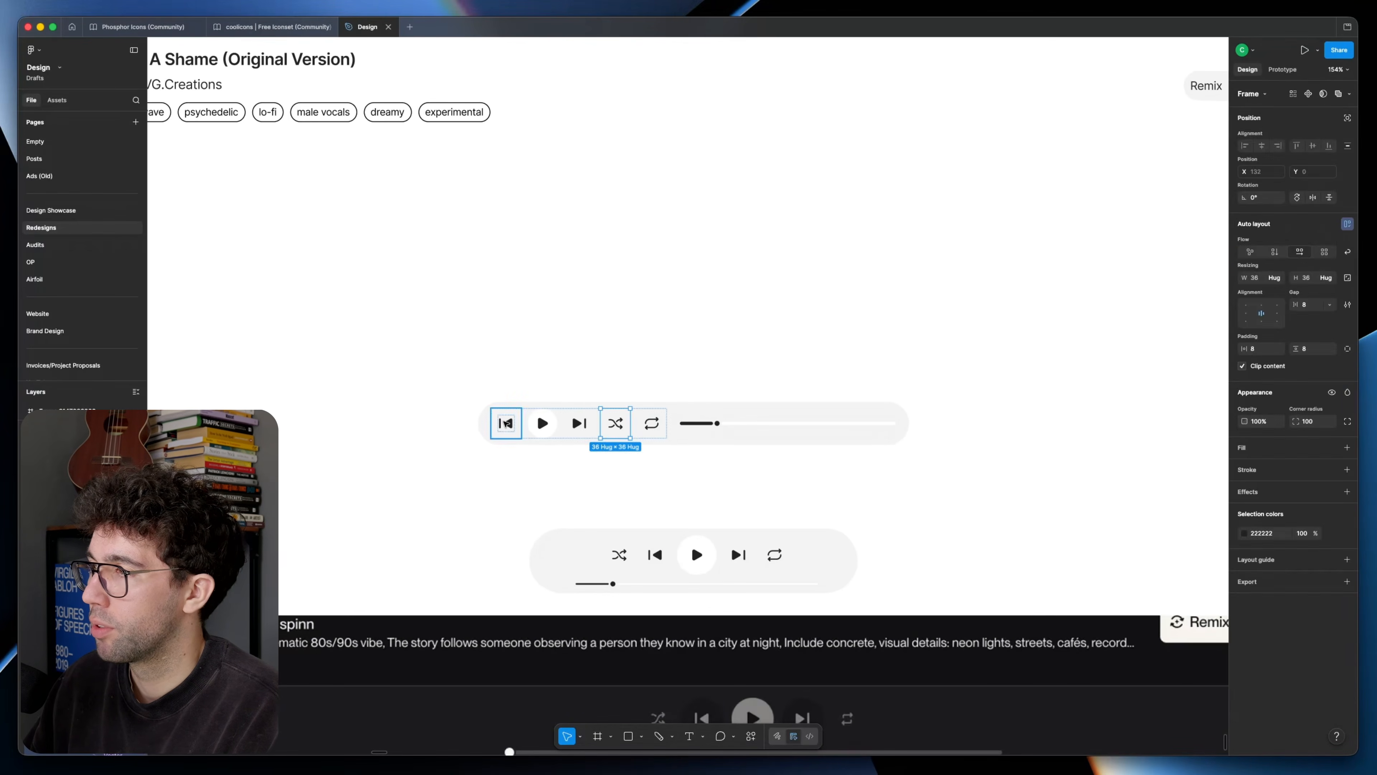
click(546, 364)
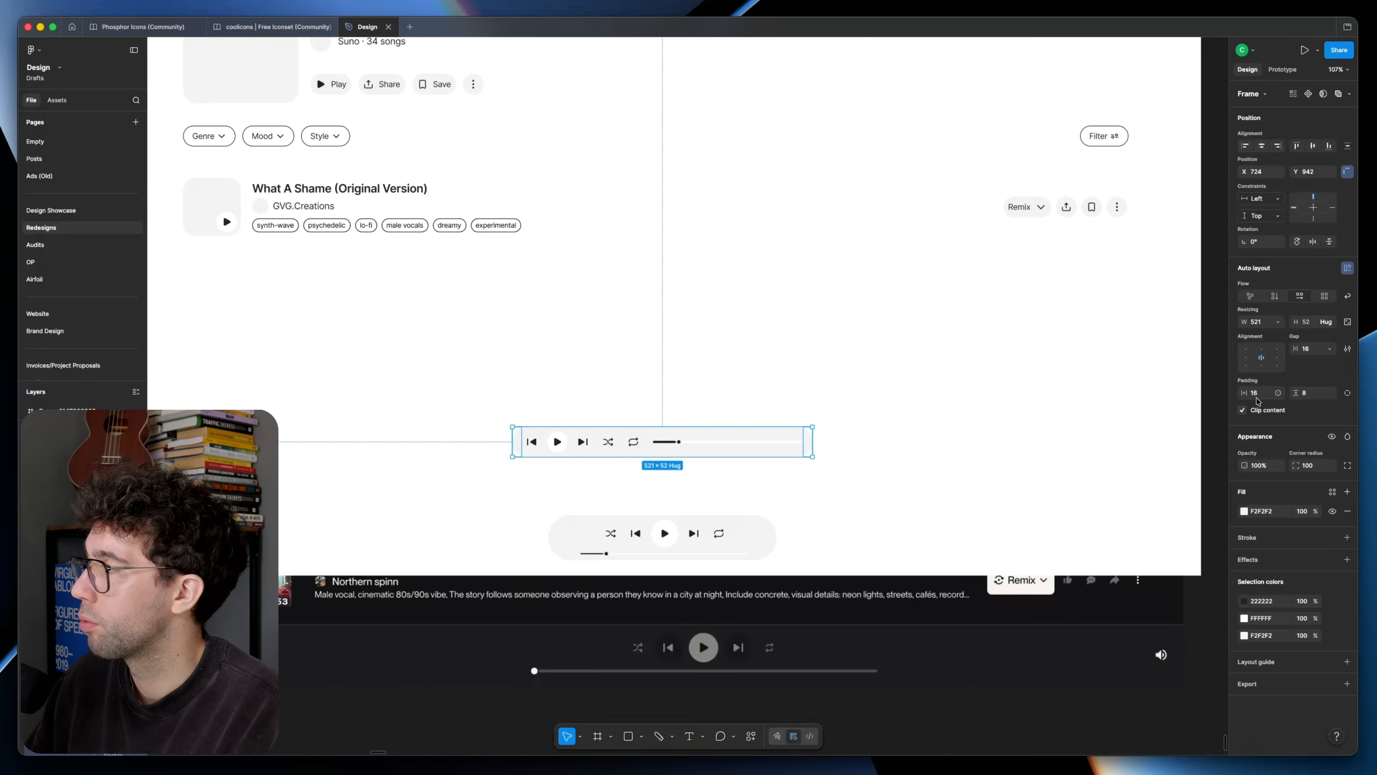
Step: Set the horizontal player's gap to 24 with 8 left and 24 right padding, and lower it to just above the stacked player
scroll(763, 470, down, 1)
click(763, 470)
scroll(721, 488, left, 1)
click(679, 516)
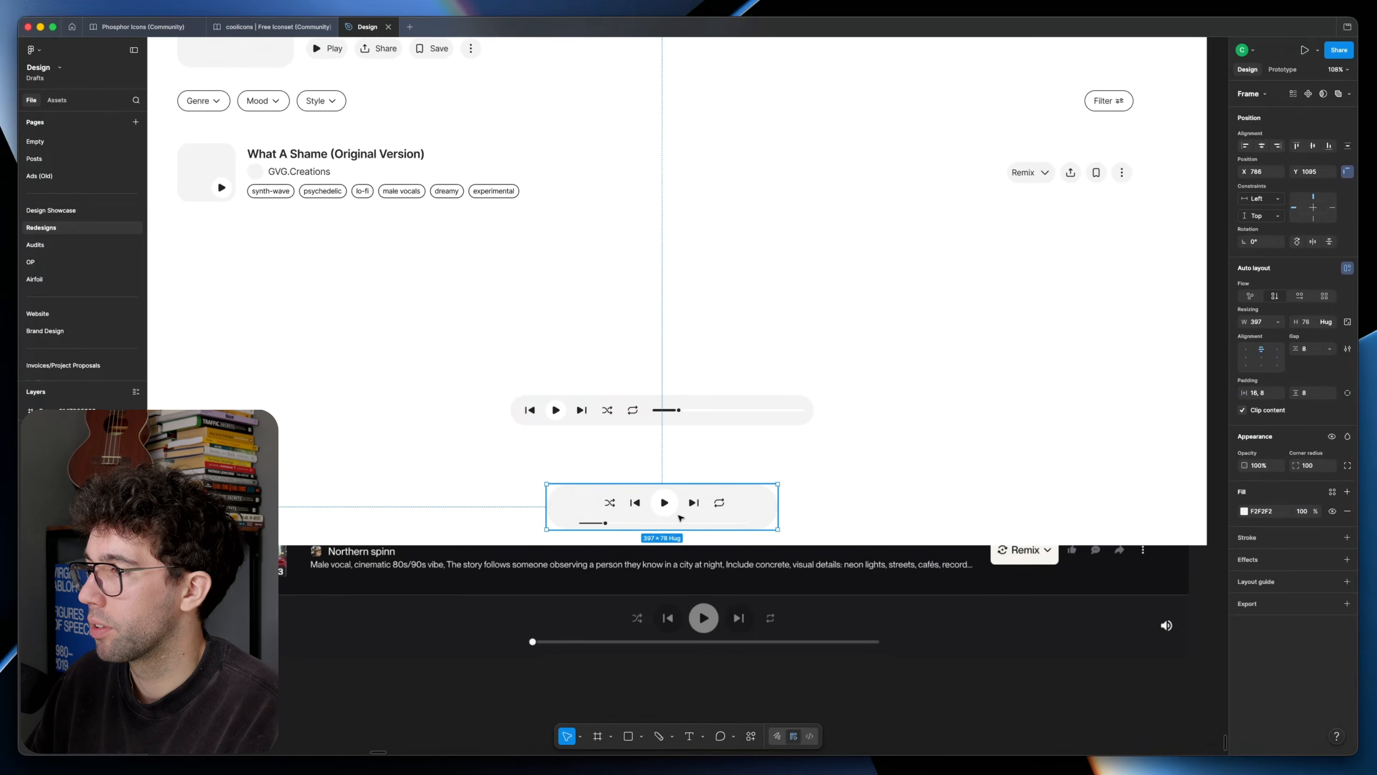
scroll(646, 515, up, 2)
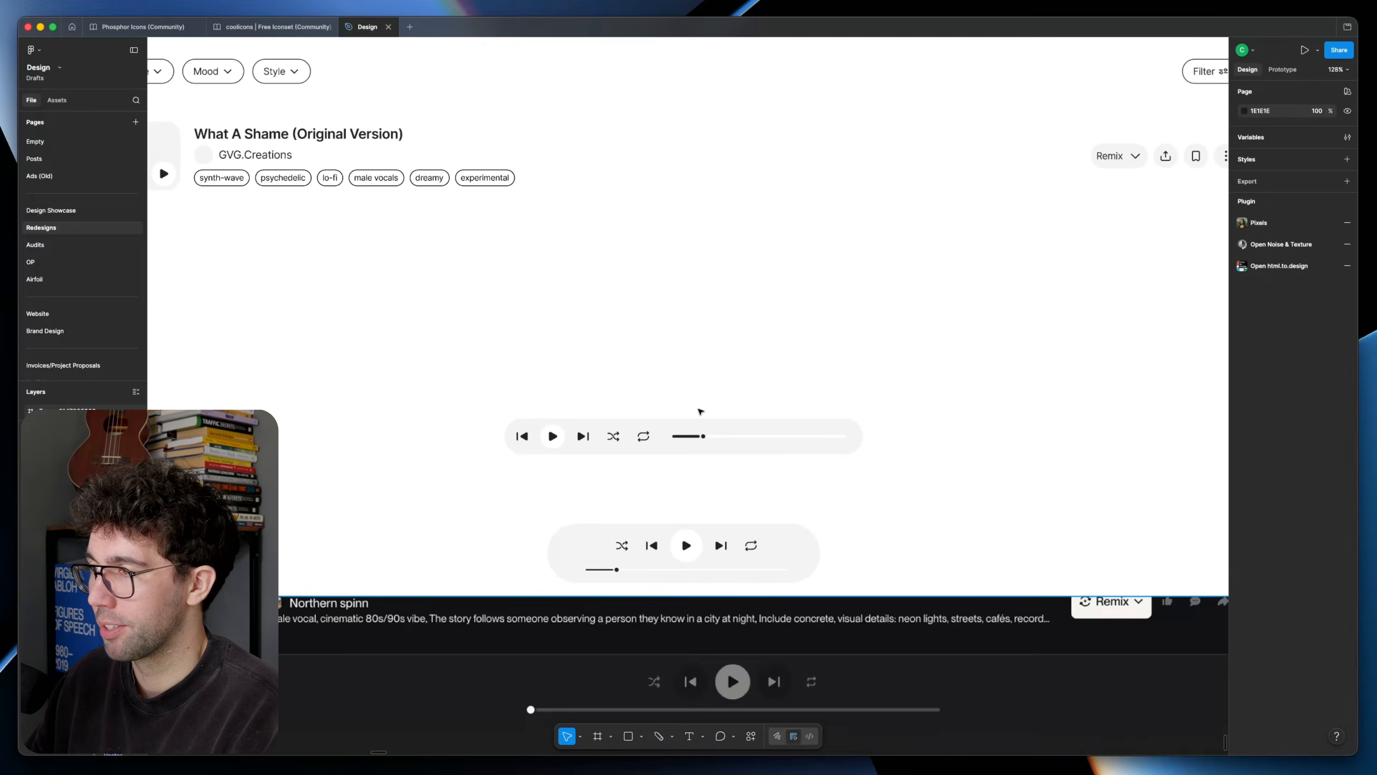
scroll(700, 411, down, 5)
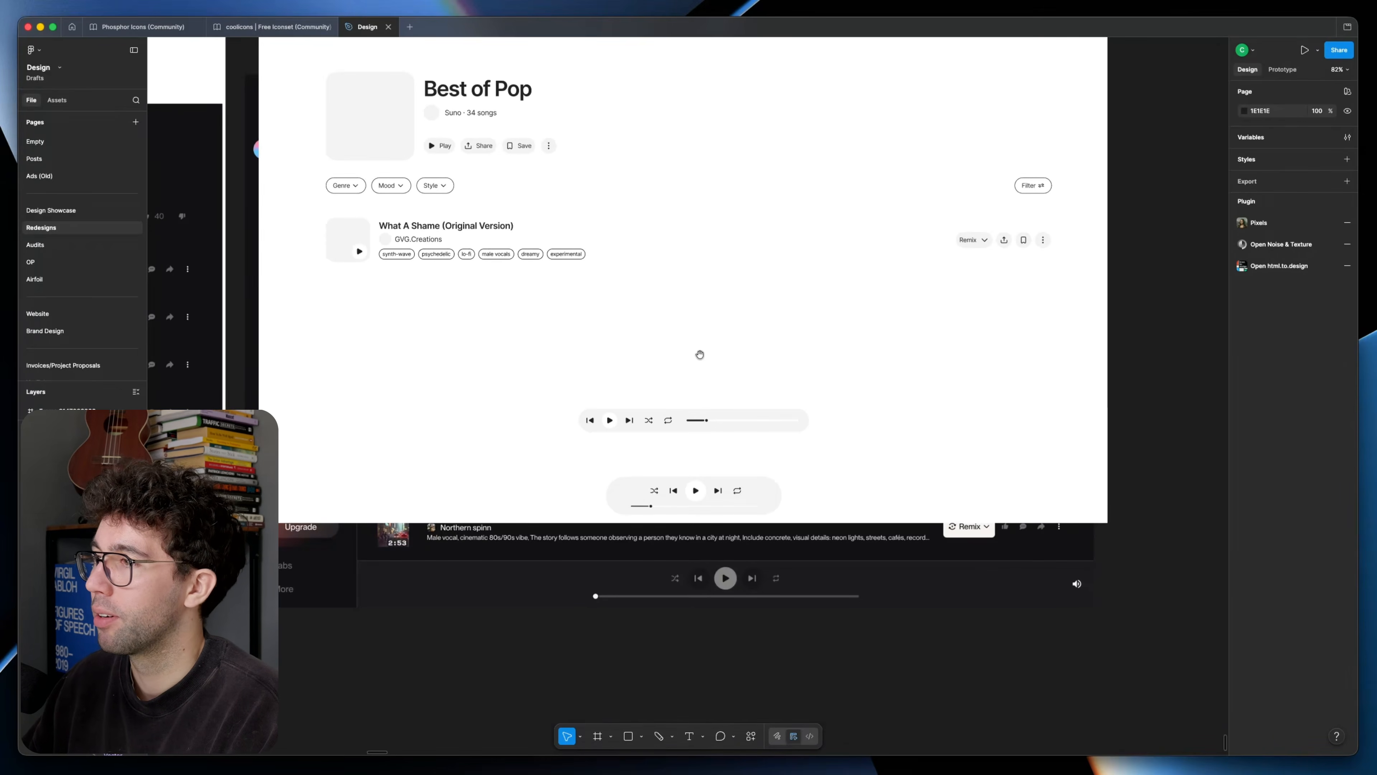
scroll(700, 354, up, 3)
drag(697, 361, 693, 408)
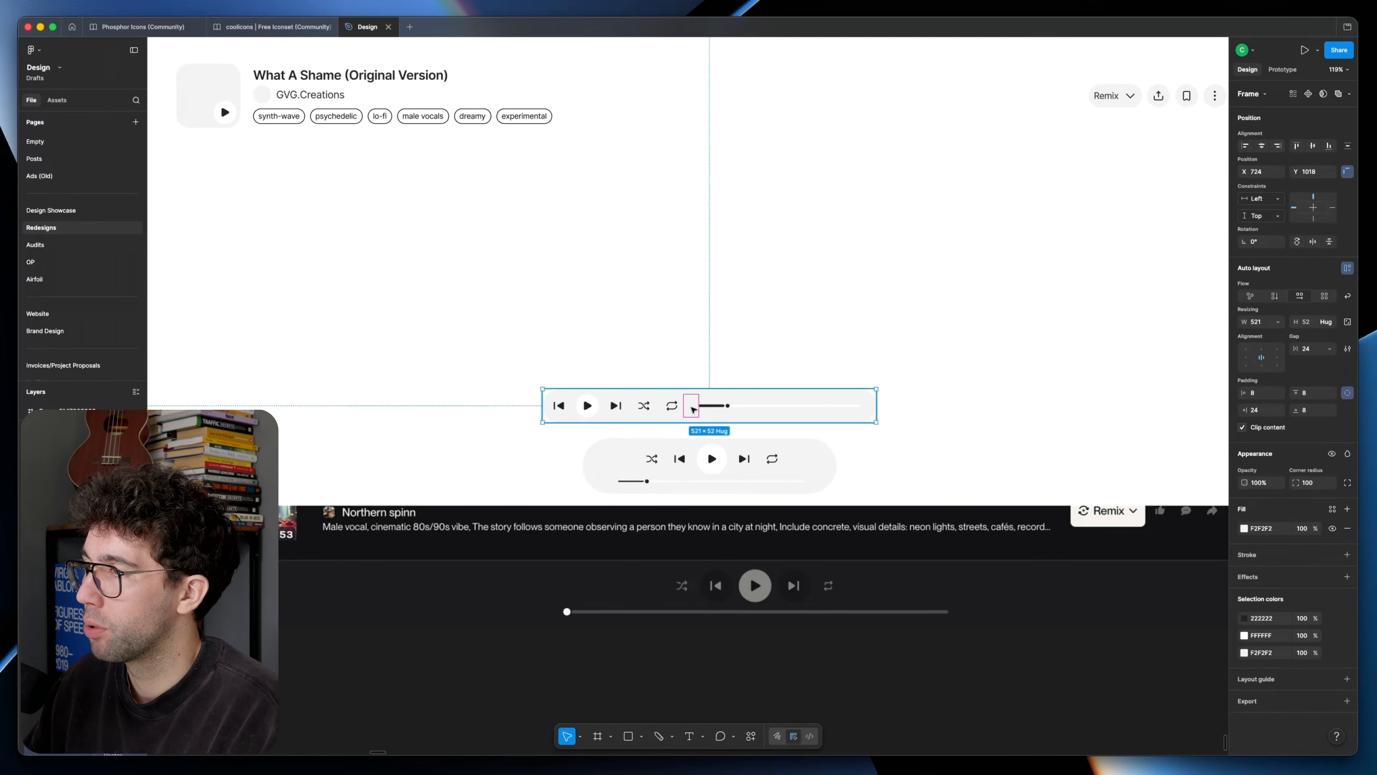
Step: Duplicate the redesign frame containing both player versions to its right
click(718, 473)
scroll(673, 453, down, 4)
click(671, 392)
scroll(640, 429, up, 3)
scroll(627, 446, down, 4)
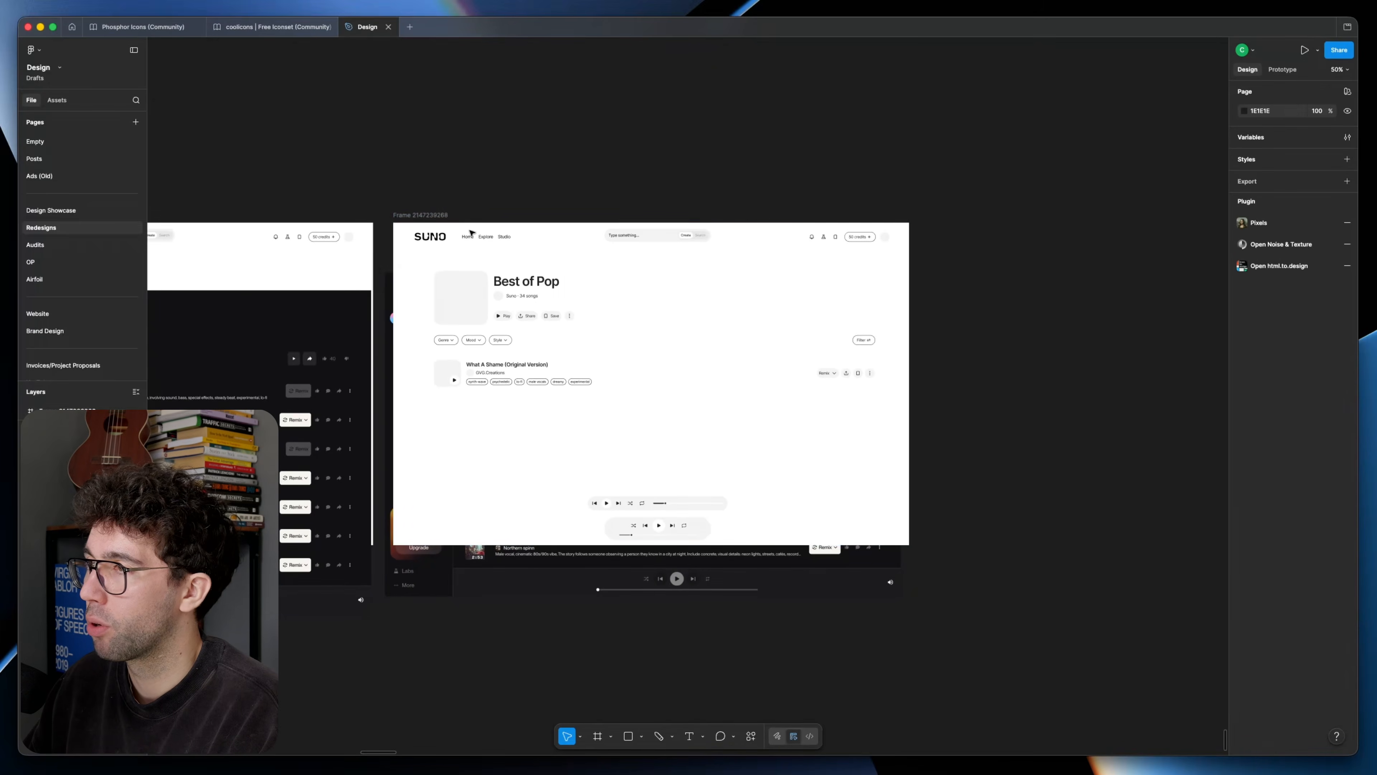
drag(416, 215, 948, 208)
drag(984, 450, 923, 450)
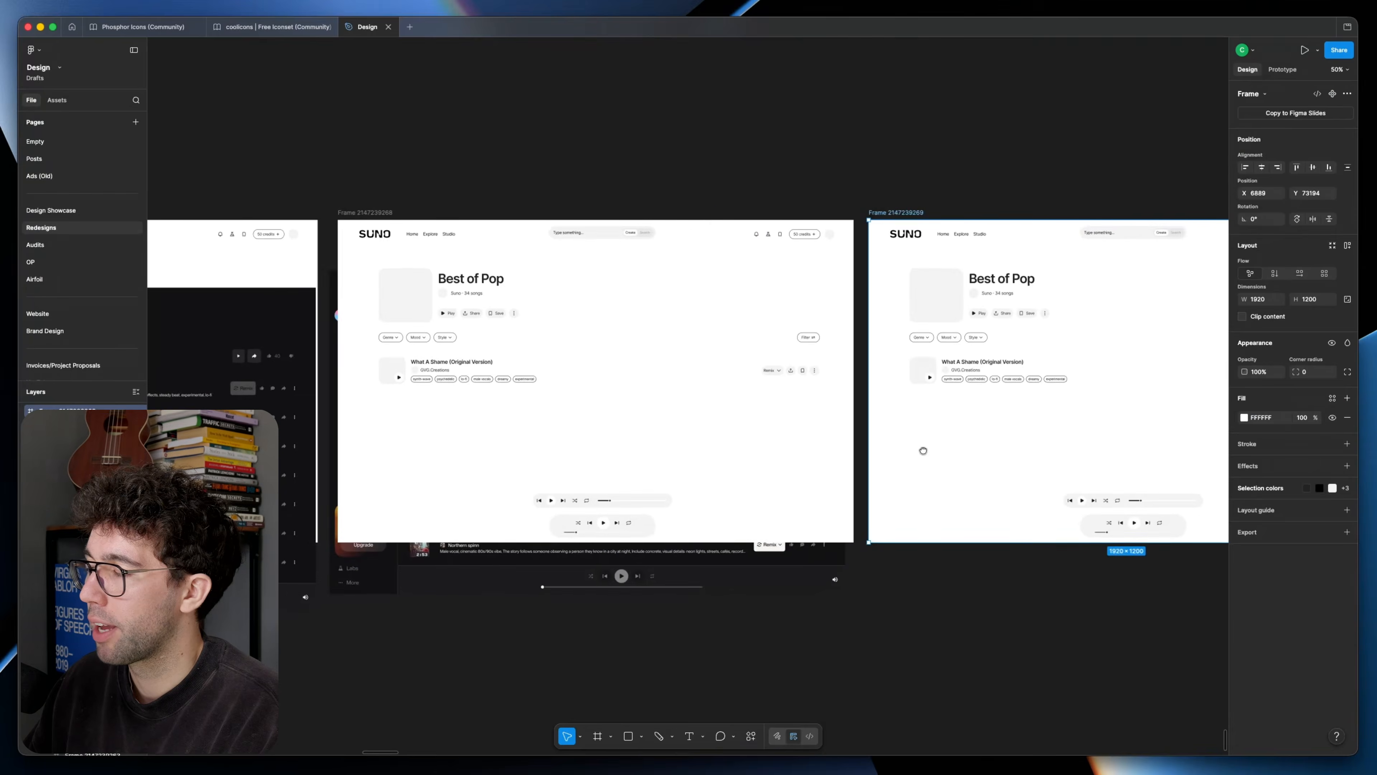
Step: Park the duplicate above the working frame, then keep only the horizontal player there, lowered to Y 1130
scroll(917, 456, down, 4)
drag(918, 358, 664, 192)
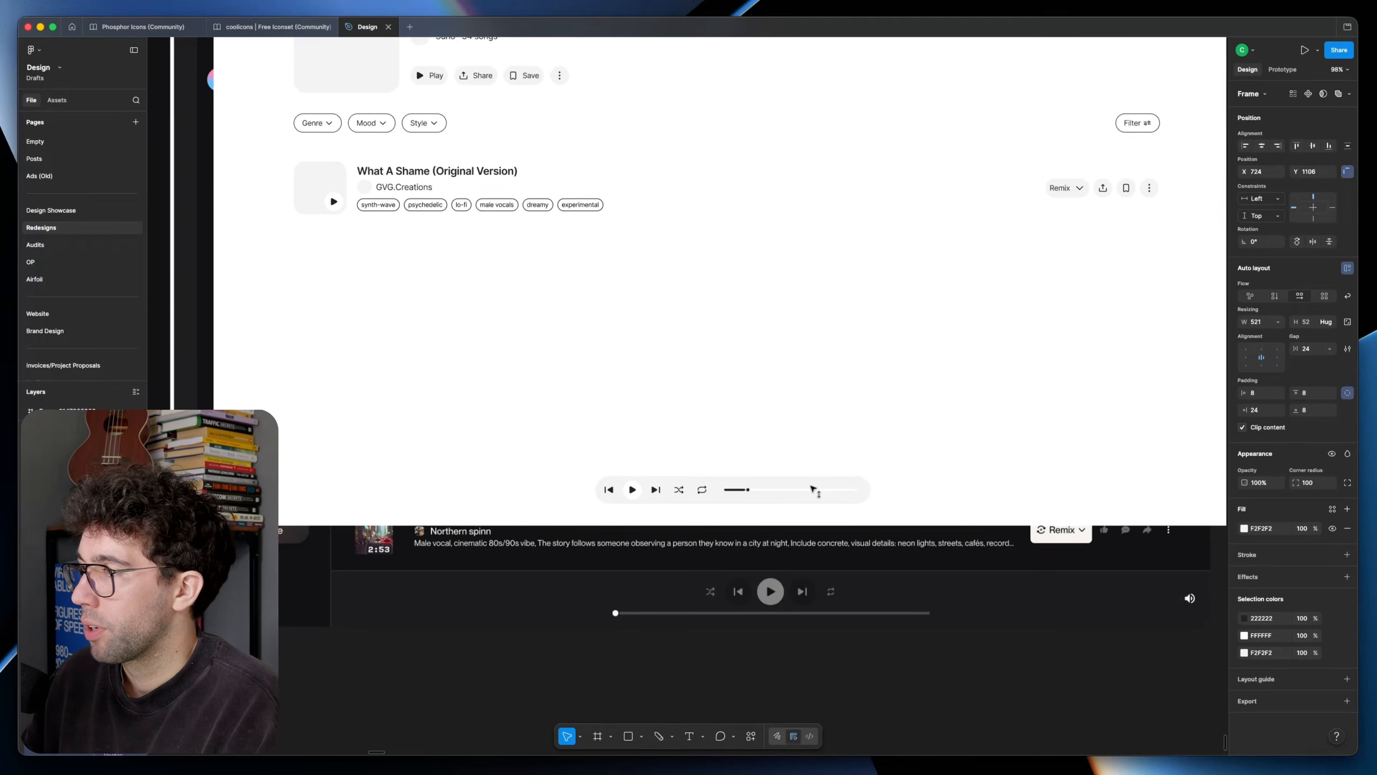
drag(814, 488, 815, 502)
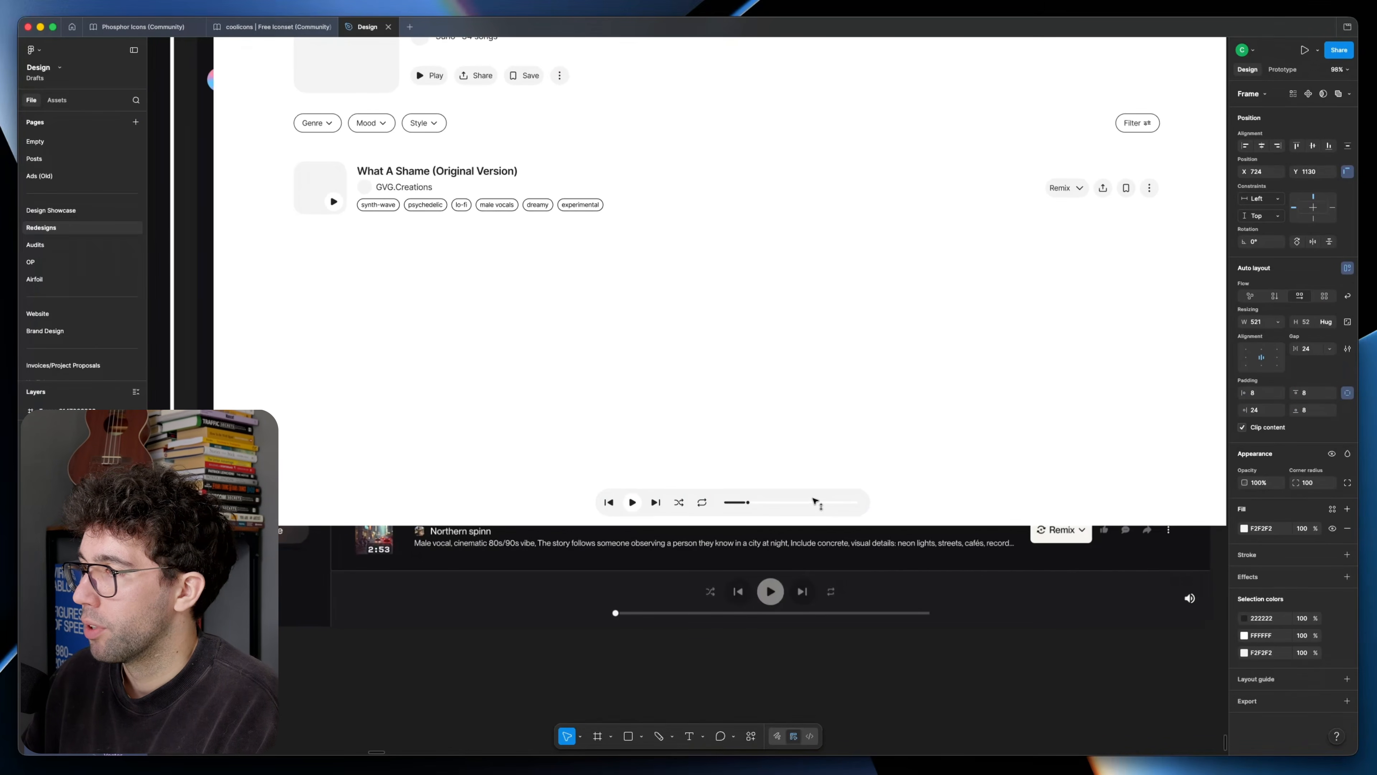
click(703, 462)
Step: Try a copy of the song row's Remix, share, save and more buttons just above the player
scroll(732, 455, up, 3)
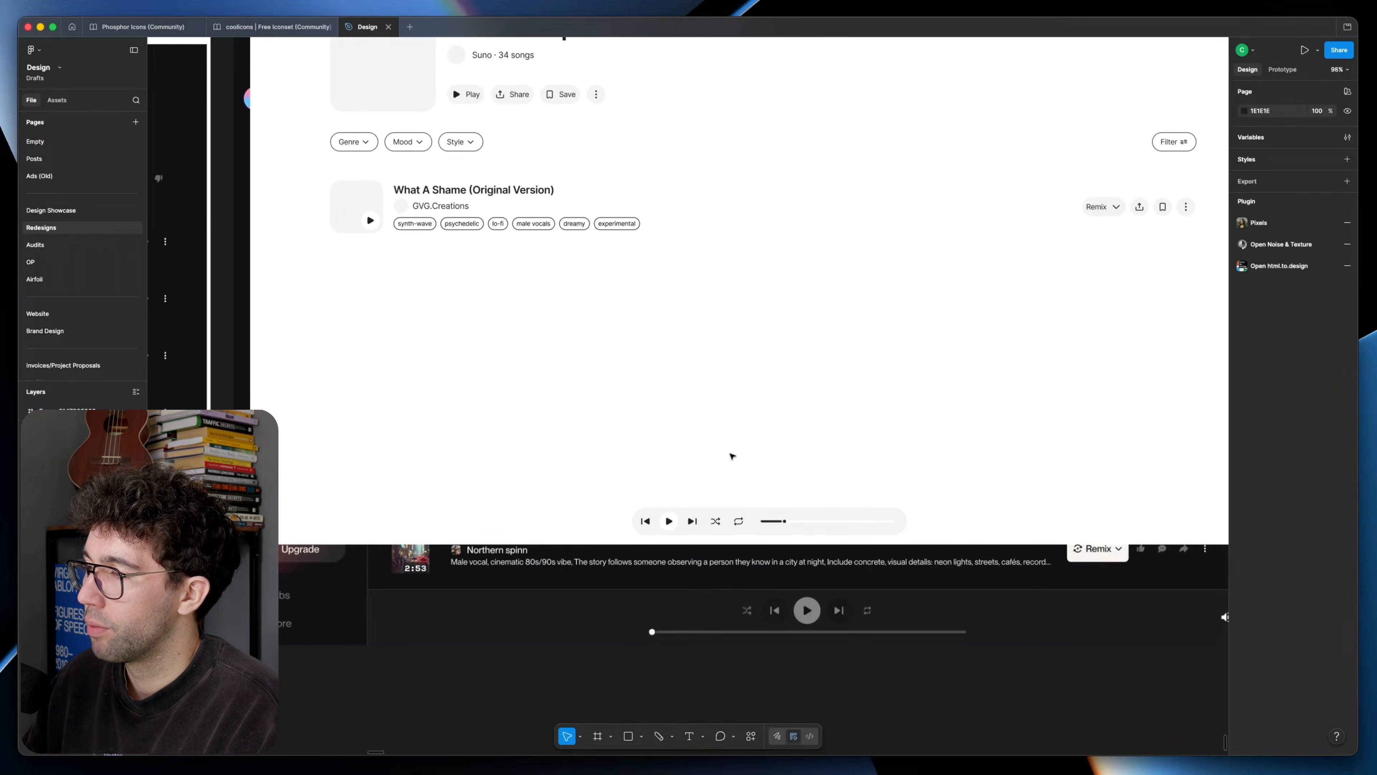
scroll(732, 452, up, 3)
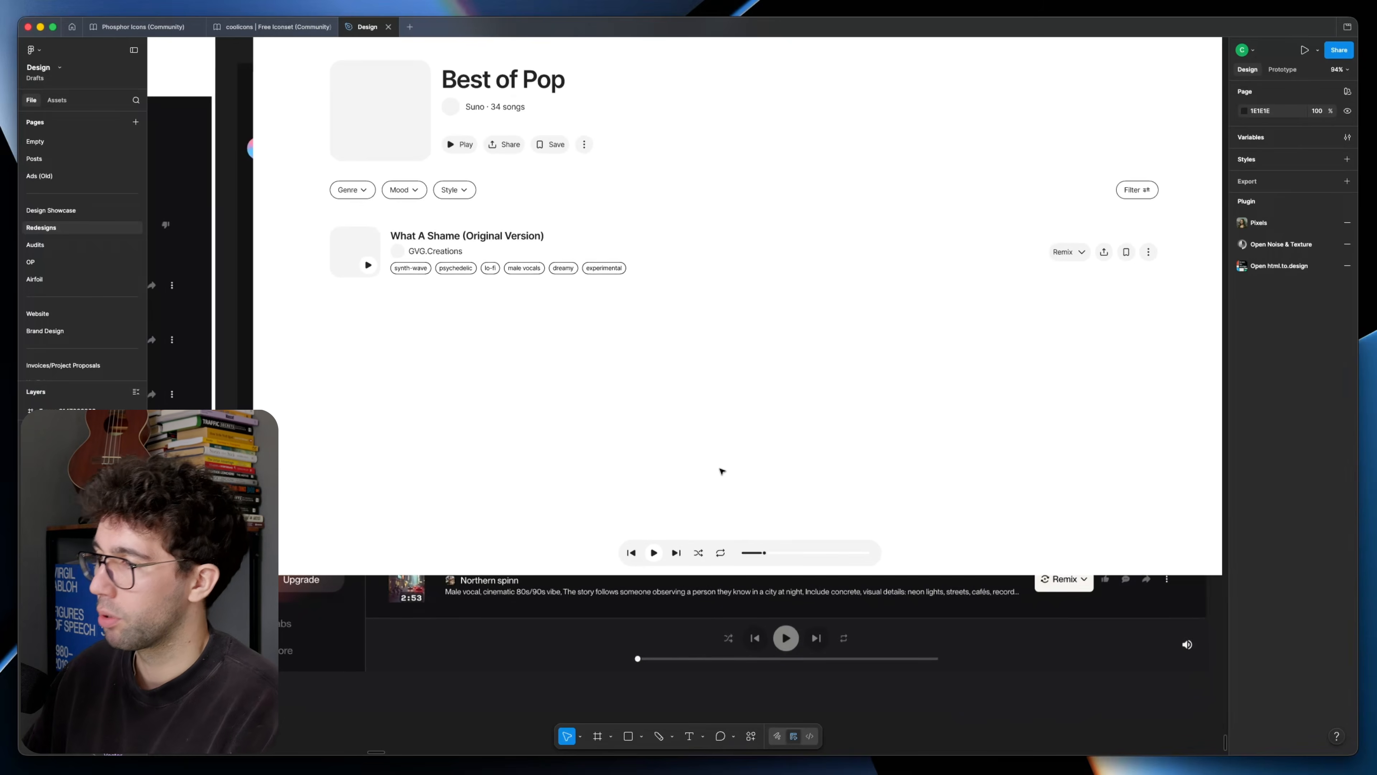
click(1074, 258)
click(1087, 256)
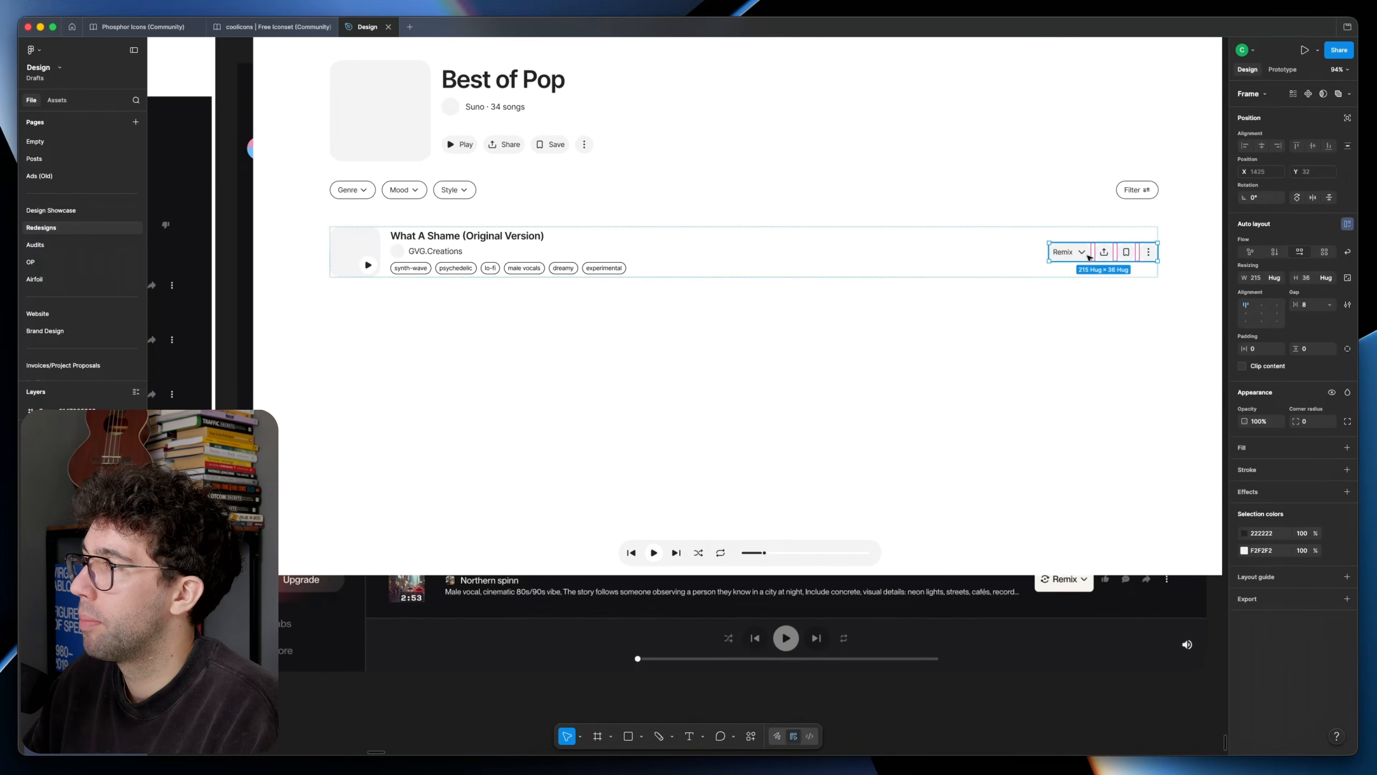
drag(1101, 256, 827, 514)
scroll(827, 514, up, 5)
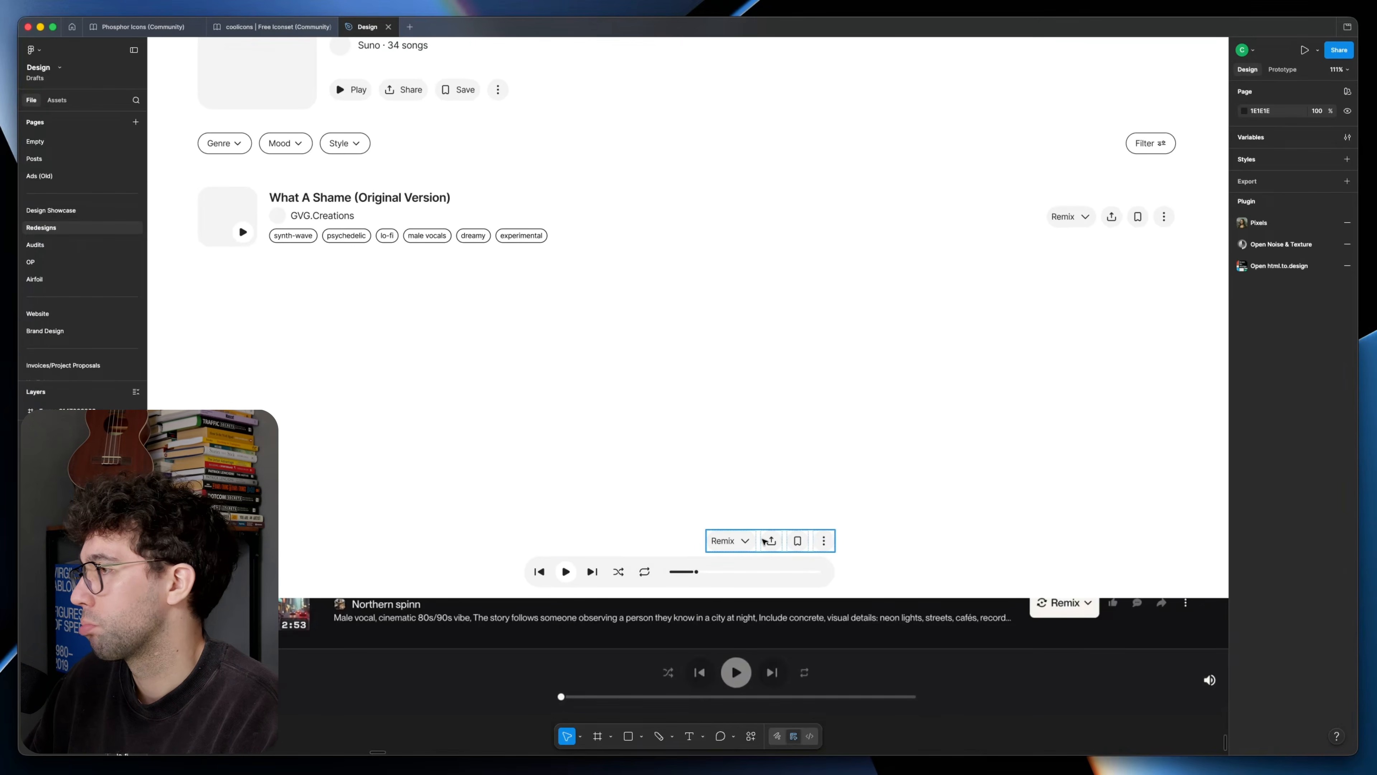
scroll(775, 517, up, 1)
scroll(636, 517, down, 10)
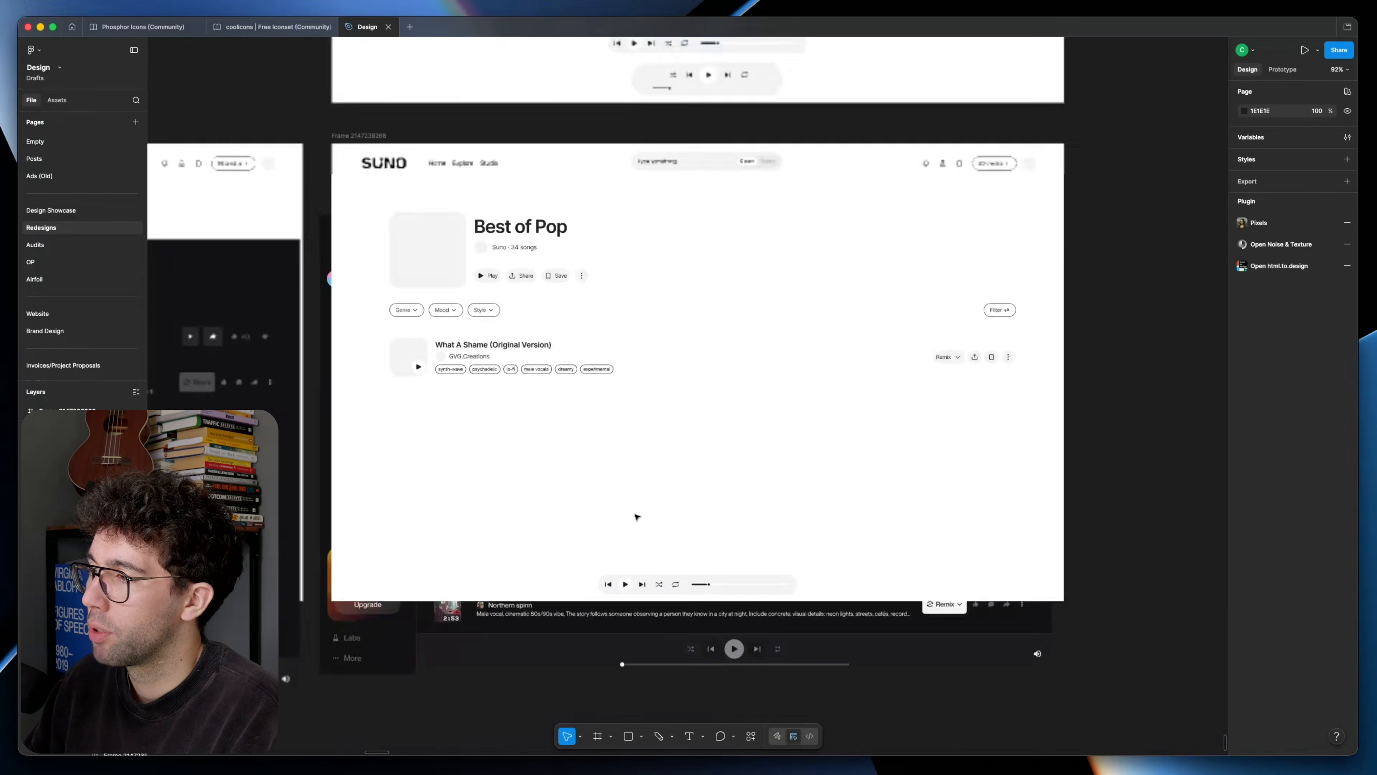
Step: Duplicate the frame with the single horizontal player to its right
scroll(585, 405, up, 2)
drag(584, 403, 926, 403)
click(1018, 366)
scroll(868, 440, right, 5)
scroll(716, 513, up, 5)
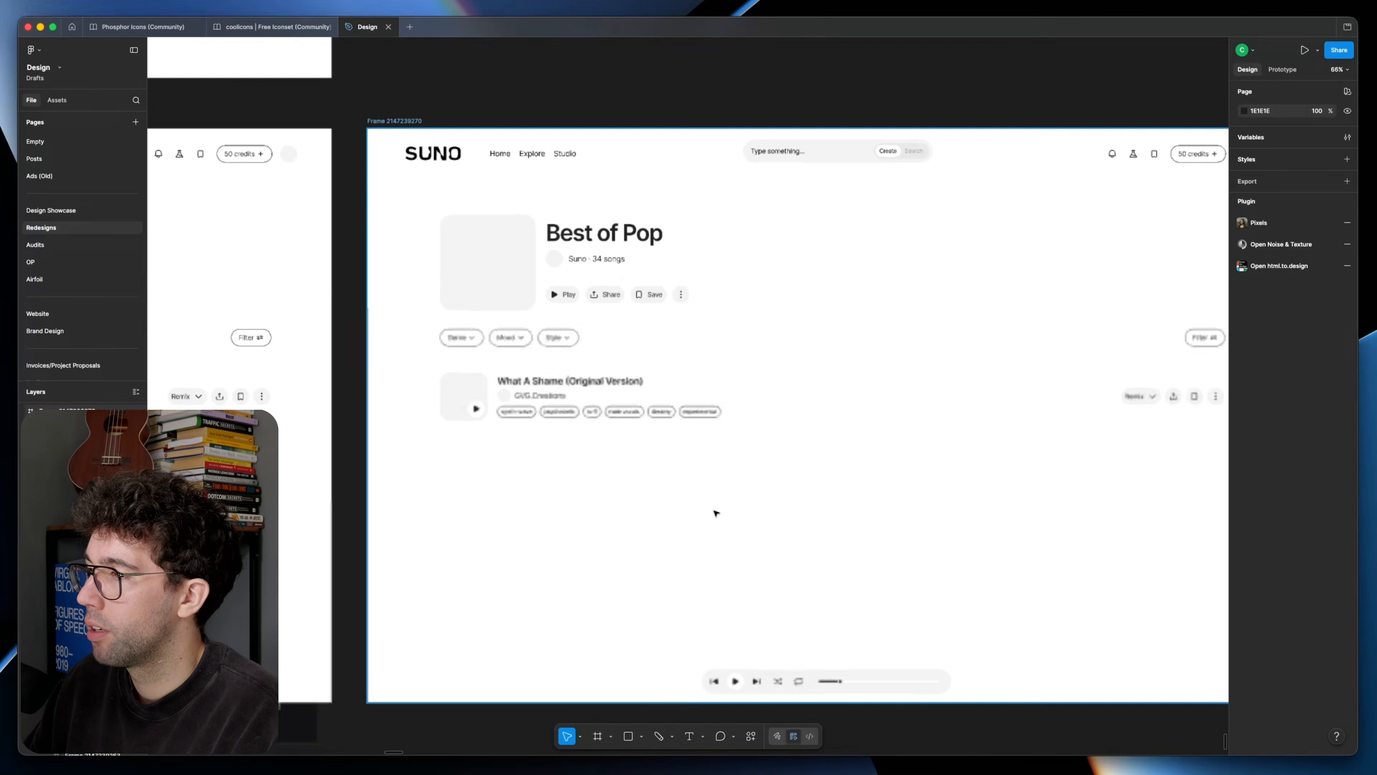
scroll(717, 513, down, 1)
Step: Copy the song row's cover and details above the player in the new frame, without the tag pills and play badge
double_click(453, 347)
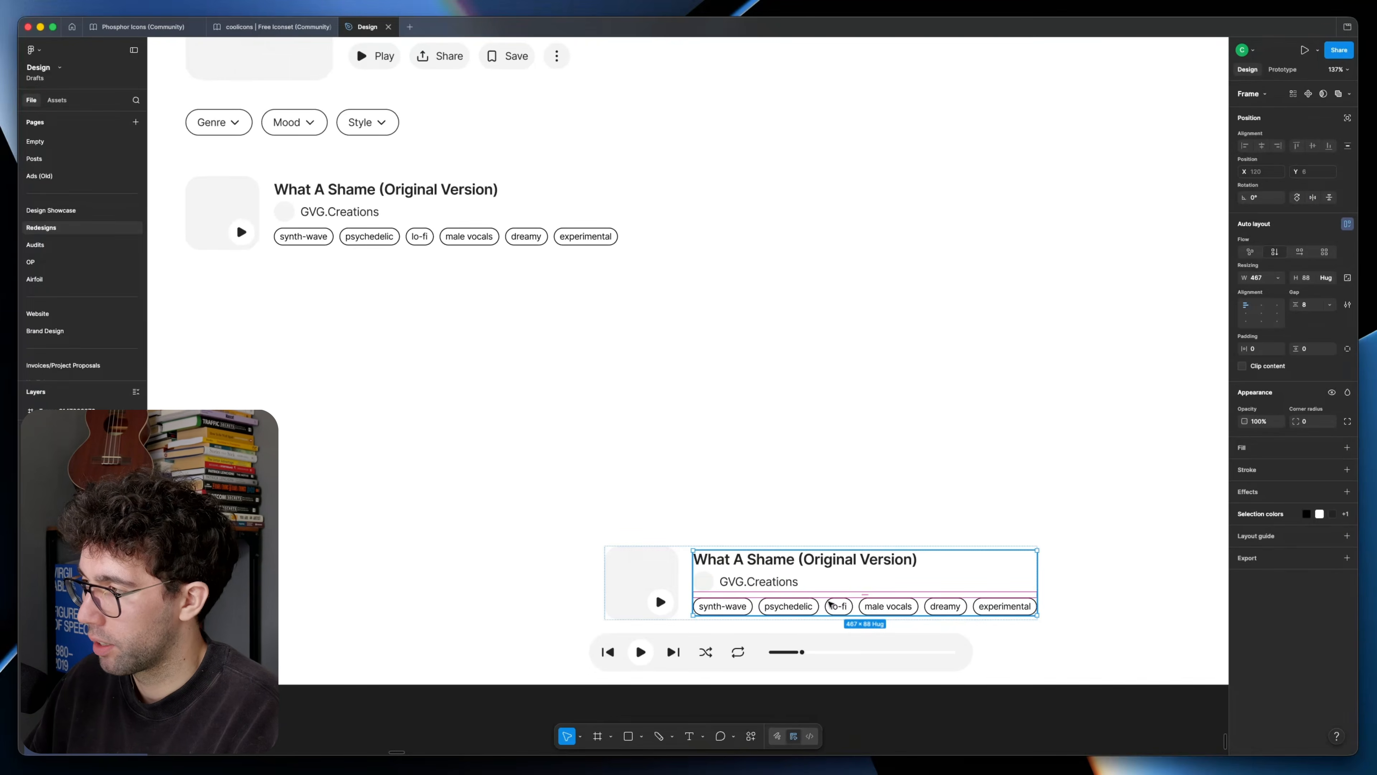
key(shift+super+g)
double_click(624, 543)
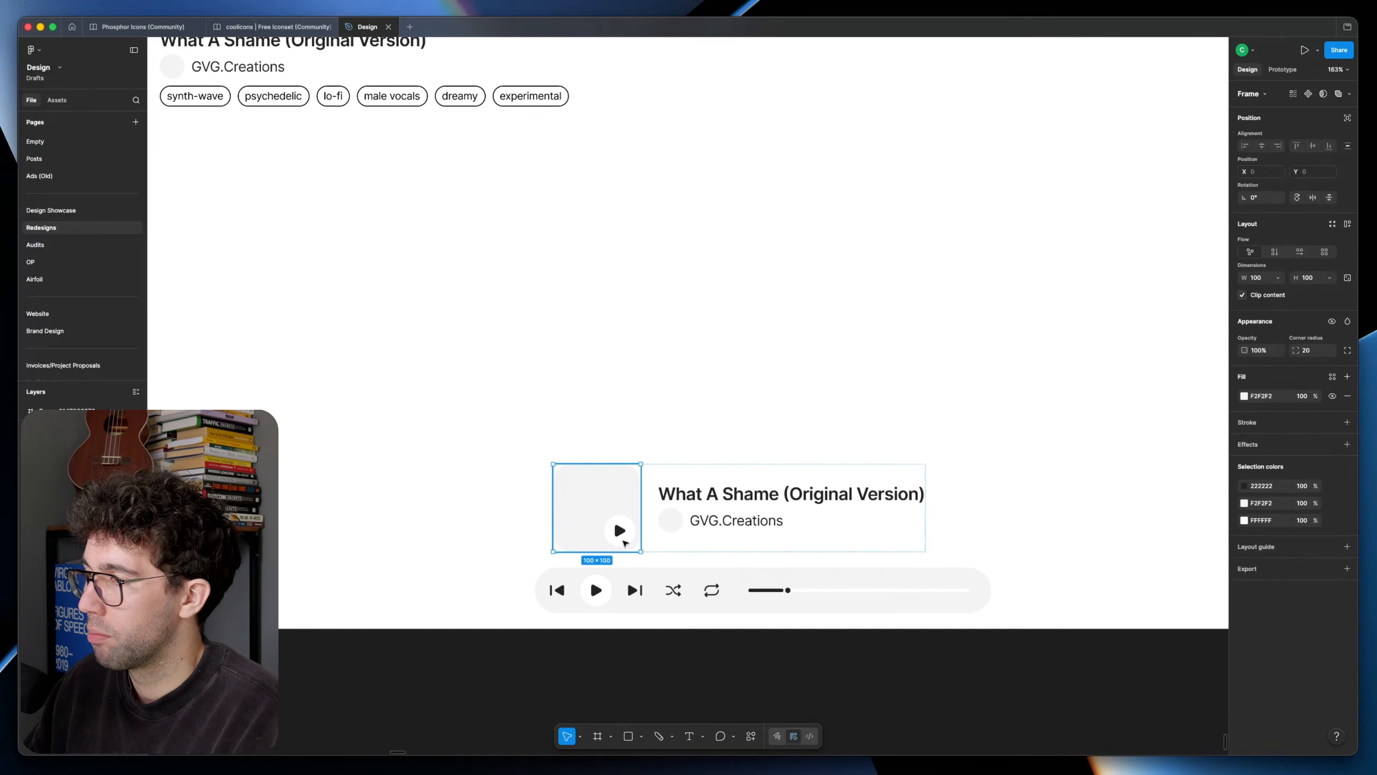
double_click(624, 543)
key(Delete)
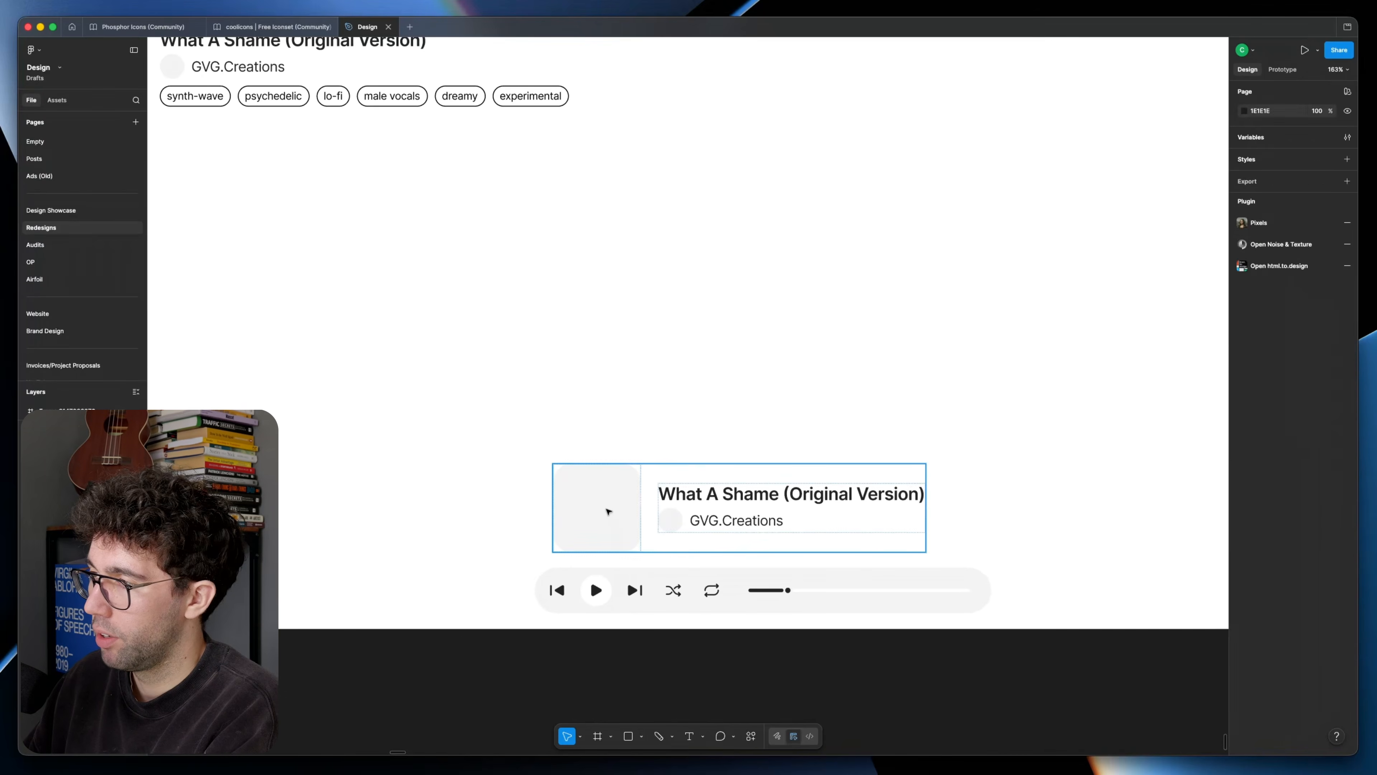
Step: Condense the copied song details into a small round cover with title and artist, with Remix, share and save buttons alongside
double_click(608, 512)
click(660, 502)
click(632, 498)
drag(604, 463, 606, 475)
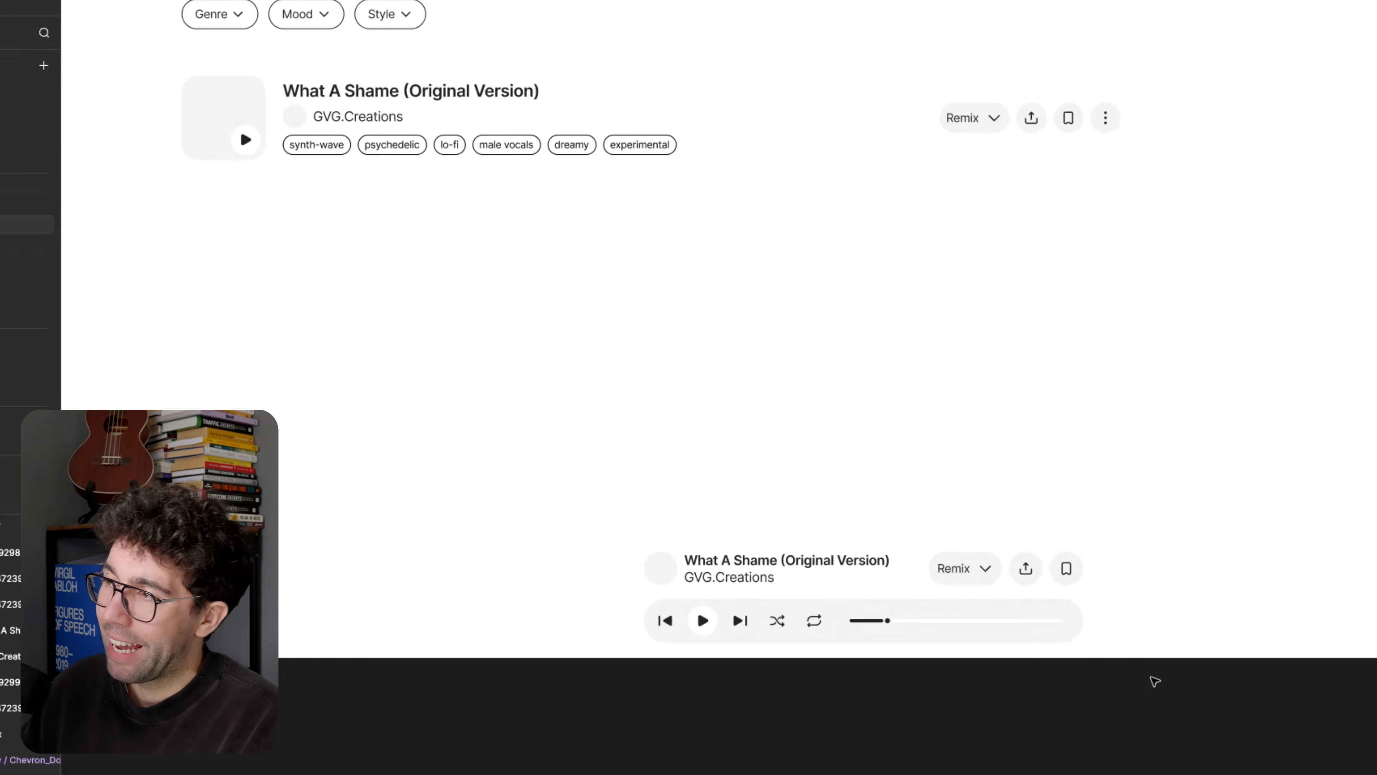
Step: Compare the new player area with the original screenshot and the earlier redesign frames
drag(850, 372, 909, 518)
scroll(770, 678, down, 3)
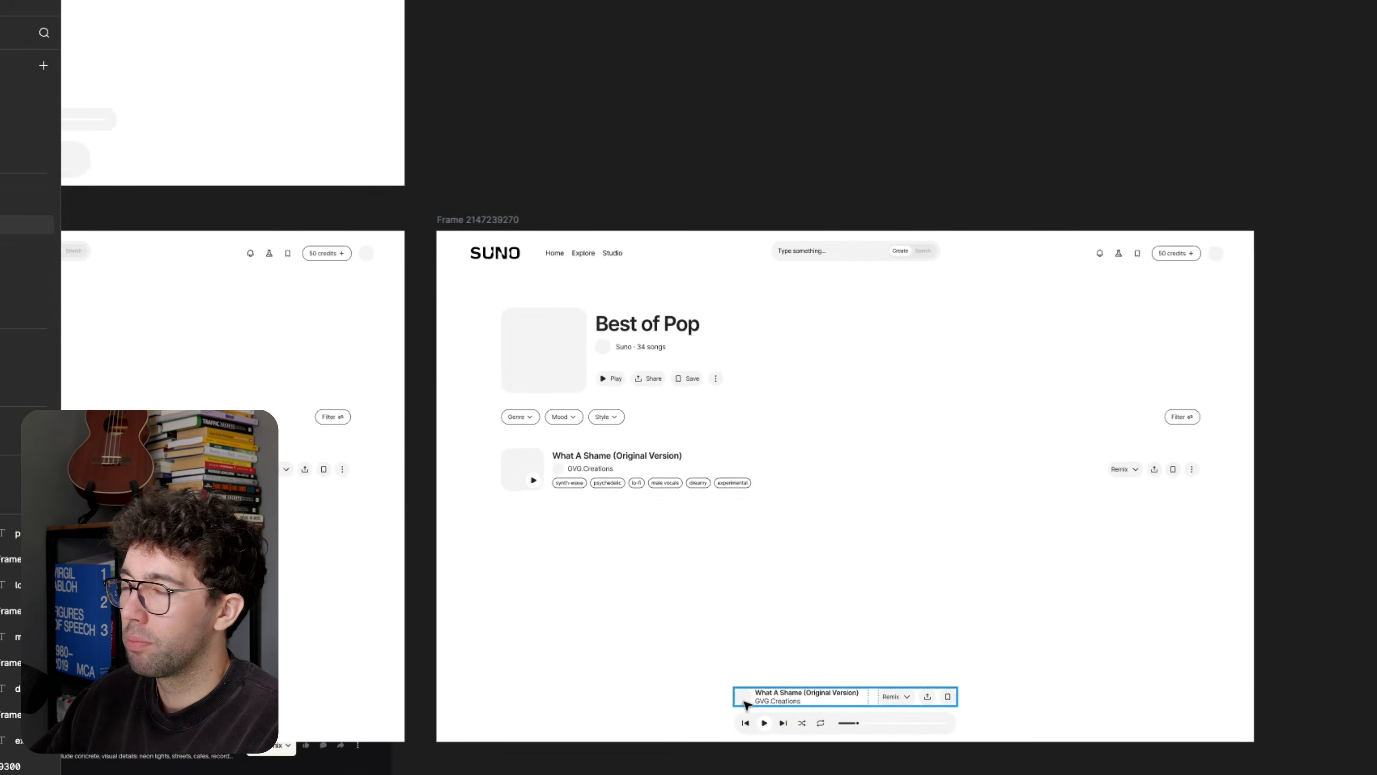
scroll(823, 713, left, 15)
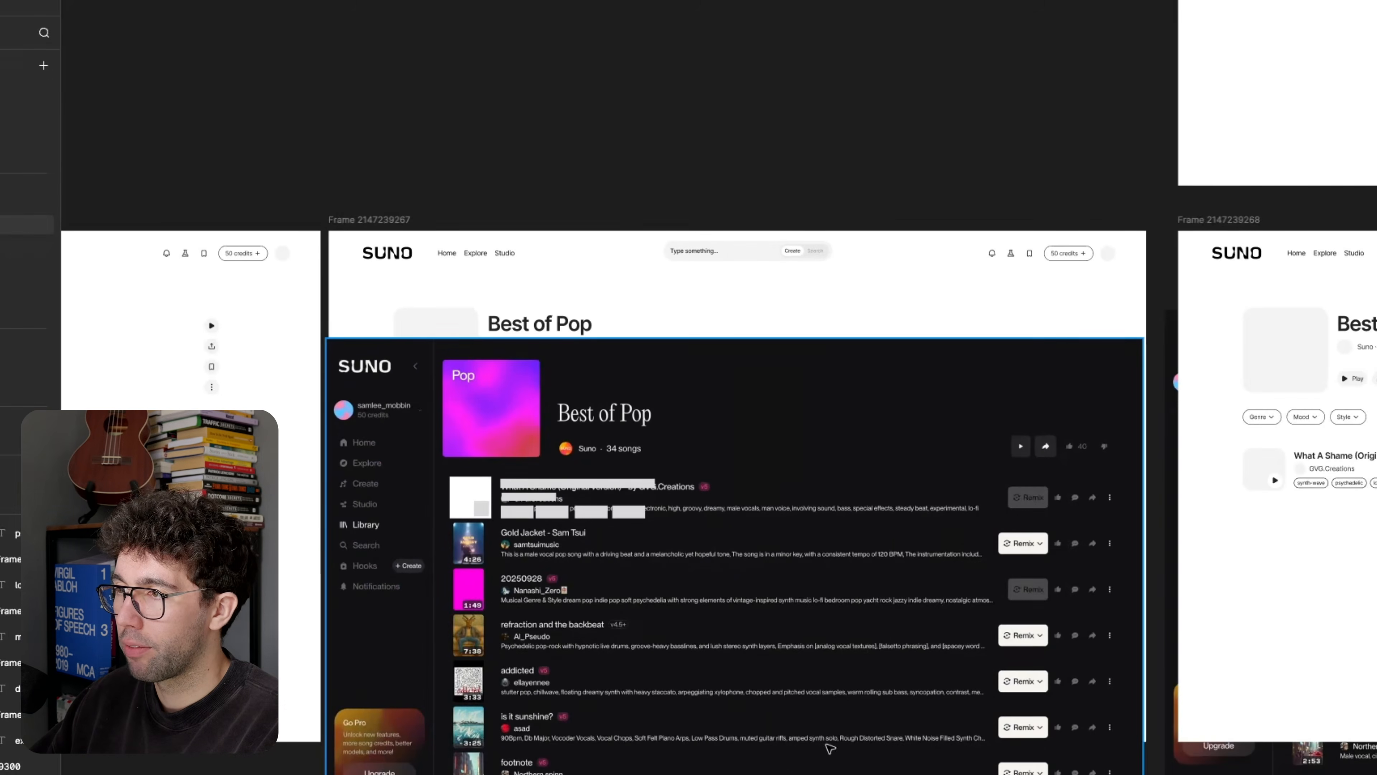
scroll(945, 704, right, 20)
scroll(861, 642, up, 4)
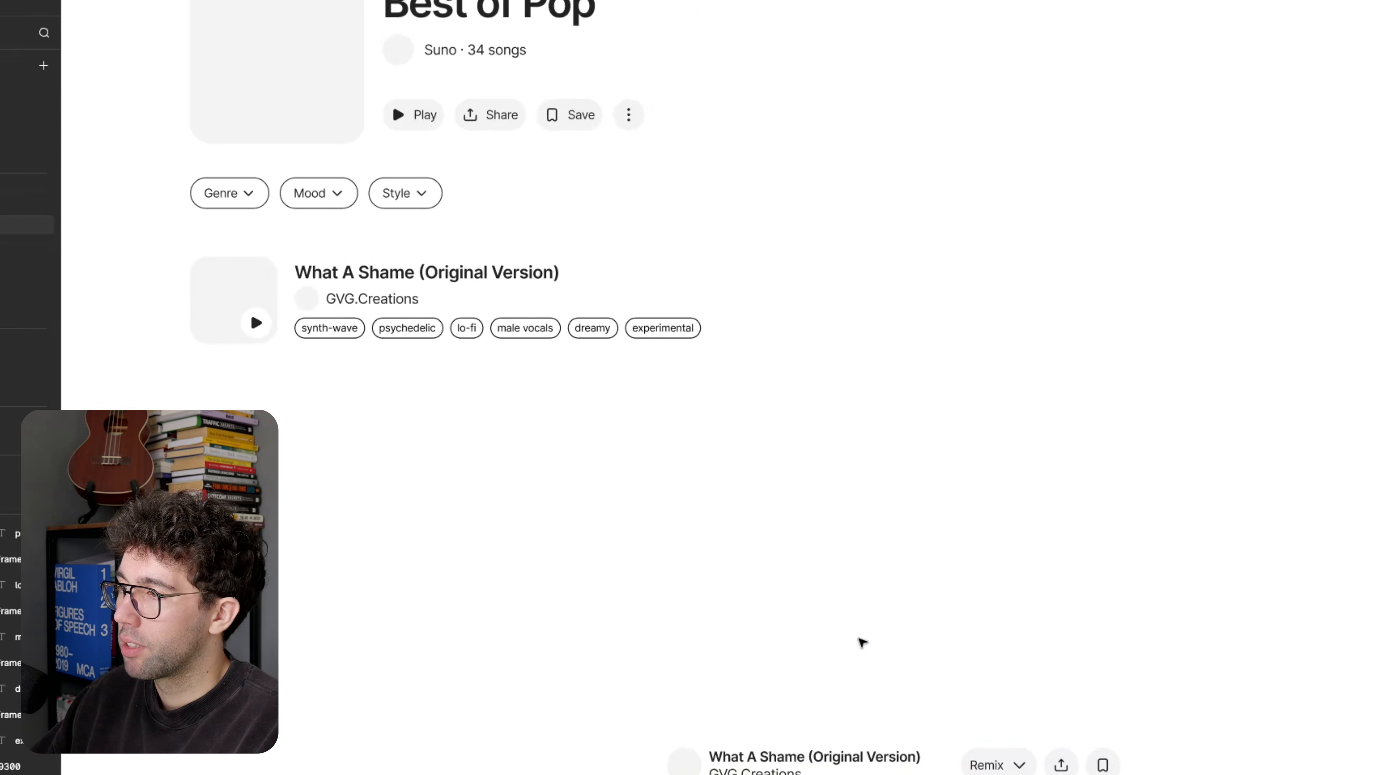
scroll(810, 690, down, 5)
Step: Remove the Remix, share and save buttons above the player and centre the song info horizontally in the frame
scroll(648, 494, up, 3)
scroll(648, 494, right, 3)
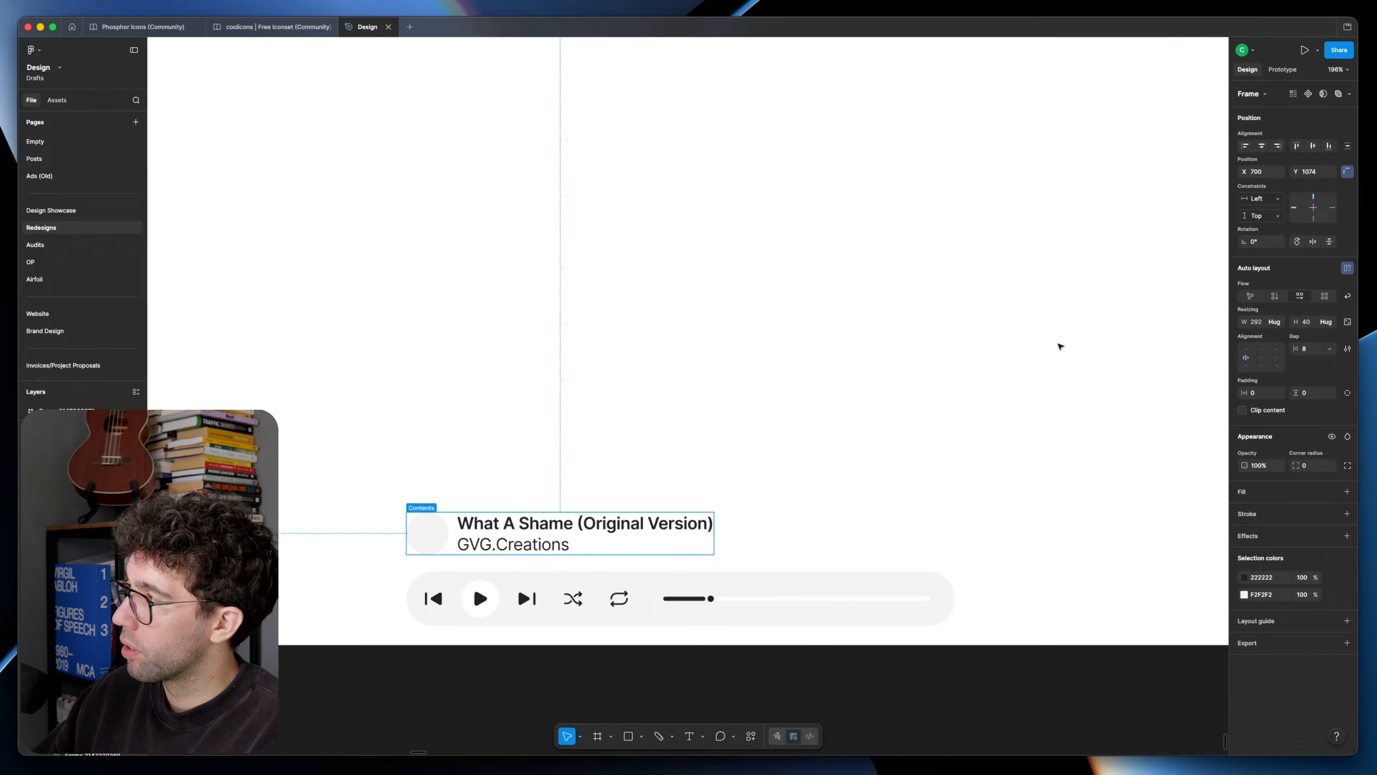
key(alt+h)
scroll(807, 369, down, 5)
click(797, 367)
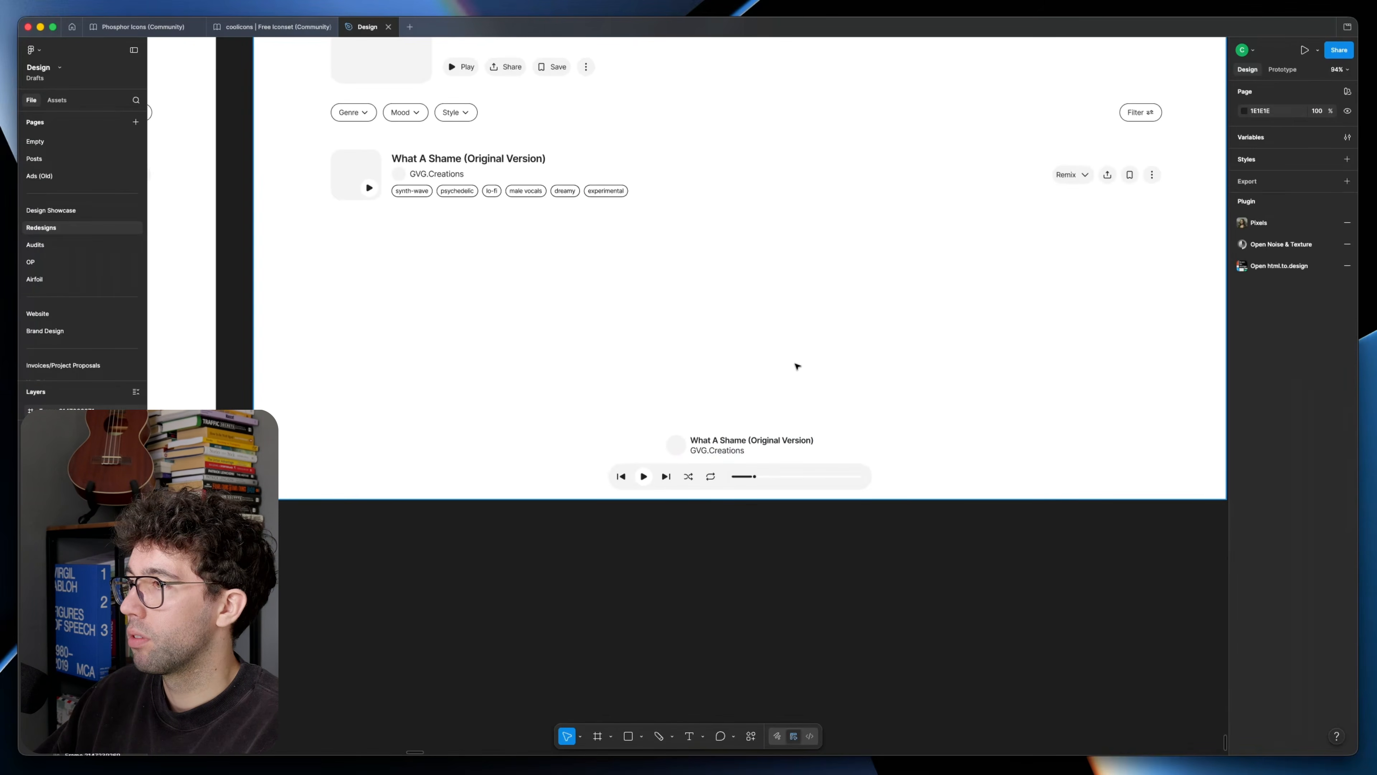
Step: In another duplicate of the frame, stack the round cover above the centred title and artist, 20 px above the player
scroll(797, 367, up, 3)
scroll(797, 366, right, 1)
key(super+shift+z)
key(super+shift+z)
key(super+shift+z)
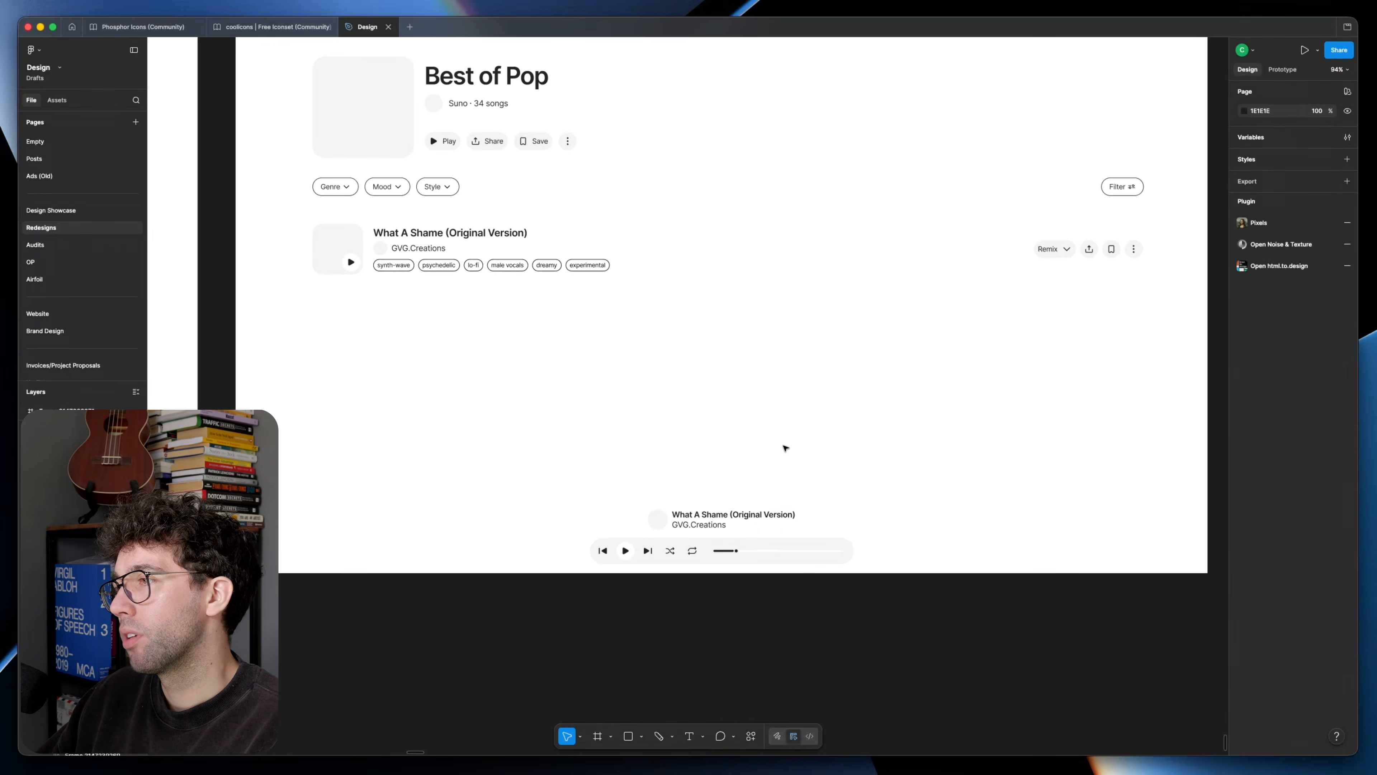
drag(754, 407, 776, 471)
key(Up)
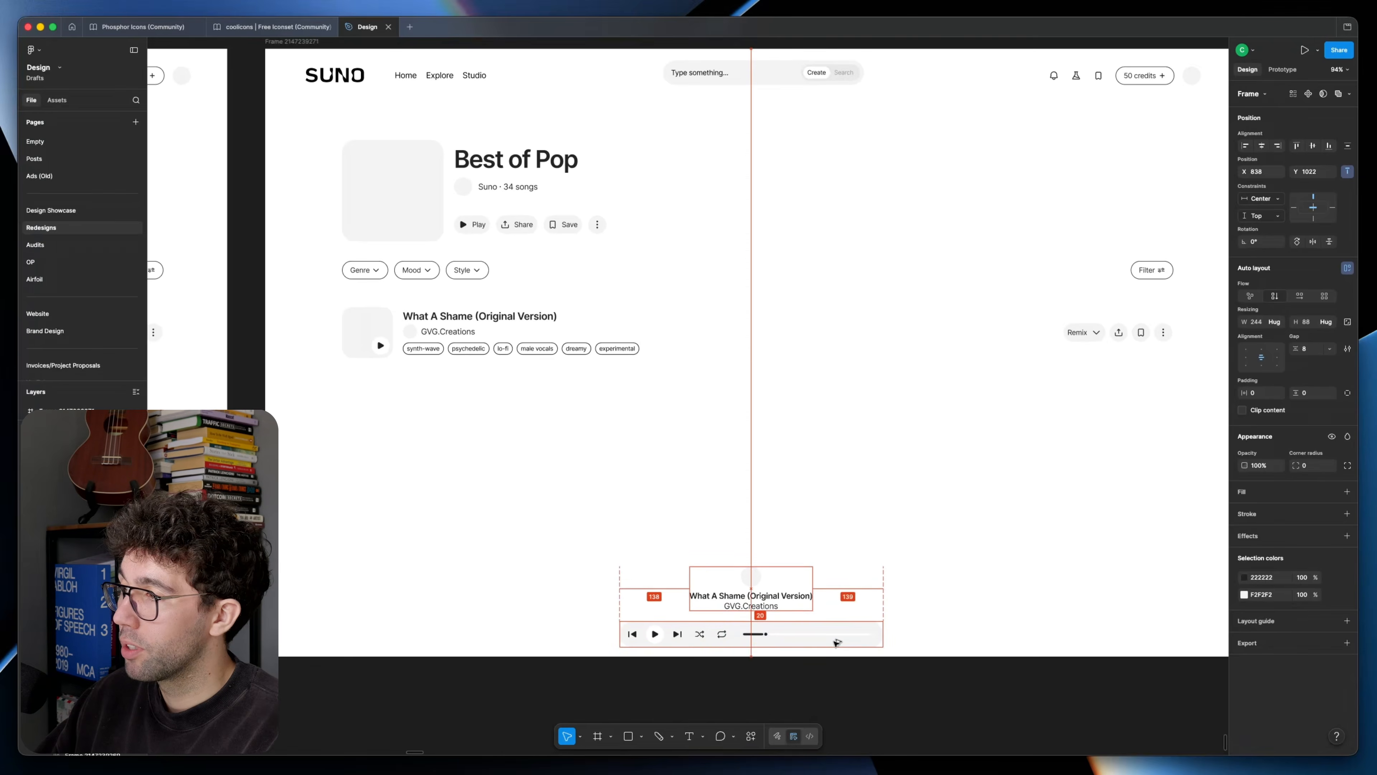
key(Escape)
Step: Change the player progress bar's width from filling its container to a fixed width
scroll(789, 477, down, 3)
scroll(813, 560, up, 5)
super+click(856, 560)
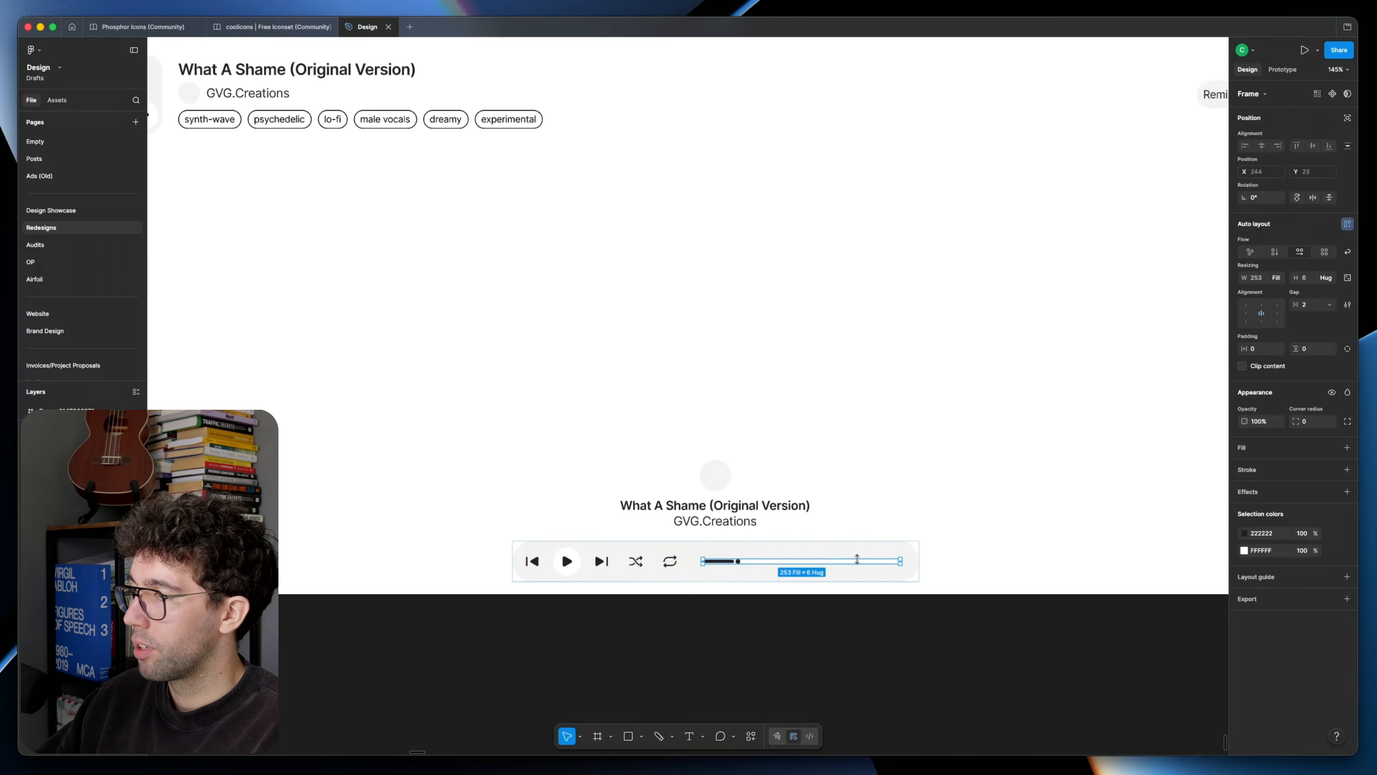
scroll(883, 562, up, 2)
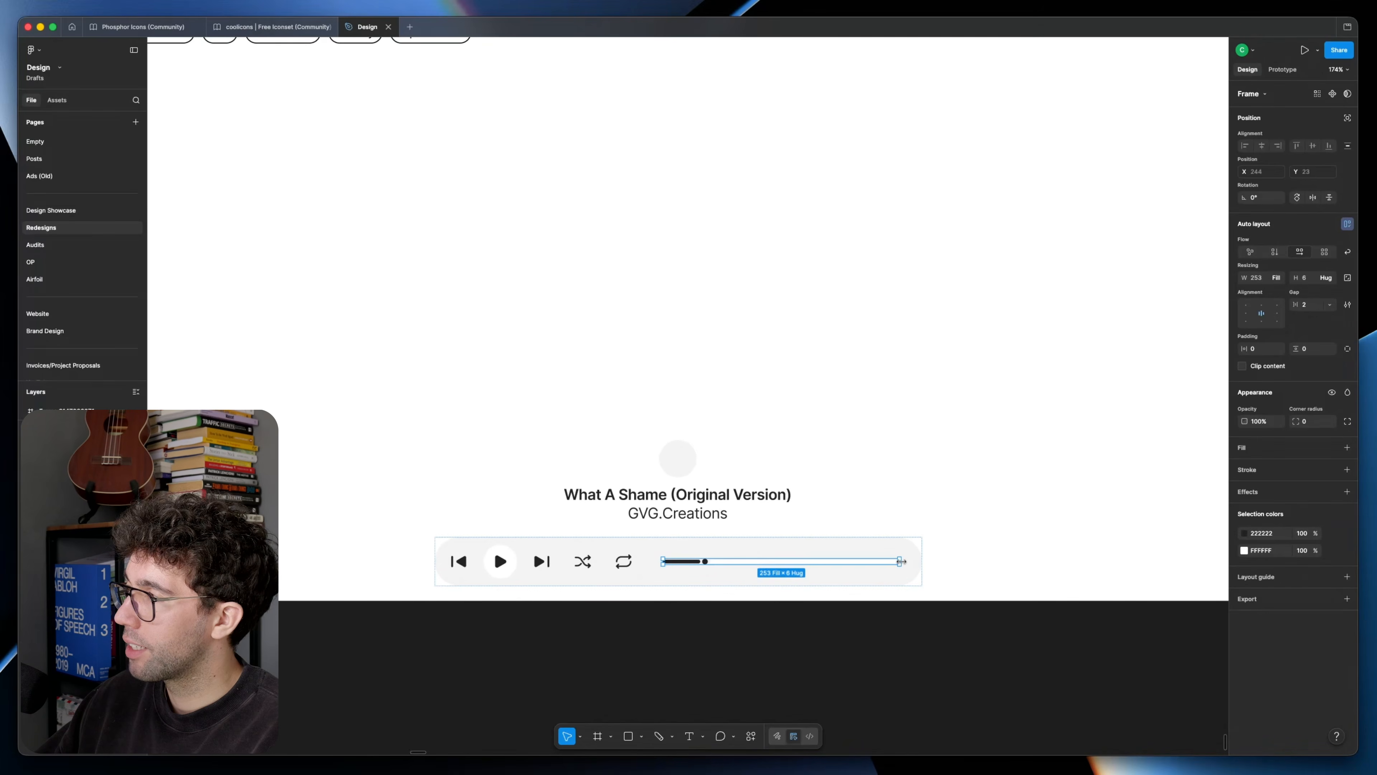
click(1276, 277)
click(1266, 265)
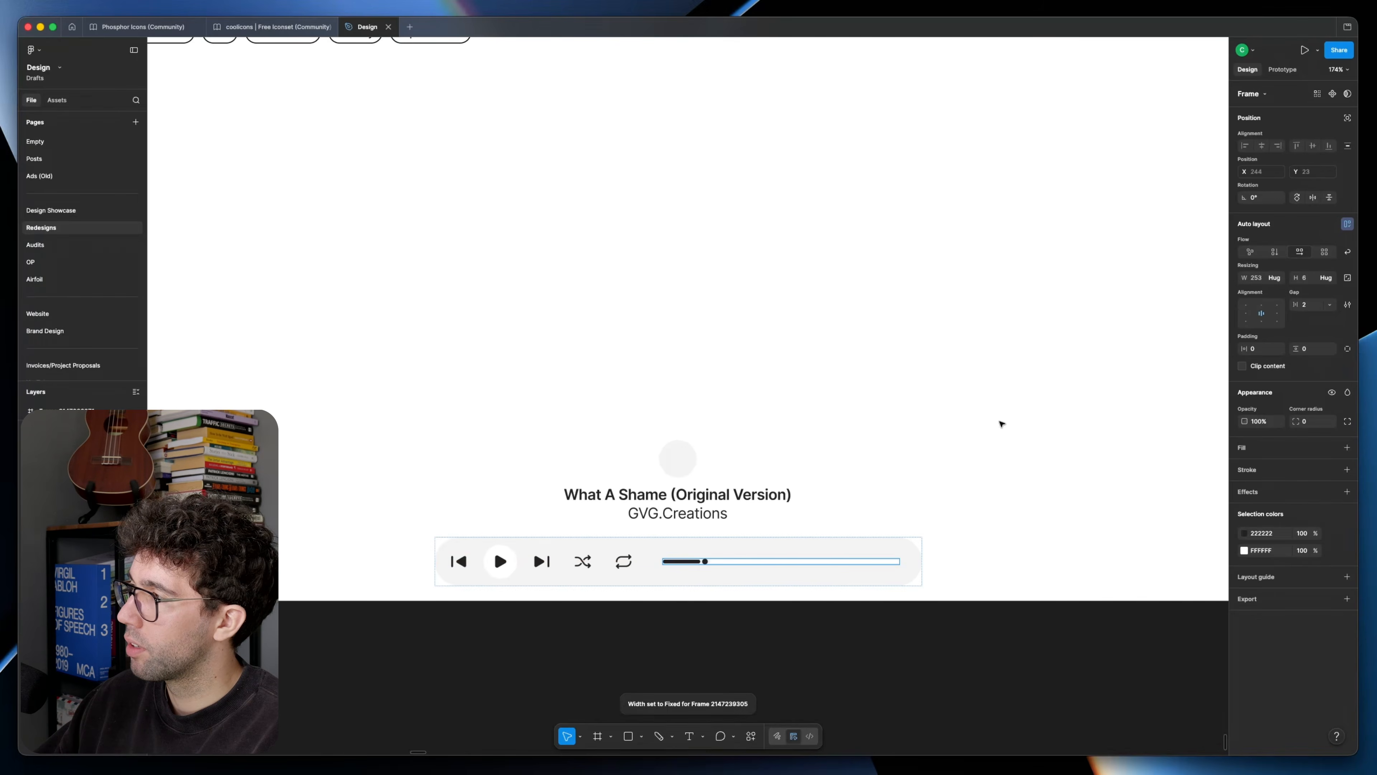
Step: Shorten the player's progress track and set the gap between the player bar's items to 16
key(Tab)
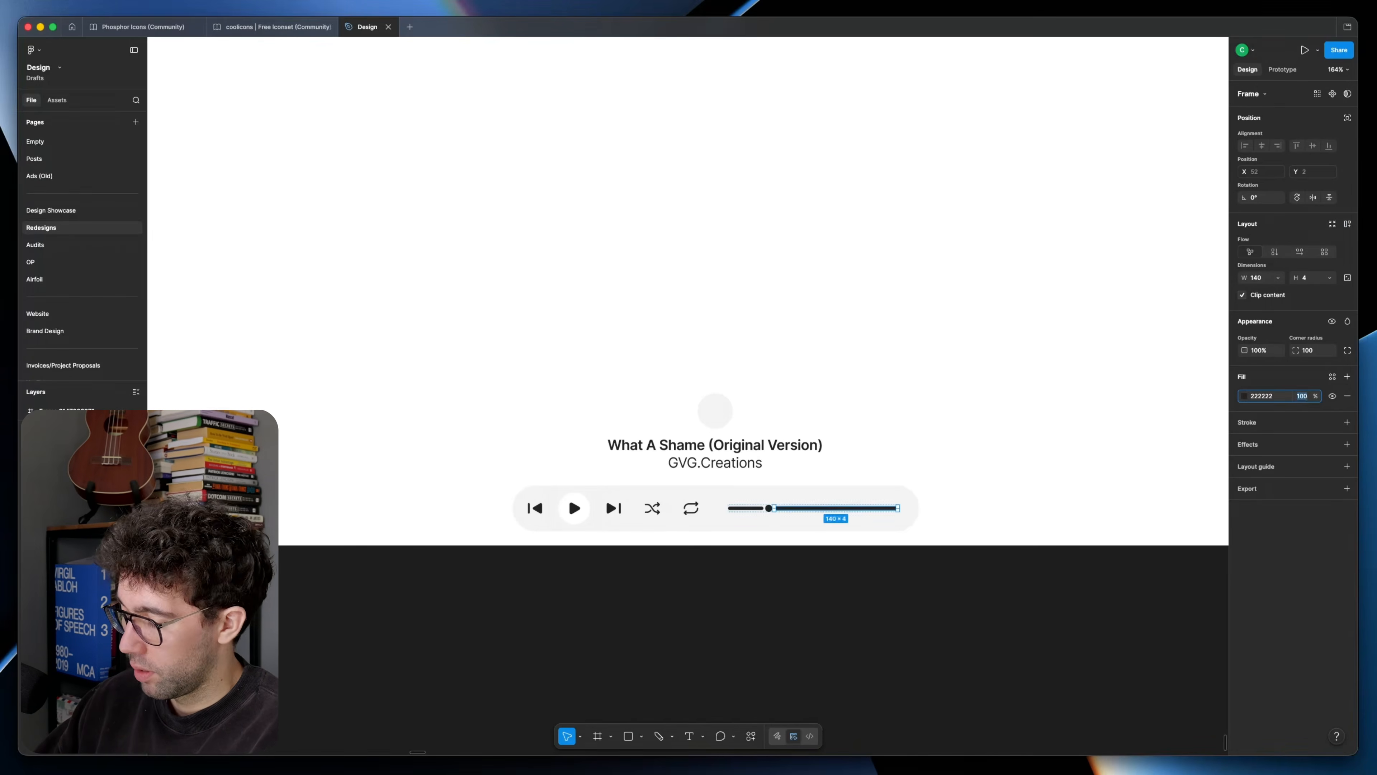
text(10)
key(Return)
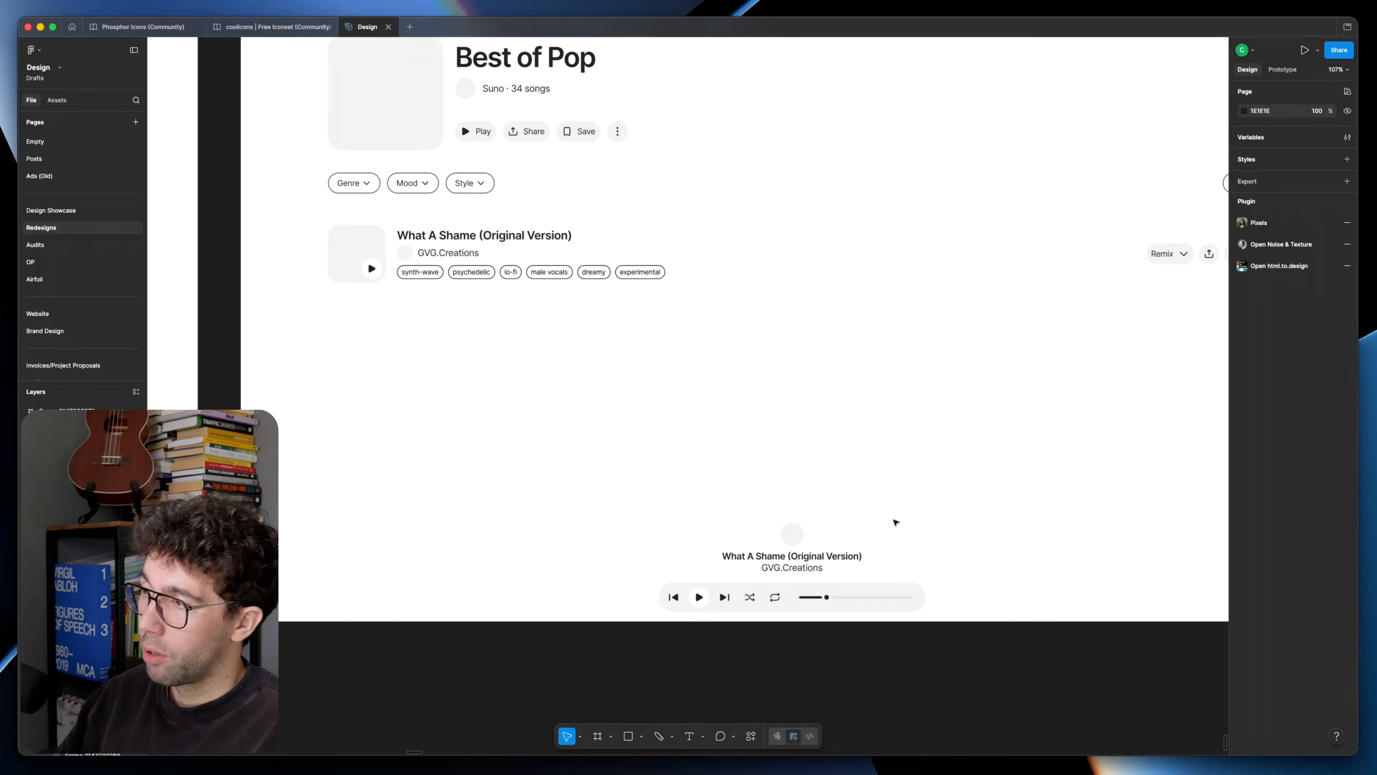
double_click(768, 604)
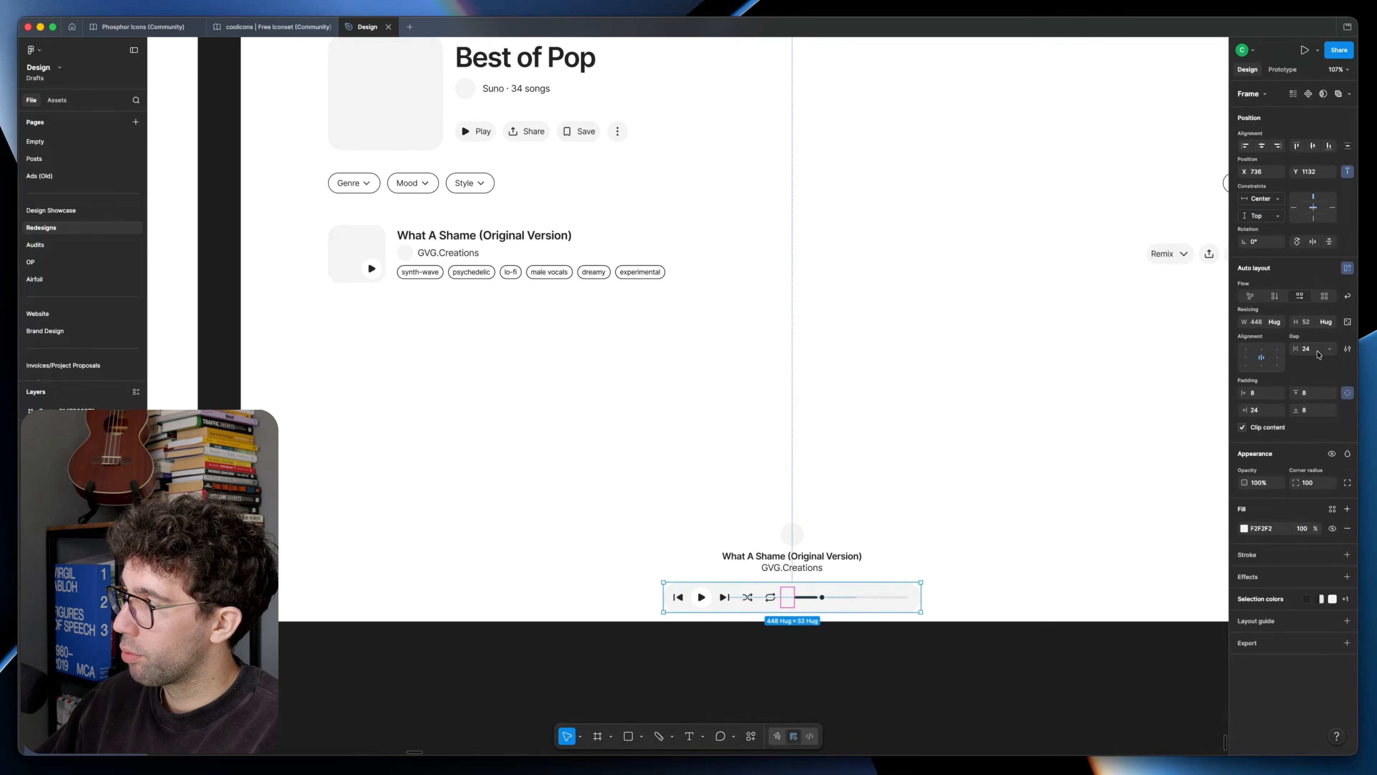
click(1004, 491)
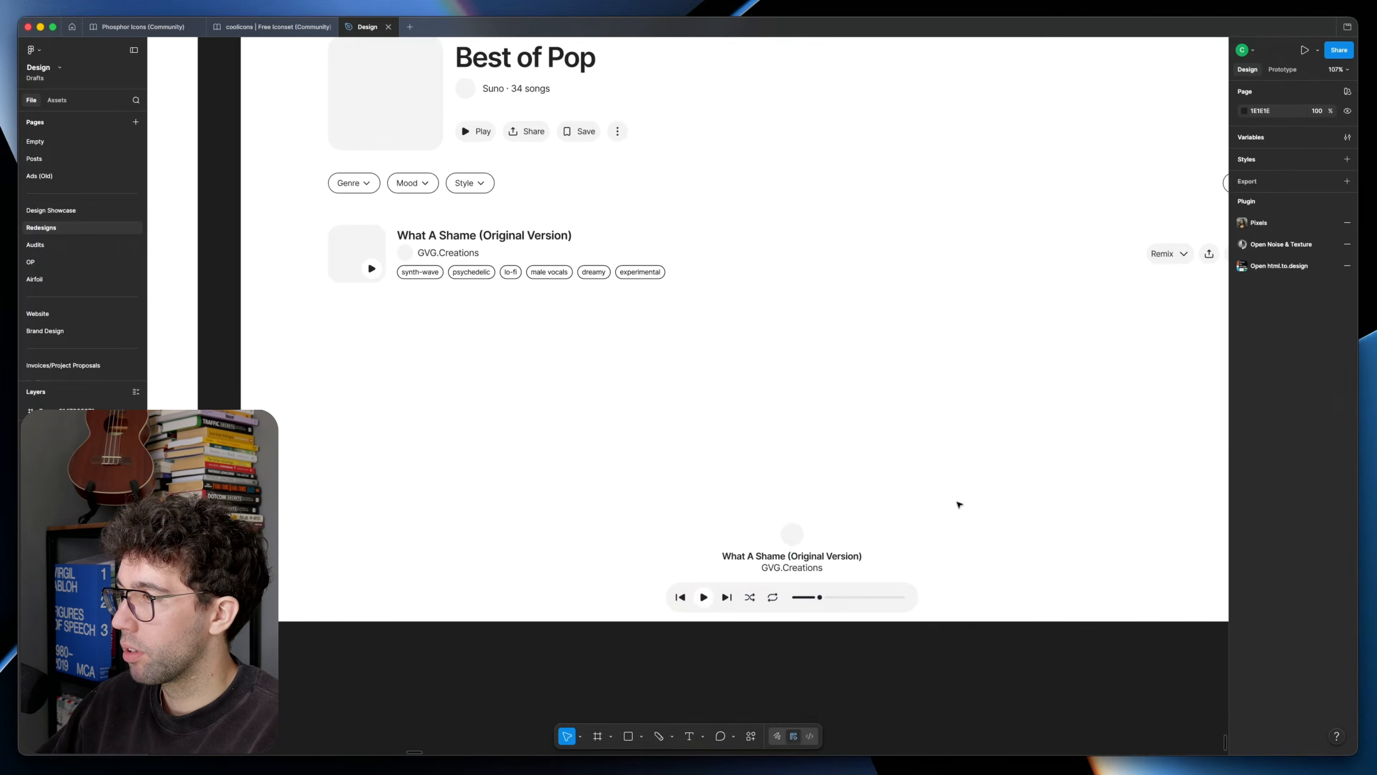
Step: Replace the player bar in the previous frame, under the inline song info, with a copy of the shortened player
scroll(959, 505, down, 6)
click(1023, 568)
drag(849, 550, 777, 602)
drag(317, 548, 674, 550)
scroll(678, 552, down, 4)
drag(649, 470, 648, 477)
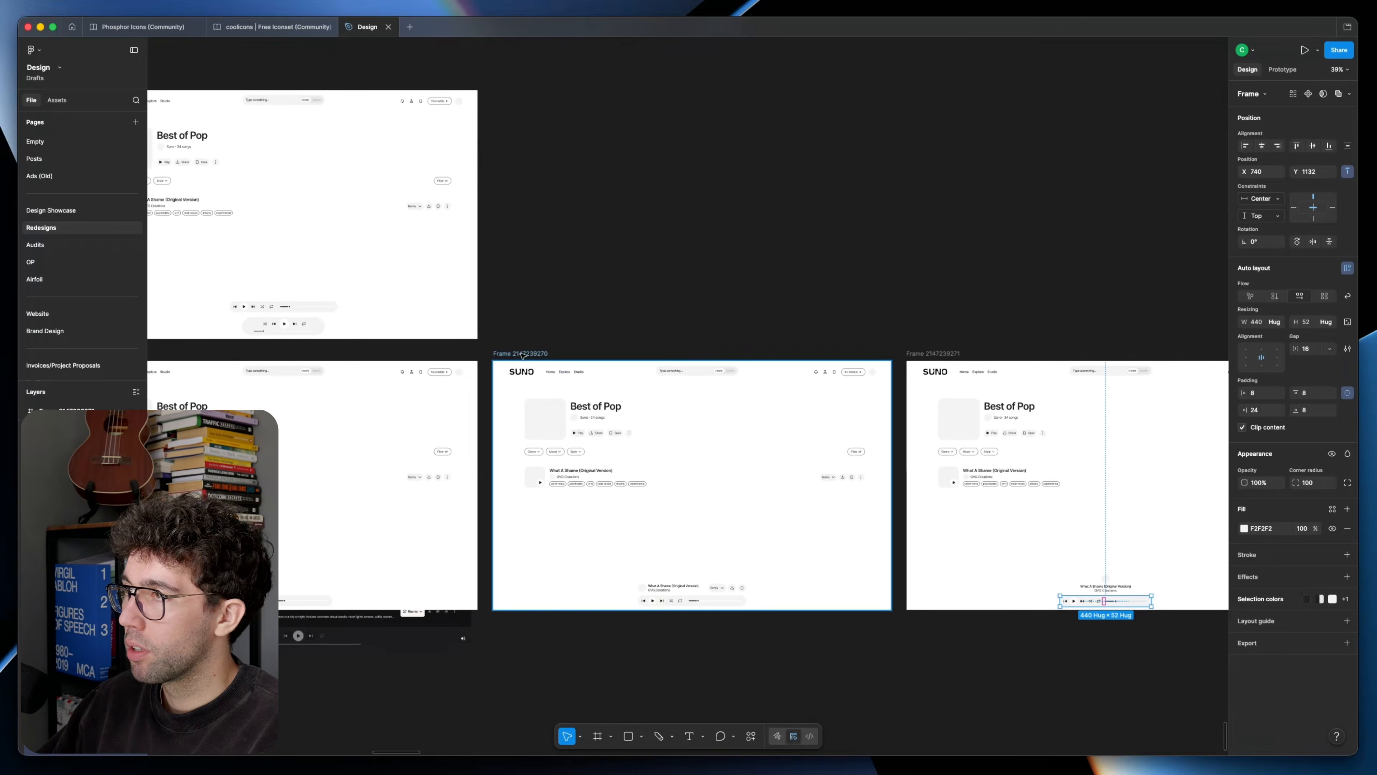
drag(522, 355, 537, 82)
scroll(689, 613, up, 7)
click(668, 543)
key(Delete)
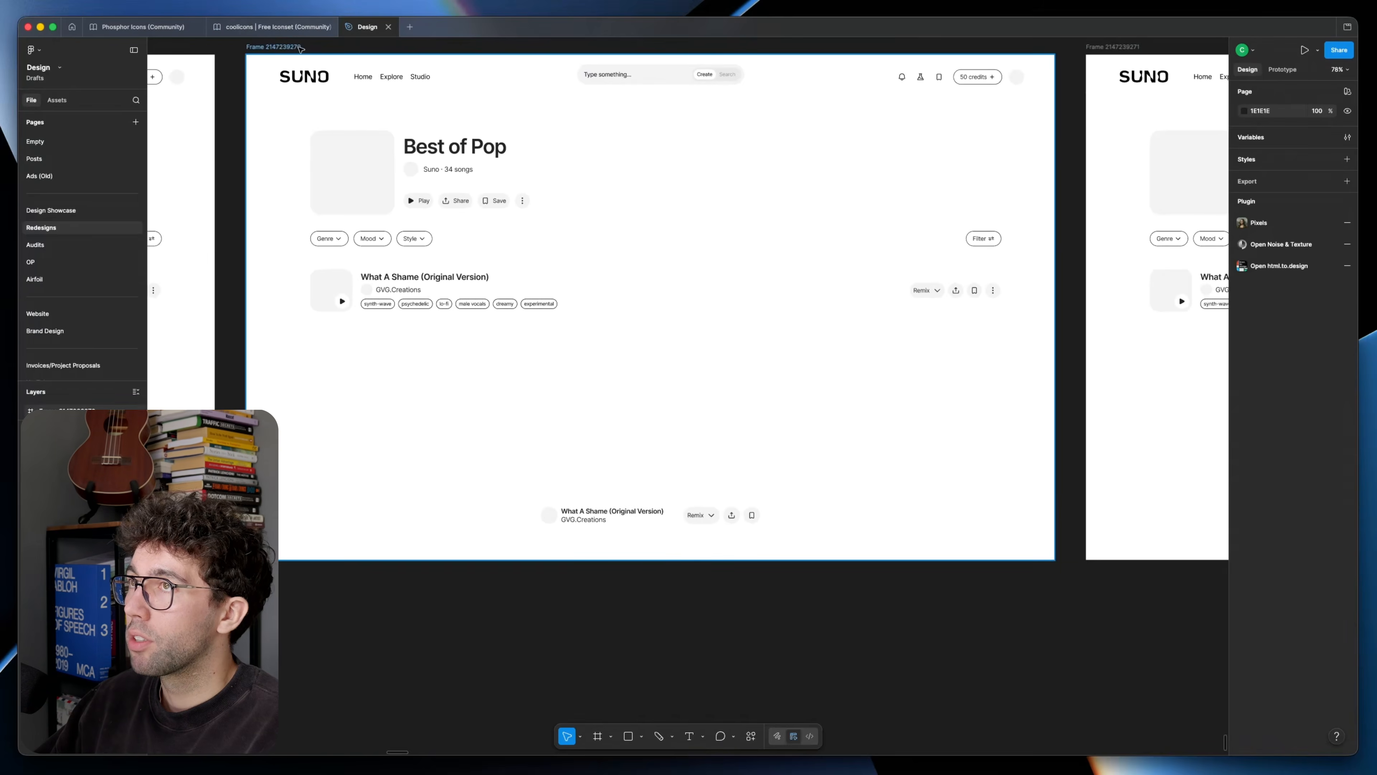
click(300, 49)
key(super+v)
Step: Open the detailed type settings of the song title above the player in the previous frame
scroll(681, 500, up, 4)
click(579, 533)
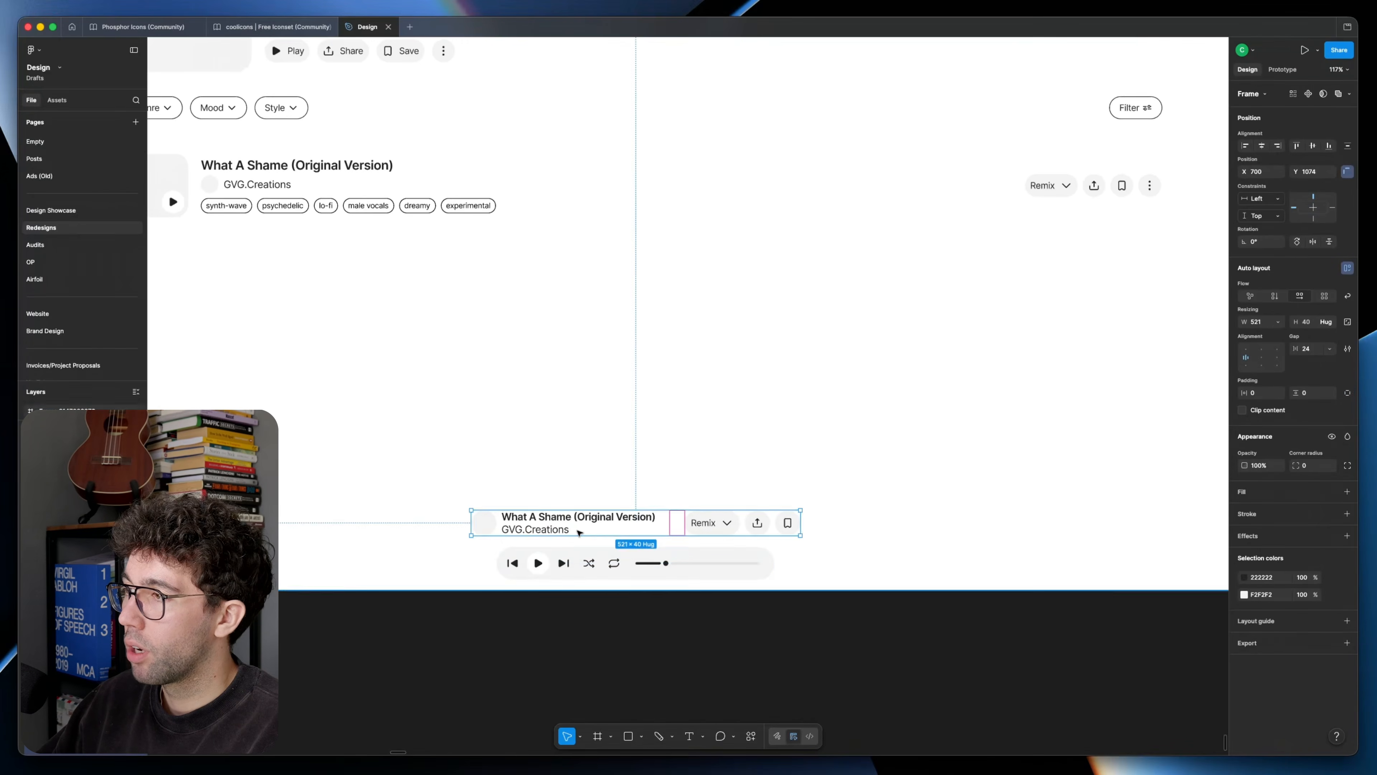
scroll(580, 533, up, 3)
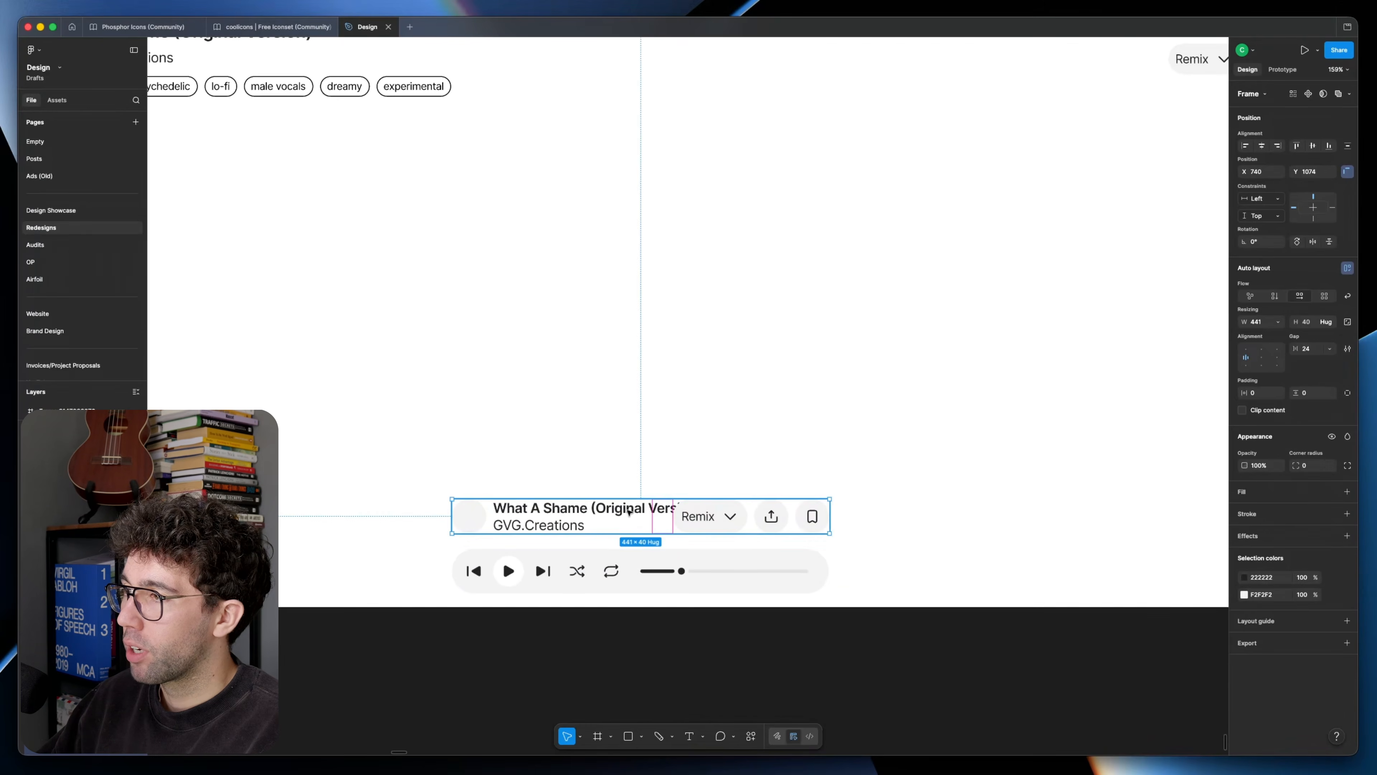
double_click(629, 510)
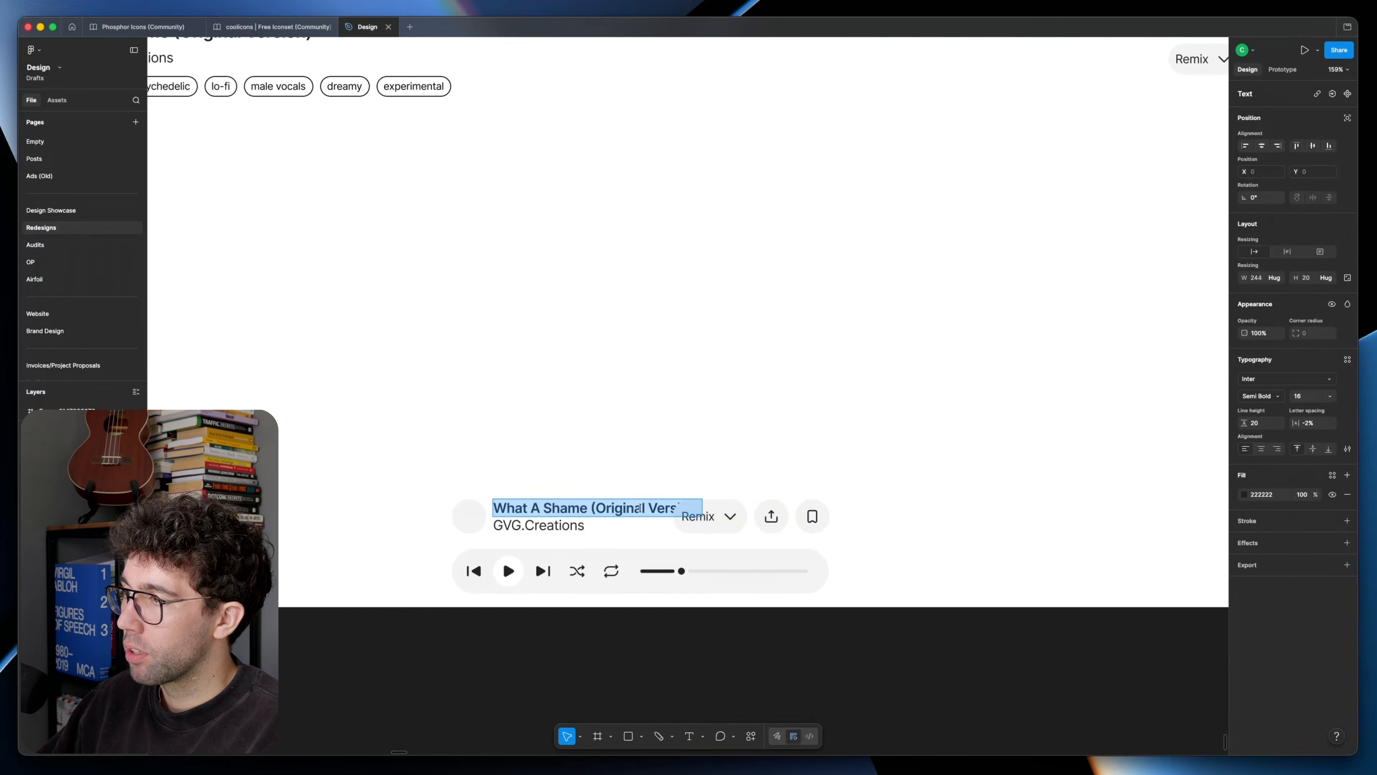
click(1348, 449)
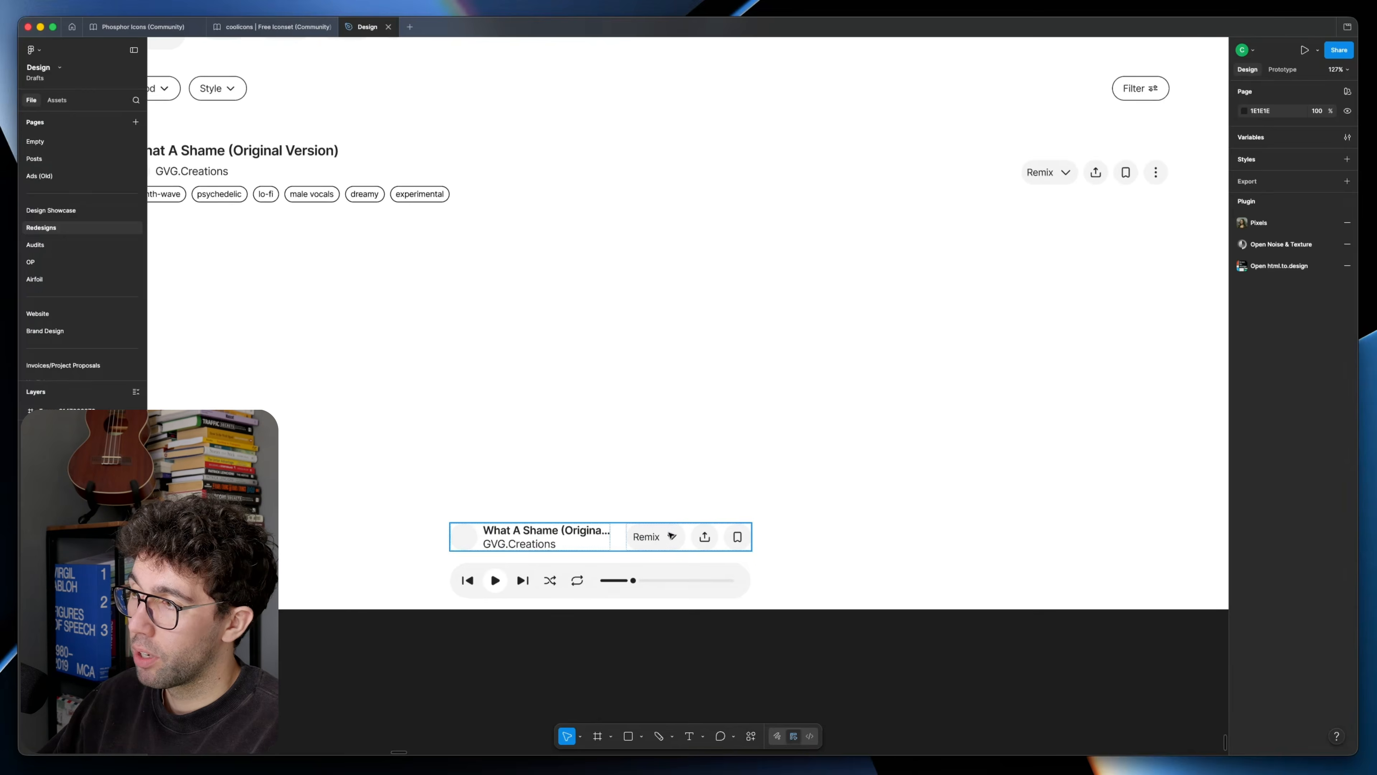
Step: Set the font size of the playlist button, filter, 50 credits and Remix labels to 16
scroll(671, 542, up, 2)
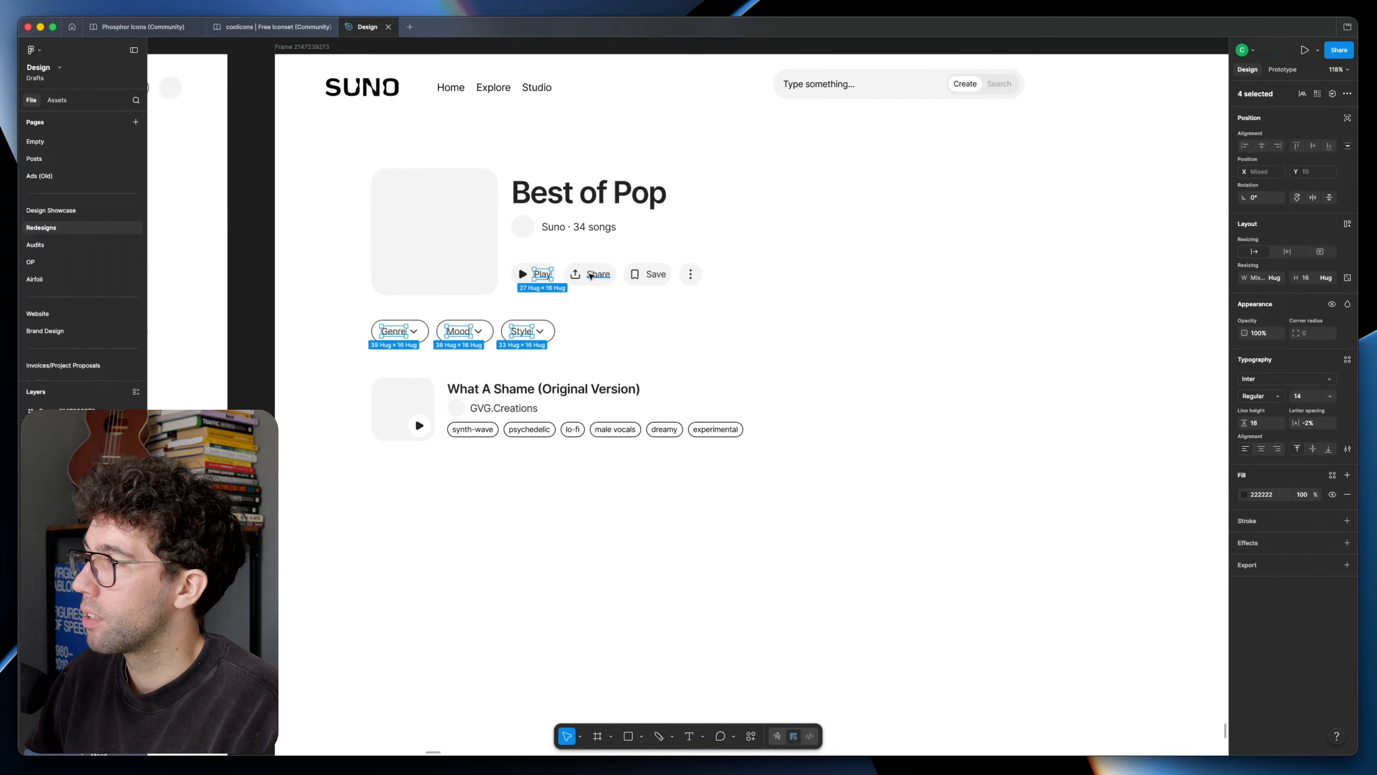
scroll(759, 413, right, 10)
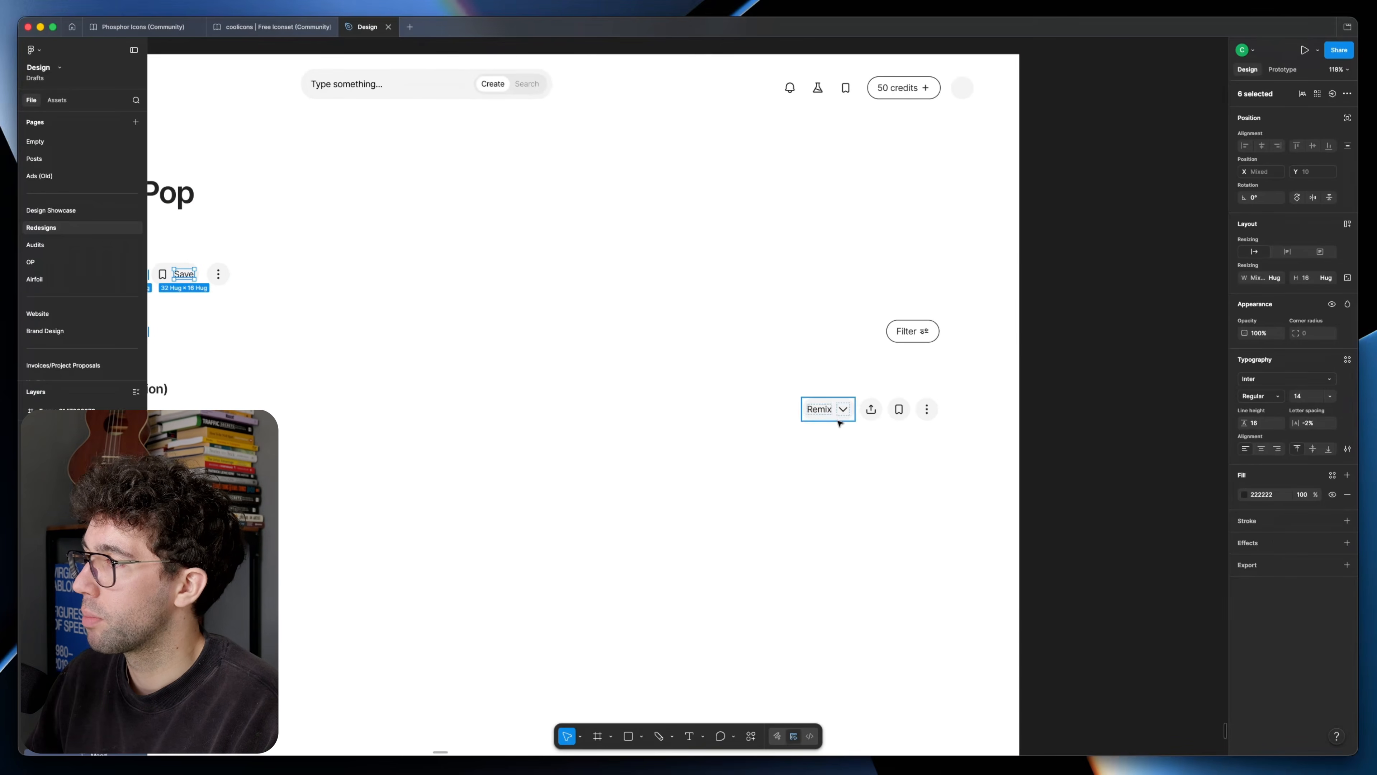
click(1319, 395)
text(16)
key(Return)
Step: Set the vertical padding of the Genre, Mood and Style filter chips to 8
scroll(955, 440, left, 3)
scroll(627, 399, up, 5)
scroll(400, 372, down, 5)
double_click(399, 372)
click(1306, 349)
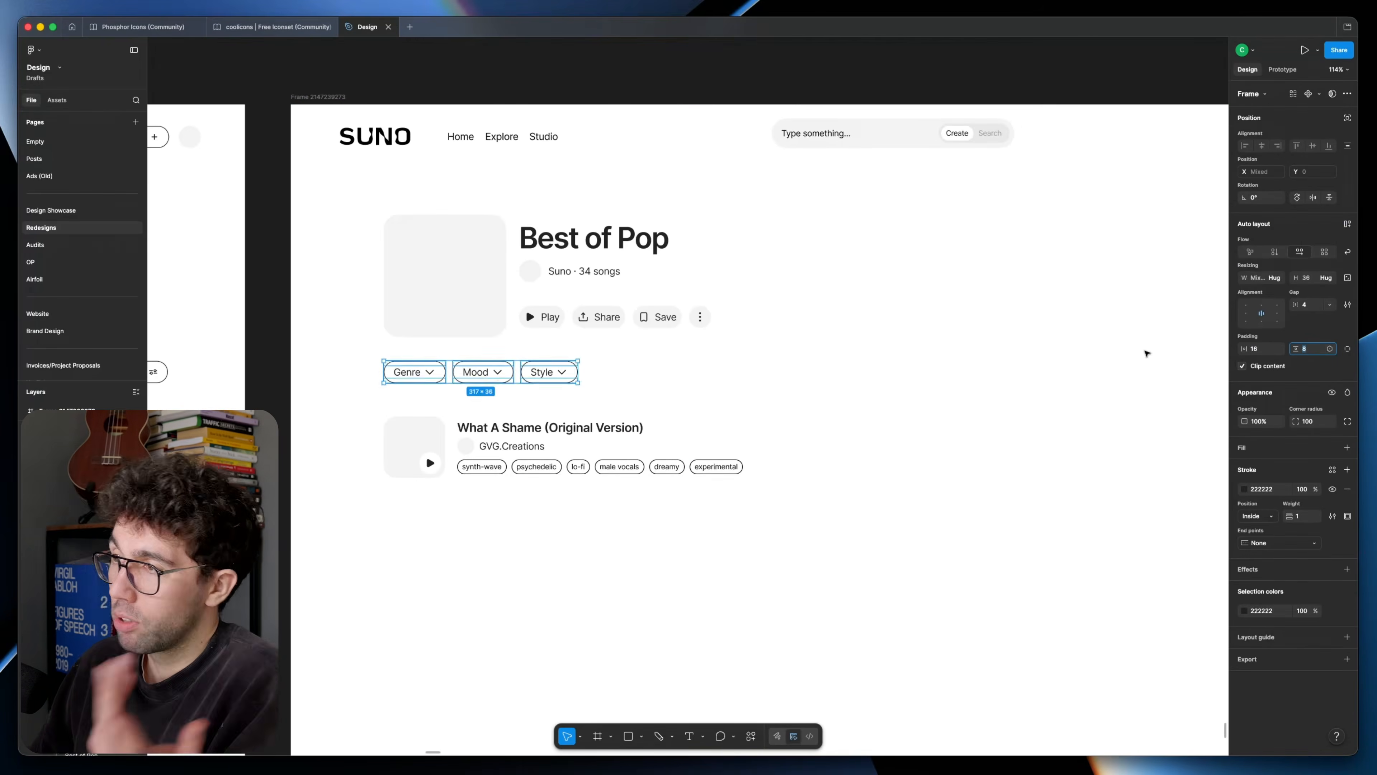
scroll(943, 388, right, 5)
double_click(1042, 255)
Step: Set the padding of the Play, Share and Save buttons to 12 before the icon and 16 after the label
scroll(759, 380, left, 5)
double_click(495, 394)
shift+click(442, 394)
shift+click(380, 394)
click(1261, 349)
text(12)
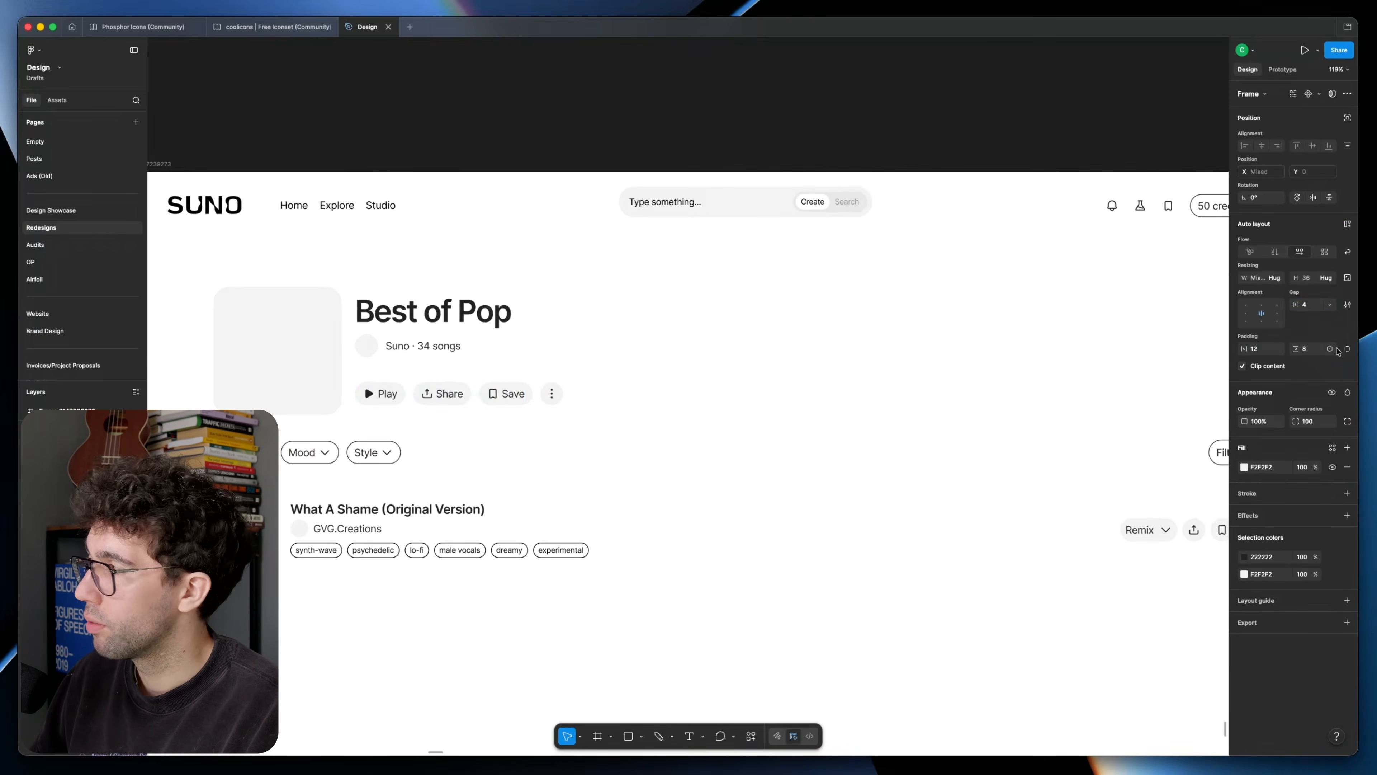
click(1347, 349)
text(16)
click(744, 496)
scroll(744, 495, right, 2)
Step: Set the gap between label and arrow to 4 in the Genre, Mood and Style filter chips
super+click(299, 210)
shift+super+click(344, 210)
scroll(650, 380, right, 4)
super+click(911, 480)
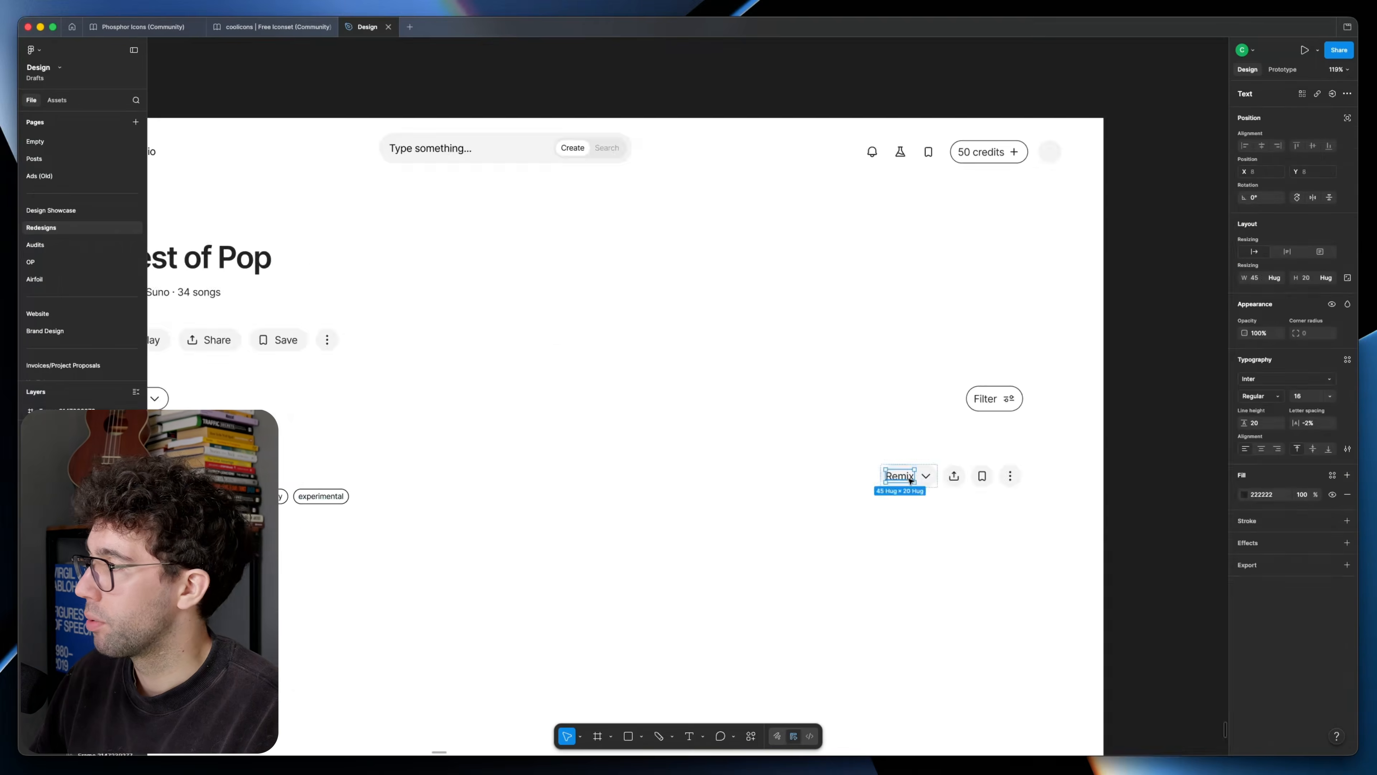
scroll(911, 480, left, 5)
scroll(336, 381, up, 5)
double_click(336, 382)
scroll(572, 387, up, 4)
double_click(615, 396)
scroll(571, 389, down, 5)
click(750, 392)
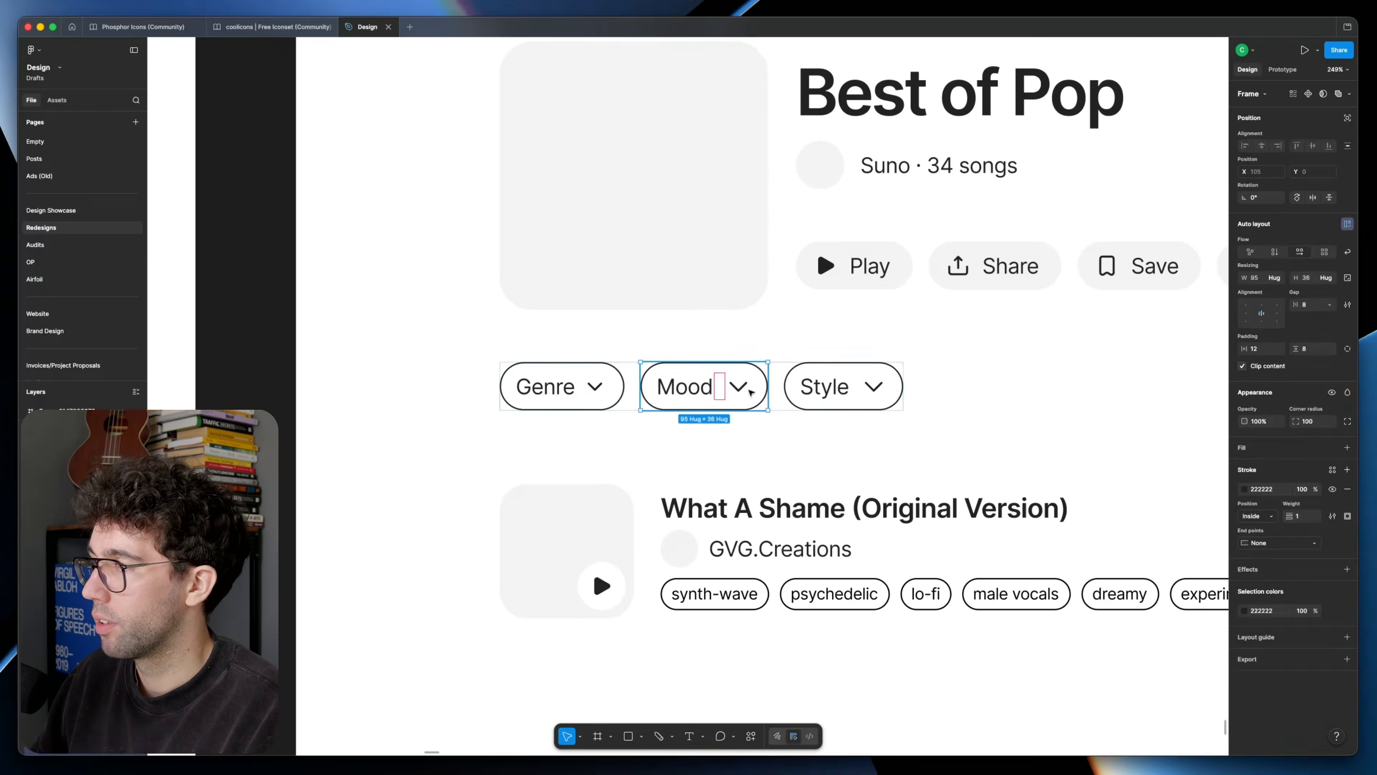
scroll(751, 391, down, 5)
click(830, 381)
scroll(863, 303, up, 5)
super+click(1006, 179)
click(1008, 271)
scroll(1008, 271, down, 4)
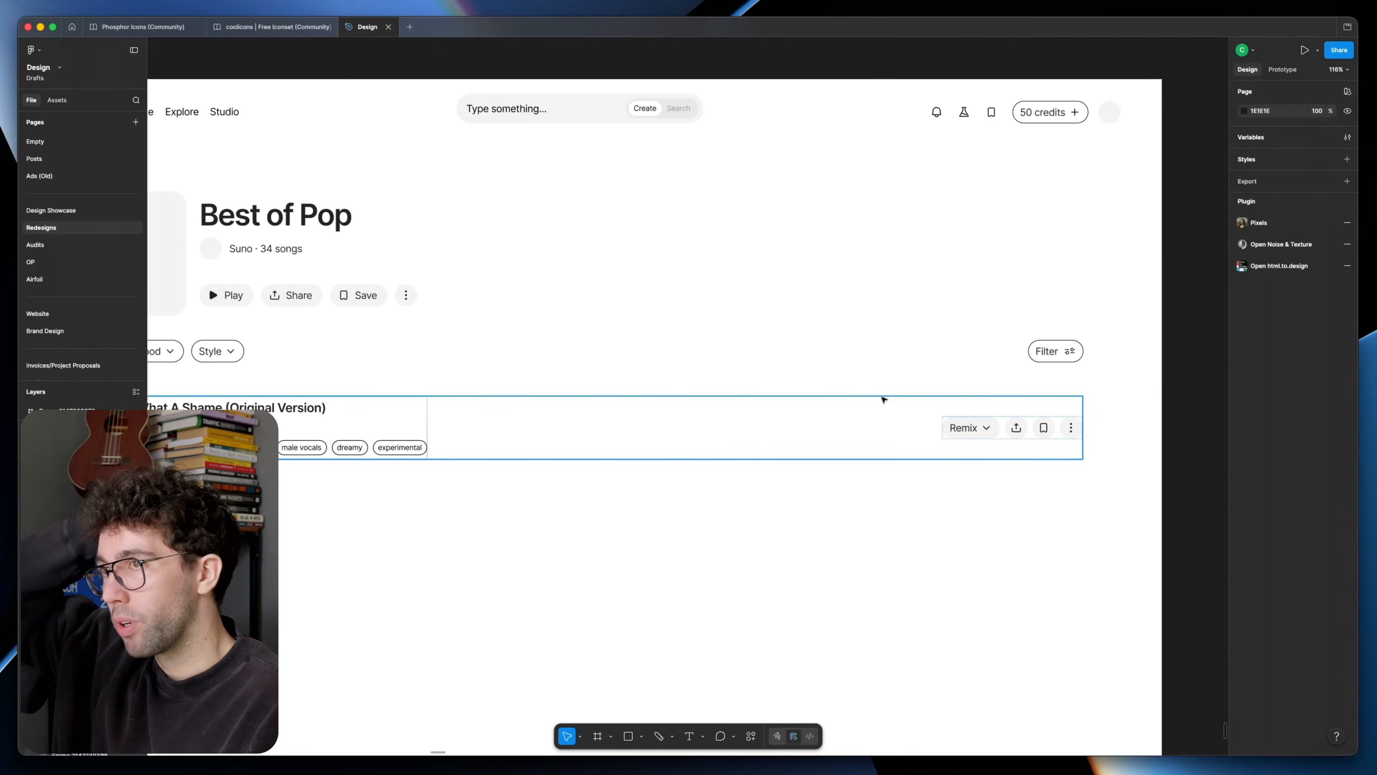
Step: Change the newest frame's background fill to the original screenshot's dark colour 131215
scroll(744, 405, down, 6)
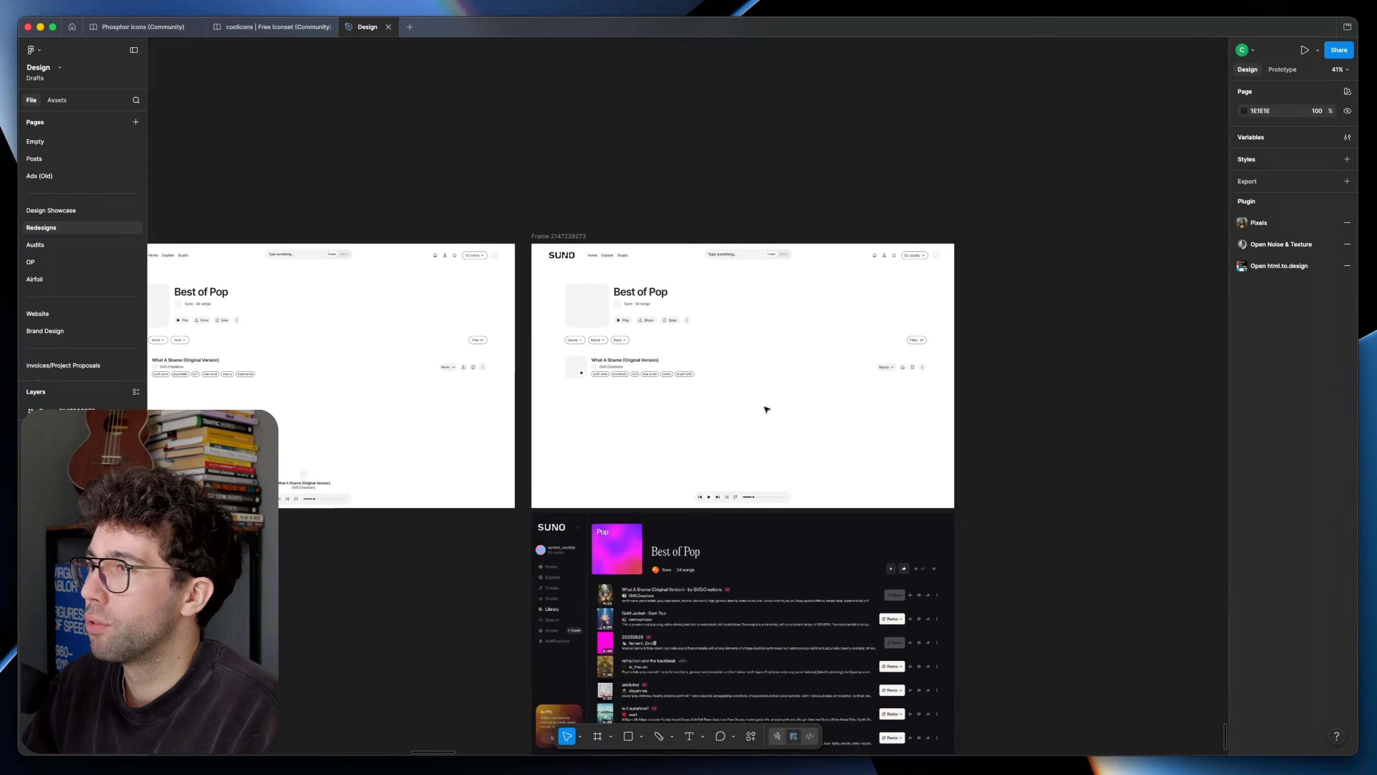
scroll(739, 407, up, 5)
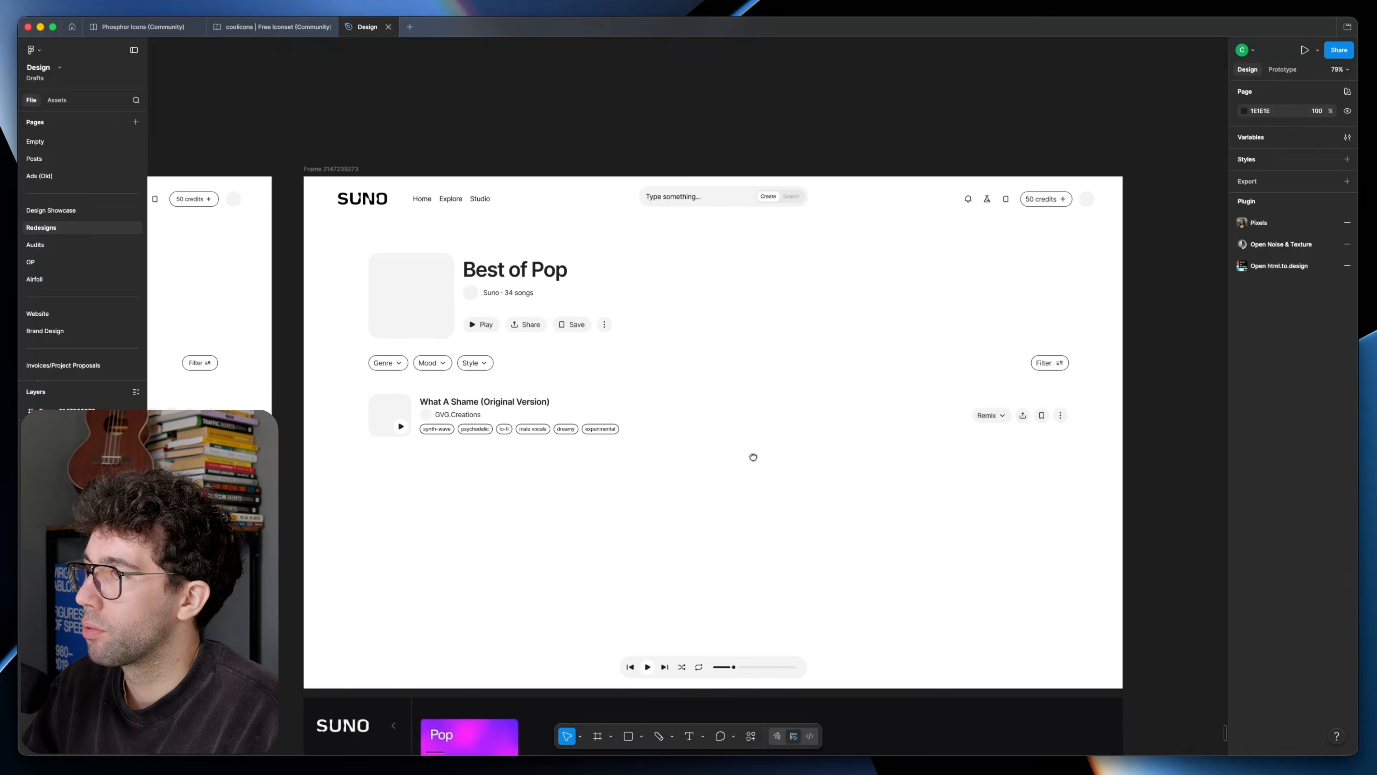
drag(749, 467, 749, 470)
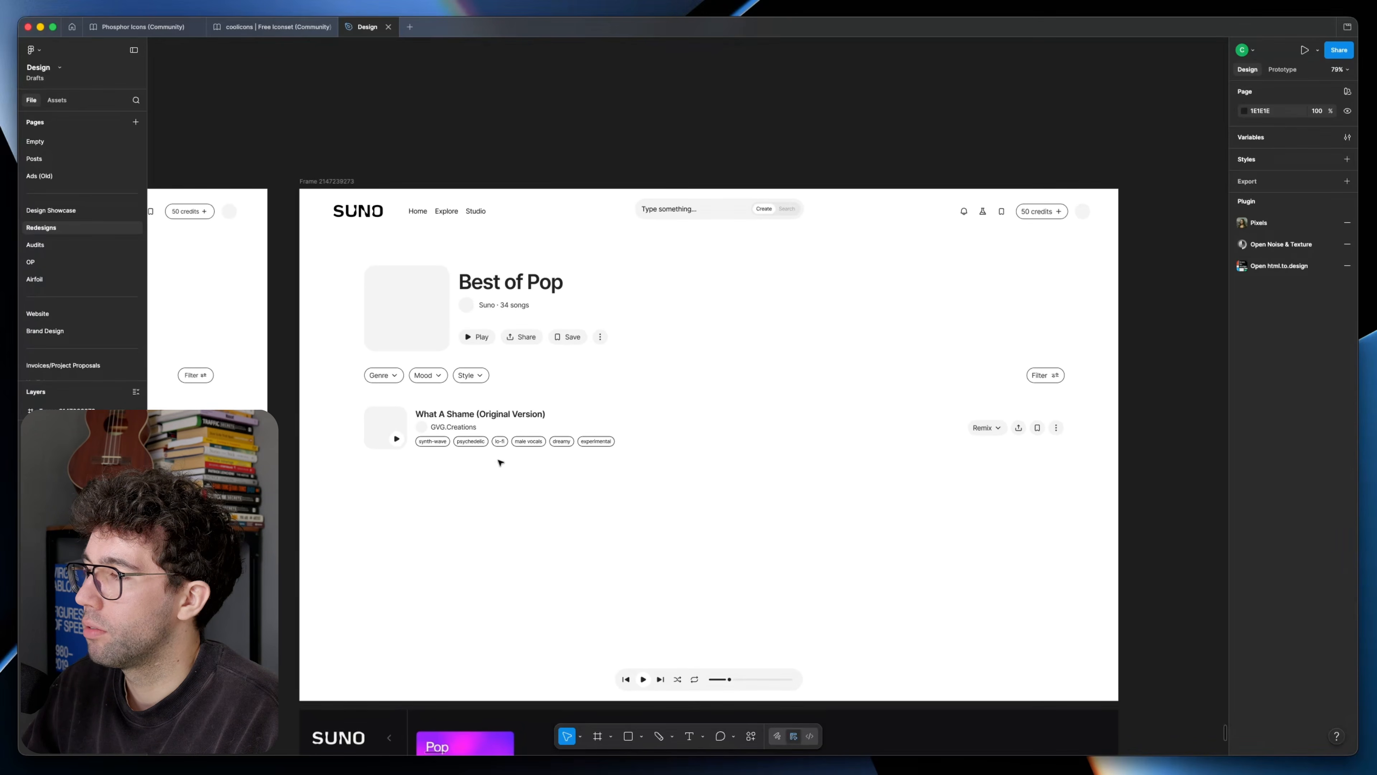
scroll(602, 280, up, 2)
click(1261, 489)
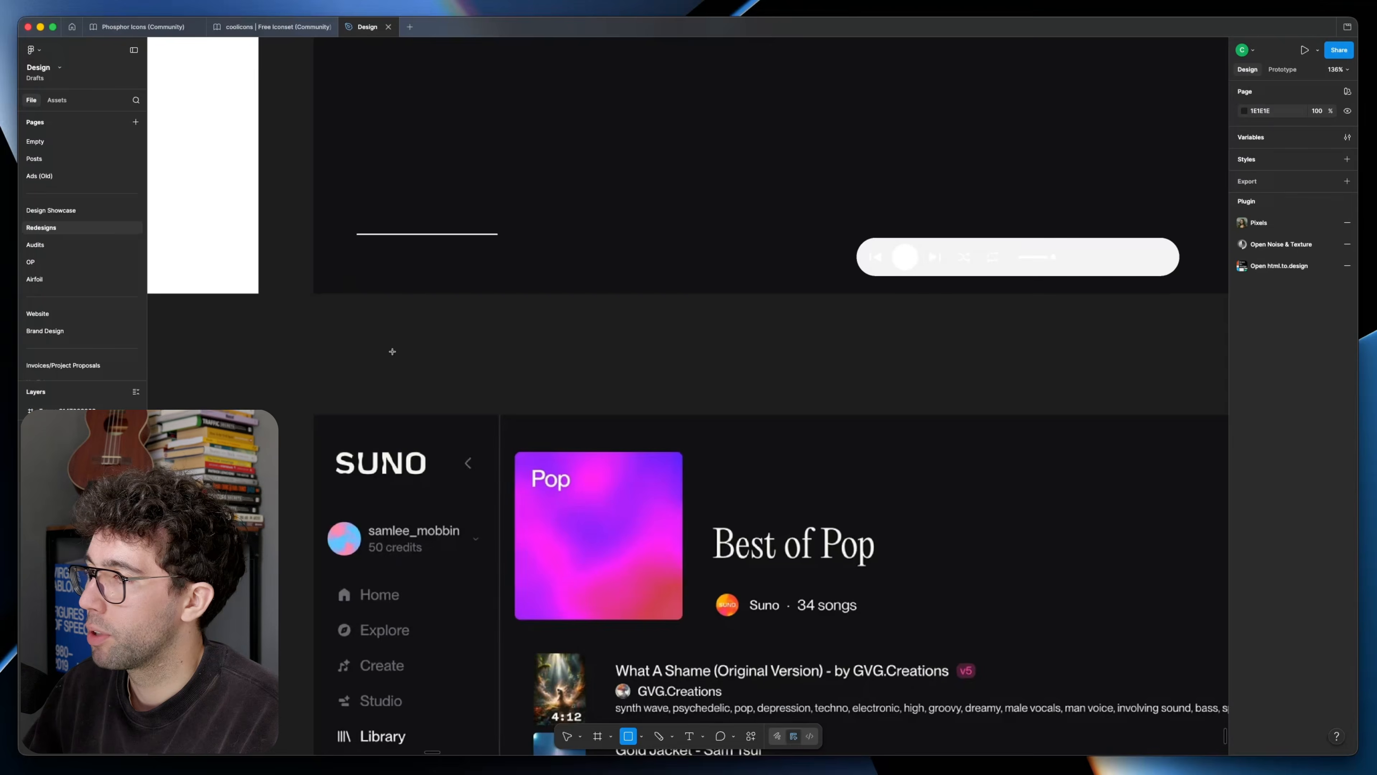
Step: Draw a square swatch about 136 px wide below the frame and fill it with F7F6F2 sampled from the original SUNO logo
drag(392, 350, 493, 450)
drag(448, 414, 427, 368)
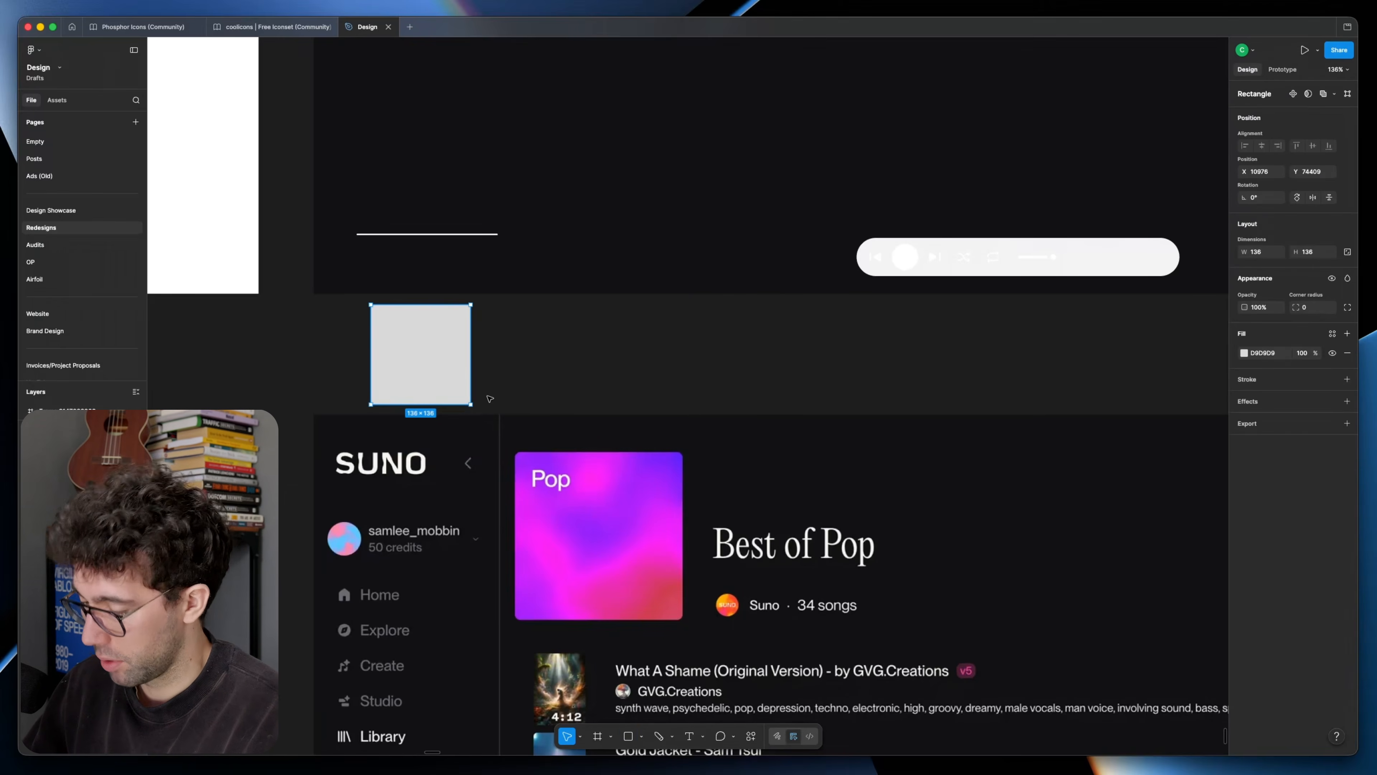
key(i)
click(409, 465)
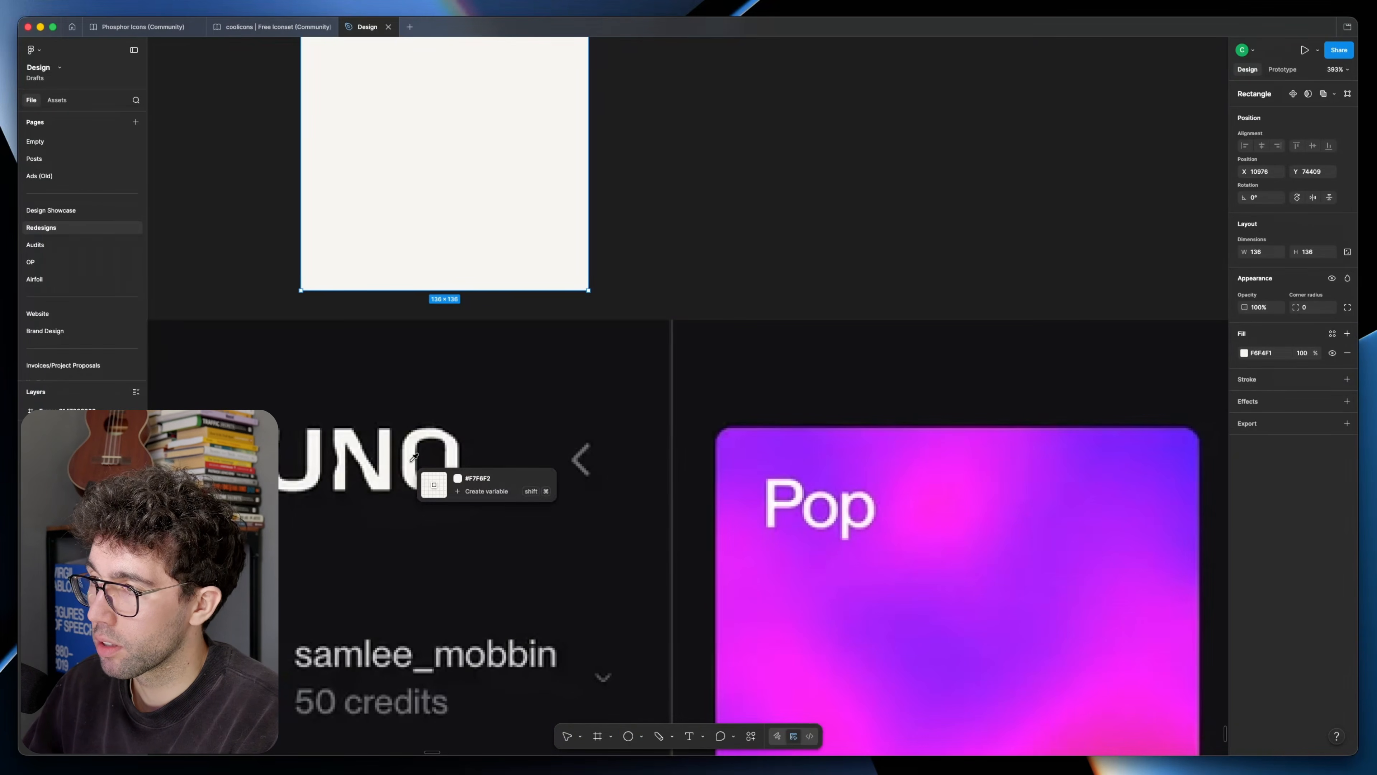
click(413, 458)
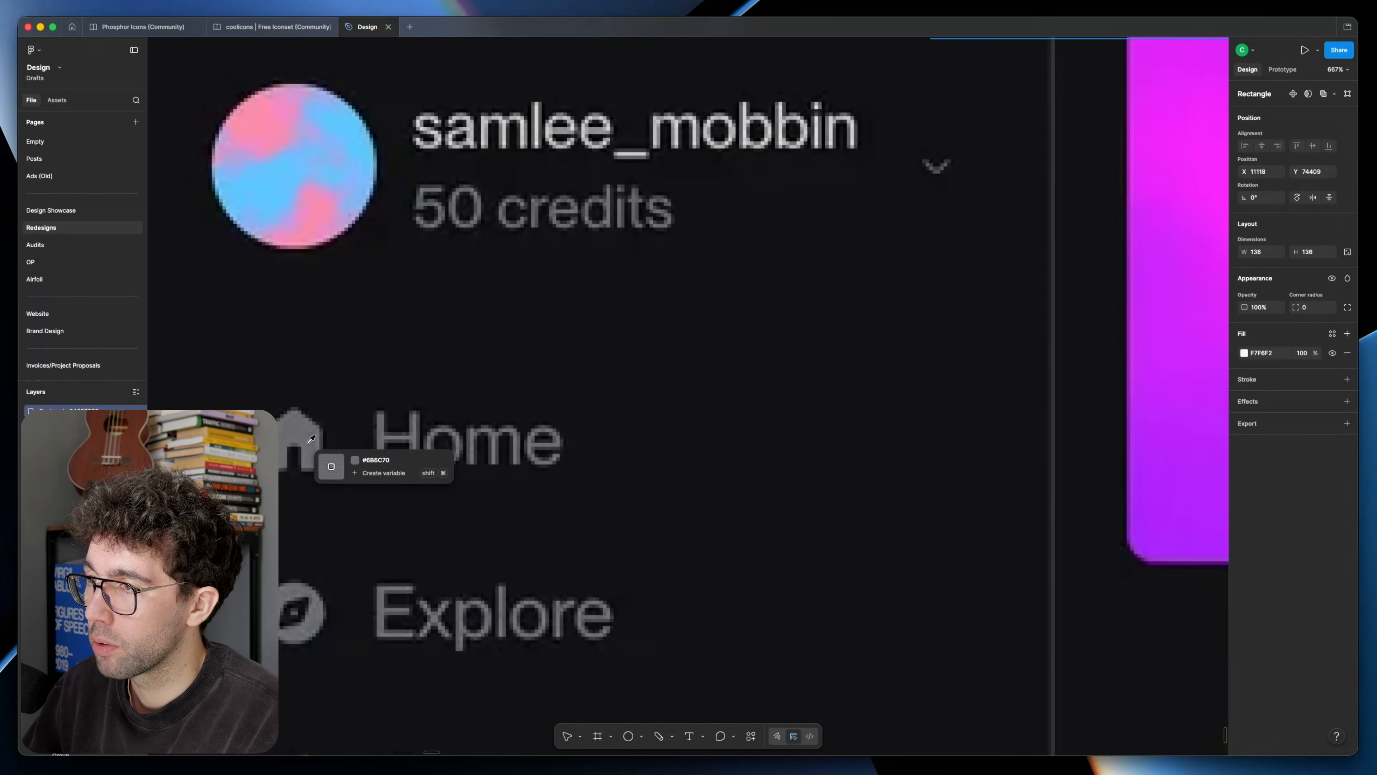
Step: Add two more swatches beside the first, filled with the sidebar's grey and the dark 26262A from the screenshot
click(311, 439)
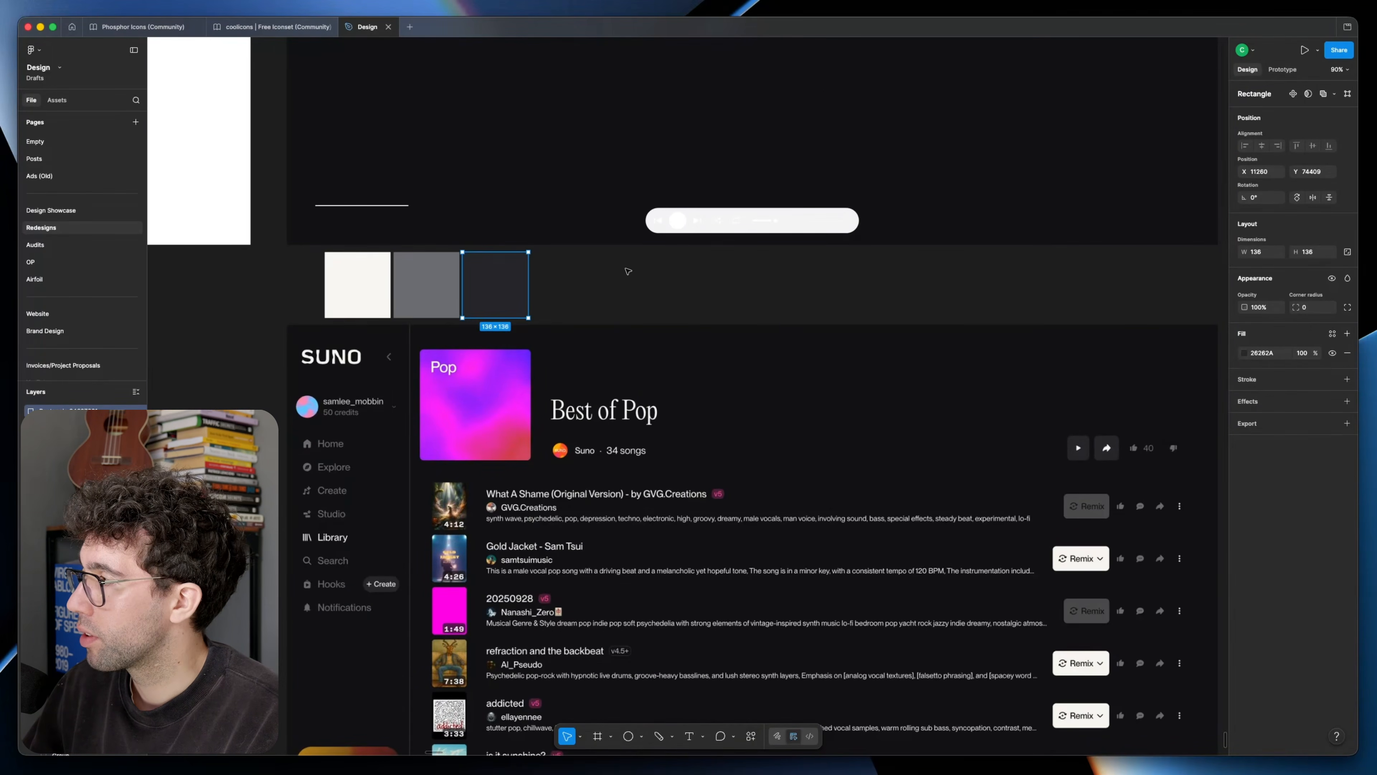
click(628, 273)
Step: Recolour the frame's text, icons and outlines to the off-white F7F6F2
drag(592, 279, 600, 163)
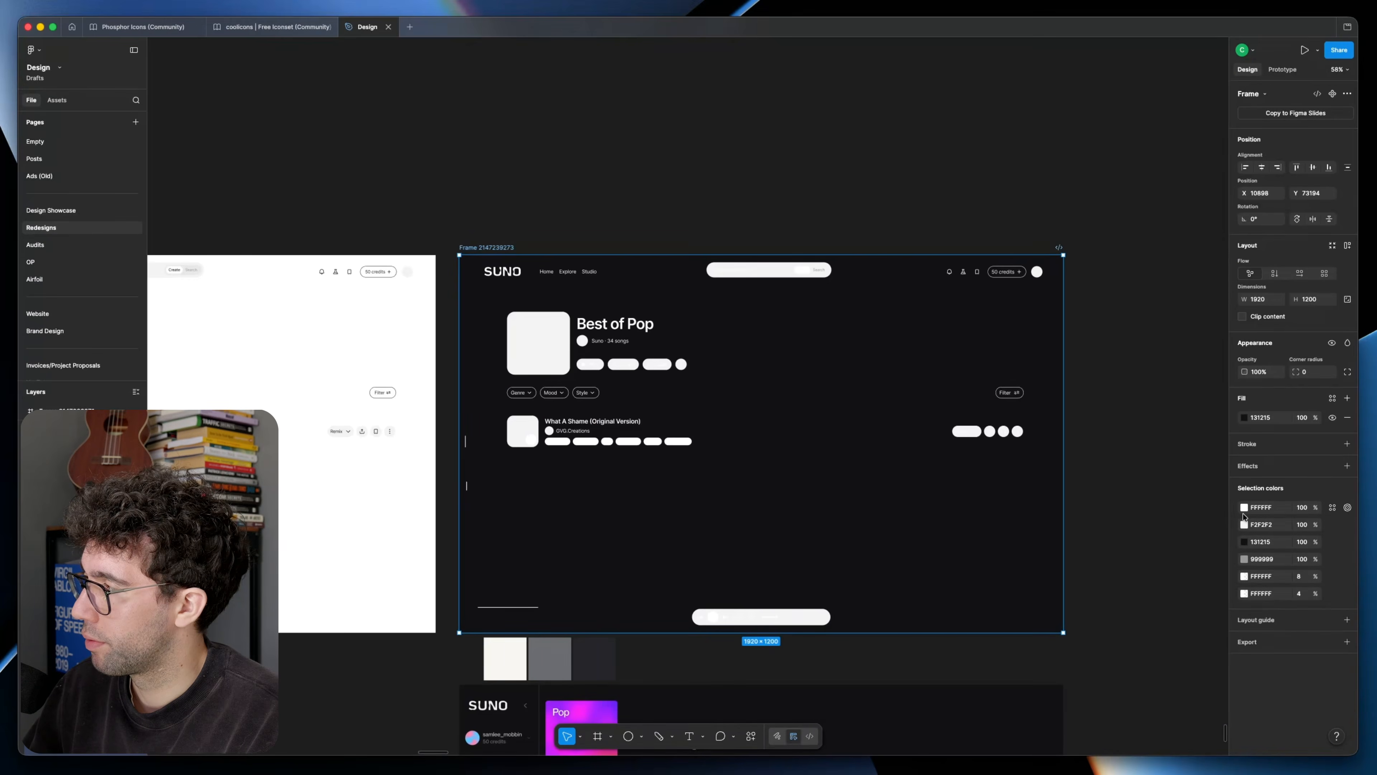
click(1244, 508)
click(1115, 640)
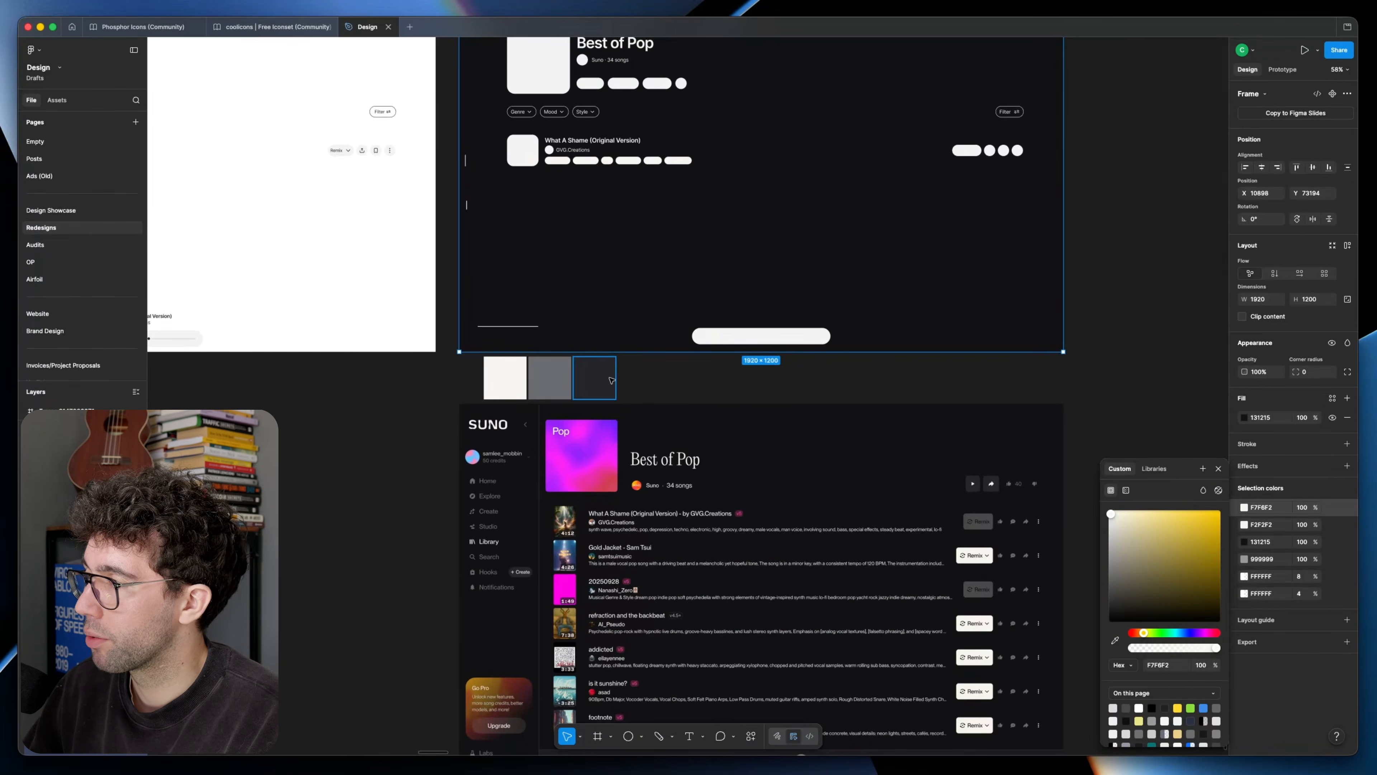
Step: Add a fourth swatch in a medium-dark grey between the grey and the darkest swatch
click(647, 376)
scroll(541, 446, up, 5)
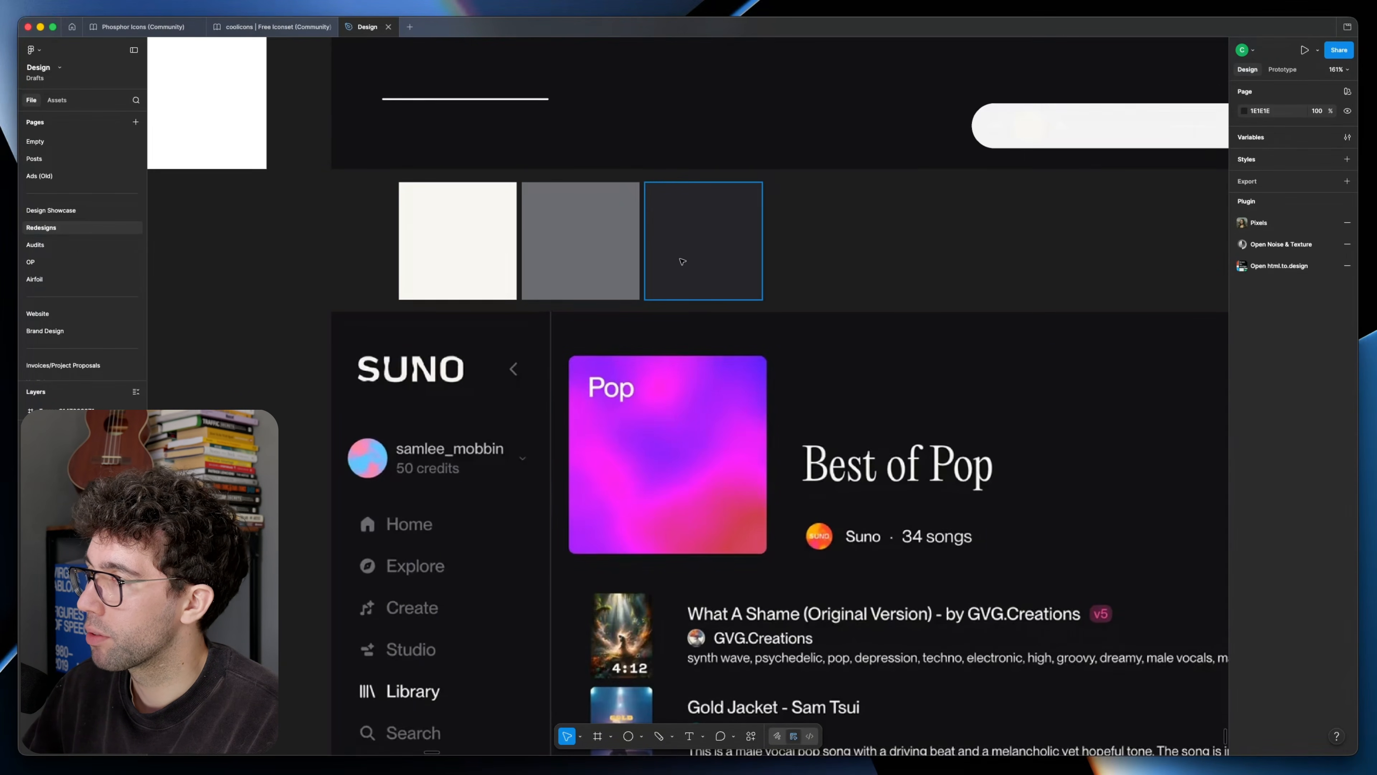
click(837, 253)
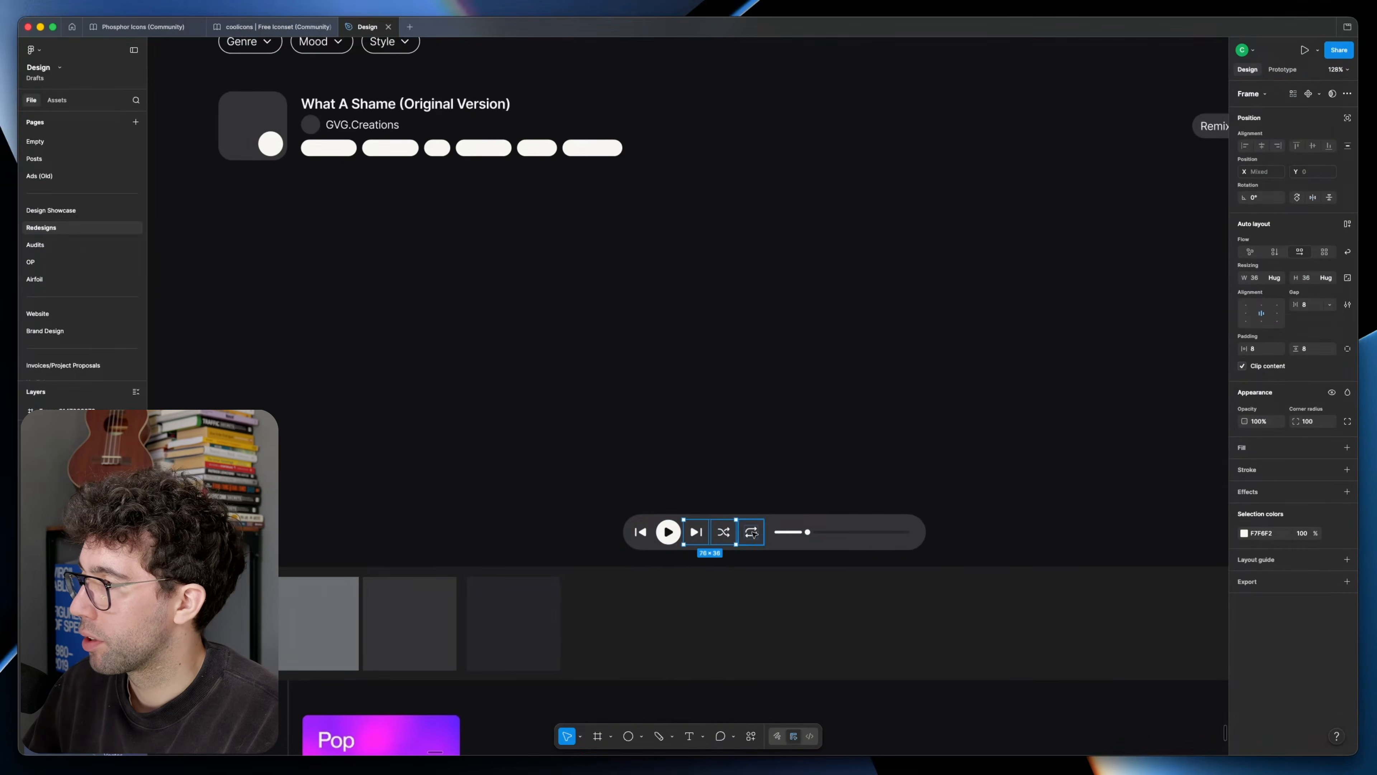
Step: Replace the frame's F2F2F2 surfaces with dark grey and restyle the player with grey secondary icons and a 26262A track
shift+click(753, 534)
click(857, 532)
scroll(781, 586, up, 8)
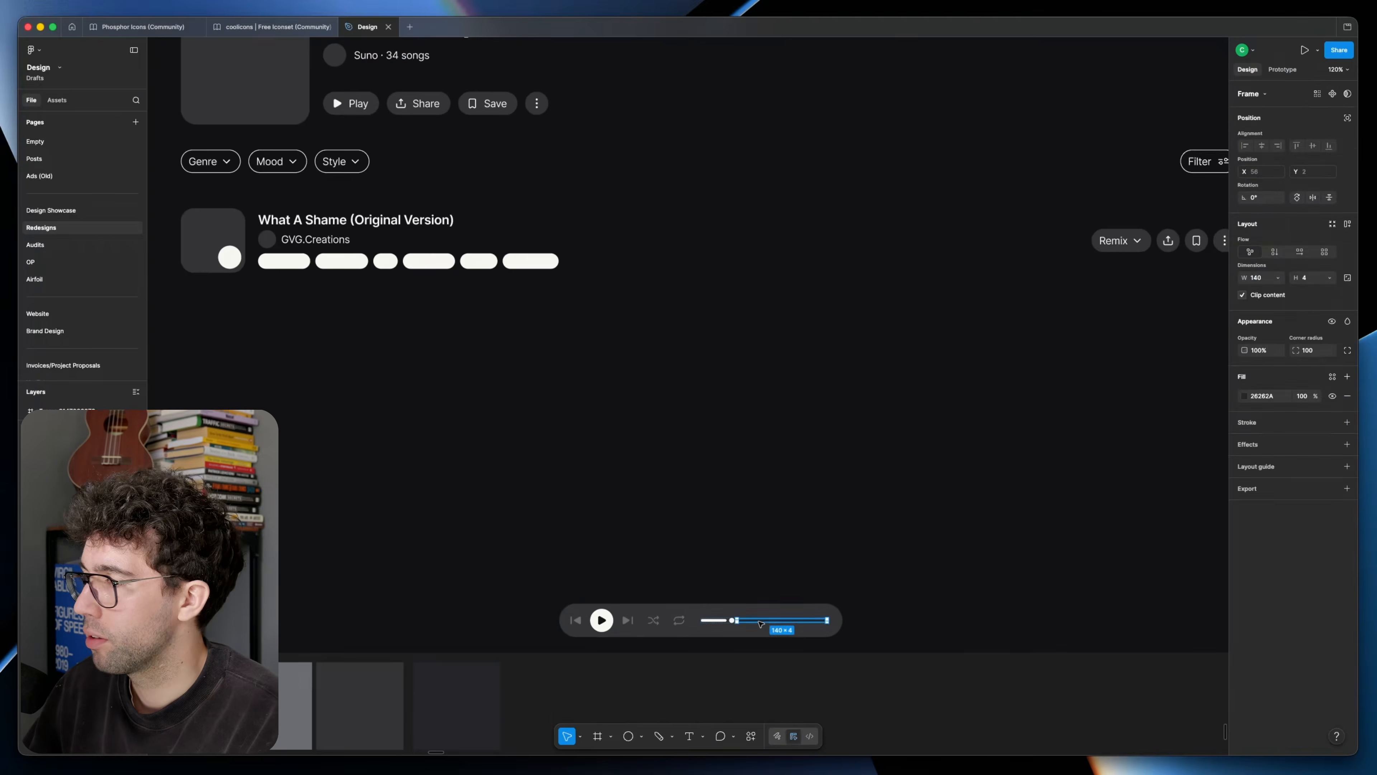
click(777, 584)
Step: Grey out the Home and Studio links and the header icons, and remove the outline from the 50 credits button
click(366, 258)
shift+click(443, 257)
click(307, 259)
scroll(308, 259, right, 5)
click(975, 299)
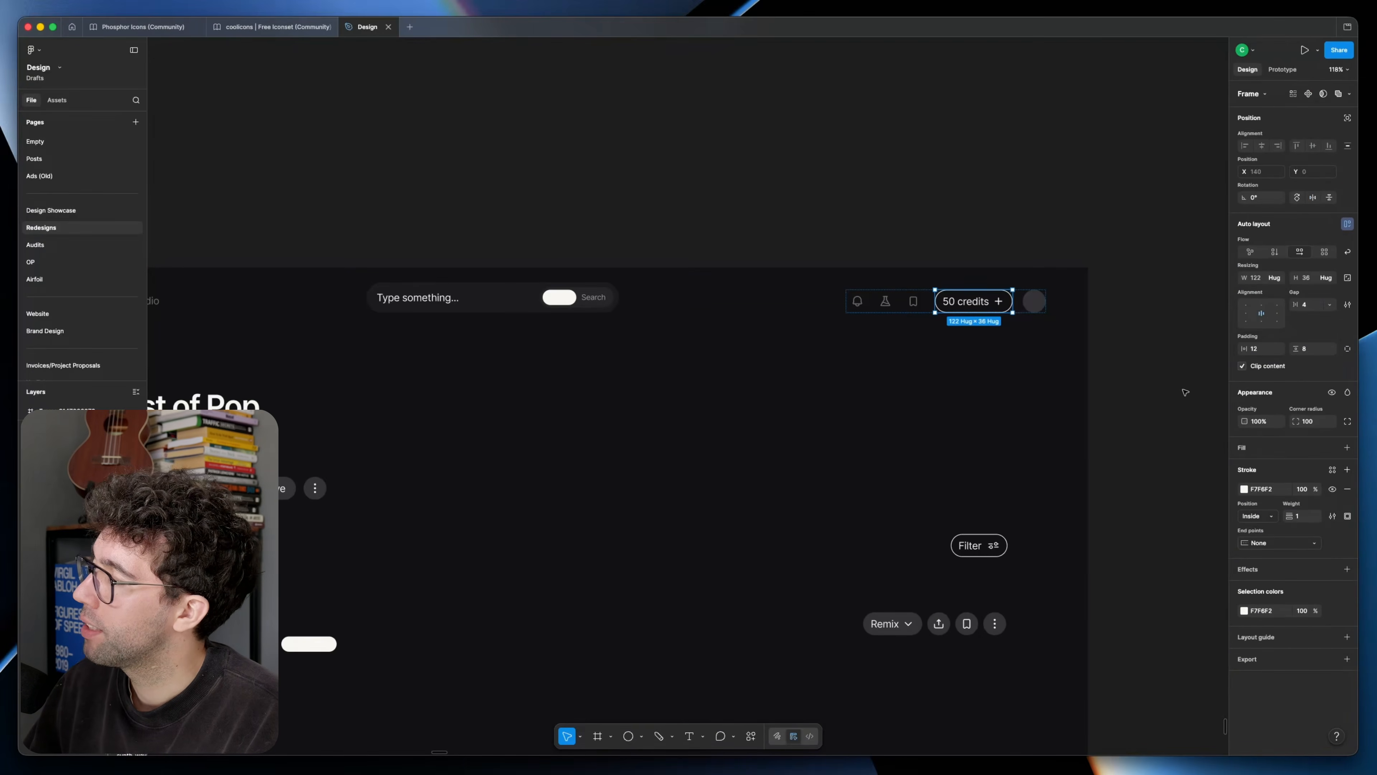
Step: Remove the fills behind the song row's save, share and more icons, grey them out and put save before share
scroll(858, 265, down, 3)
click(1002, 387)
shift+click(1046, 387)
click(1347, 467)
scroll(1014, 394, up, 3)
click(1023, 395)
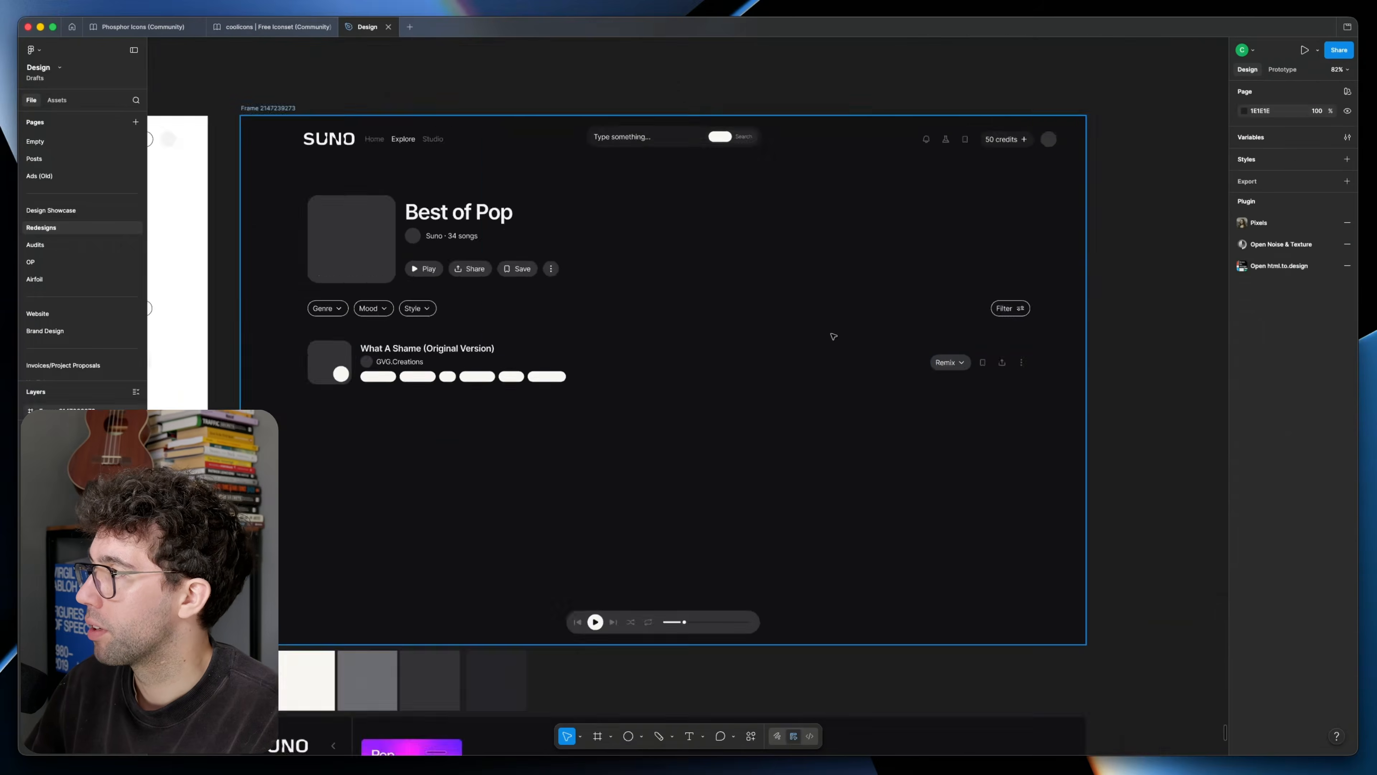
Step: Draw a 4 × 4 px notification dot at the upper-right of the header's bell icon
scroll(627, 394, down, 2)
scroll(627, 394, up, 2)
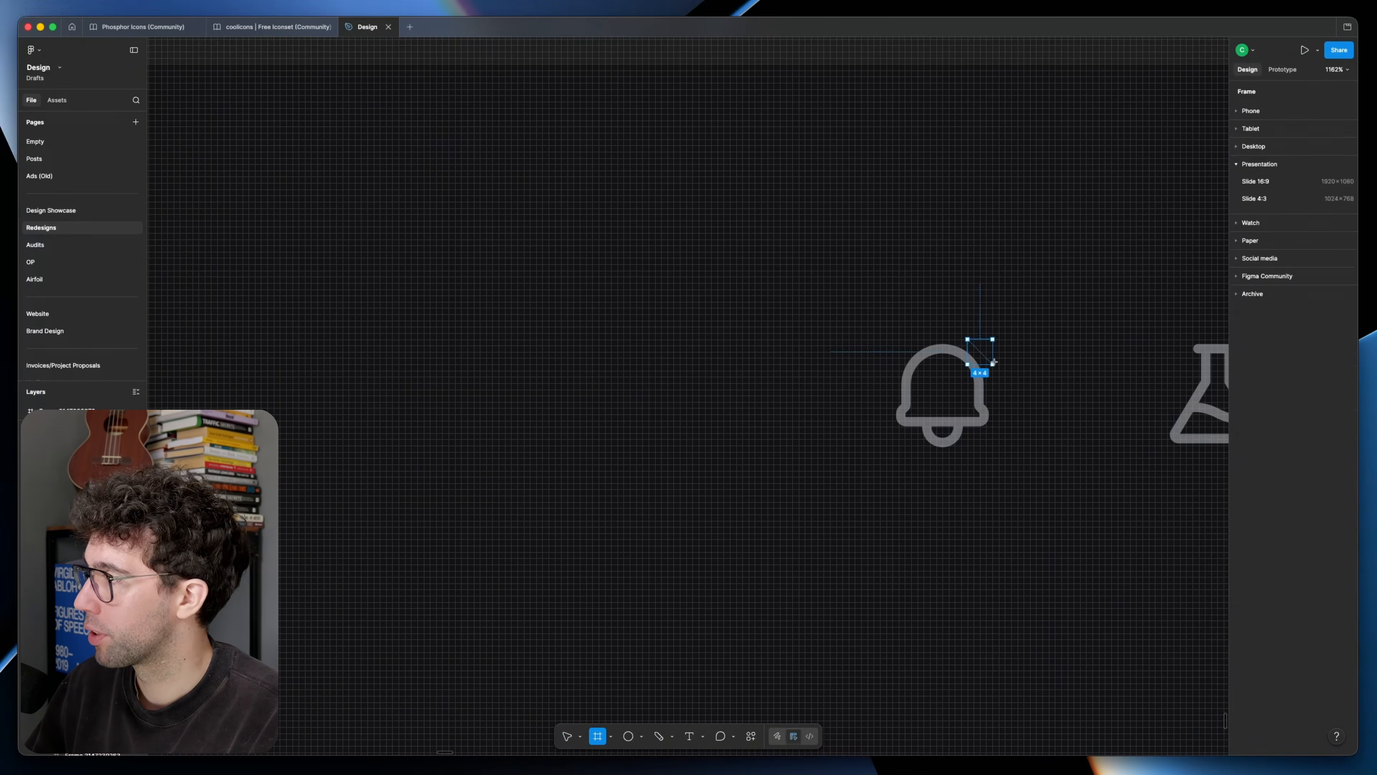
scroll(725, 254, down, 5)
scroll(725, 254, up, 1)
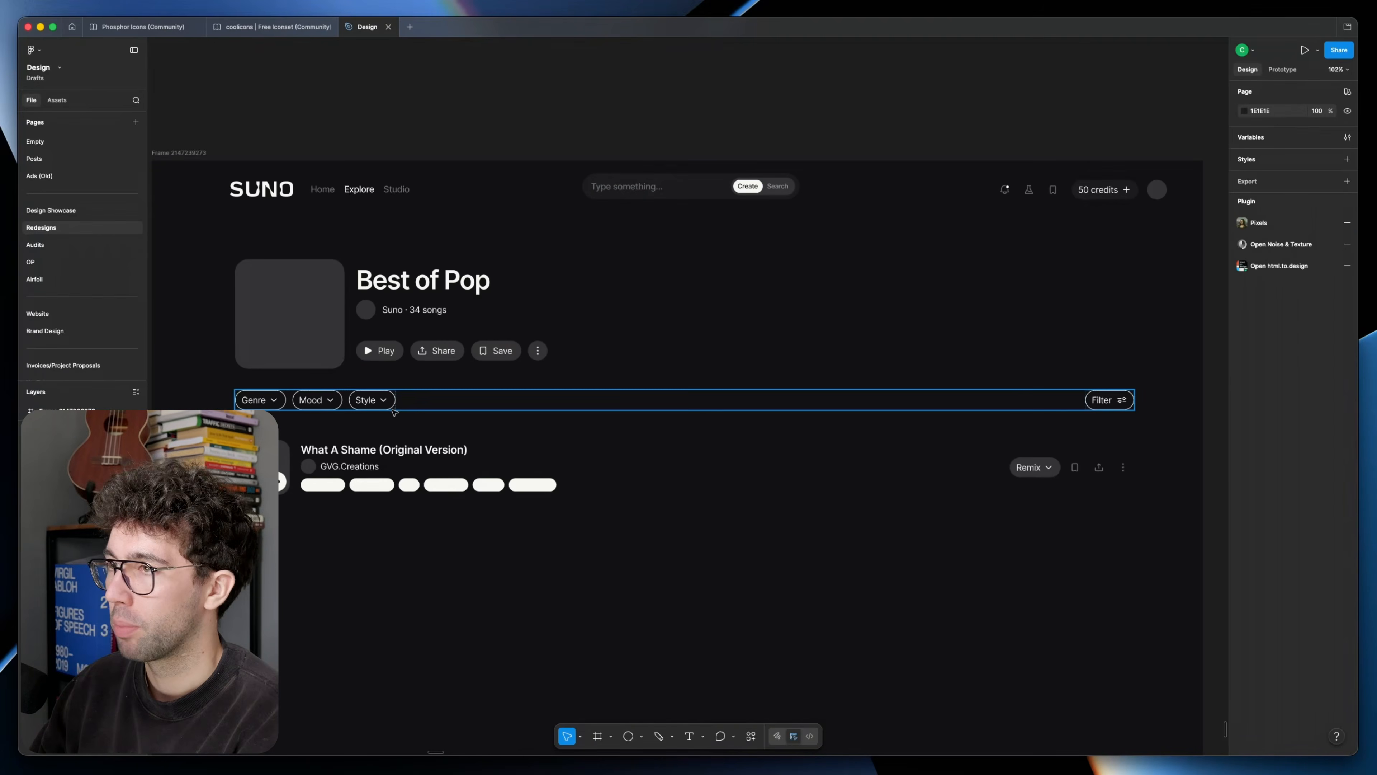
Step: Replace the outlines of the Genre, Mood, Style and Filter chips with a dark fill sampled from the swatches
double_click(388, 403)
key(Return)
click(1348, 489)
click(1347, 448)
click(1244, 467)
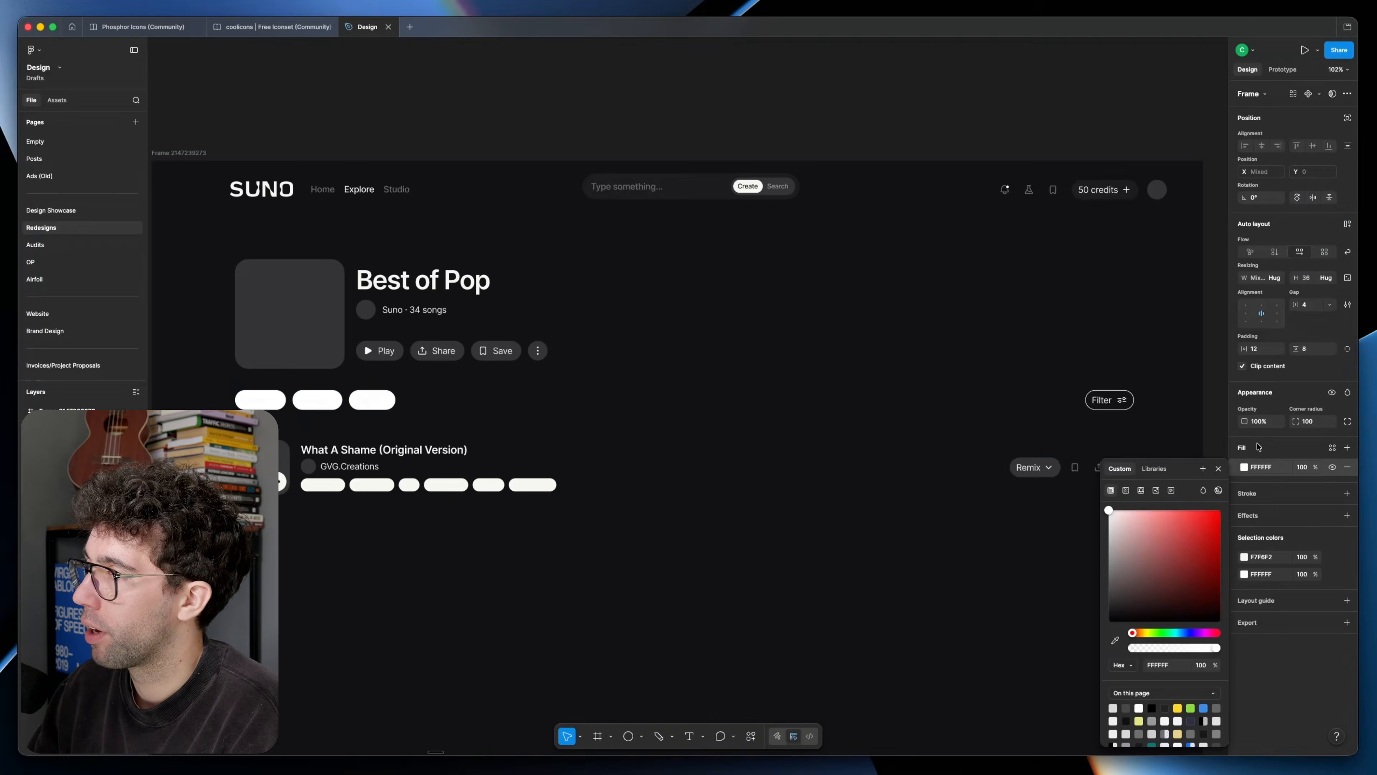
scroll(731, 397, down, 6)
key(i)
click(455, 523)
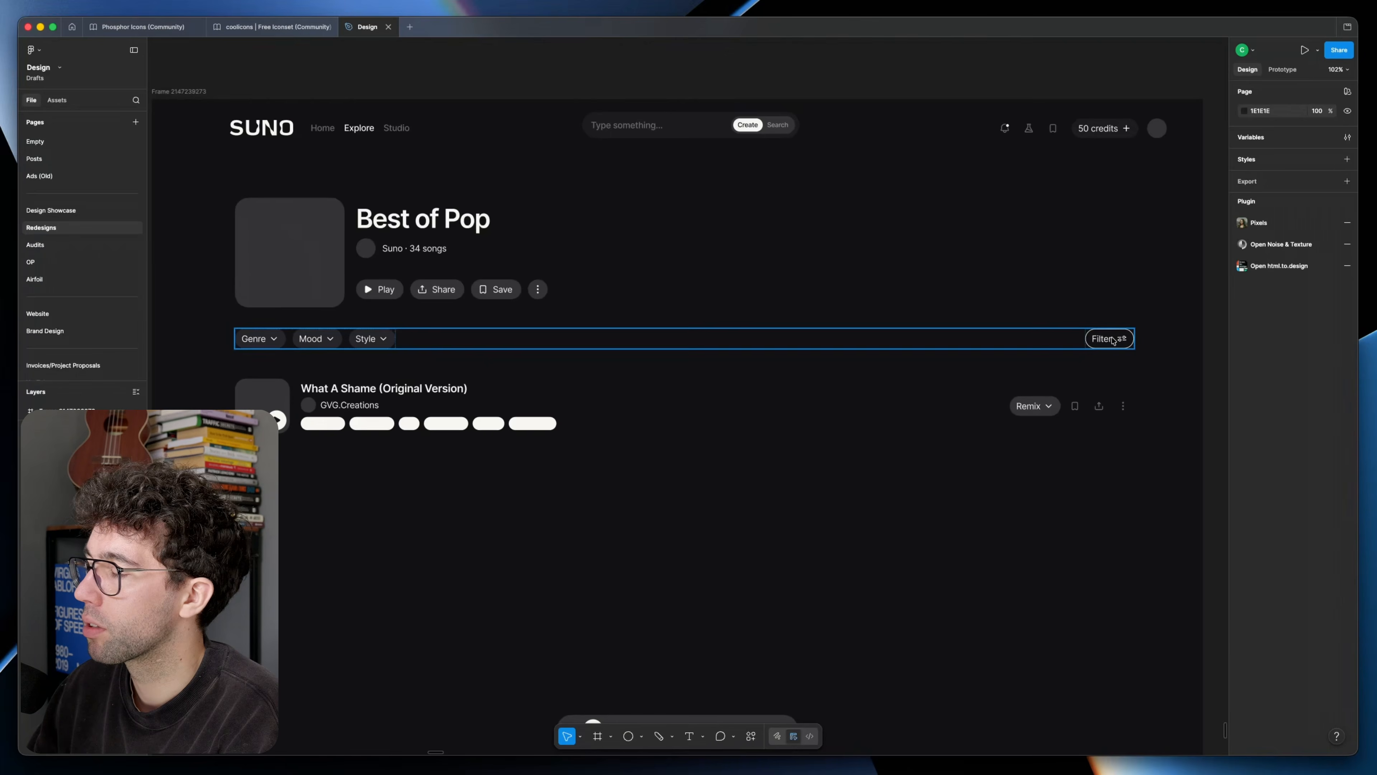
double_click(1111, 338)
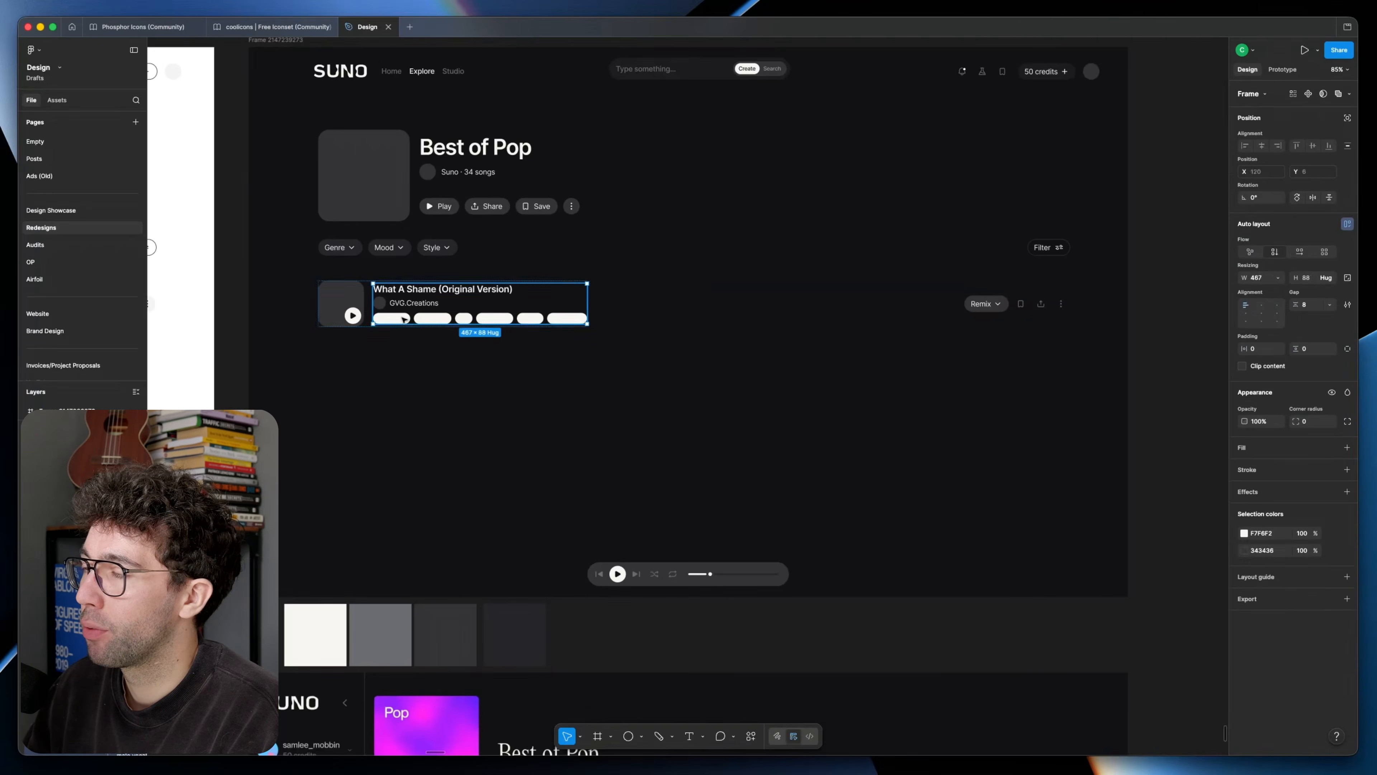
Step: Remove the light fill from the song row's six genre tags and set their outline colour to 343436
double_click(403, 322)
double_click(403, 322)
key(super+a)
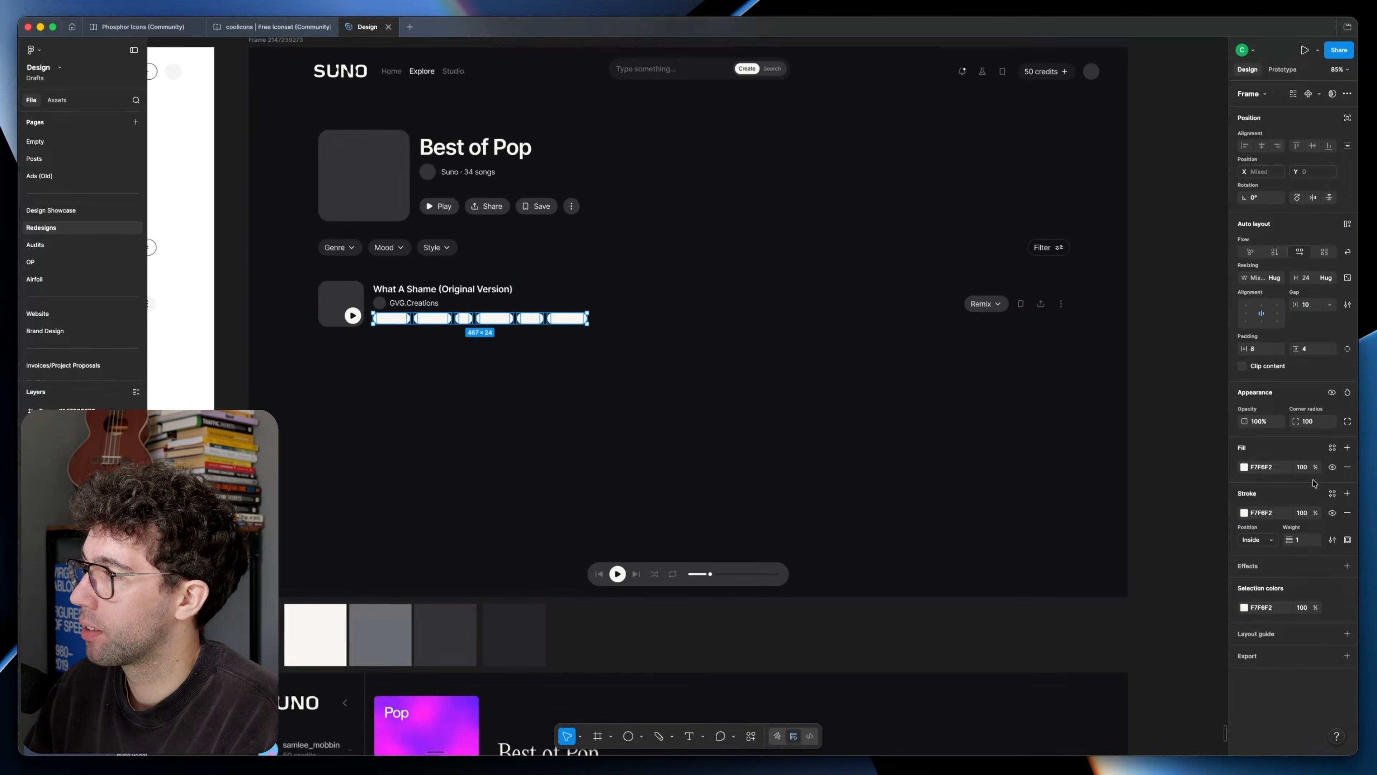
double_click(1056, 249)
double_click(1058, 248)
key(shift+Return)
click(1266, 512)
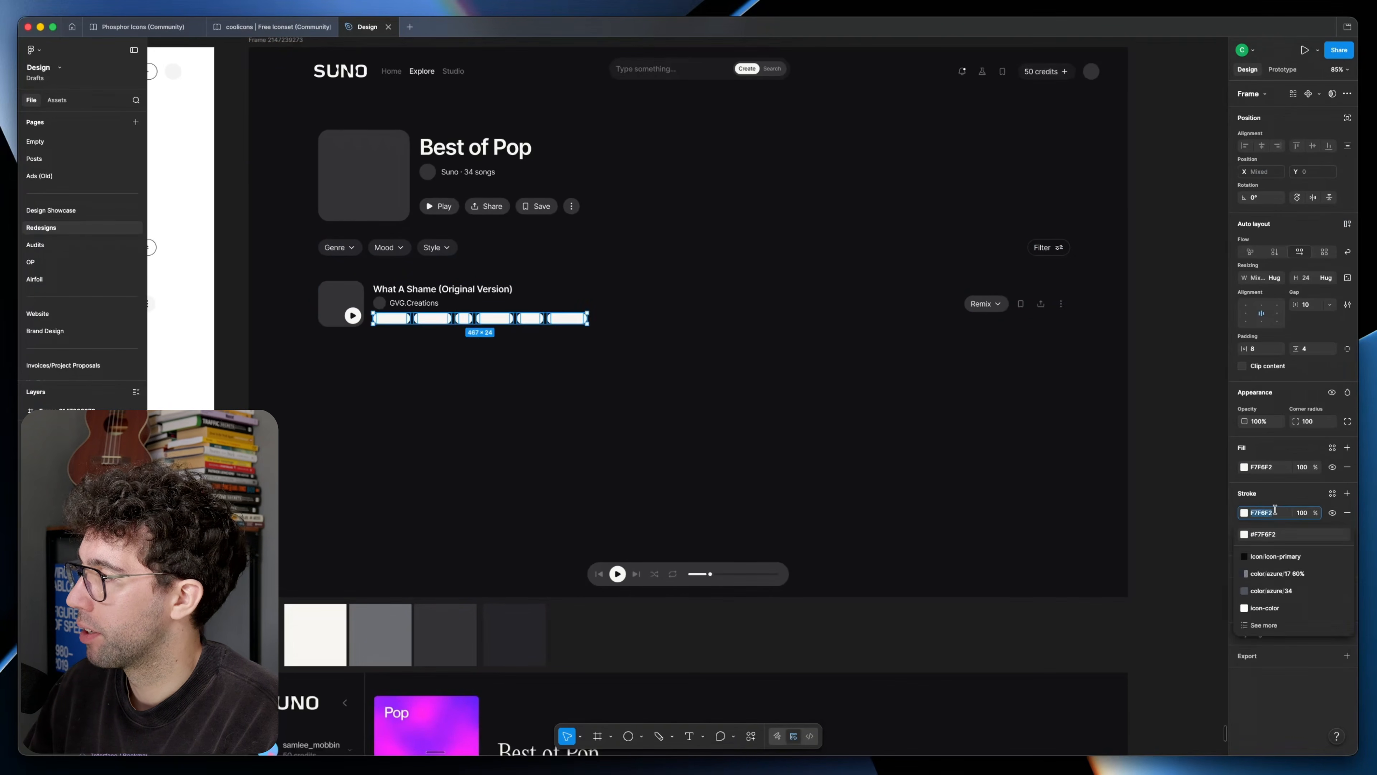
text(343436)
key(Return)
click(1348, 467)
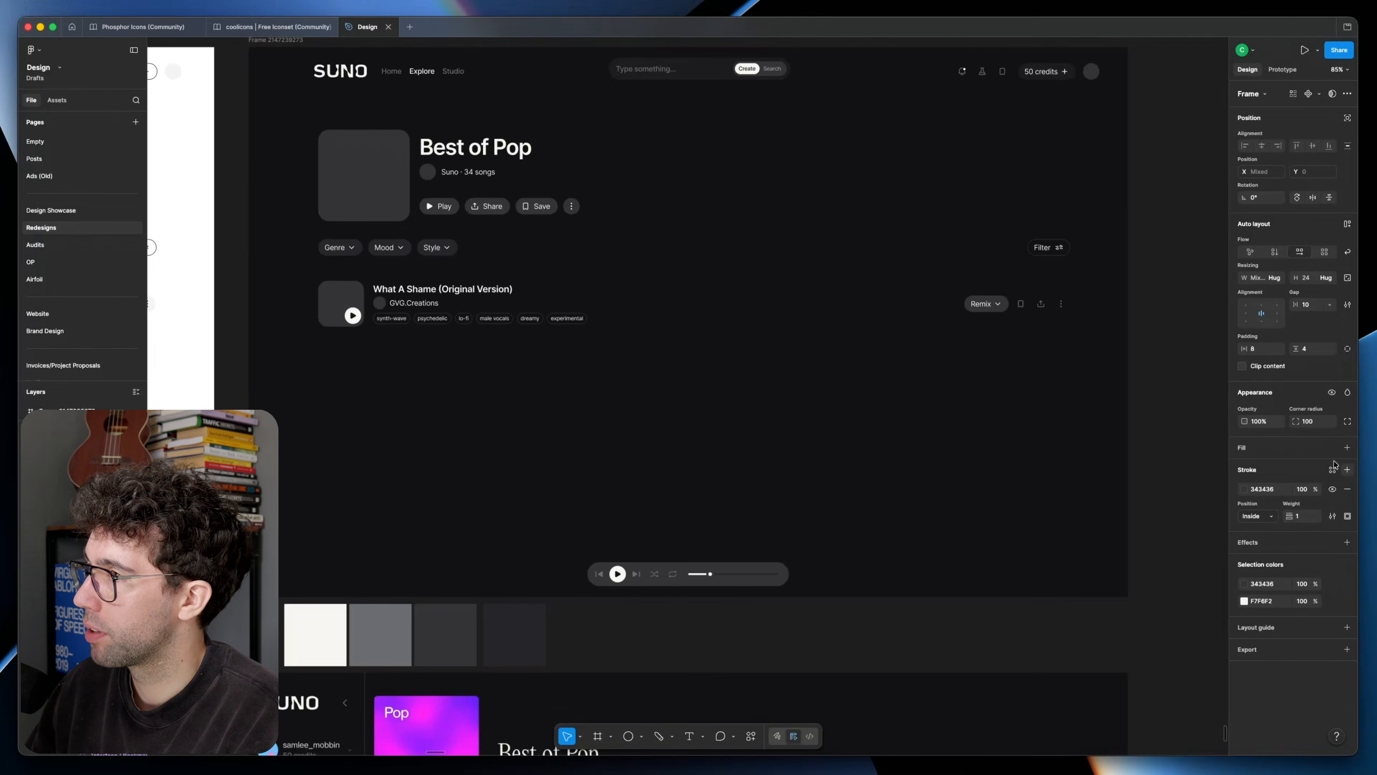
click(642, 416)
Step: Enlarge the text in the song's genre tags and resize the song thumbnail to 112 × 112 px
scroll(504, 379, up, 2)
super+click(371, 350)
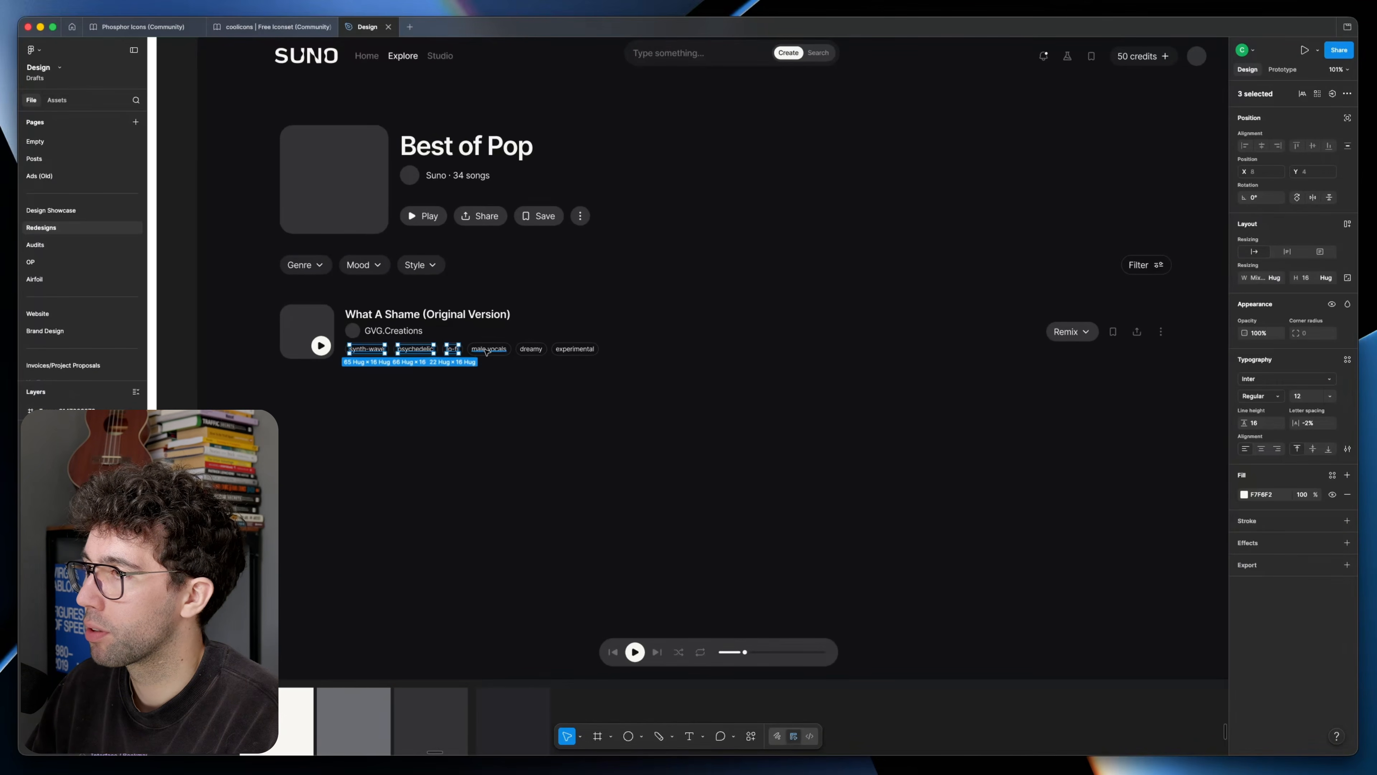
scroll(265, 364, up, 5)
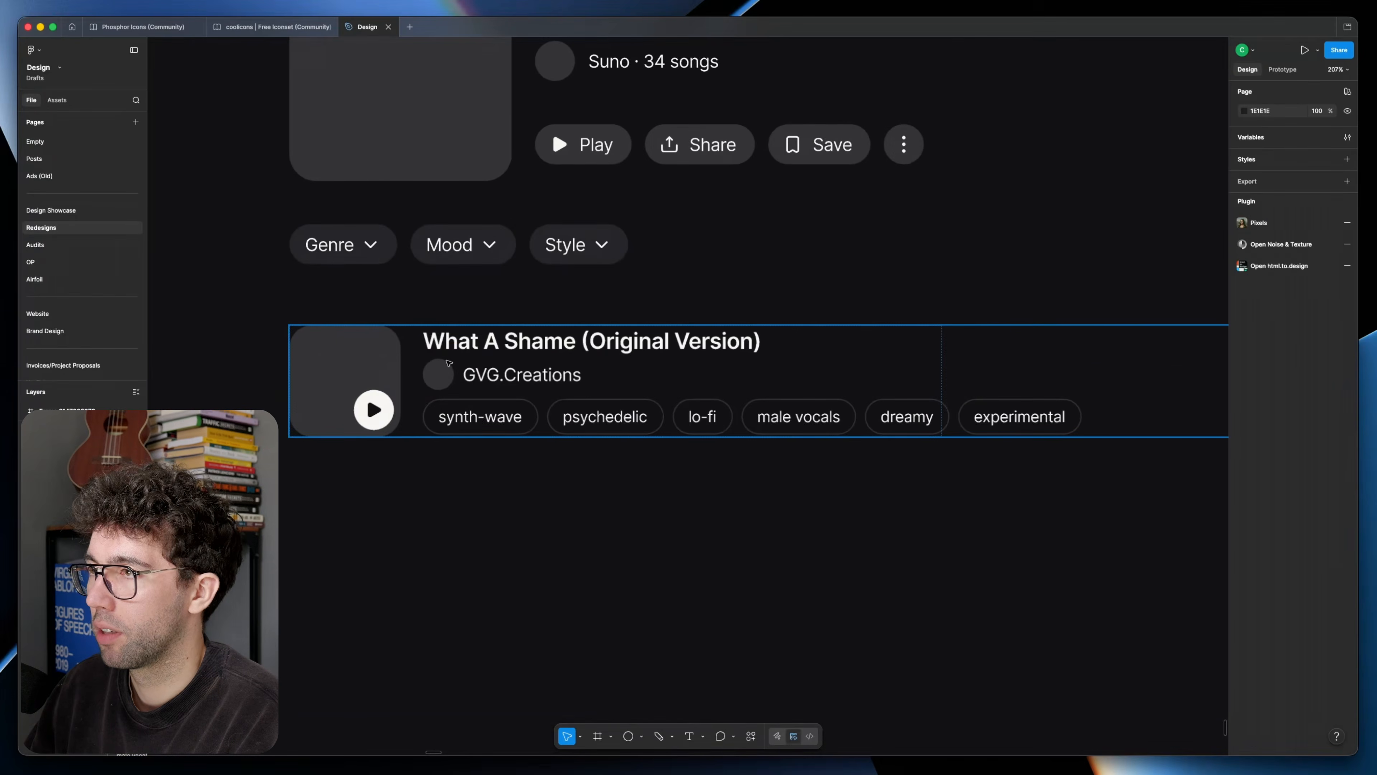
drag(381, 365, 385, 353)
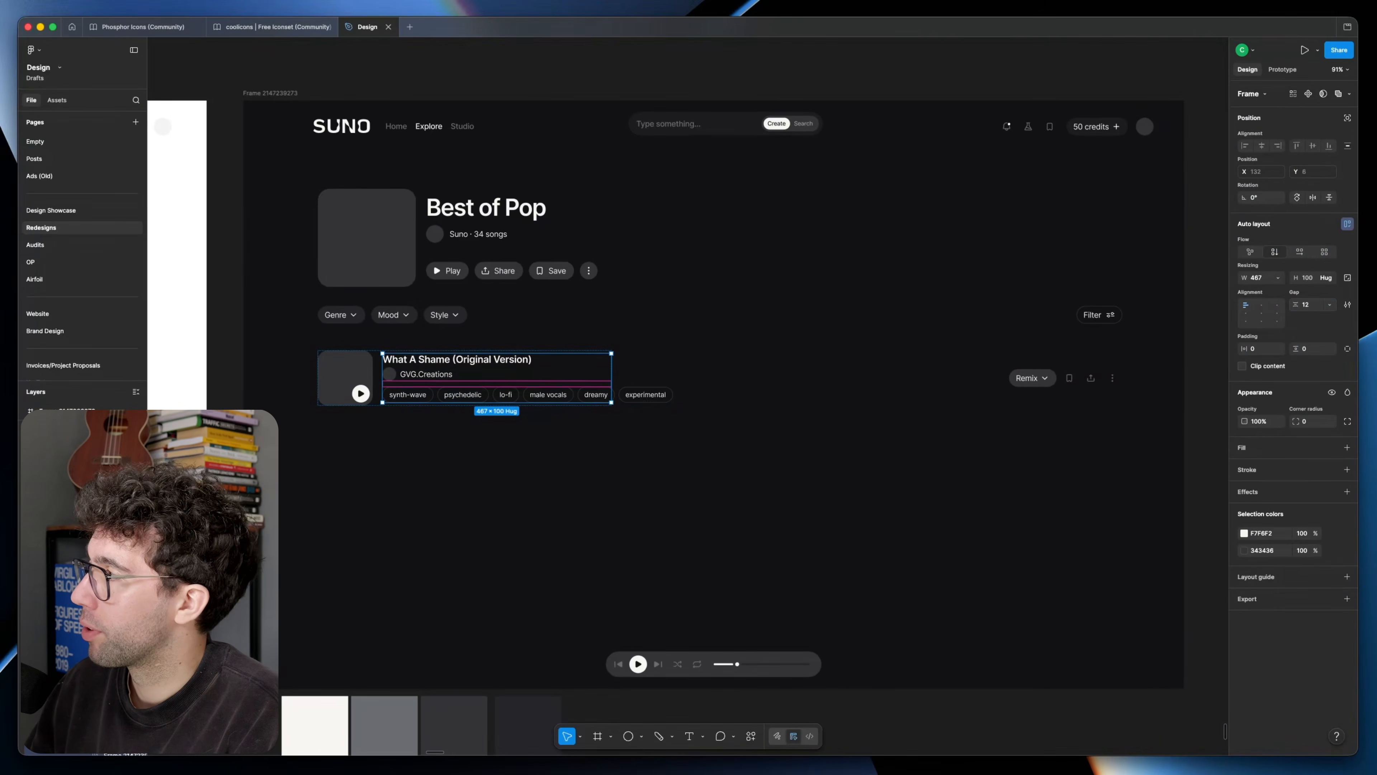
key(Escape)
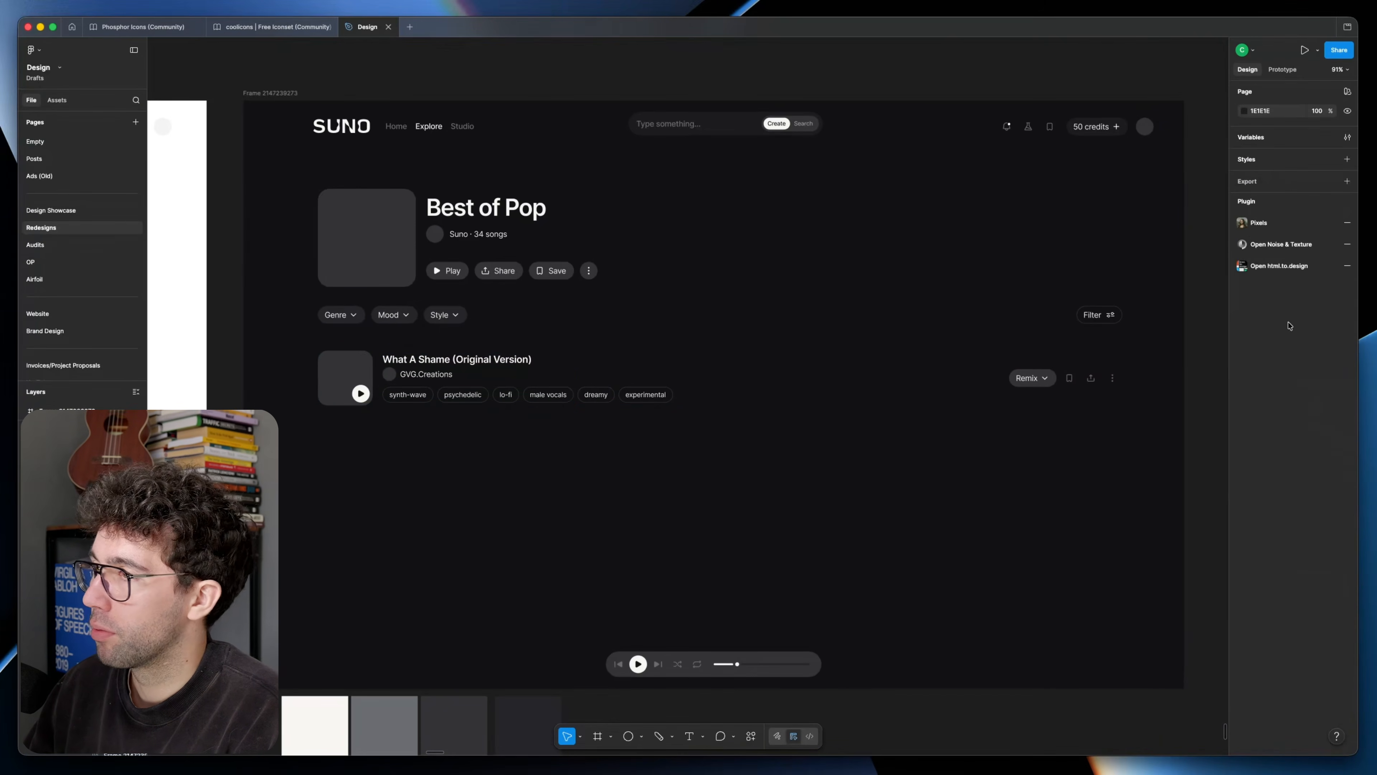
Step: Recolour the song row's save, share and more icons to off-white F7F6F2
scroll(390, 384, up, 4)
double_click(390, 384)
double_click(390, 384)
scroll(390, 384, down, 3)
click(1079, 414)
click(1078, 412)
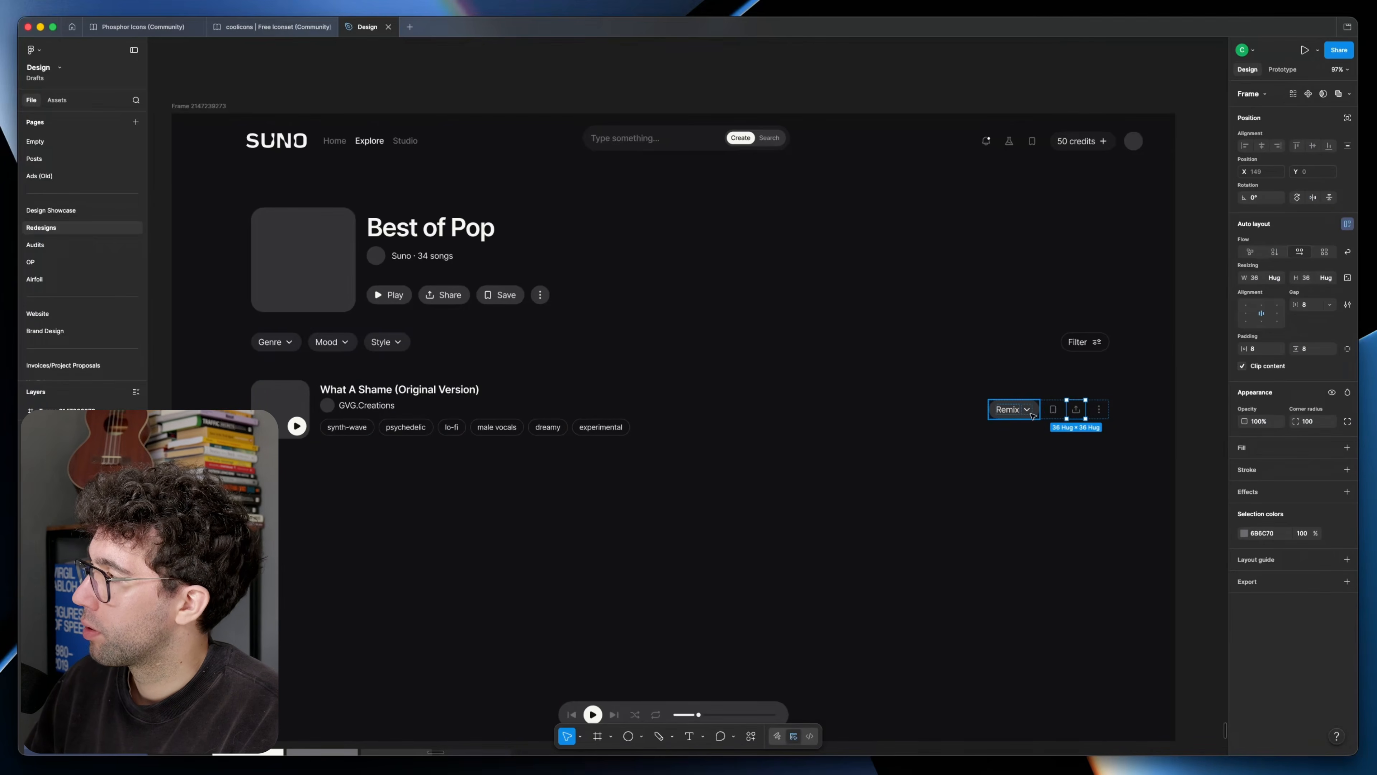
click(269, 575)
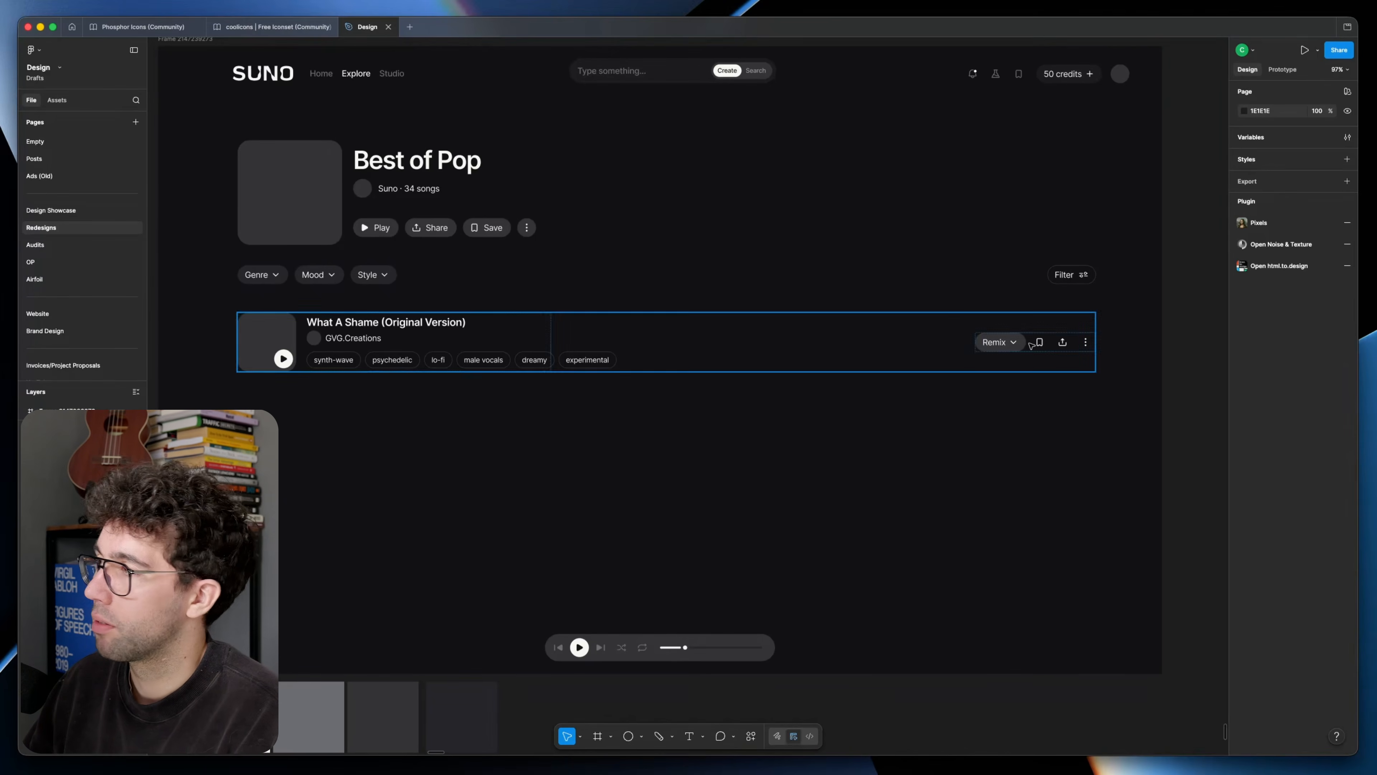
Step: Keep only the Play button filled, give Share and Save thin outlines, and shrink the album art beside the playlist title
super+click(431, 228)
scroll(433, 208, up, 5)
click(436, 210)
scroll(435, 210, down, 7)
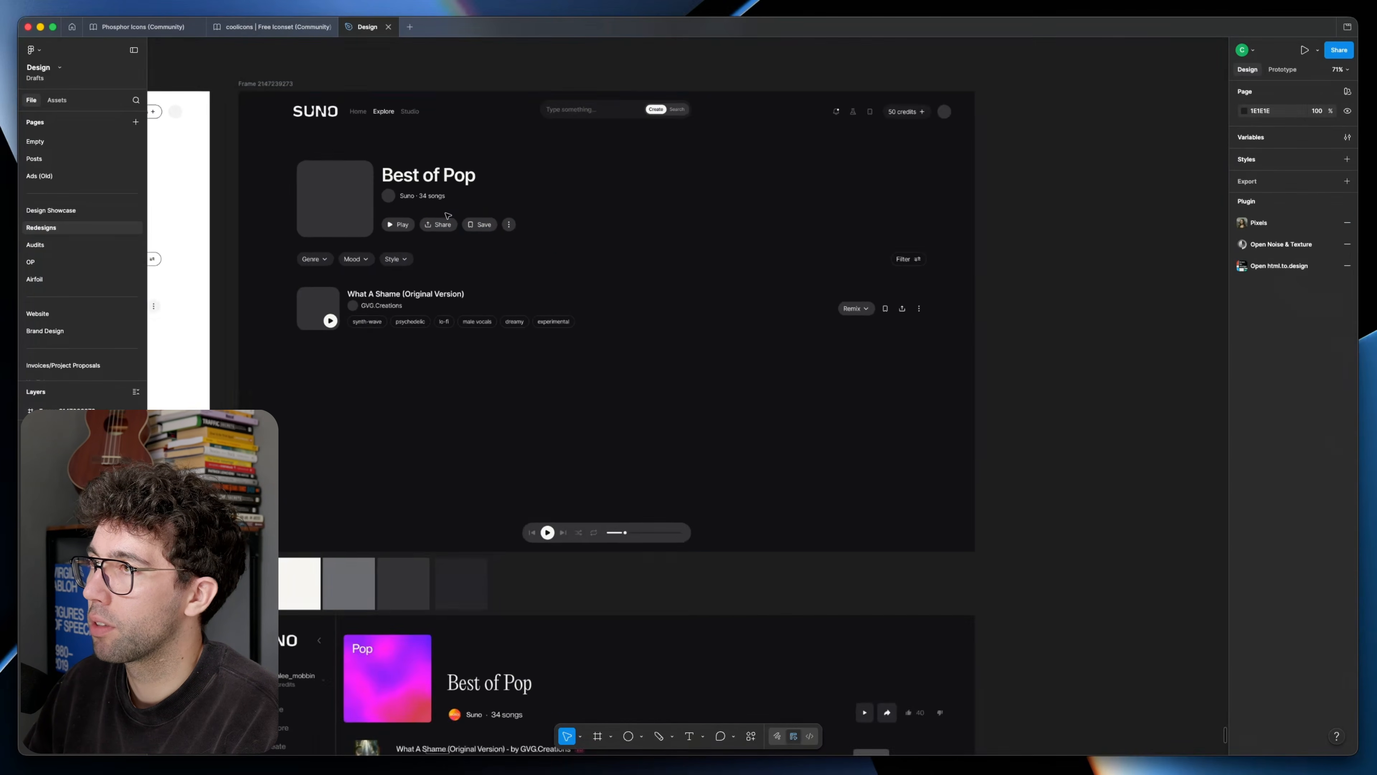
scroll(440, 211, up, 2)
scroll(452, 212, up, 2)
scroll(452, 212, left, 2)
click(475, 263)
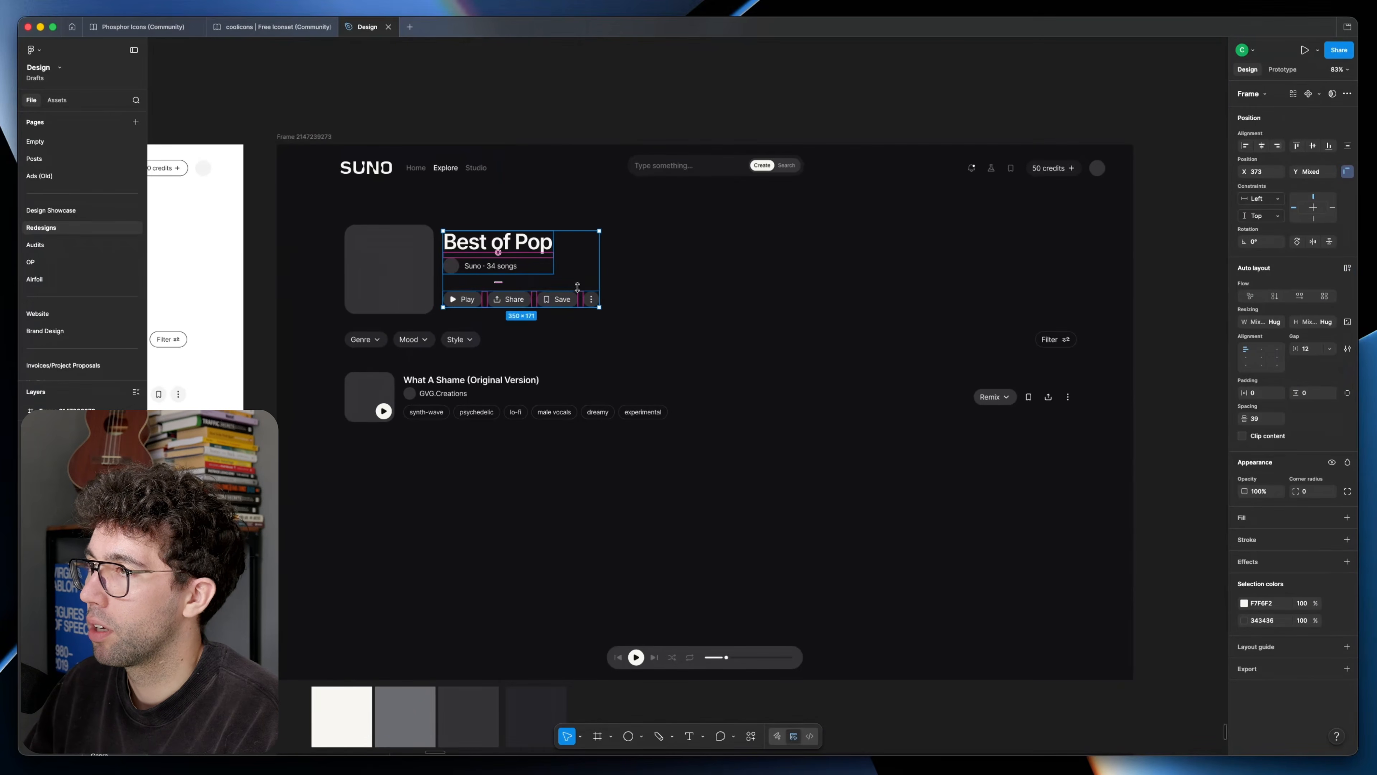
scroll(561, 414, up, 1)
Step: Set a gap of 32 between the song details and the Remix actions in the song row
click(562, 415)
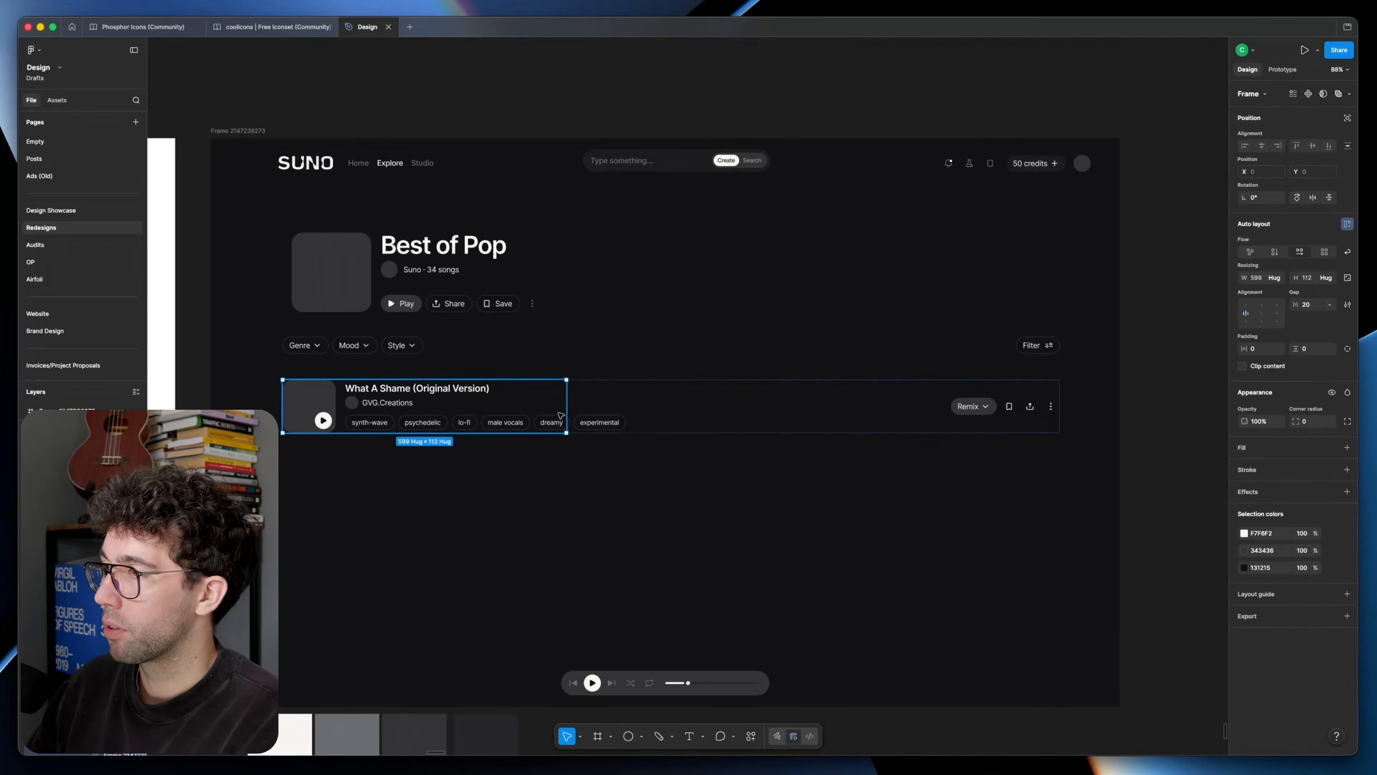
click(1021, 421)
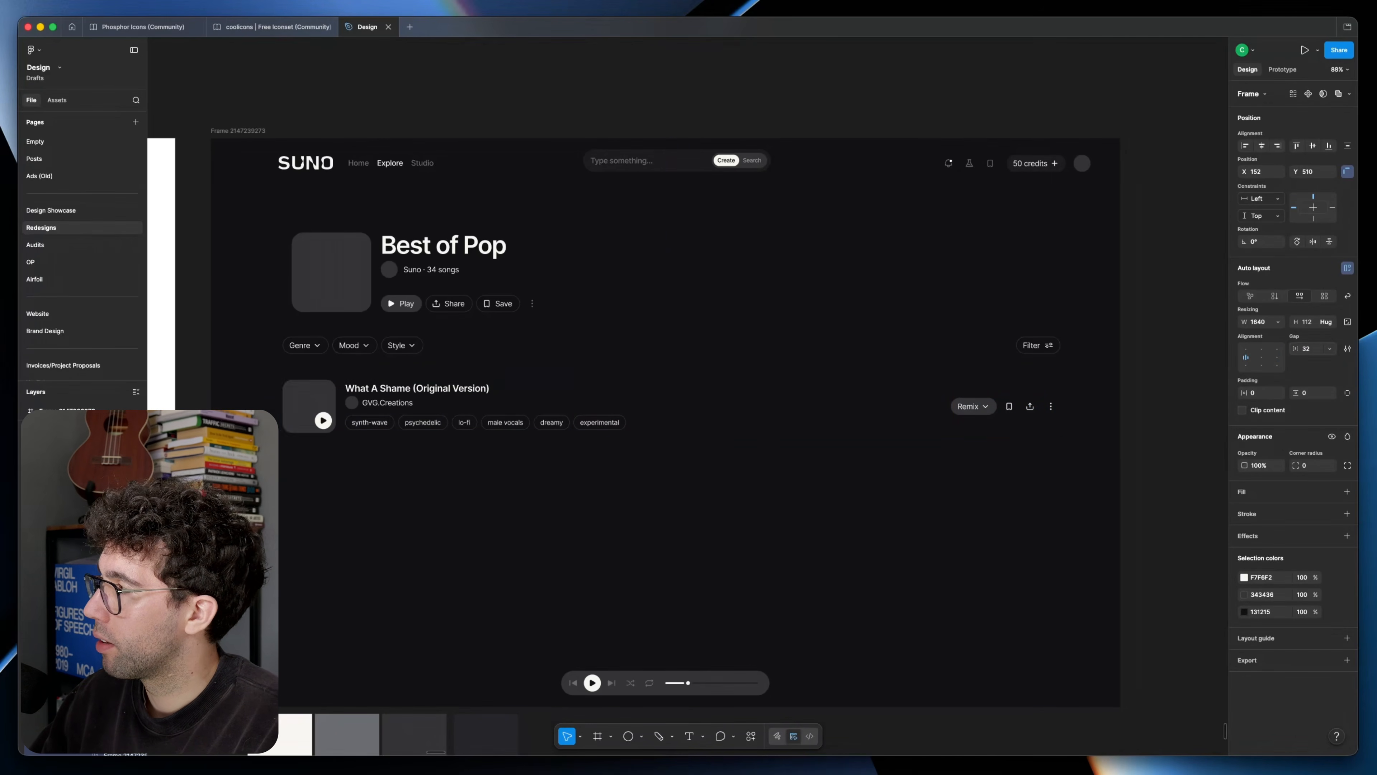
double_click(695, 412)
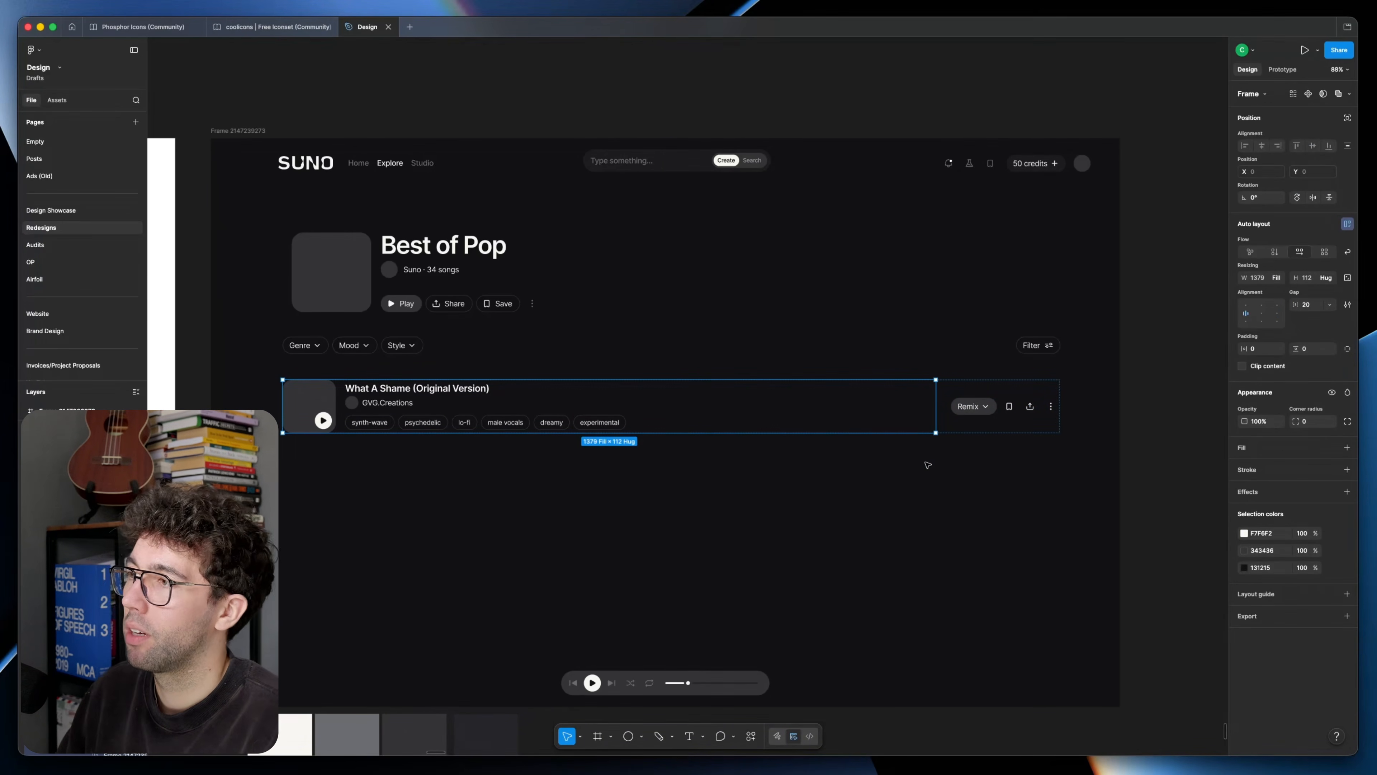
click(875, 493)
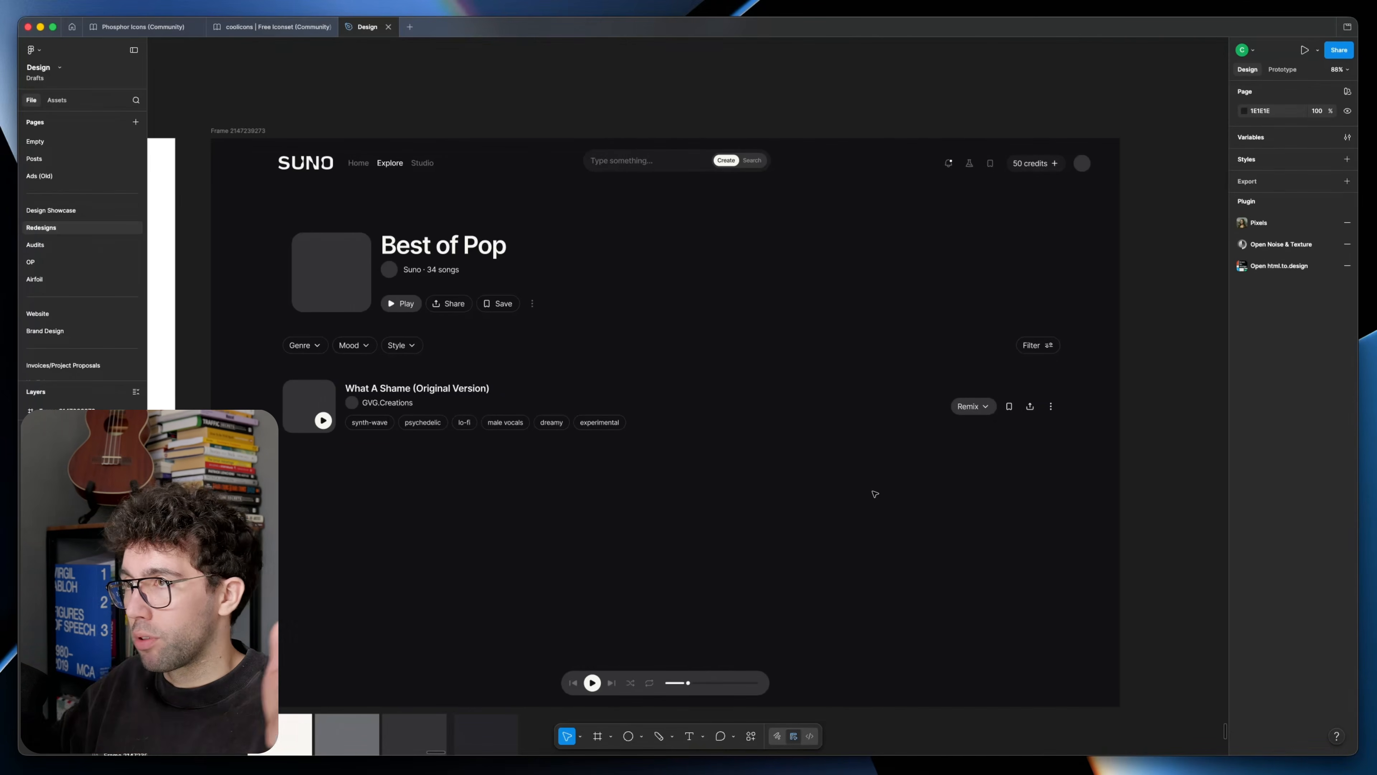
Step: Duplicate the dark playlist frame beside the original and resize the copy to 1440 × 900
click(252, 131)
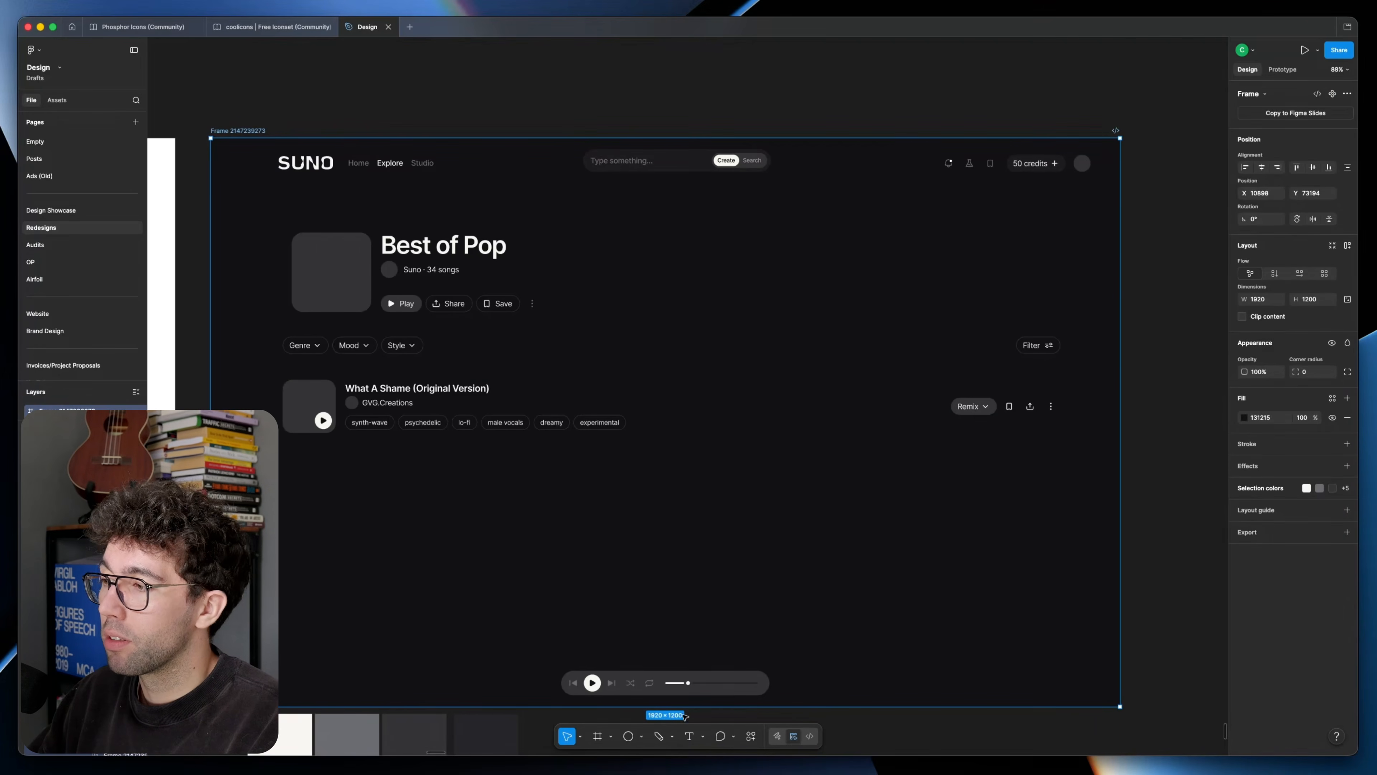
click(1156, 507)
drag(1171, 473, 751, 457)
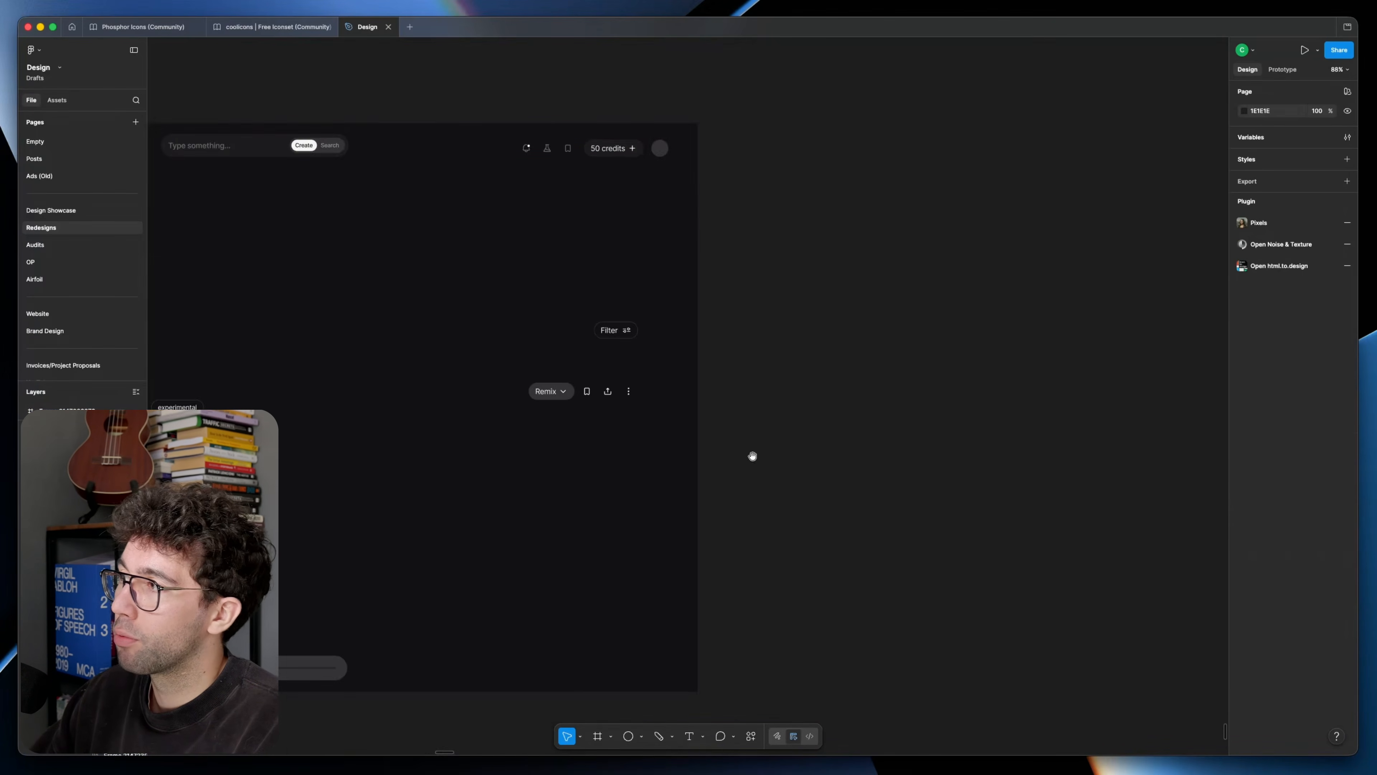
scroll(758, 452, down, 5)
drag(320, 283, 827, 291)
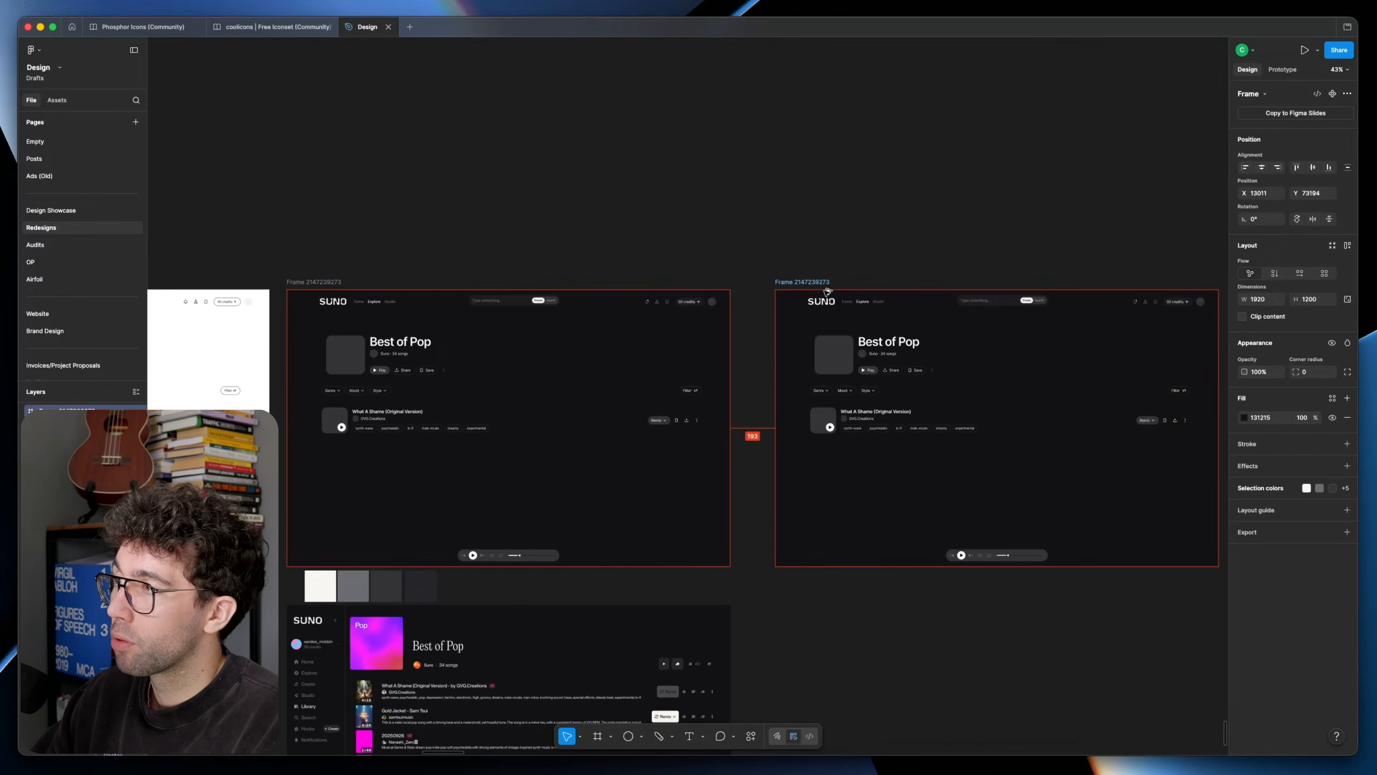
click(1261, 302)
text(1440)
key(Tab)
text(900)
key(Return)
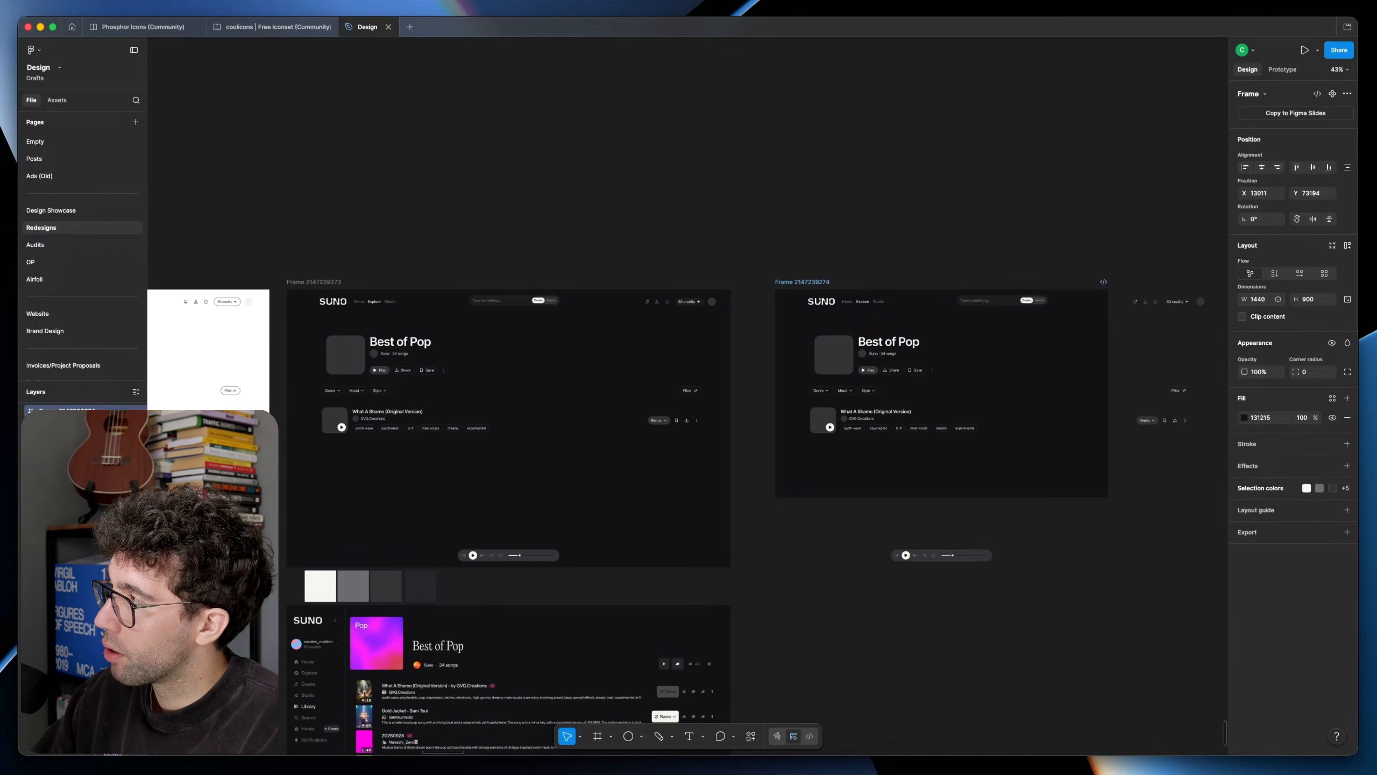
Step: Try resizing the song row inside the smaller frame copy, narrowing it to 1256 px and stretching its left edge outward
scroll(1029, 263, up, 5)
click(753, 350)
click(543, 484)
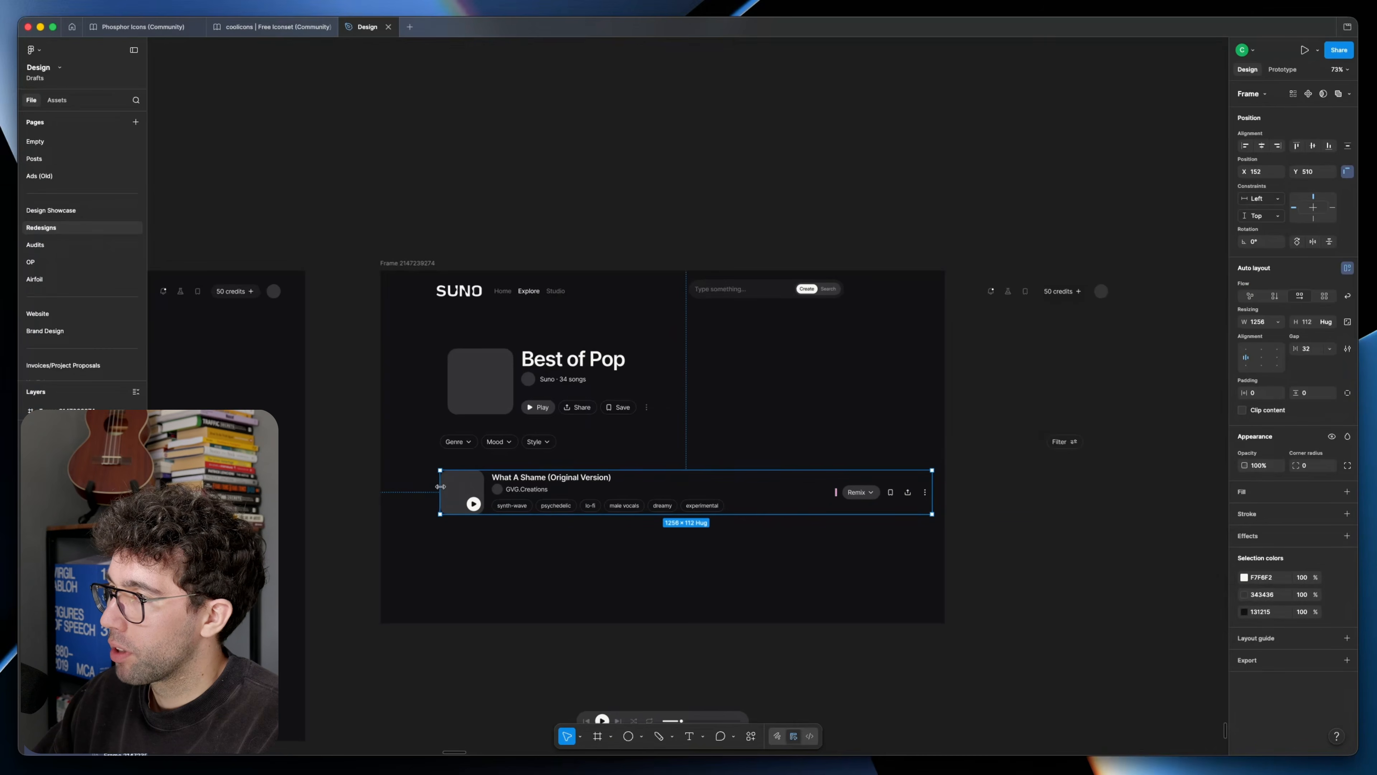
drag(440, 486, 393, 486)
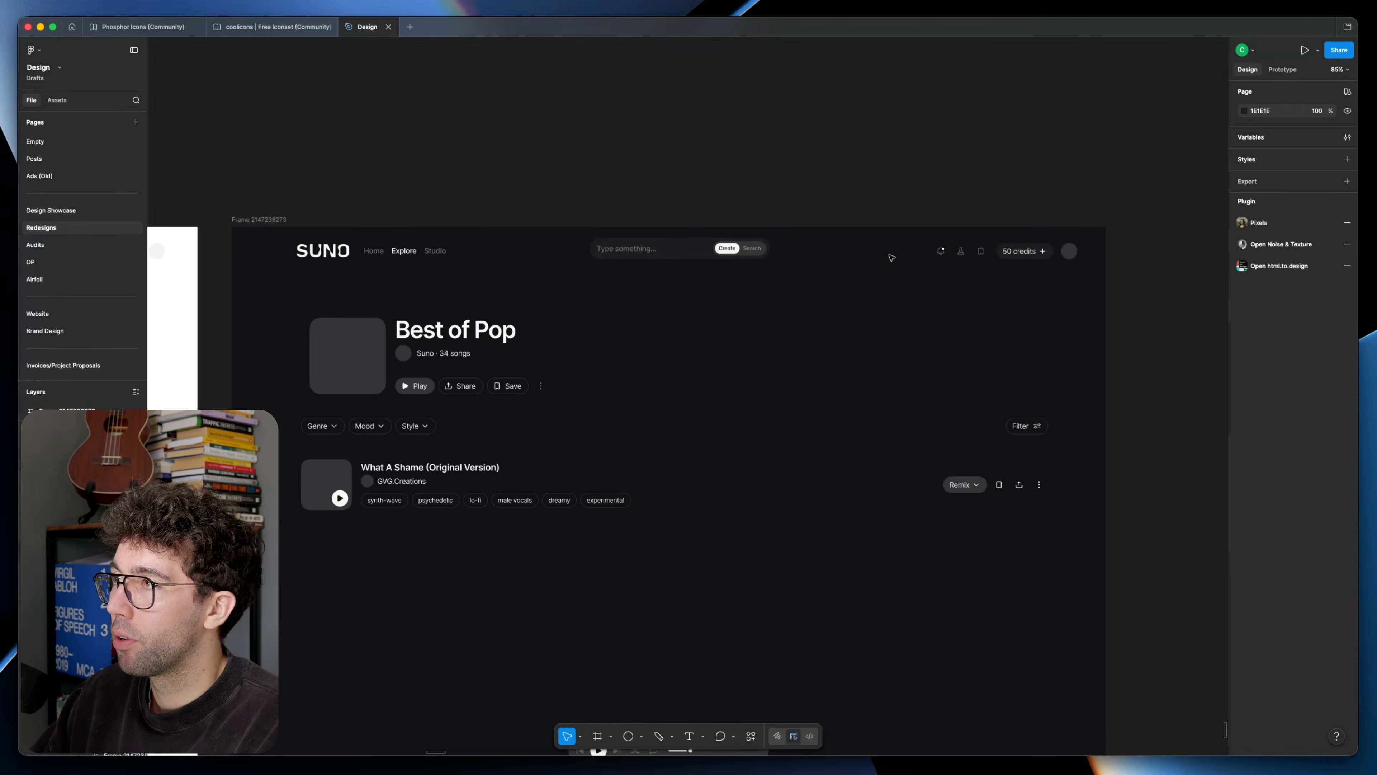
Step: Wrap the header's logo links, search bar and account icons in a fixed-width horizontal auto layout with a gap of 12
click(935, 254)
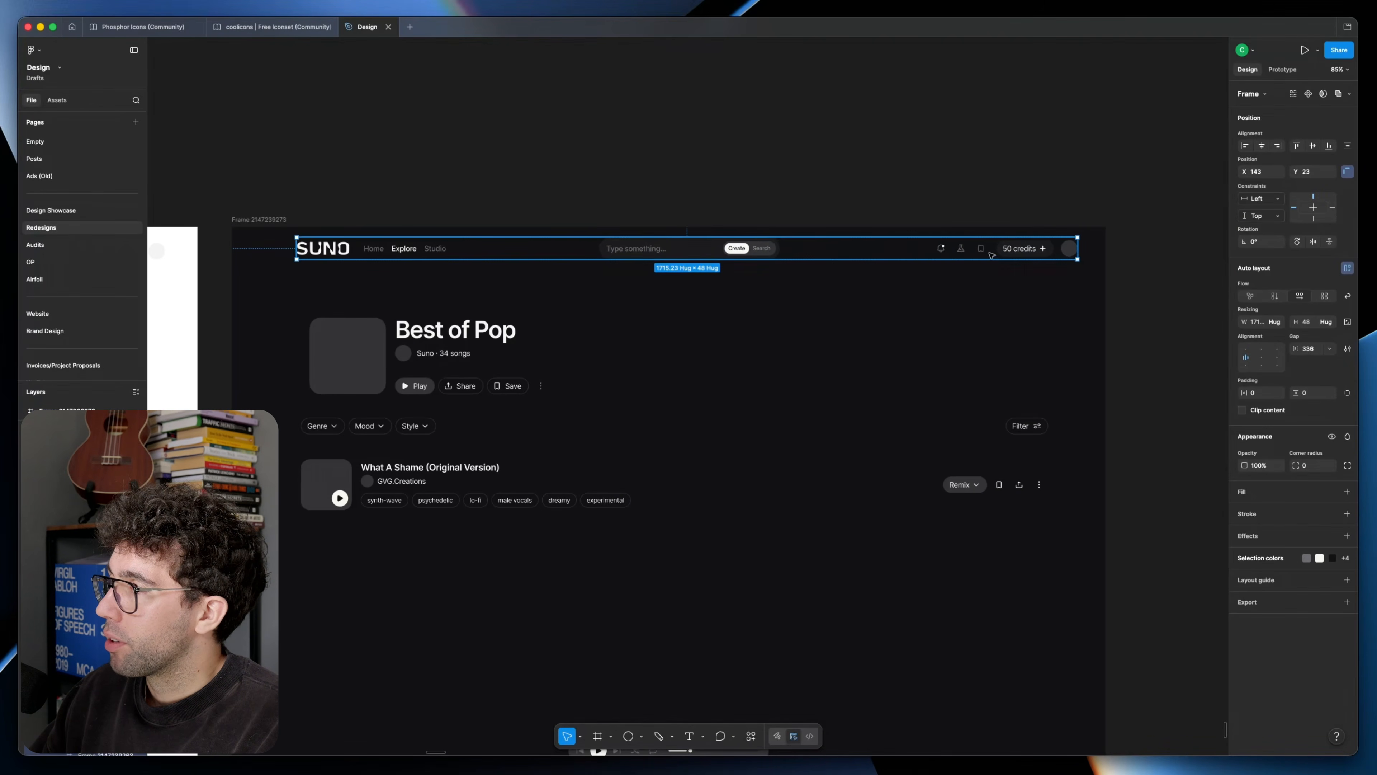
double_click(991, 253)
shift+click(412, 250)
click(1248, 283)
click(855, 308)
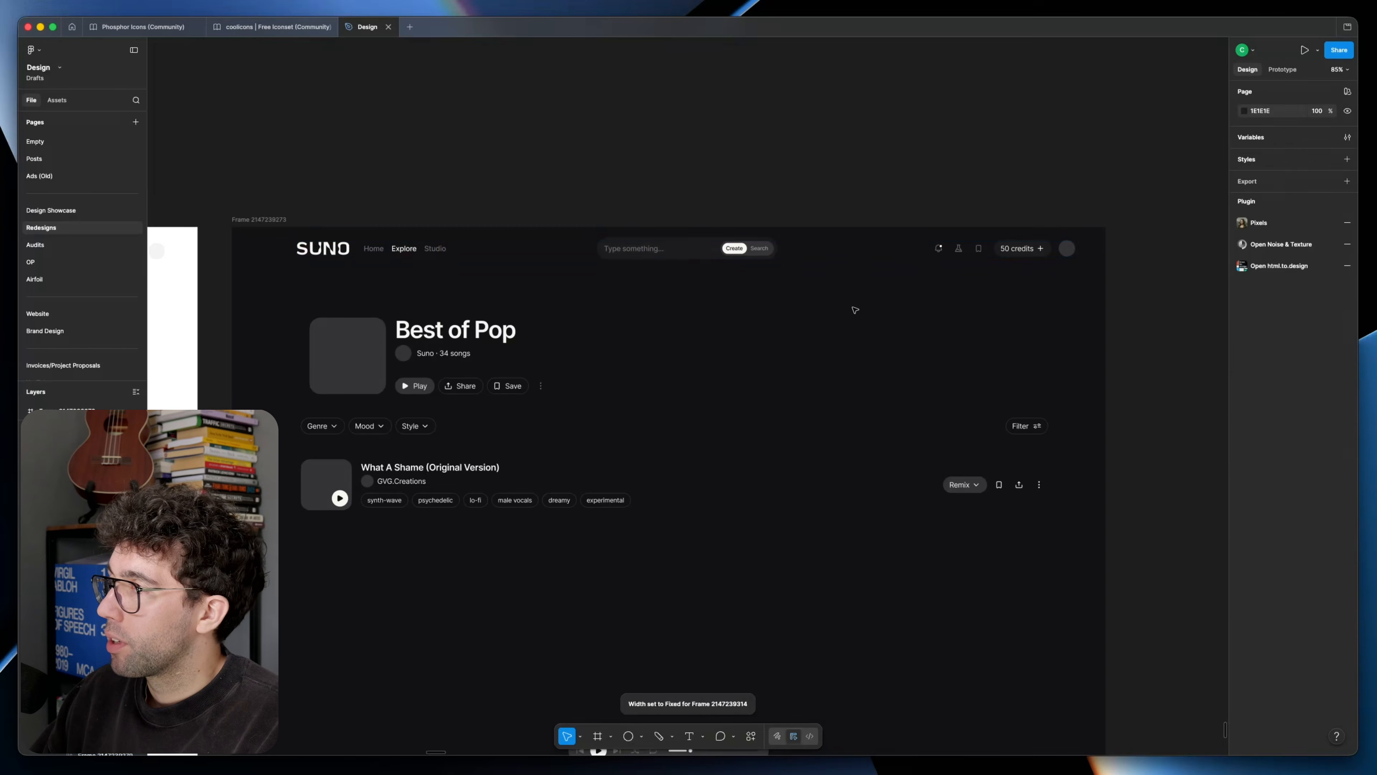
click(851, 251)
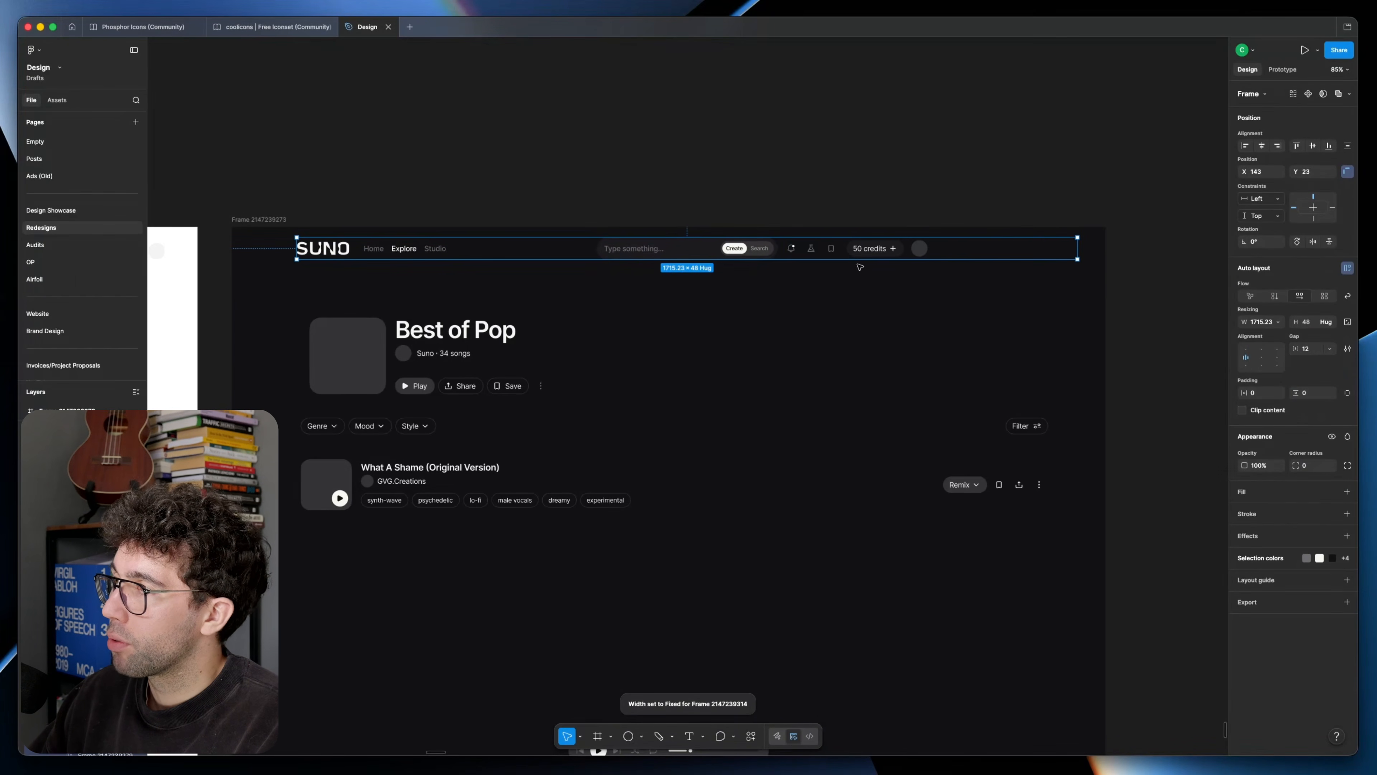
Step: Centre the header horizontally in the page frame with a centre constraint
double_click(701, 253)
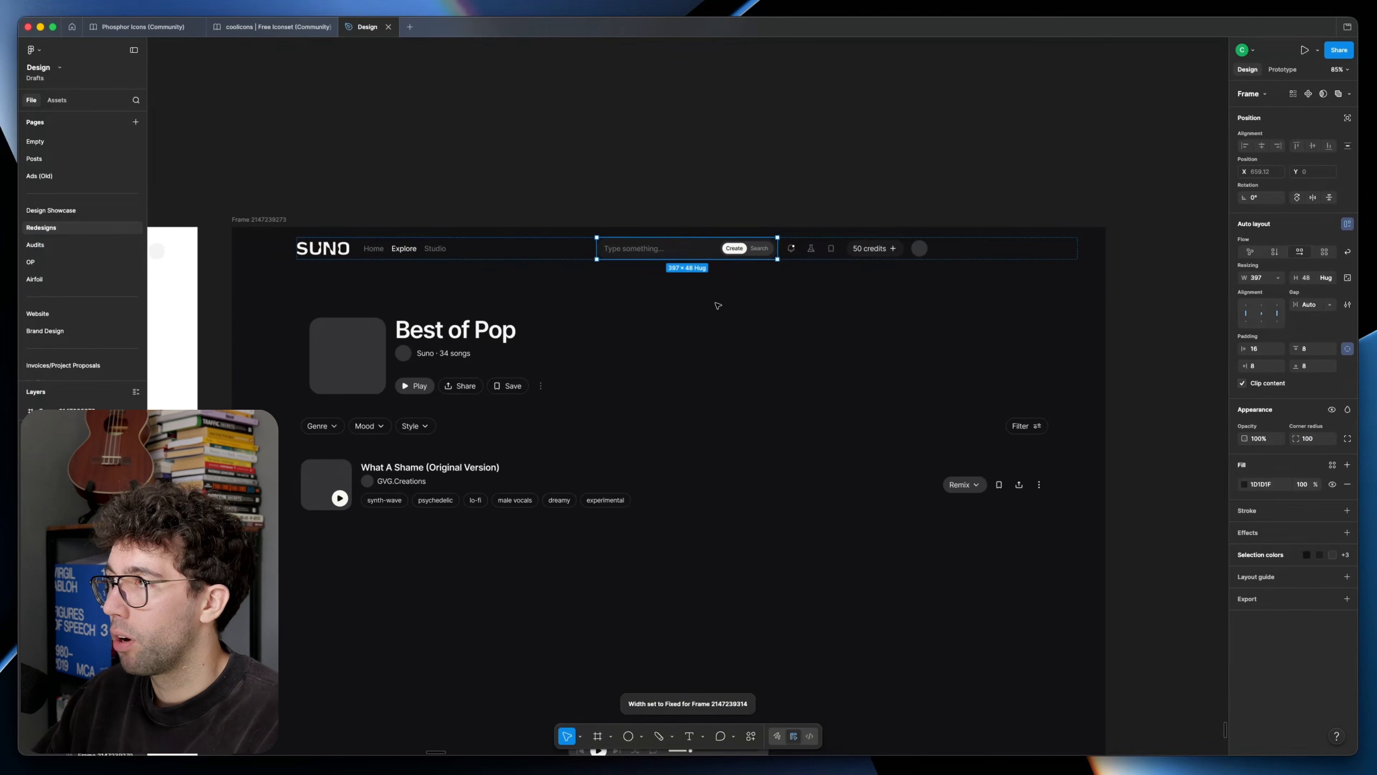
key(alt)
click(719, 306)
click(670, 253)
key(alt+h)
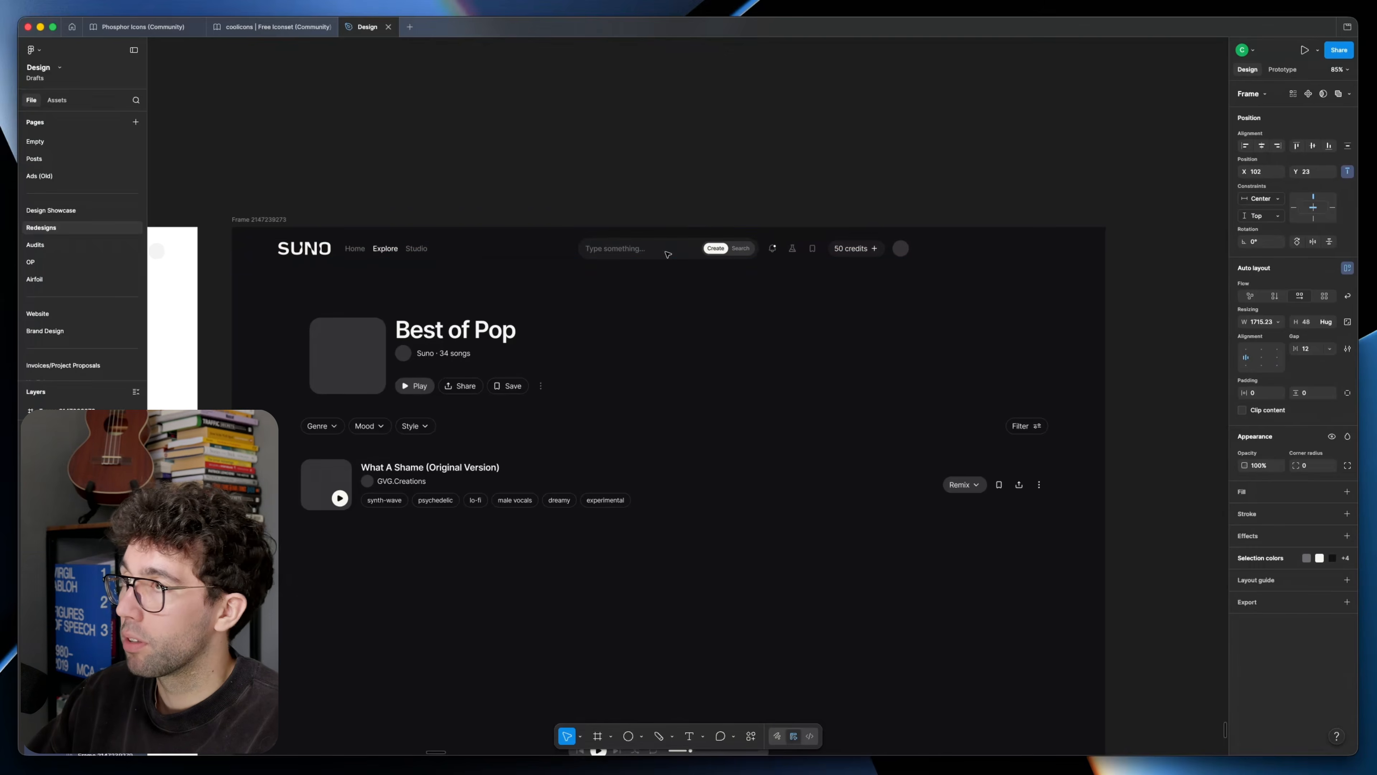
Step: Right-align the header's icons, credits button and avatar, and widen the header to 1733 px
click(692, 293)
double_click(816, 250)
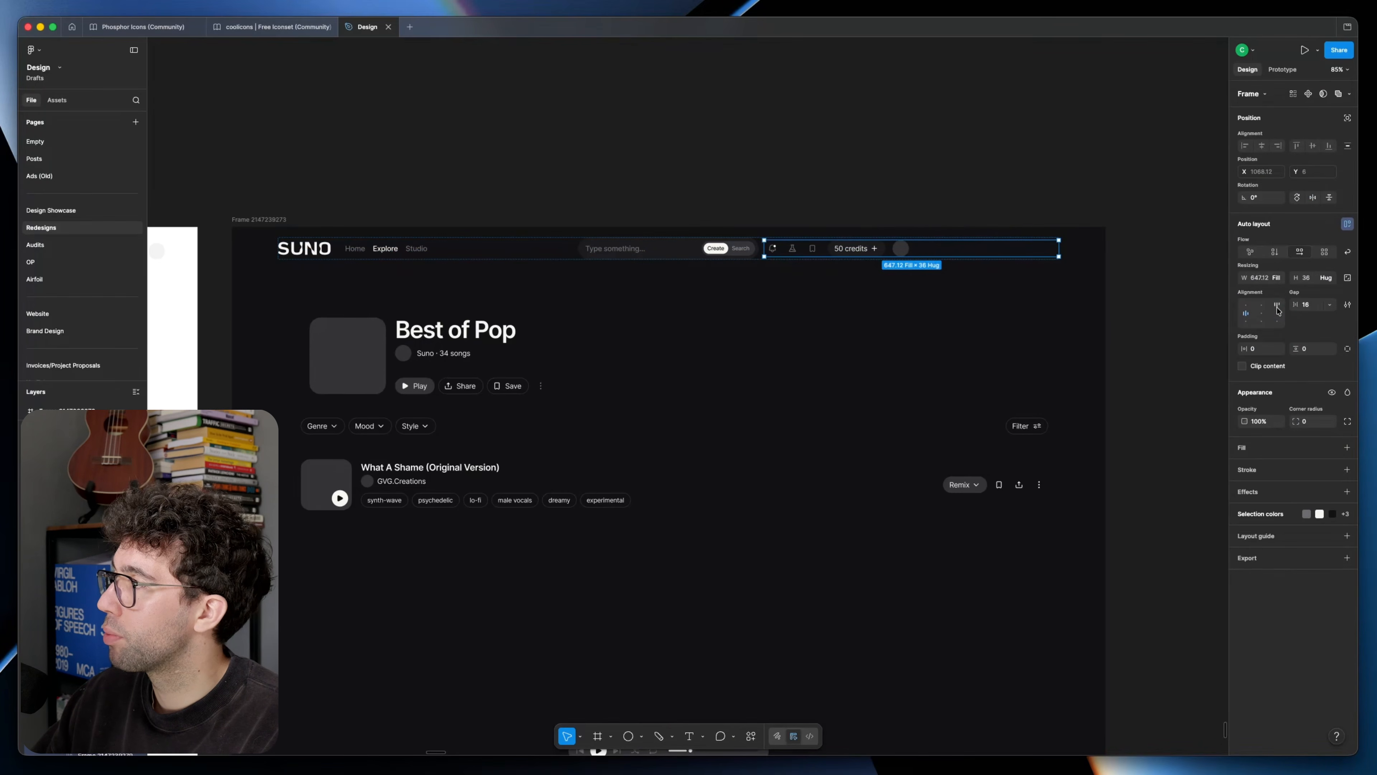
click(812, 311)
click(277, 247)
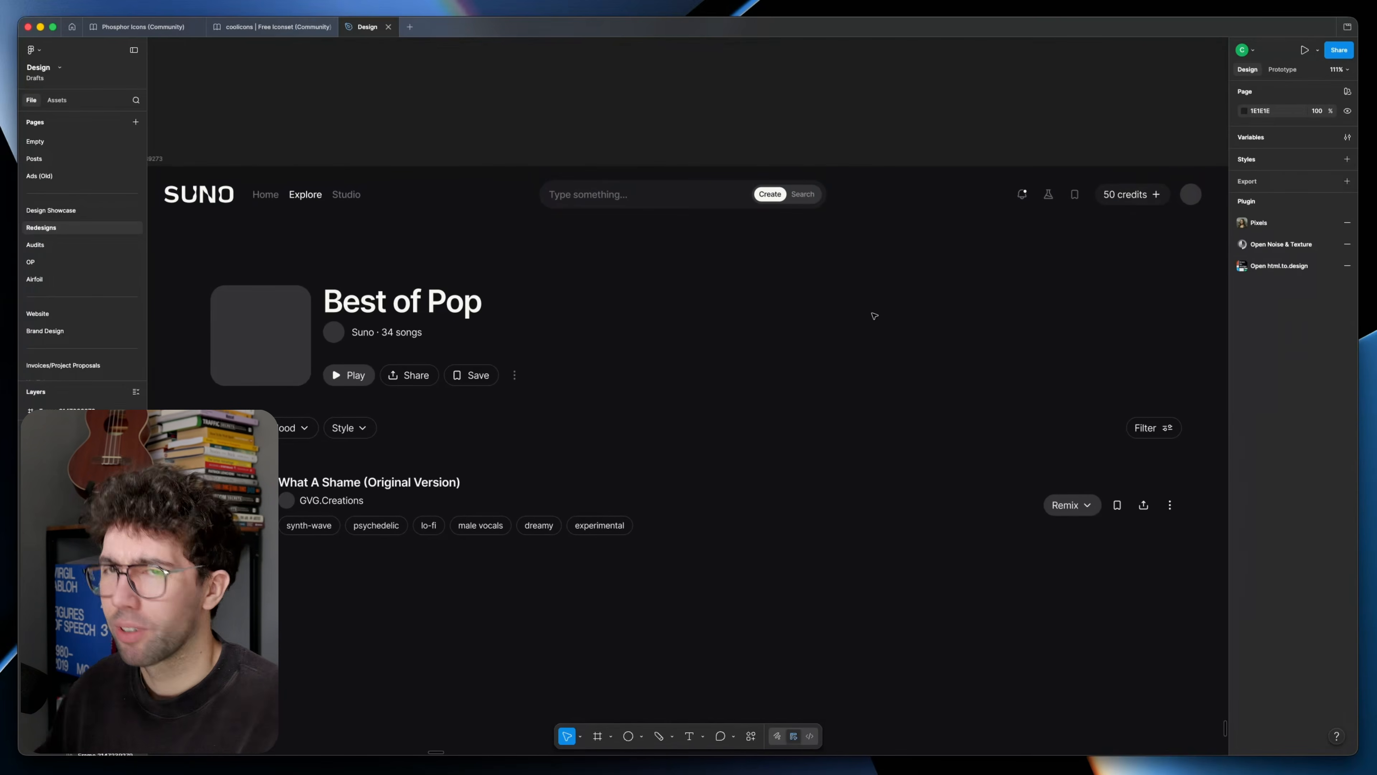
Step: Give the Play button a white fill with dark content, and left-align the album art with the filter chips
scroll(786, 325, down, 1)
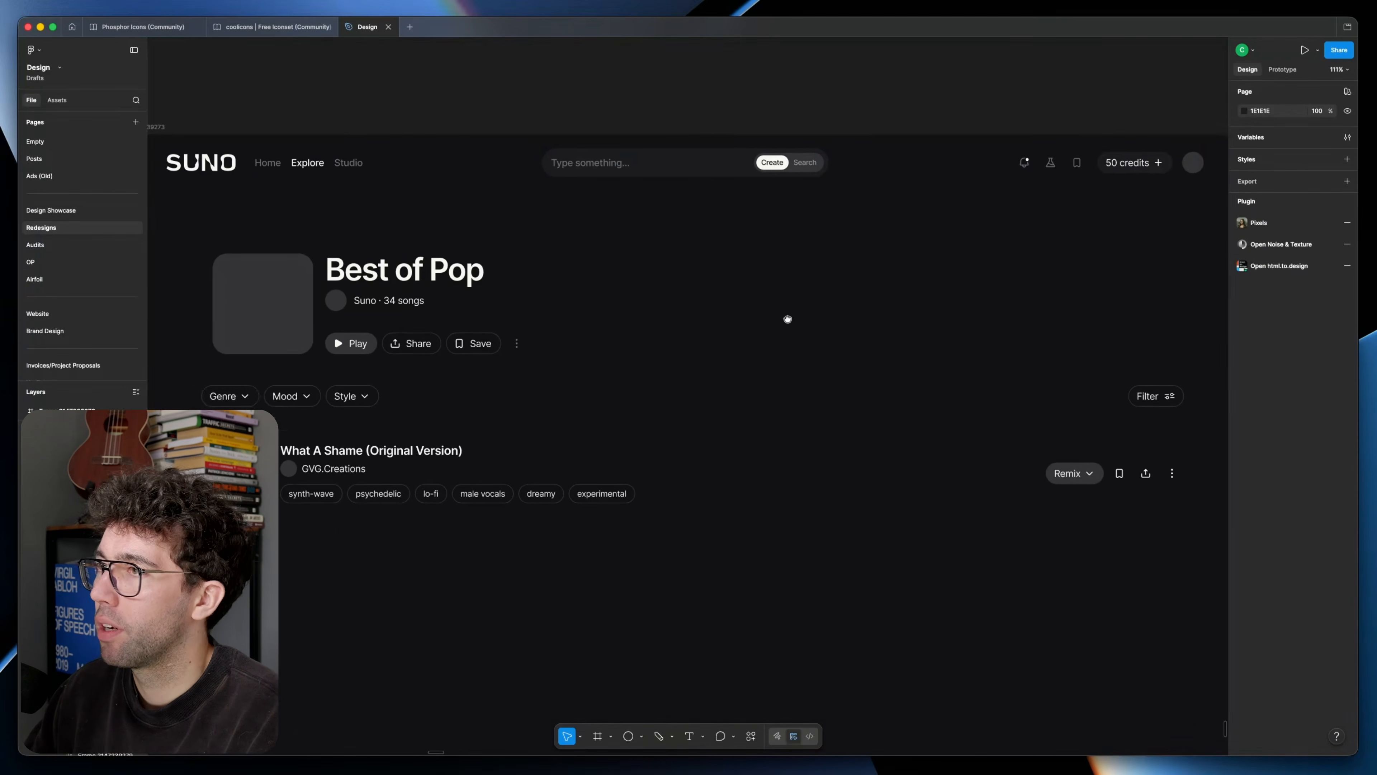
scroll(760, 357, down, 1)
click(732, 378)
click(465, 533)
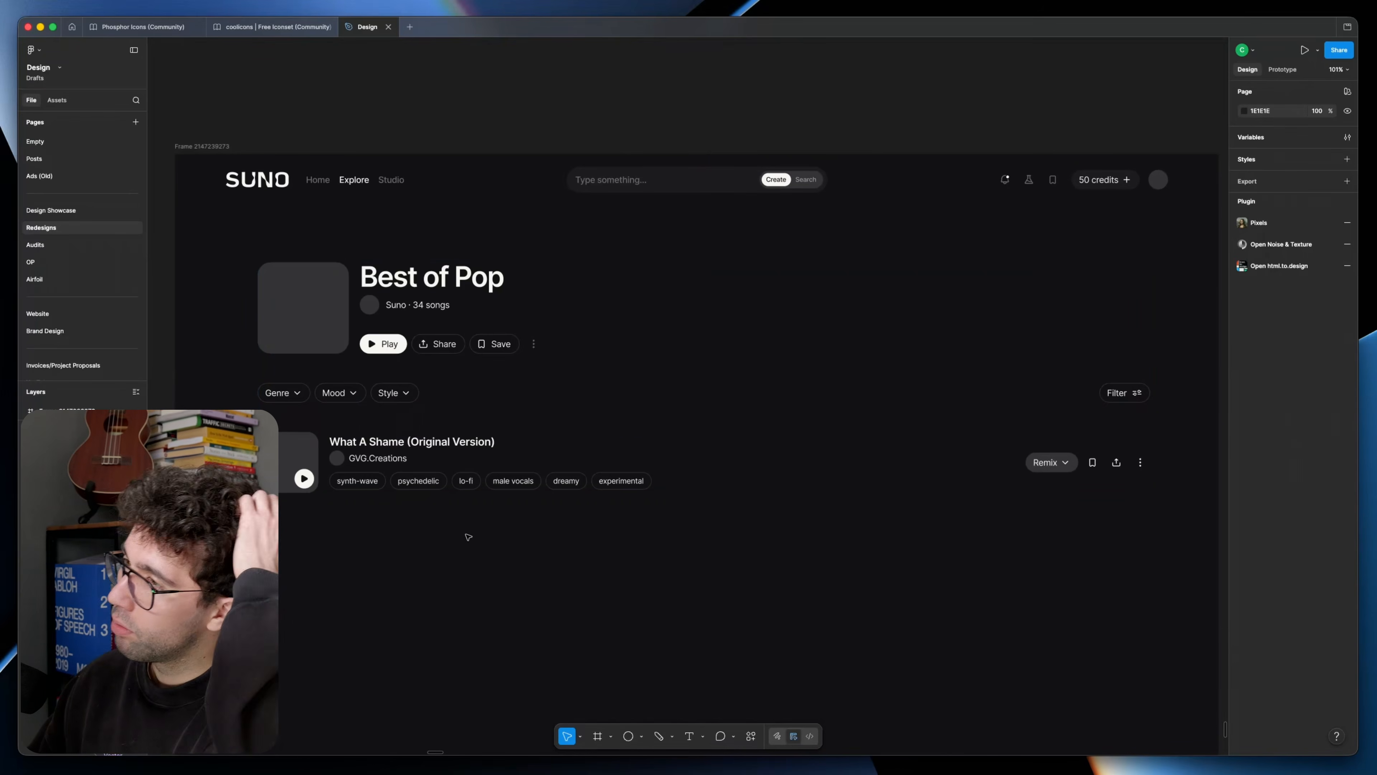
Step: Try adding a full-width, 1 px high divider in 343436 below the playlist header
click(325, 383)
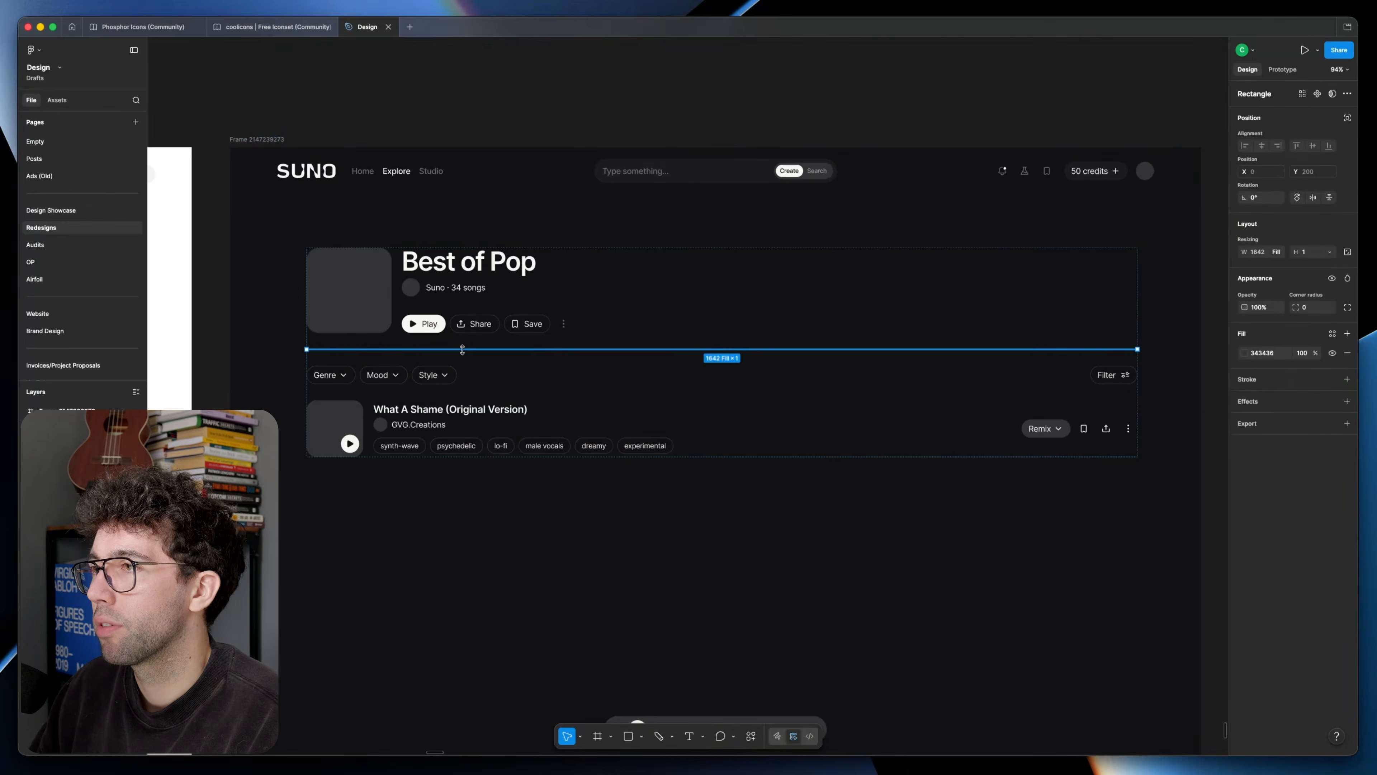
click(650, 543)
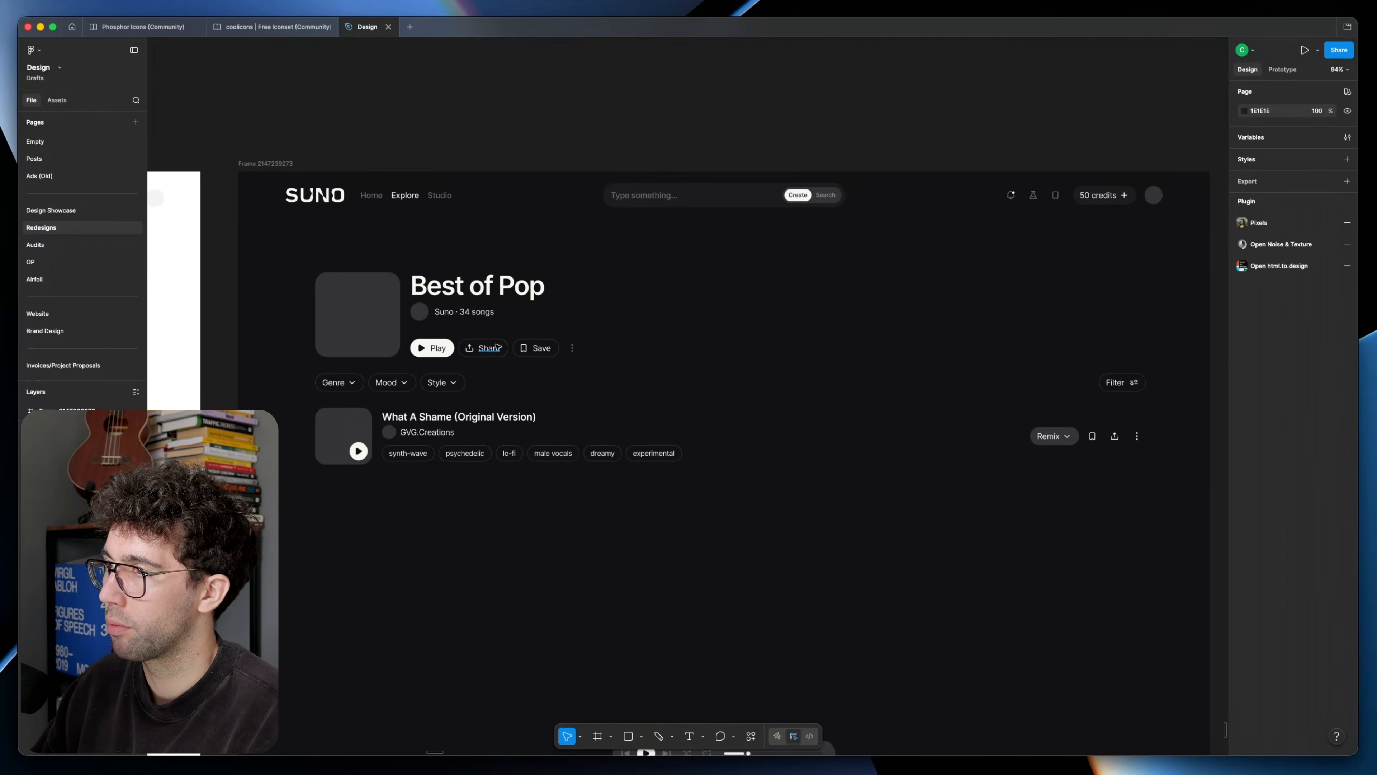
Step: Make the bell's notification dot 8 × 8 px with a 1.5 px outline in 131215, and enlarge the flask and bookmark icons
click(488, 348)
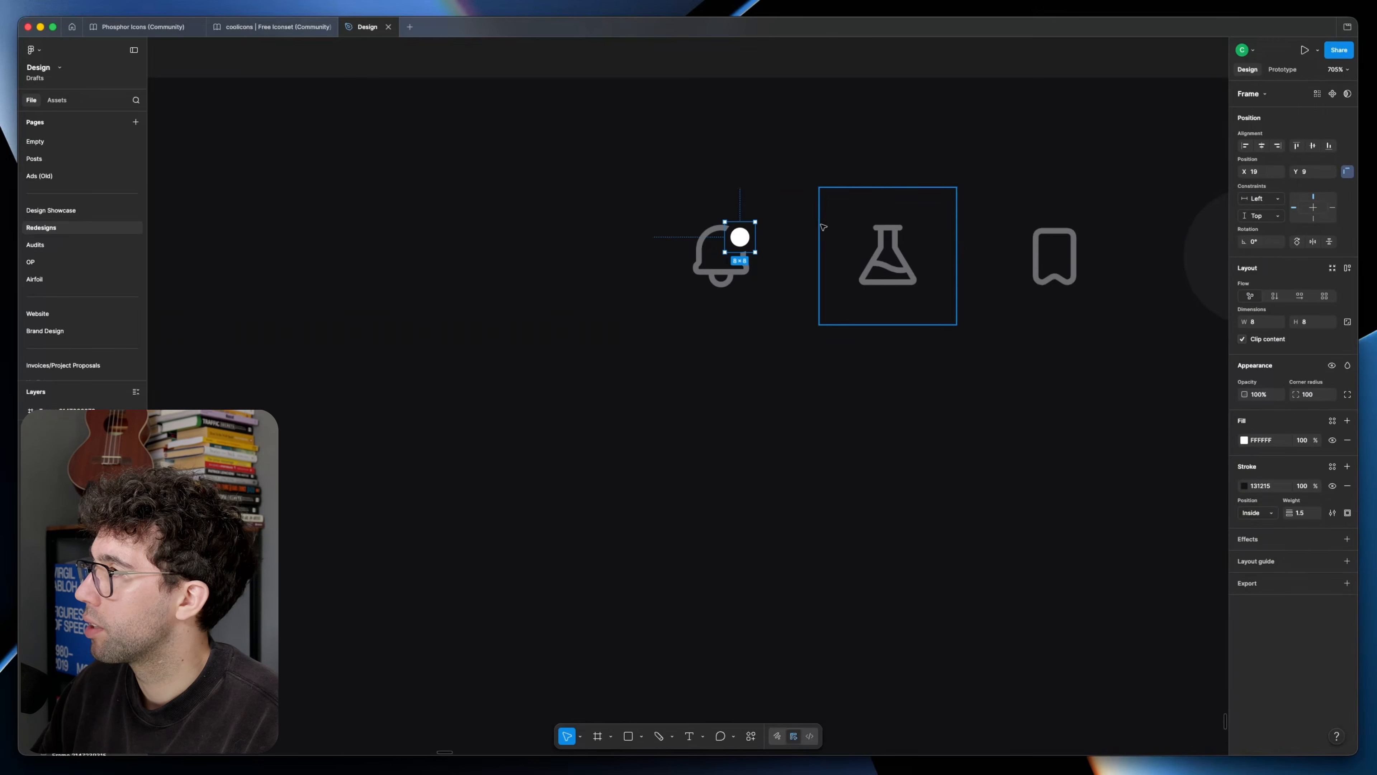
click(891, 224)
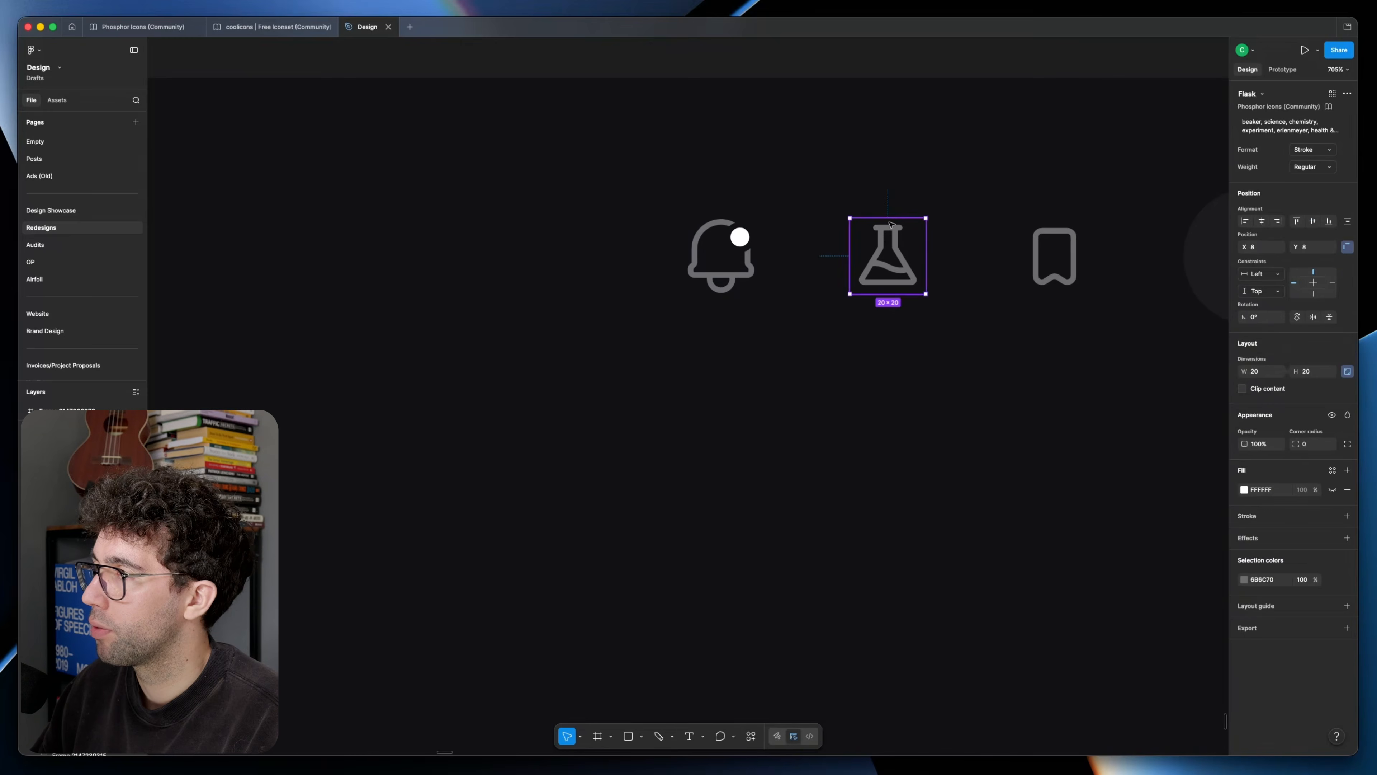
drag(892, 215, 892, 211)
click(1055, 232)
drag(1057, 216, 1058, 210)
click(950, 179)
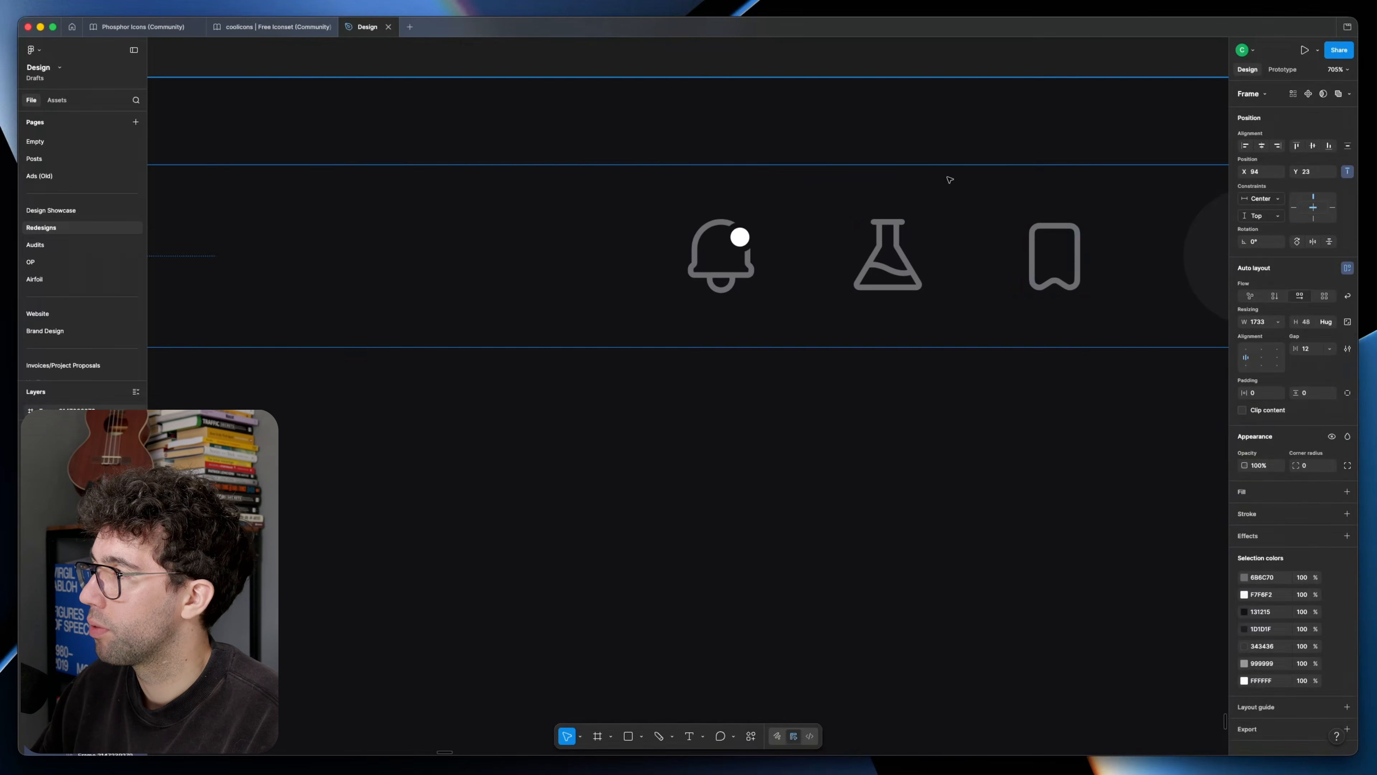
Step: Compare the song row's bookmark icon with the header's, and slightly reduce the selected frame's horizontal padding
scroll(922, 179, down, 10)
click(917, 135)
scroll(918, 134, left, 1)
scroll(1030, 434, up, 5)
double_click(943, 461)
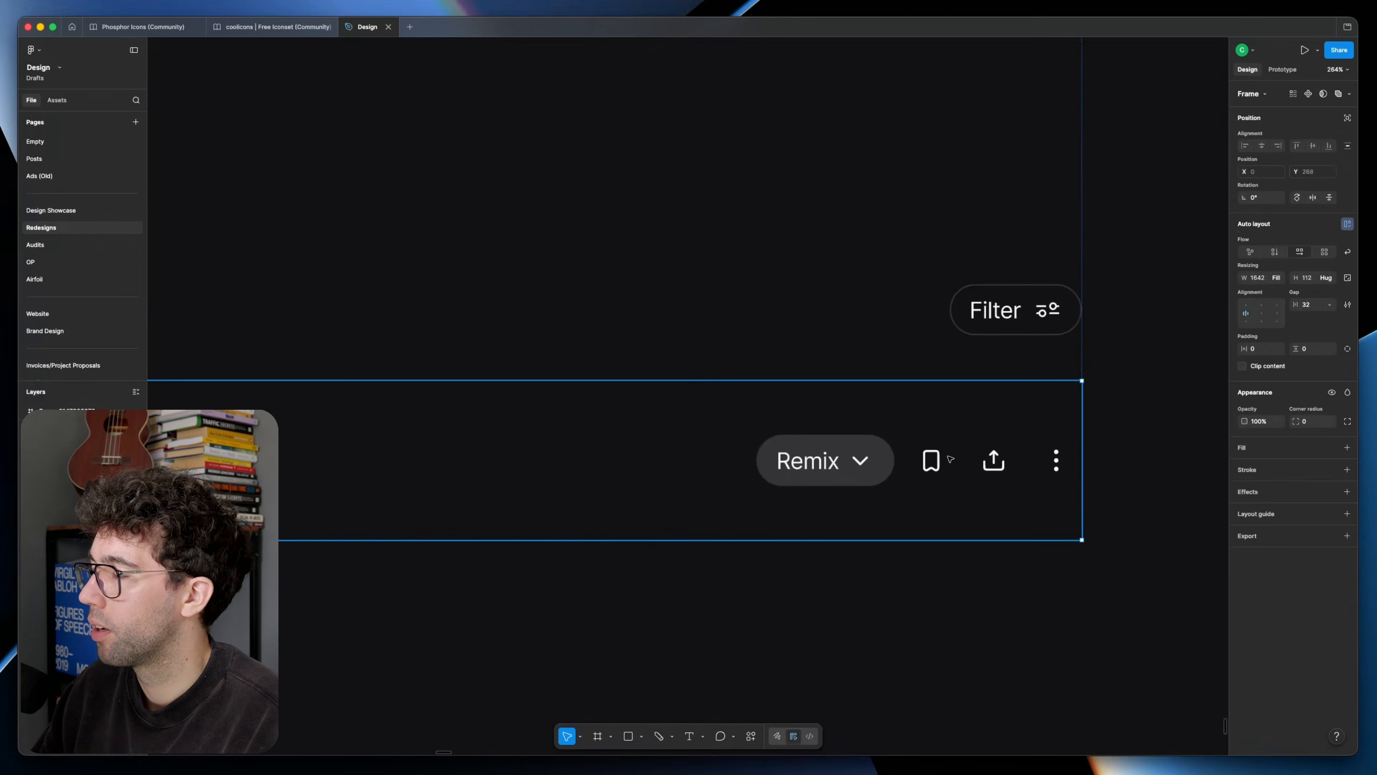
scroll(940, 460, up, 4)
double_click(940, 460)
shift+click(1071, 445)
shift+click(1201, 429)
click(1260, 349)
key(Down)
key(Down)
key(Tab)
key(Down)
key(Down)
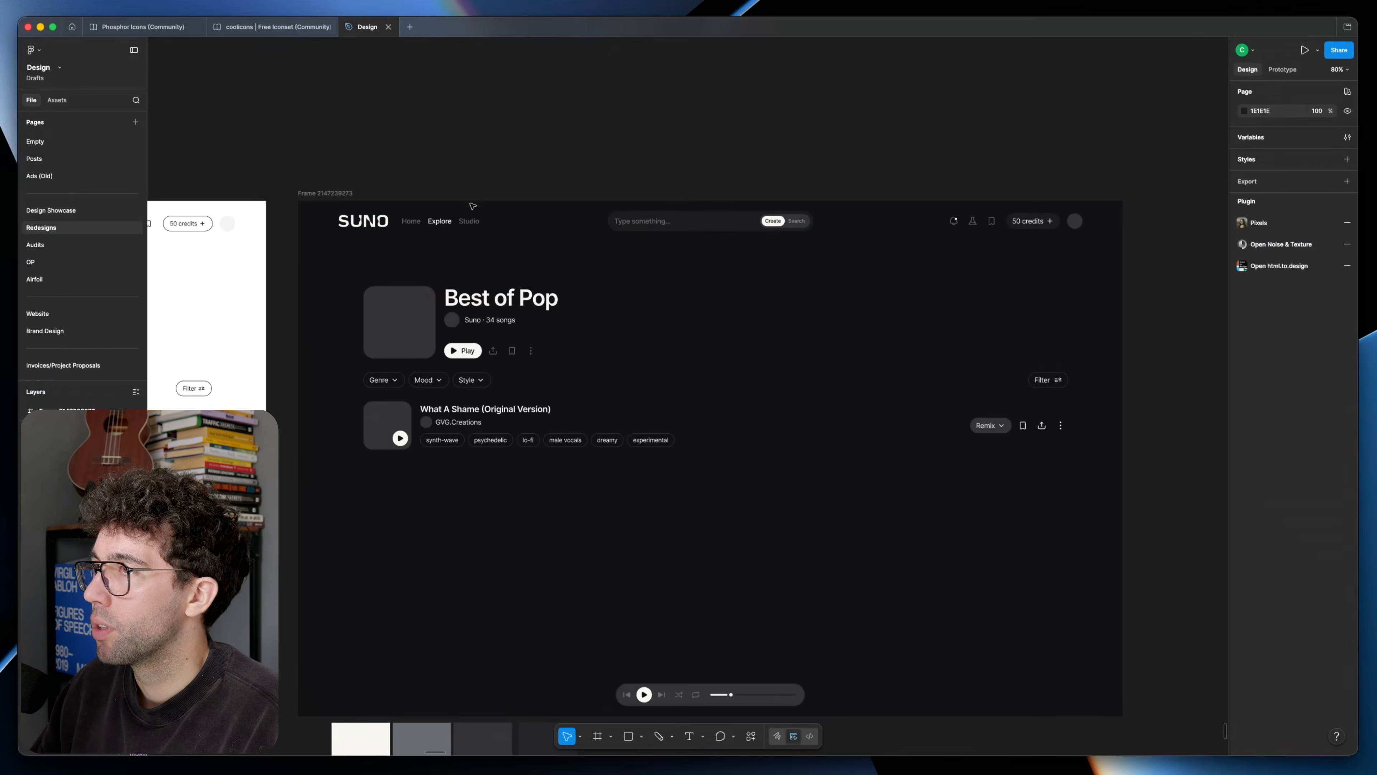
Step: Set the first song's artist name to Medium weight and check its fill colour
click(438, 221)
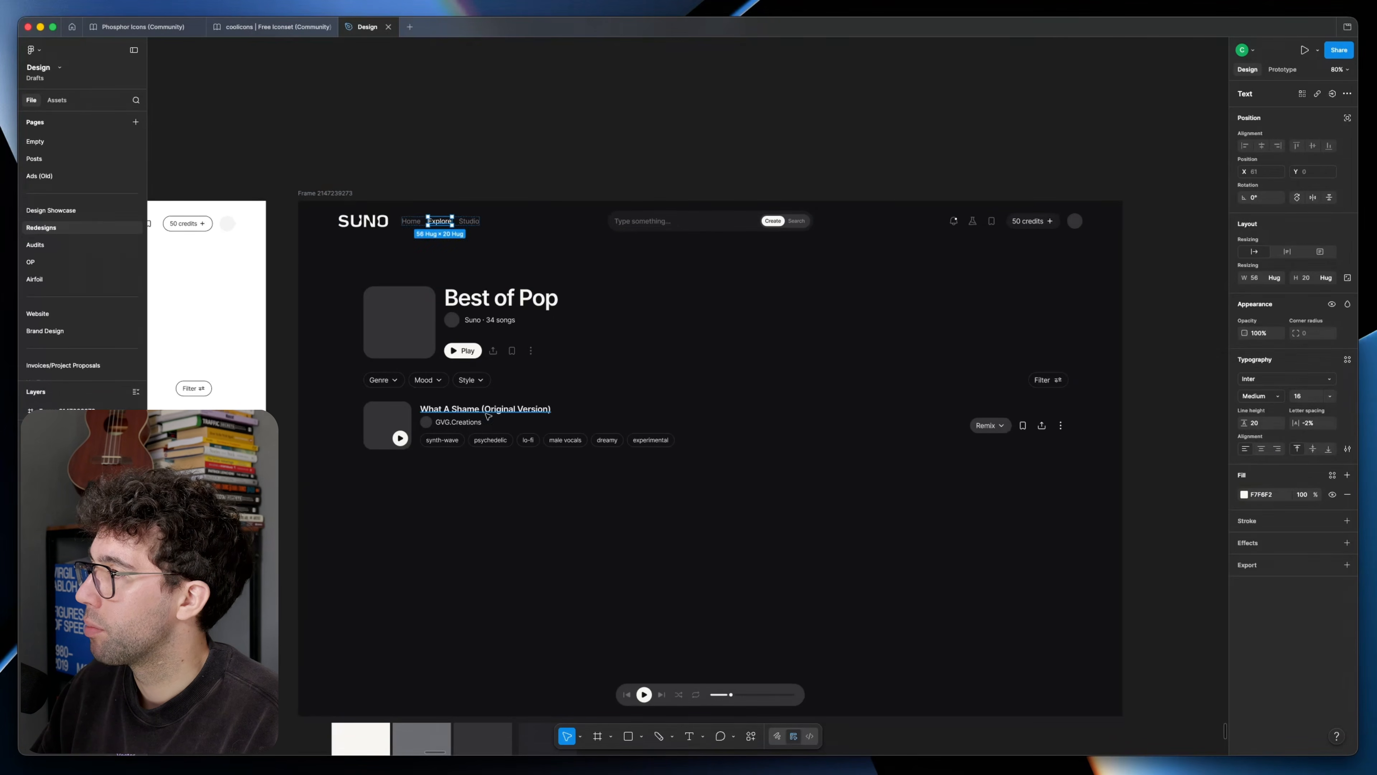
click(1267, 398)
click(1271, 408)
click(1244, 494)
click(1114, 635)
Step: Duplicate the What A Shame song row twice to build out the playlist
scroll(815, 566, down, 3)
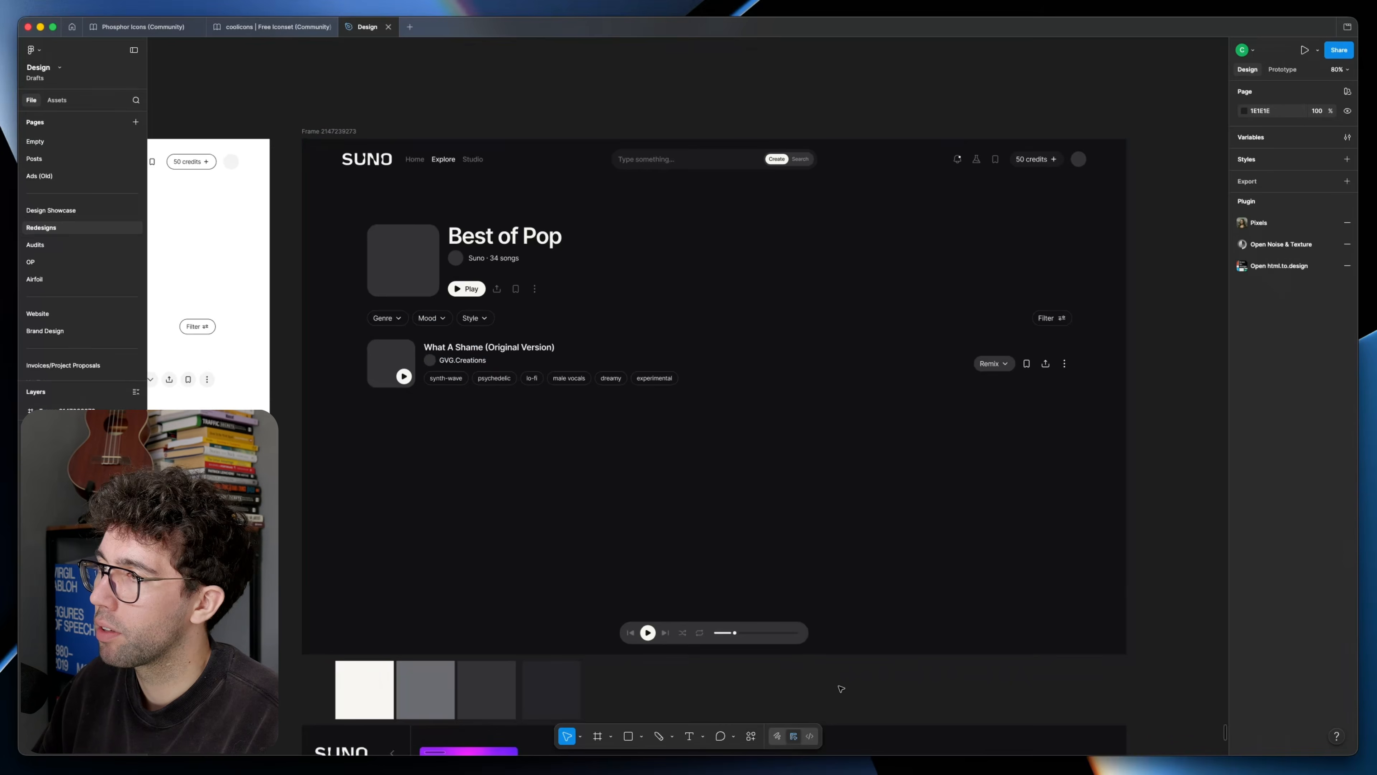
scroll(776, 663, down, 8)
scroll(778, 659, up, 8)
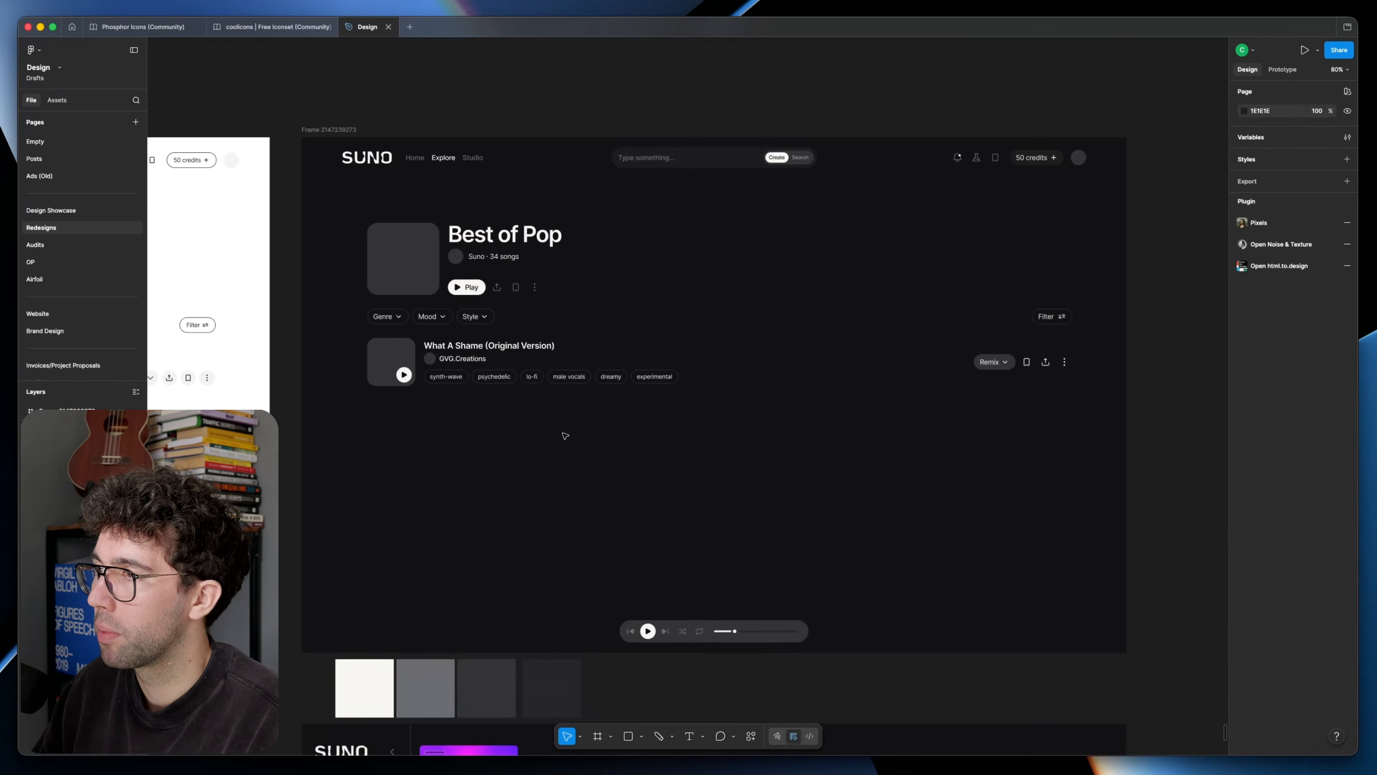
click(520, 375)
scroll(508, 418, up, 1)
click(507, 426)
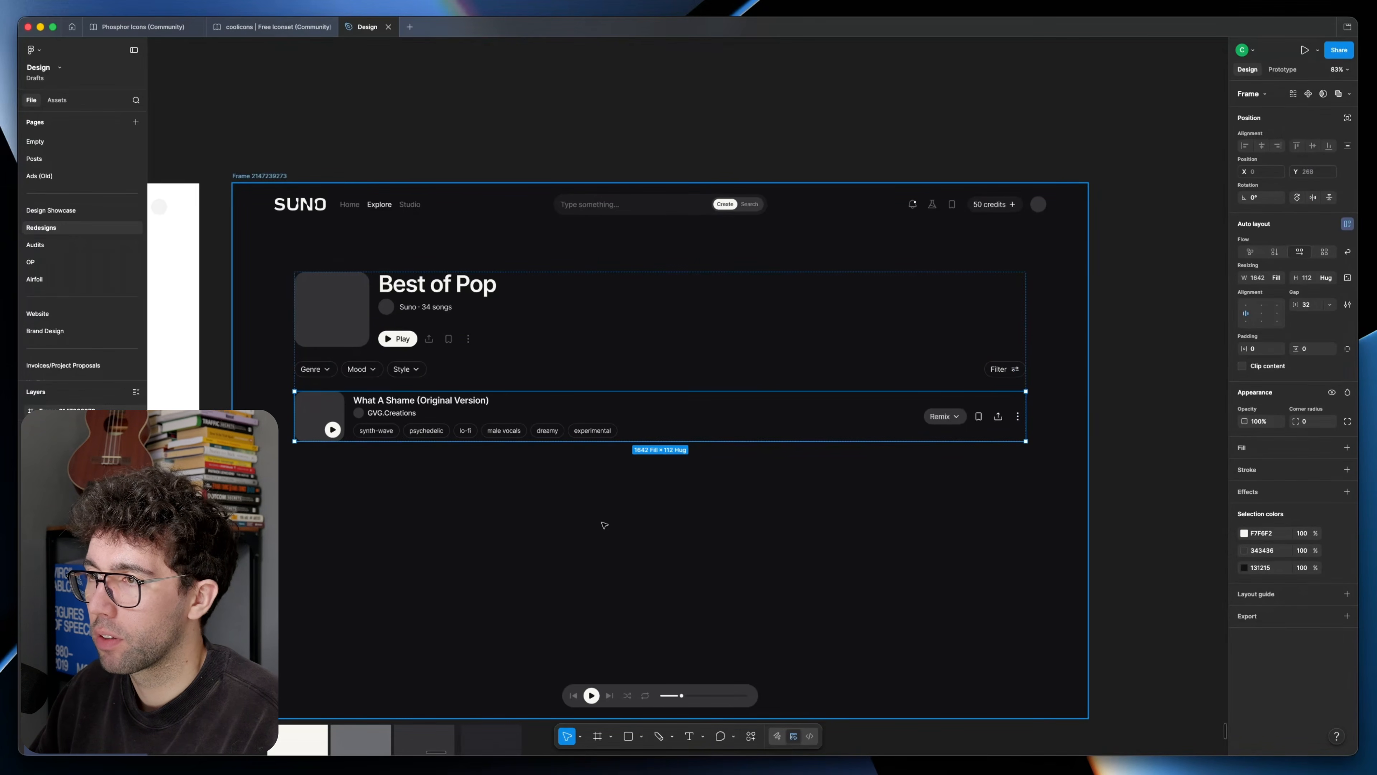
key(super+d)
key(super+d)
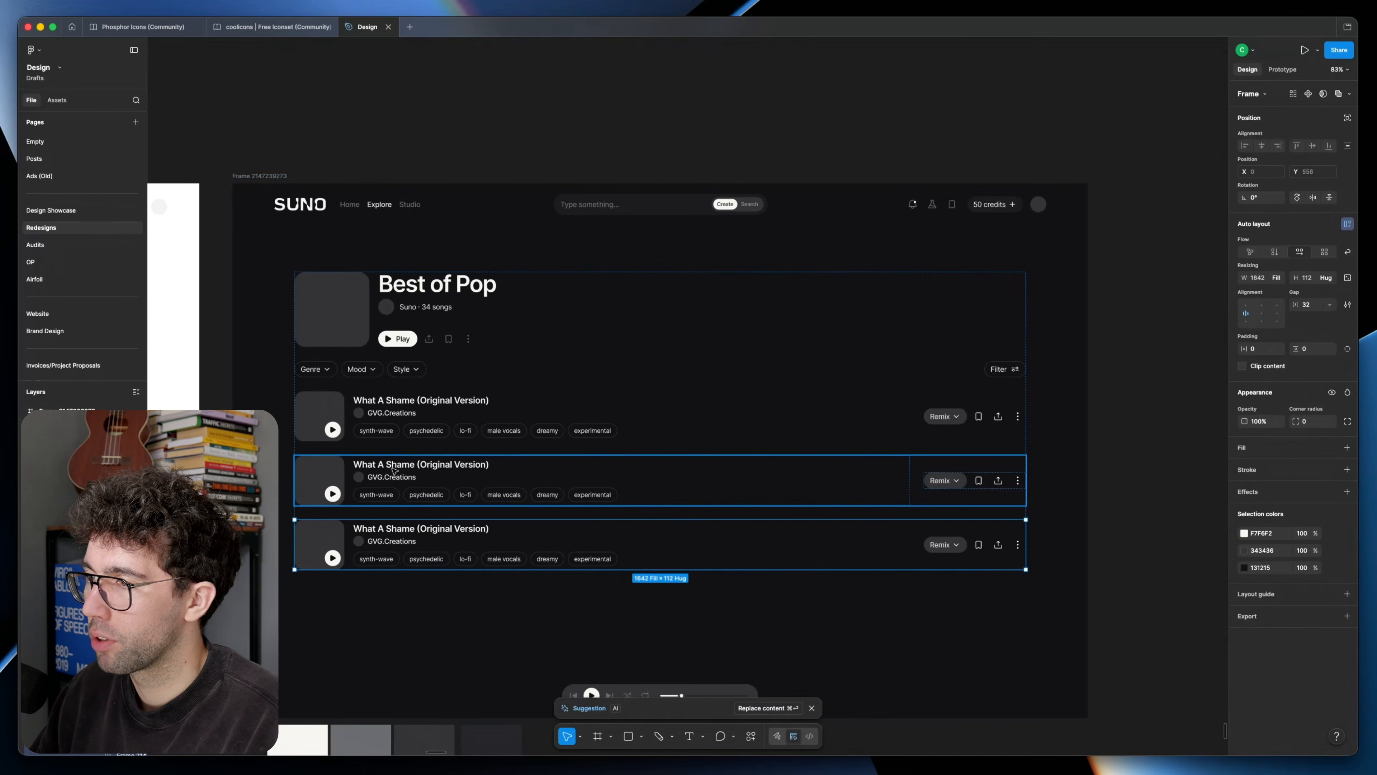
Step: Retitle the duplicated rows "Gold Jacket - Sam Tsui" and "20250908", and enter their artist handles from the original playlist
click(388, 477)
key(Escape)
scroll(423, 474, left, 2)
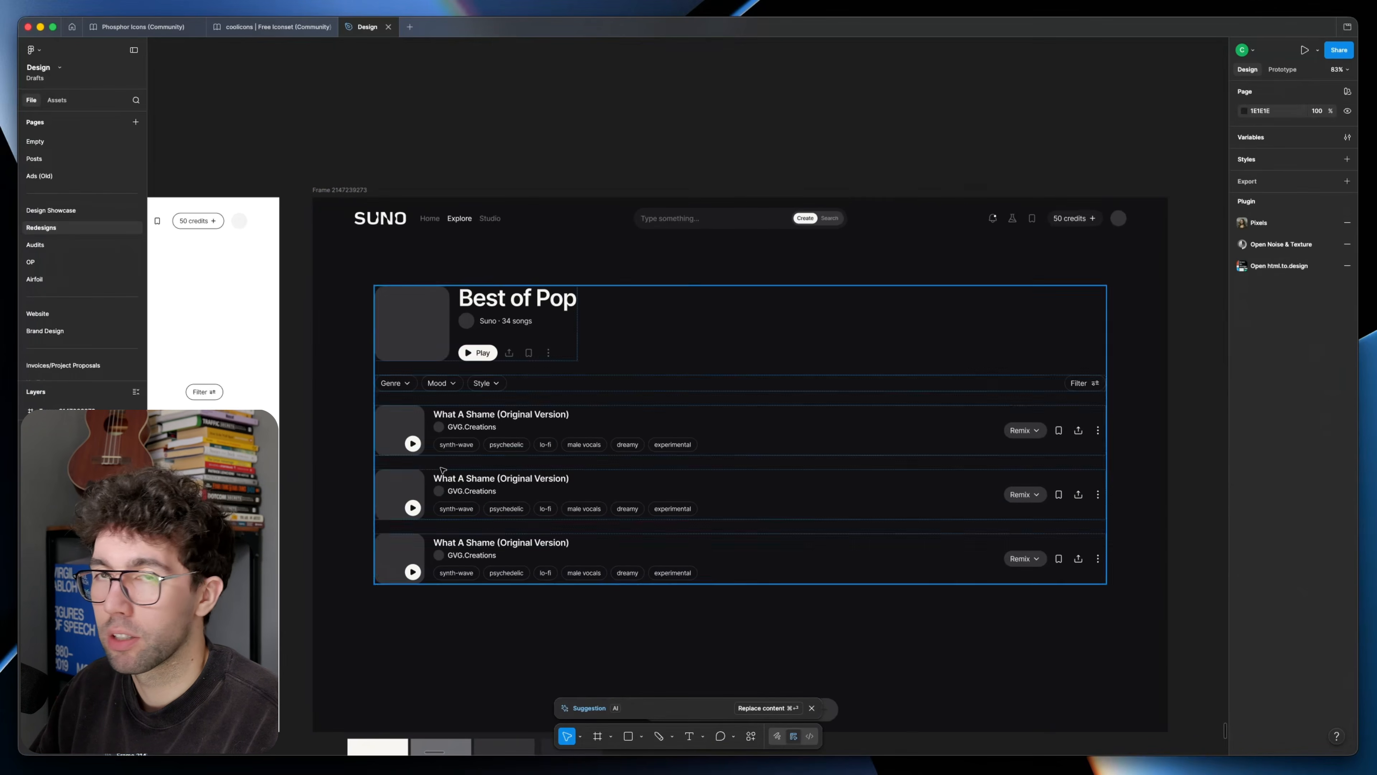
scroll(447, 471, up, 4)
double_click(491, 485)
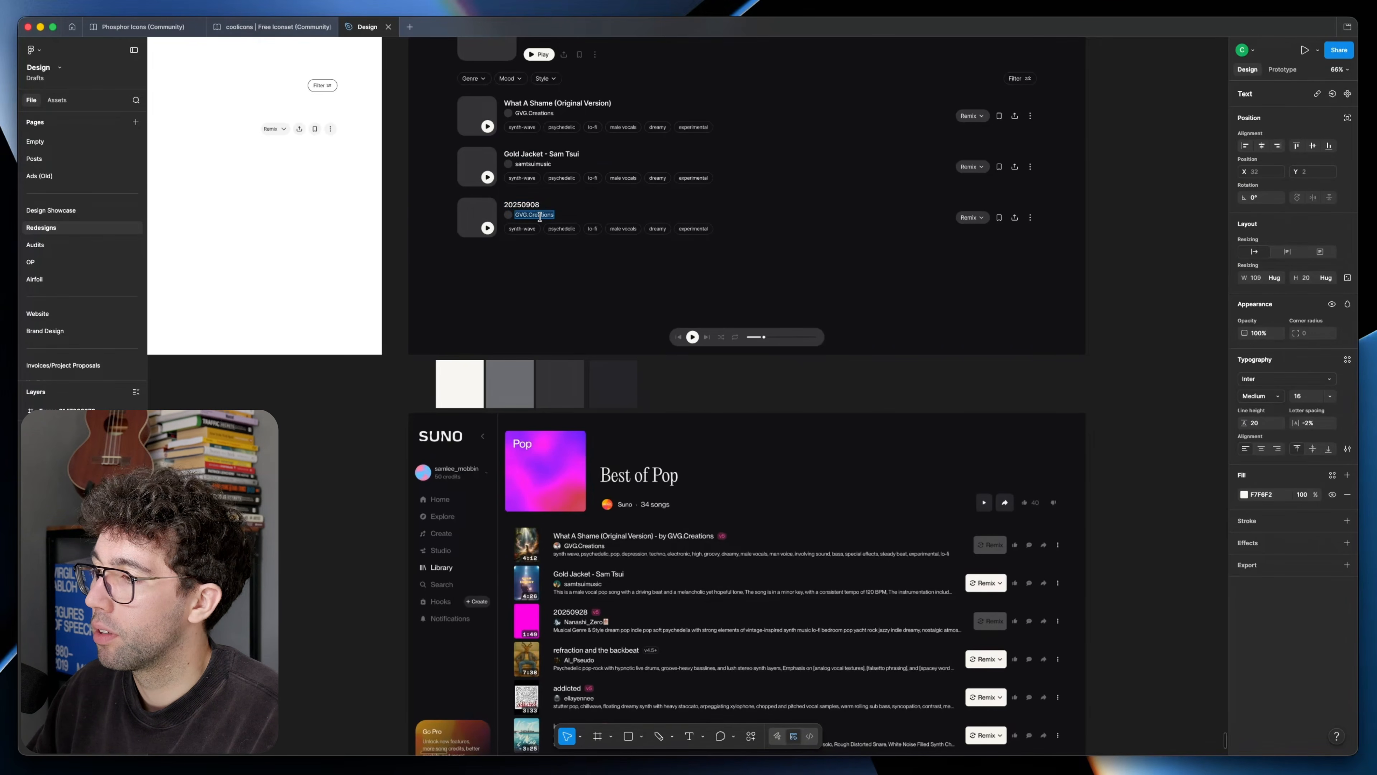
text(Nanashi_Zero)
click(820, 382)
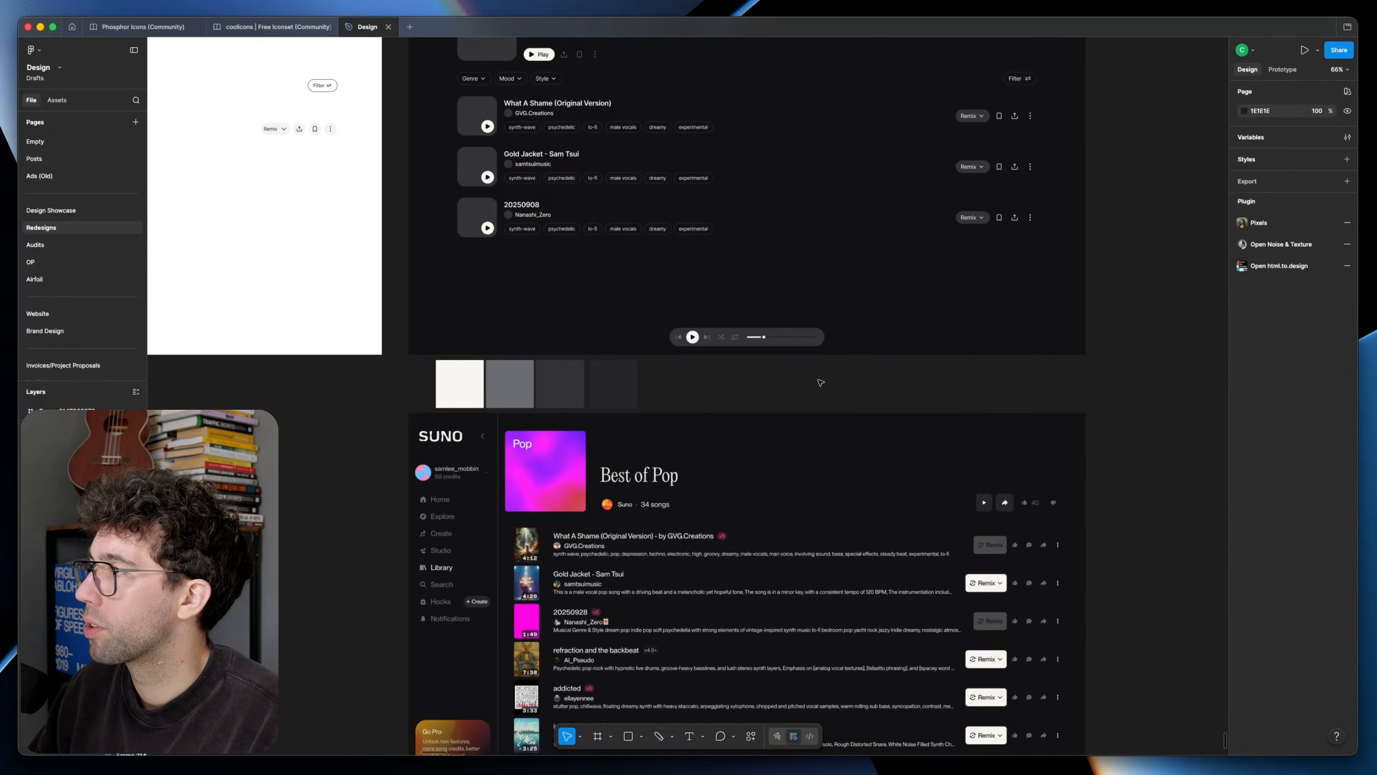
Step: Replace the Gold Jacket row's tags with pop, male vocals, melancholic, hopeful, 120 BPM and minor key
scroll(760, 363, up, 3)
scroll(500, 343, up, 5)
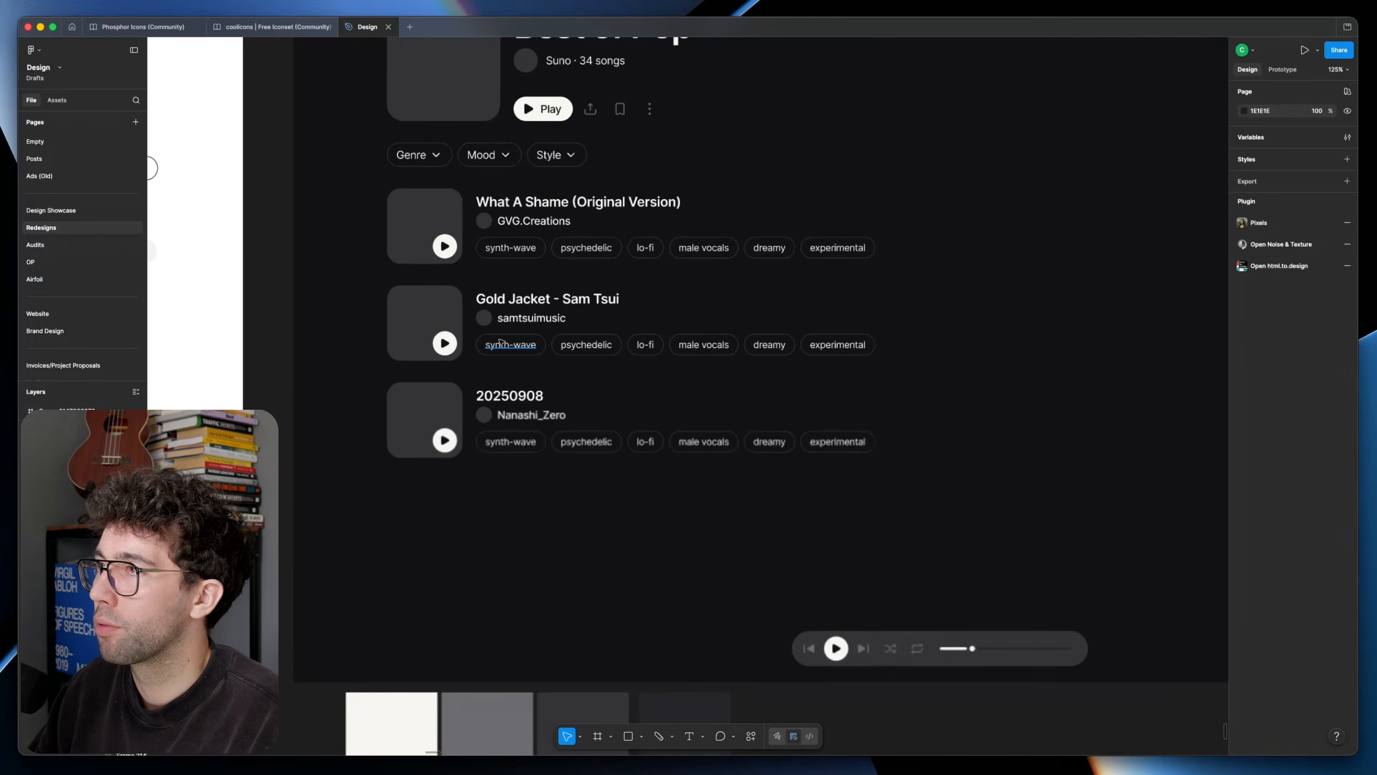
double_click(519, 346)
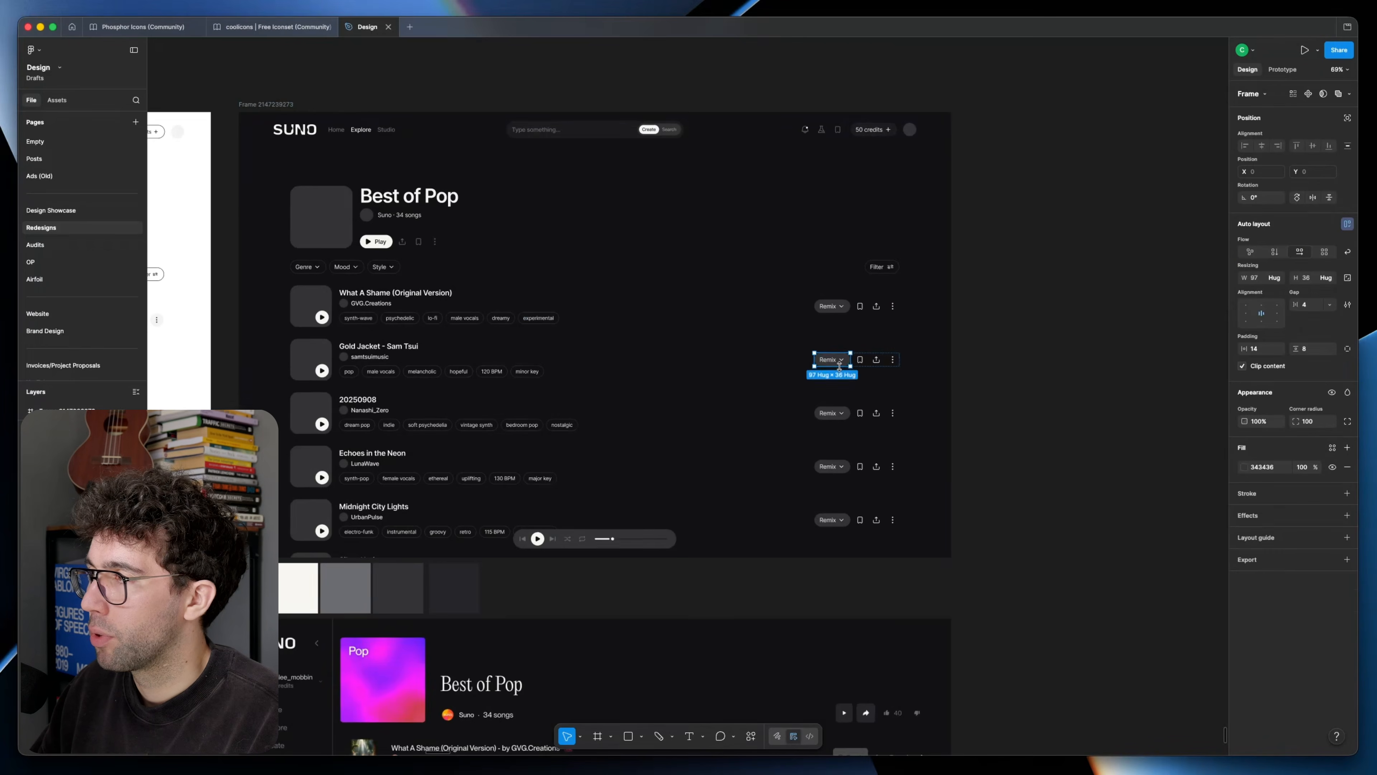
Step: Grey out the Remix labels in the second and fourth rows, and dim the rows' bookmark, share and more icons
scroll(838, 388, down, 3)
scroll(835, 386, up, 2)
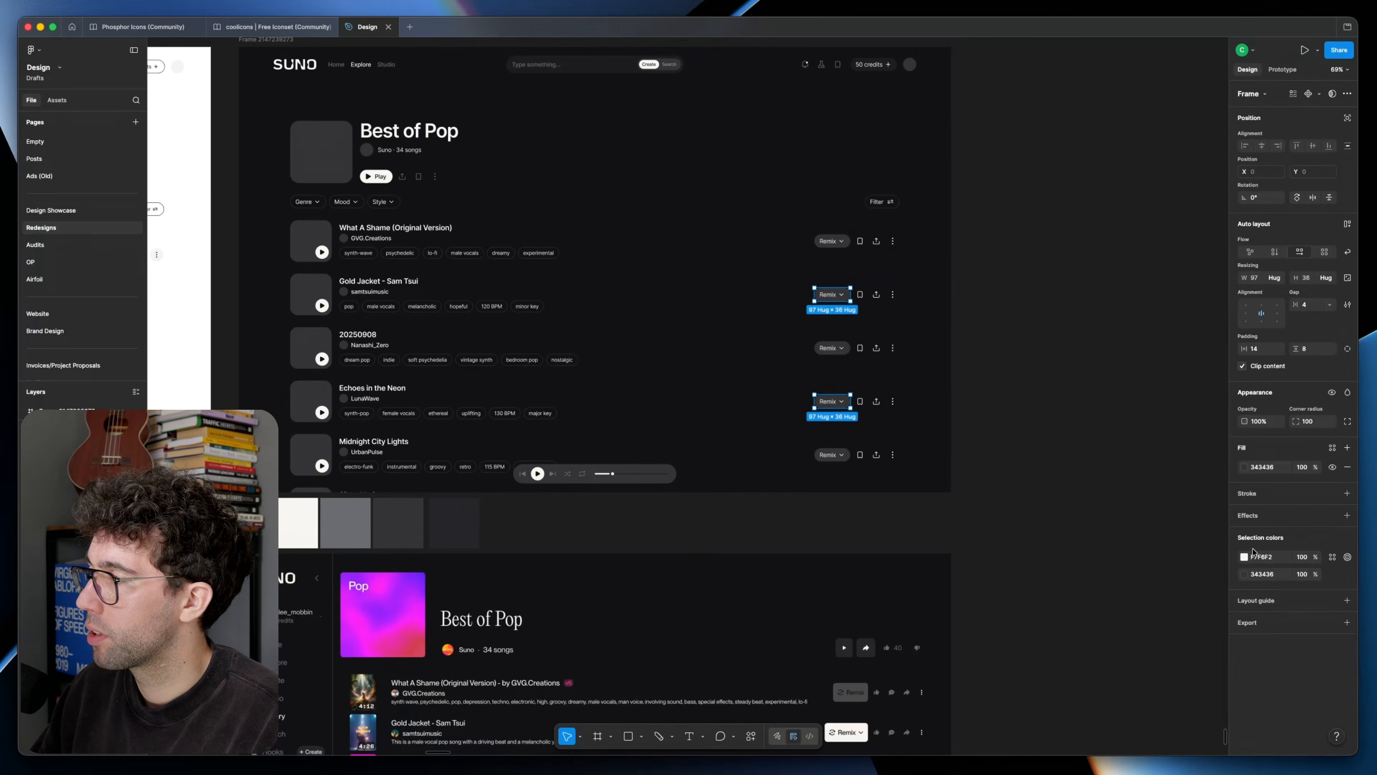
click(1244, 557)
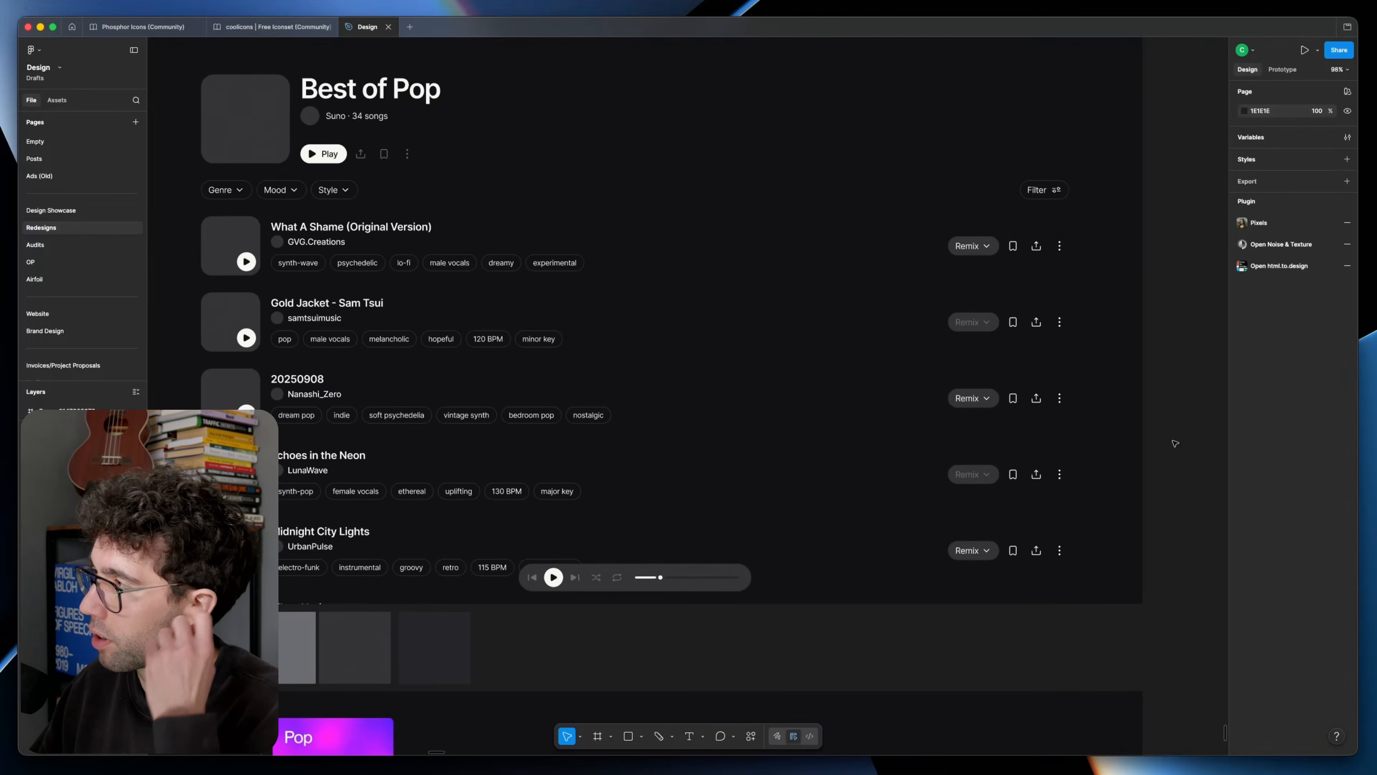
scroll(956, 603, down, 1)
drag(955, 603, 907, 628)
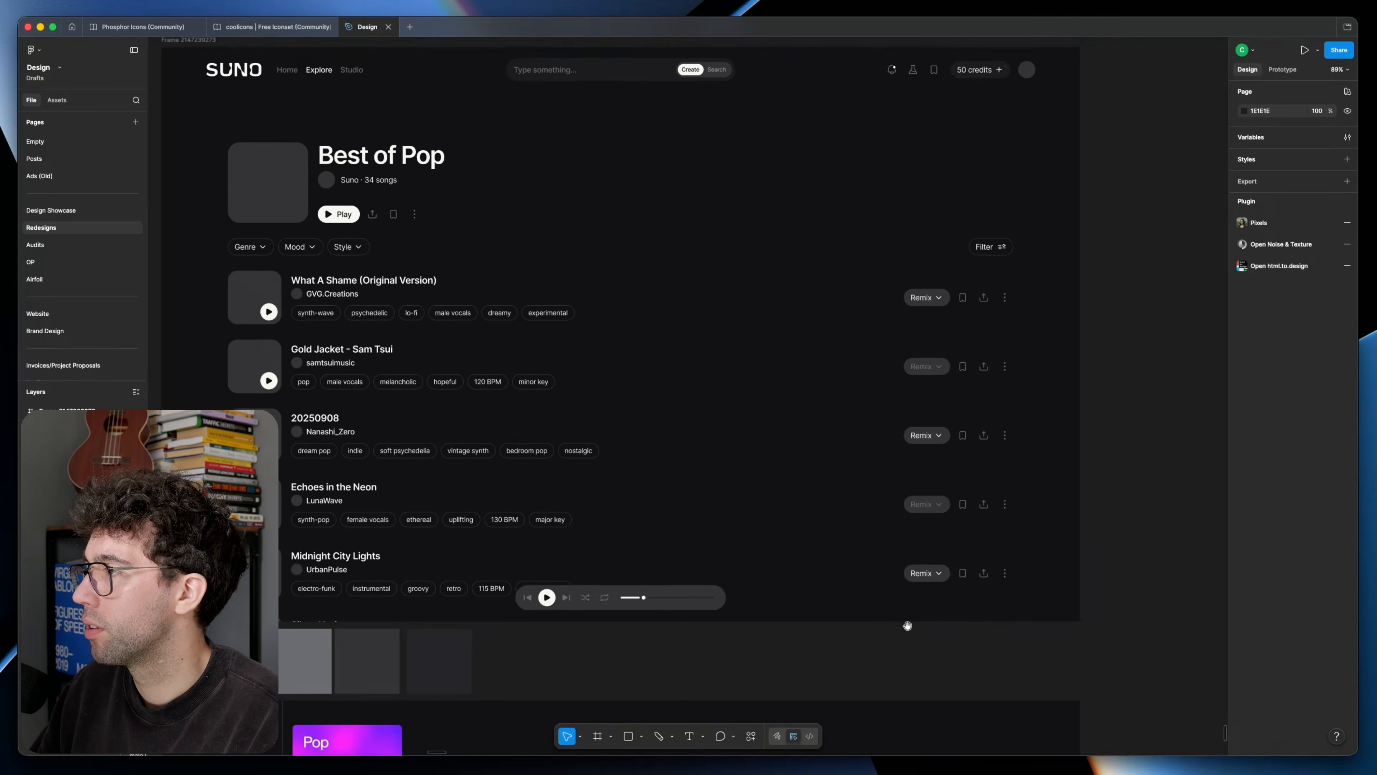
Step: Duplicate the page frame and restyle its Remix buttons: white for songs one, three and five, dimmed grey for two and four
scroll(663, 423, down, 5)
drag(456, 237, 899, 241)
double_click(830, 340)
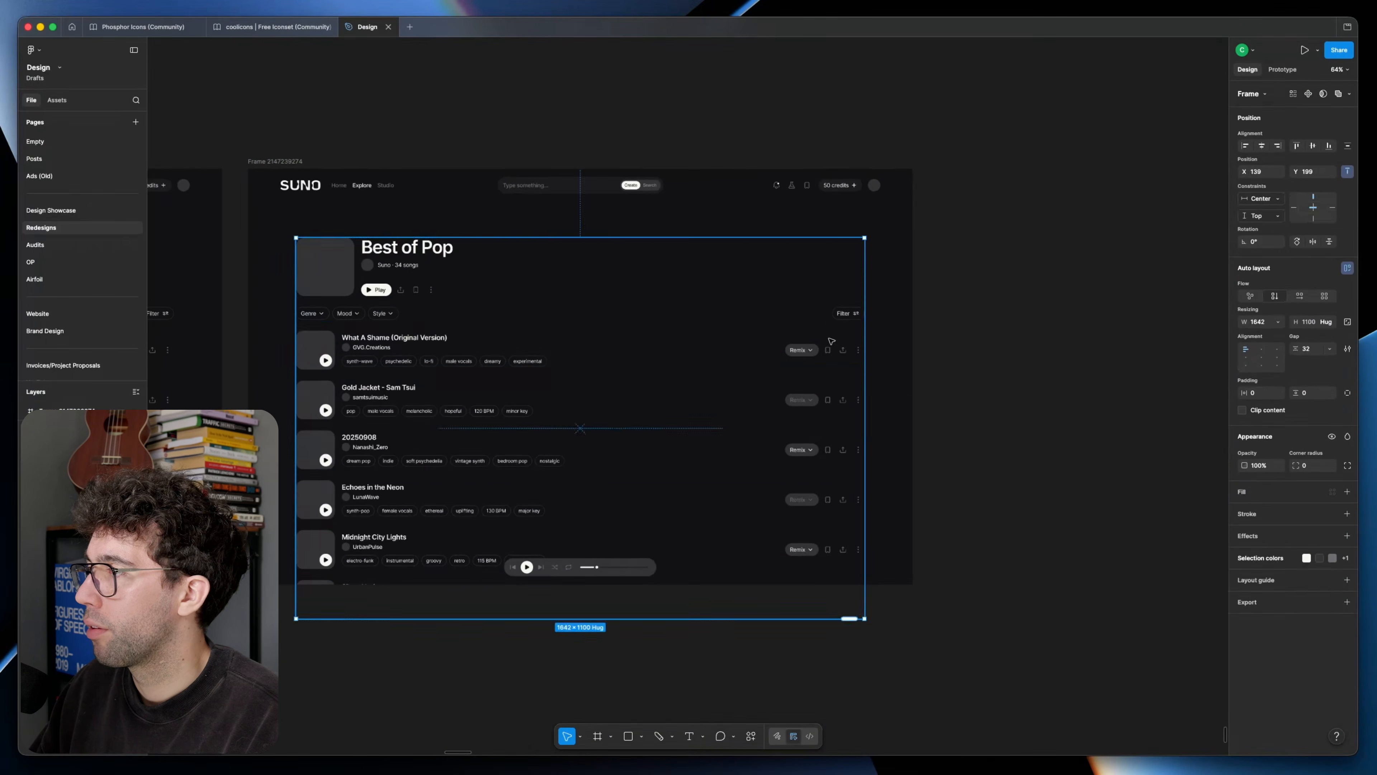
double_click(834, 350)
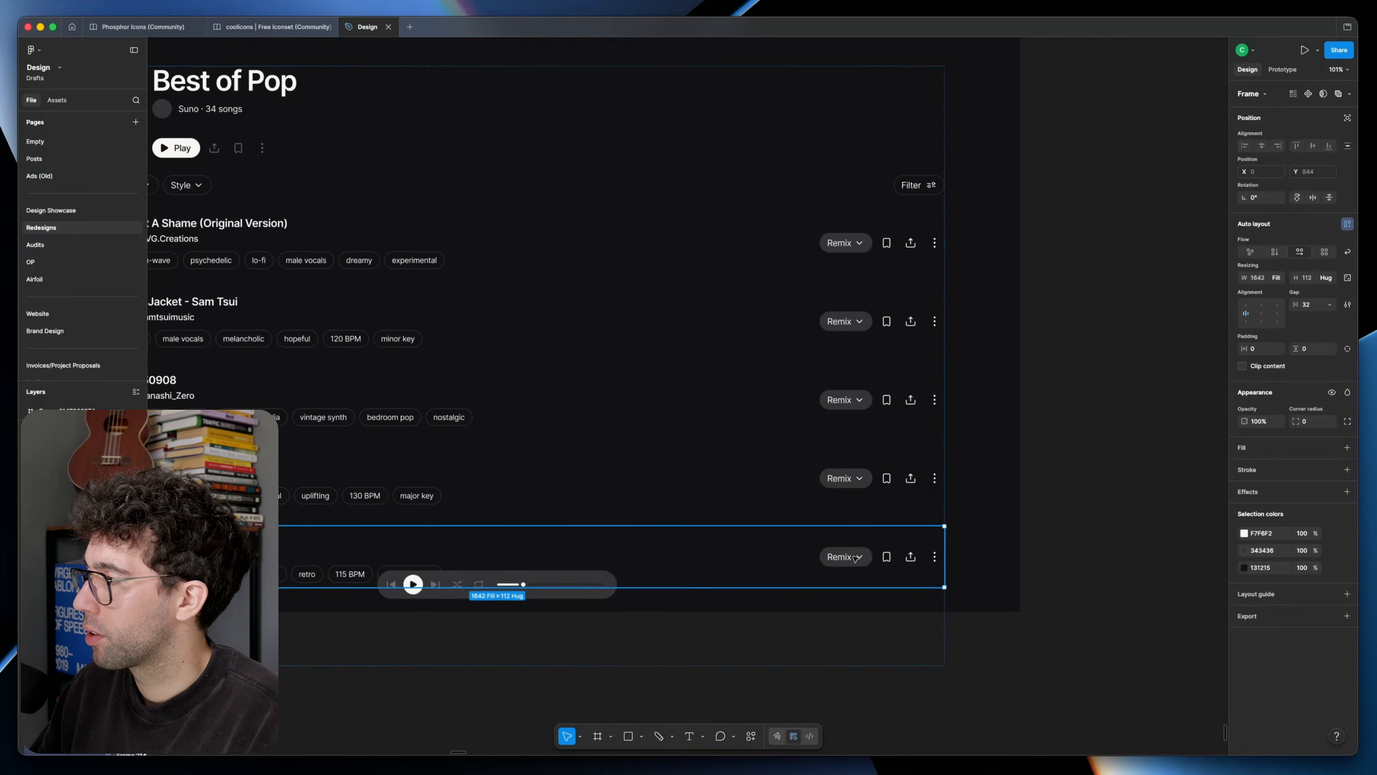
double_click(850, 555)
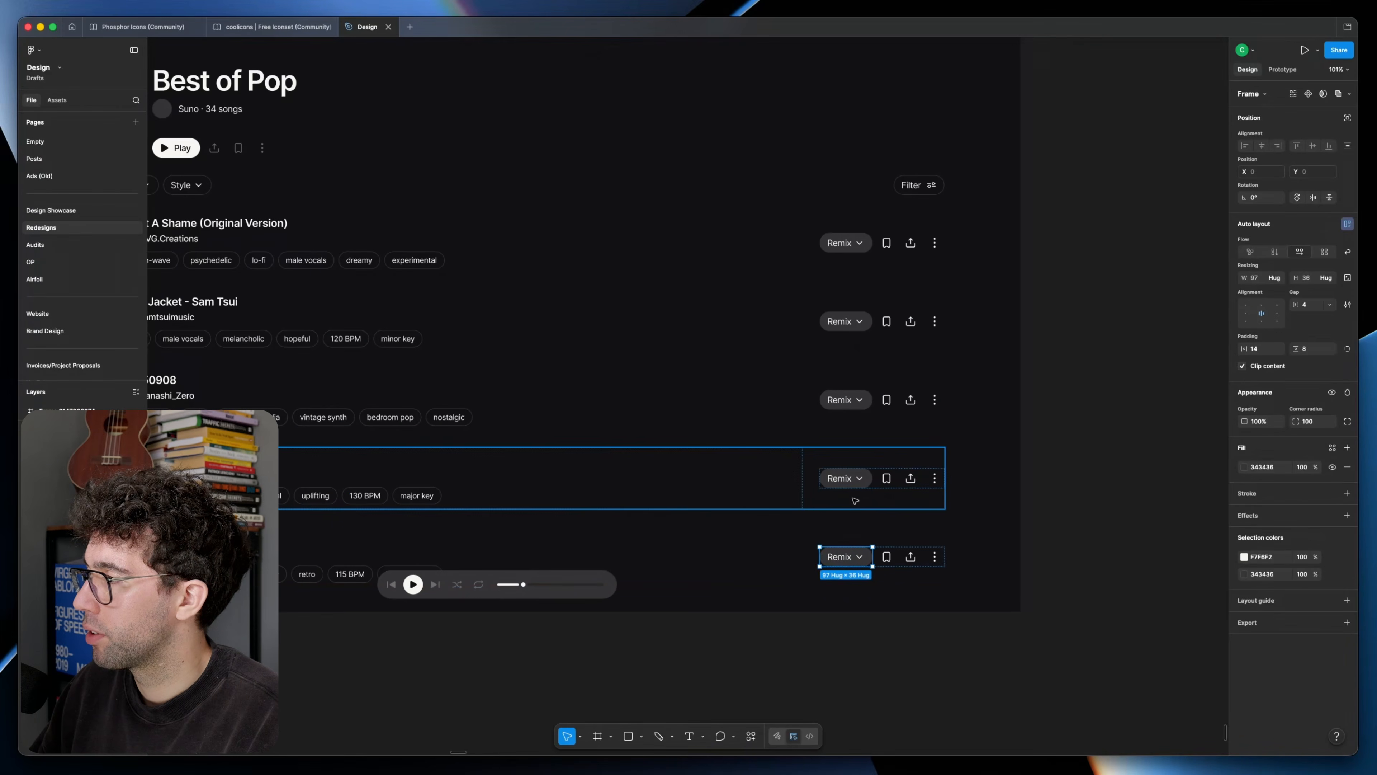
shift+double_click(854, 476)
shift+double_click(850, 400)
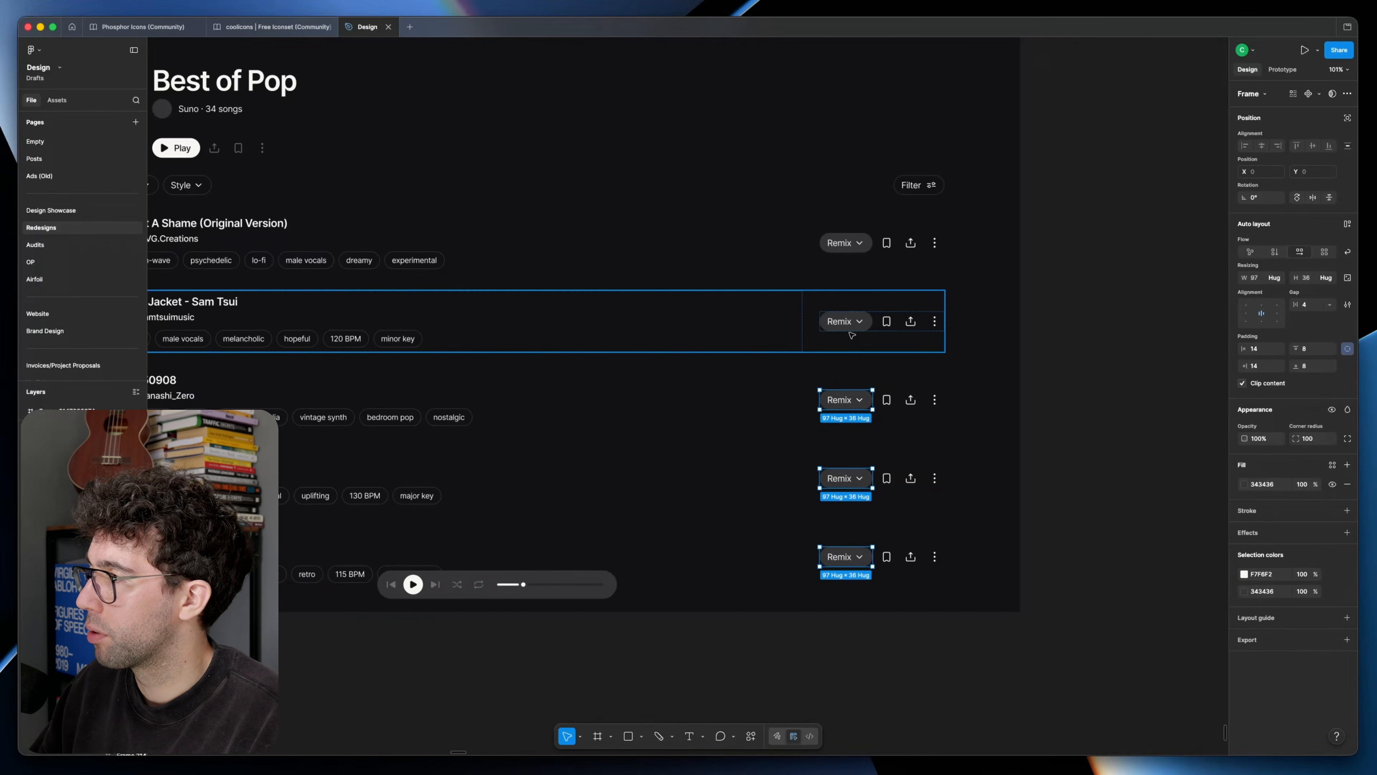
shift+double_click(853, 322)
Step: Duplicate the version with white Remix buttons, and copy the greyed bookmark, share and more icons from the first version
drag(469, 247, 882, 254)
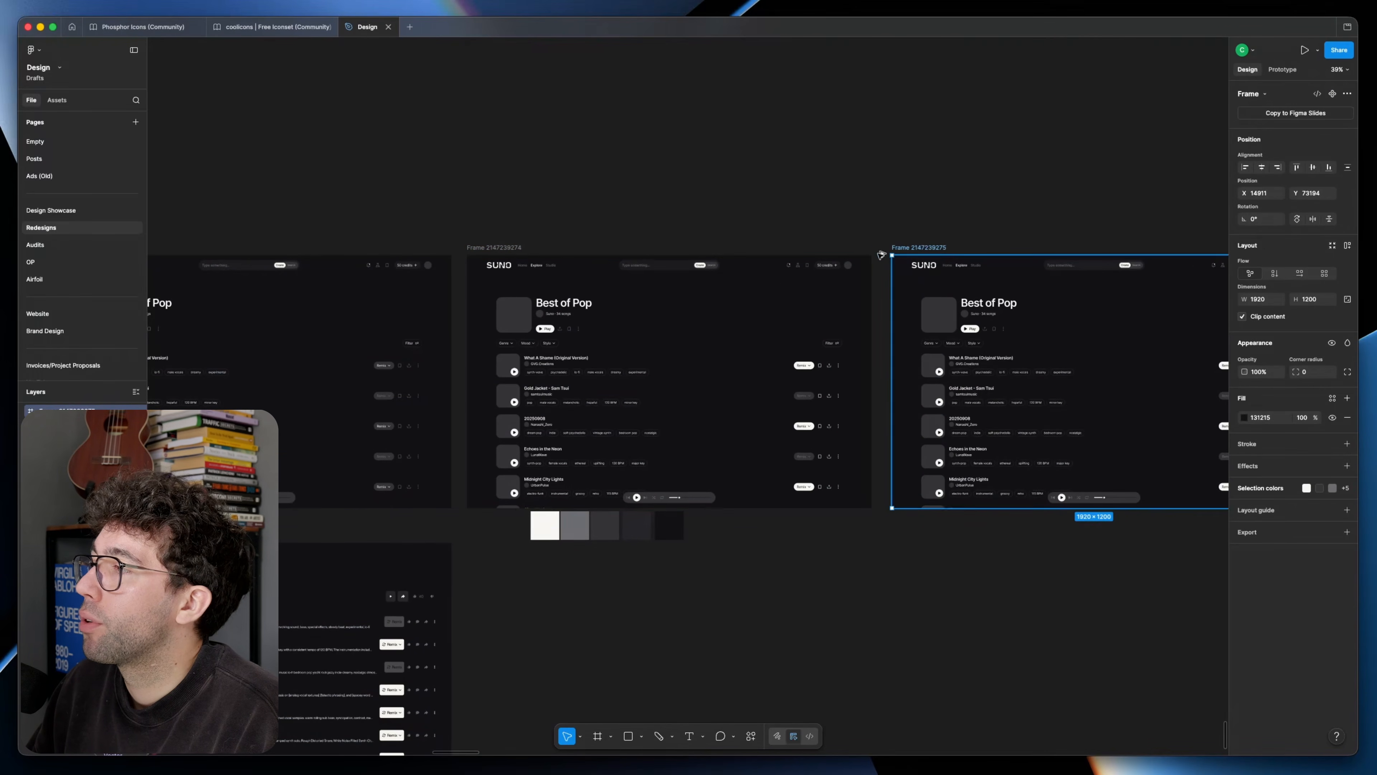
click(410, 368)
super+click(410, 367)
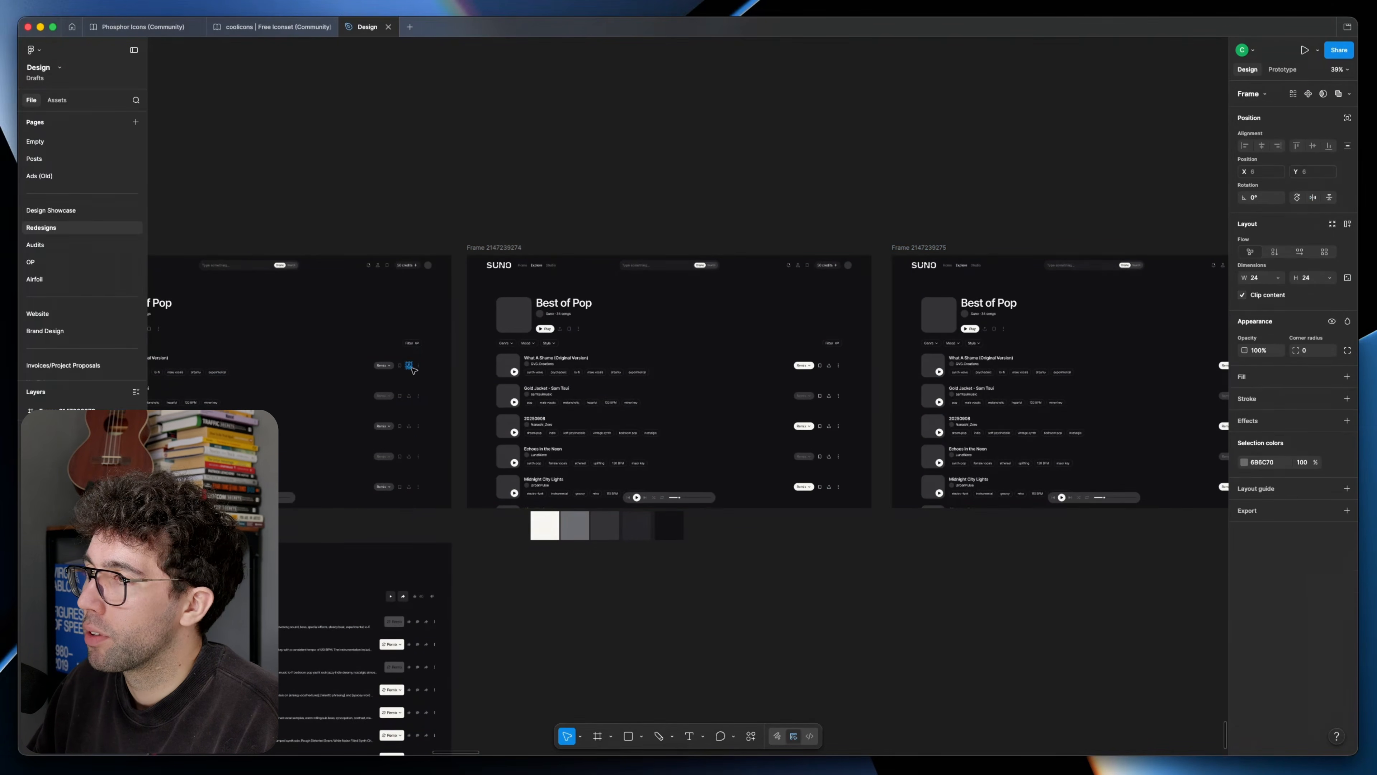
key(shift+Return)
scroll(411, 369, up, 1)
scroll(411, 369, up, 5)
double_click(411, 368)
Step: Paste the greyed icons into the new version's song rows and delete the bright bookmark, share and more icons
scroll(450, 369, down, 3)
scroll(451, 367, right, 8)
scroll(1034, 380, up, 3)
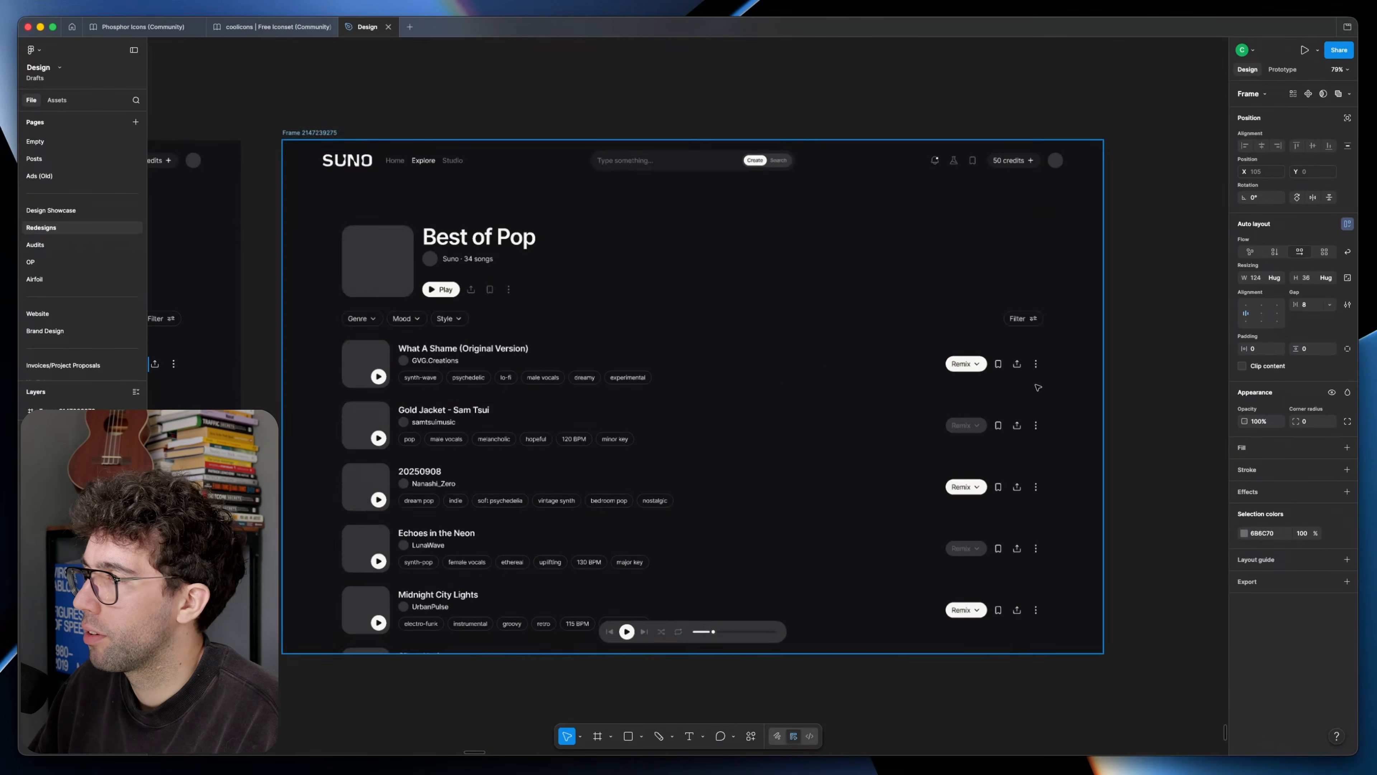
click(1024, 360)
super+click(1024, 360)
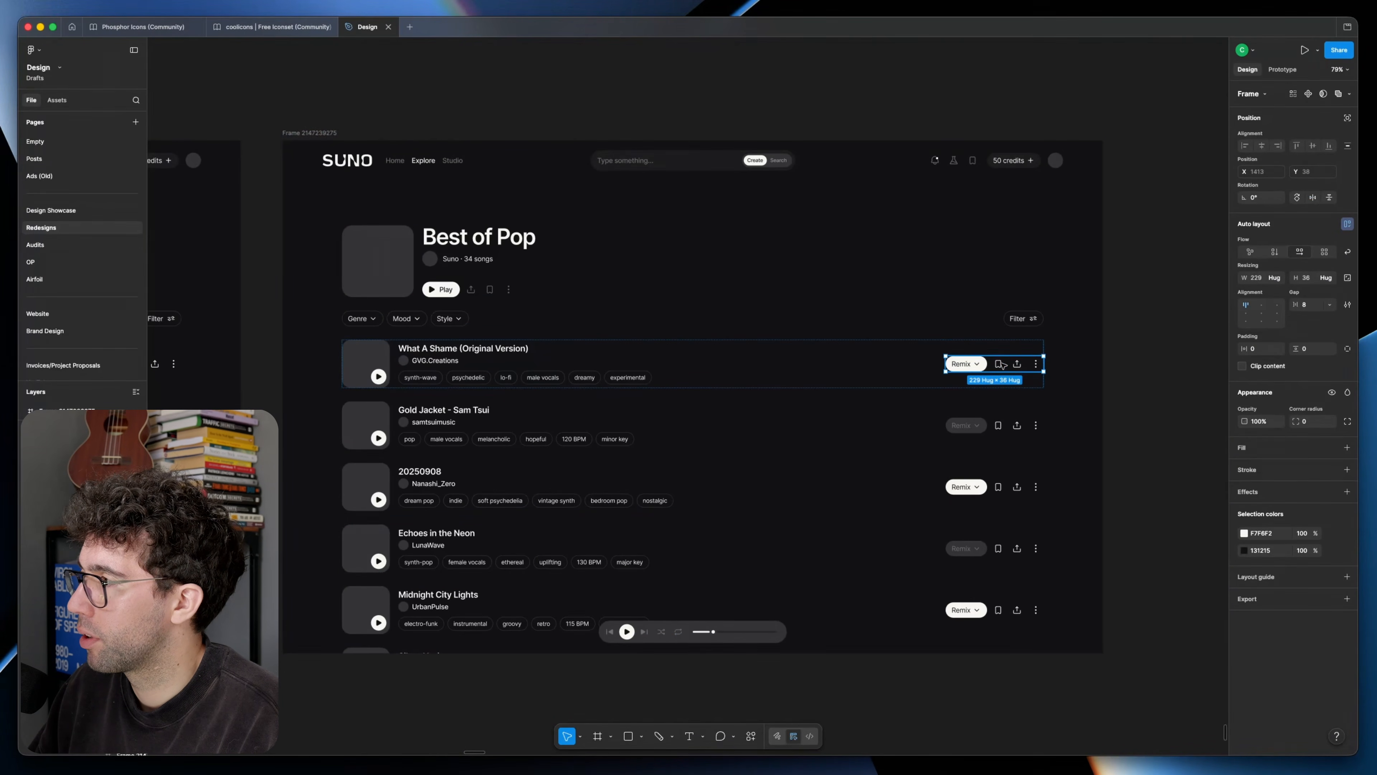
shift+double_click(961, 550)
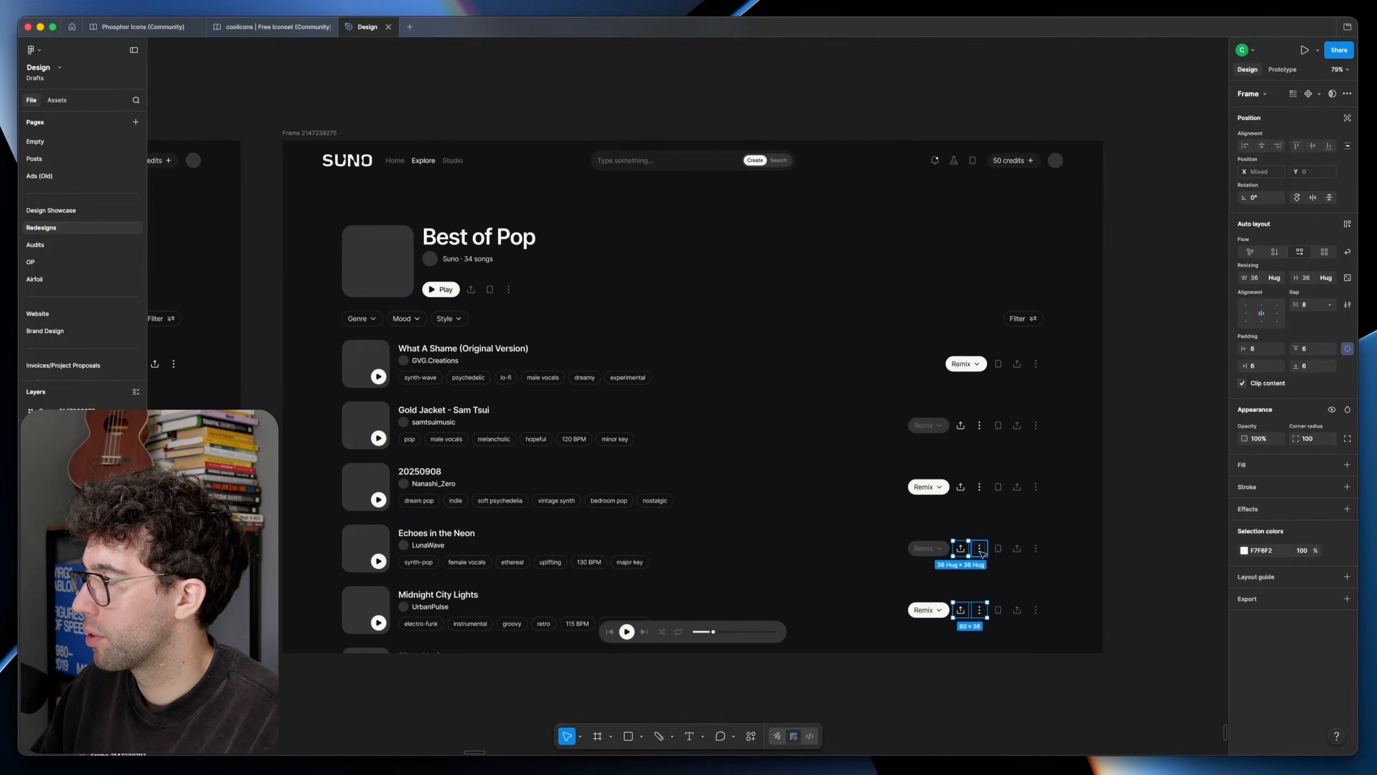
shift+click(980, 550)
shift+double_click(960, 488)
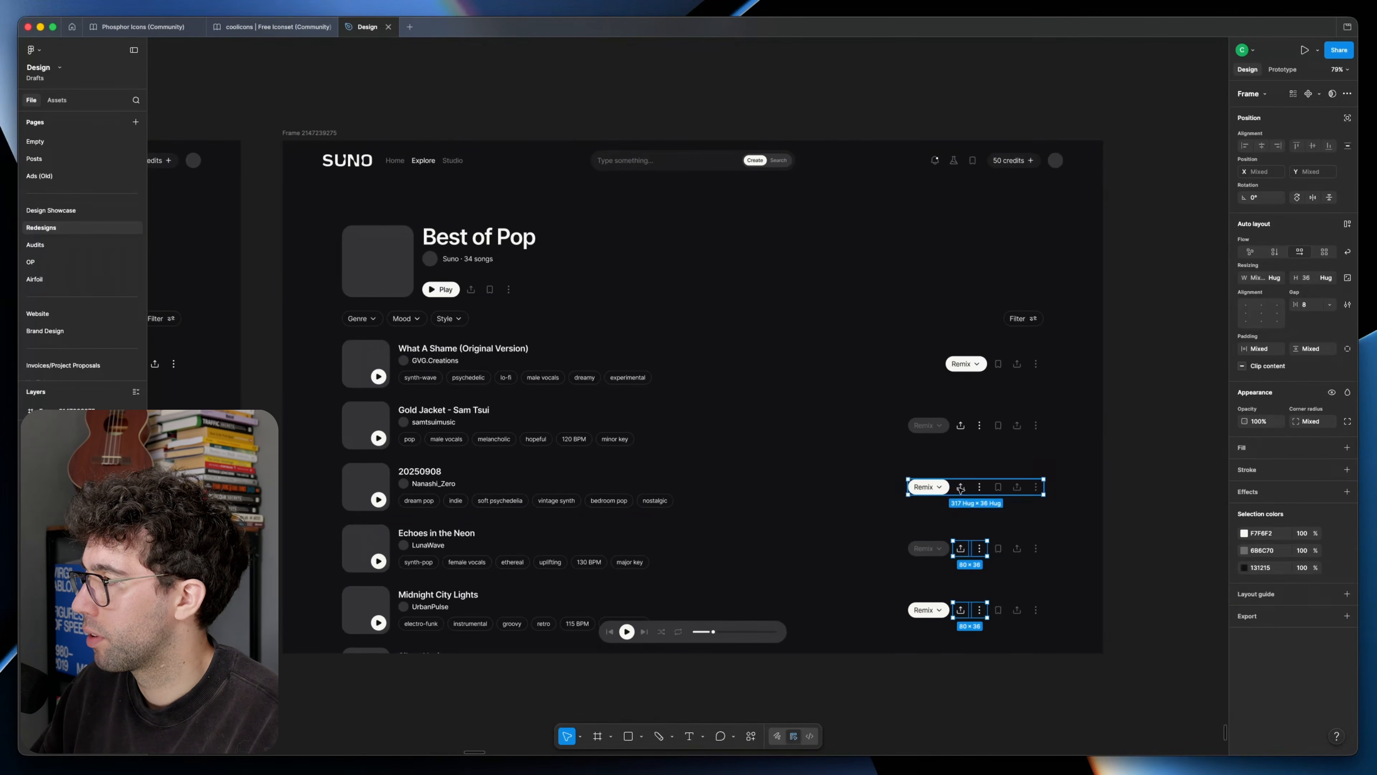
key(Delete)
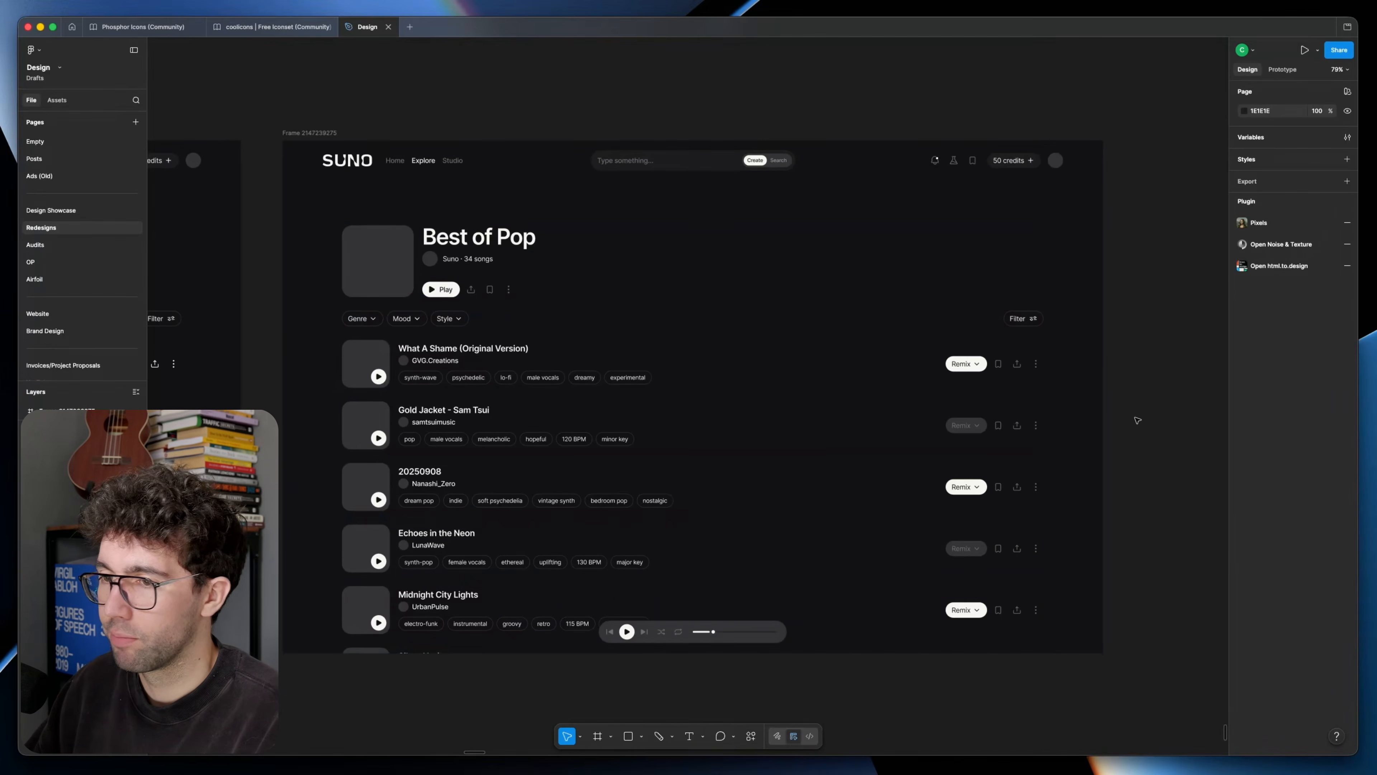
Step: Draw a 1 px high rectangle below the first song and use it as full-width dividers between the song rows
scroll(895, 409, up, 3)
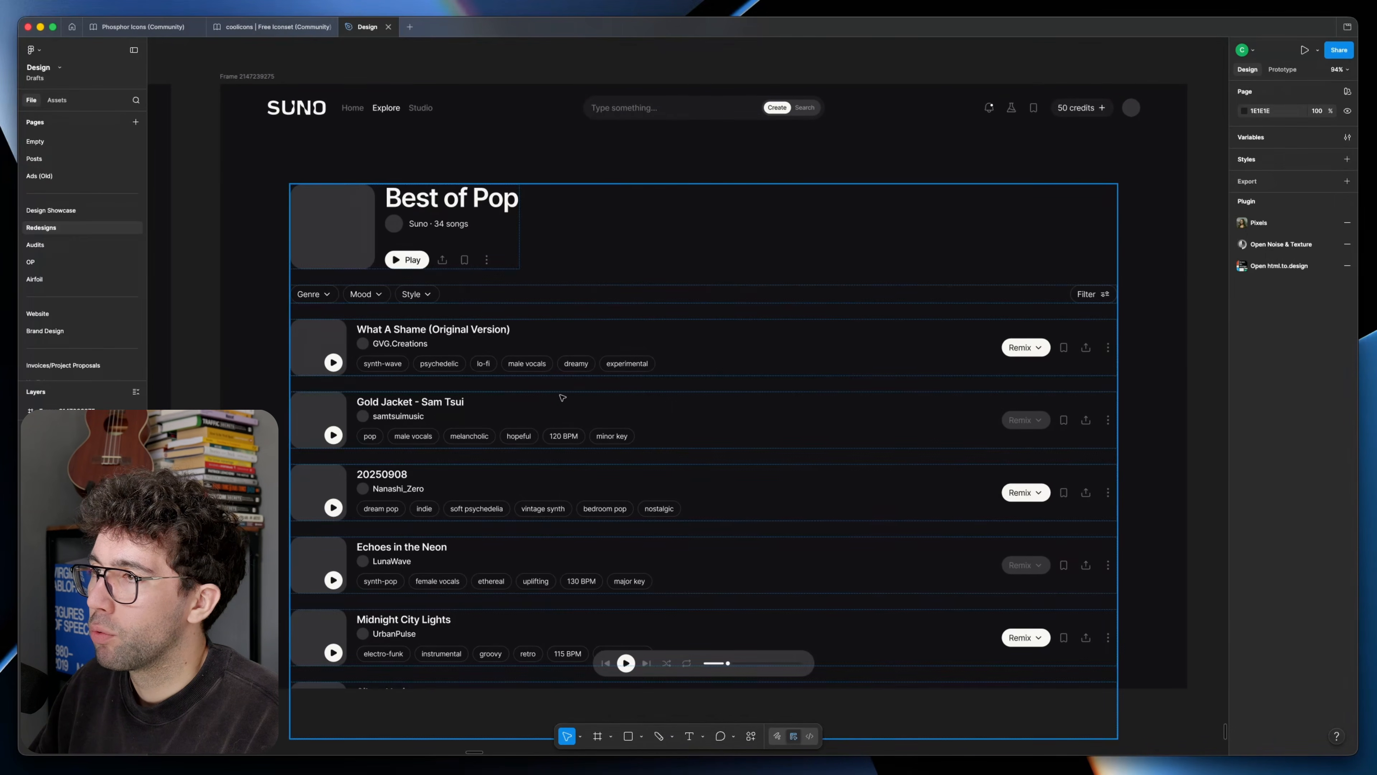
click(401, 384)
key(r)
drag(331, 382, 354, 382)
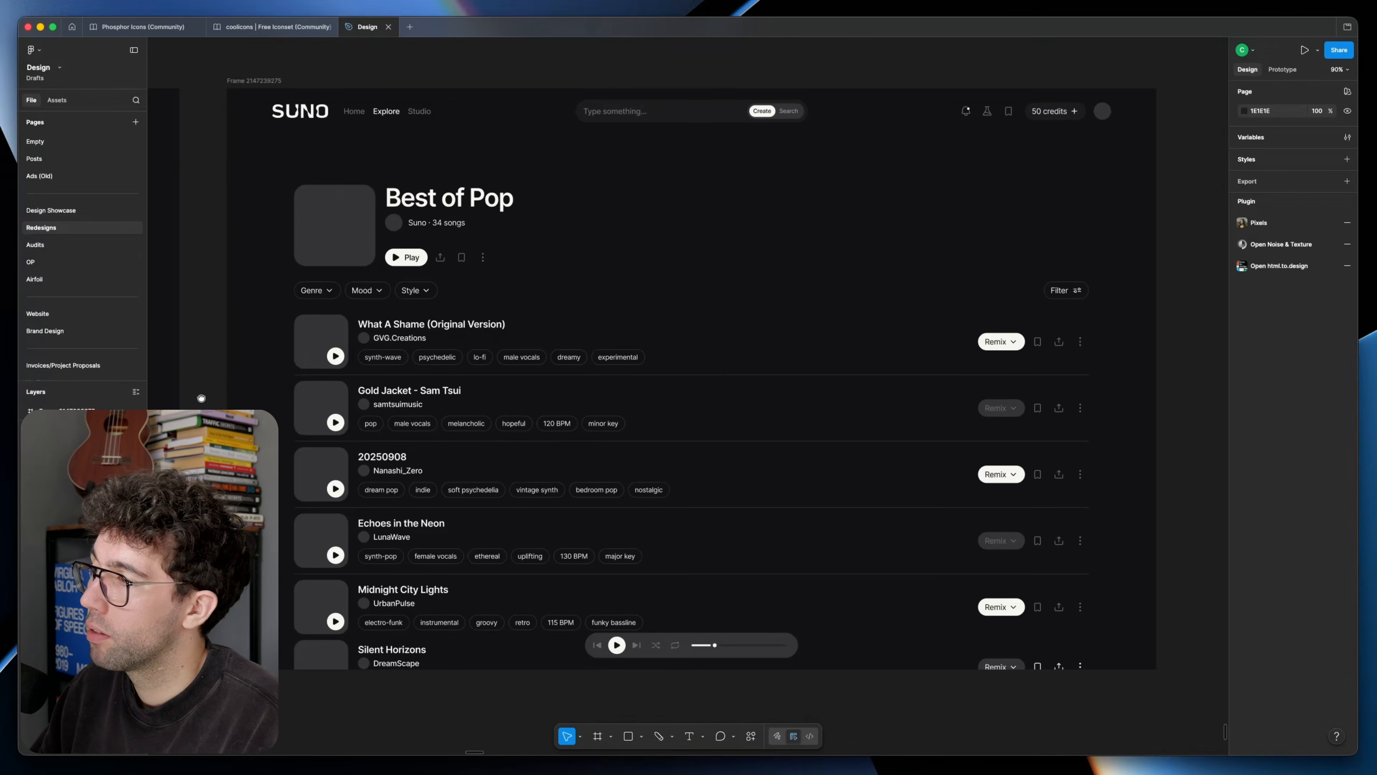
scroll(345, 191, down, 5)
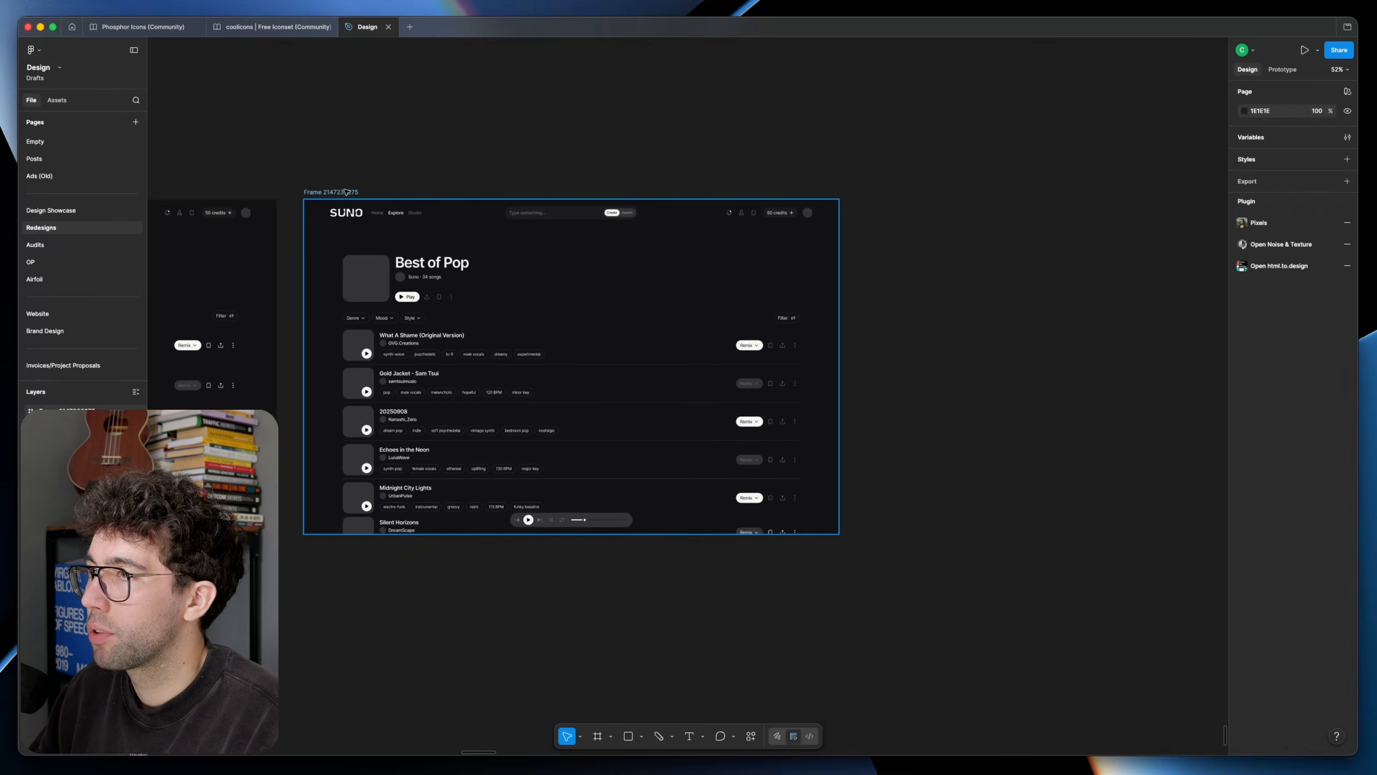
Step: Duplicate the page frame with dividers to its right and delete the dividers between the songs in the copy
drag(345, 190, 900, 191)
scroll(827, 381, right, 5)
scroll(826, 381, up, 2)
double_click(826, 380)
scroll(814, 381, up, 4)
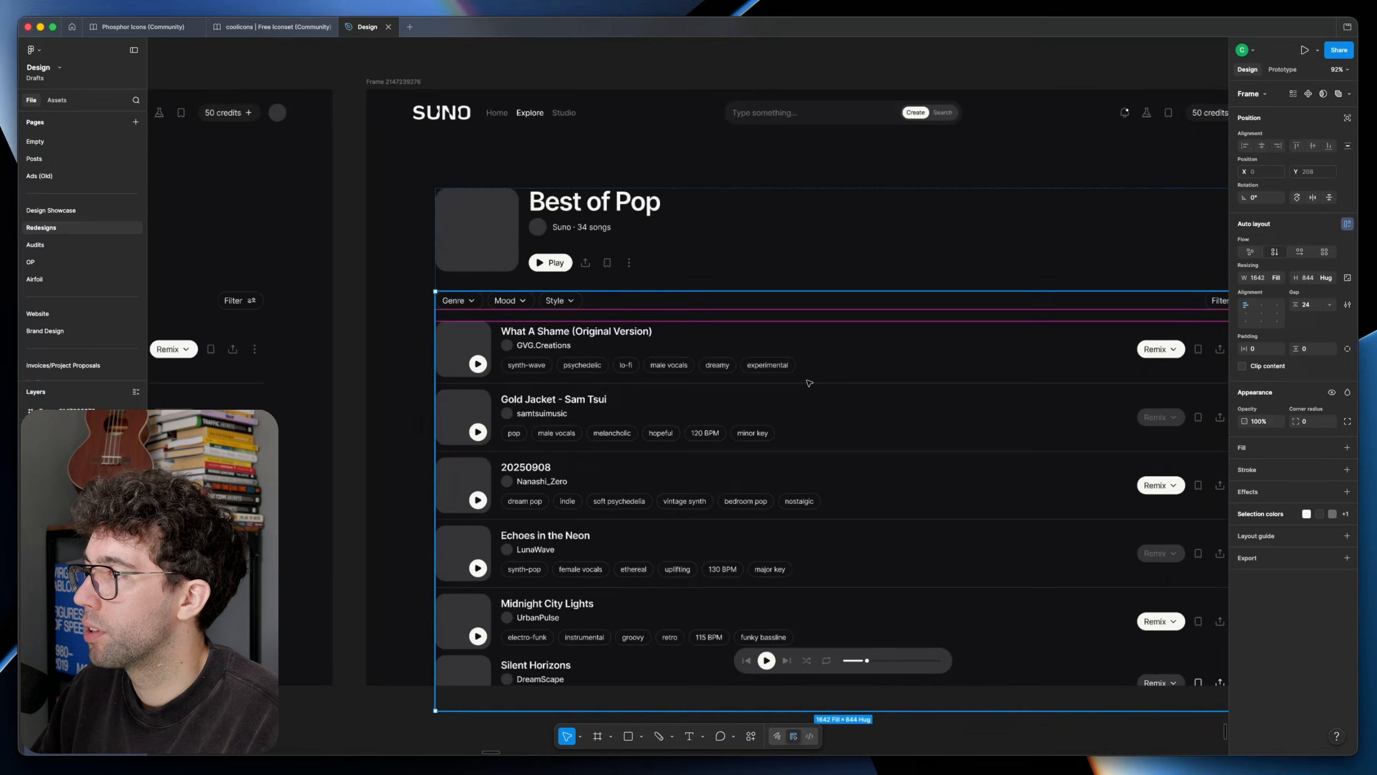
super+click(809, 383)
shift+super+click(837, 451)
shift+super+click(859, 520)
shift+super+click(879, 588)
key(Delete)
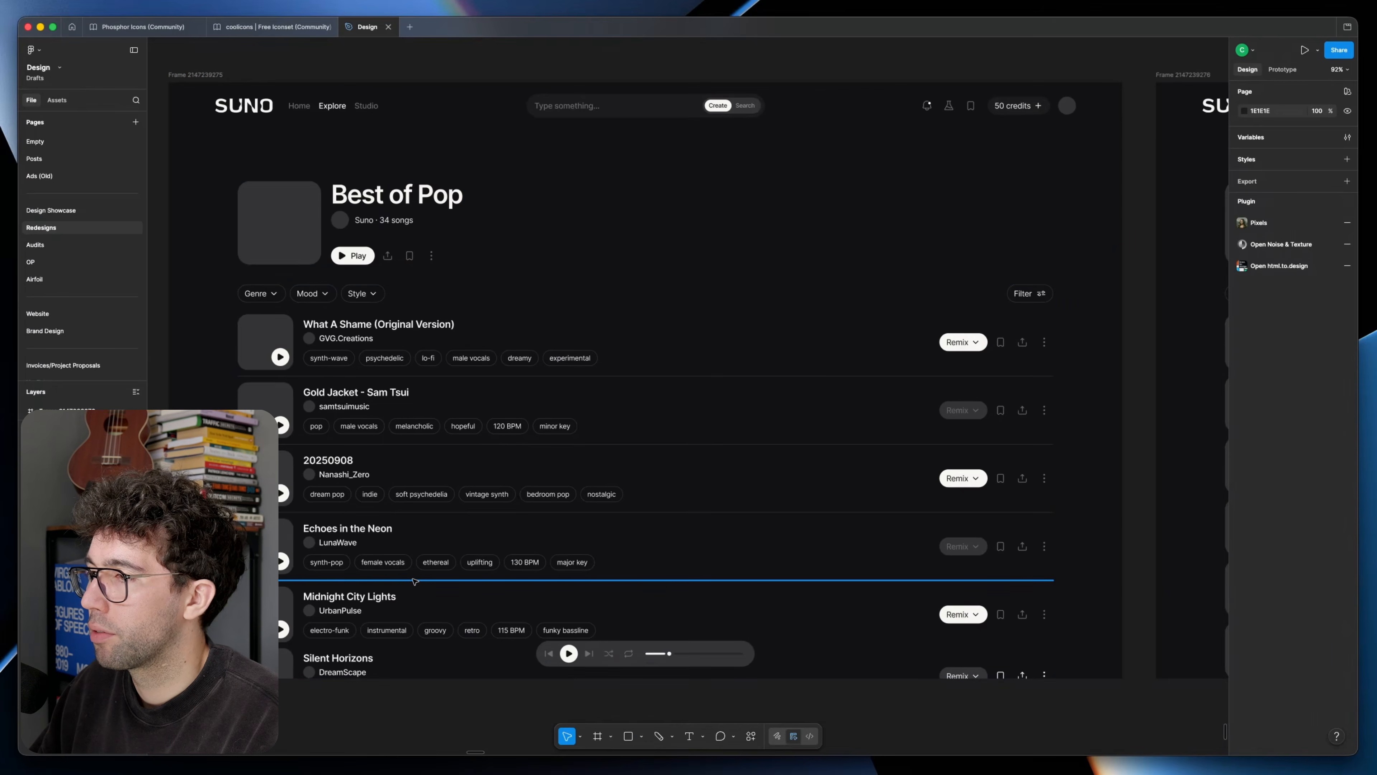
Step: In the version with dividers, add another divider between Midnight City Lights and Silent Horizons
super+click(415, 581)
key(super+d)
key(Down)
key(Escape)
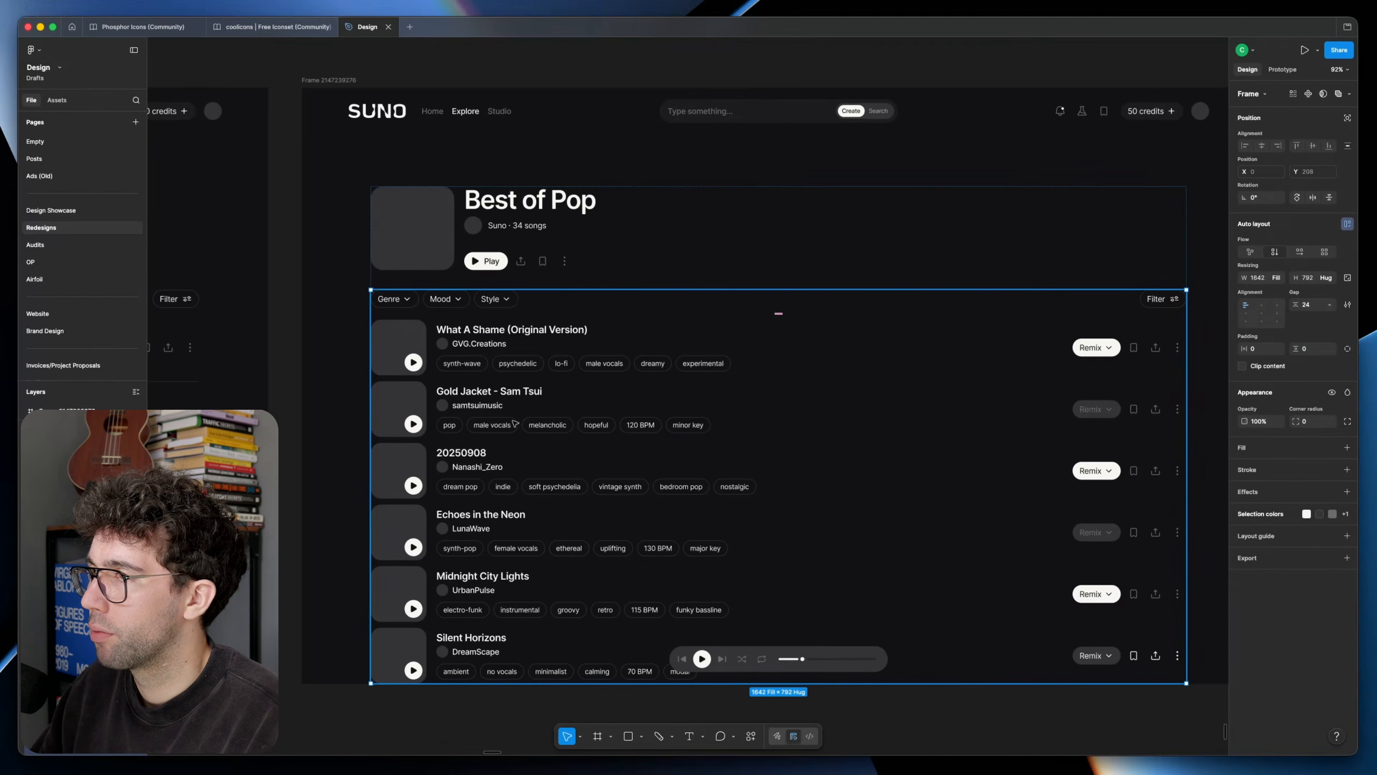
Step: Increase the gap between the song rows in the version without dividers
double_click(514, 422)
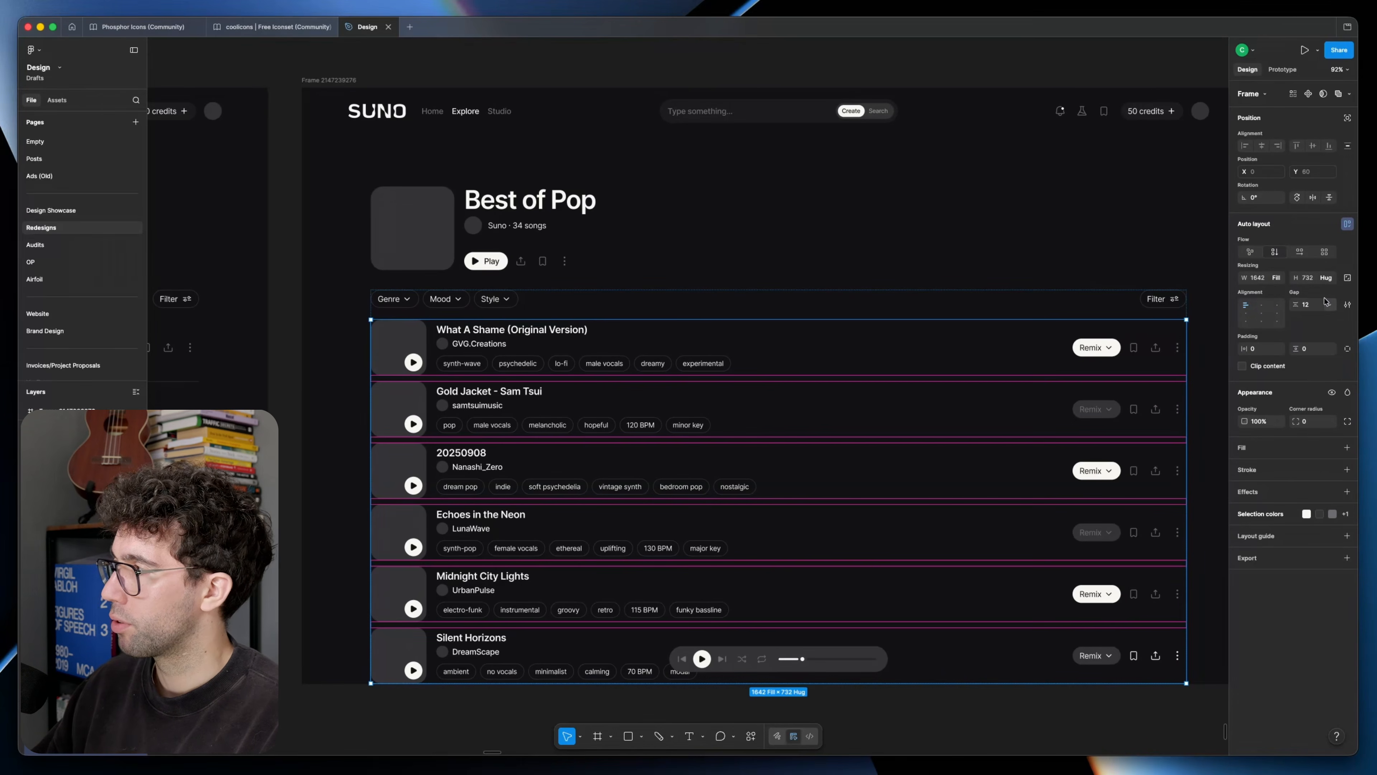
click(1306, 305)
text(1)
key(Return)
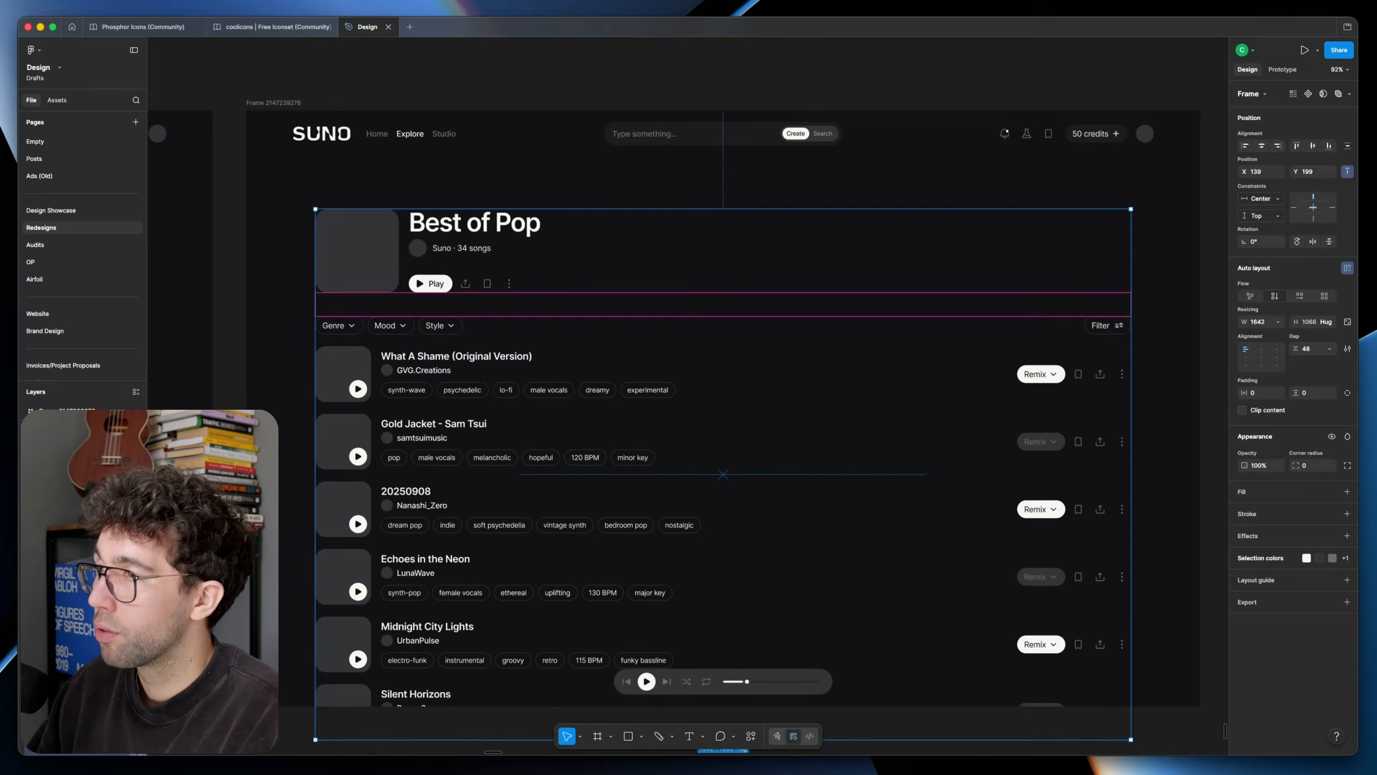
key(Escape)
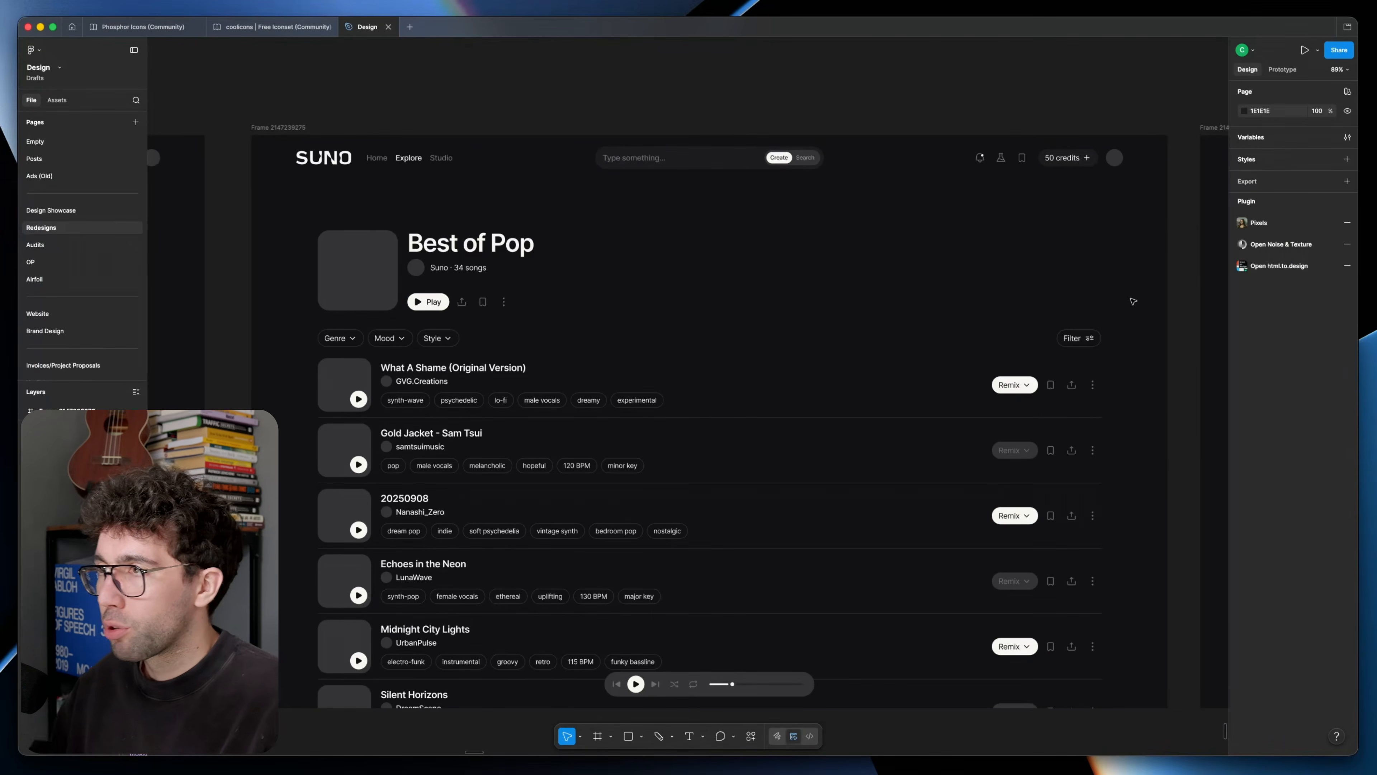
Step: Fill the song covers with muted gradient images, and give the playlist title block 12 px vertical padding
drag(1150, 461, 228, 447)
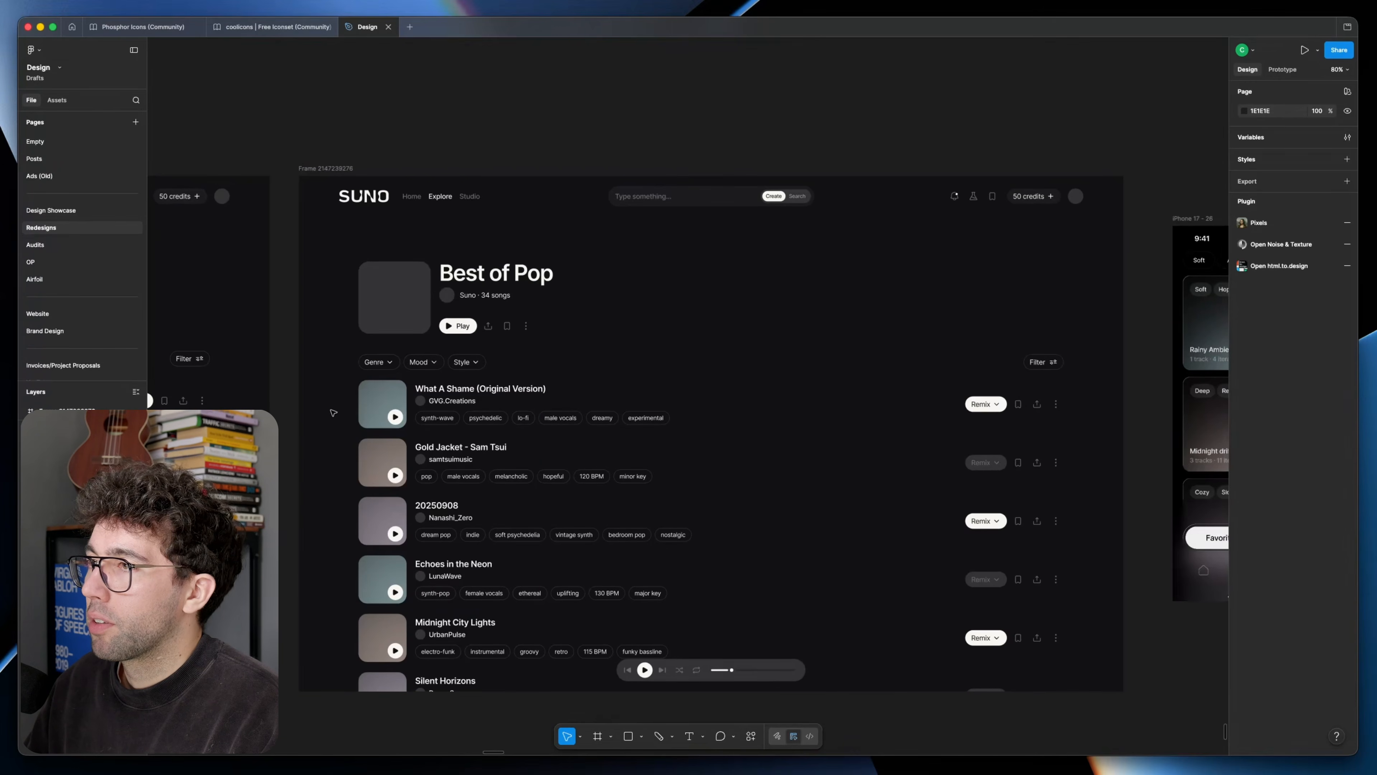
click(376, 397)
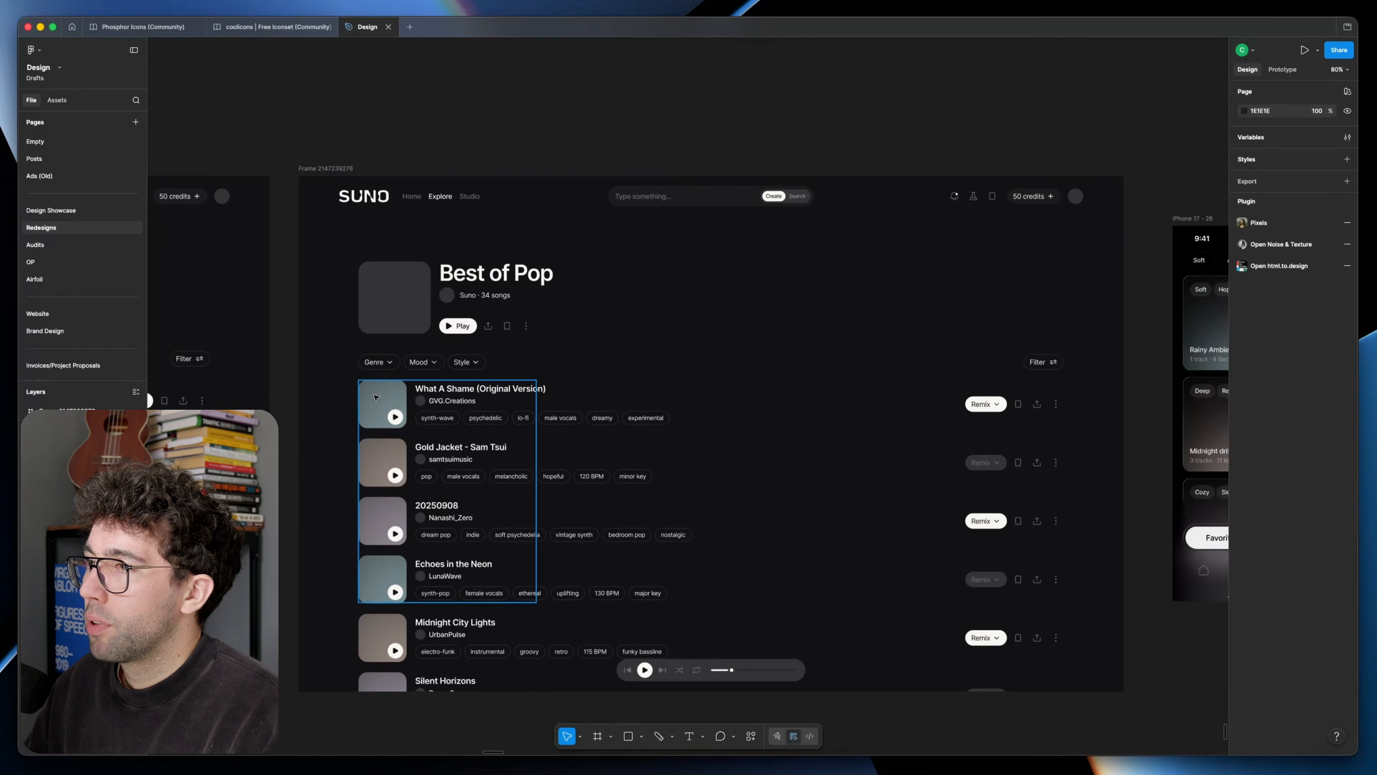
click(407, 272)
drag(411, 254, 412, 252)
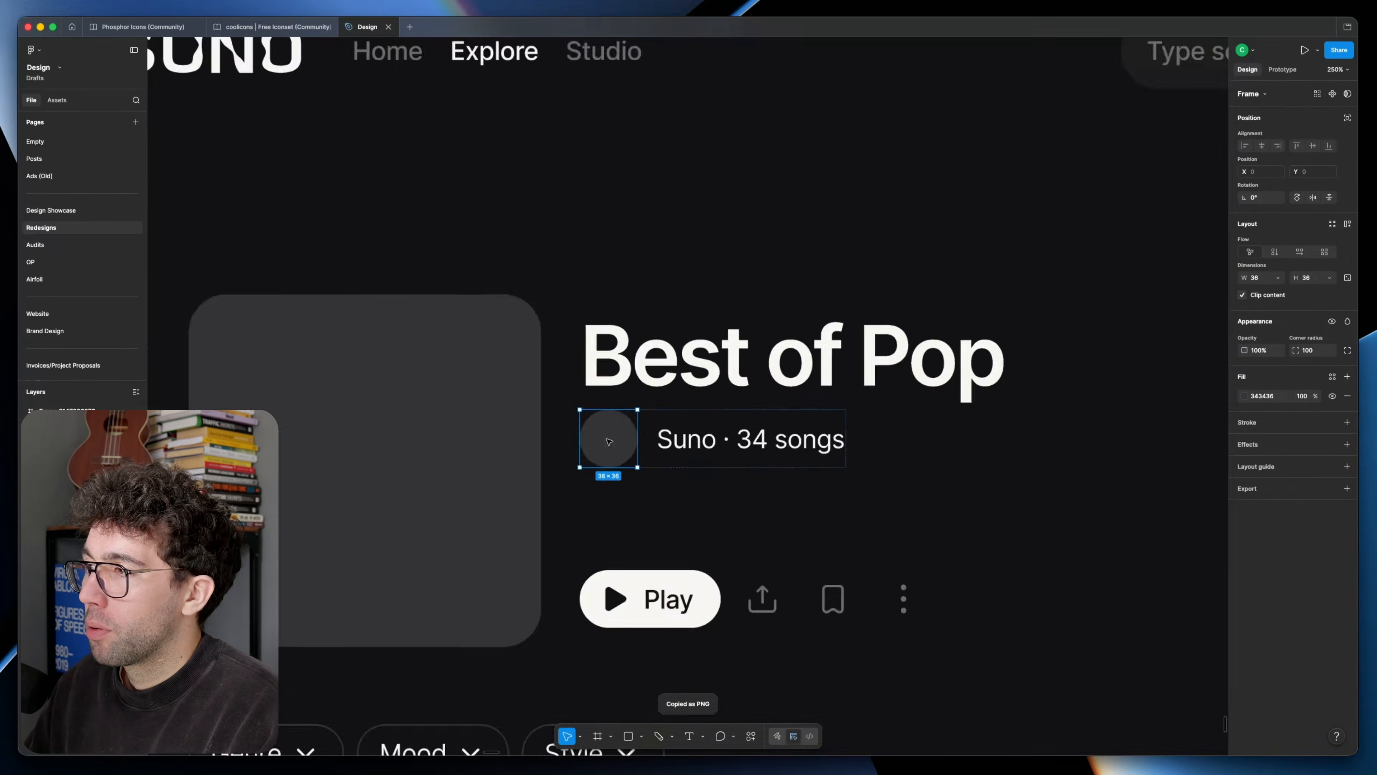
Step: Fill the playlist cover with a blurred, noise-textured gradient image and adjust its saturation, temperature, tint, highlights and shadows
scroll(630, 423, up, 5)
mouse_move(626, 324)
mouse_down()
mouse_move(625, 372)
mouse_move(625, 346)
mouse_up()
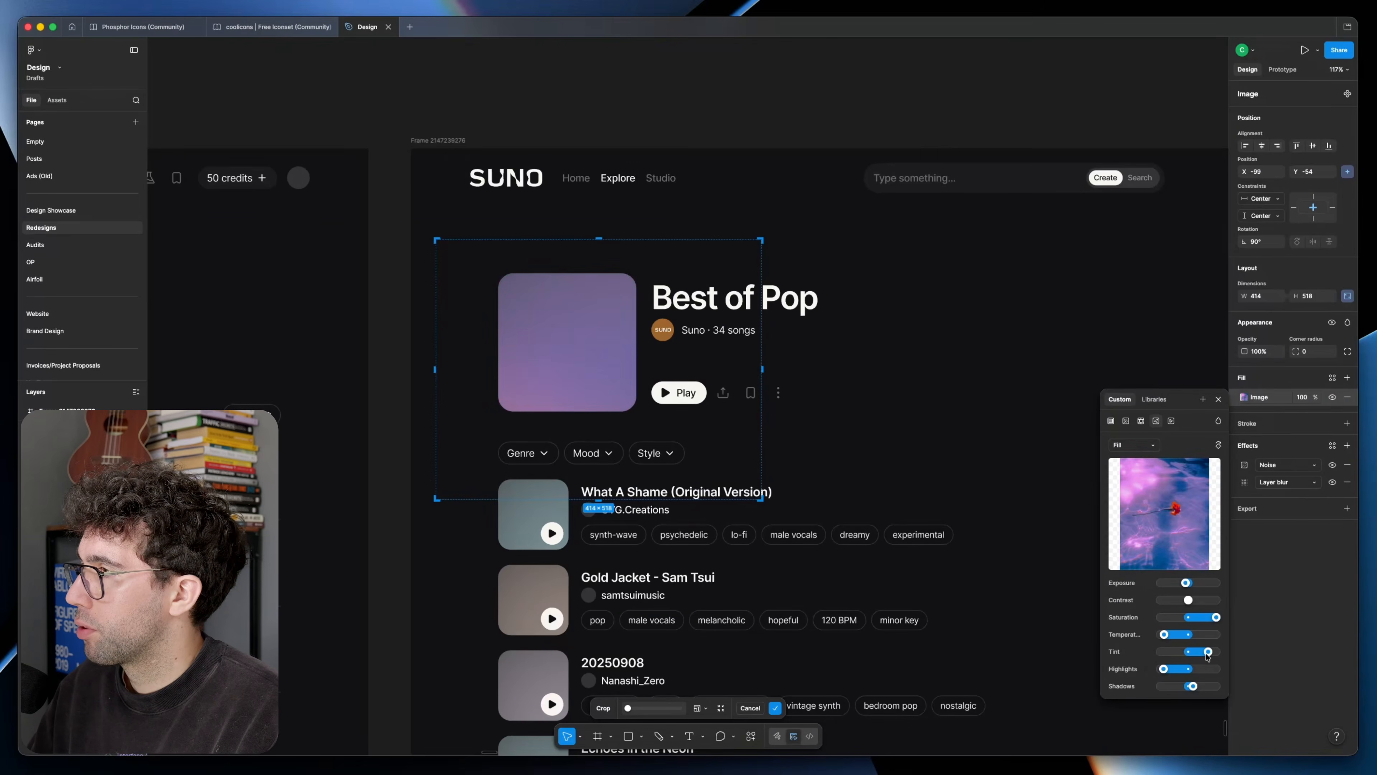
drag(1190, 685, 1185, 684)
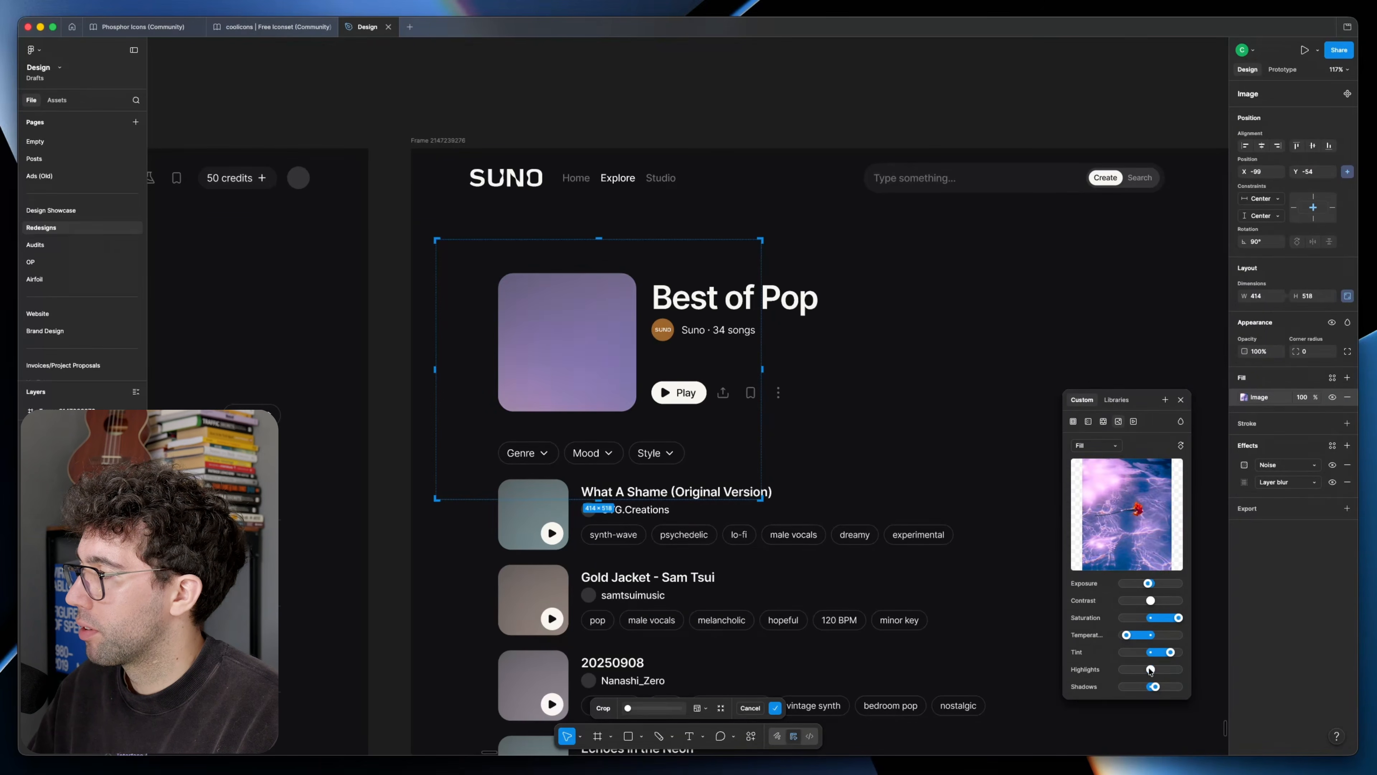
Step: Label the playlist cover "Pop" in 40 px Inter Semi Bold with line height 40, and give the song covers blue and purple gradients
click(471, 247)
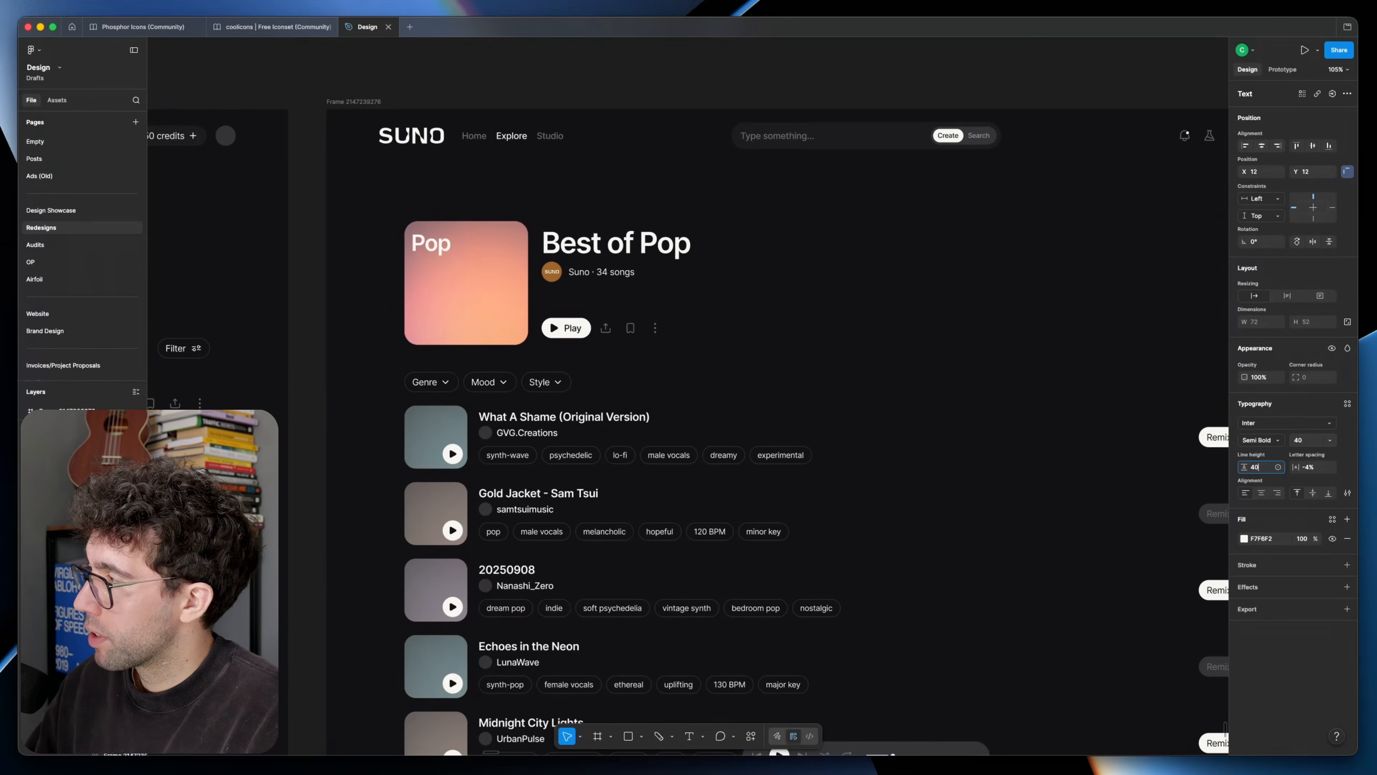
key(Escape)
scroll(502, 296, down, 3)
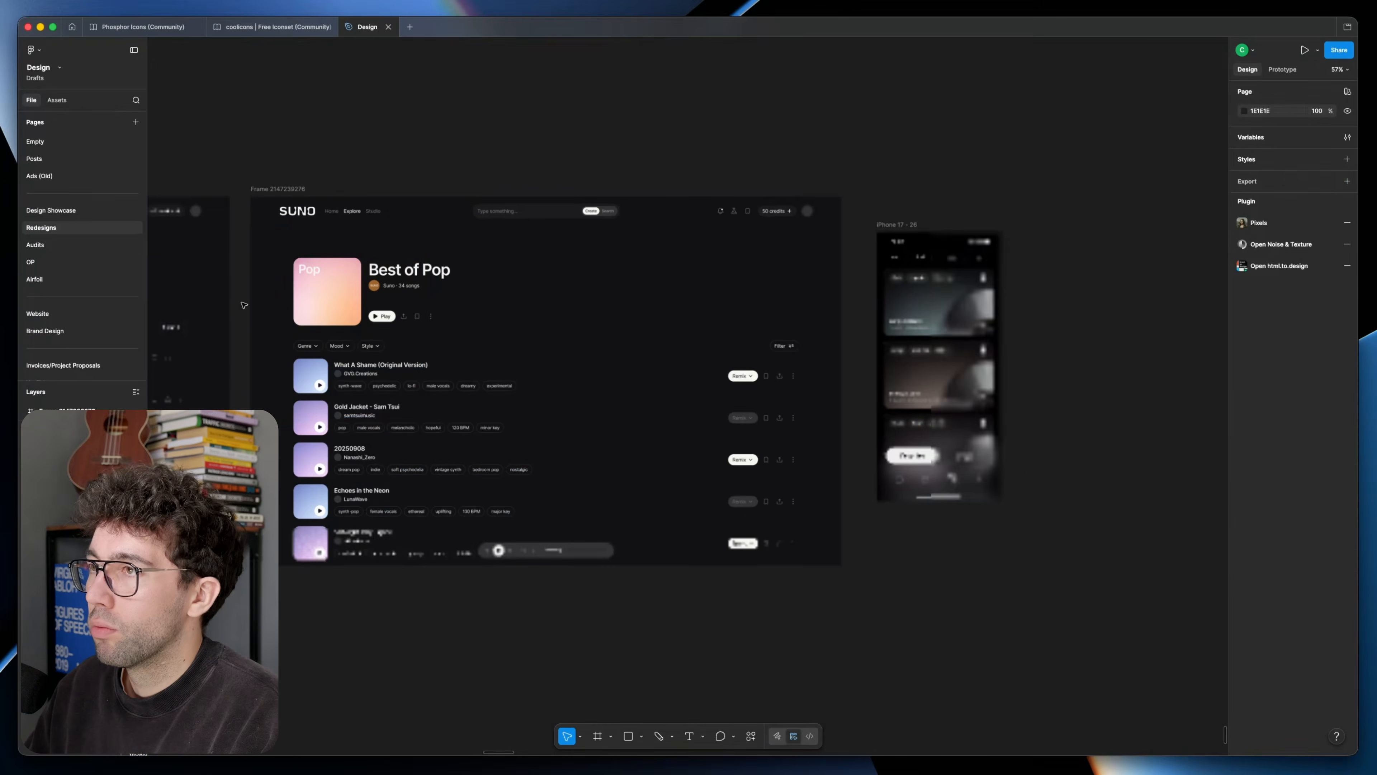
Step: Copy the playlist cover's gradient as a PNG and use it as the picture of the Suno avatar
super+click(356, 289)
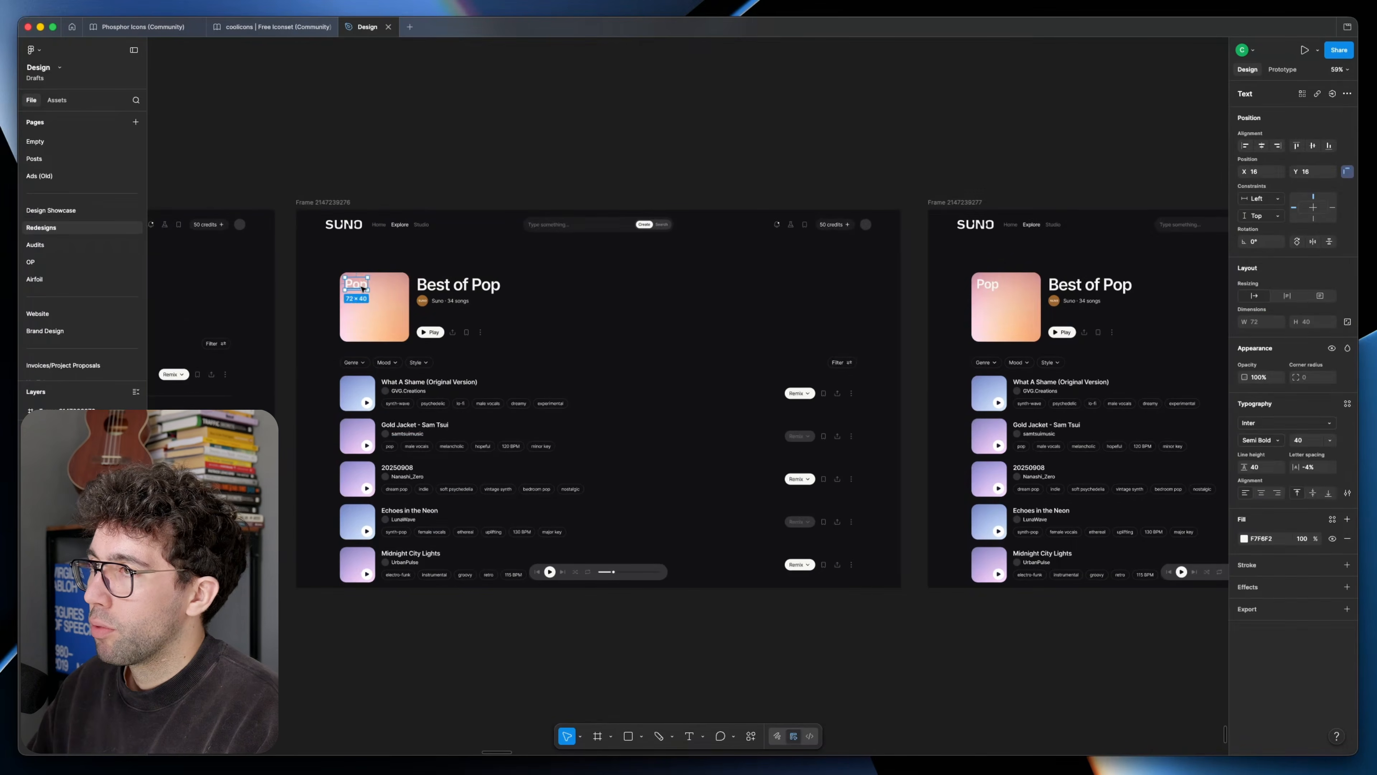
key(BackSpace)
super+click(376, 299)
key(super+shift+c)
scroll(669, 311, right, 5)
scroll(669, 311, up, 5)
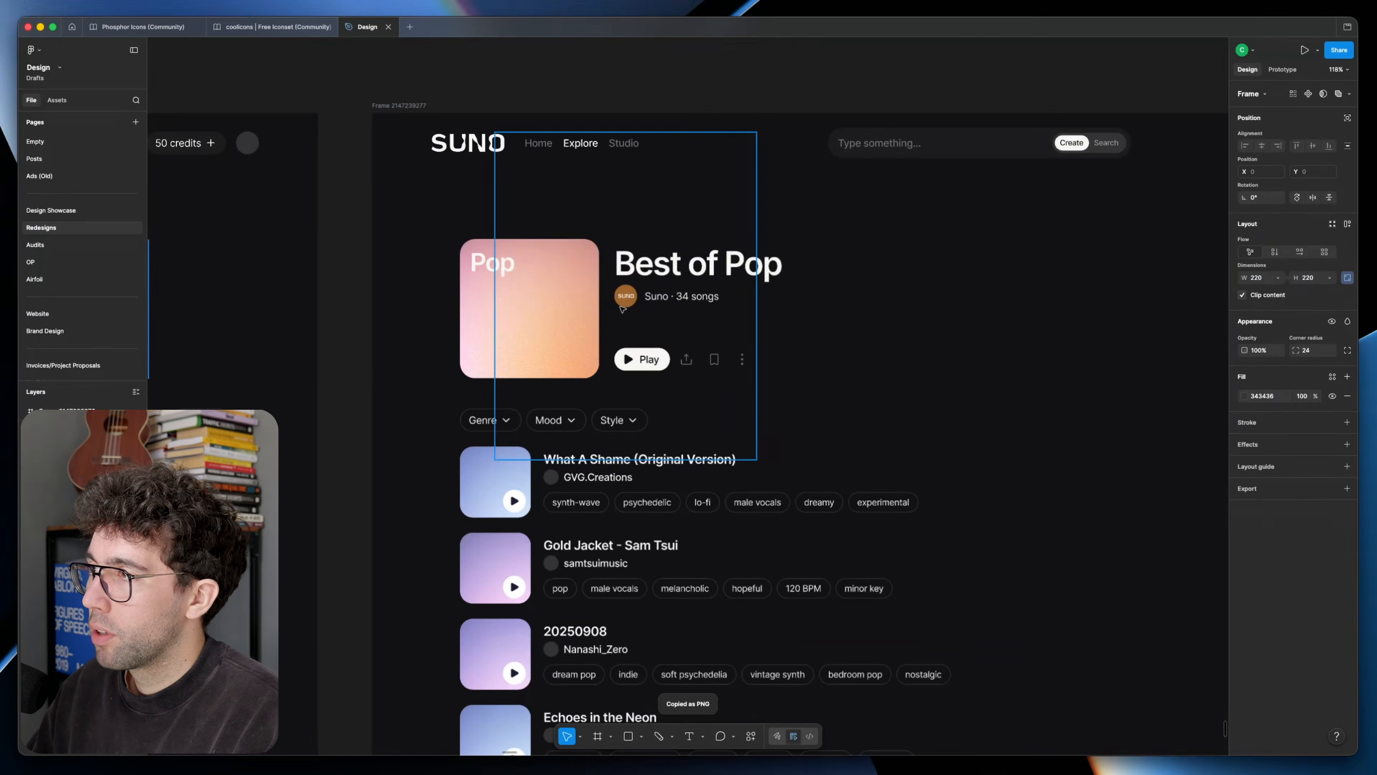
key(super+v)
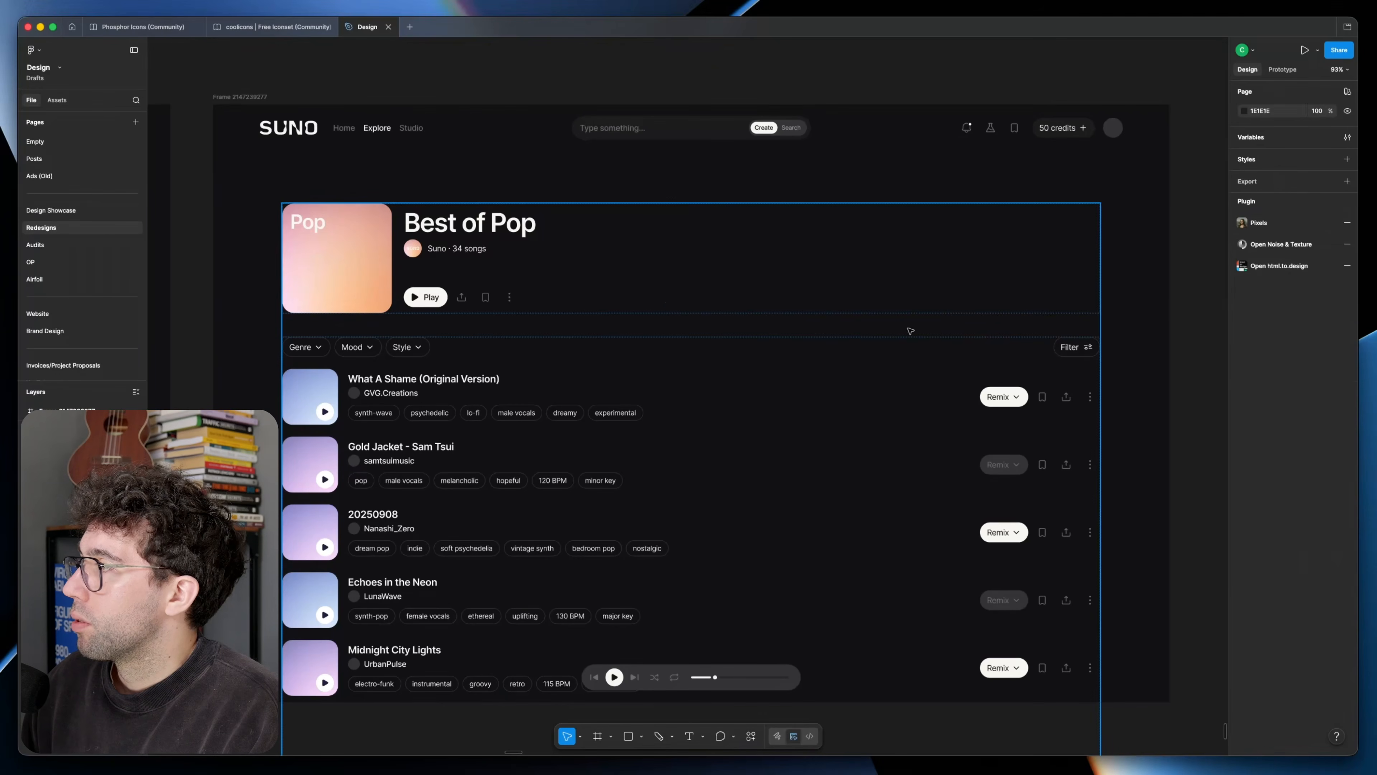
Step: Apply vertical auto layout to the page frame and set the gap between its header and content to 32 px
click(358, 276)
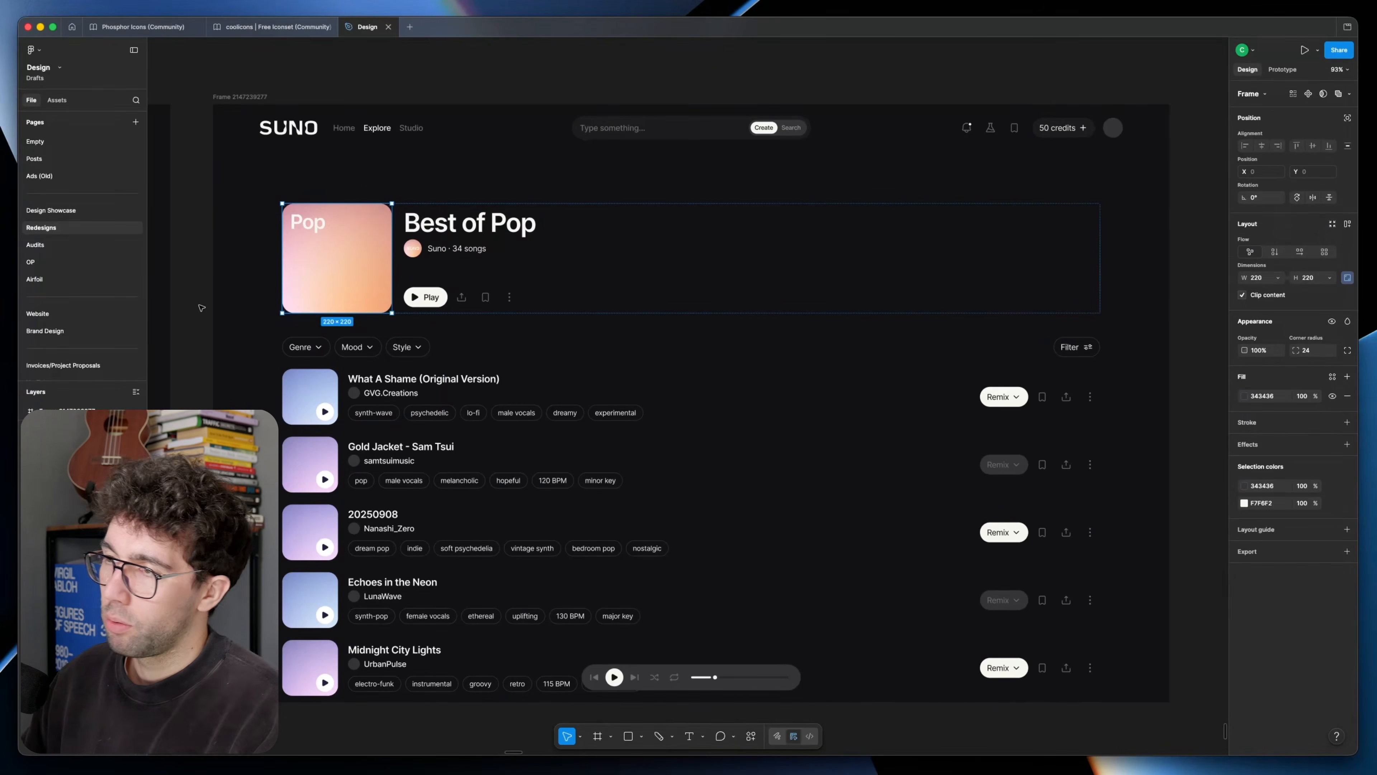
scroll(247, 307, up, 1)
click(247, 306)
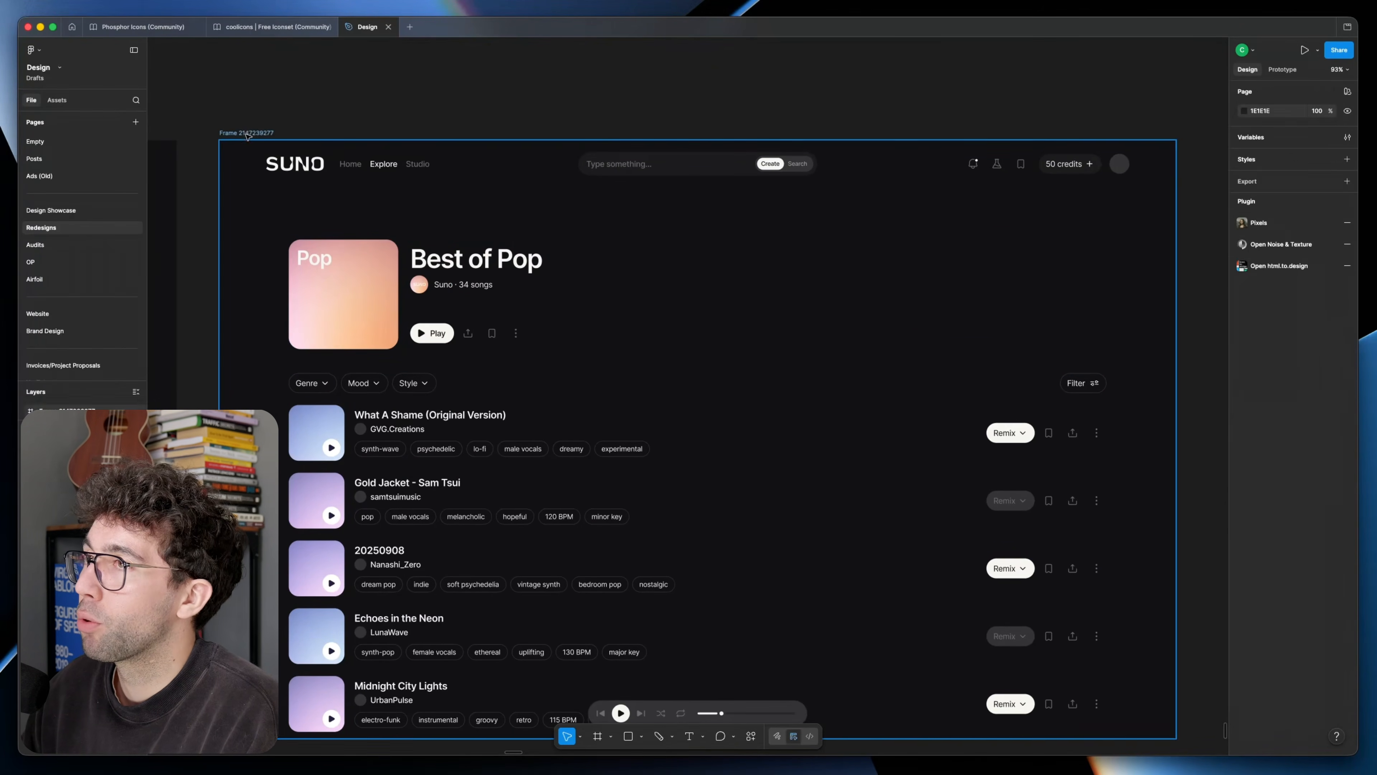
click(247, 134)
key(shift+a)
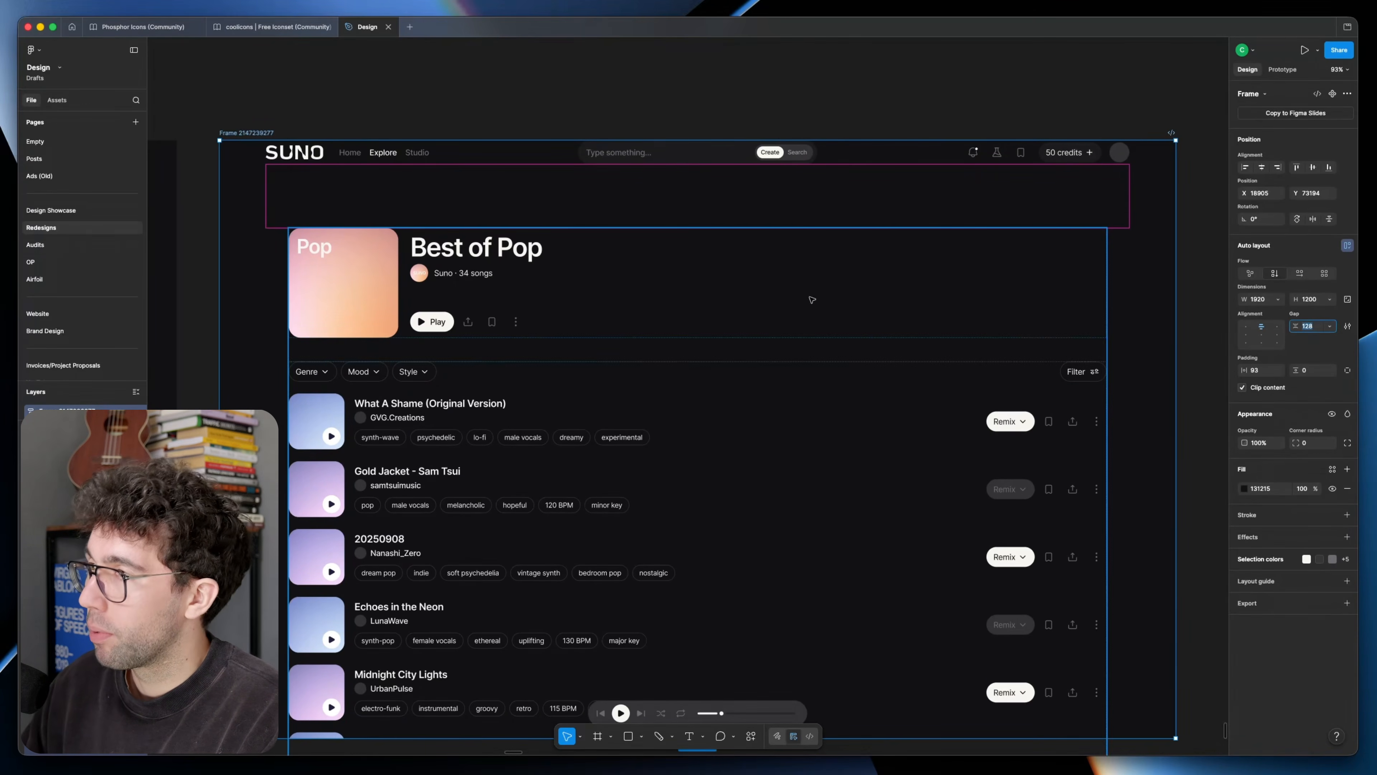
click(682, 298)
click(796, 196)
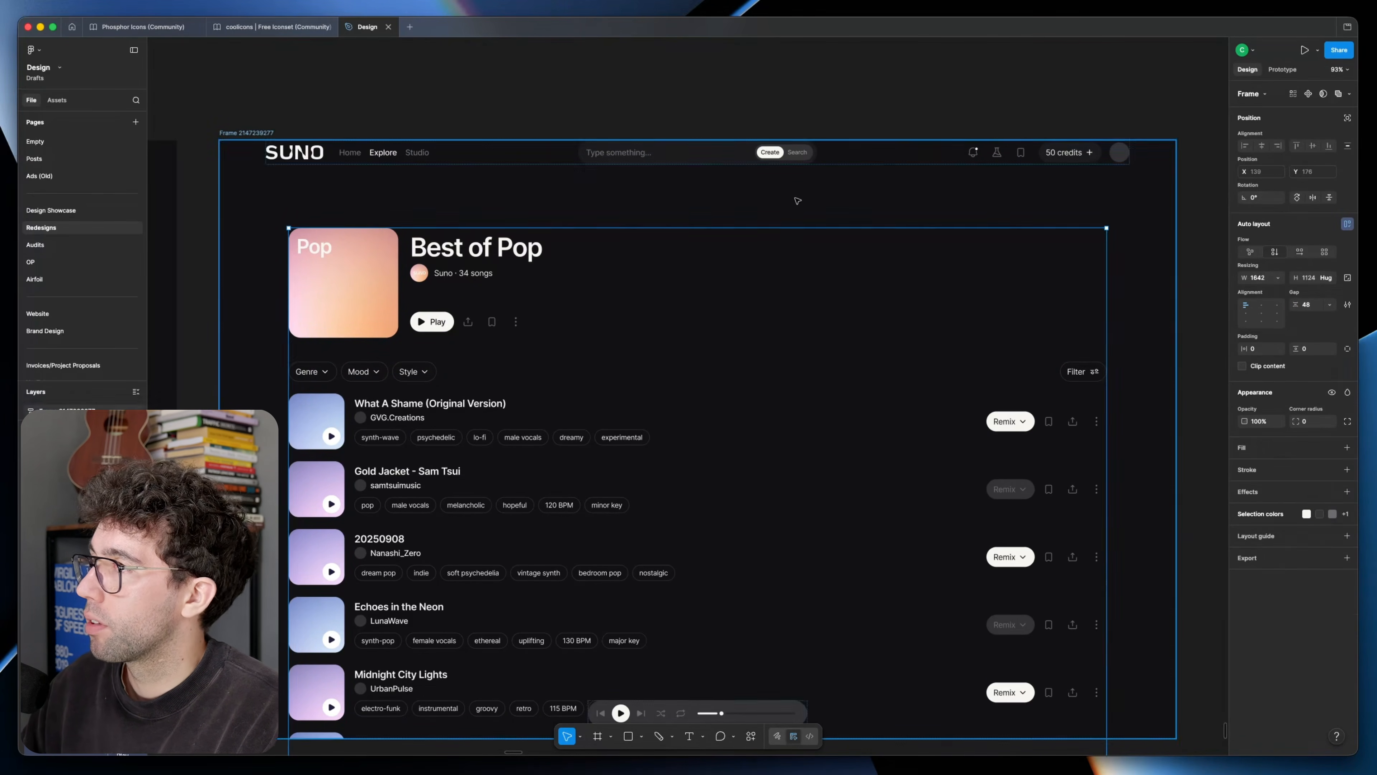
text(32)
key(Return)
key(Return)
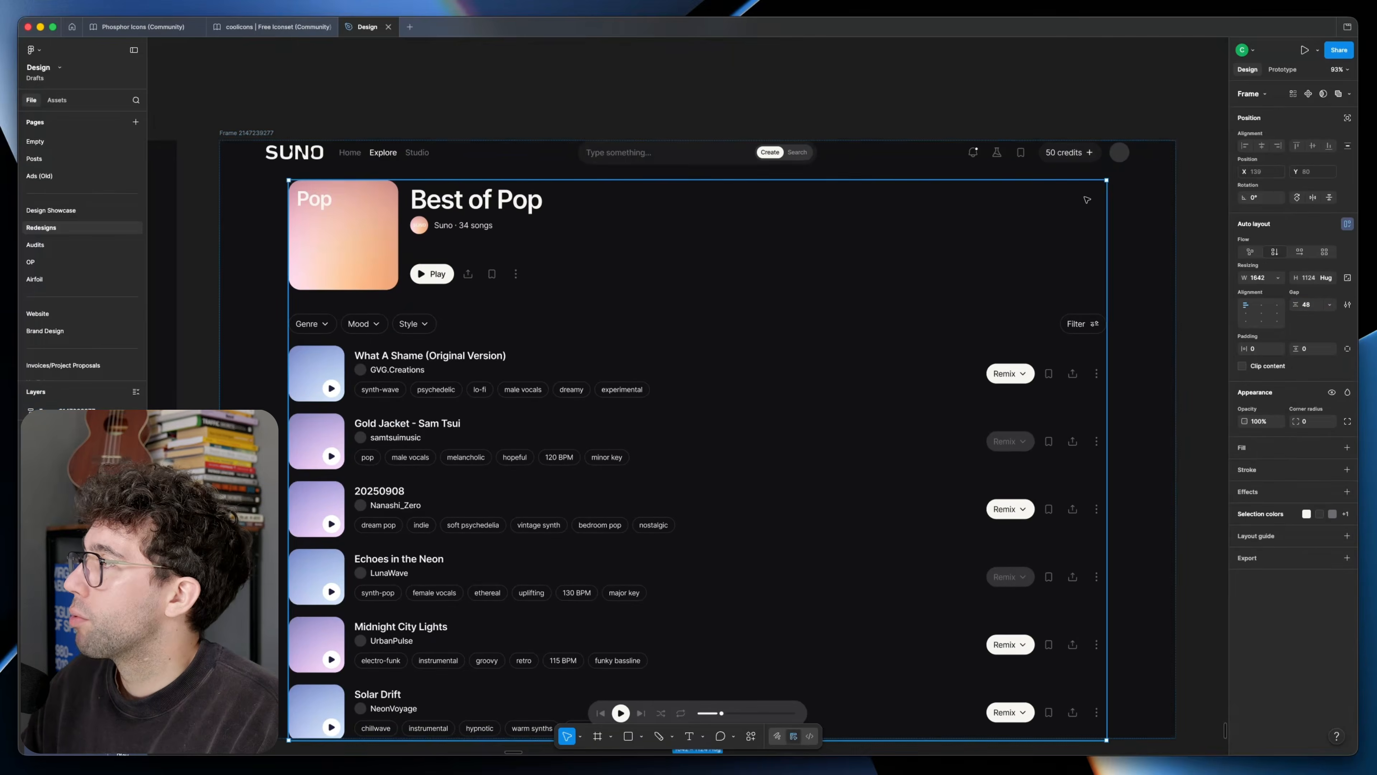
Step: Stretch the header and content to the frame's width and set the page padding to 32 px horizontal and 12 px vertical
click(1279, 324)
click(1265, 348)
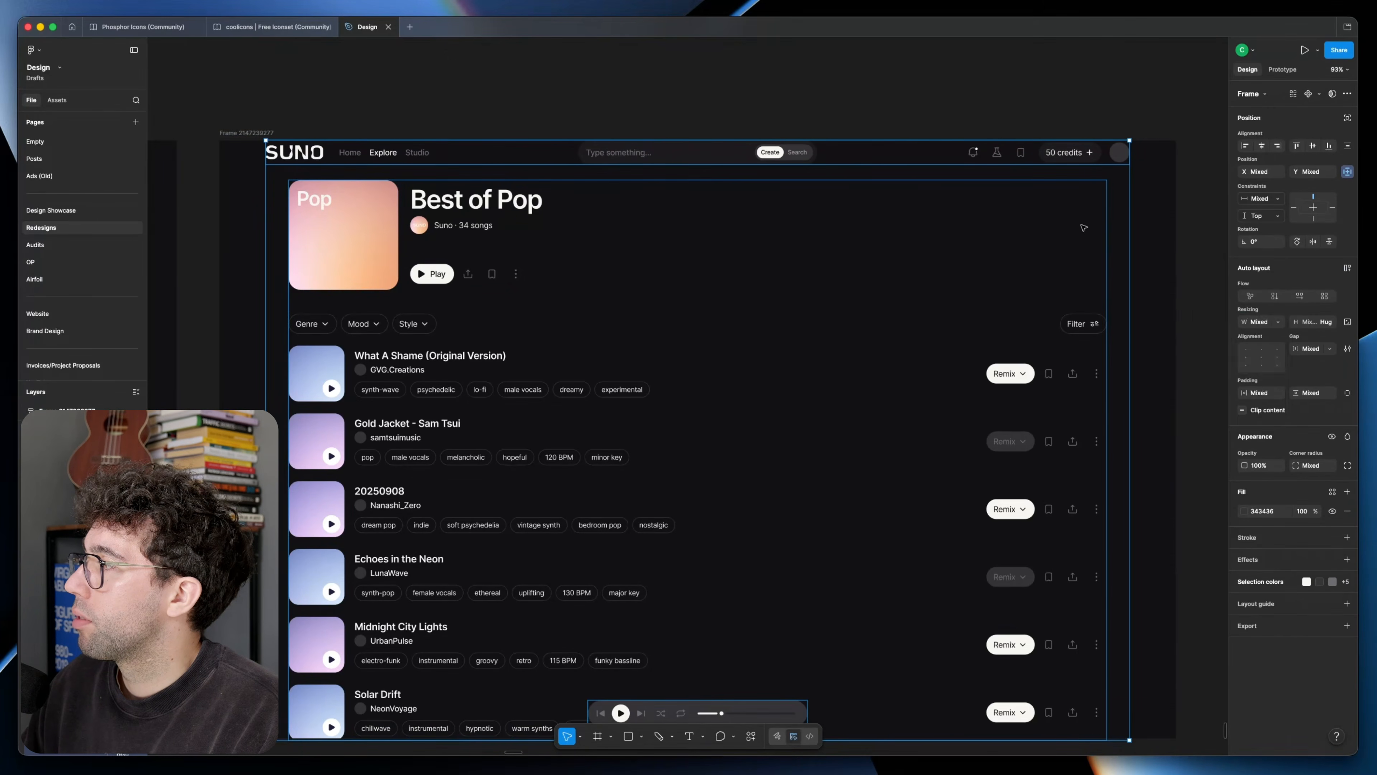
click(1150, 255)
click(1265, 371)
text(32)
key(Return)
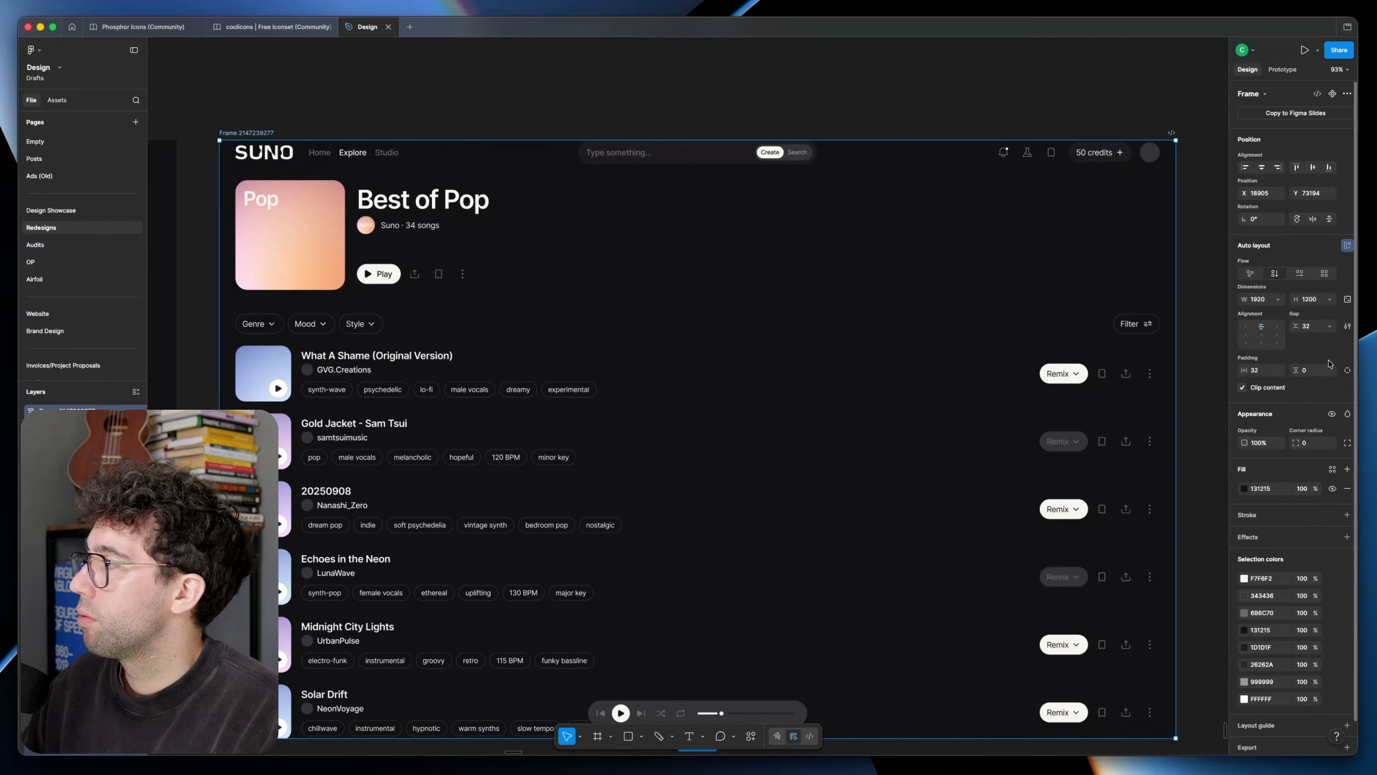
key(Return)
scroll(694, 424, down, 3)
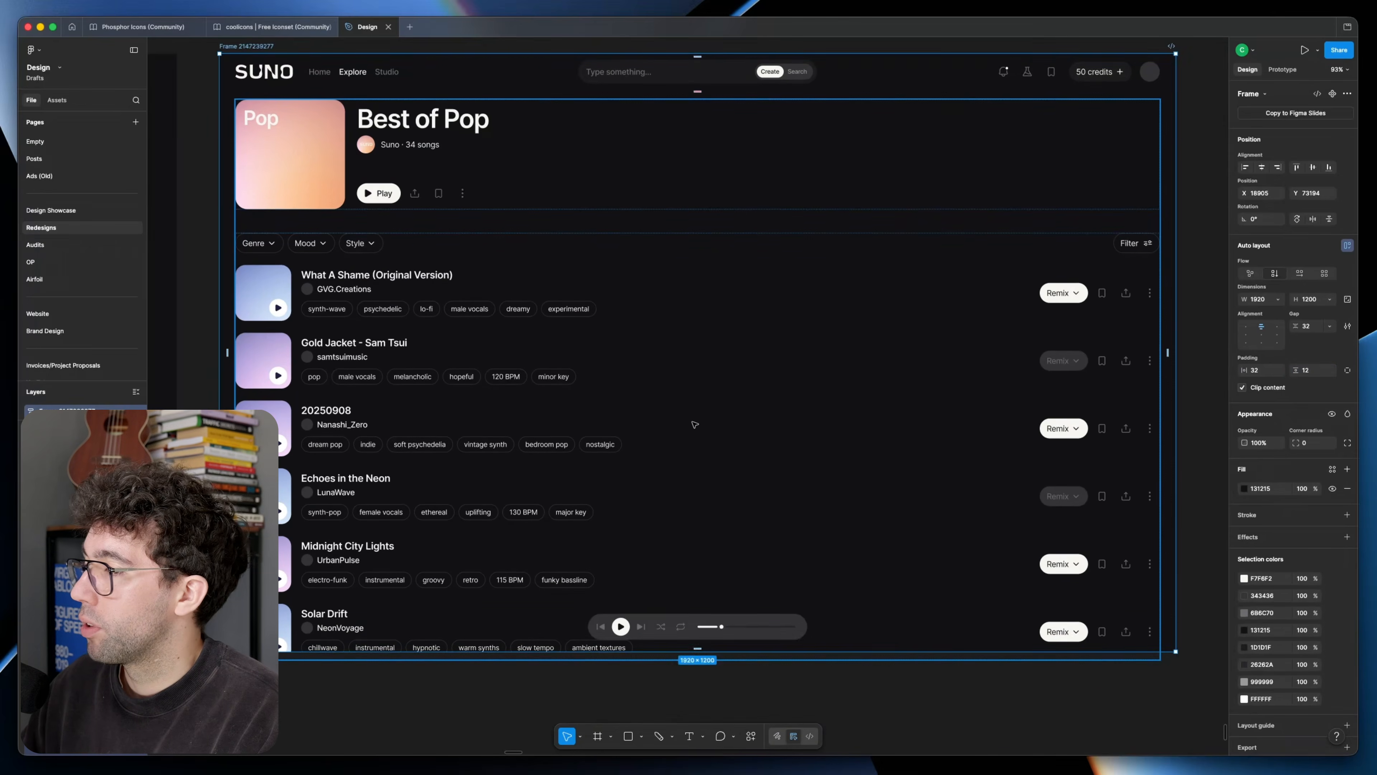
Step: Set the page frame's padding to 80 px horizontal and 20 px vertical, with a 48 px gap between header and content
click(698, 623)
scroll(209, 227, up, 3)
key(Escape)
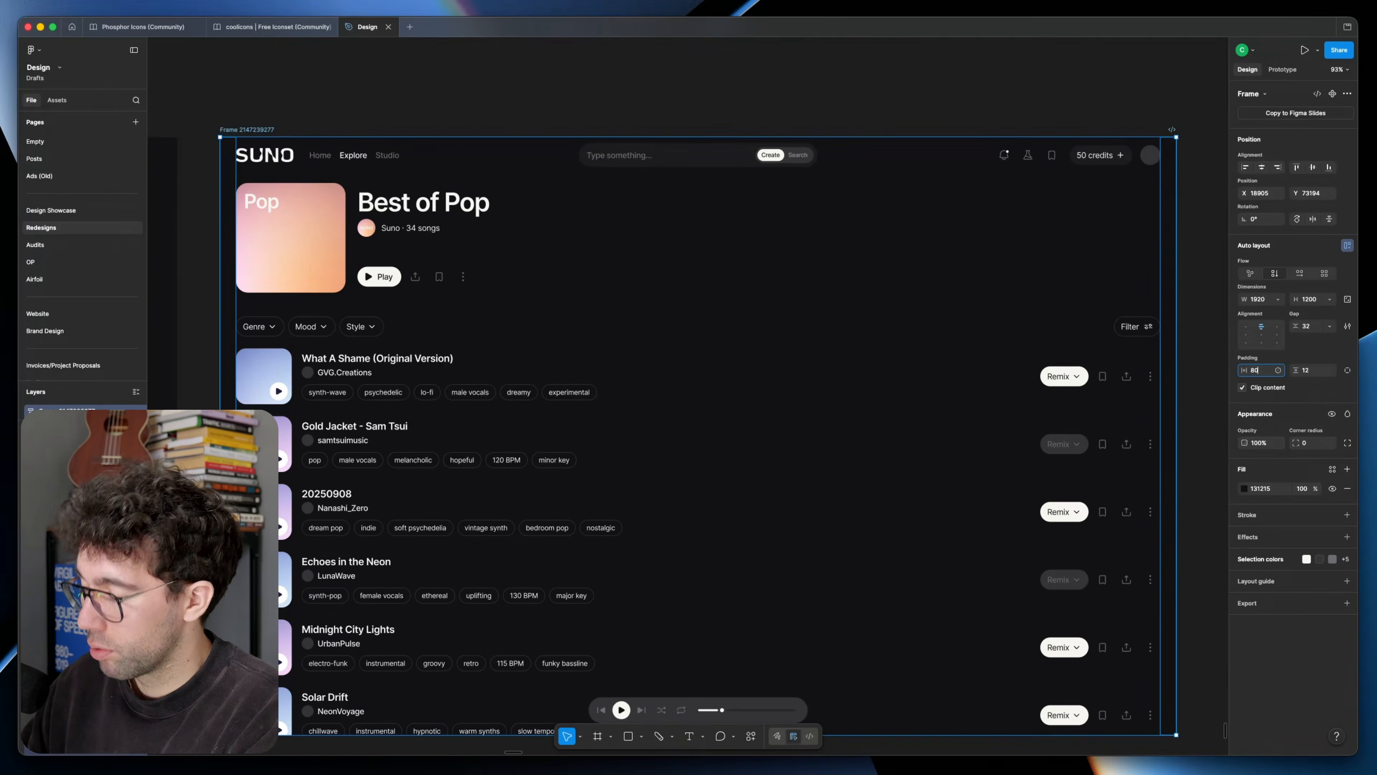
key(Return)
drag(944, 203, 927, 146)
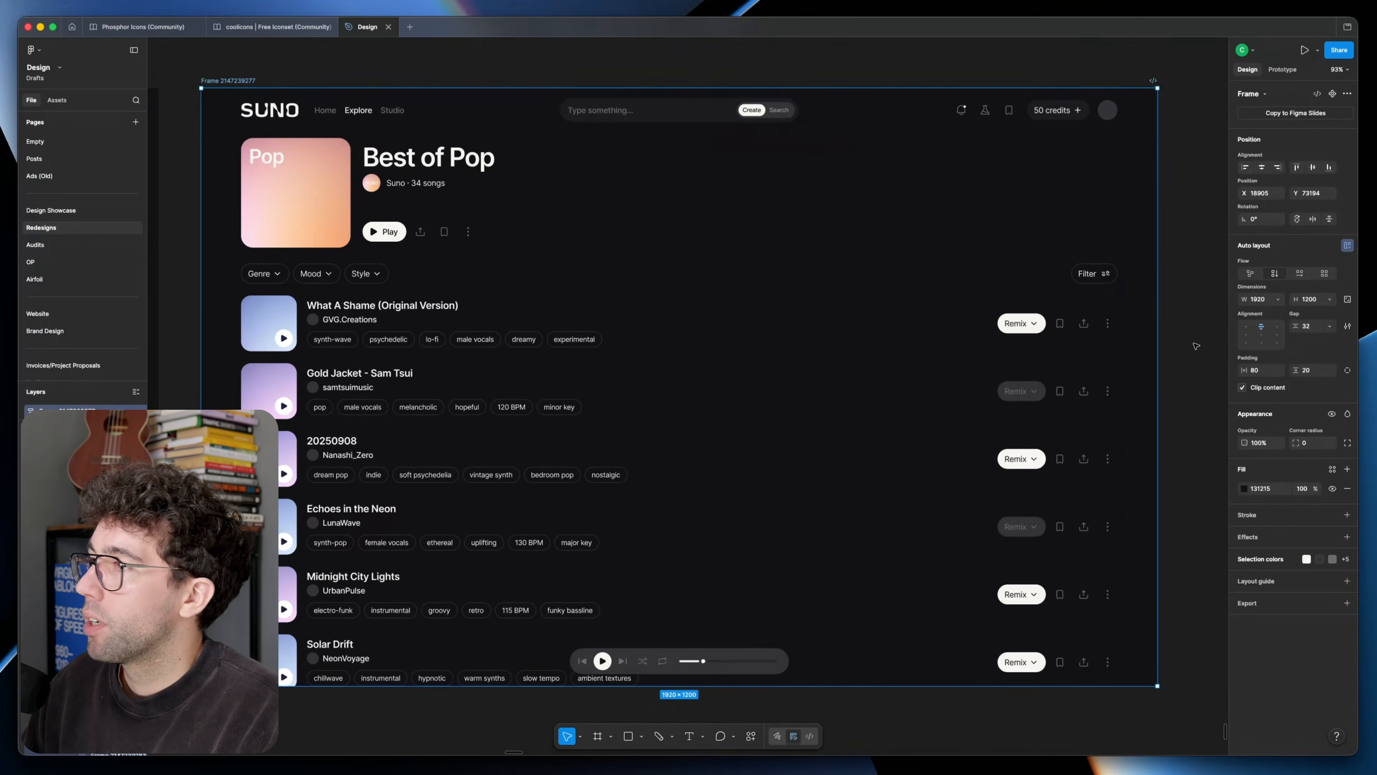
click(1211, 217)
drag(1211, 217, 1205, 245)
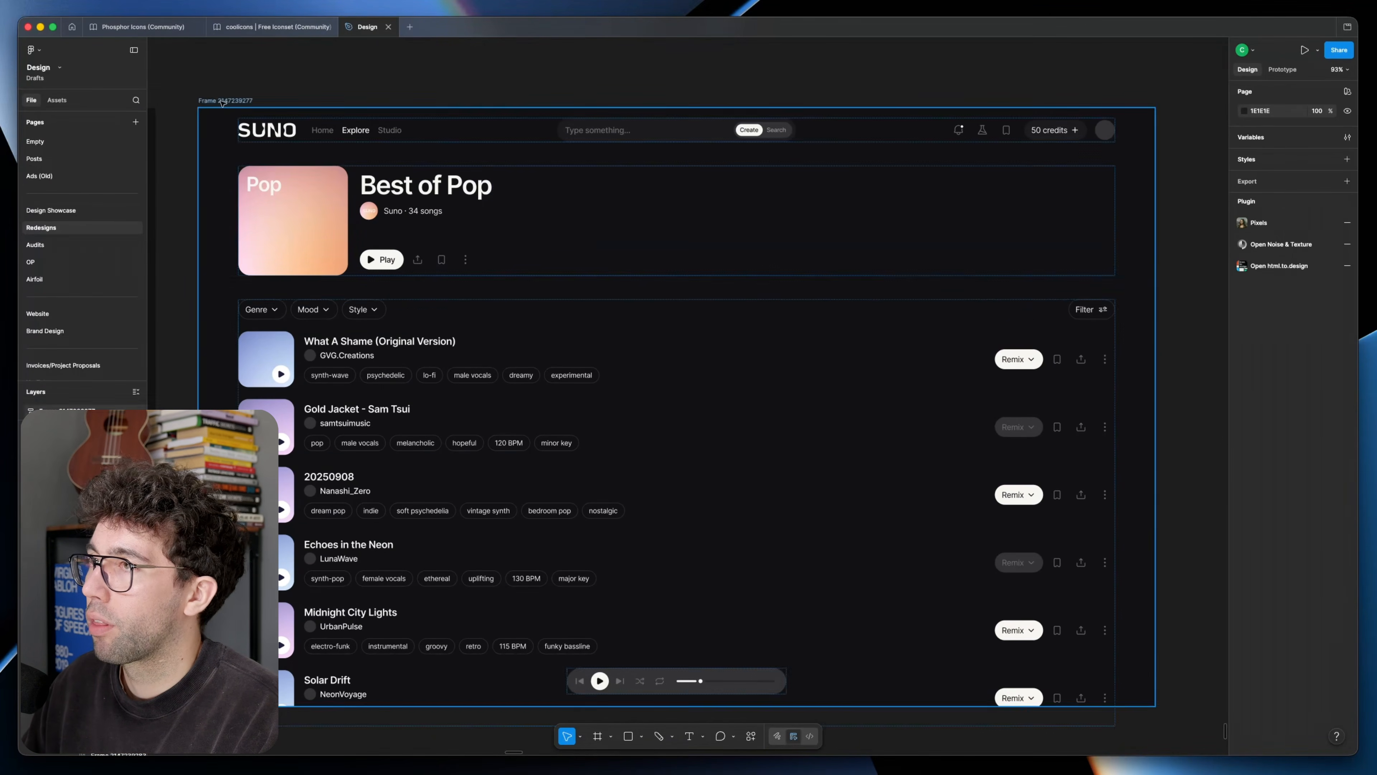
Step: Move the player bar to Y 1128, leaving 20 px between it and the frame's lower edge
click(678, 682)
key(alt)
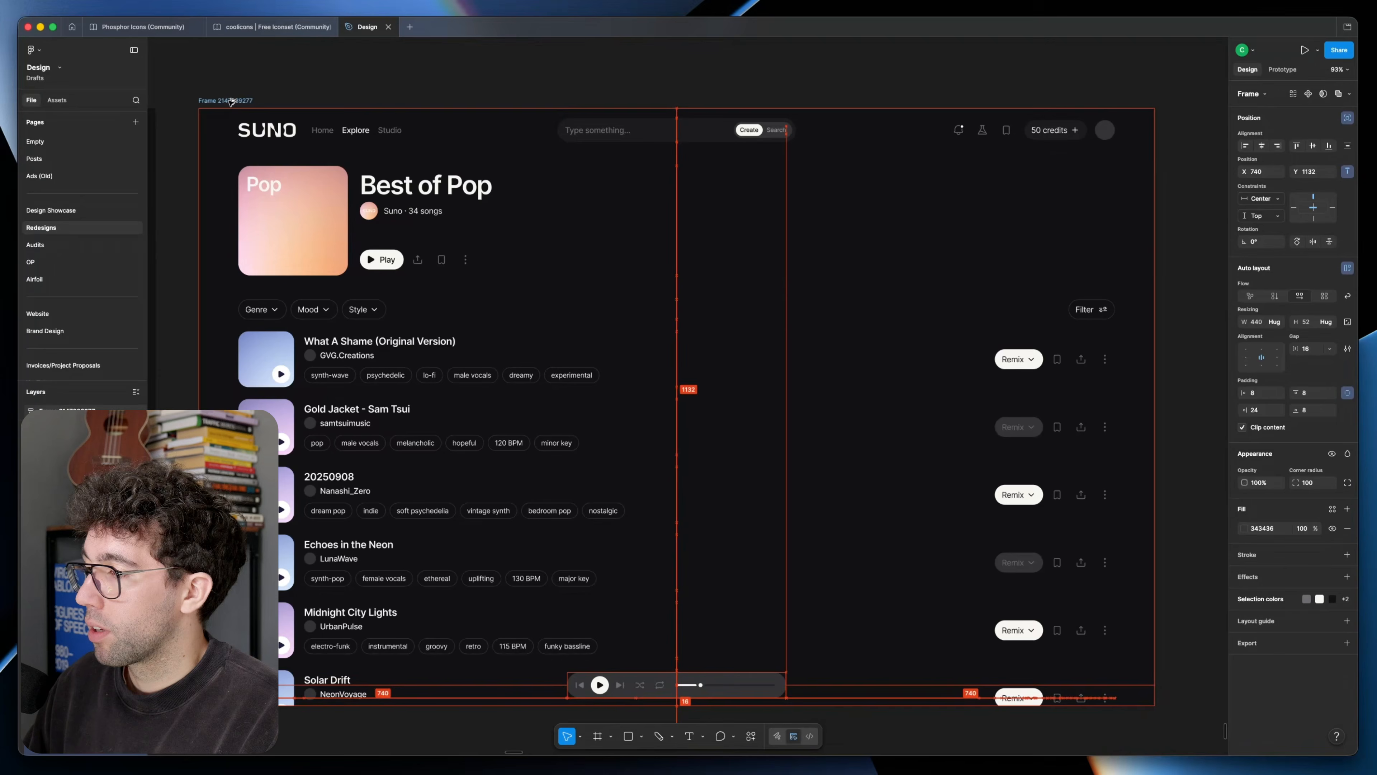
key(Down)
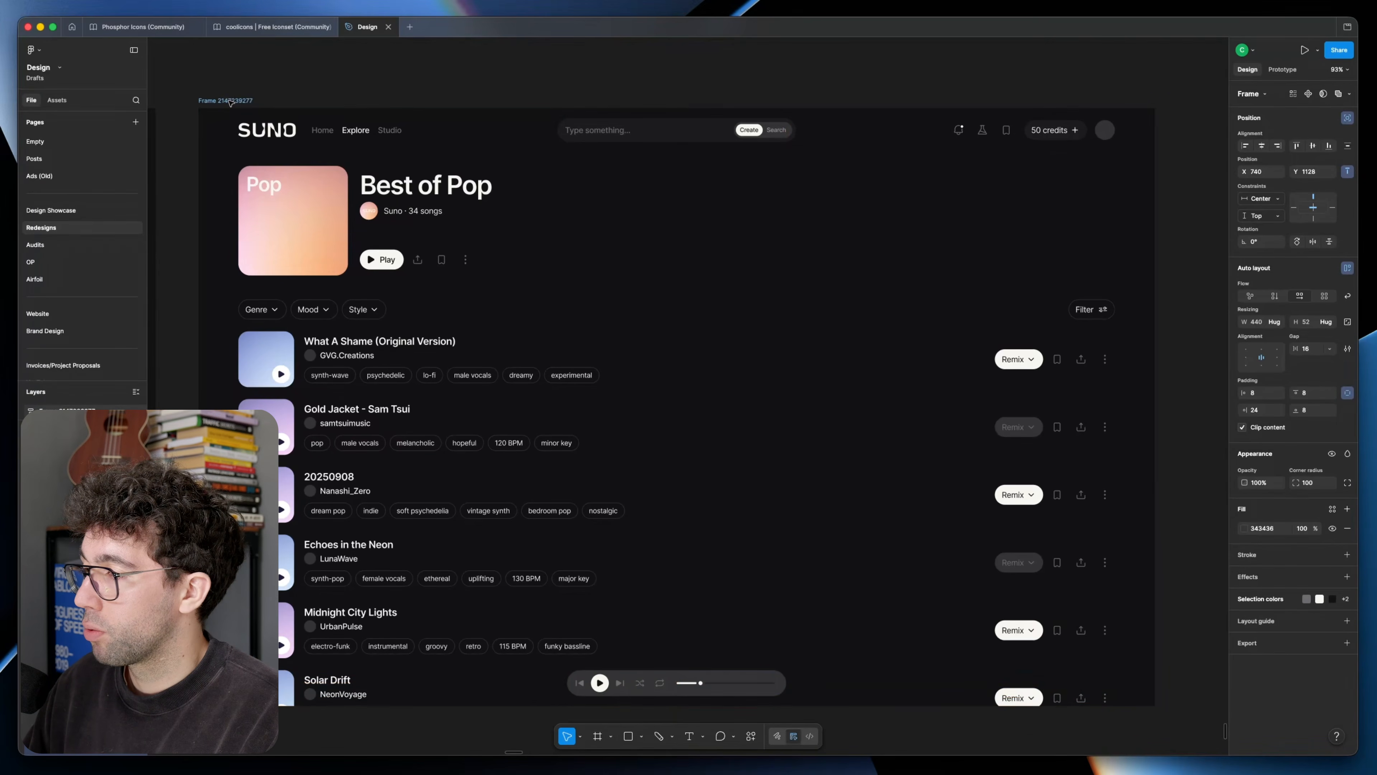
key(Escape)
drag(1170, 384, 1153, 332)
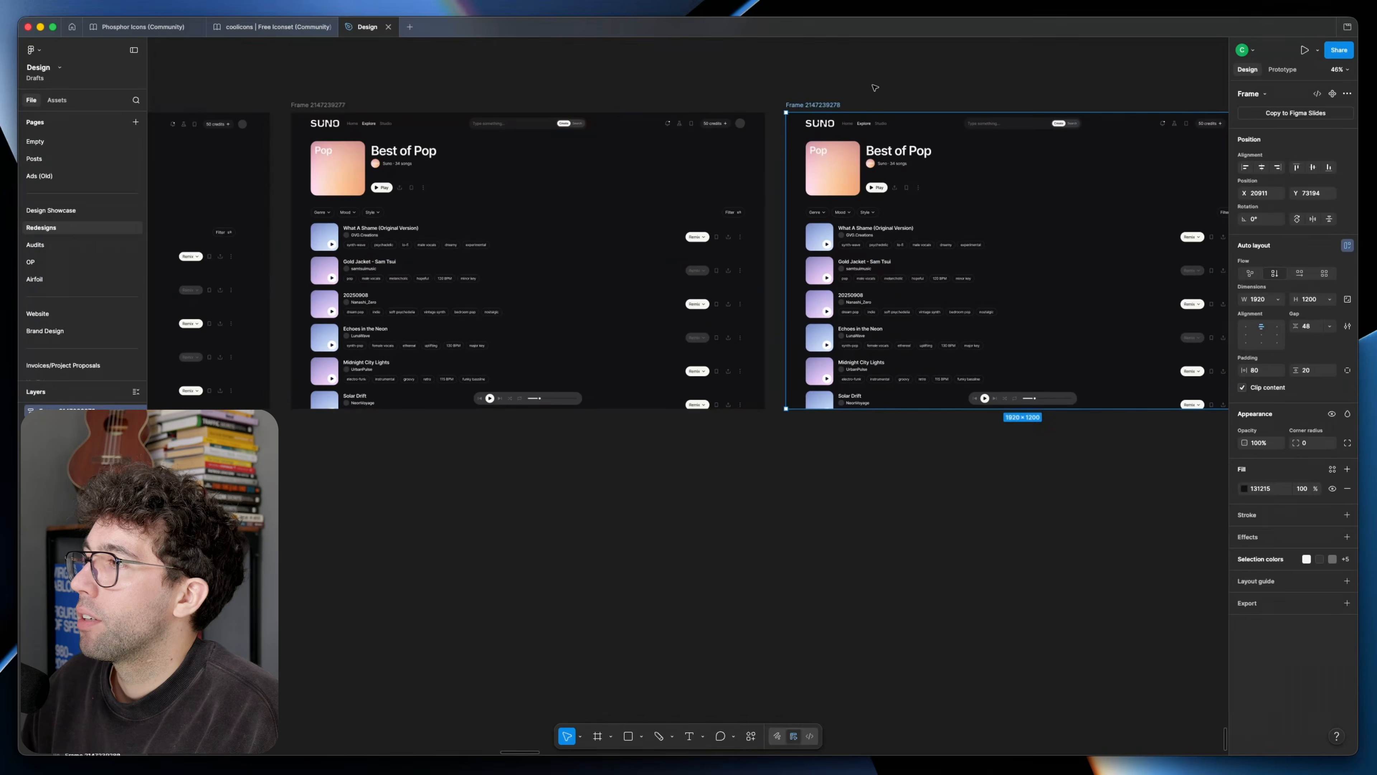
Step: Duplicate the page frame and place the copy beside the original
click(873, 86)
drag(866, 185, 563, 243)
scroll(547, 238, up, 4)
Step: Copy the playlist cover and the song covers of the new frame and group the copies outside it
double_click(524, 226)
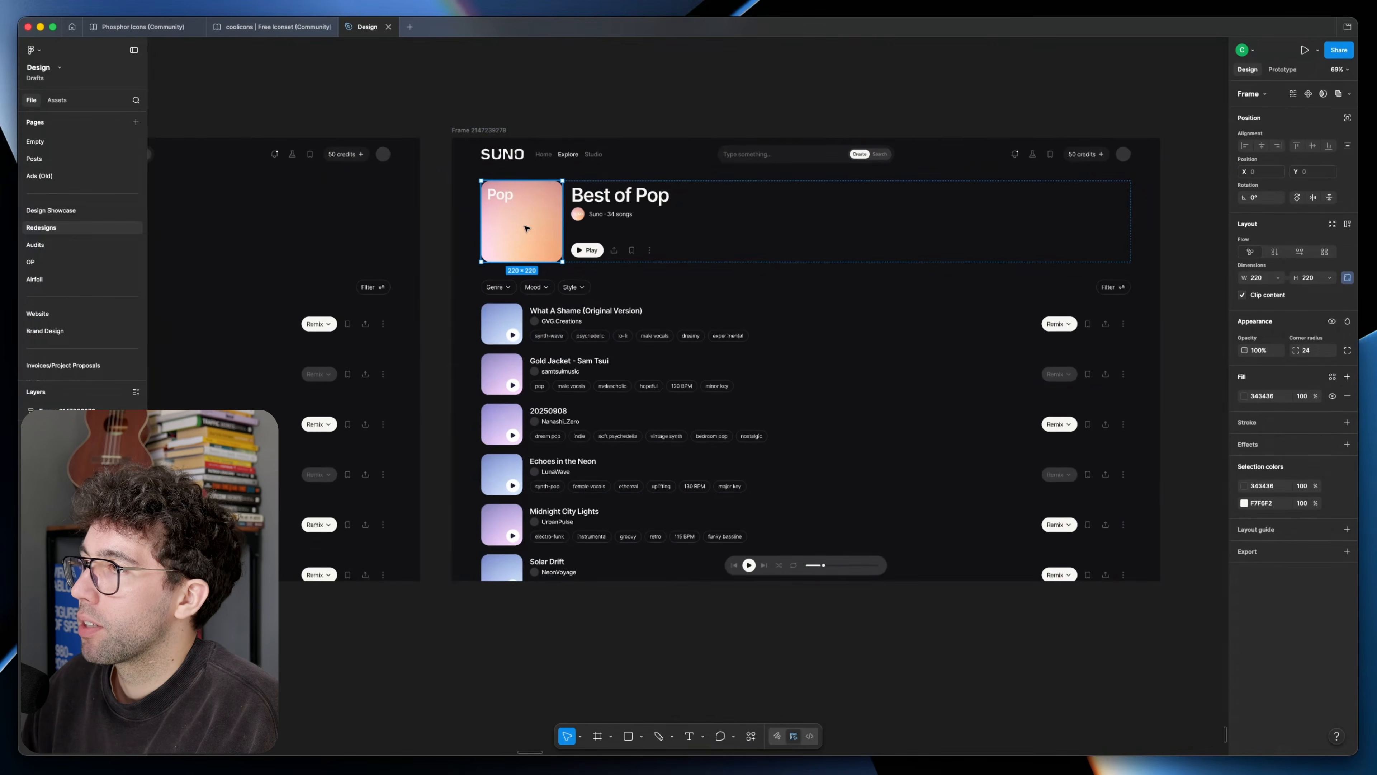
shift+click(510, 329)
shift+double_click(510, 329)
shift+double_click(509, 376)
shift+double_click(508, 426)
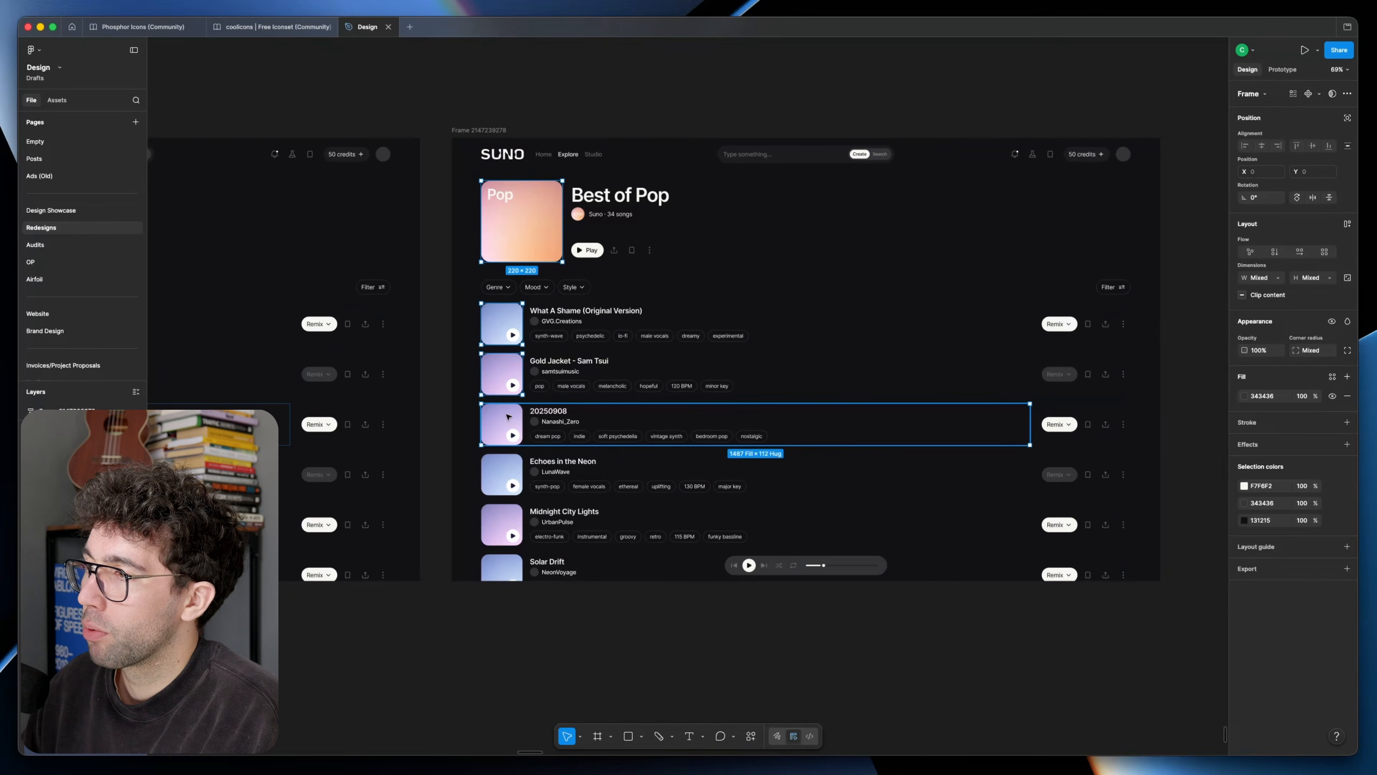
shift+double_click(509, 475)
drag(1100, 333, 952, 326)
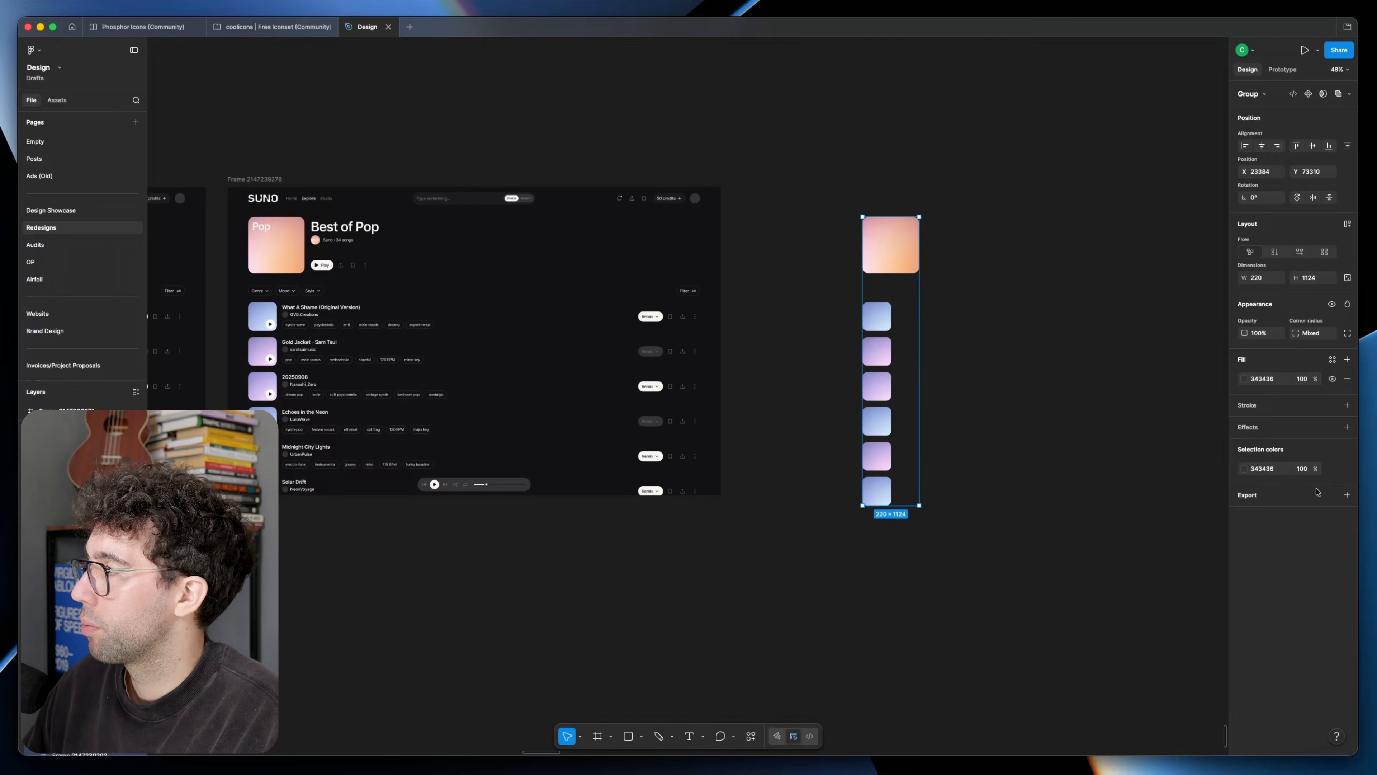
Step: Add a uniform layer blur to the grouped cover copies
click(1348, 426)
click(1127, 449)
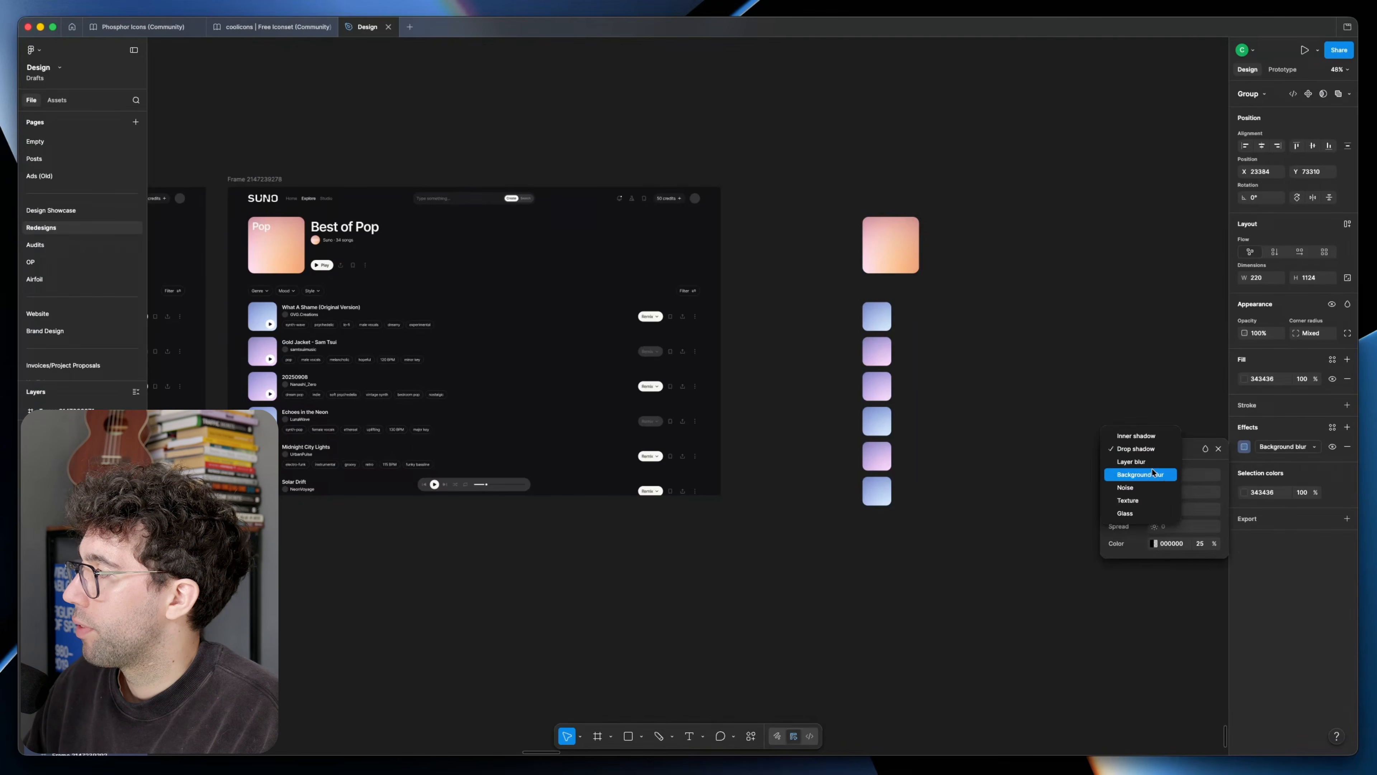
click(1149, 463)
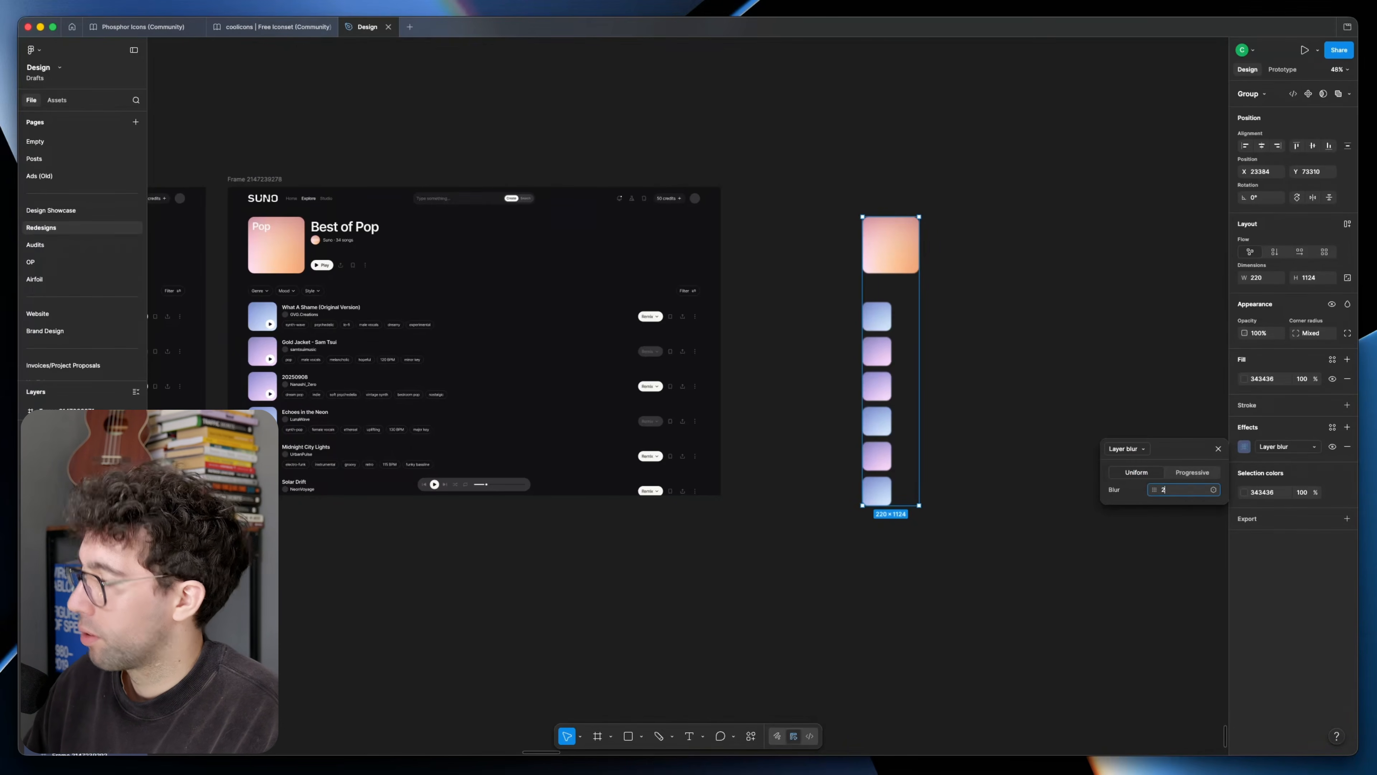
click(1036, 326)
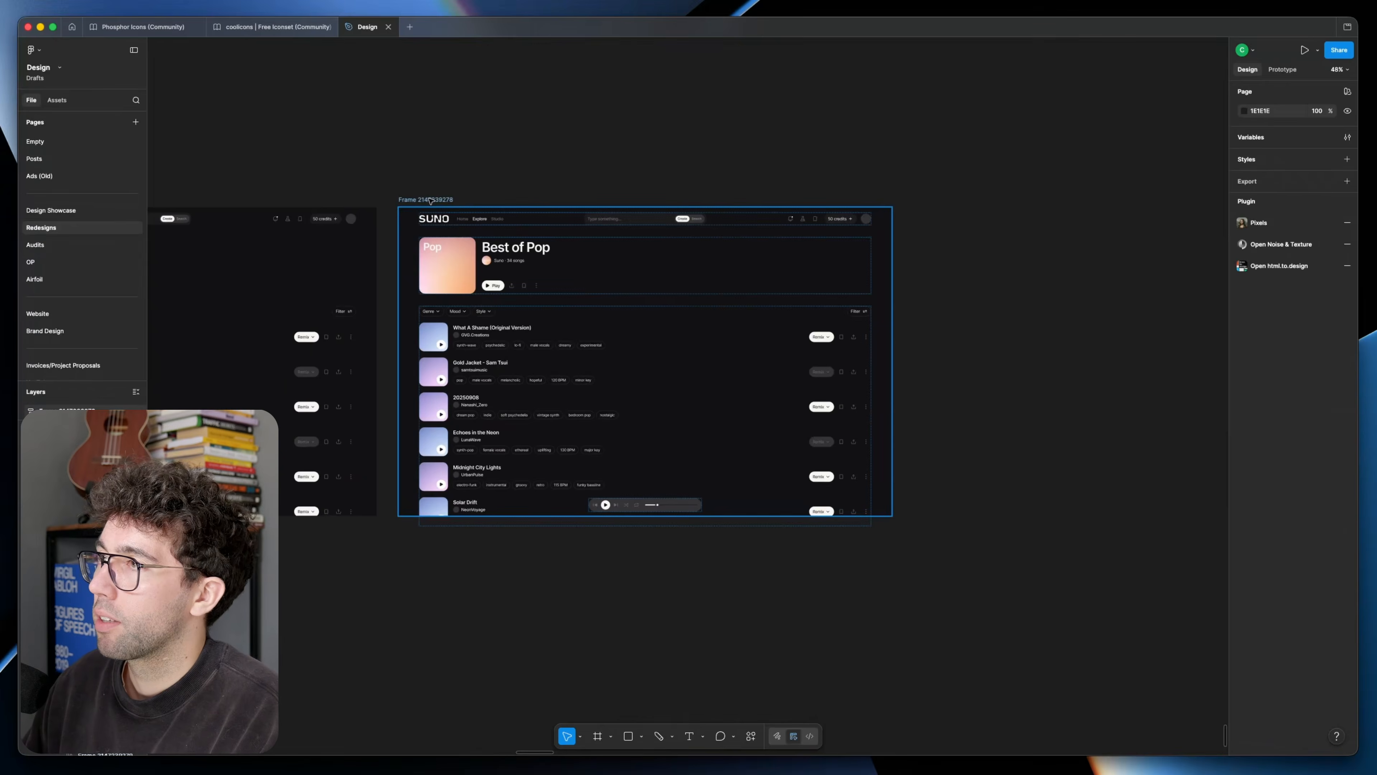
Step: Paste the blurred cover group into the page frame, align it behind the covers at X 80, Y 124, and set its opacity to 40%
click(475, 209)
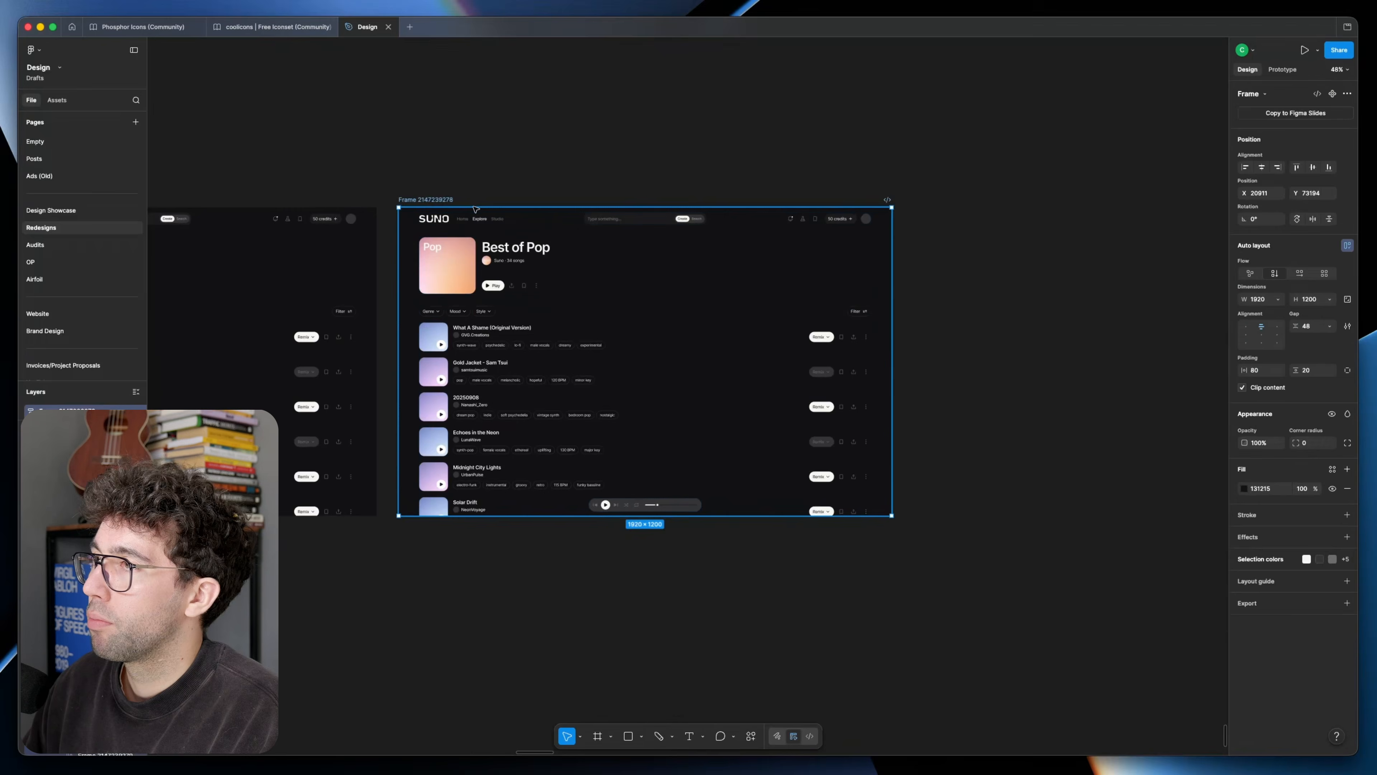
key(super+v)
key(alt)
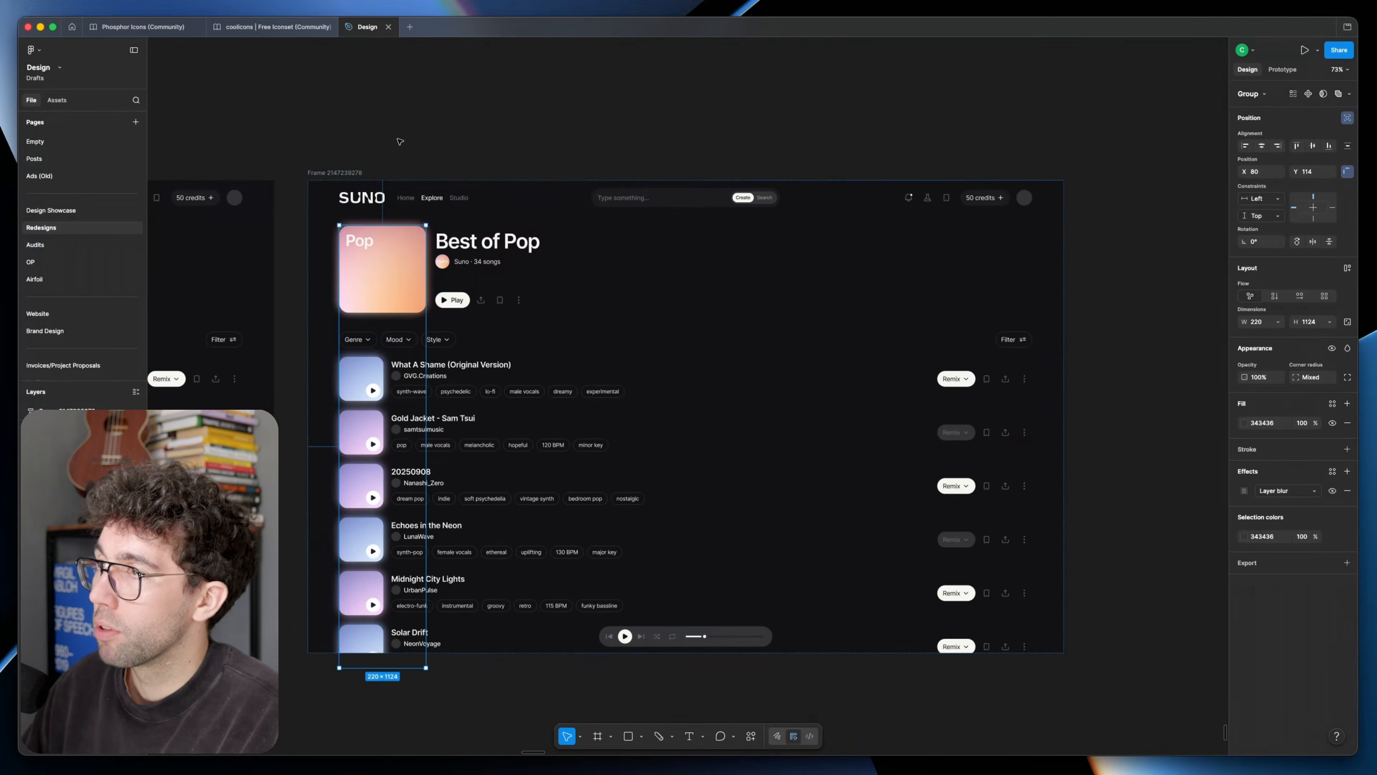
click(404, 144)
drag(417, 156, 503, 123)
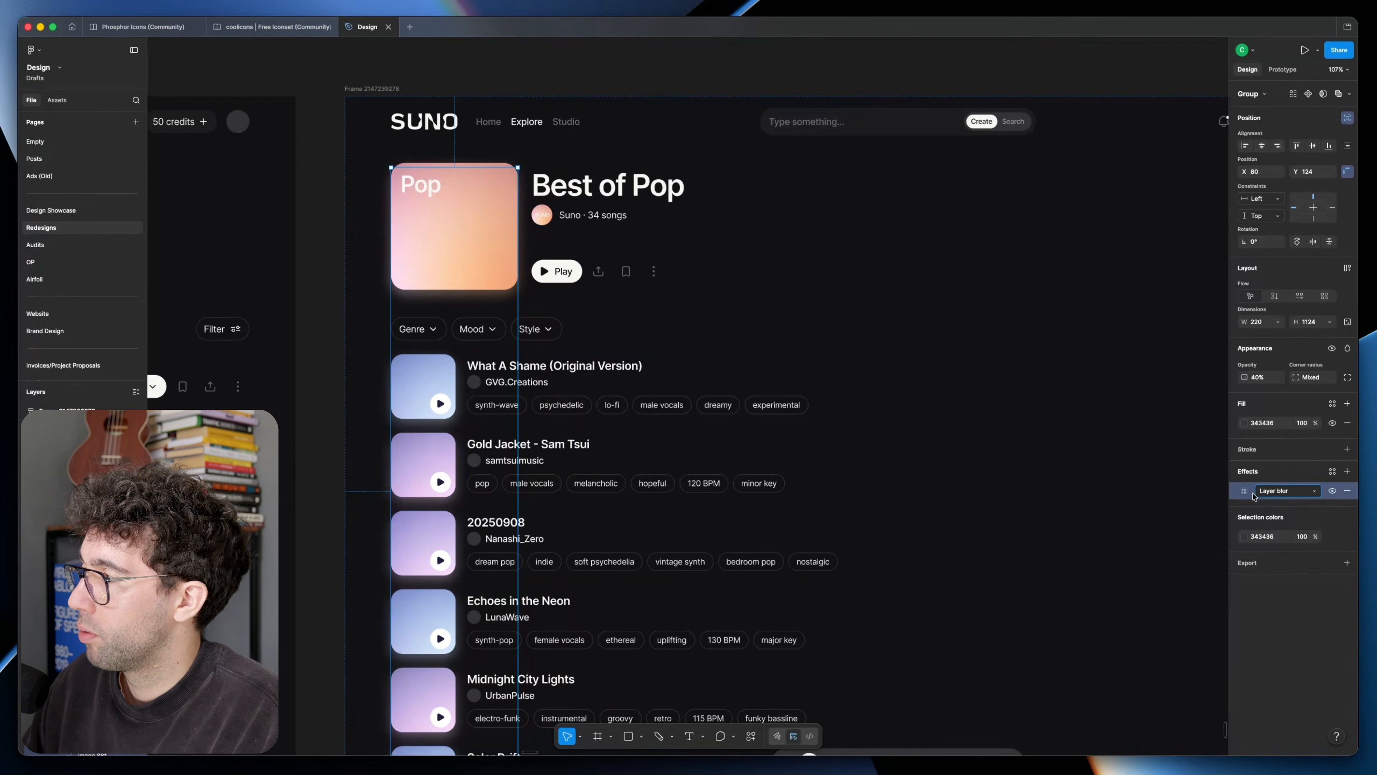
Step: Increase the layer blur of the glow group behind the covers to 40
click(1243, 491)
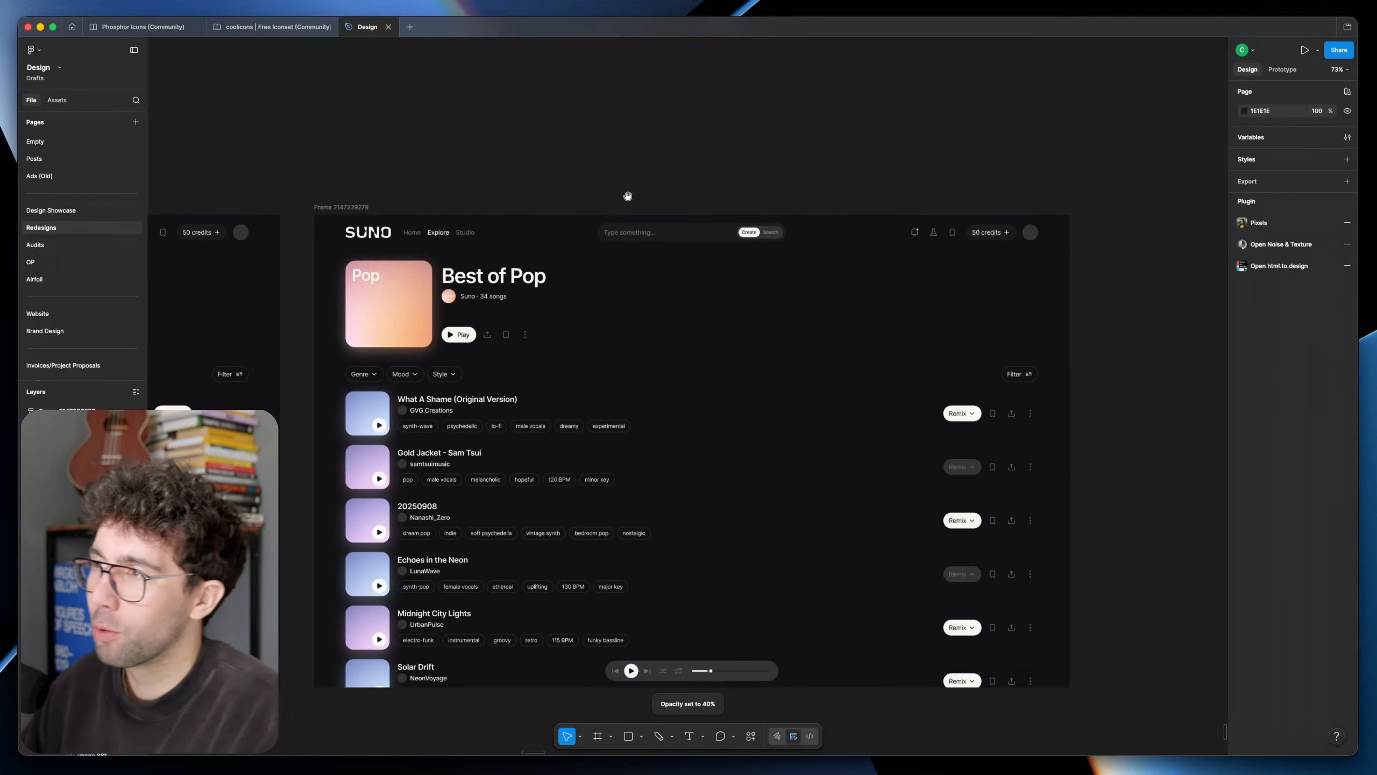
scroll(627, 196, up, 5)
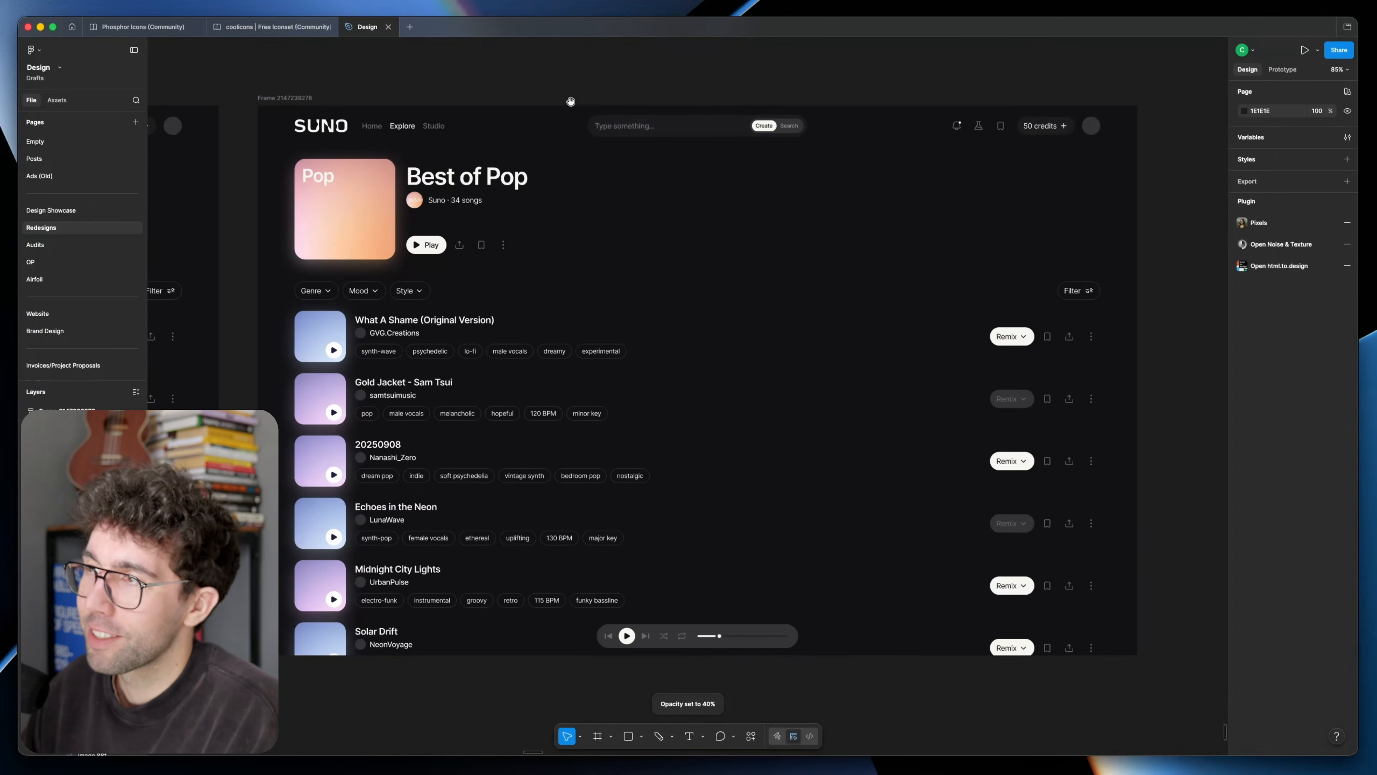
scroll(490, 162, down, 10)
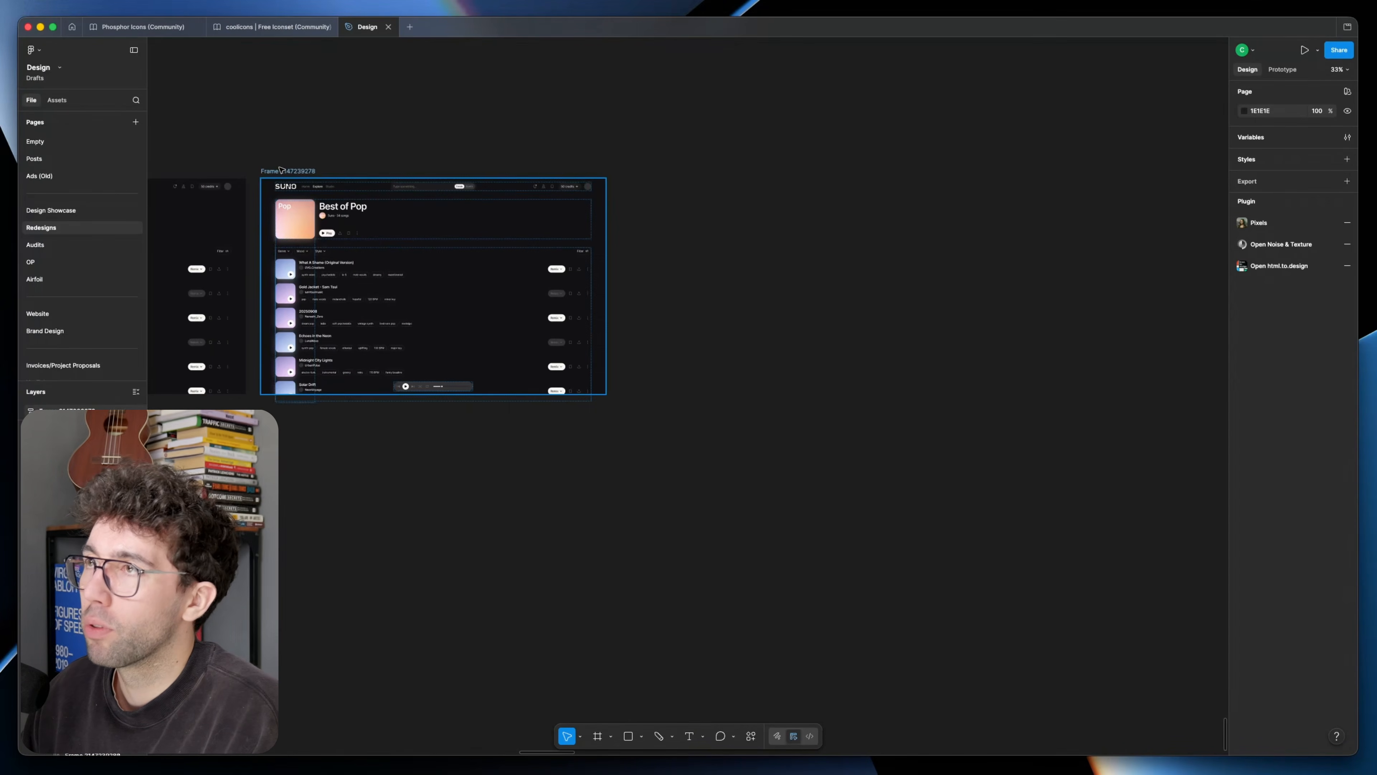
Step: Duplicate the page frame with the cover glow and, in the copy, remove the glow behind the song covers only
drag(281, 171, 641, 172)
scroll(726, 269, up, 4)
double_click(606, 199)
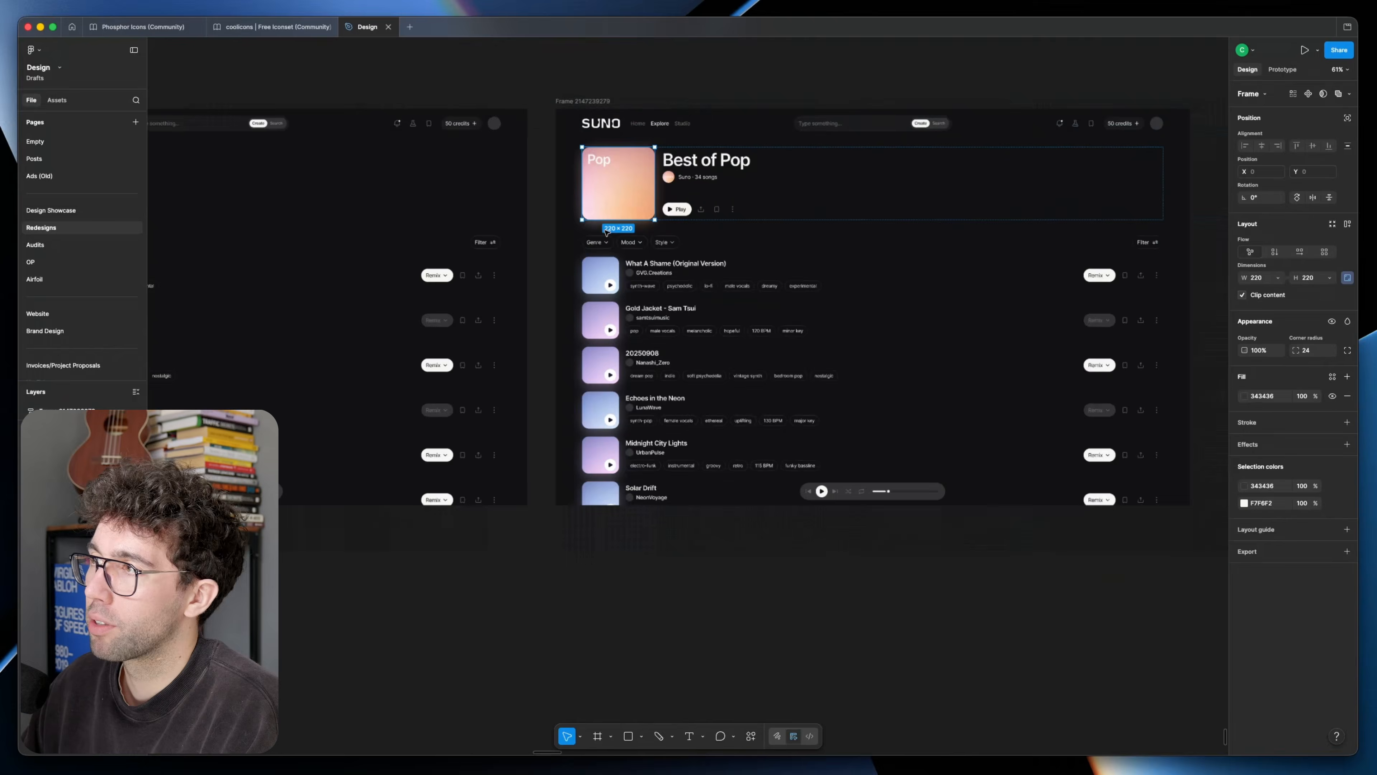
scroll(610, 209, up, 3)
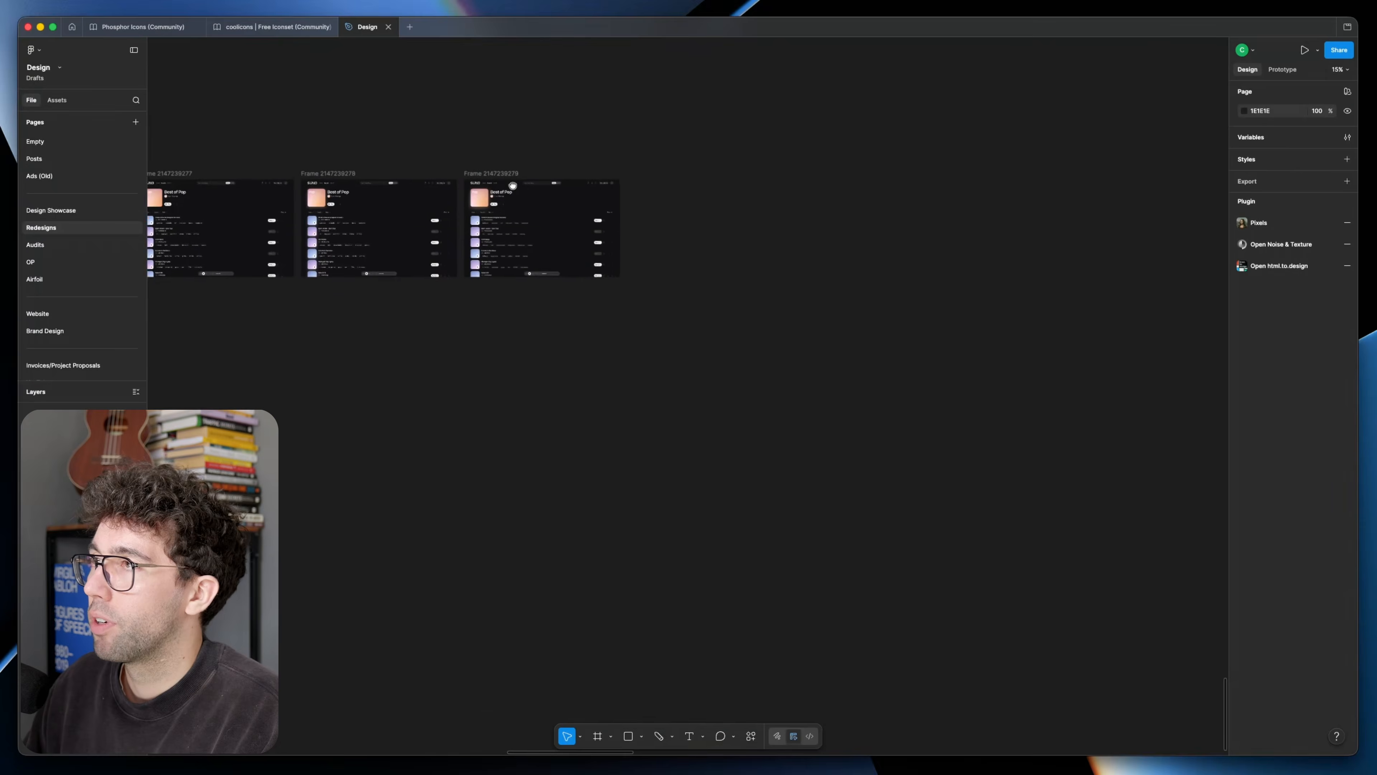
scroll(513, 185, up, 4)
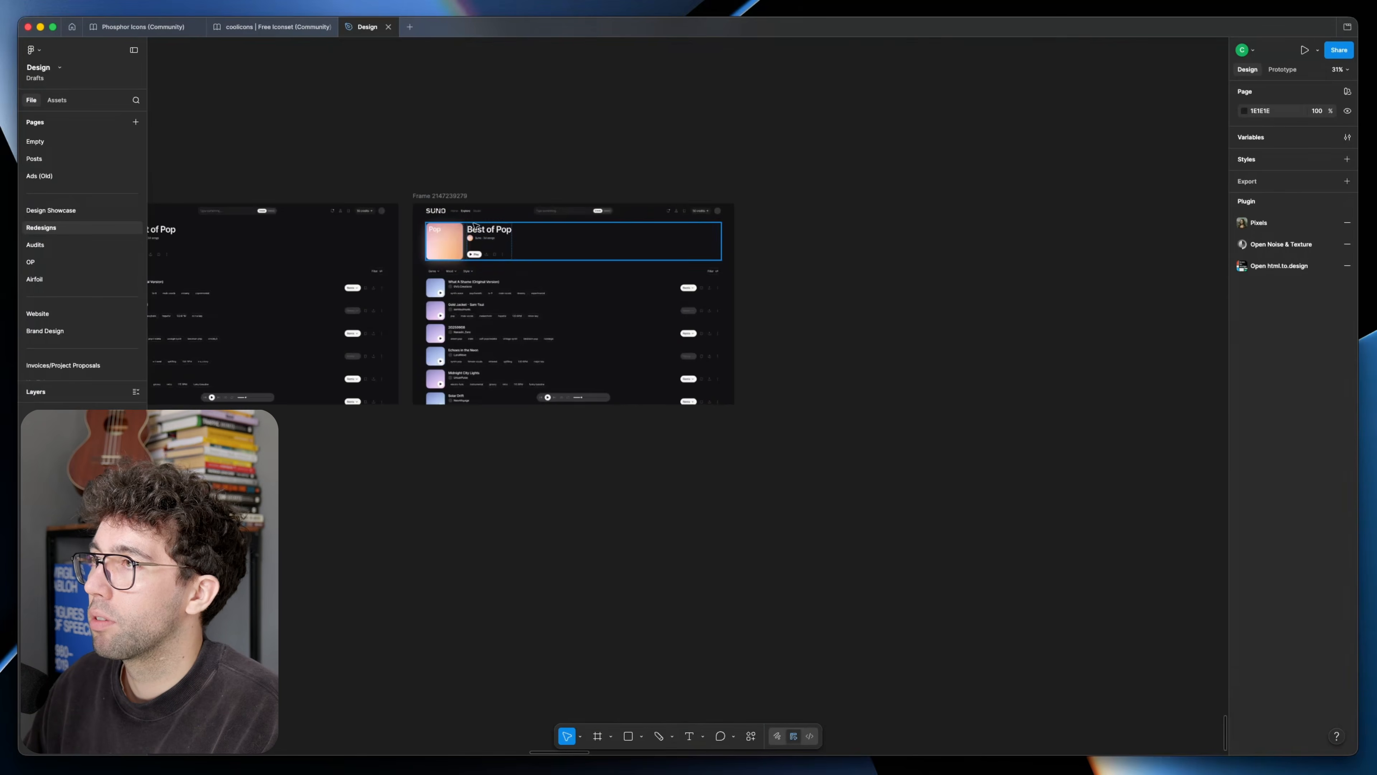
Step: Duplicate the version with only the playlist cover glow and place the copy beside it
drag(443, 195, 776, 199)
click(752, 178)
scroll(750, 179, right, 3)
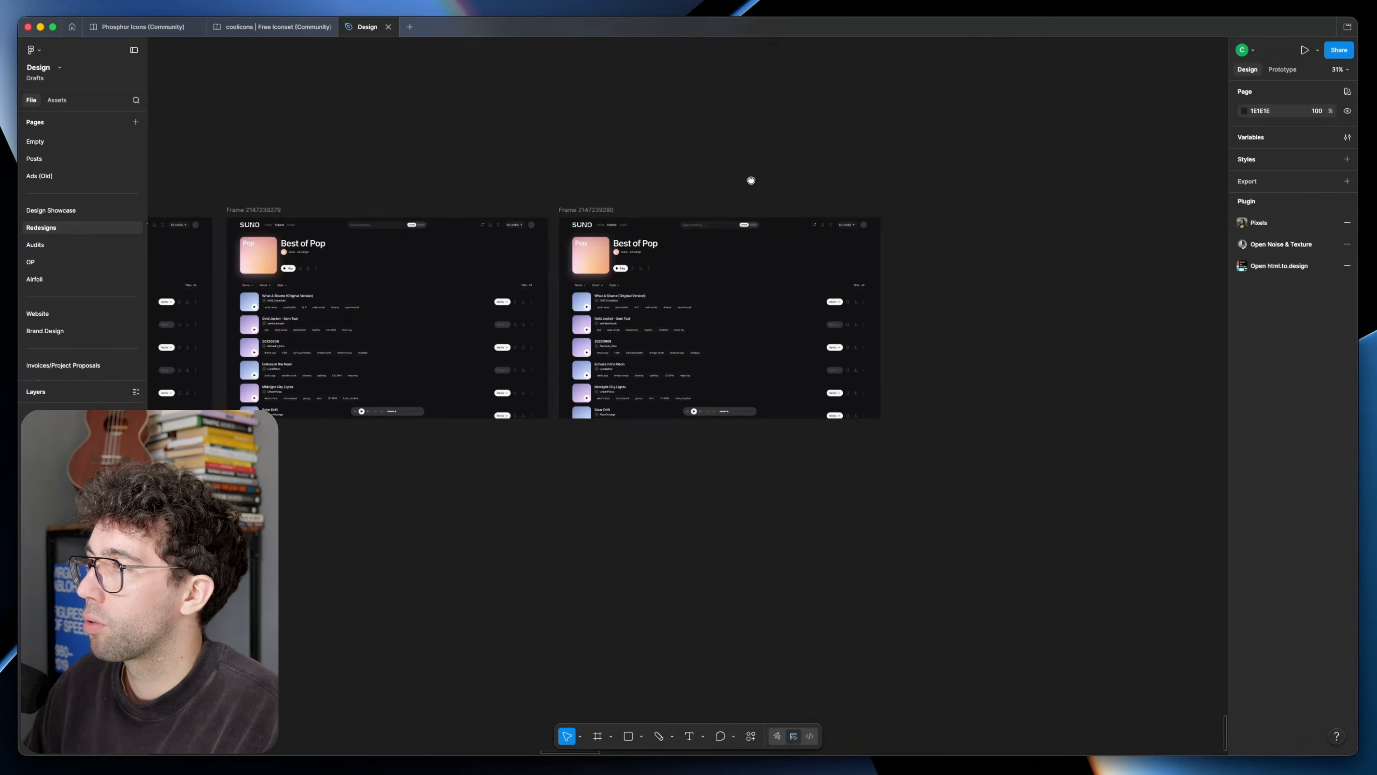
Step: Set the "Best of Pop" title in the newest copy in a serif font and compare the page with the original SUNO playlist page
scroll(627, 258, up, 5)
super+click(600, 211)
shift+super+click(445, 207)
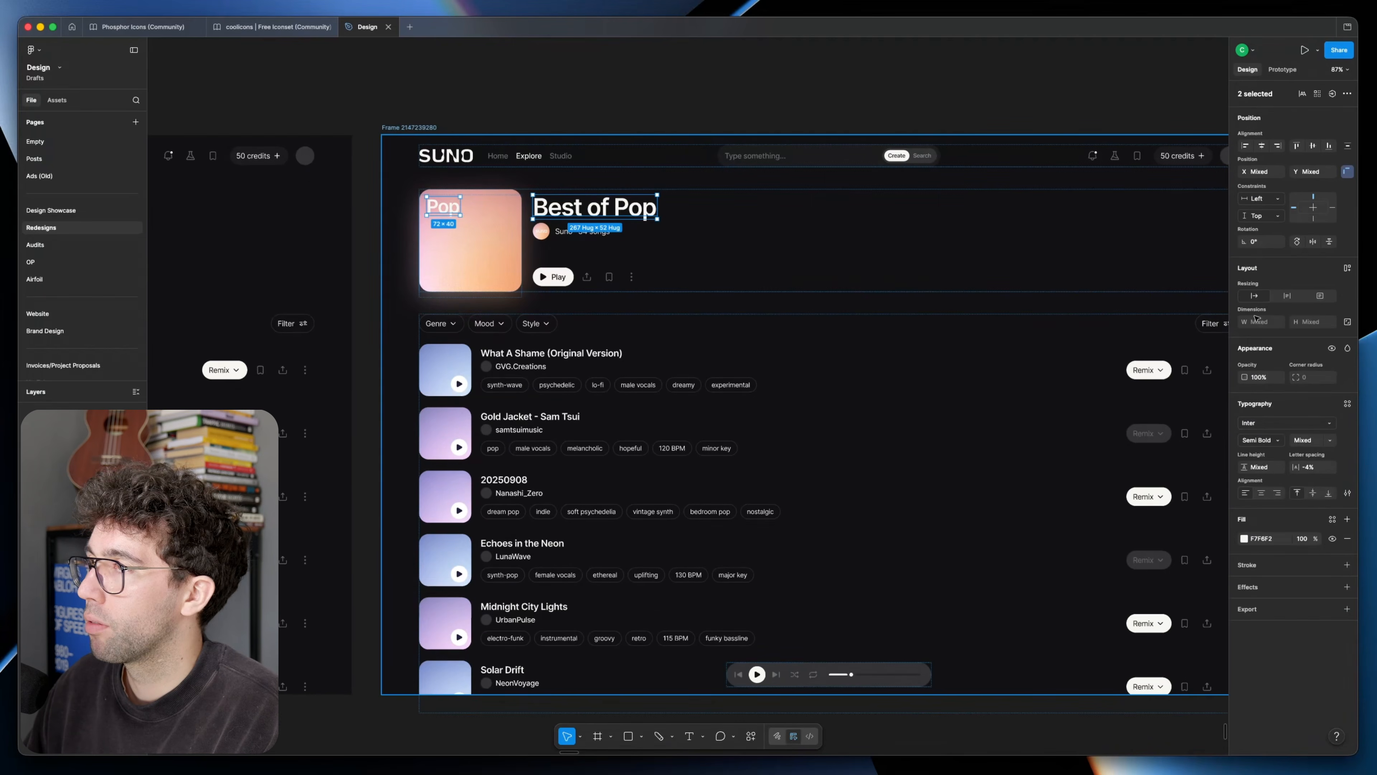
click(1271, 422)
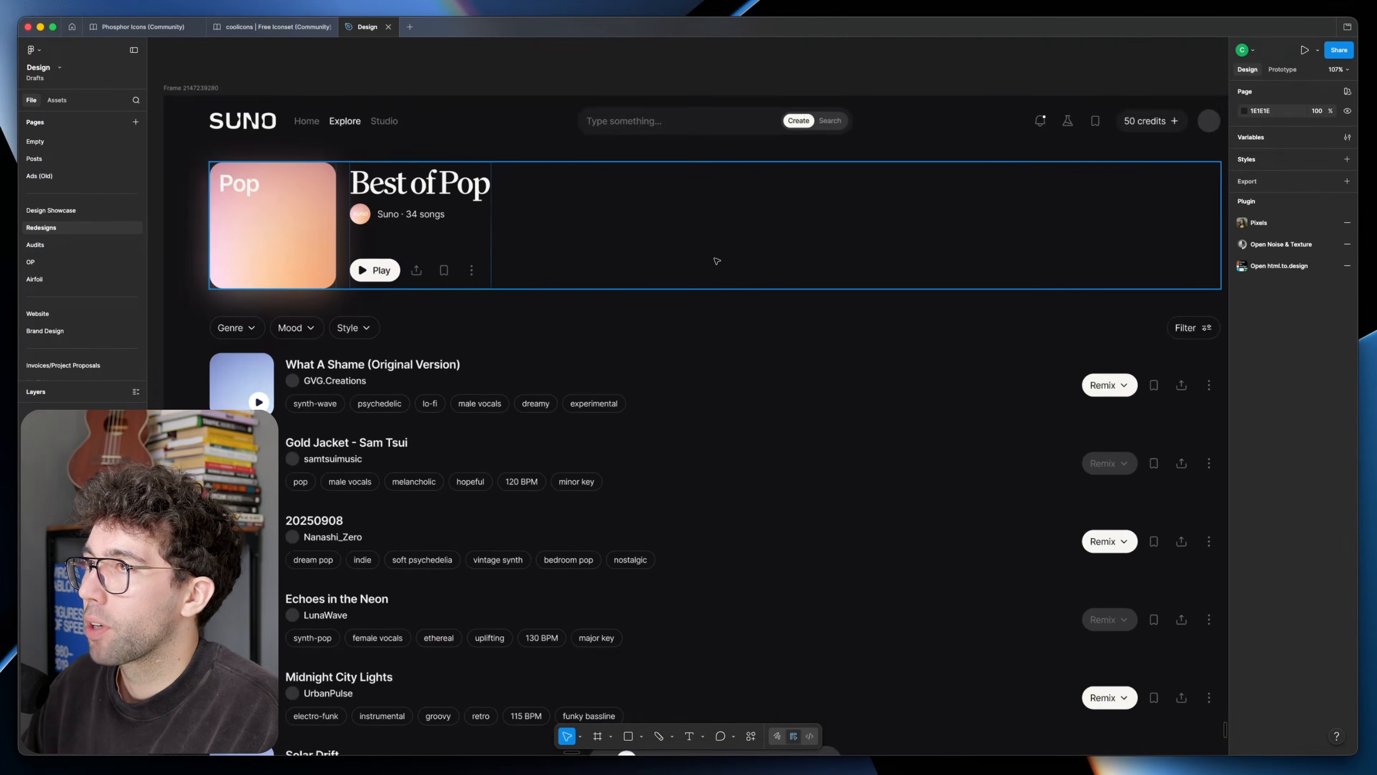
scroll(717, 262, right, 2)
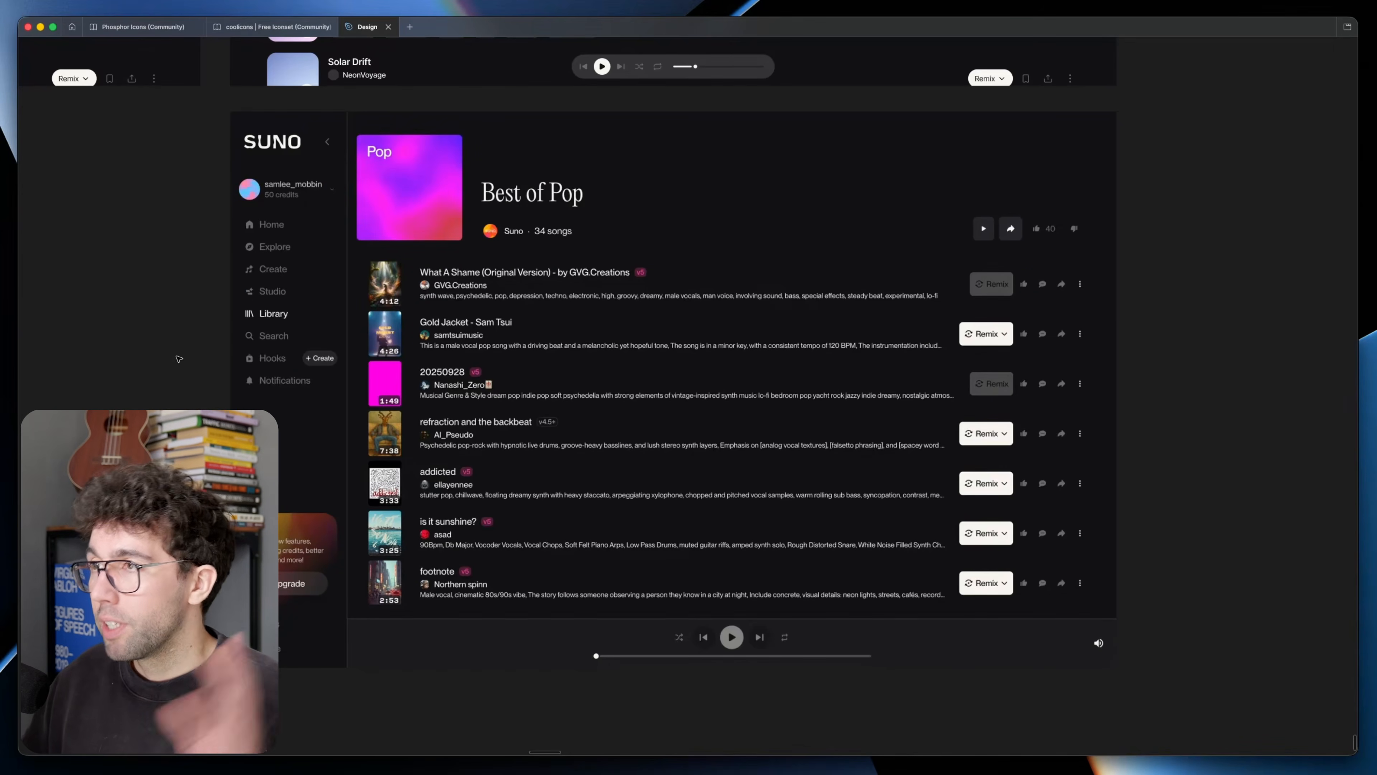
scroll(812, 542, up, 1)
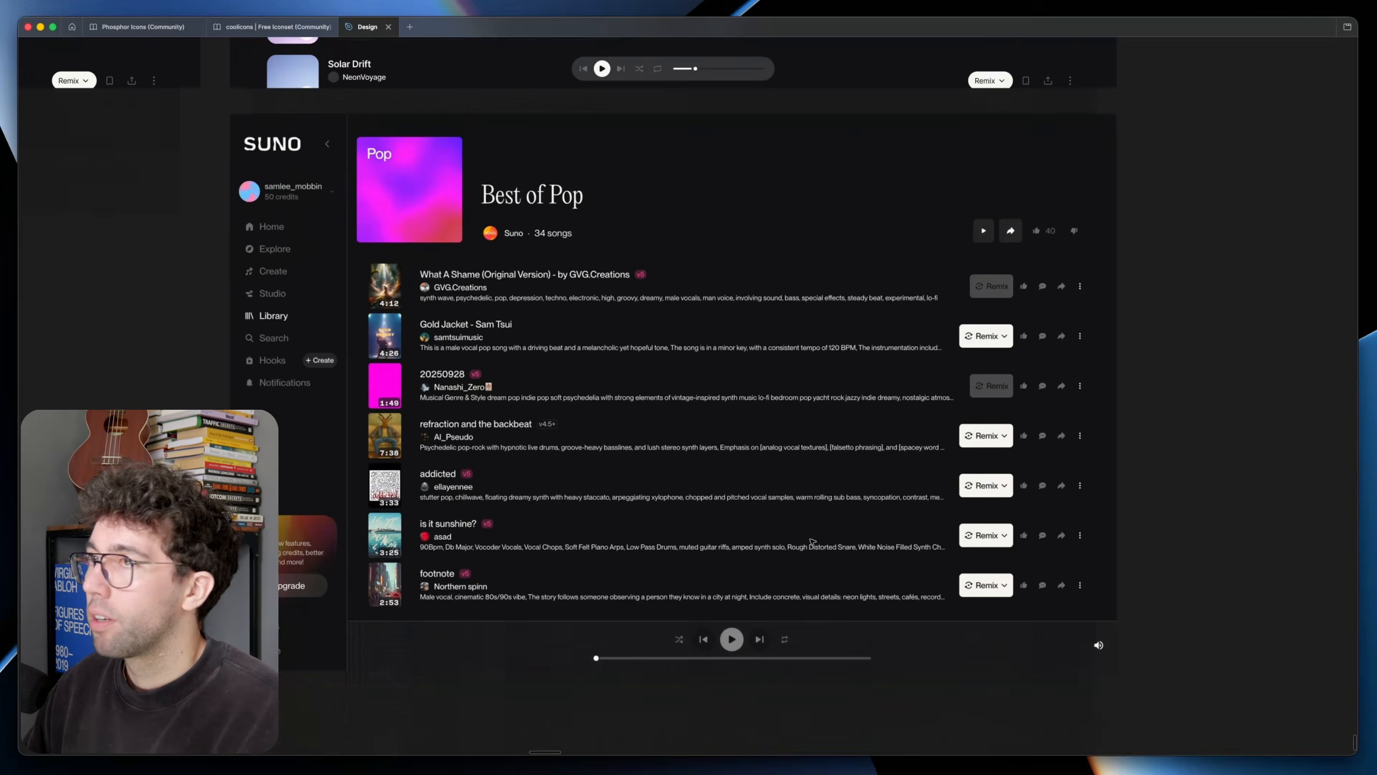
scroll(813, 541, up, 10)
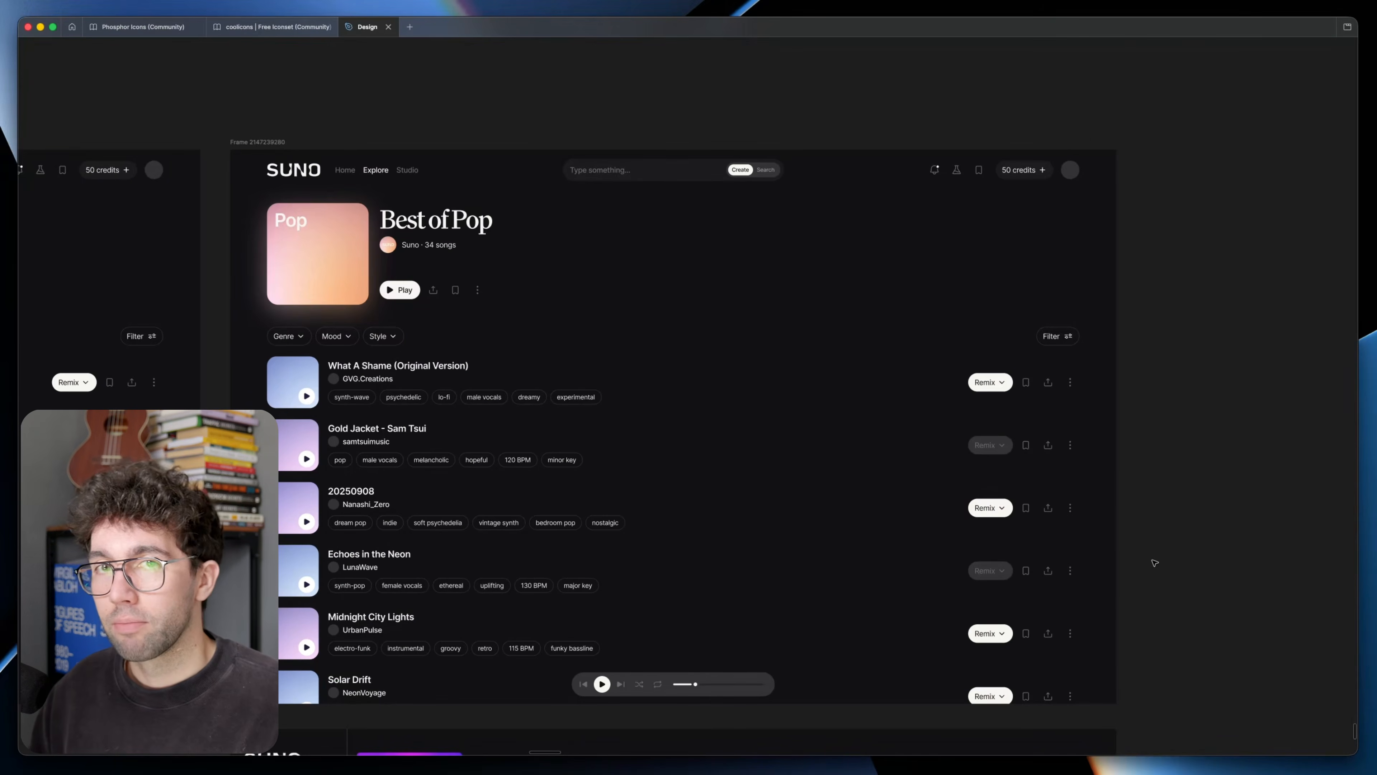